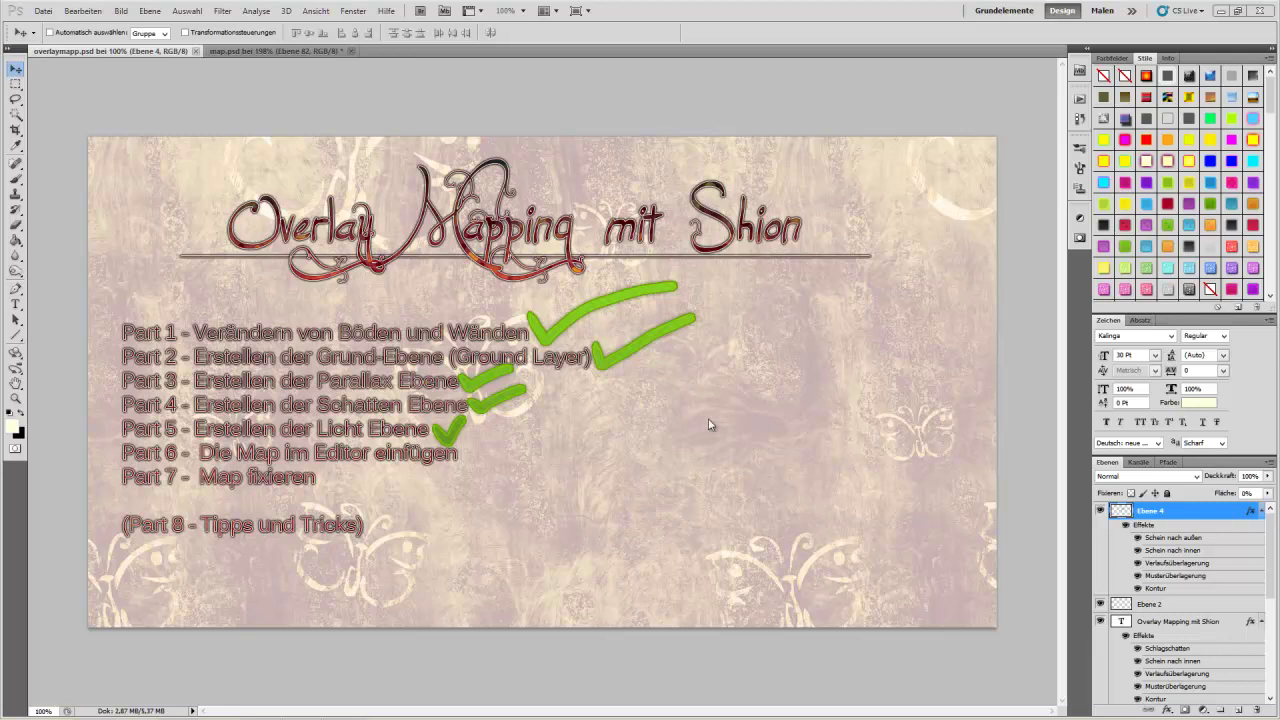
Step: In map.psd, hide the furniture layer and the Parallax and GroundLayer groups
click(270, 51)
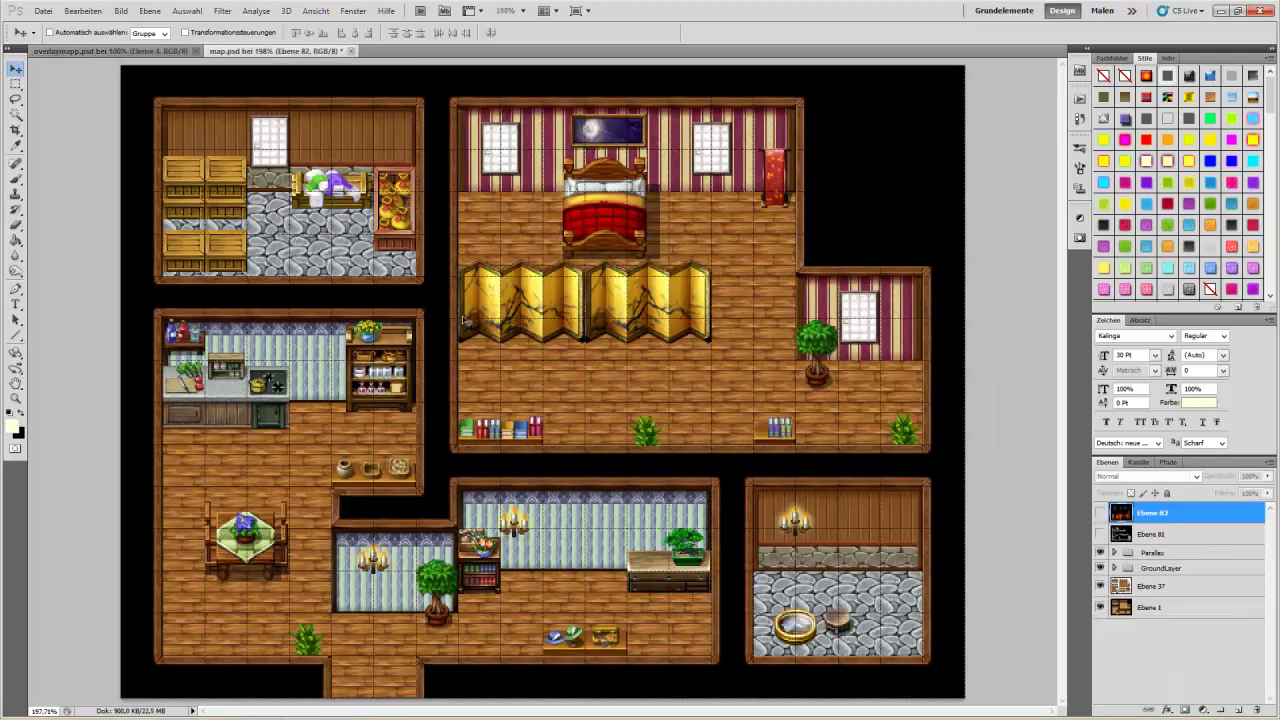
click(1100, 568)
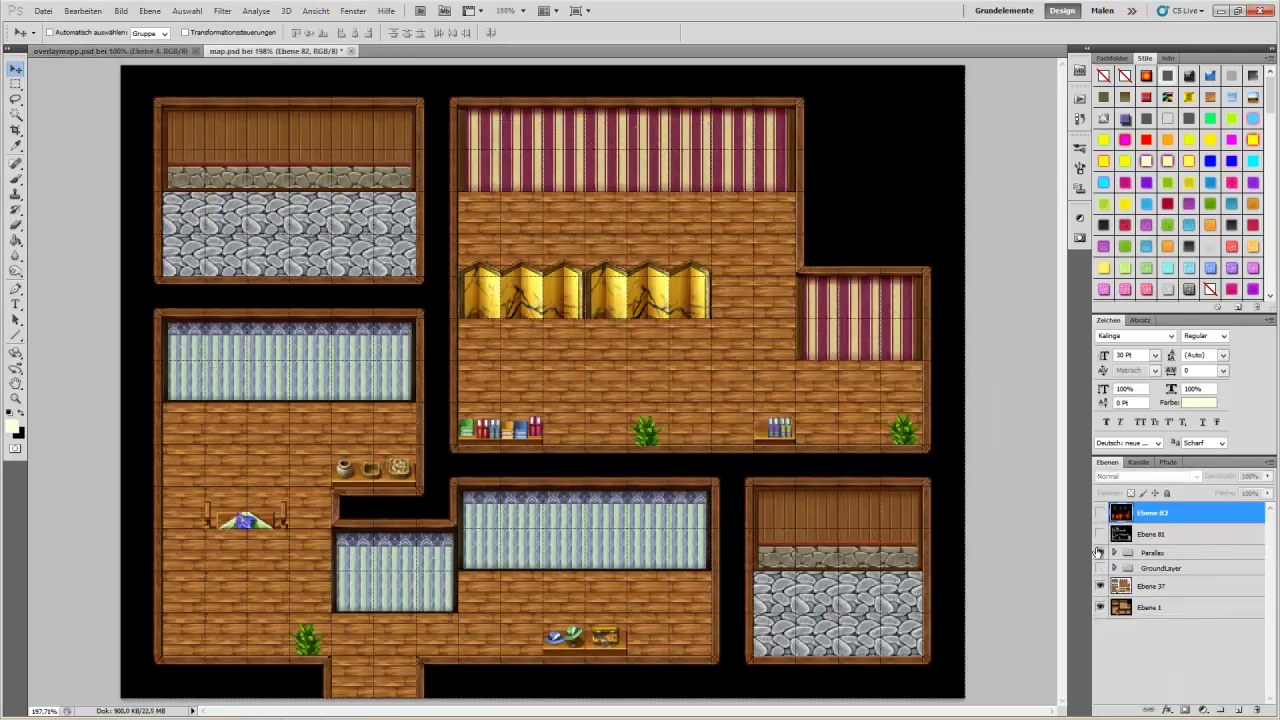
click(1100, 552)
click(1100, 534)
click(43, 11)
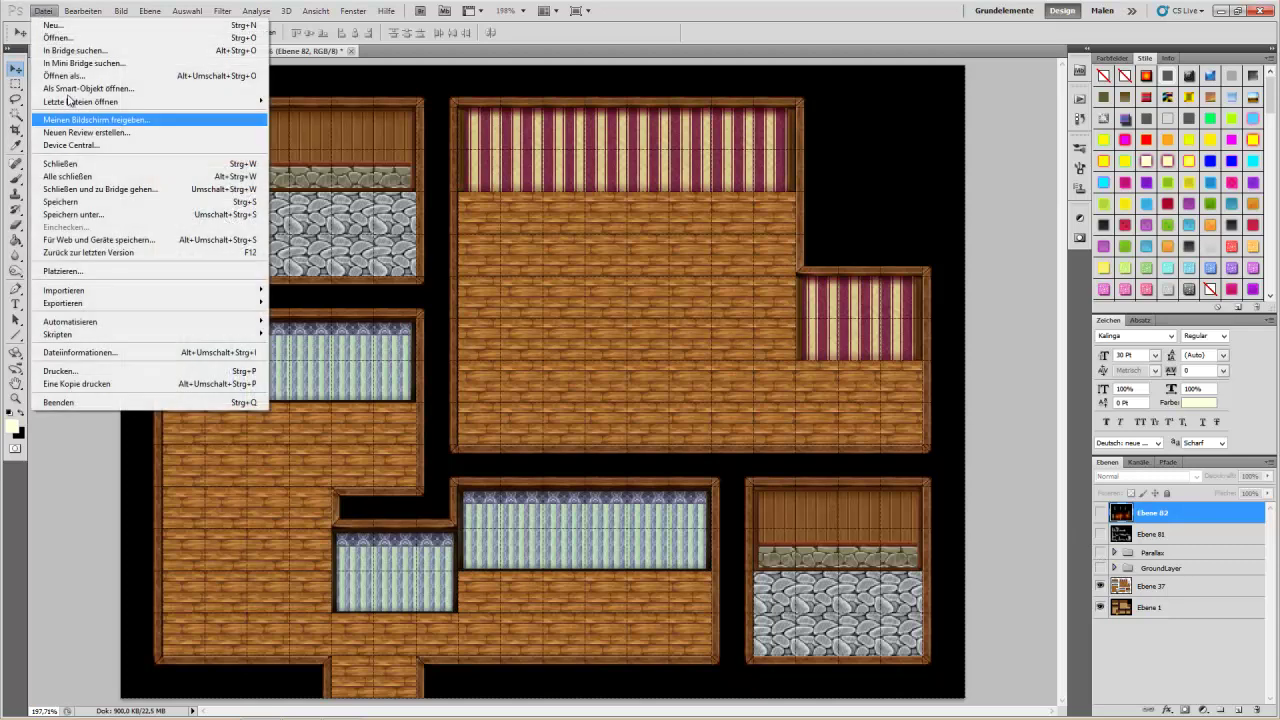
Step: Set up a Save for Web export of the bare map as PNG-24
click(135, 242)
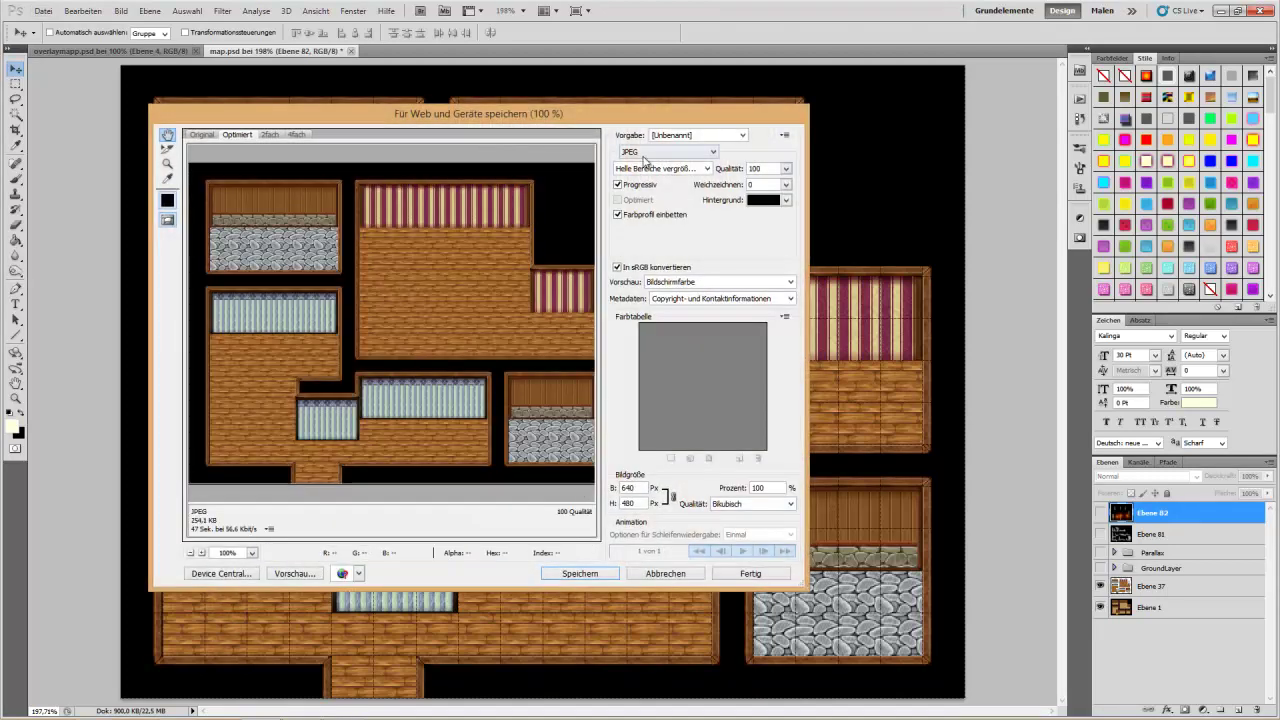
click(634, 153)
click(634, 174)
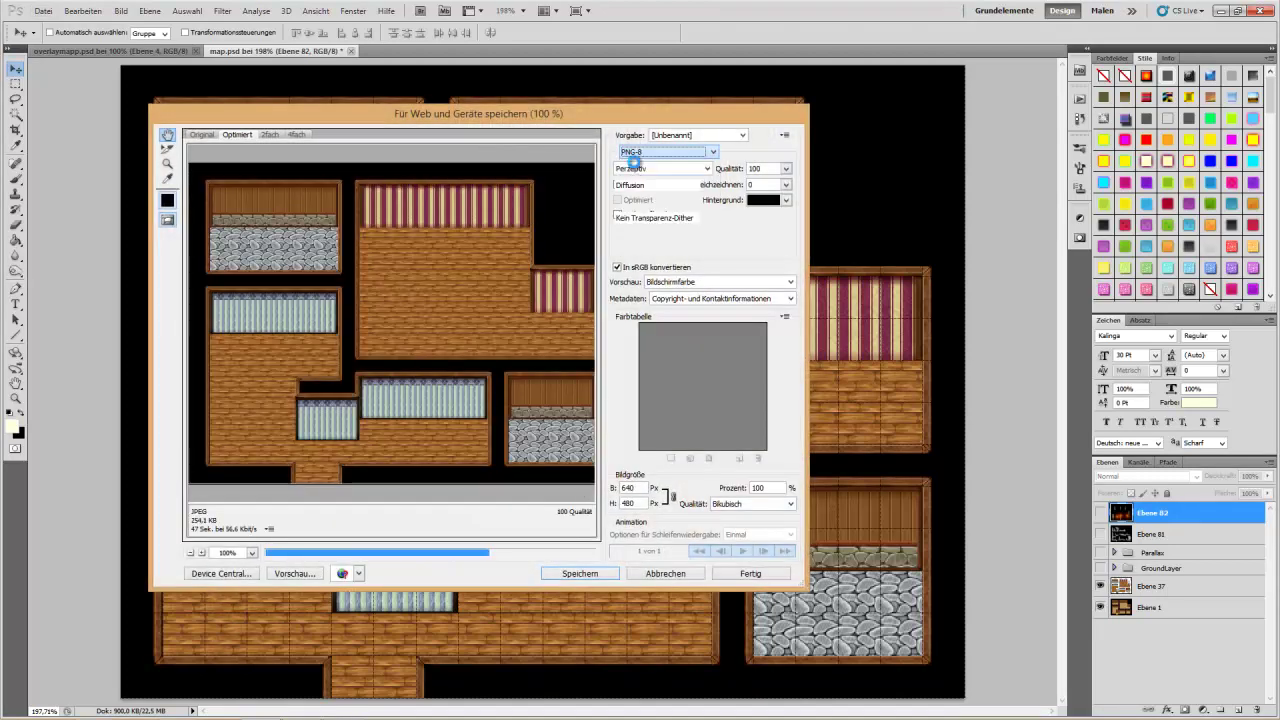
click(634, 153)
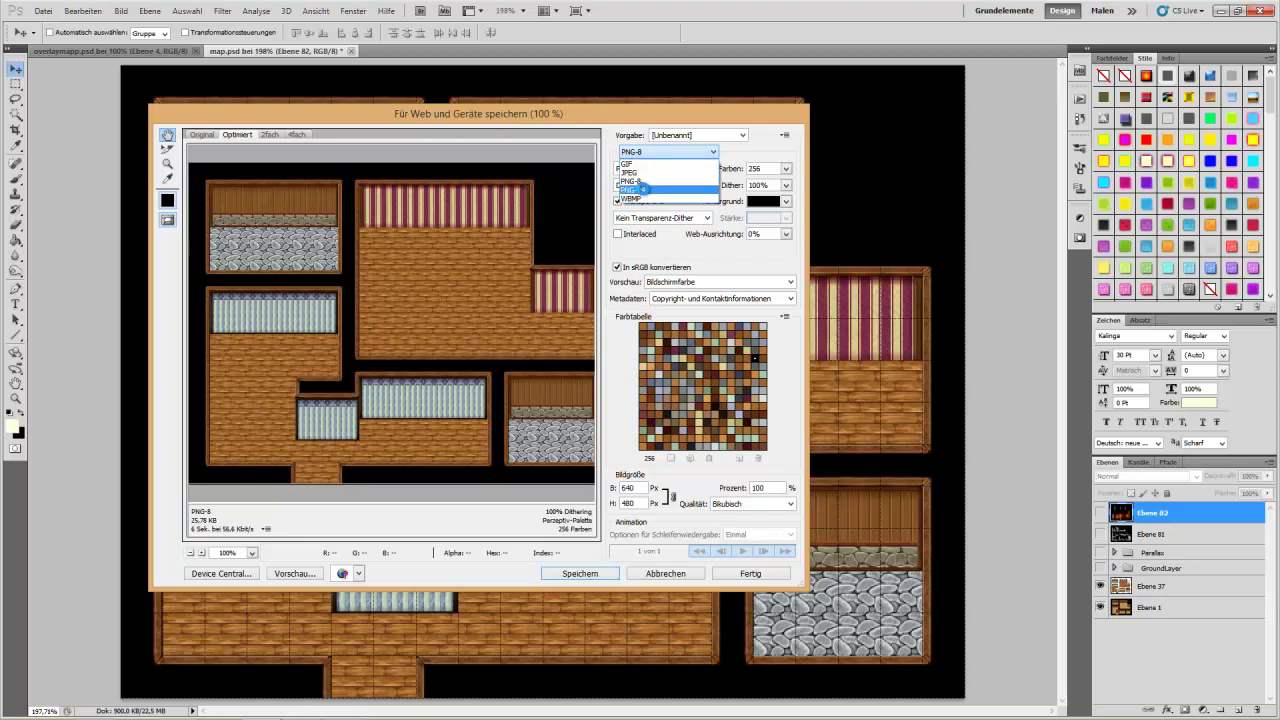
click(646, 197)
click(580, 573)
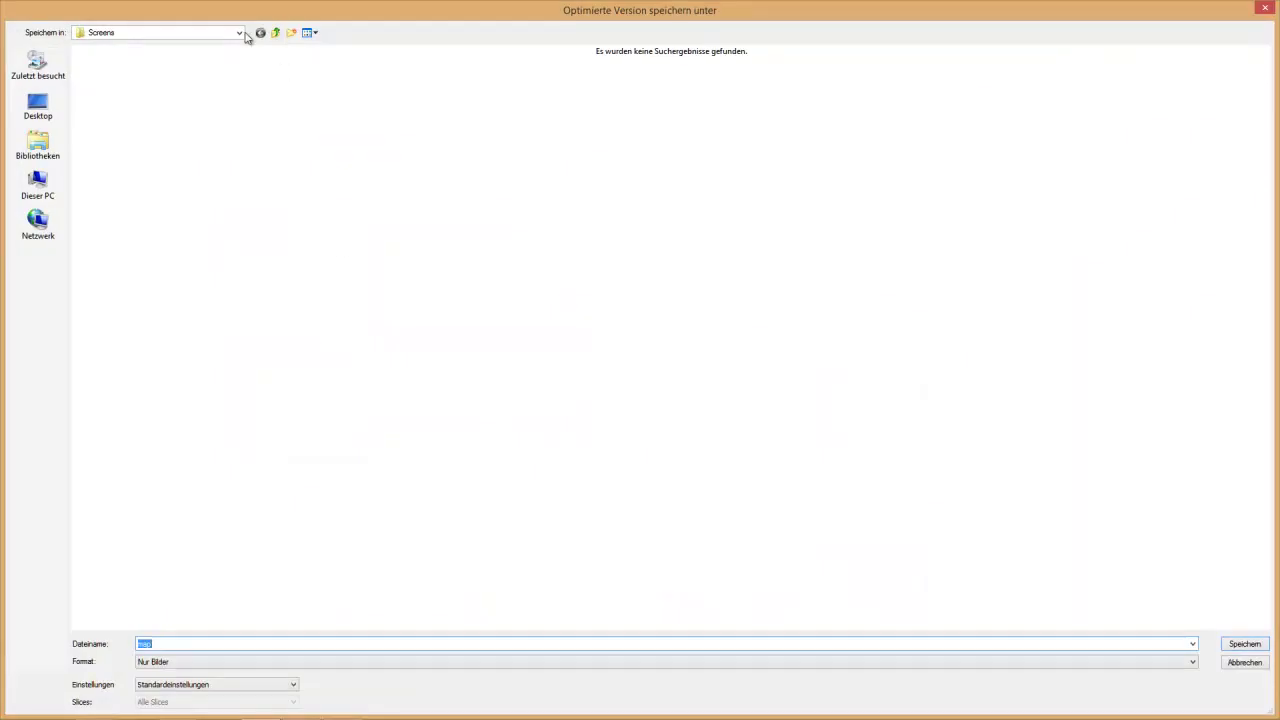
Step: Save it over shionhaus.png in Crimson Butterfly > Graphics > Parallaxes
click(240, 33)
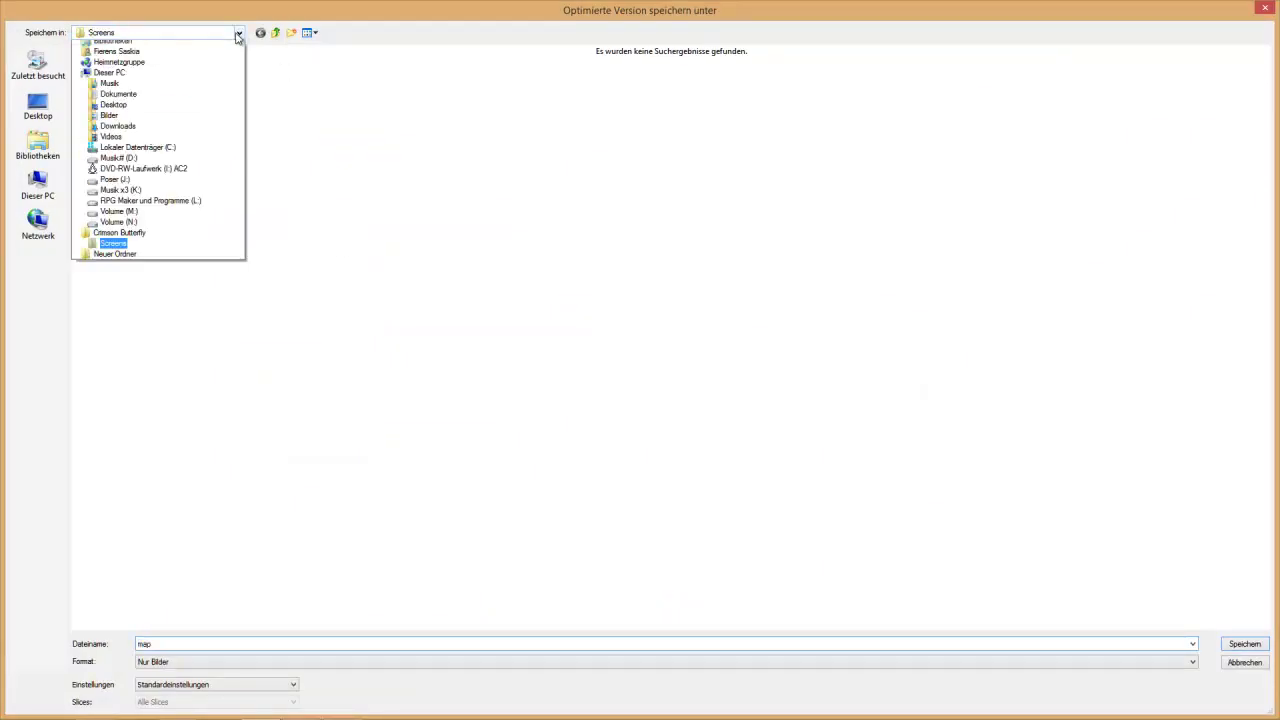
click(115, 270)
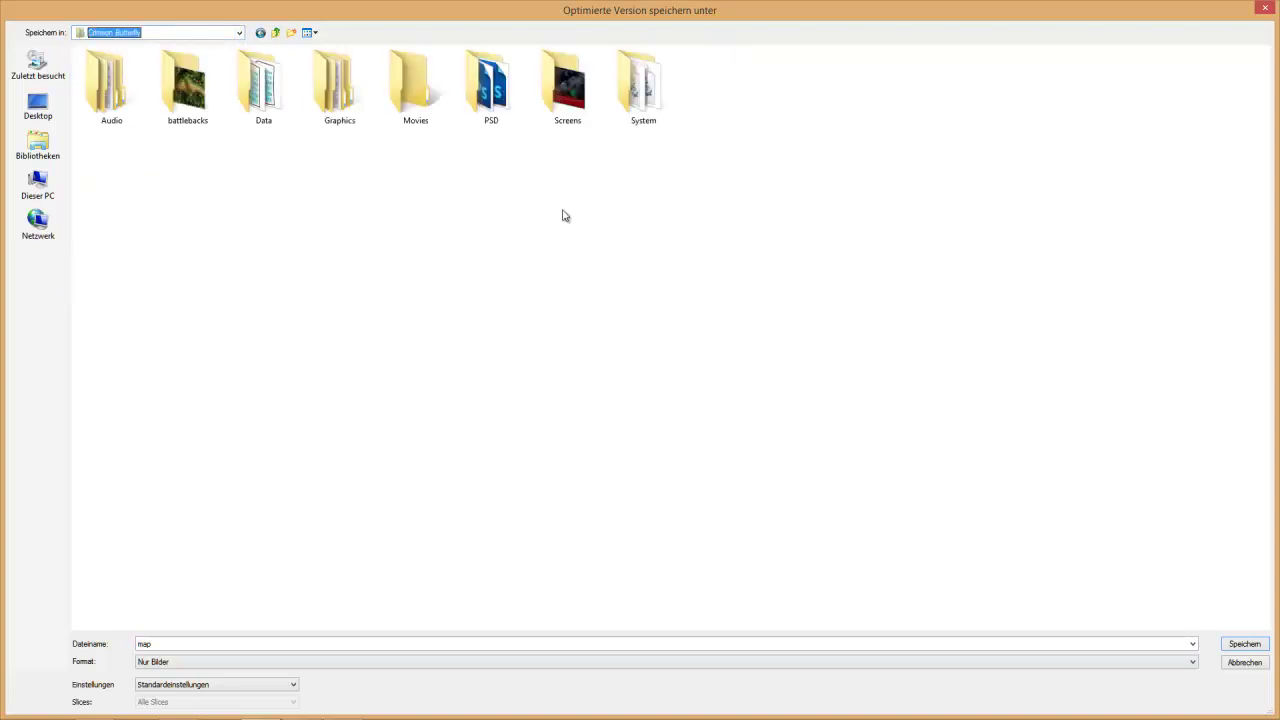
double_click(337, 80)
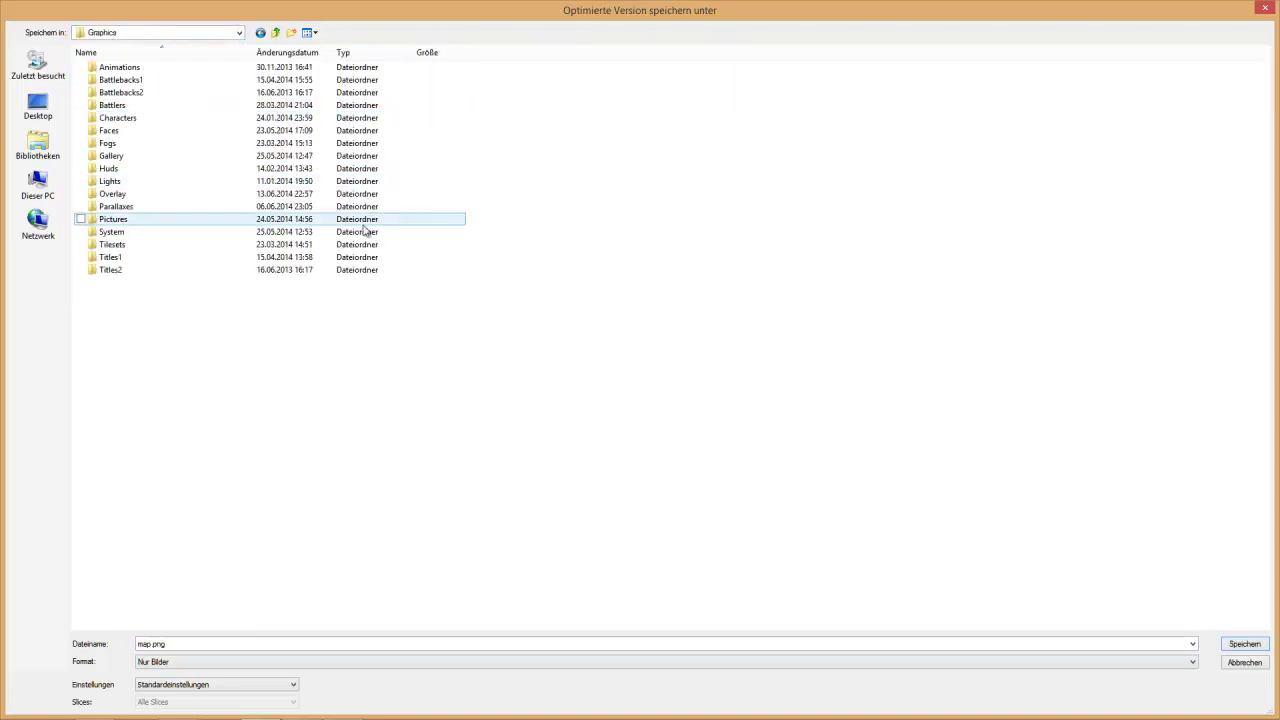
double_click(166, 207)
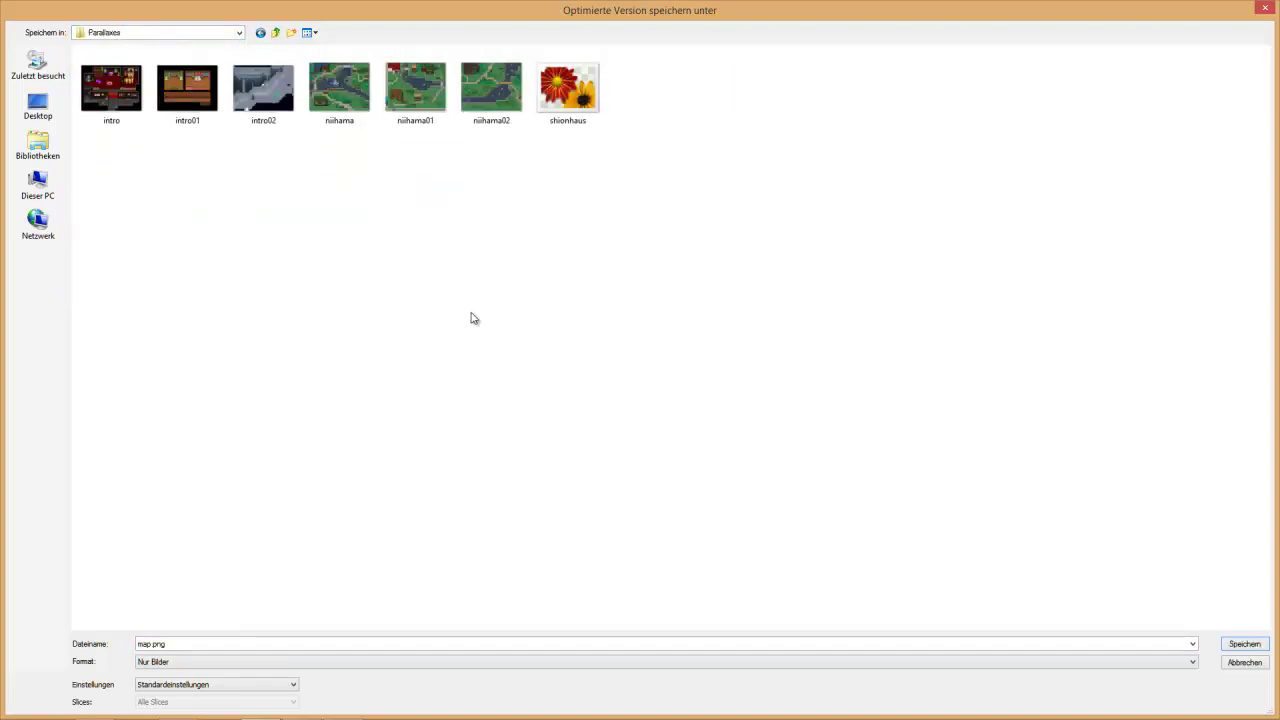
double_click(586, 104)
Step: Confirm replacing shionhaus.png, show only the GroundLayer furniture, and minimize Photoshop
click(718, 352)
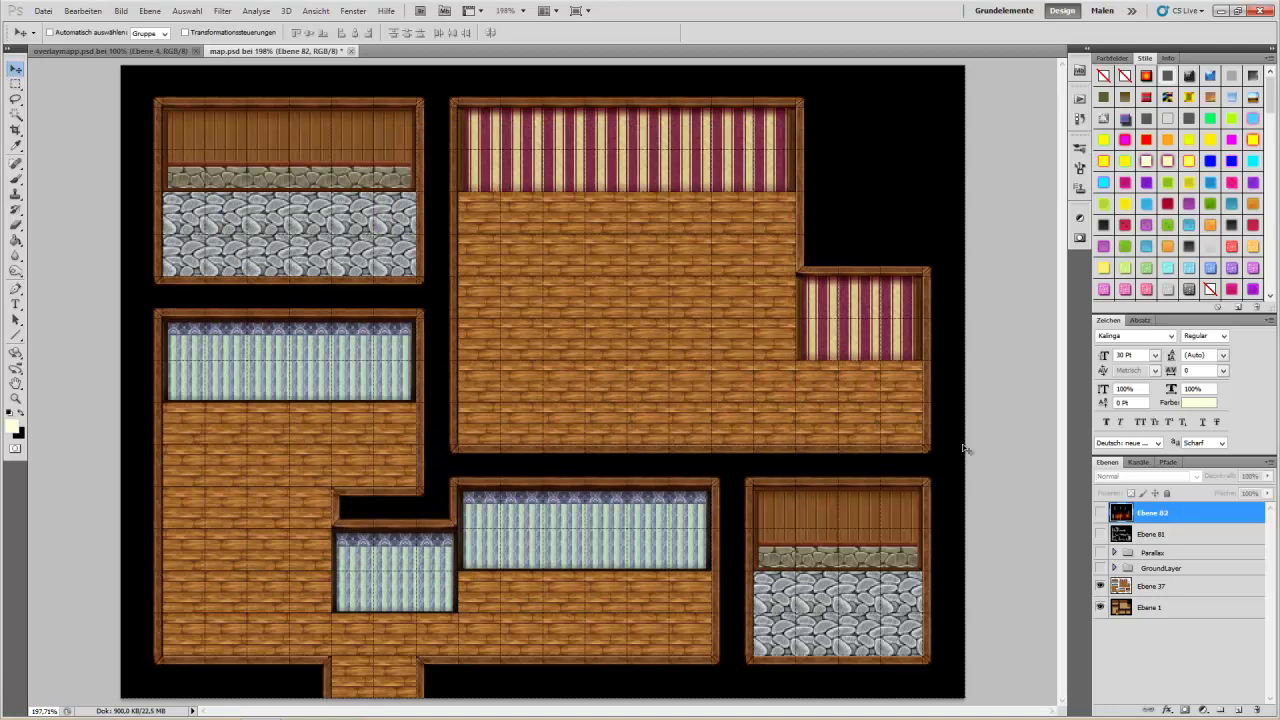
click(1100, 586)
click(1100, 607)
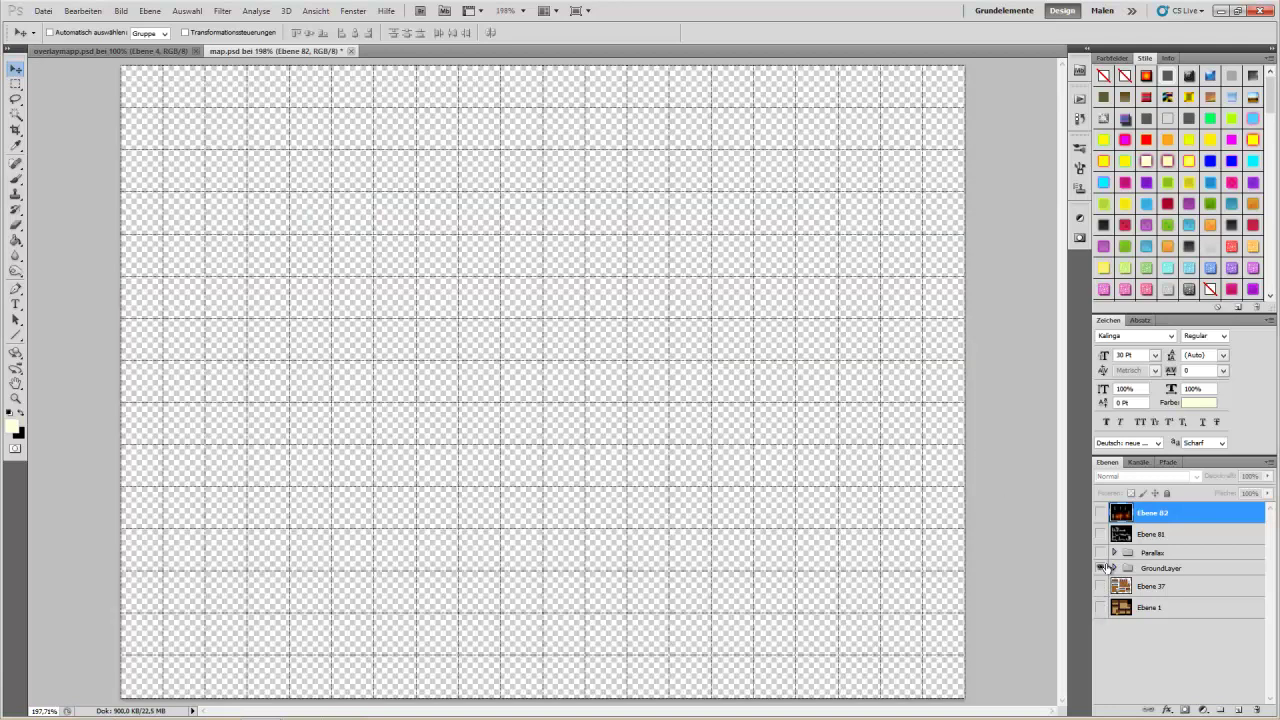
click(1101, 567)
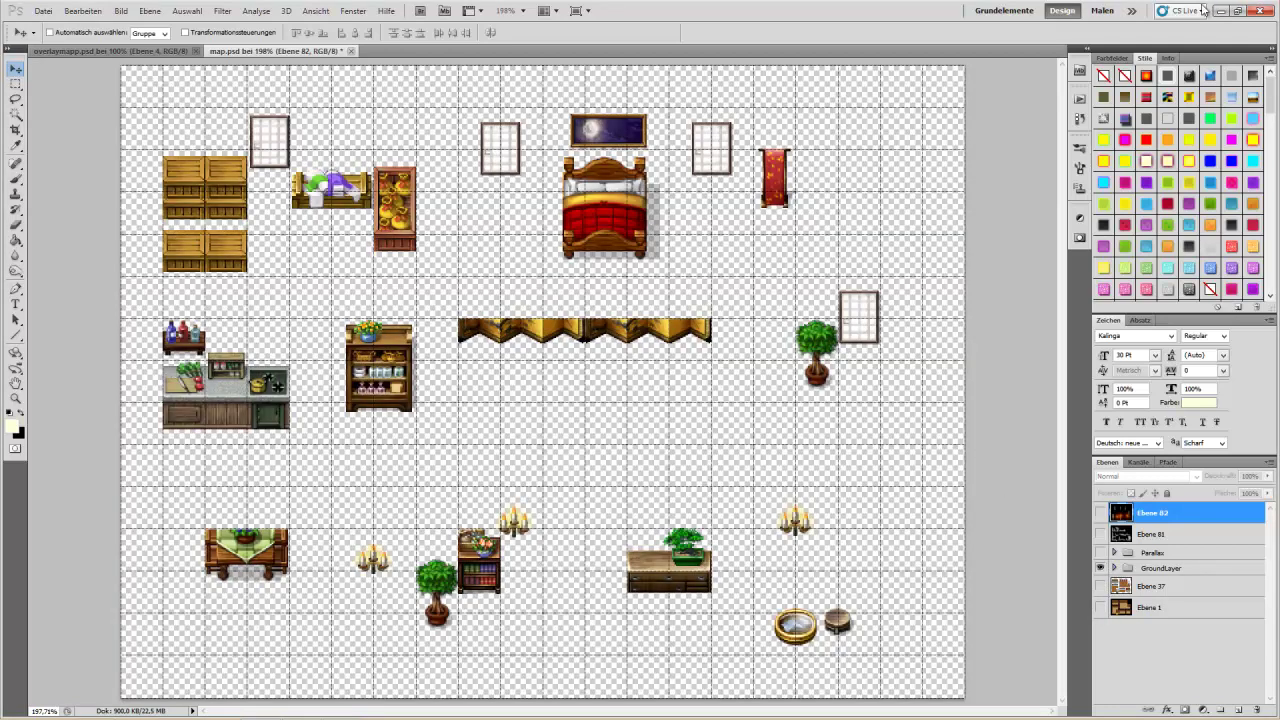
click(1220, 11)
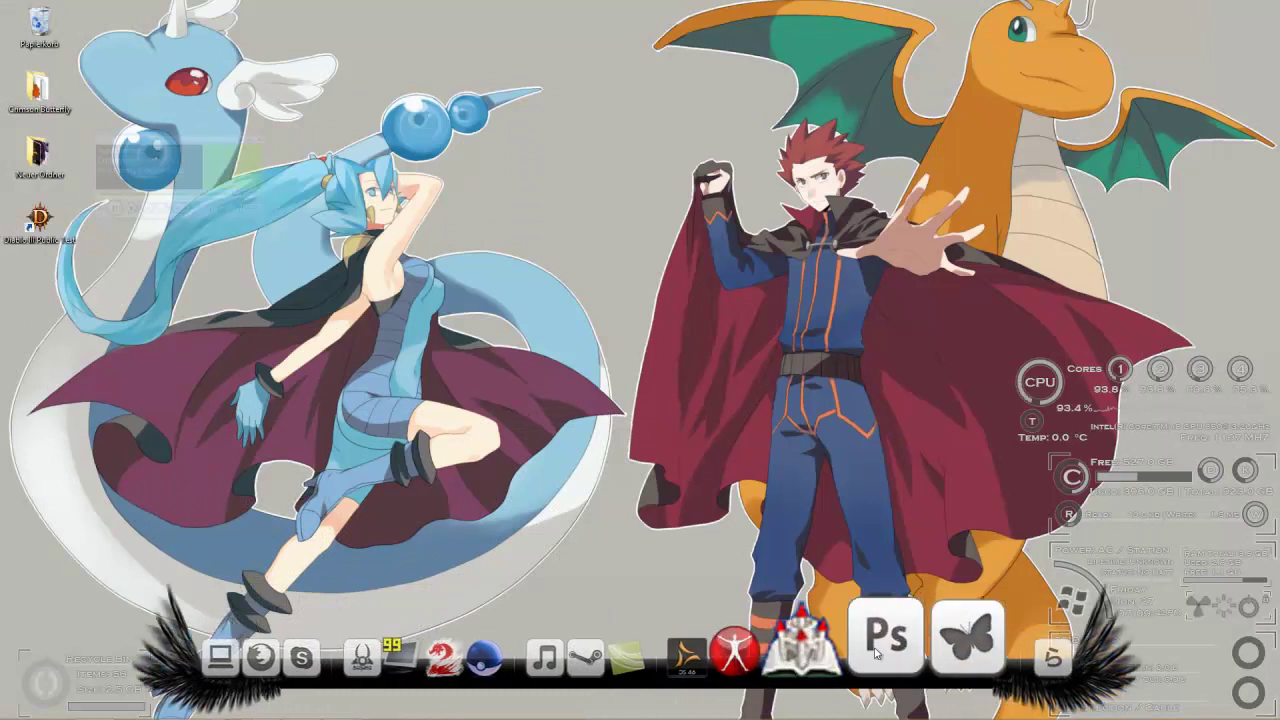
Step: Launch RPG Maker VX Ace to load the Crimson Butterfly project
click(921, 655)
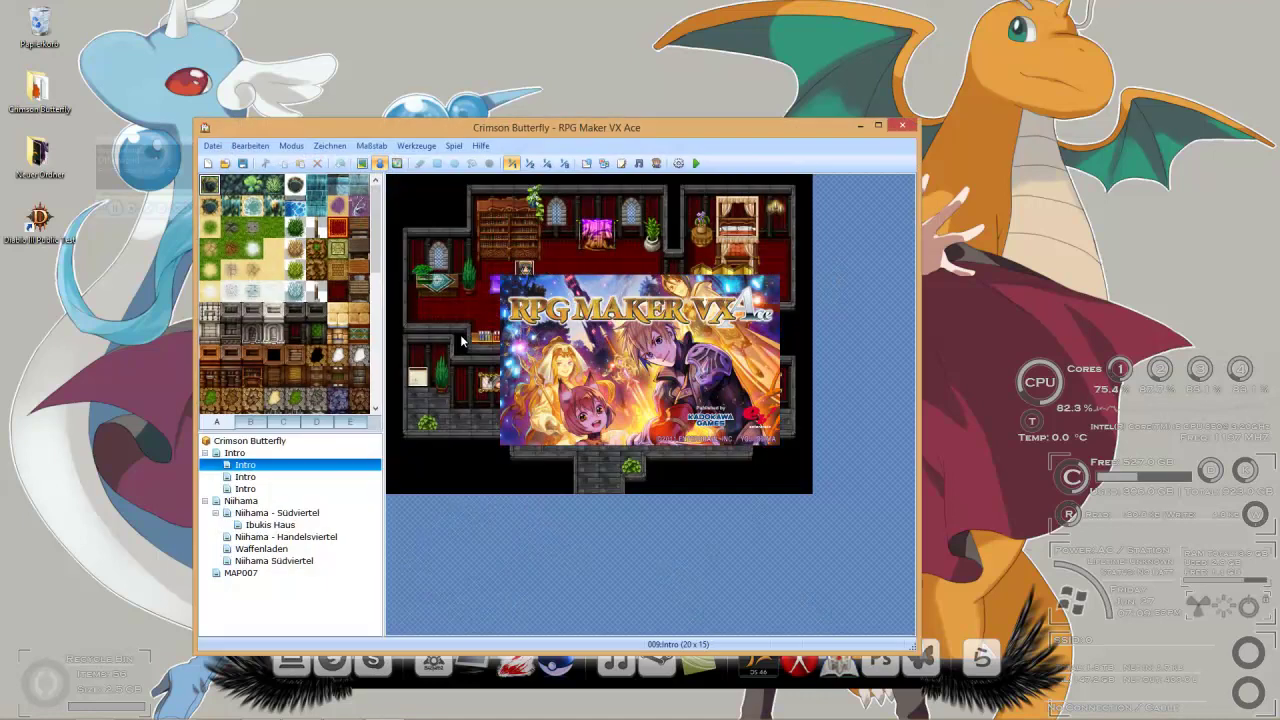
Step: Preview shionhaus as MAP007's parallax background, then cancel the map settings
click(244, 574)
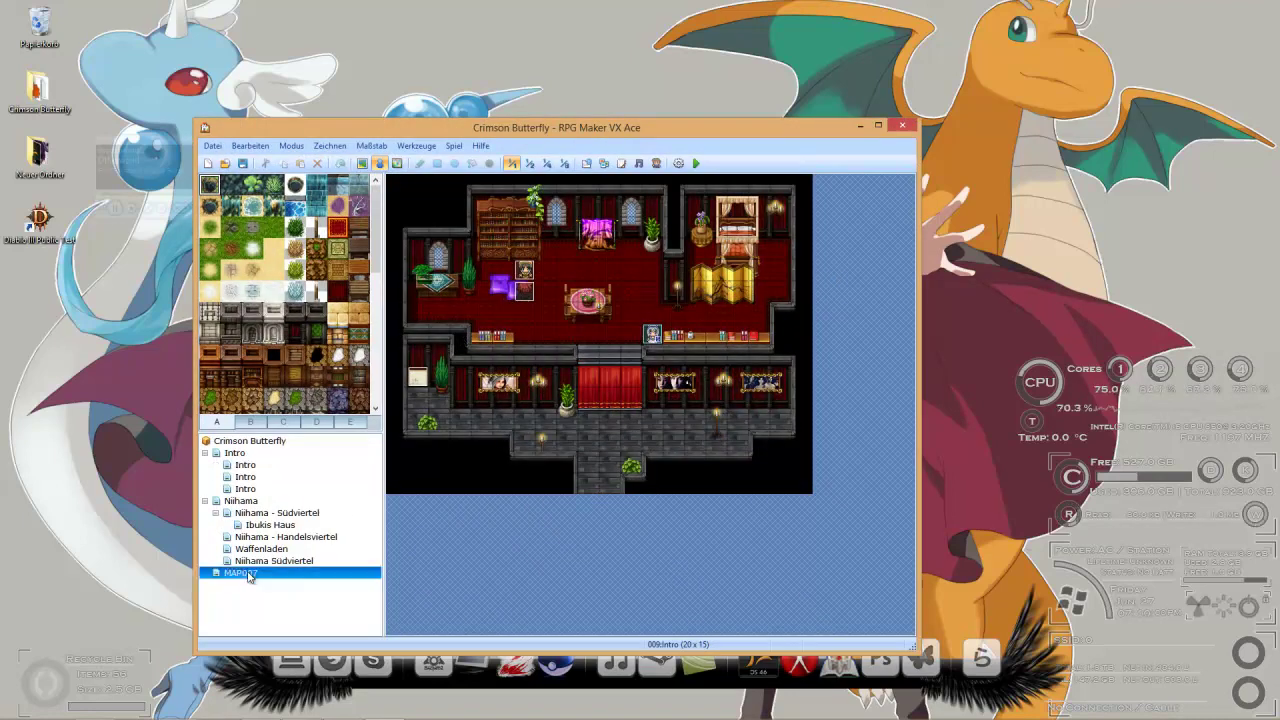
right_click(246, 576)
click(262, 583)
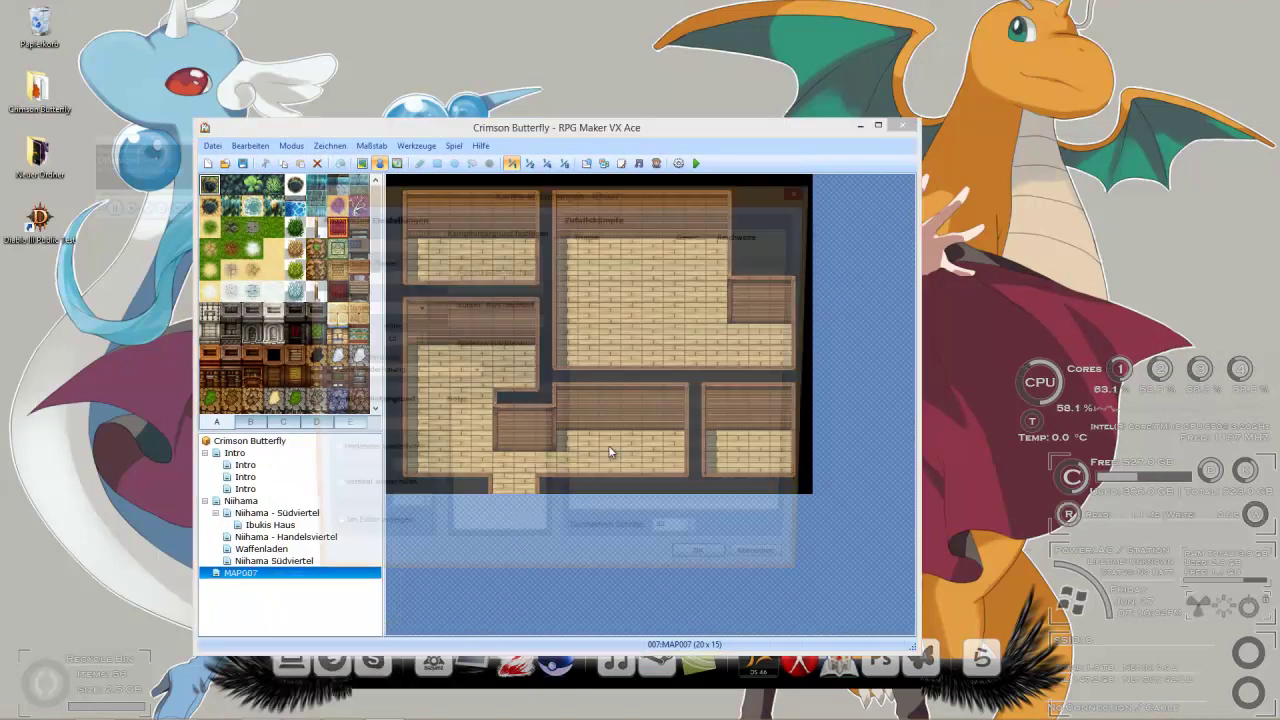
click(414, 436)
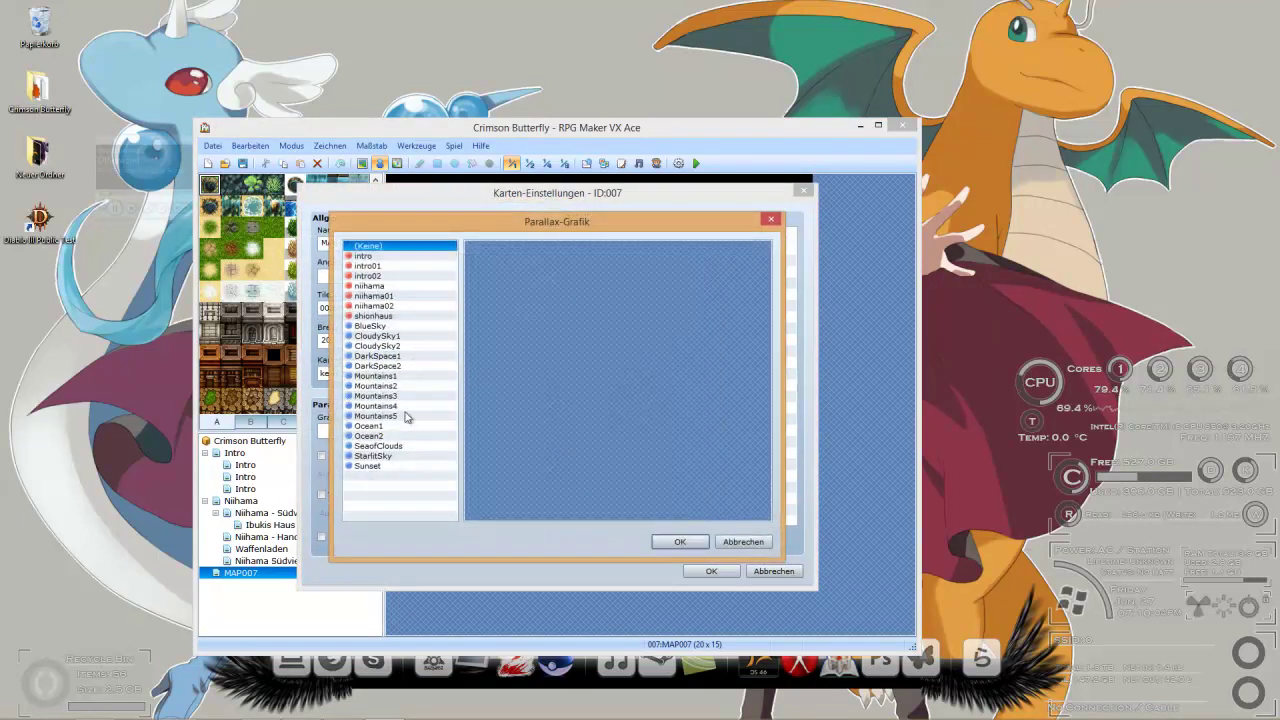
click(381, 316)
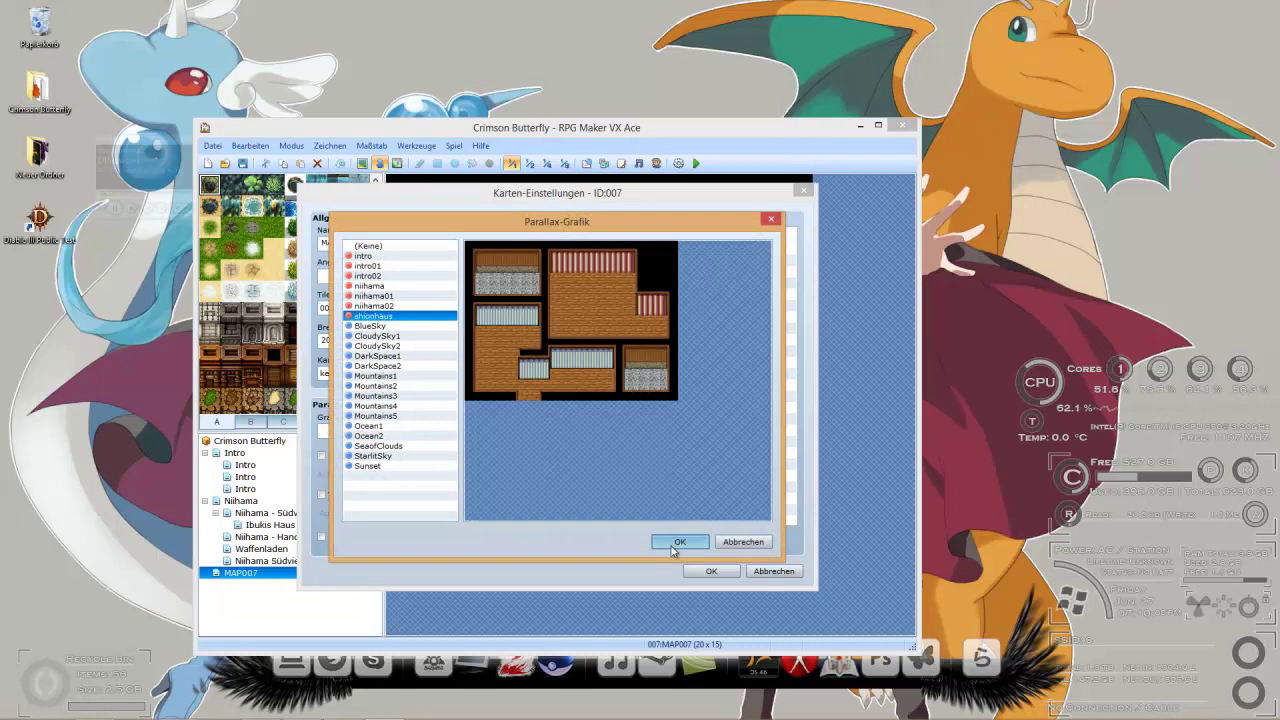
click(675, 545)
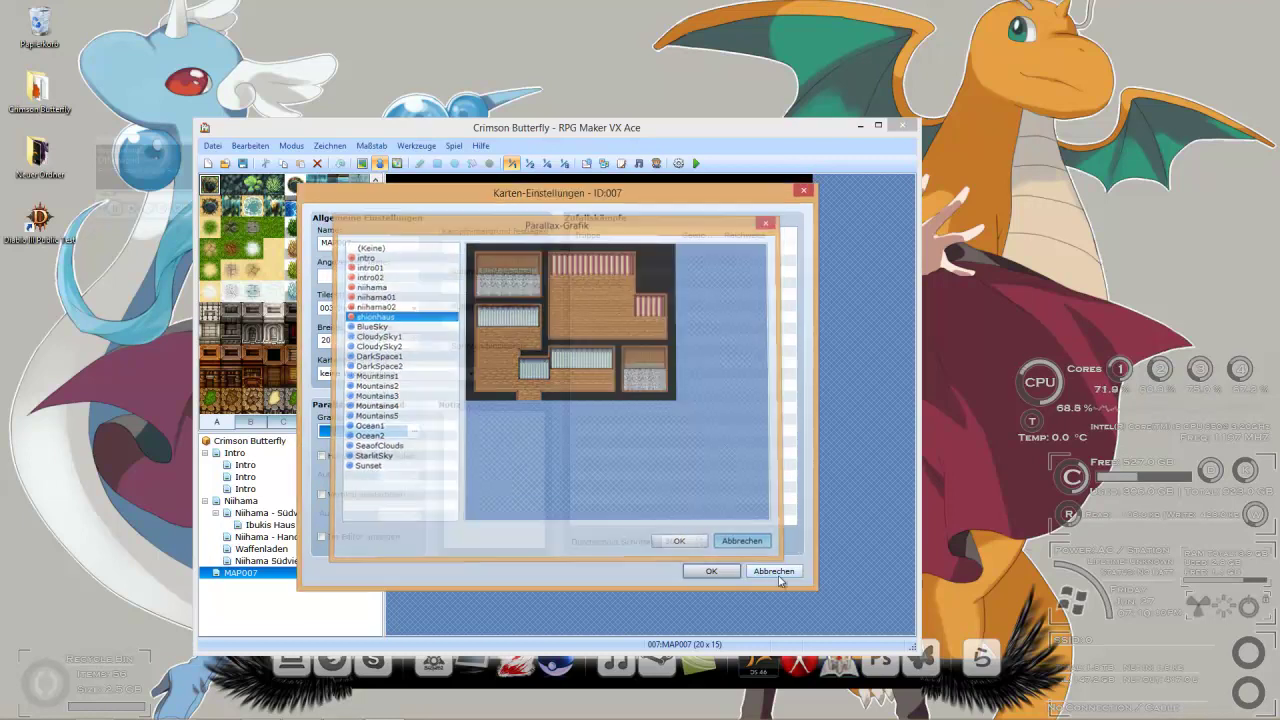
click(711, 571)
Step: Delete MAP007 from the map list
right_click(252, 574)
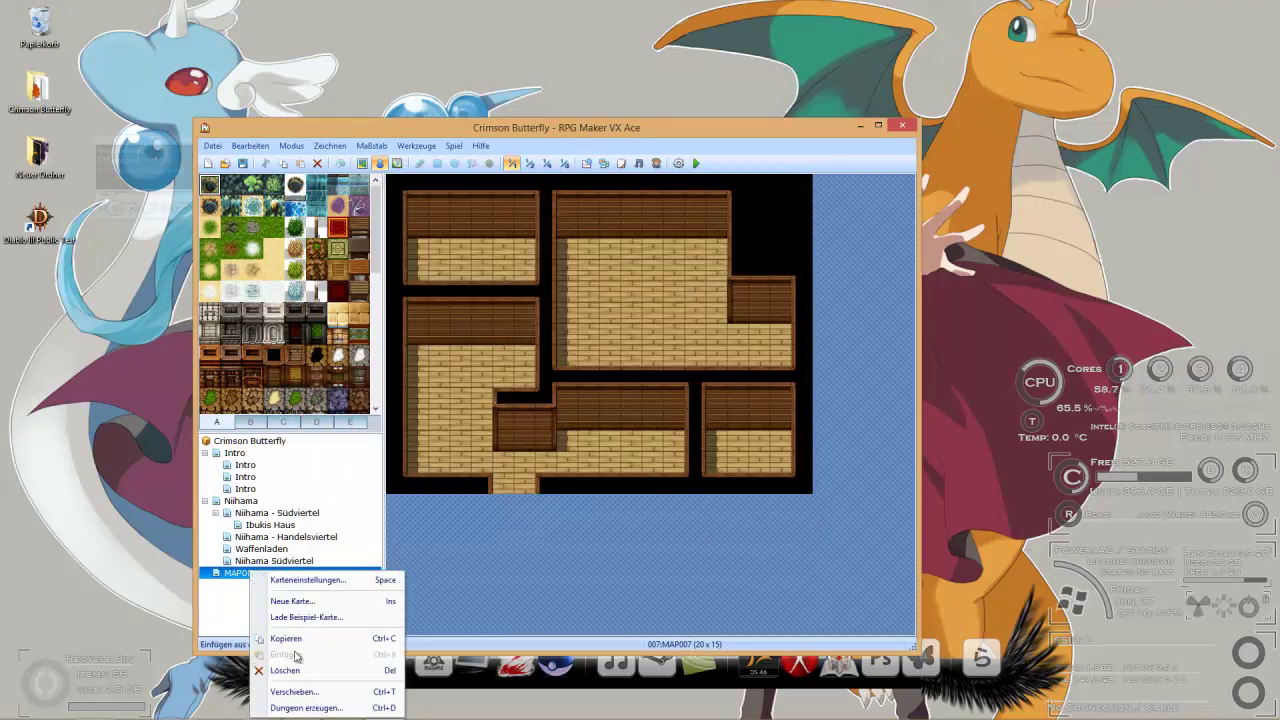
click(293, 671)
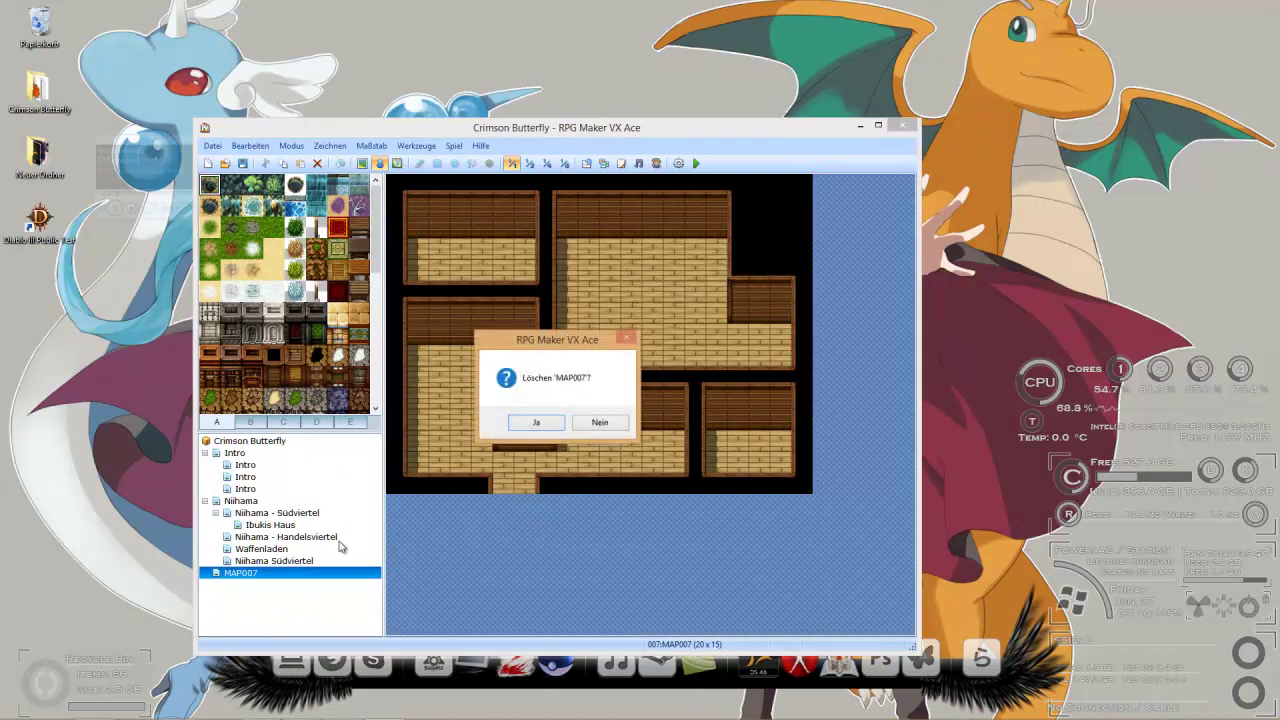
click(538, 424)
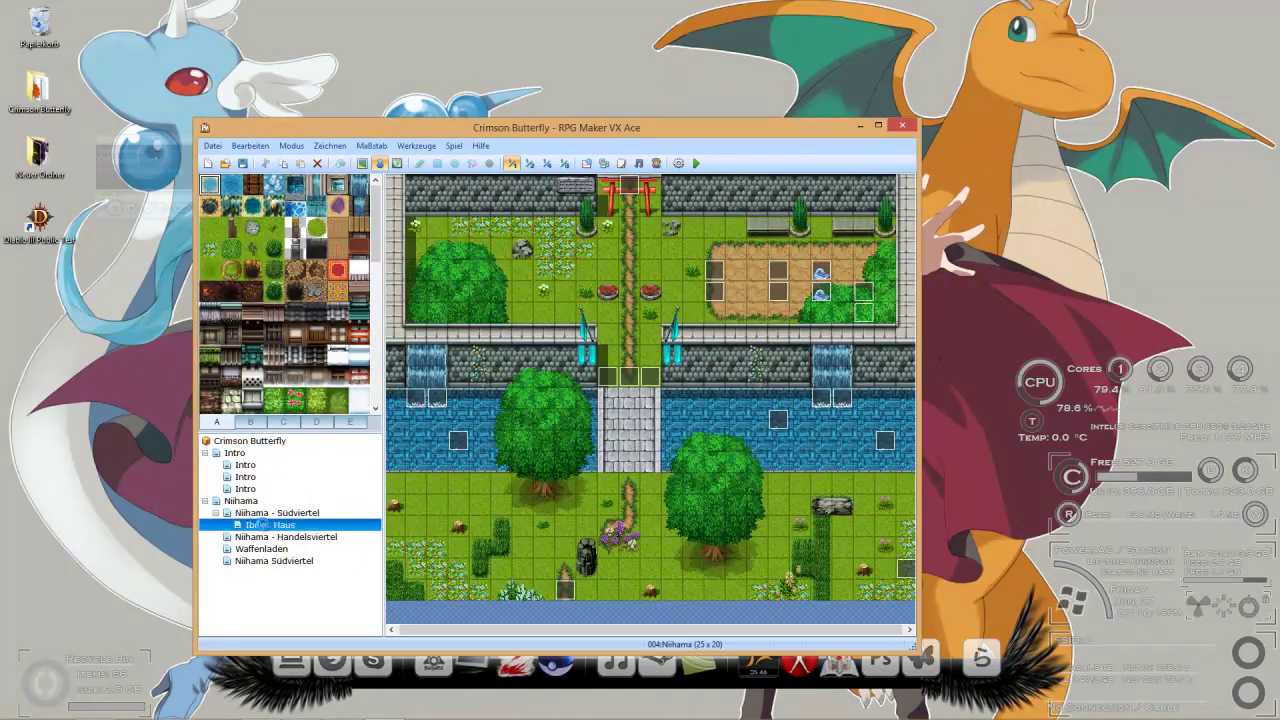
Step: Resize Ibukis Haus from 17×13 to width 20 and height 15 tiles
right_click(288, 526)
click(325, 537)
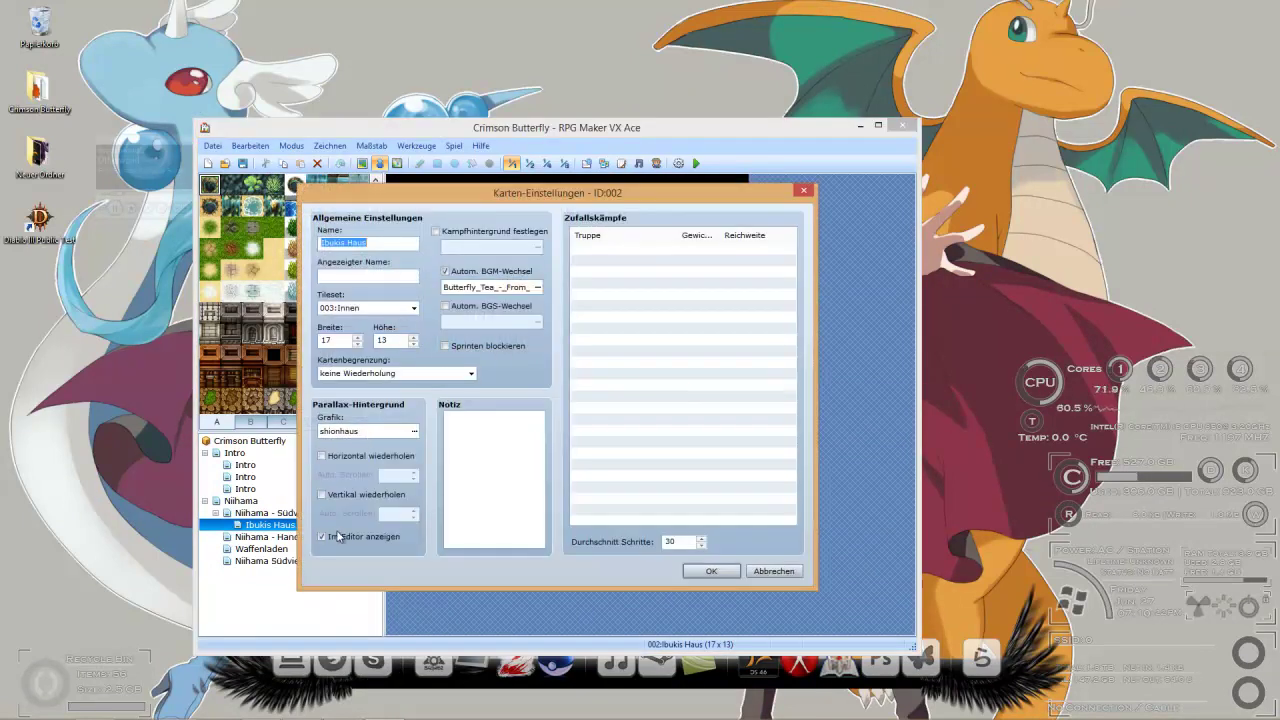
click(330, 340)
text(20)
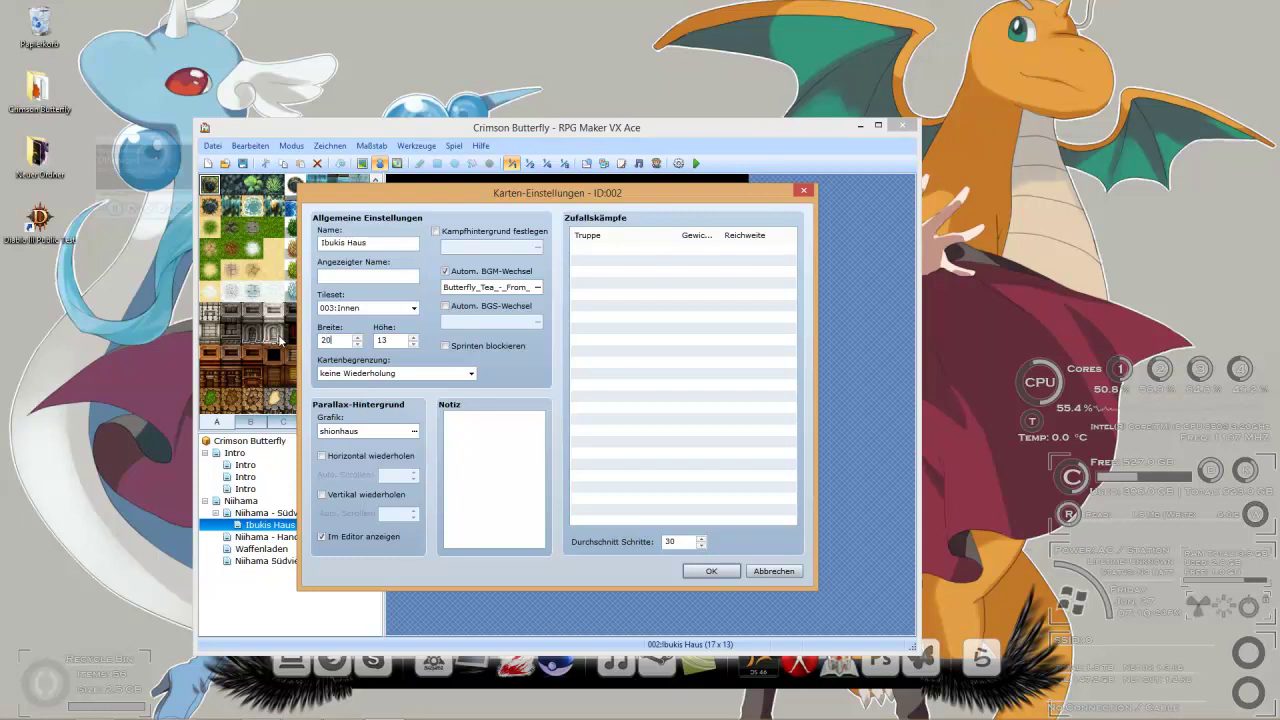
click(393, 341)
text(15)
key(Return)
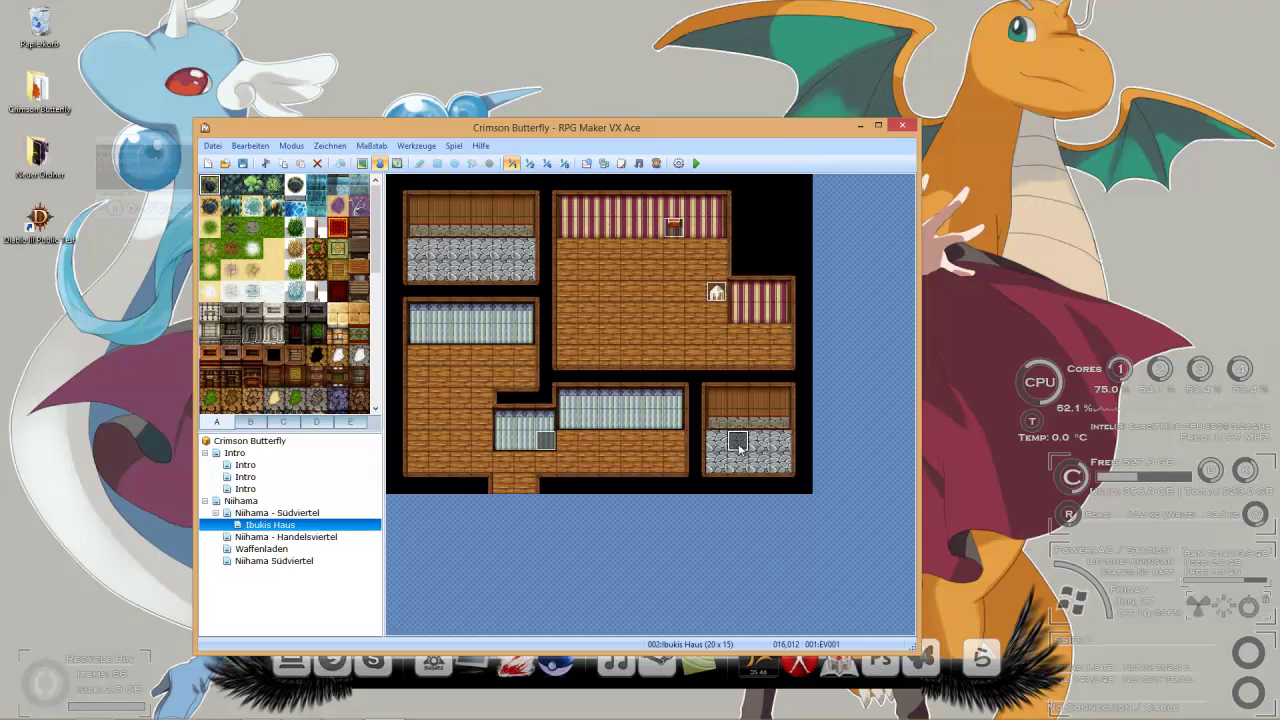
Step: Move two events to the bottom-right corner and the house event to 018,007
mouse_move(737, 441)
mouse_down()
mouse_move(706, 492)
mouse_move(781, 500)
mouse_up()
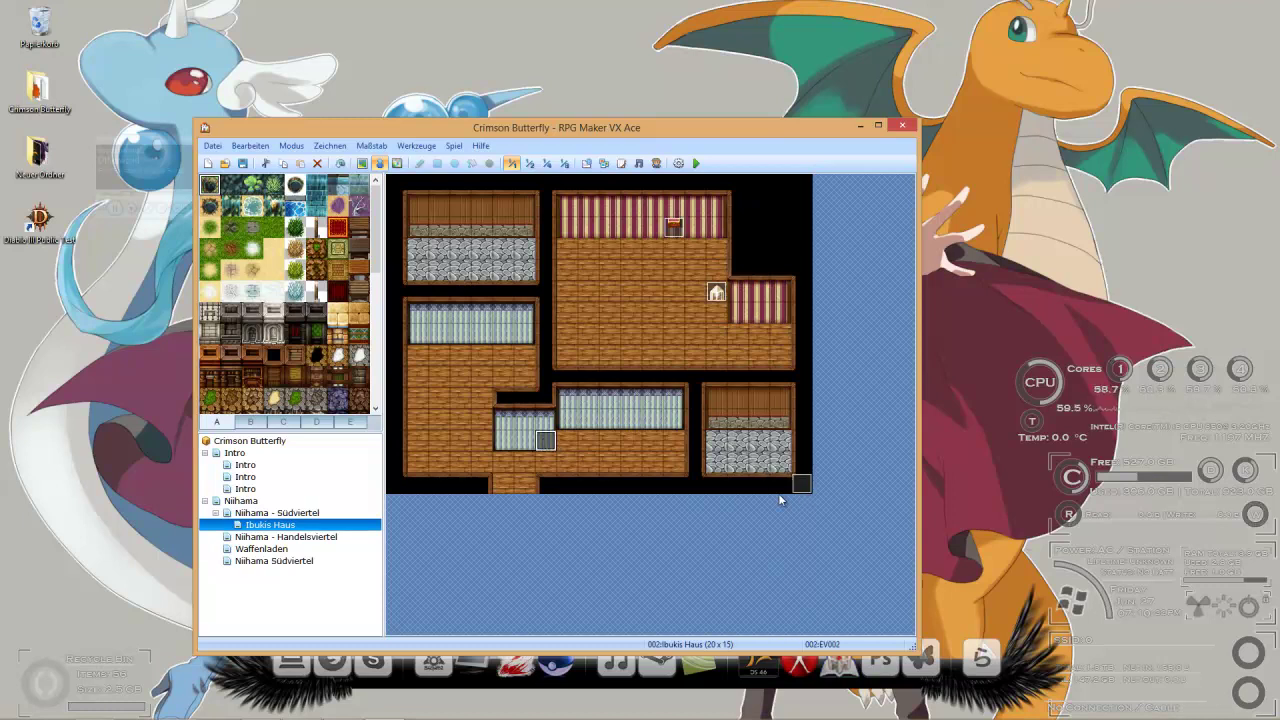
drag(548, 441, 780, 484)
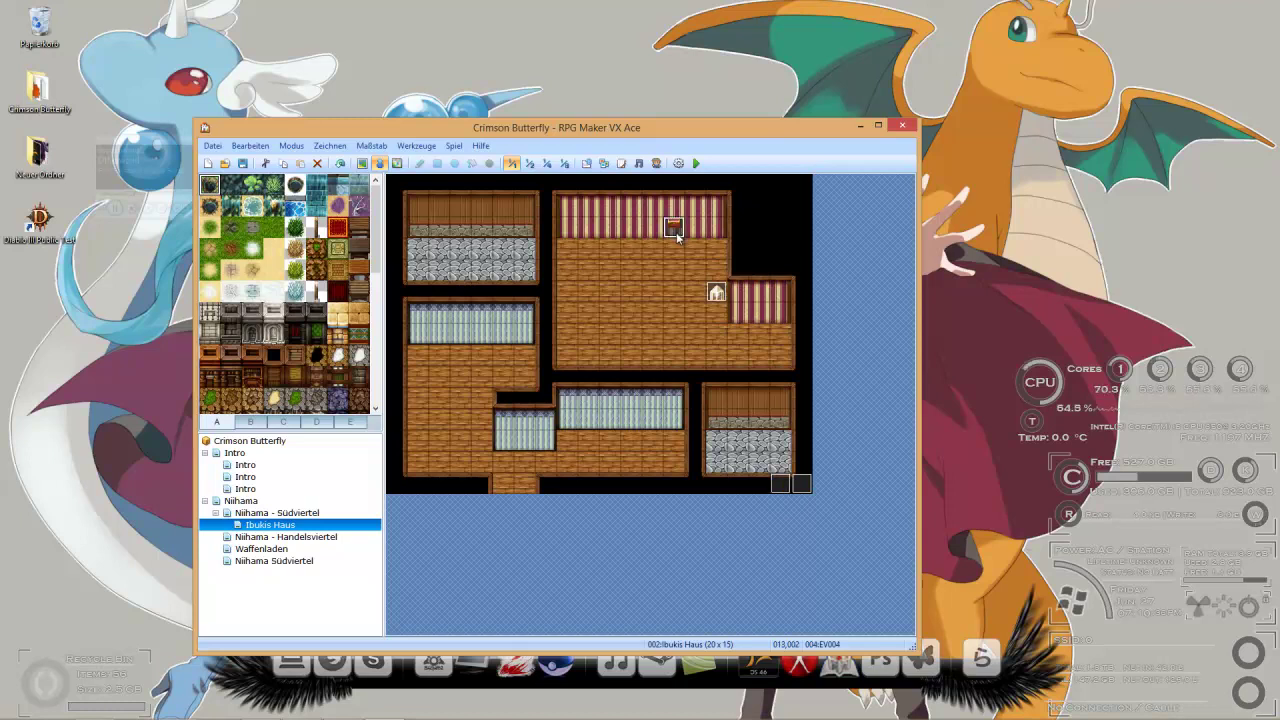
drag(716, 292, 737, 334)
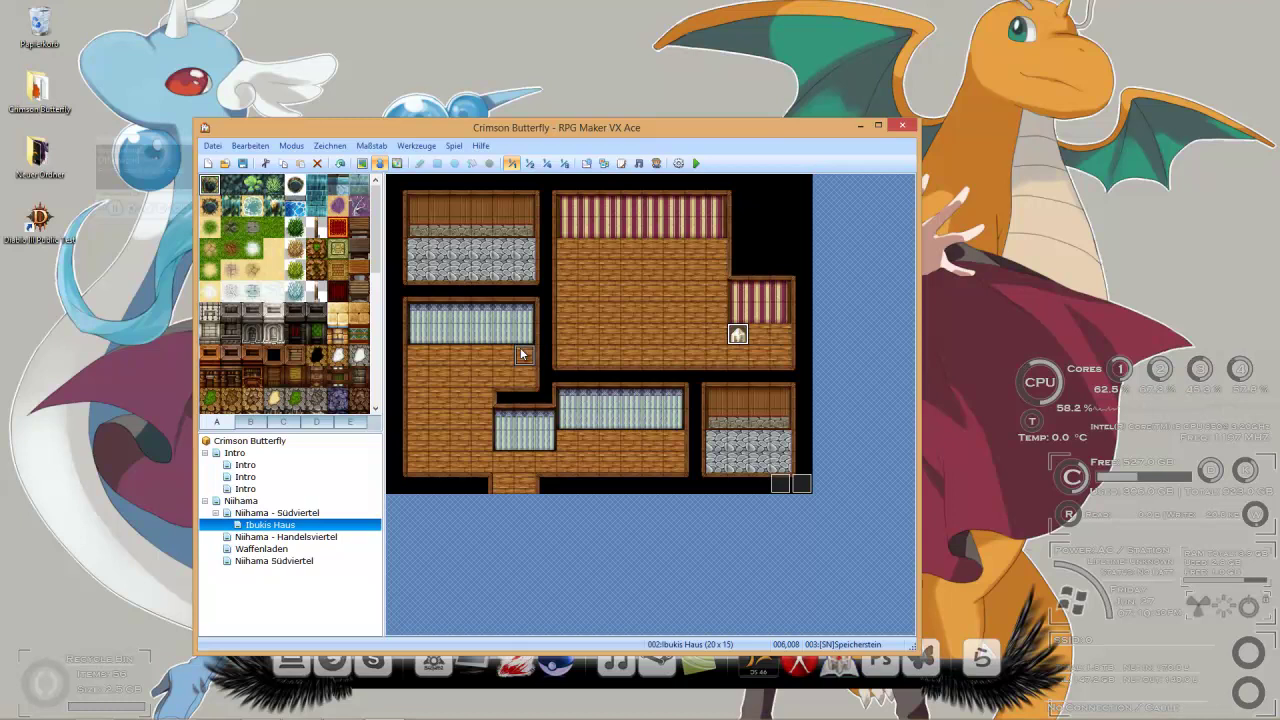
drag(737, 334, 780, 334)
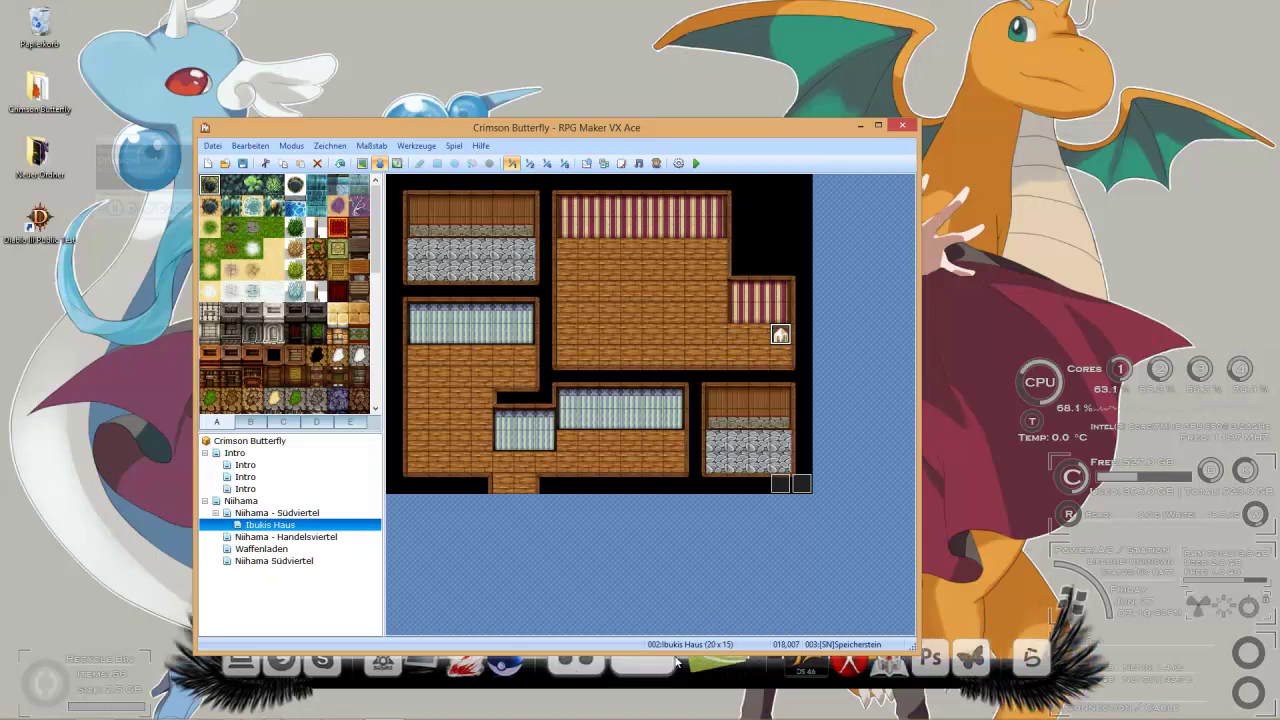
Step: Return to Photoshop and start a Save for Web export of the furniture layer
click(376, 712)
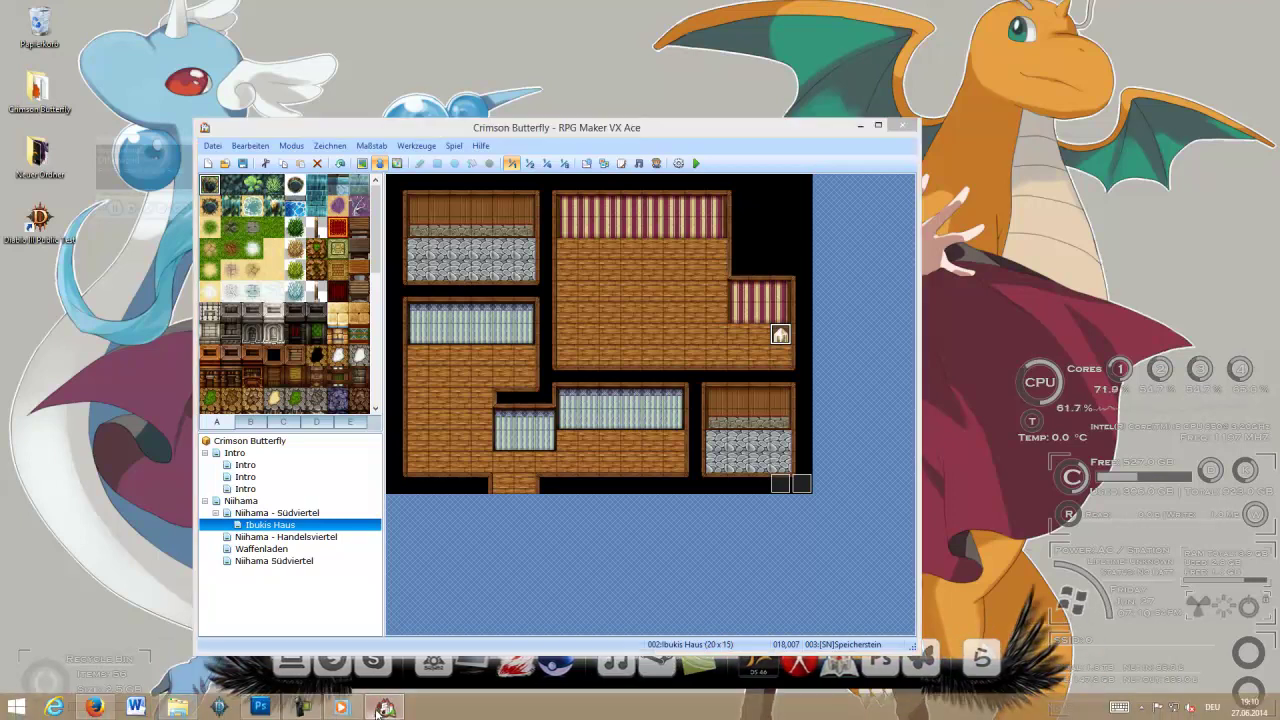
click(378, 710)
click(260, 706)
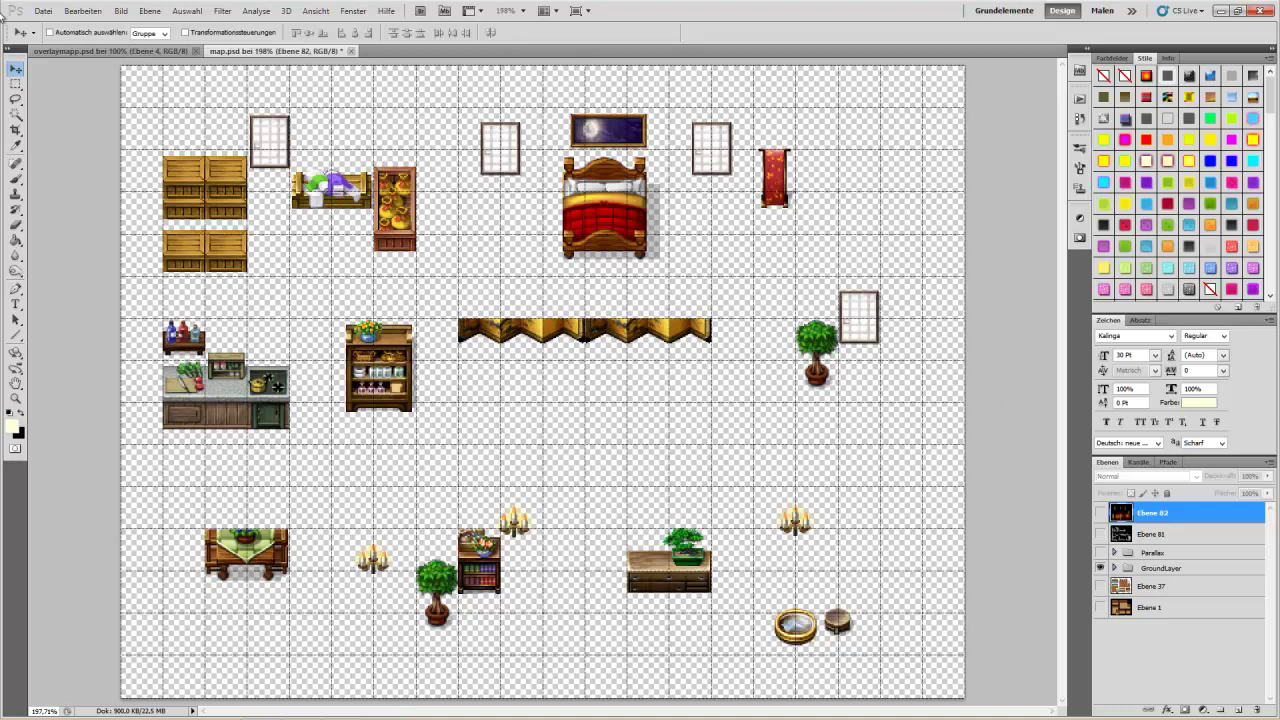
click(43, 11)
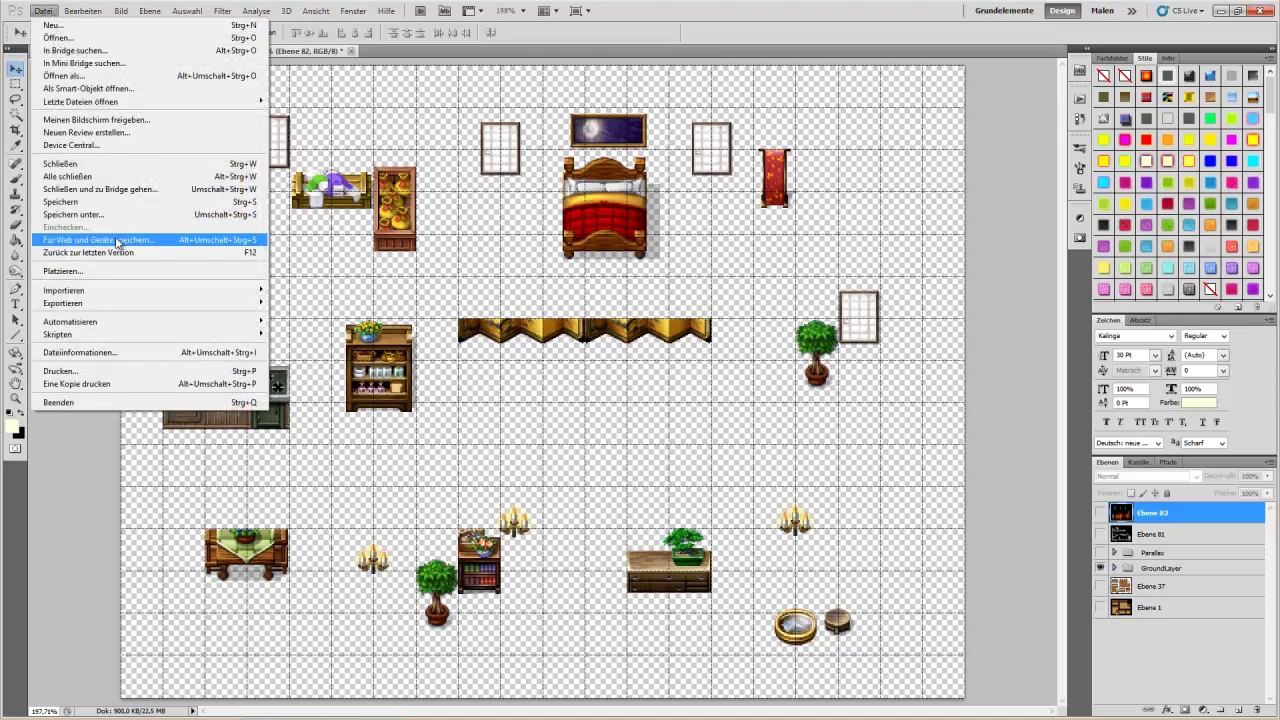
click(122, 242)
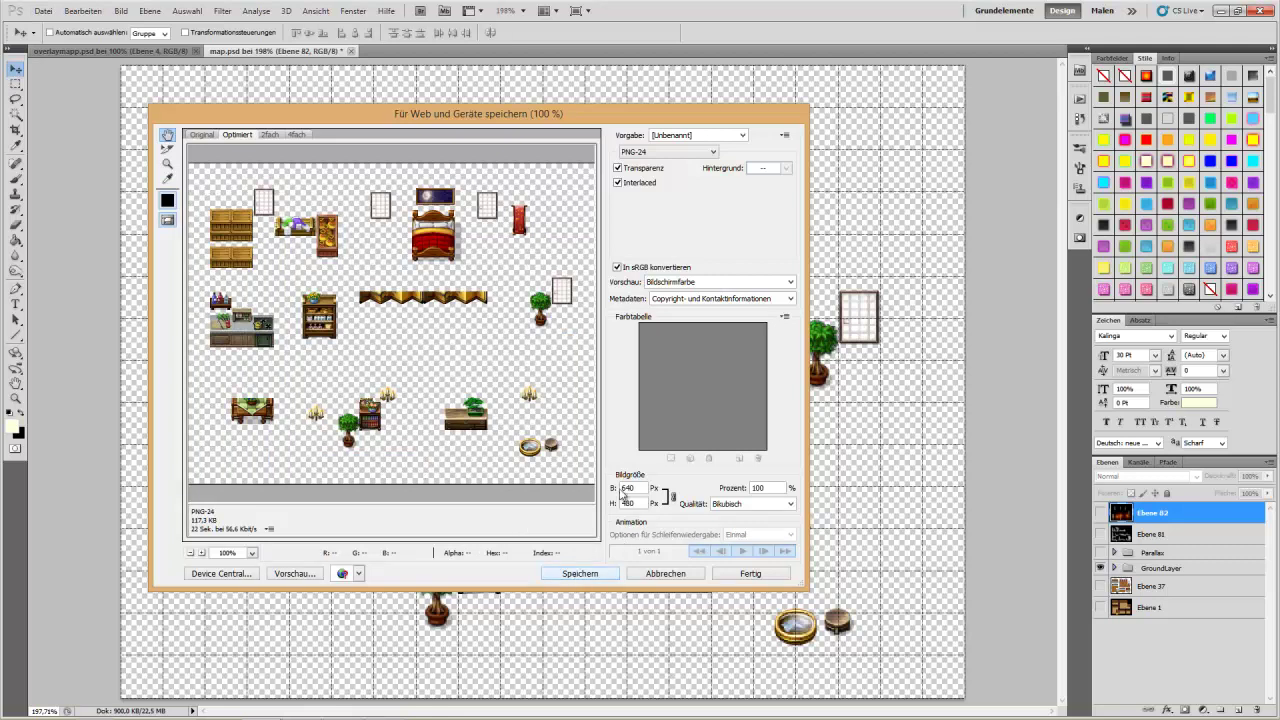
Step: Save the PNG export as ground3 in the Graphics Overlay folder
click(558, 569)
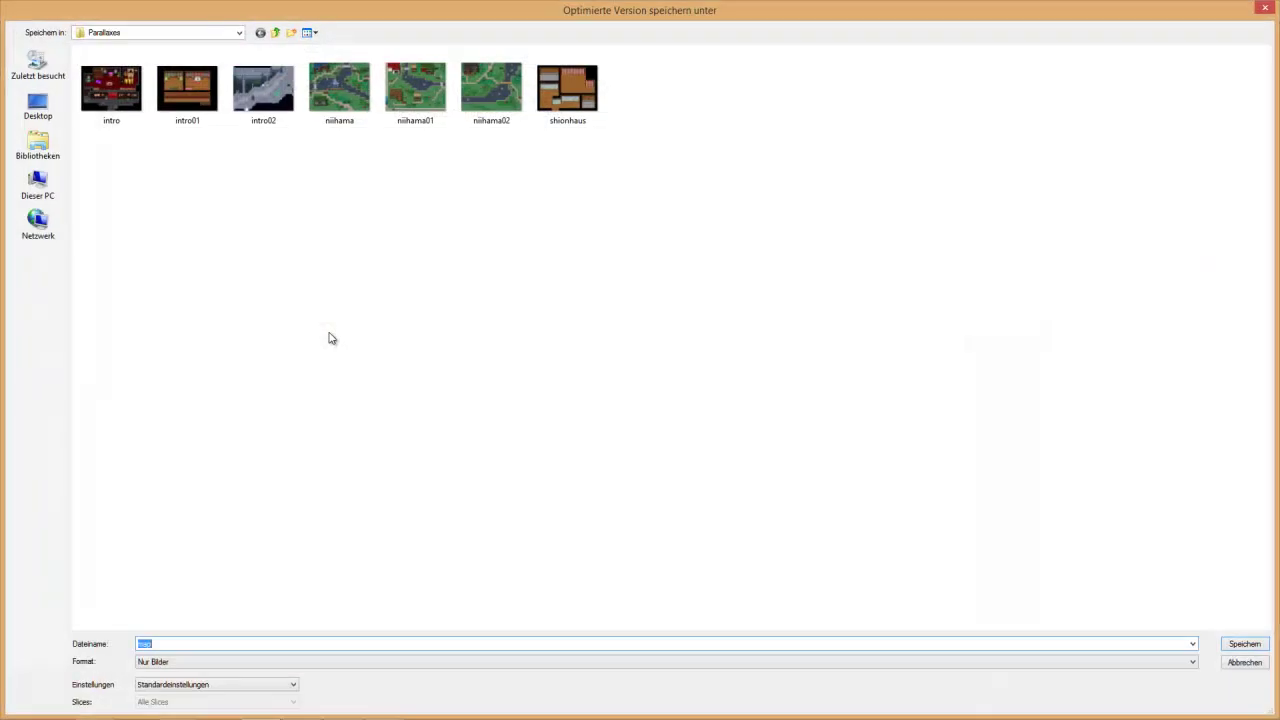
click(275, 32)
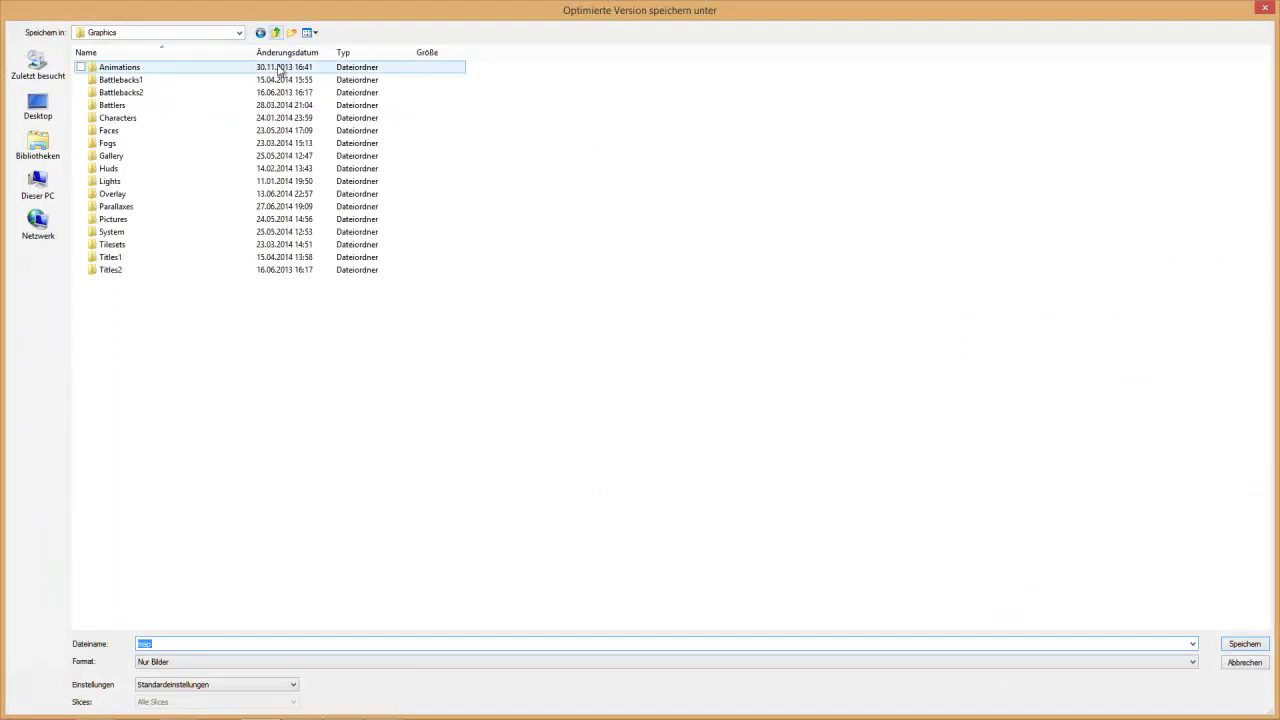
double_click(126, 194)
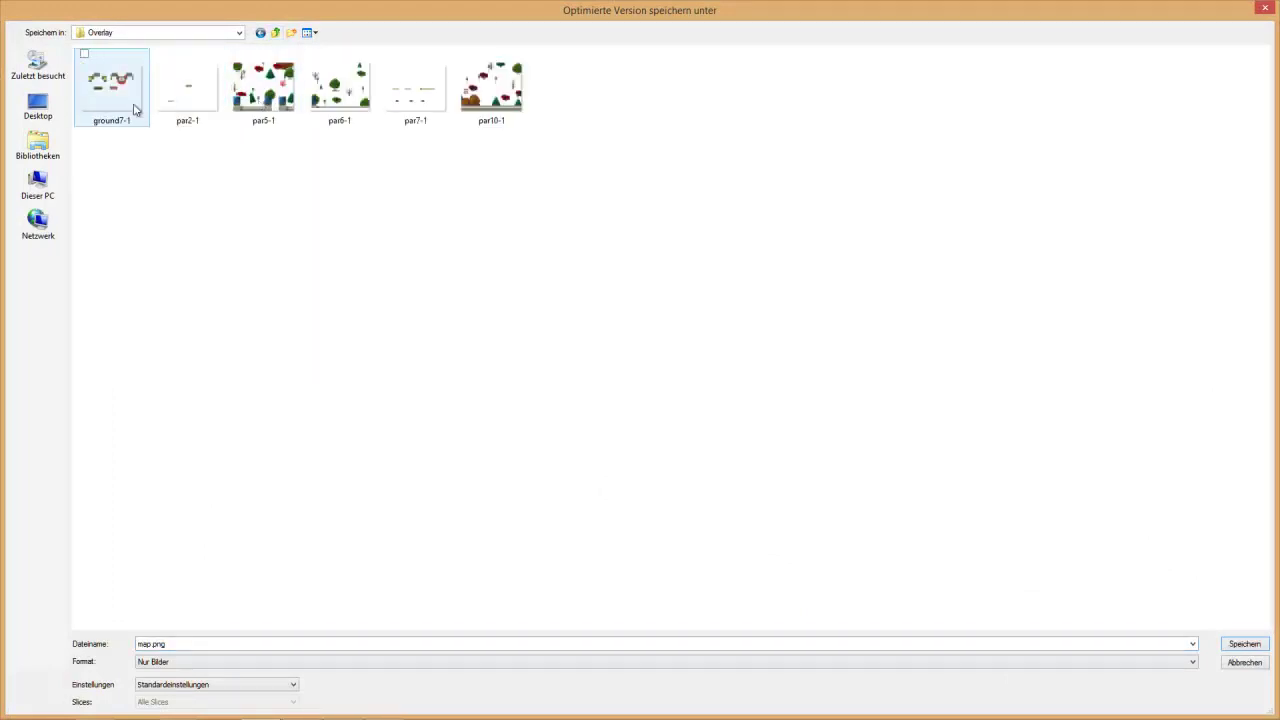
click(186, 644)
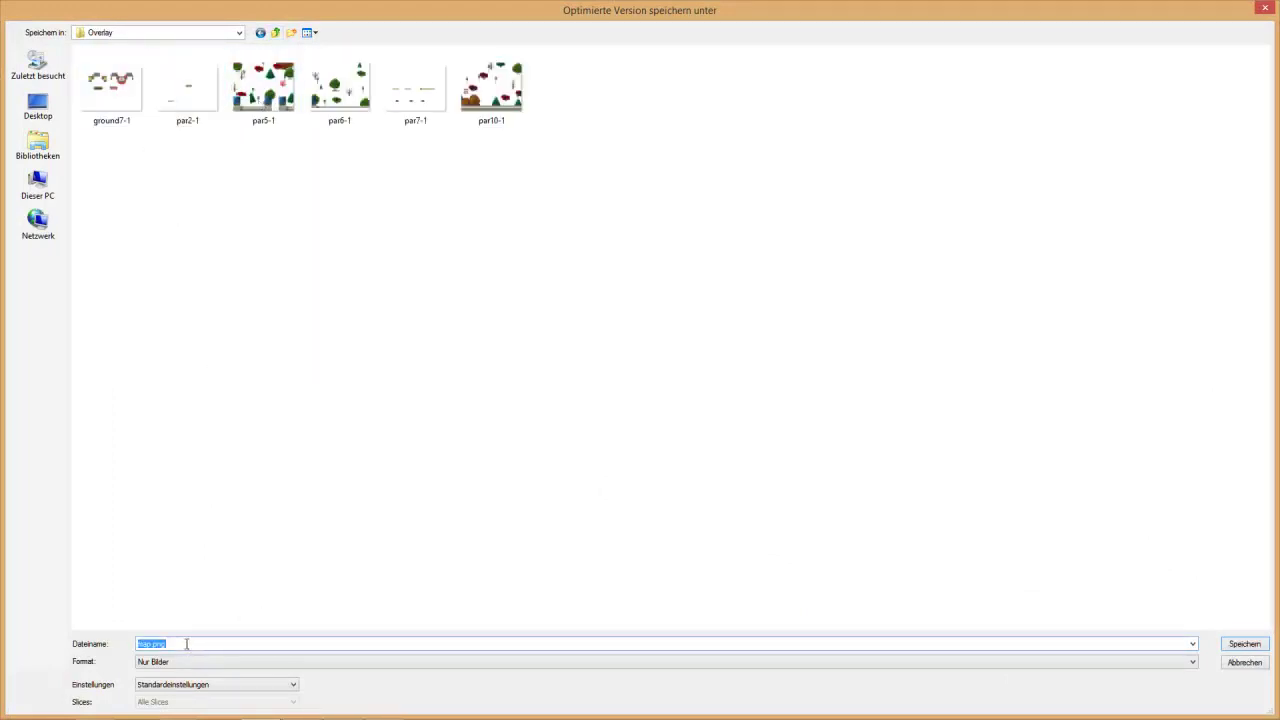
text(ground)
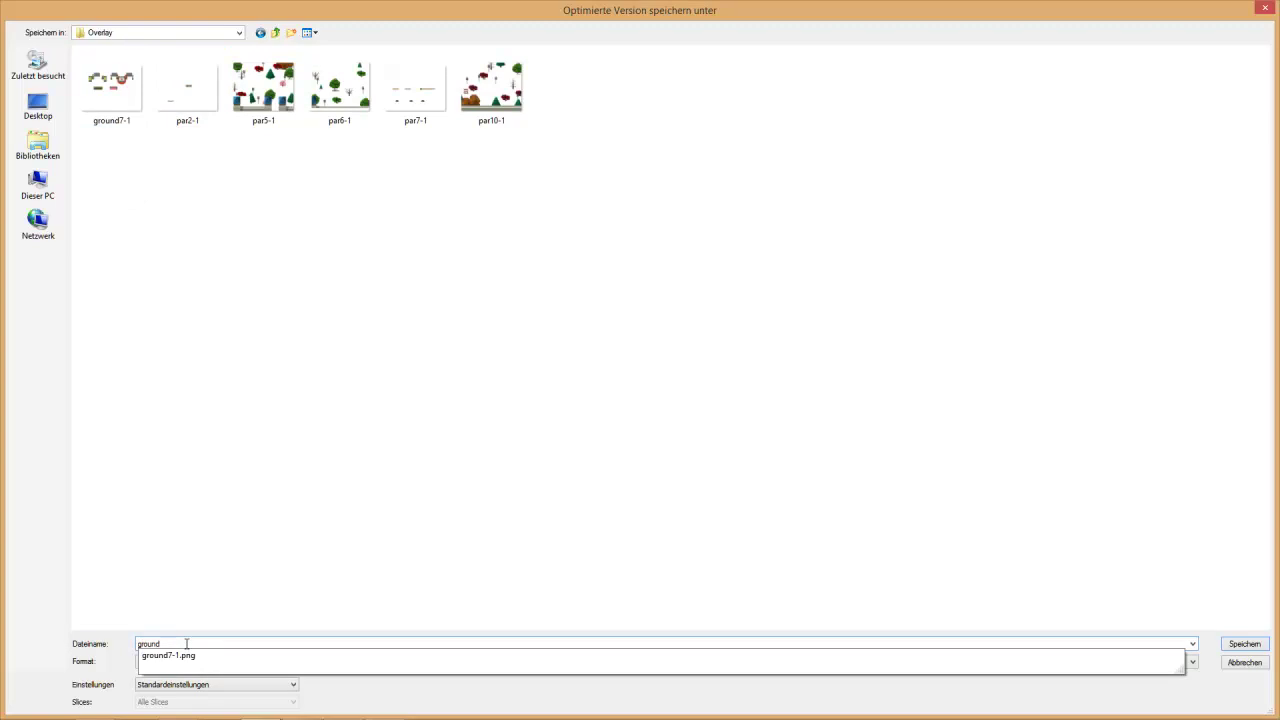
text(3-1)
key(Return)
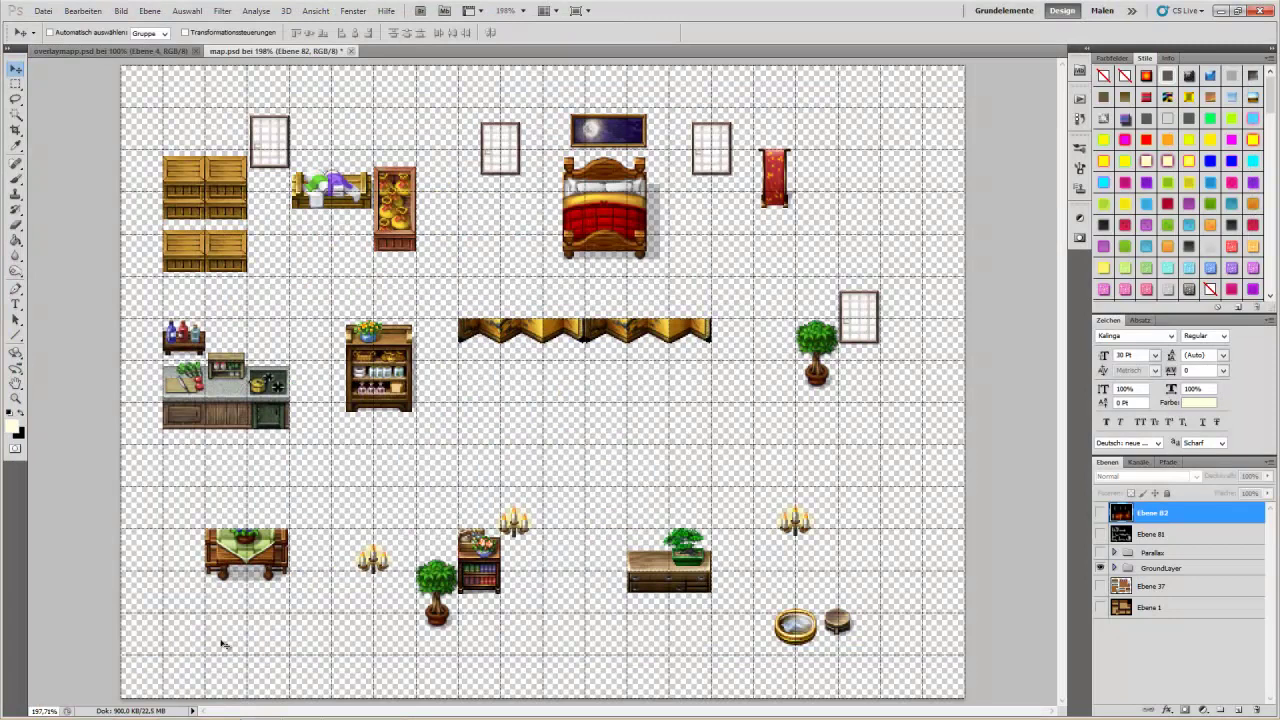
Step: Show only the Parallax objects and export them as PNG par3 into Overlay
click(1101, 569)
click(1101, 552)
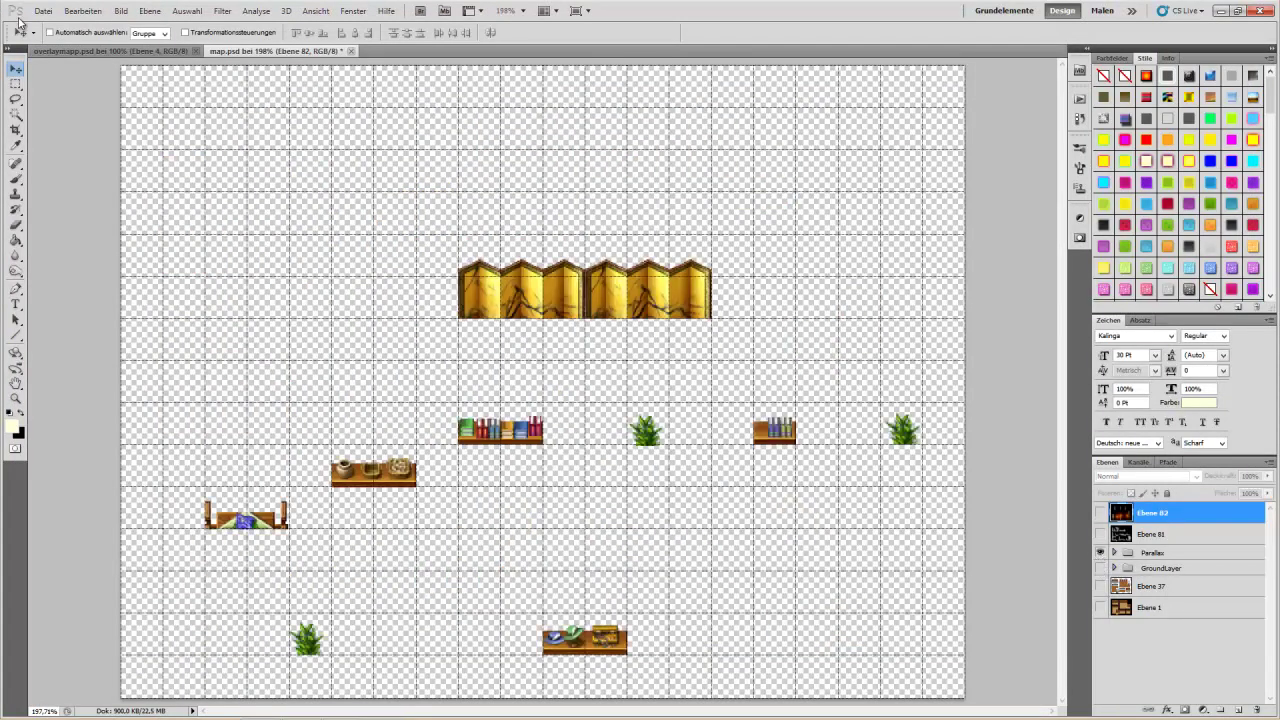
click(43, 10)
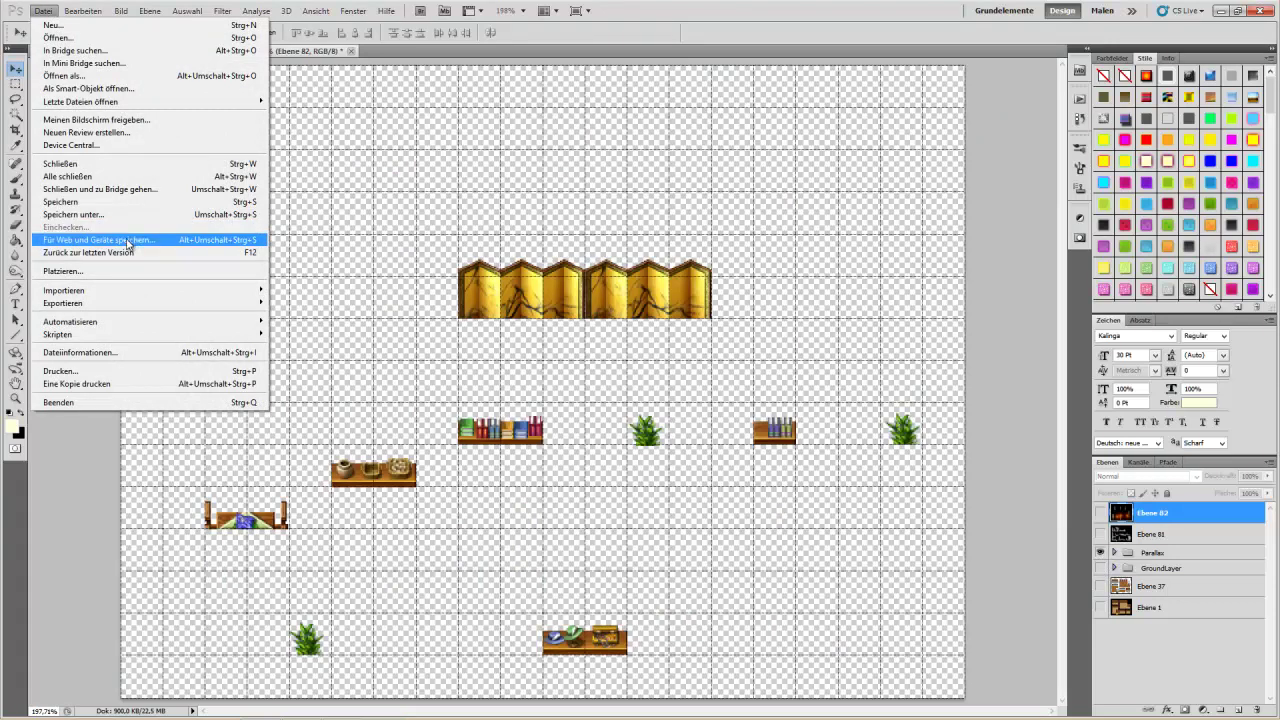
click(128, 243)
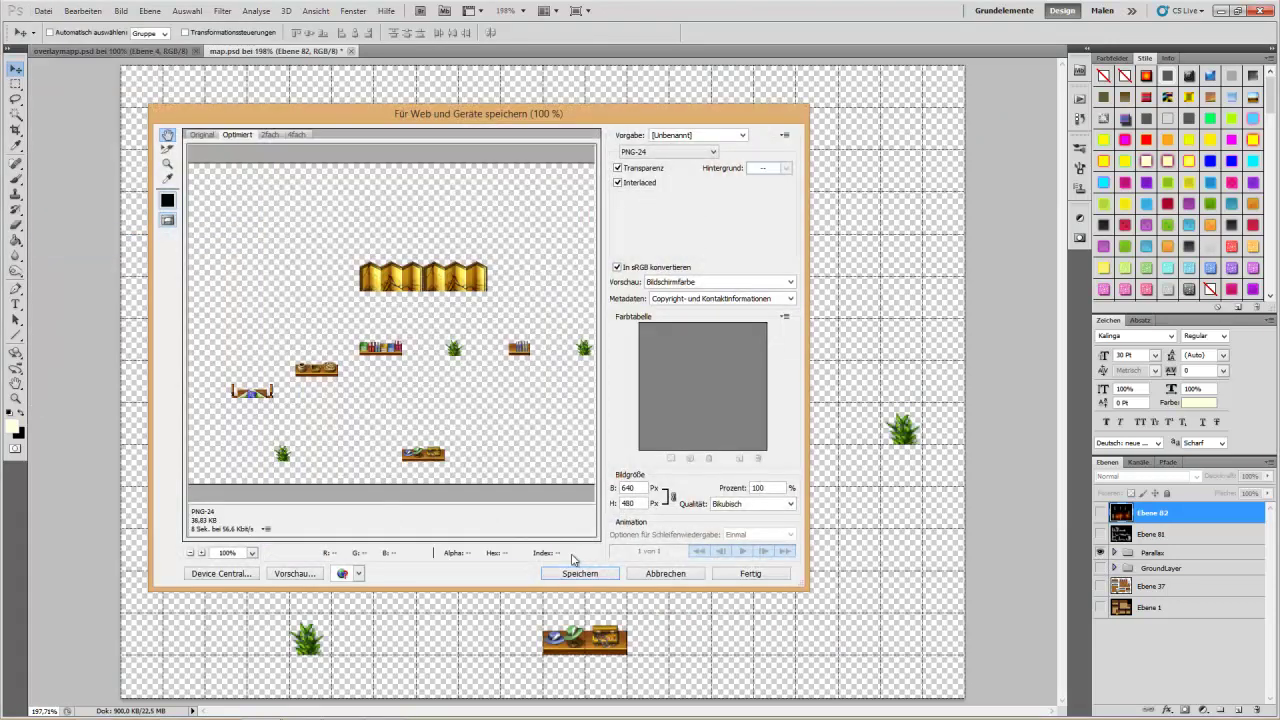
click(588, 575)
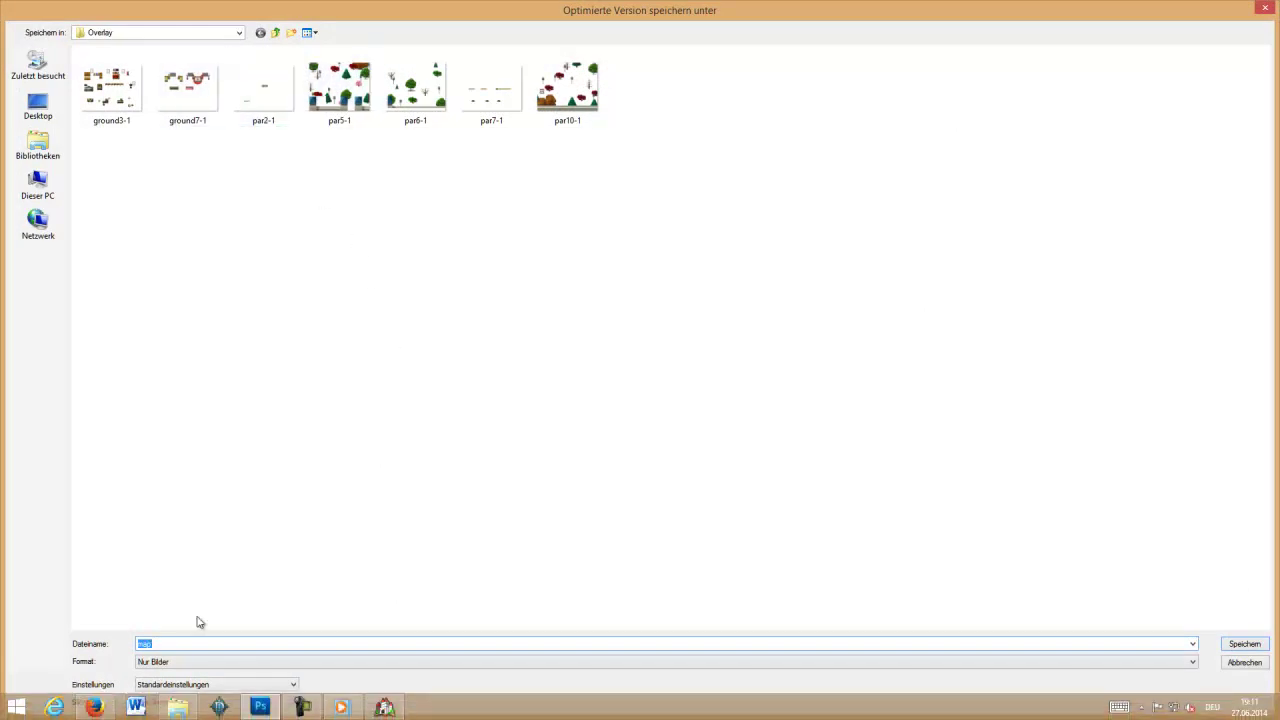
text(par)
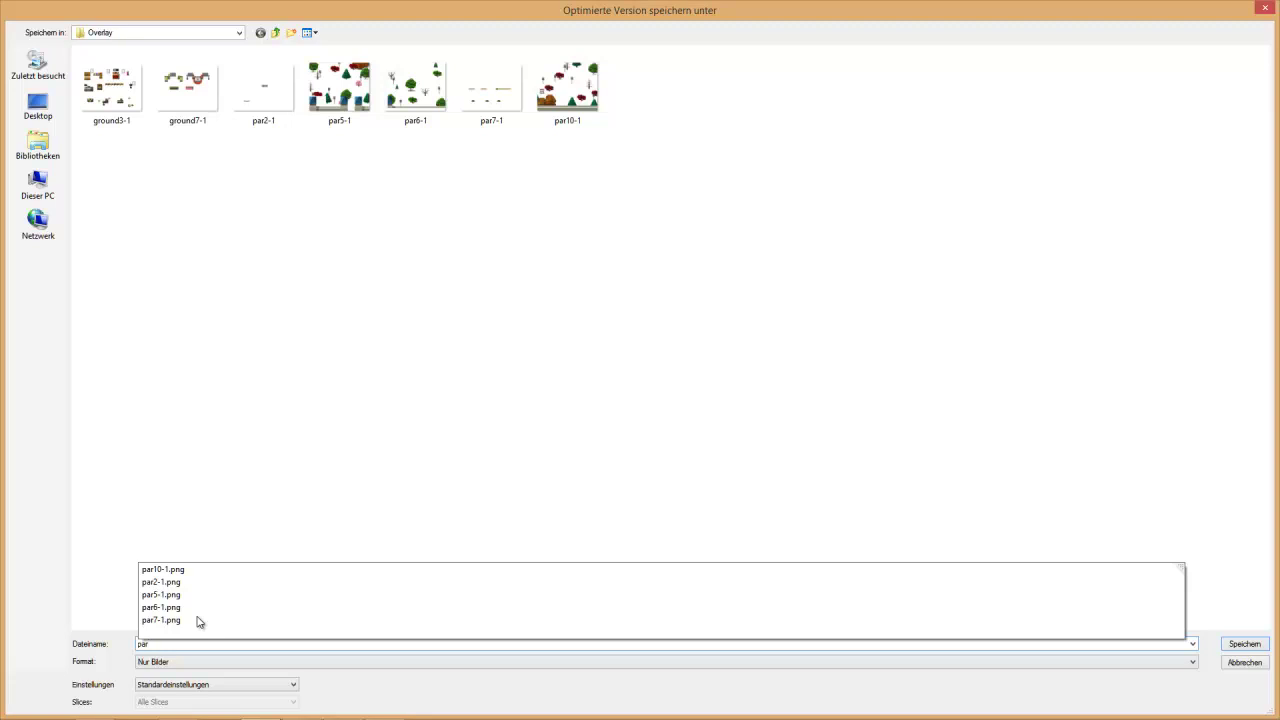
text(3-1)
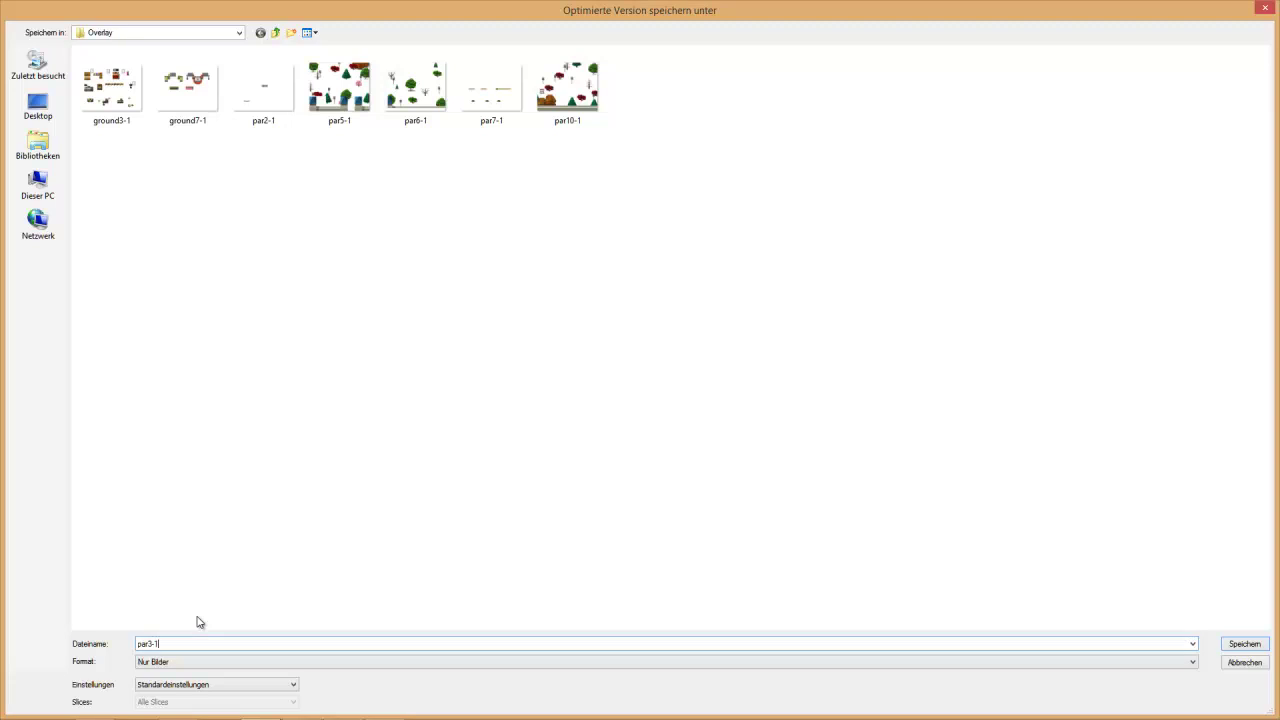
key(Return)
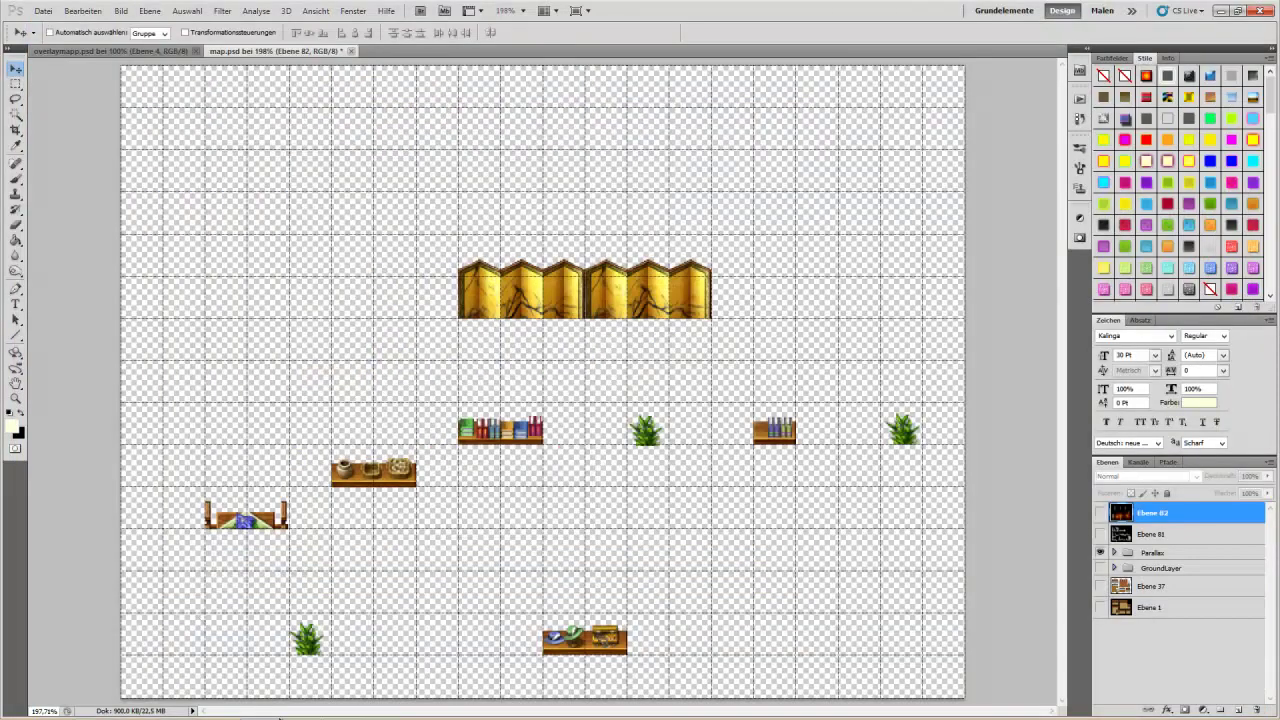
Step: Make the doorway tile the player's starting position, then hide the Parallax group
click(384, 707)
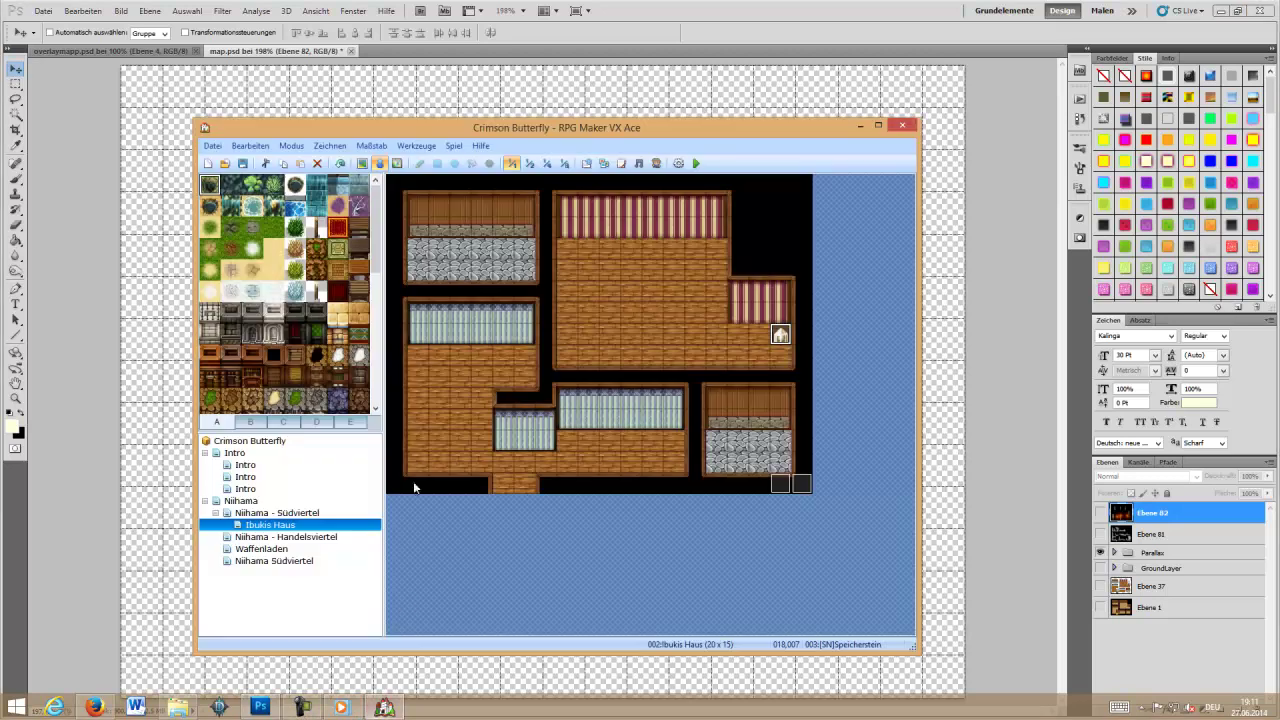
right_click(504, 474)
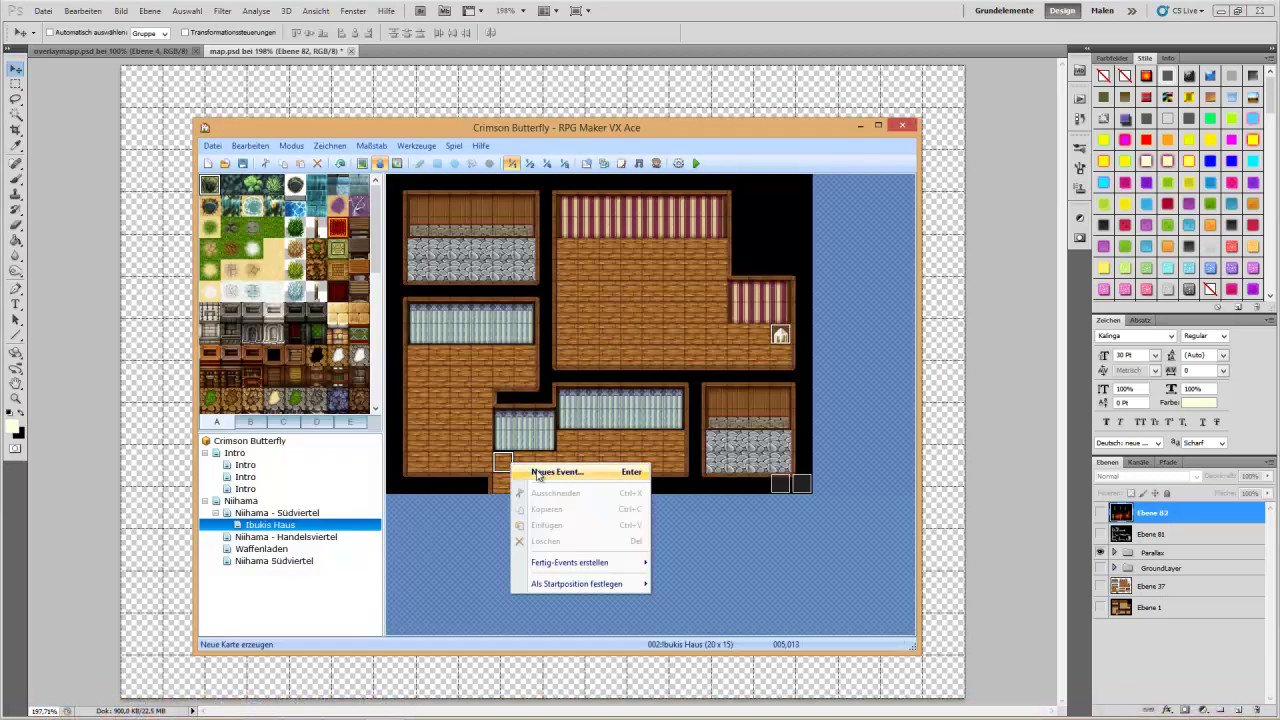
mouse_move(594, 586)
click(686, 590)
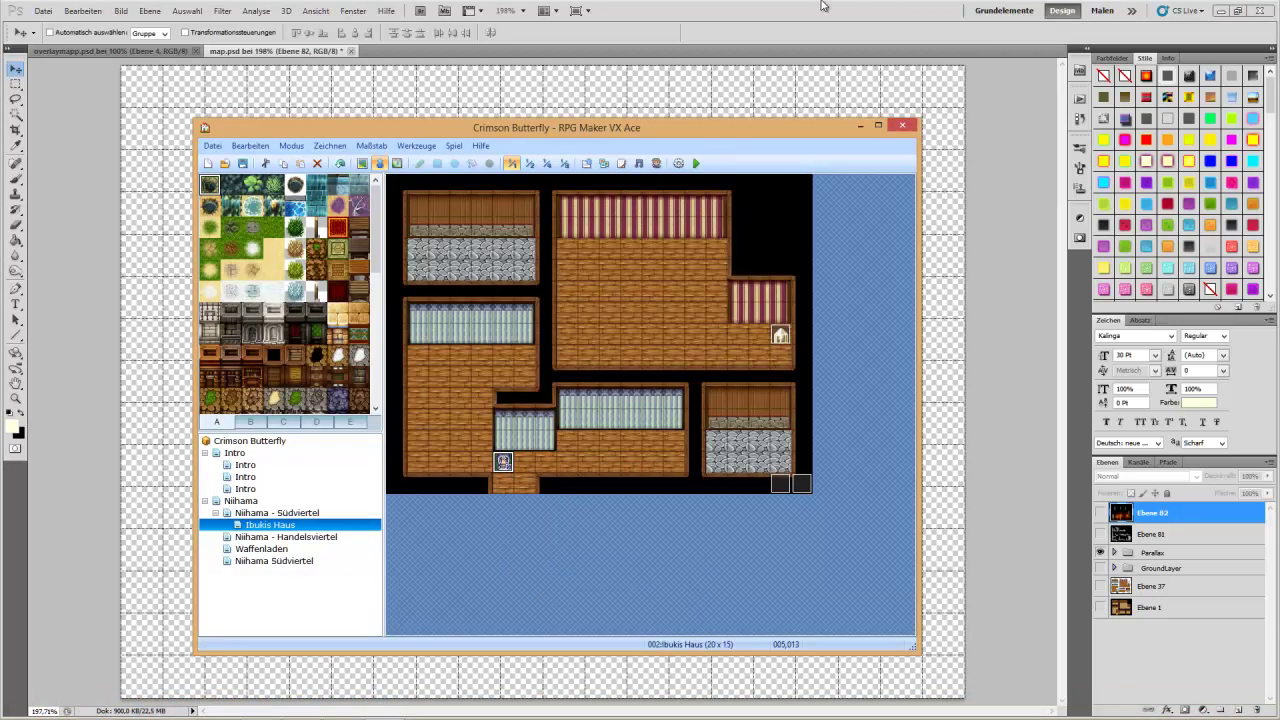
click(822, 6)
click(1100, 552)
Step: Show Ebene 81 and export it as JPEG, replacing shadow3-1.jpg in Overlay
click(1100, 534)
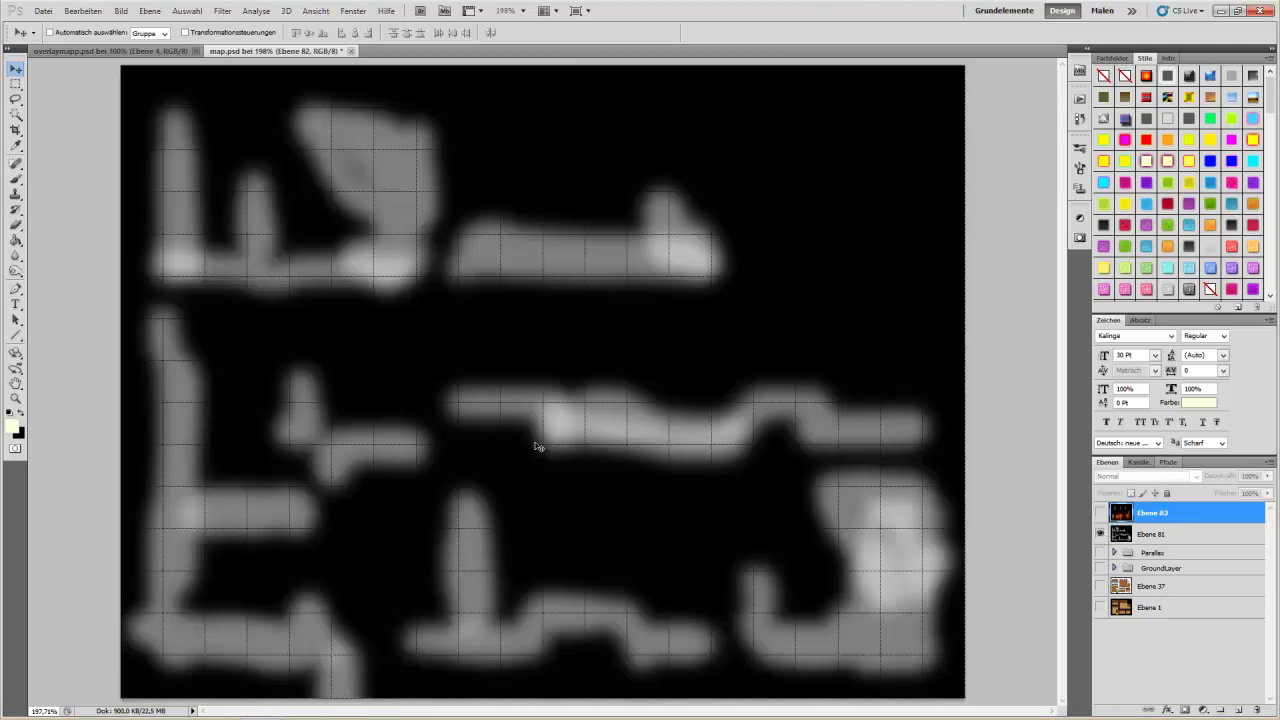
click(44, 10)
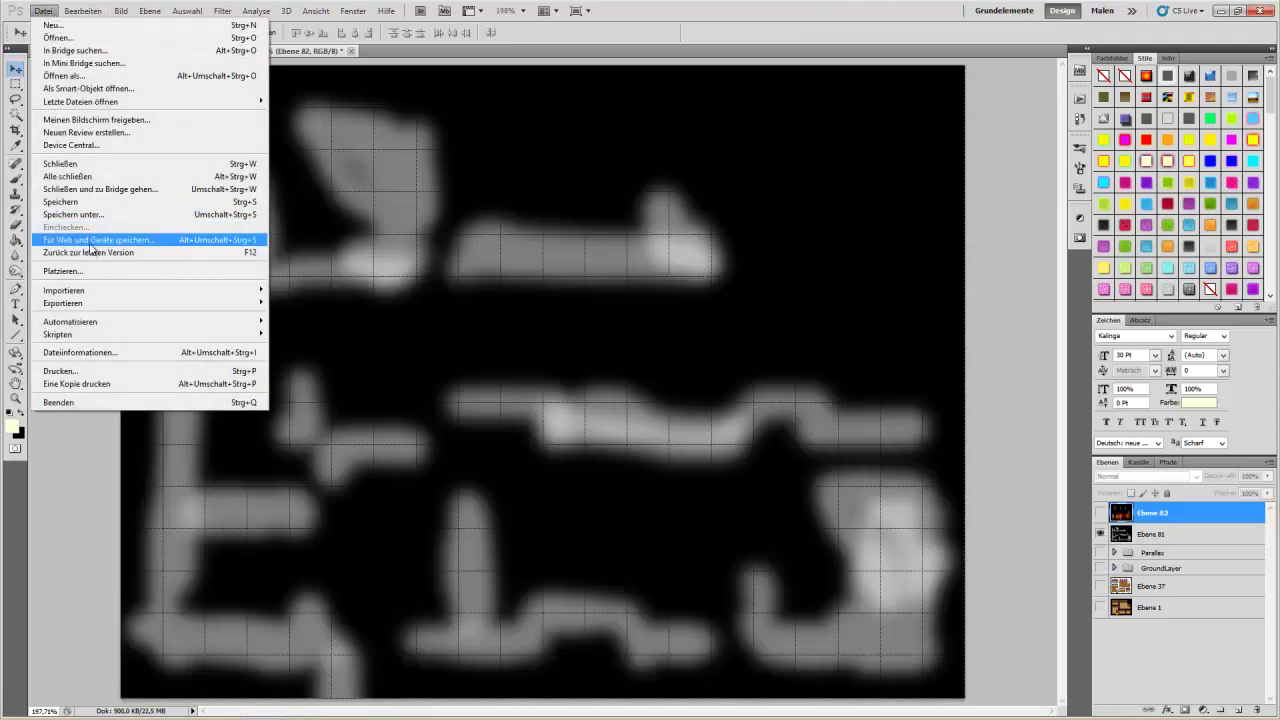
click(120, 241)
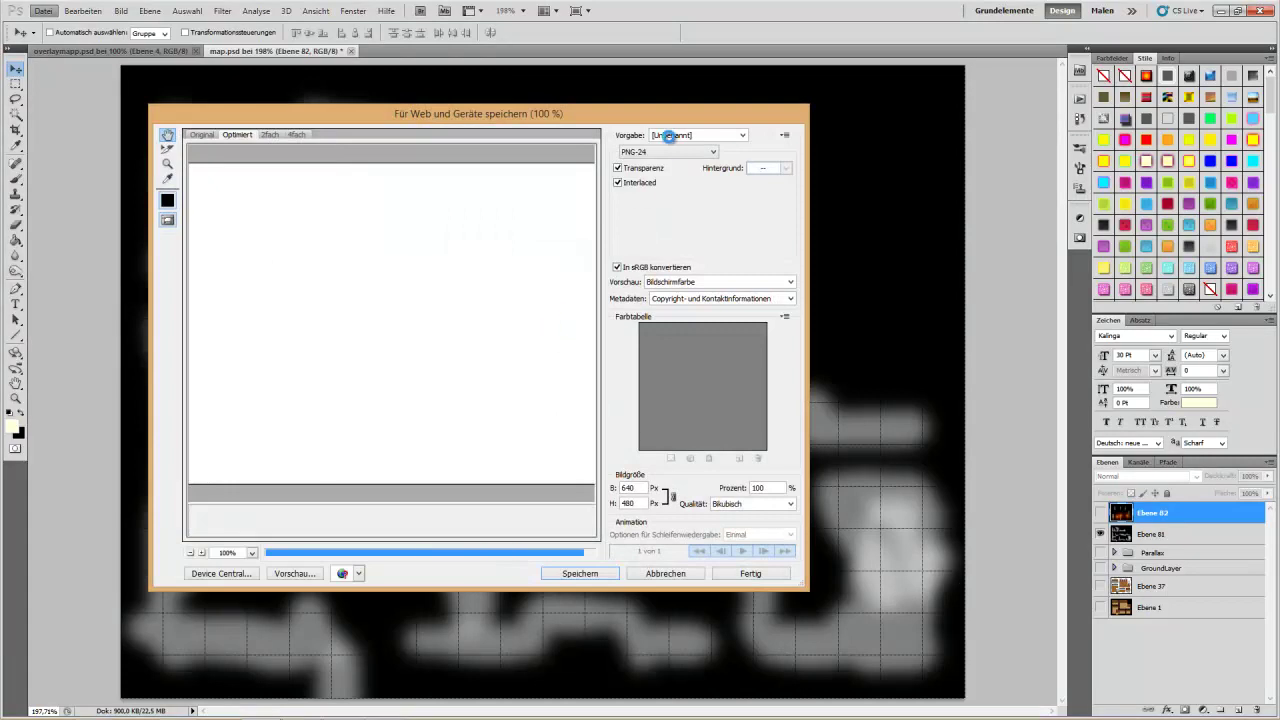
click(660, 151)
click(640, 172)
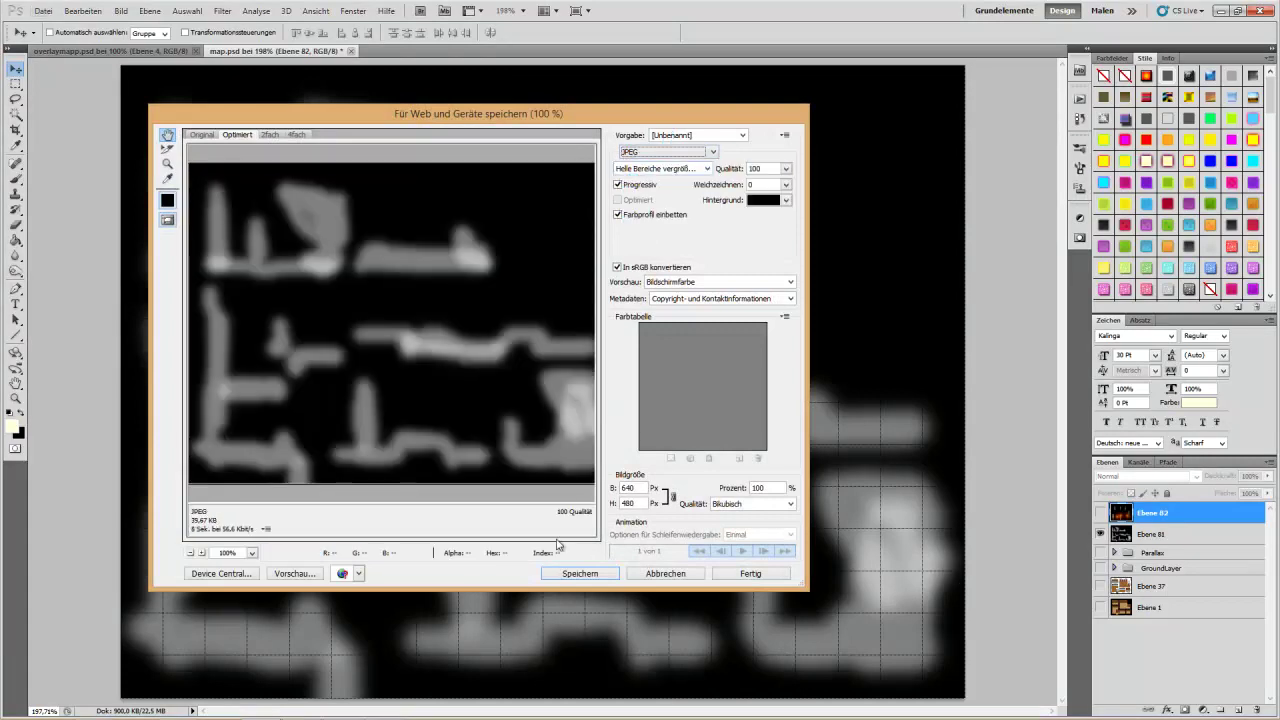
click(585, 576)
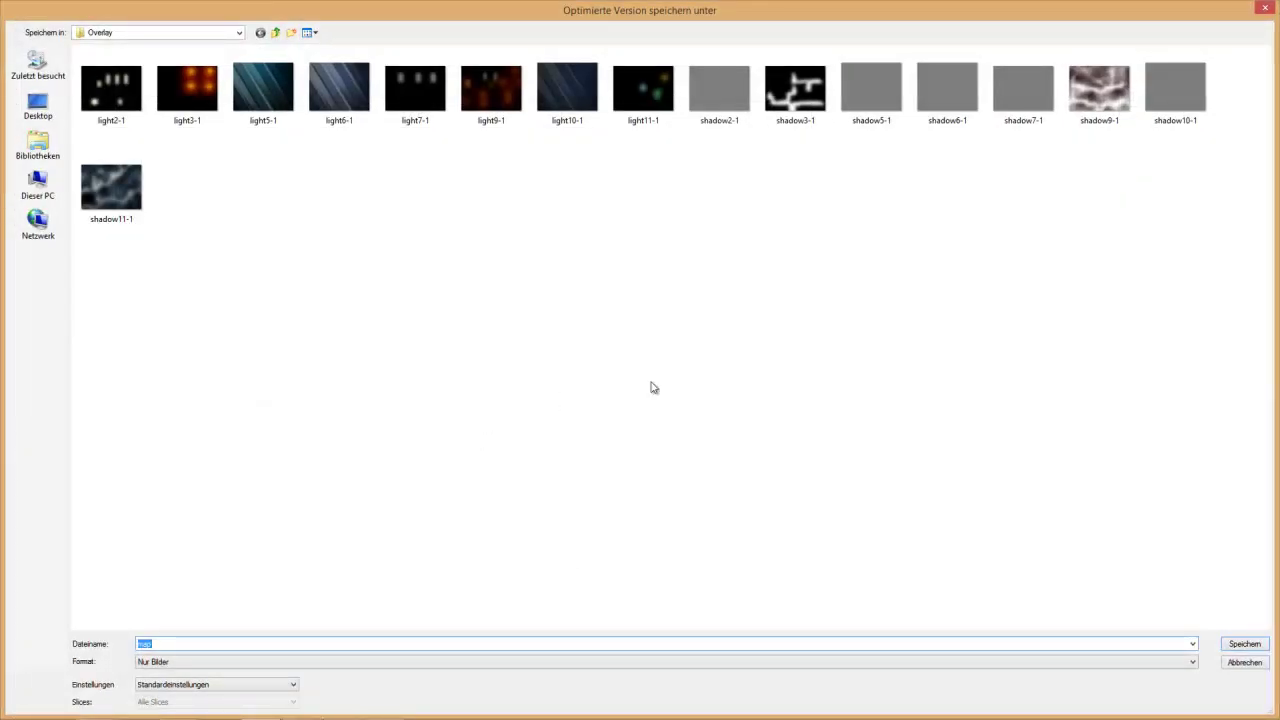
double_click(797, 92)
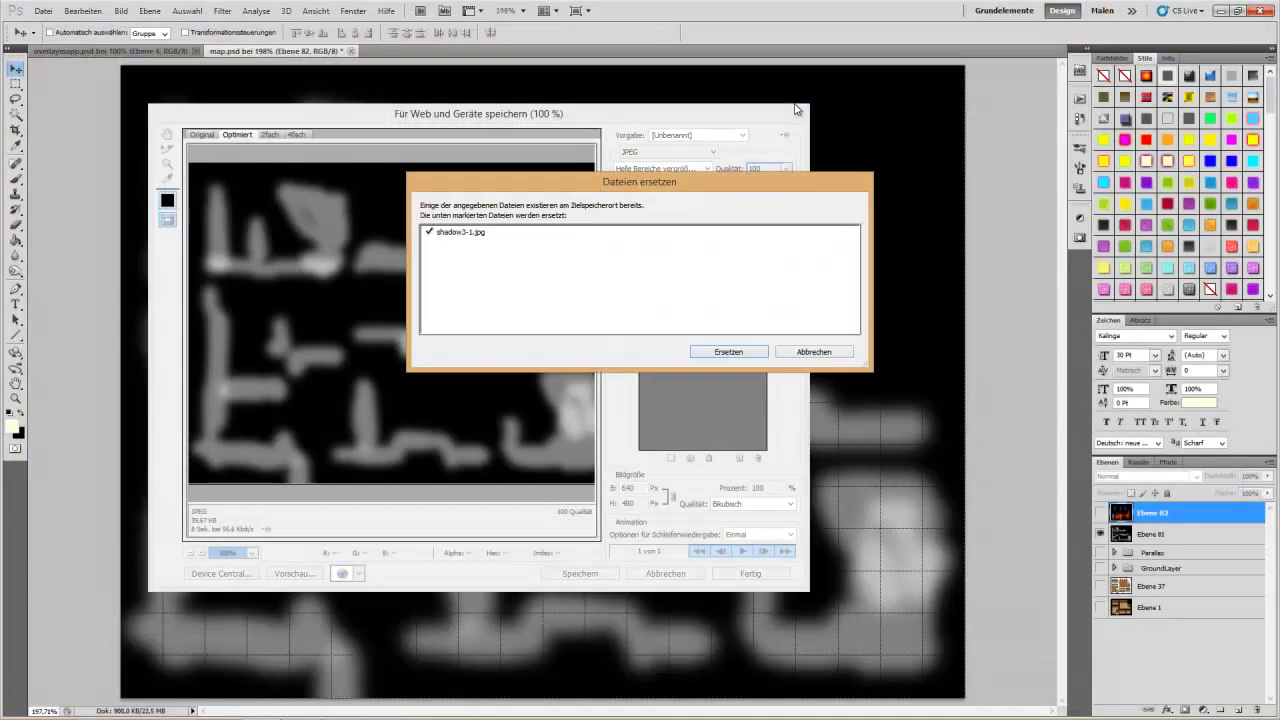
click(748, 357)
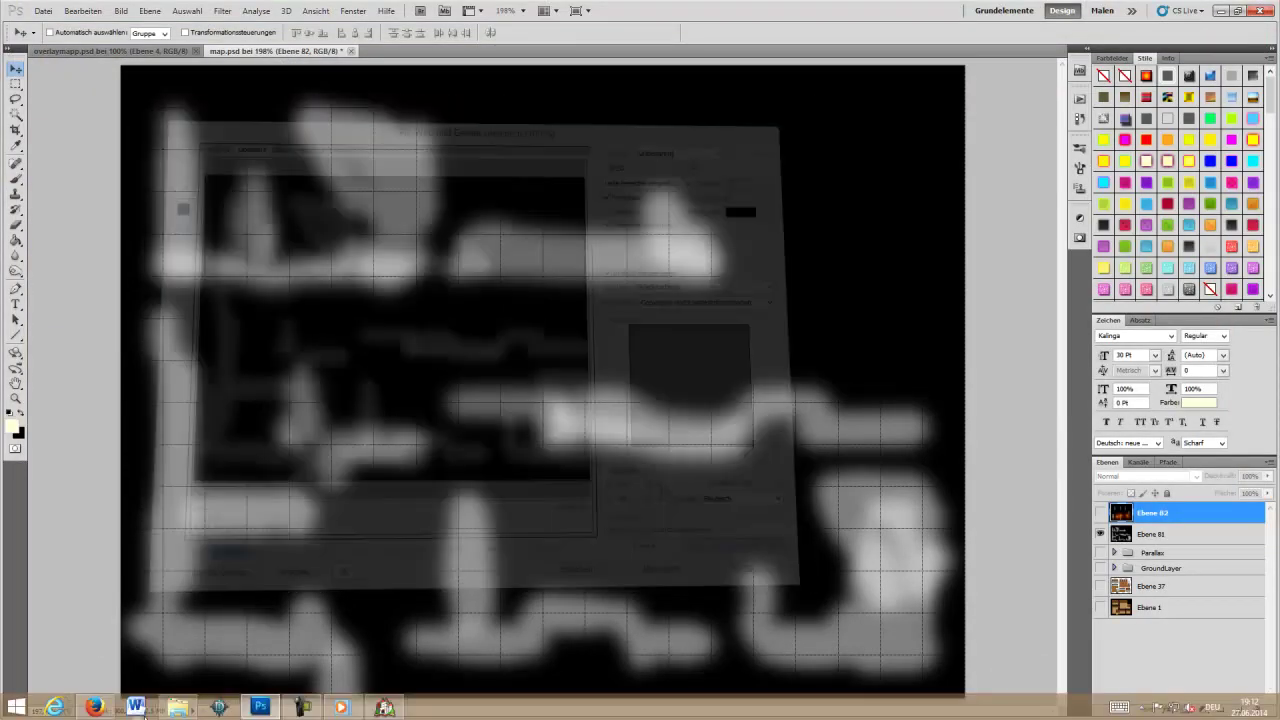
click(385, 707)
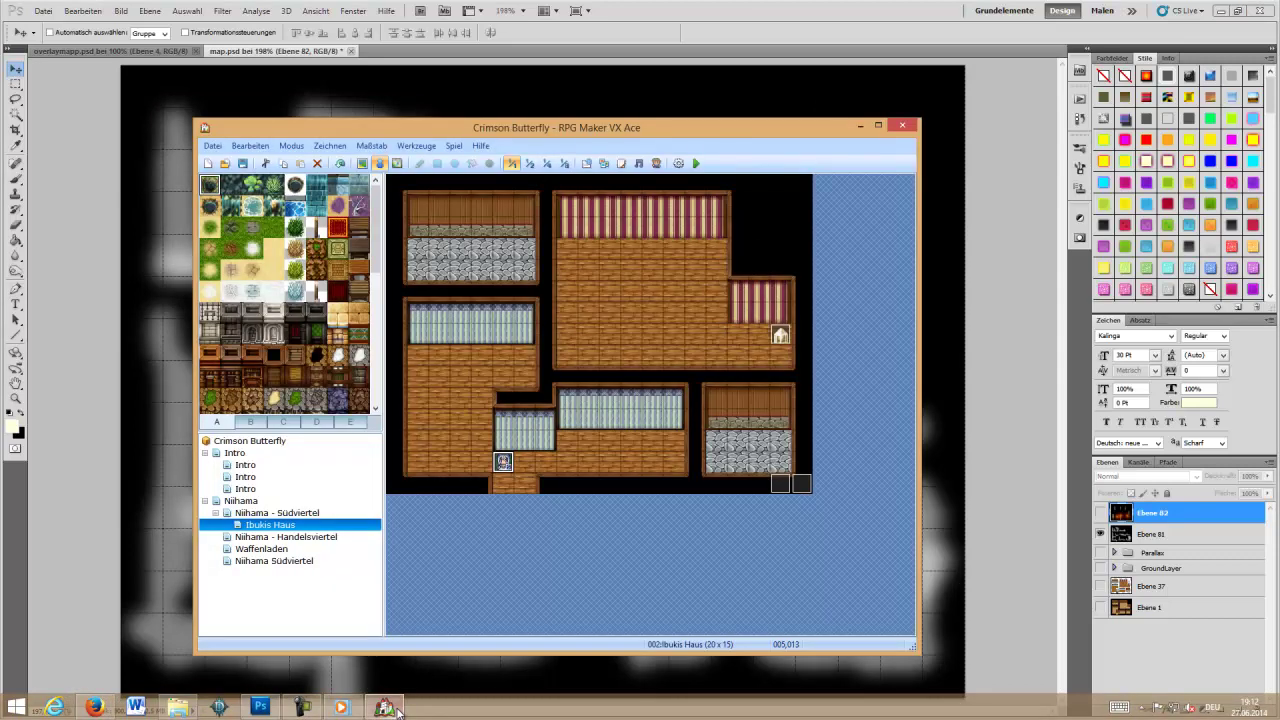
click(397, 707)
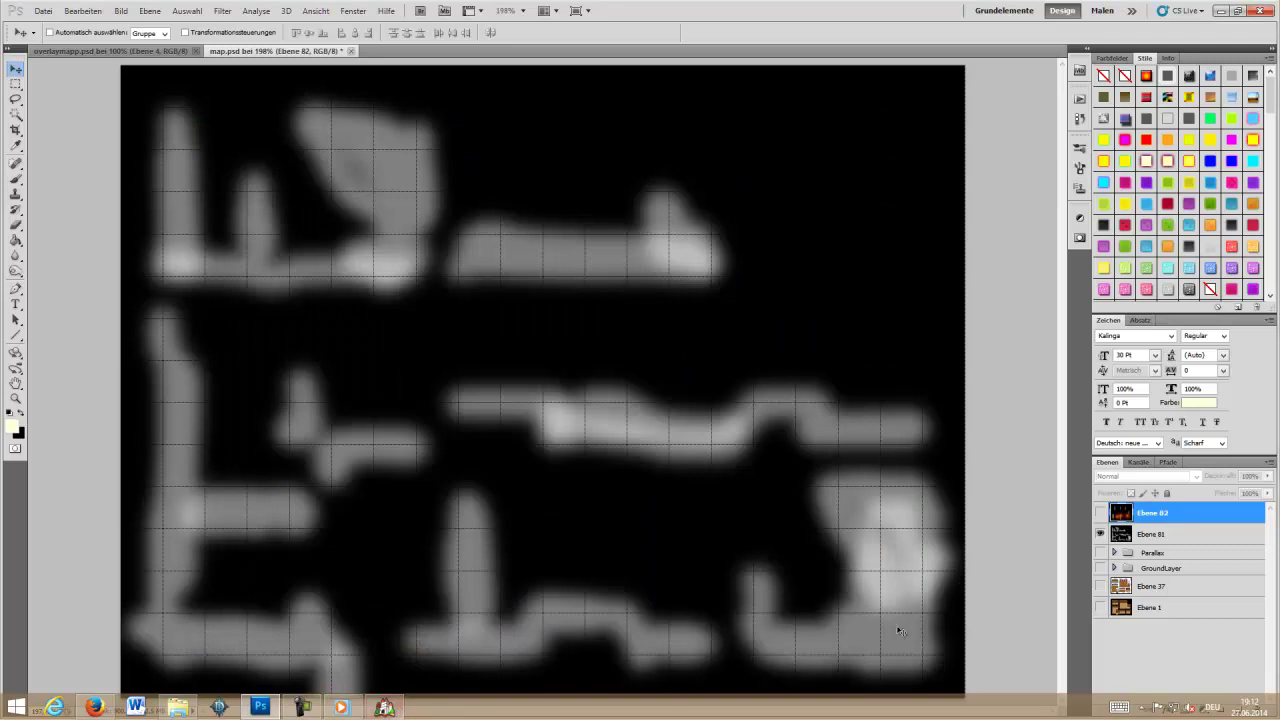
Step: Hide Ebene 81 and the Ebene 37 floor so only the GroundLayer furniture shows
click(1102, 536)
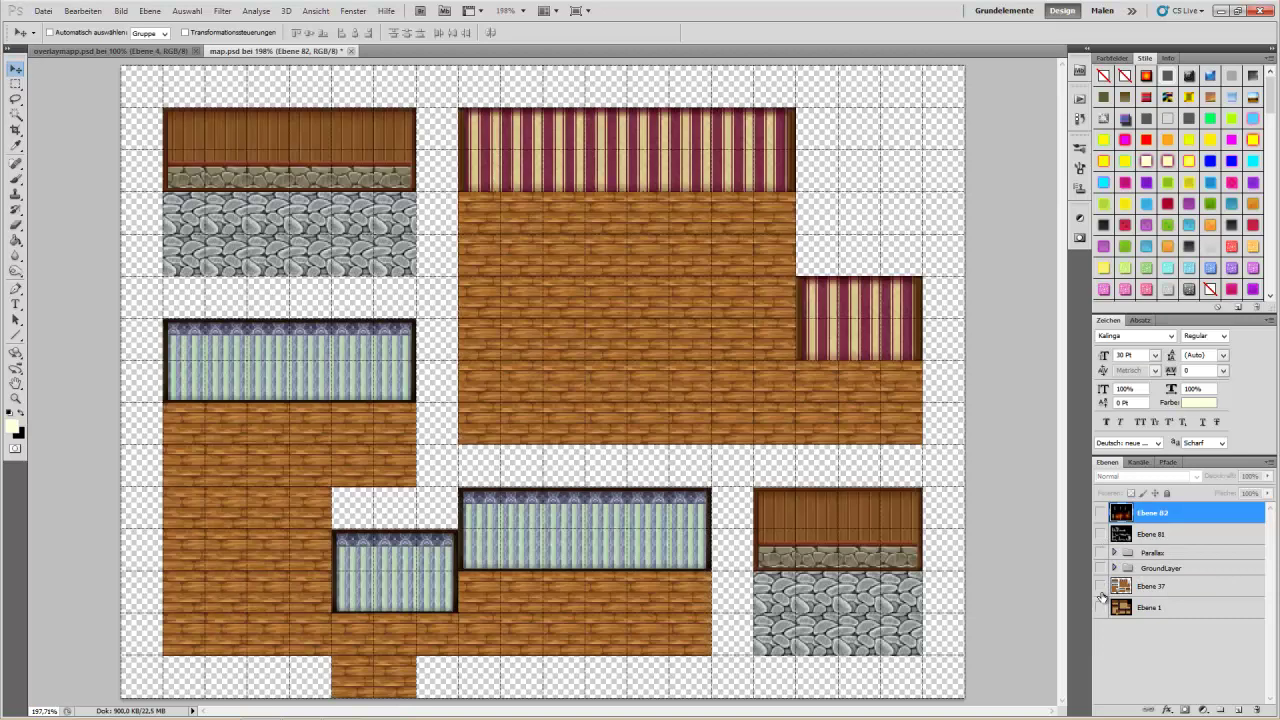
click(1101, 590)
click(1101, 567)
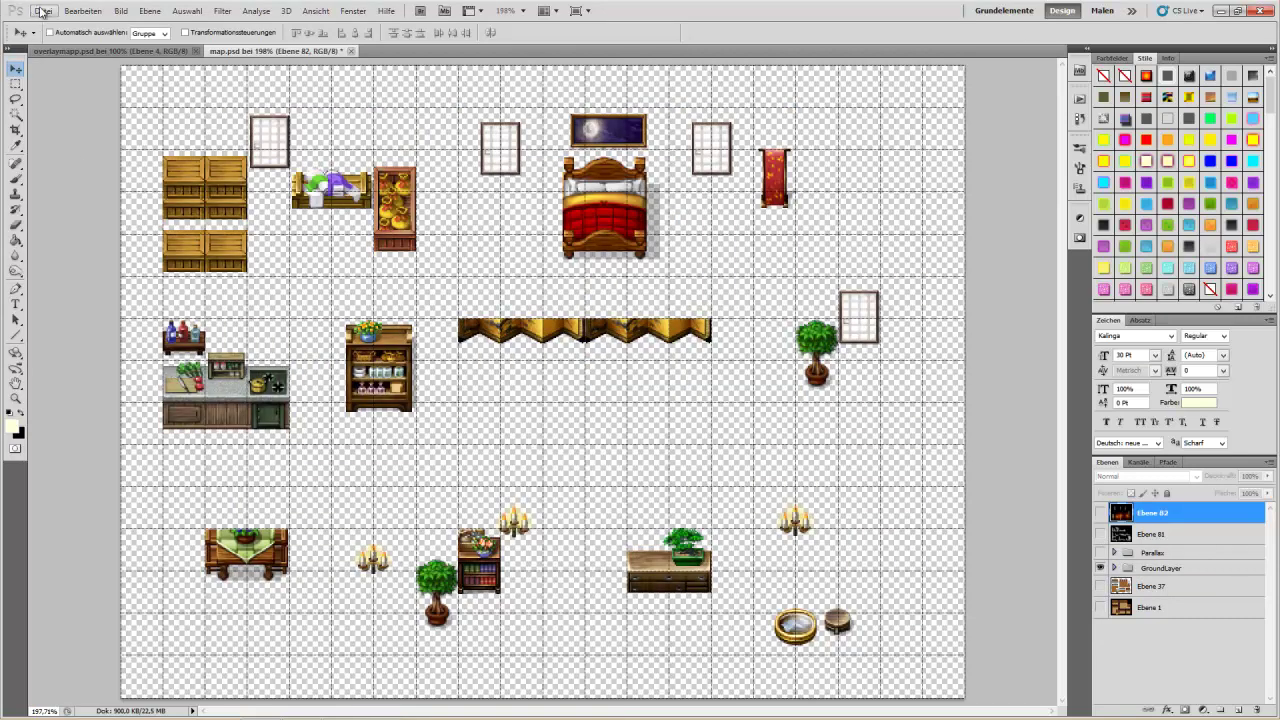
Step: Export the furniture as PNG-24 ground2-1.png in Overlay, deleting the old ground3-1 file
click(42, 12)
click(110, 240)
click(660, 152)
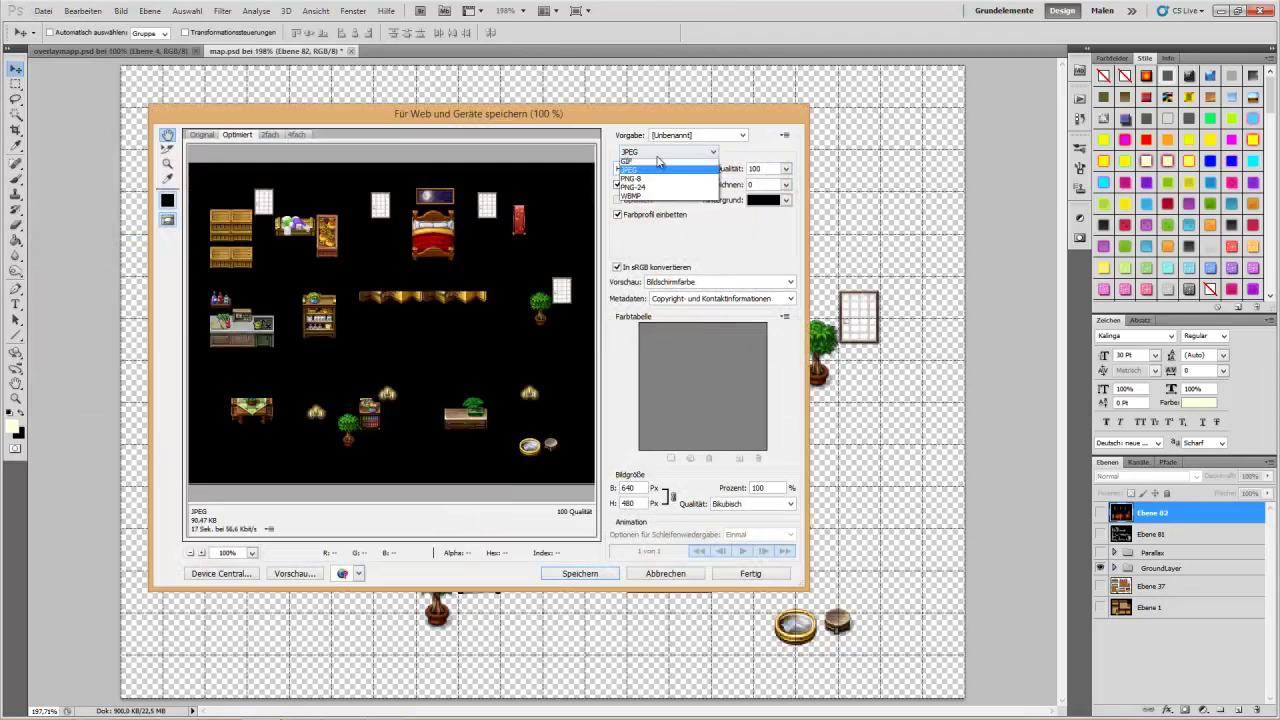
click(633, 186)
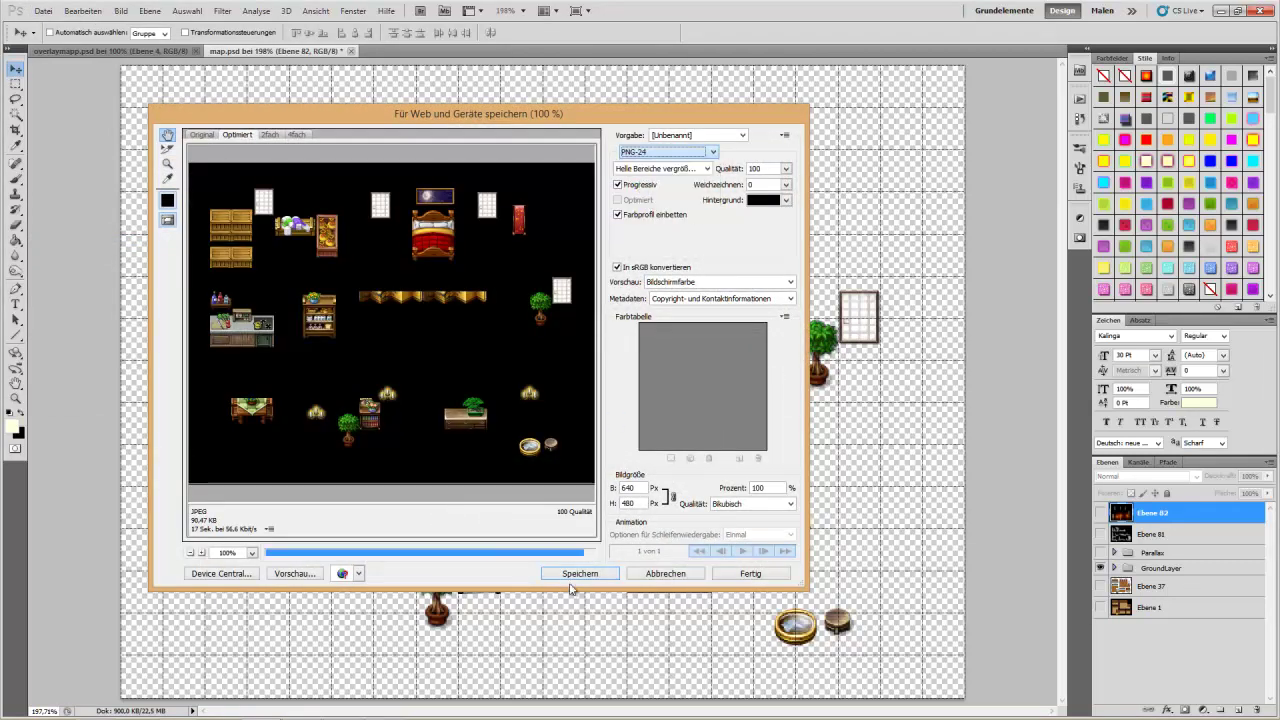
click(576, 576)
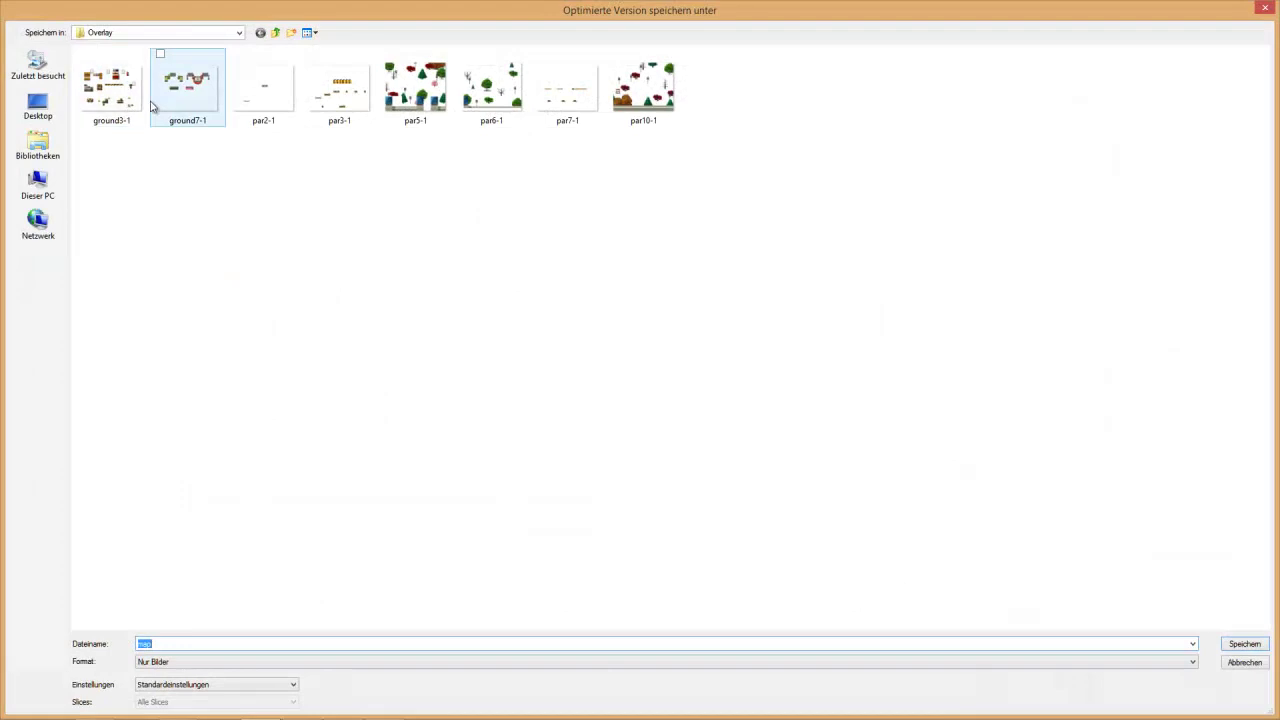
click(105, 108)
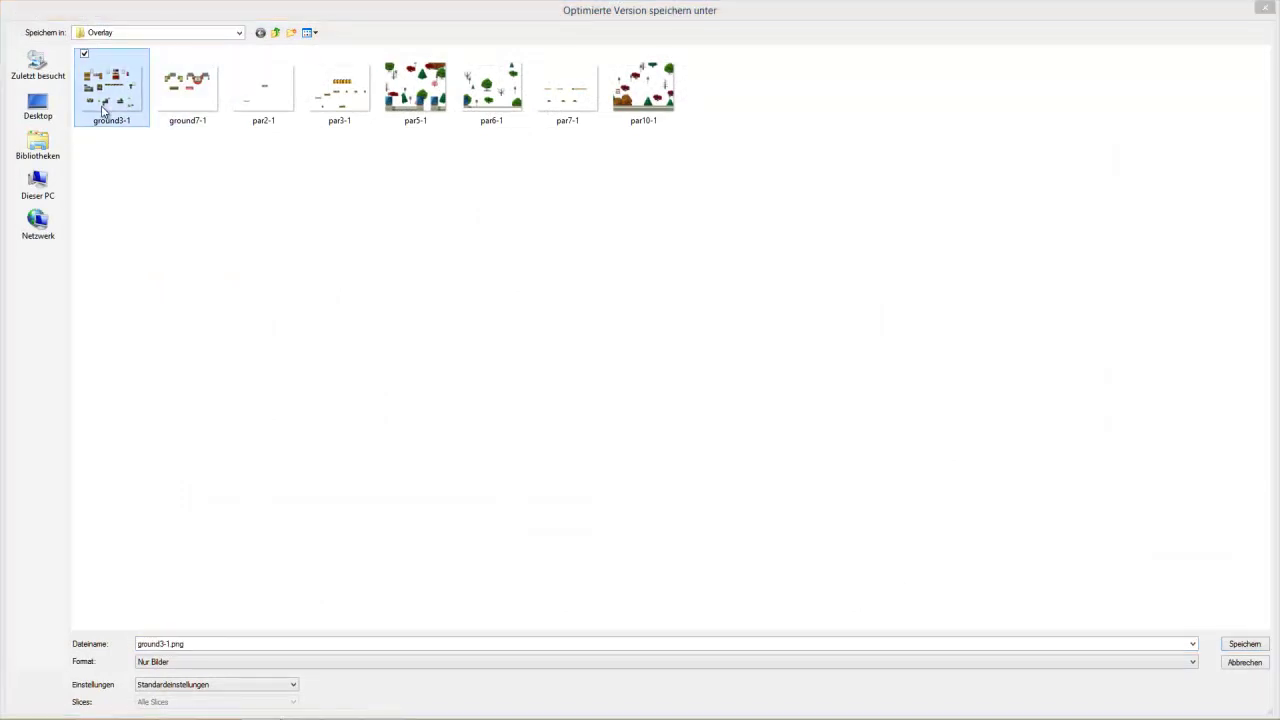
key(Delete)
double_click(165, 644)
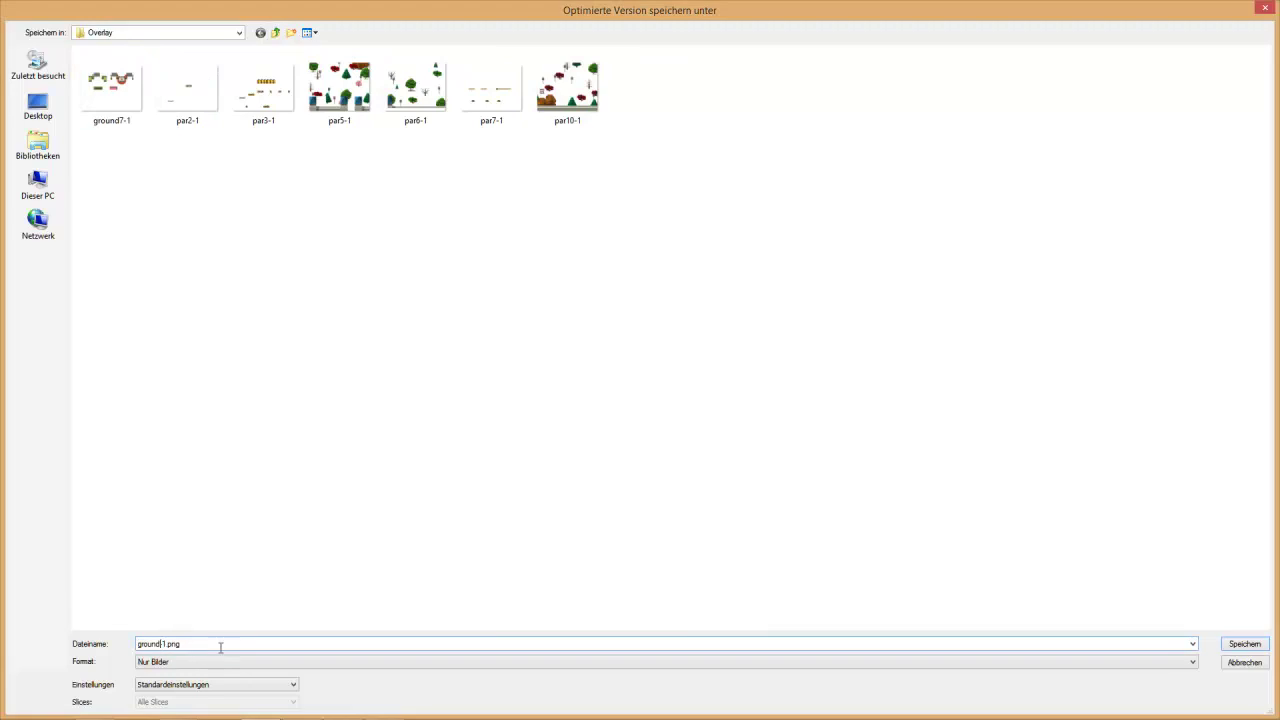
text(2)
key(Return)
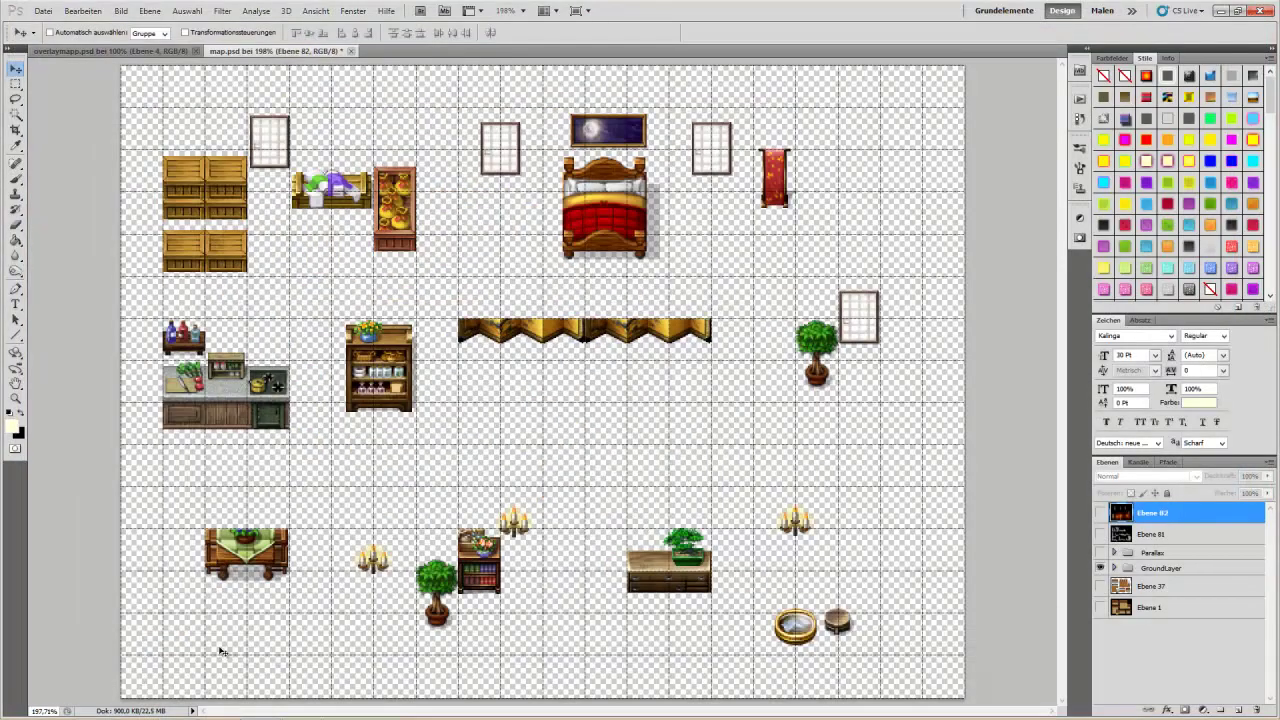
Step: Export only the Parallax shelves and plants over par2-1.png, deleting par3-1, then hide the group
click(1100, 568)
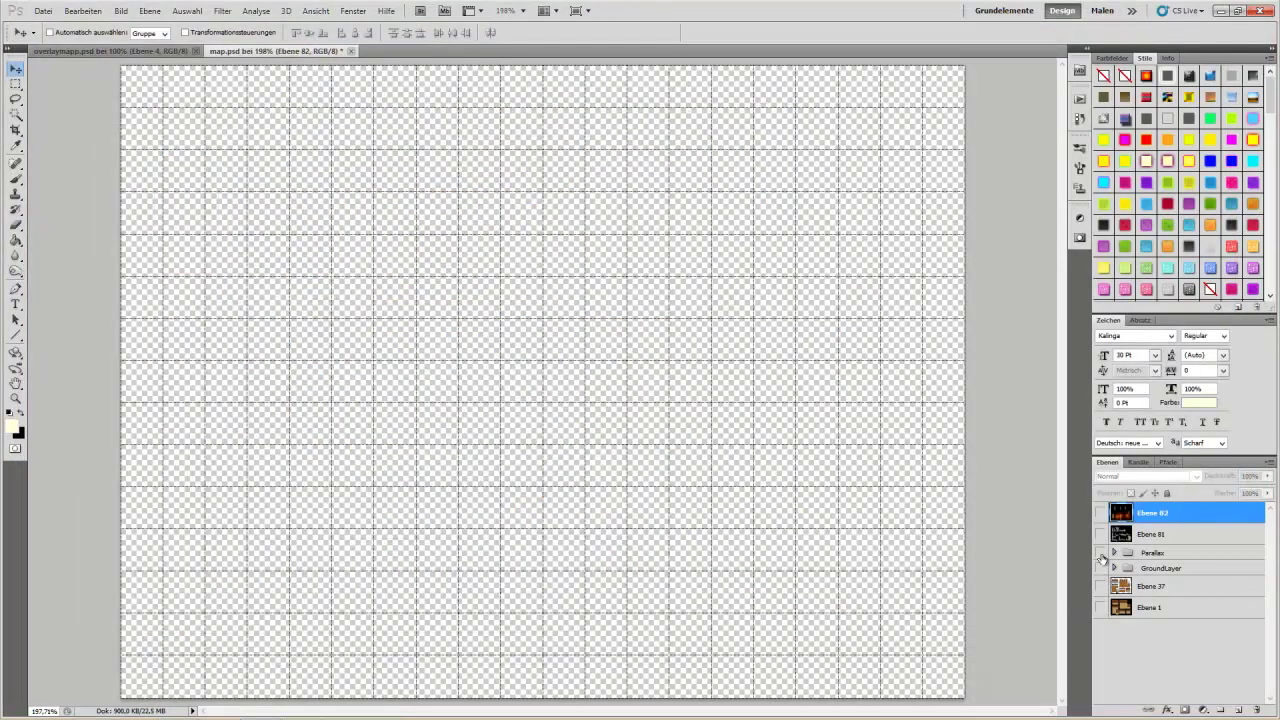
click(1100, 552)
click(44, 12)
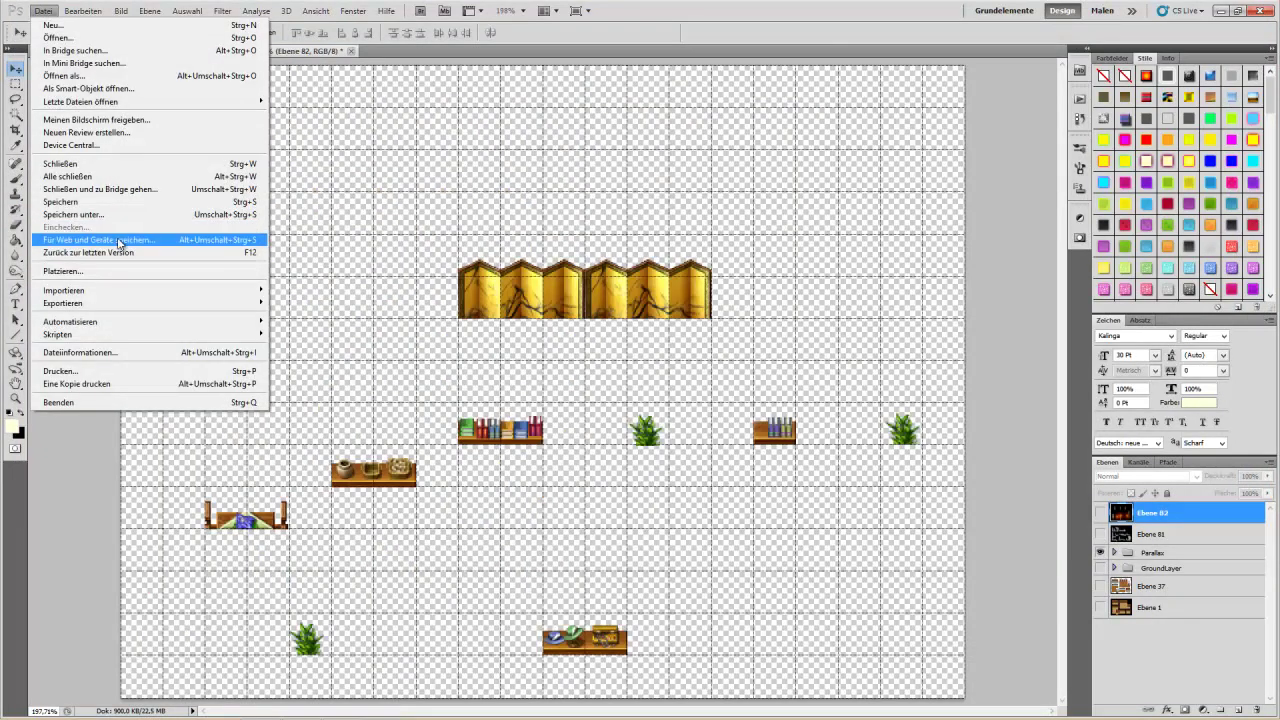
click(118, 243)
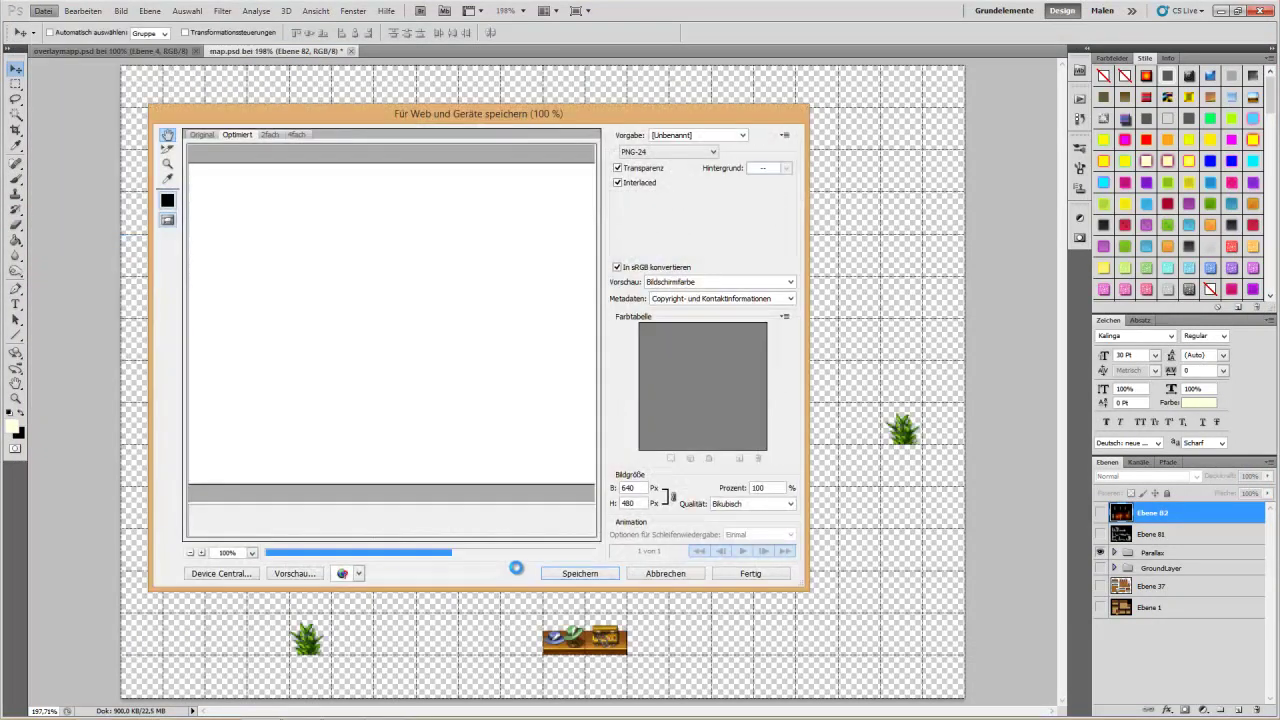
click(587, 568)
click(326, 108)
key(Delete)
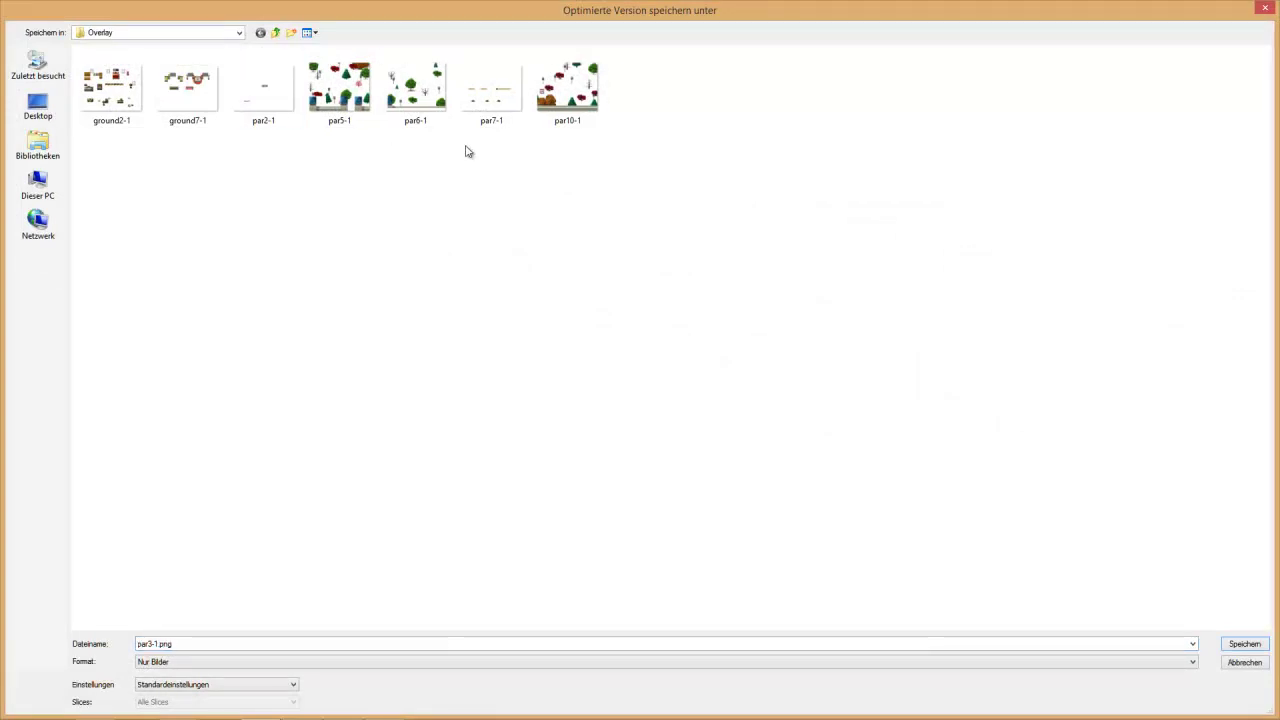
double_click(275, 83)
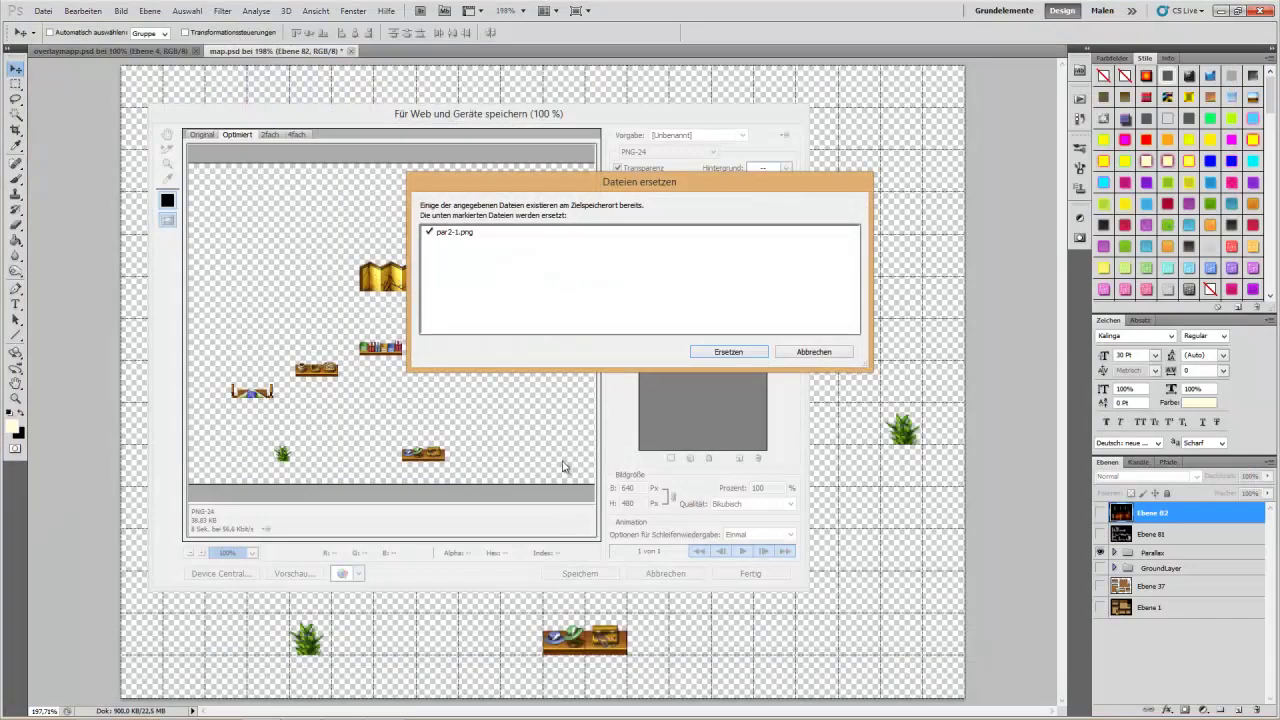
click(719, 355)
click(1100, 552)
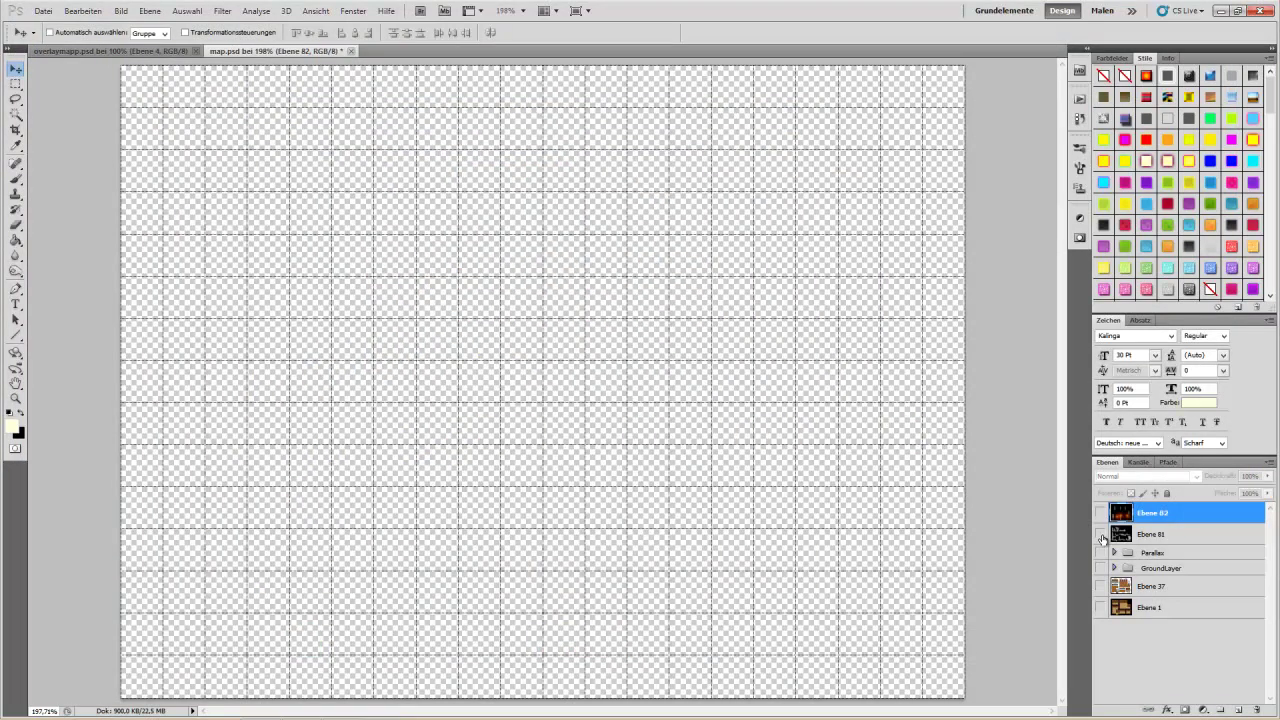
click(1117, 537)
Step: Show the blurred Ebene 81 shadow layer and export it as JPEG, replacing shadow2-1.jpg
click(1100, 535)
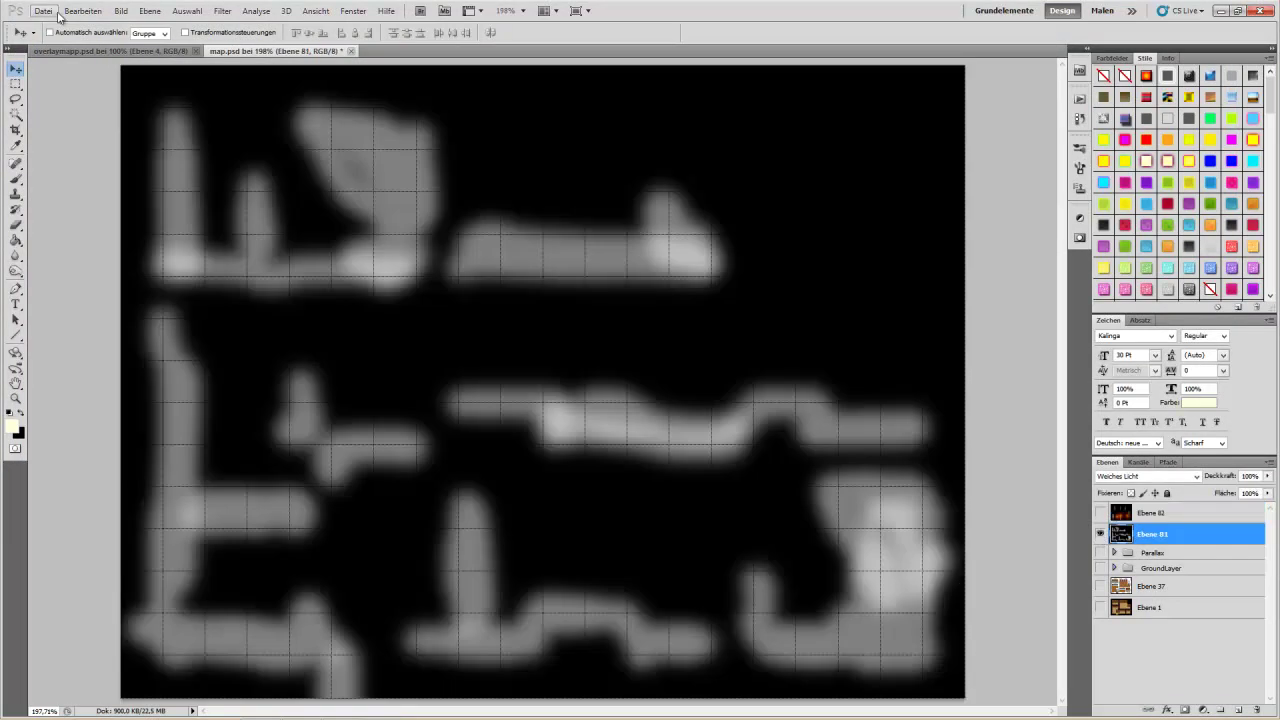
click(57, 14)
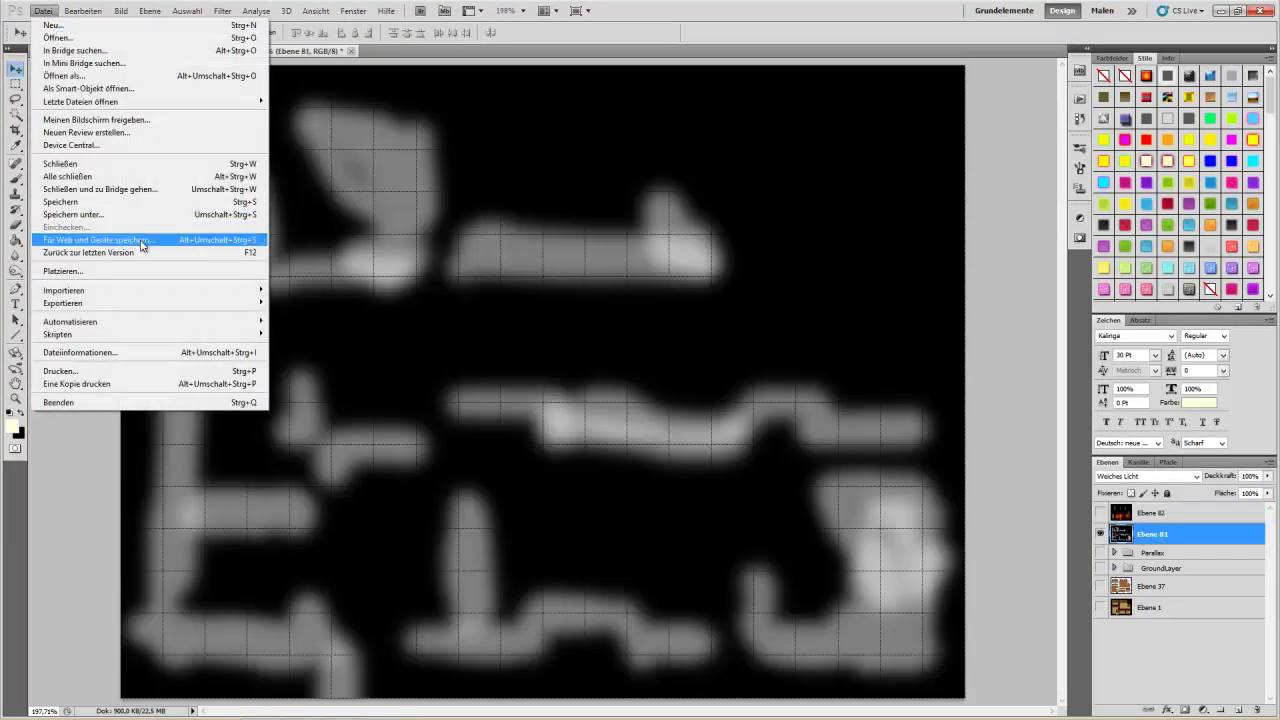
click(143, 241)
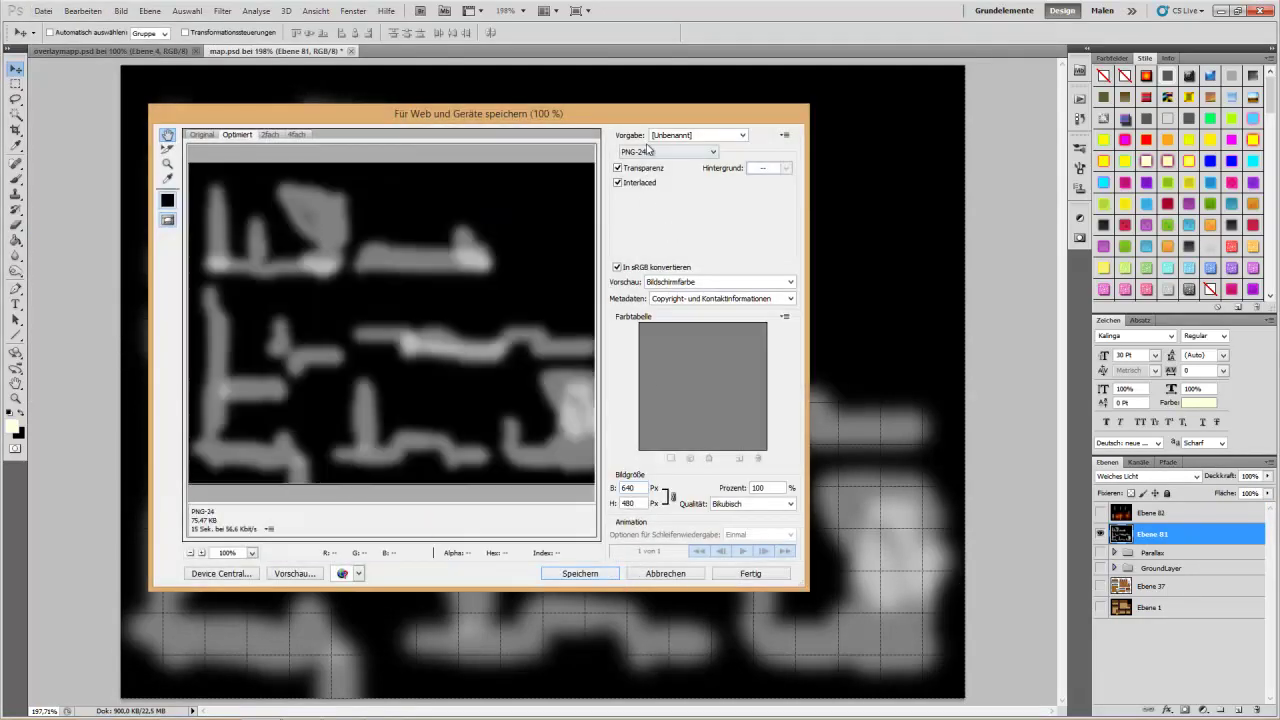
click(648, 151)
click(650, 172)
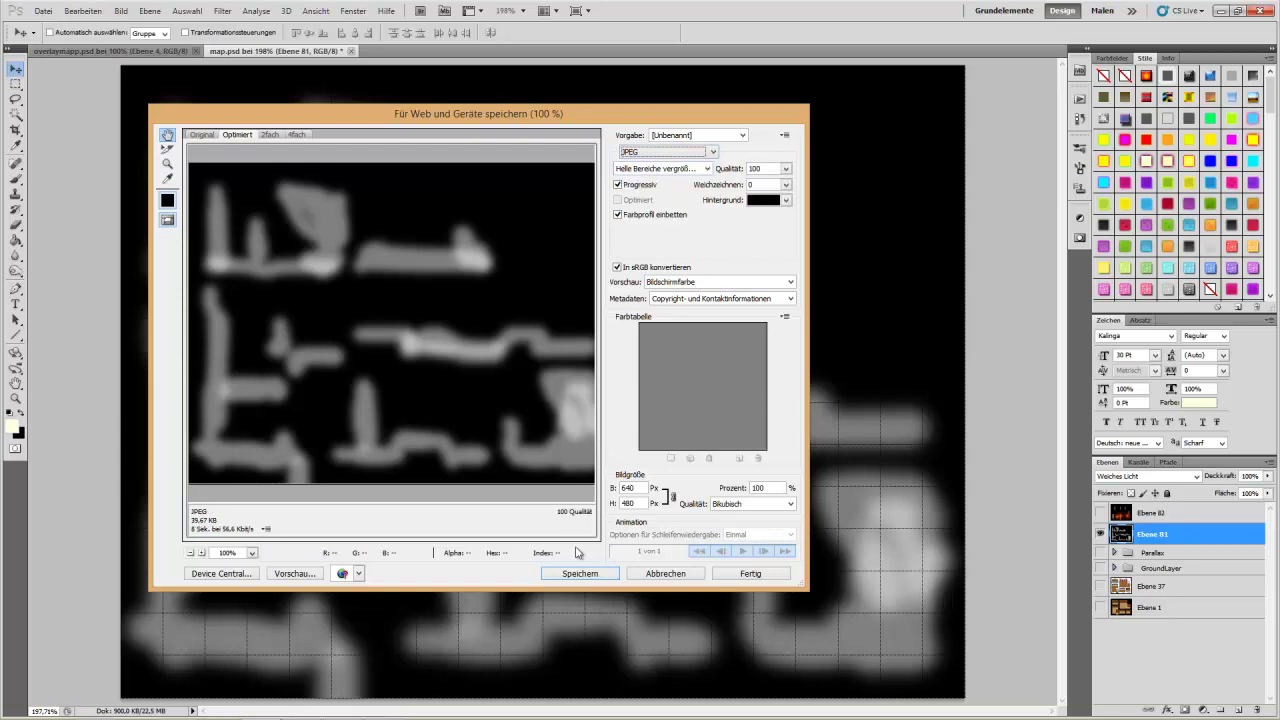
click(575, 577)
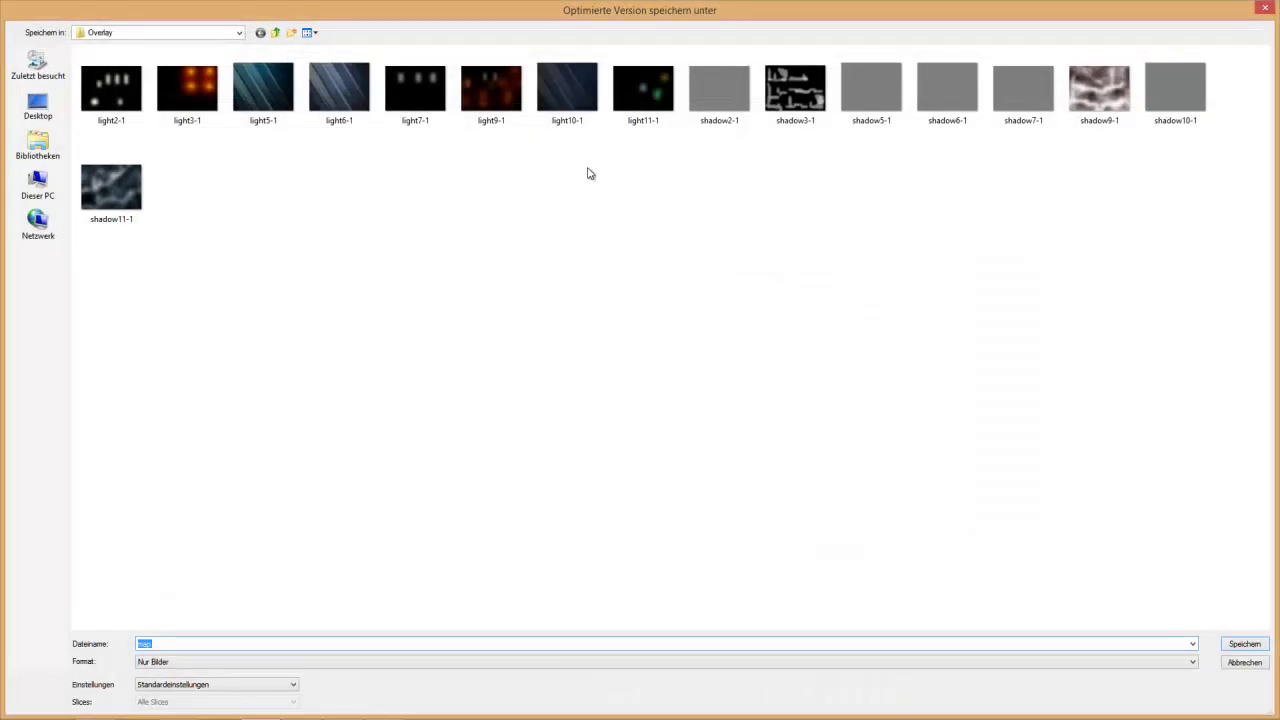
double_click(734, 108)
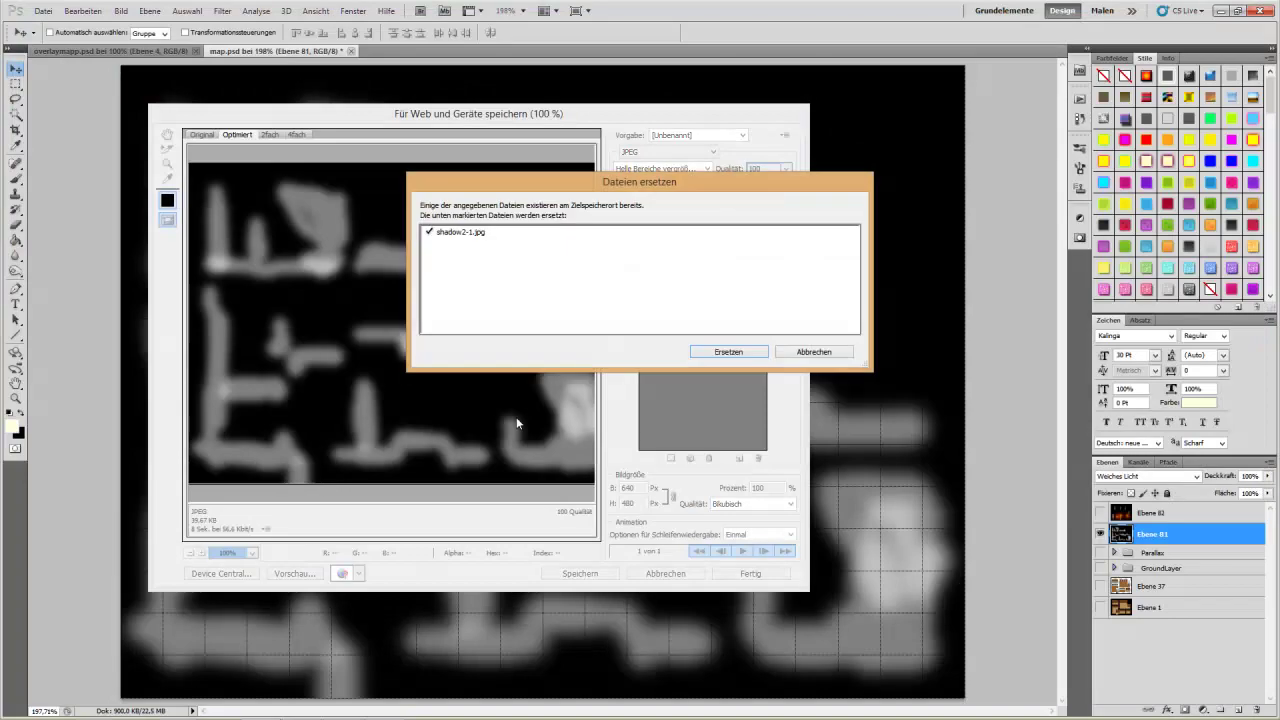
click(728, 352)
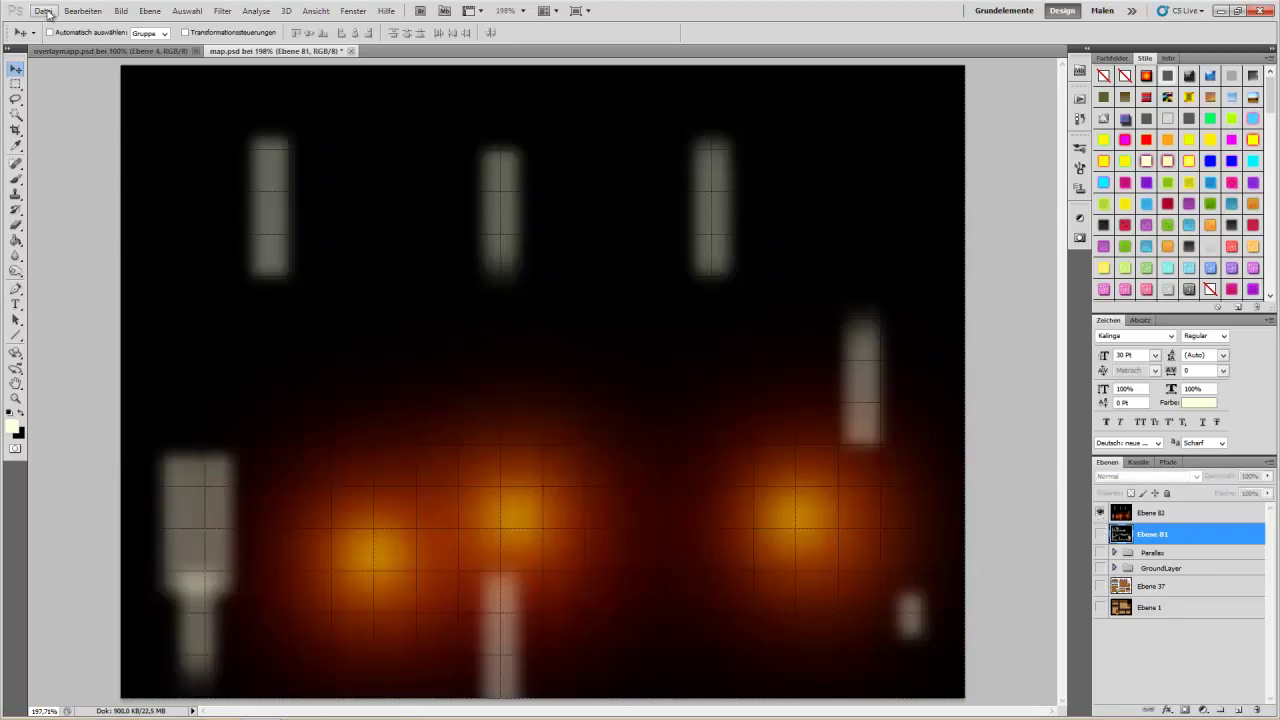
Step: Export the orange light layer as JPEG, replacing light2-1.jpg
click(45, 11)
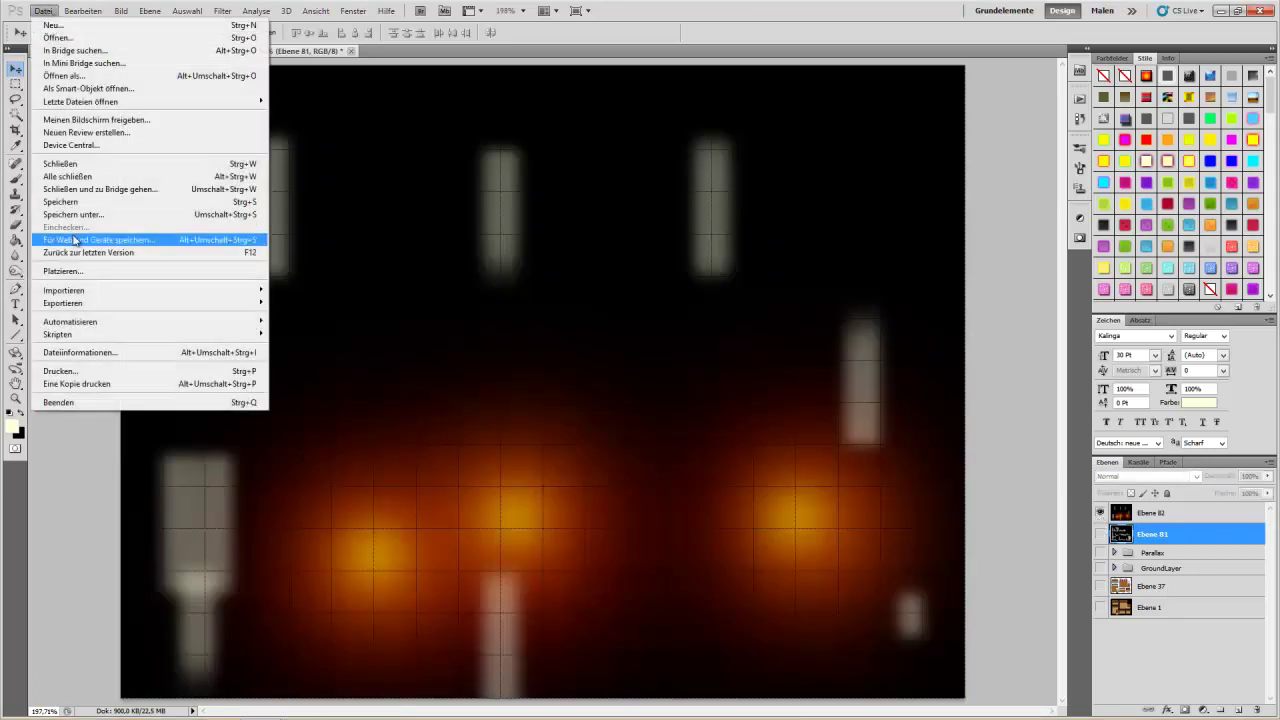
click(150, 238)
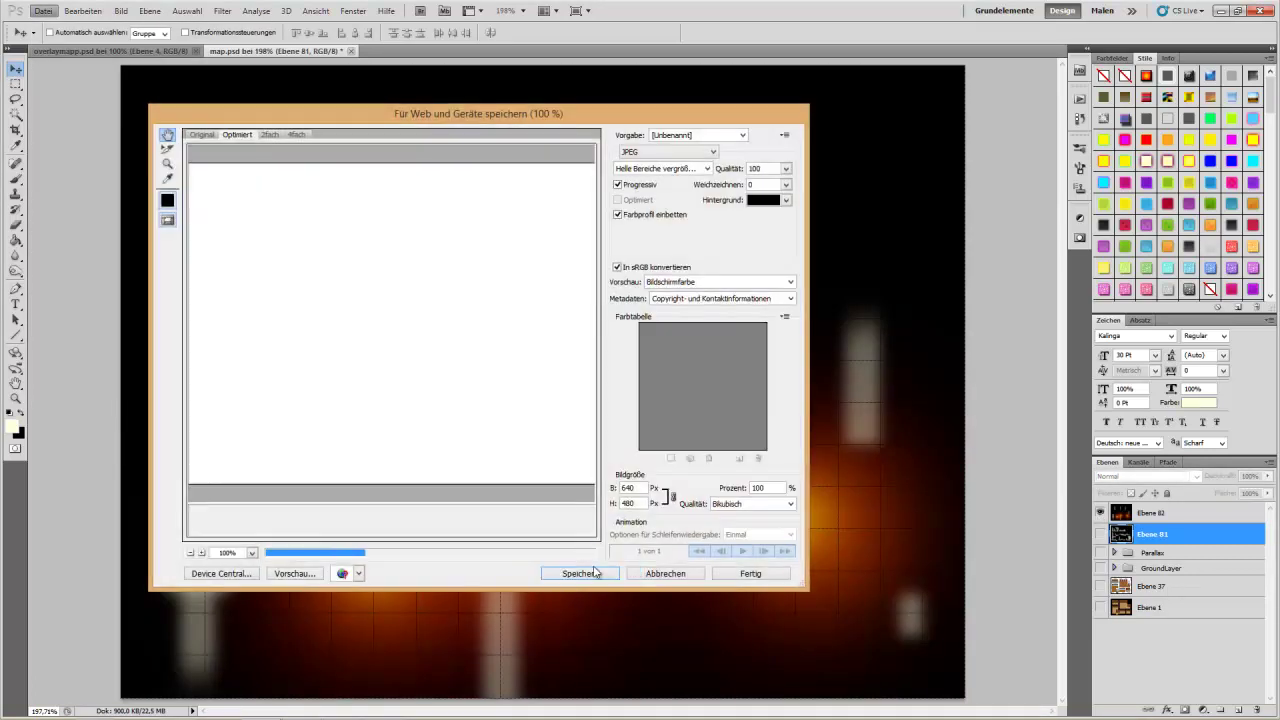
click(571, 573)
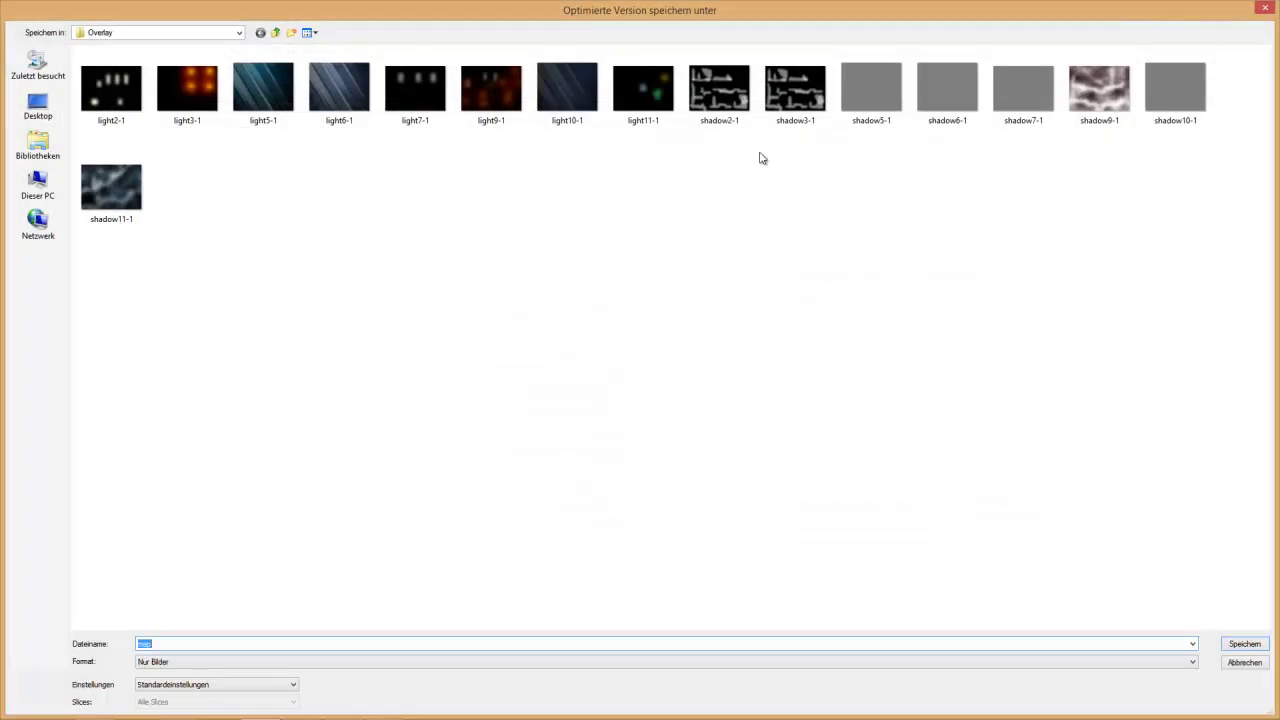
click(110, 100)
double_click(110, 100)
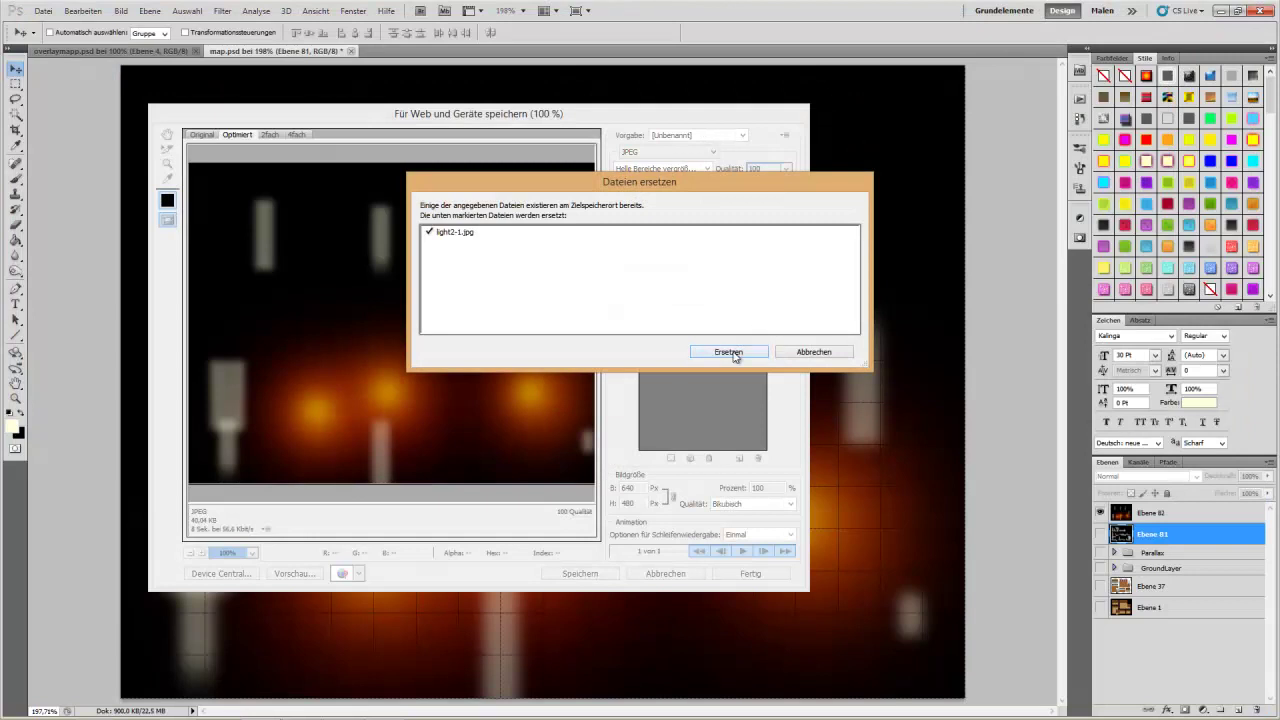
click(735, 355)
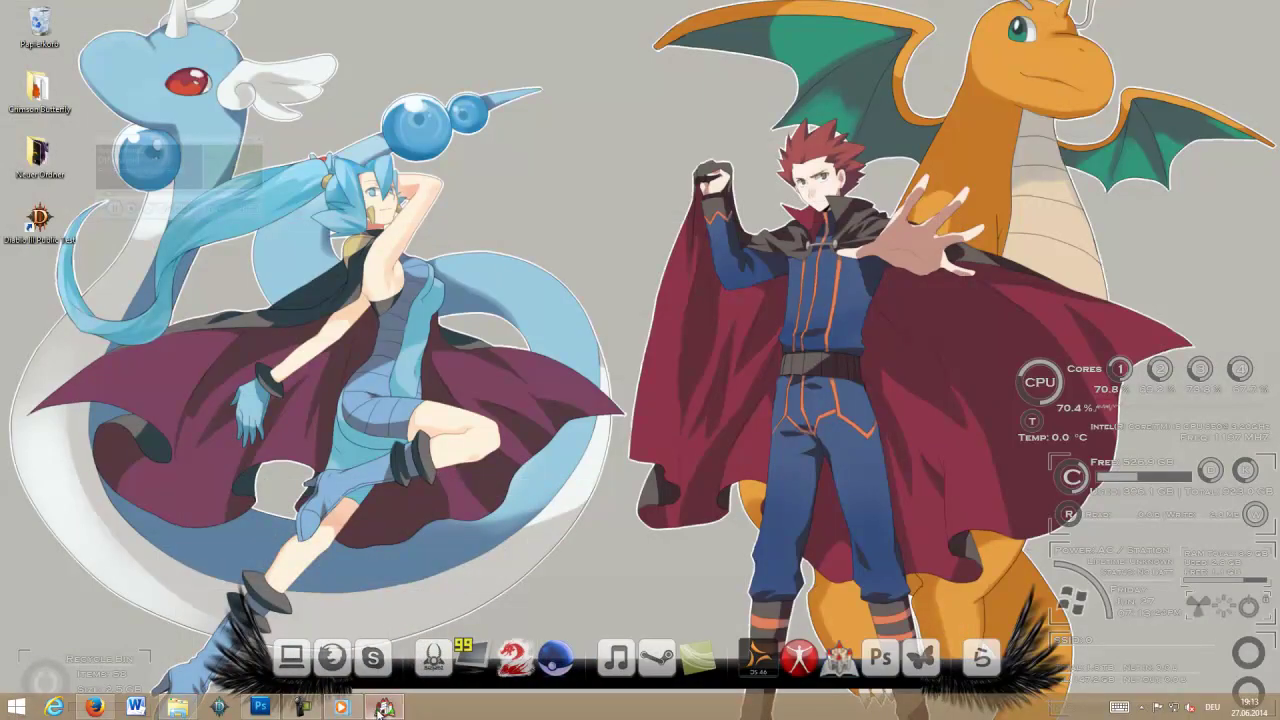
Step: Back in RPG Maker, save the Crimson Butterfly project, run a playtest, and close it
click(384, 707)
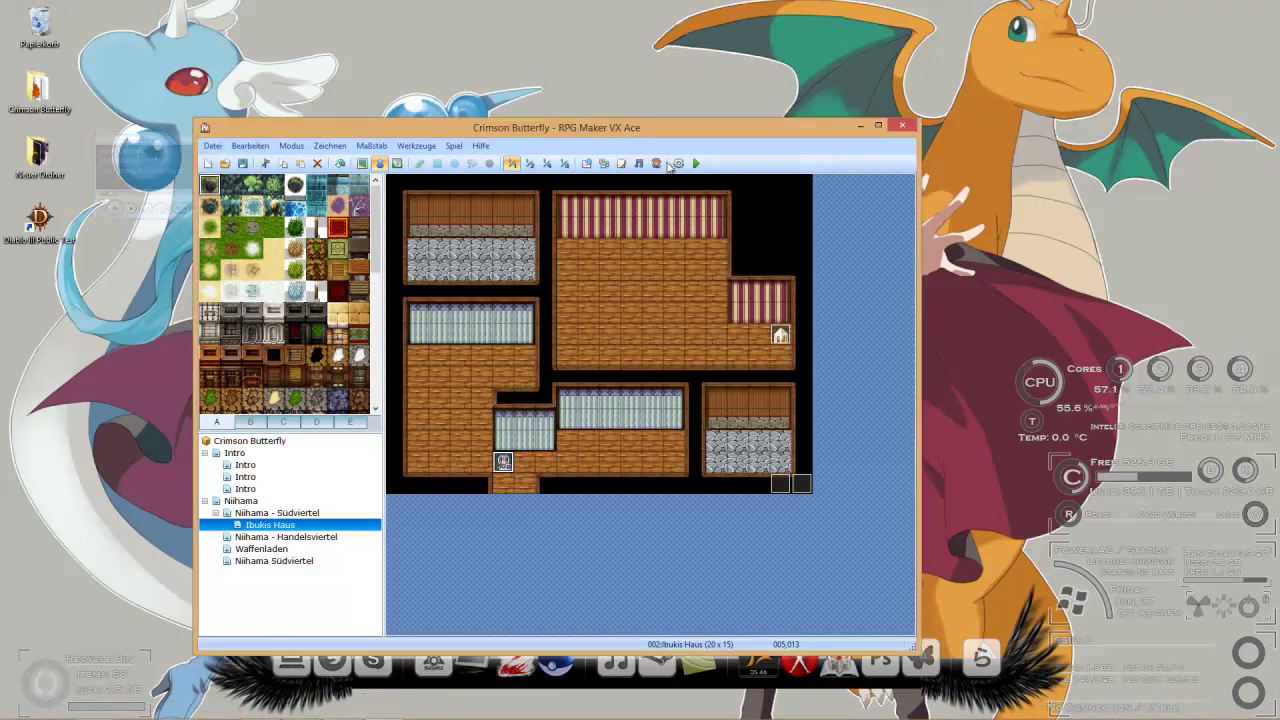
click(696, 163)
click(512, 427)
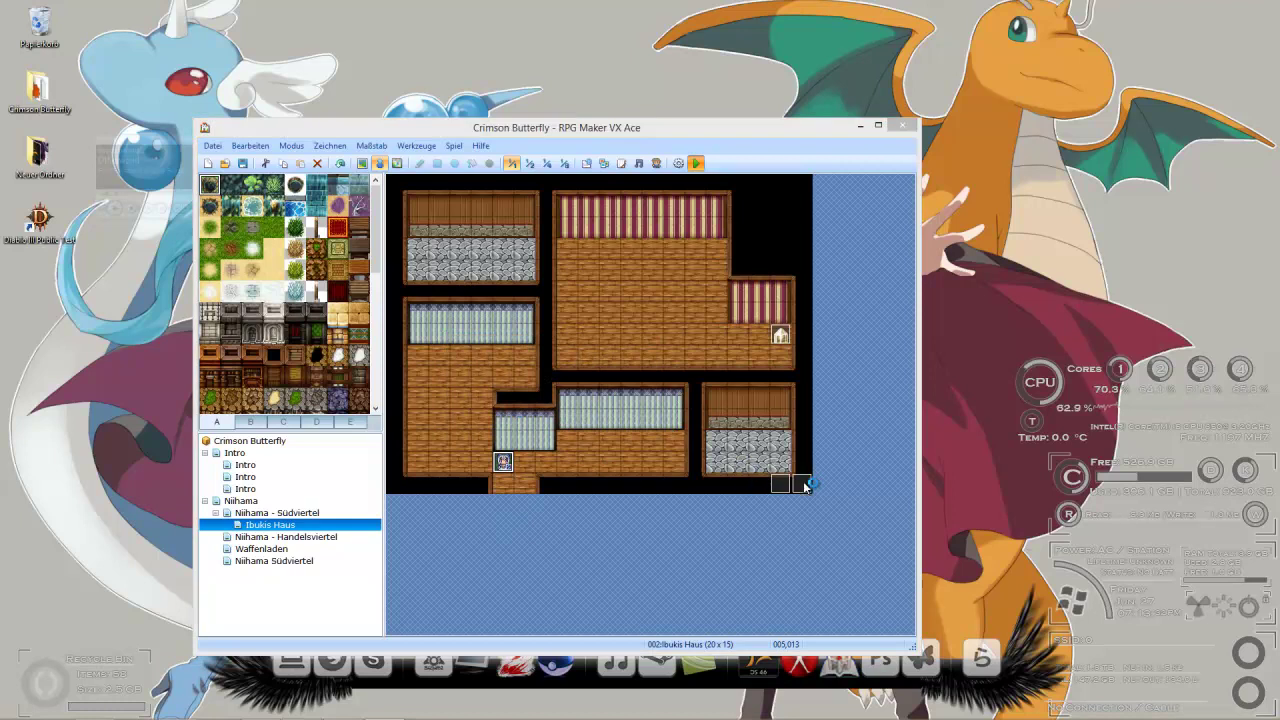
click(810, 216)
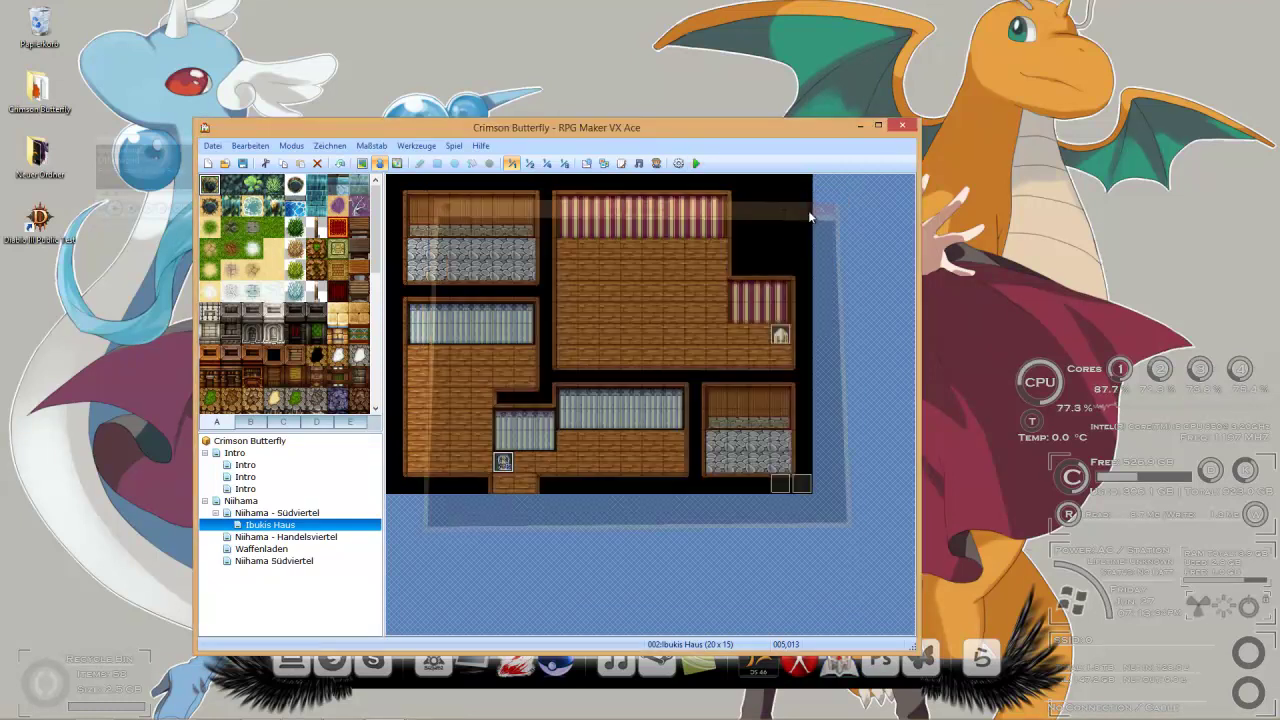
Step: Set event EV001's trigger to Aktionstaste
double_click(801, 483)
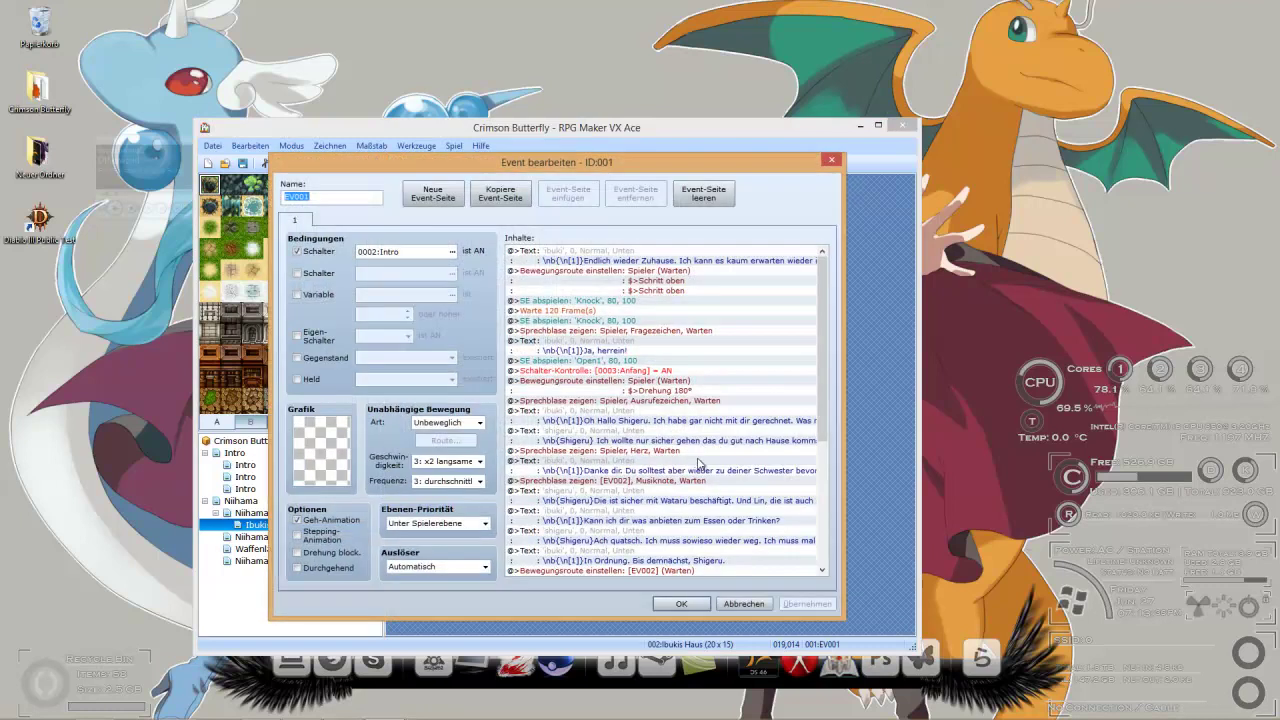
click(460, 567)
click(430, 581)
click(680, 604)
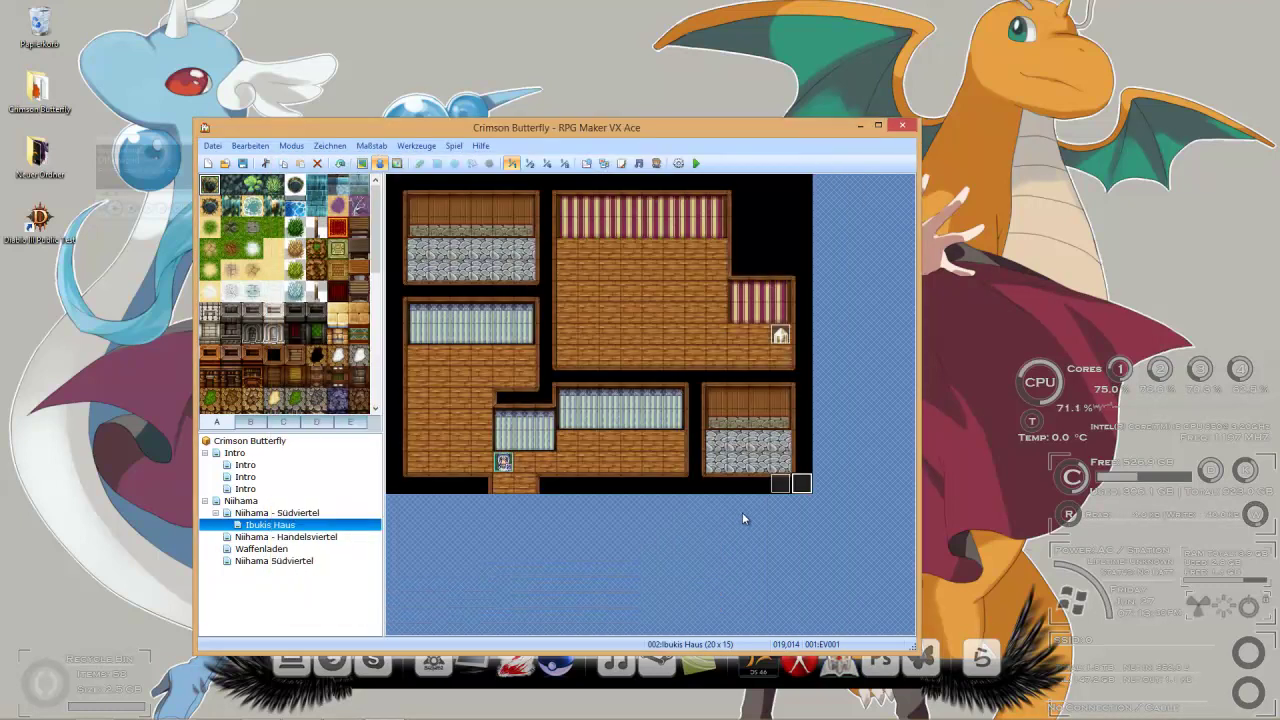
Step: Check teleport event EV002 and move it to tile 005,014 at the house entrance
double_click(776, 489)
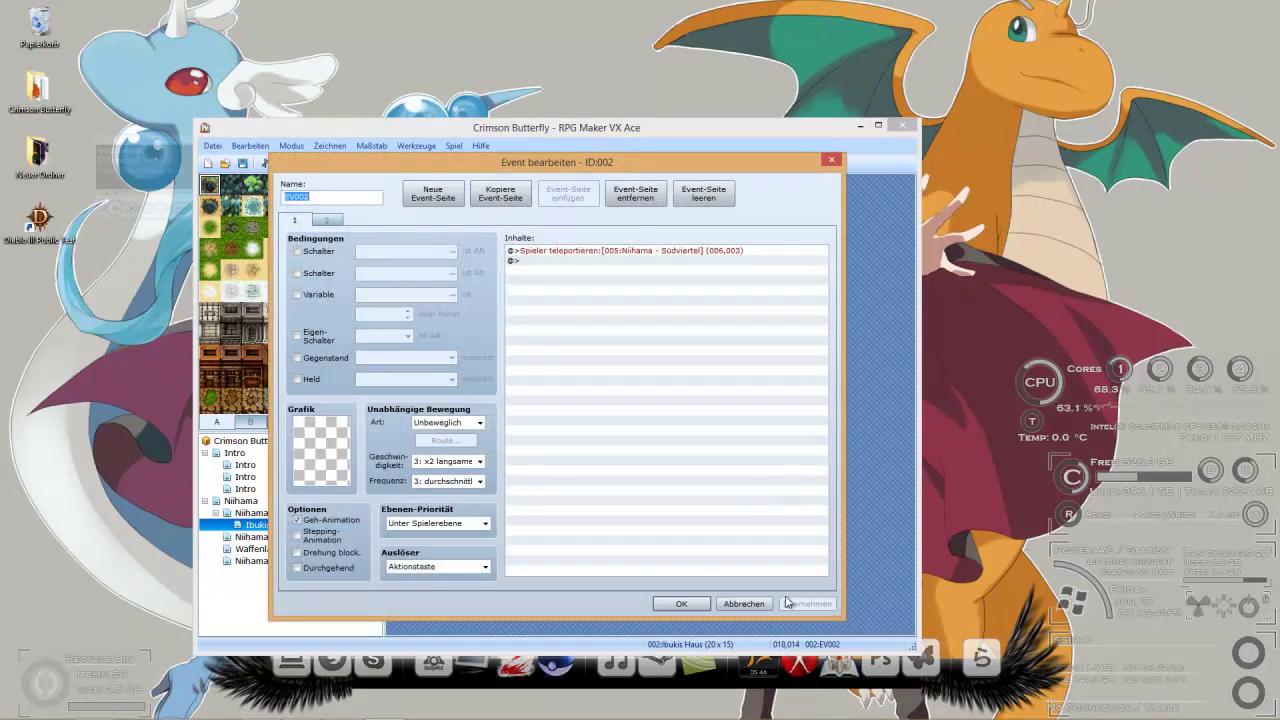
click(744, 604)
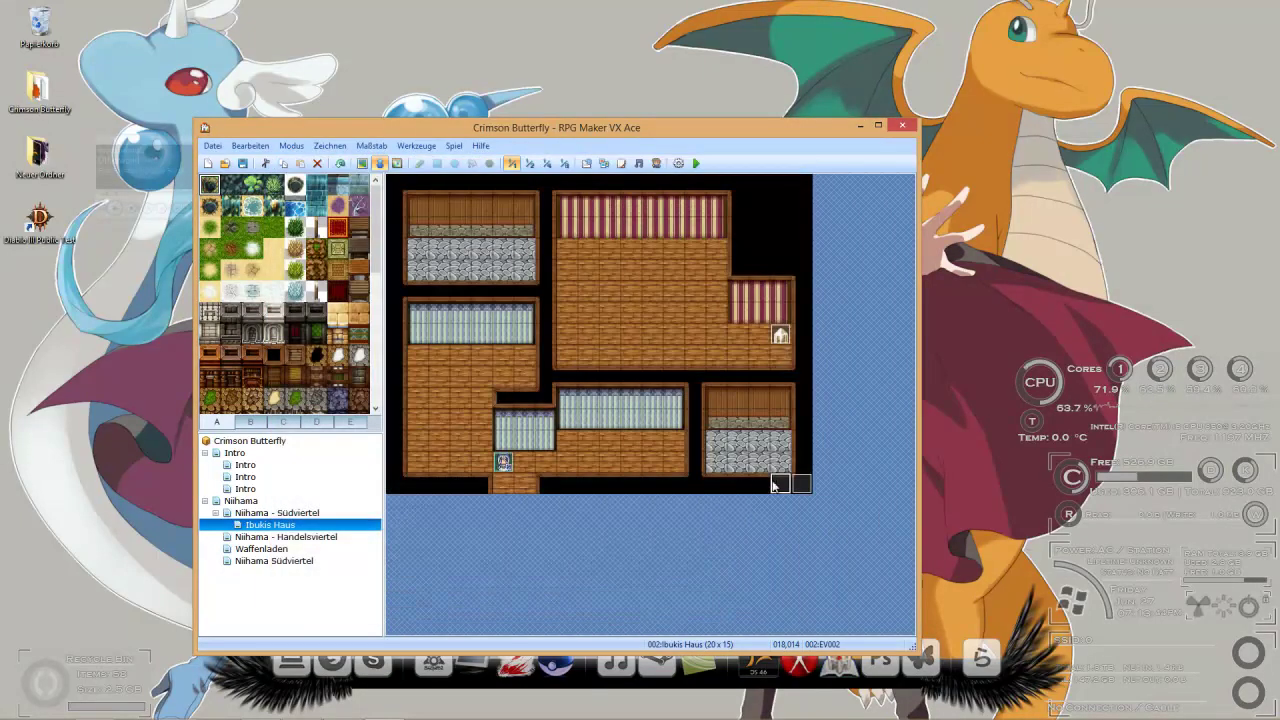
click(508, 484)
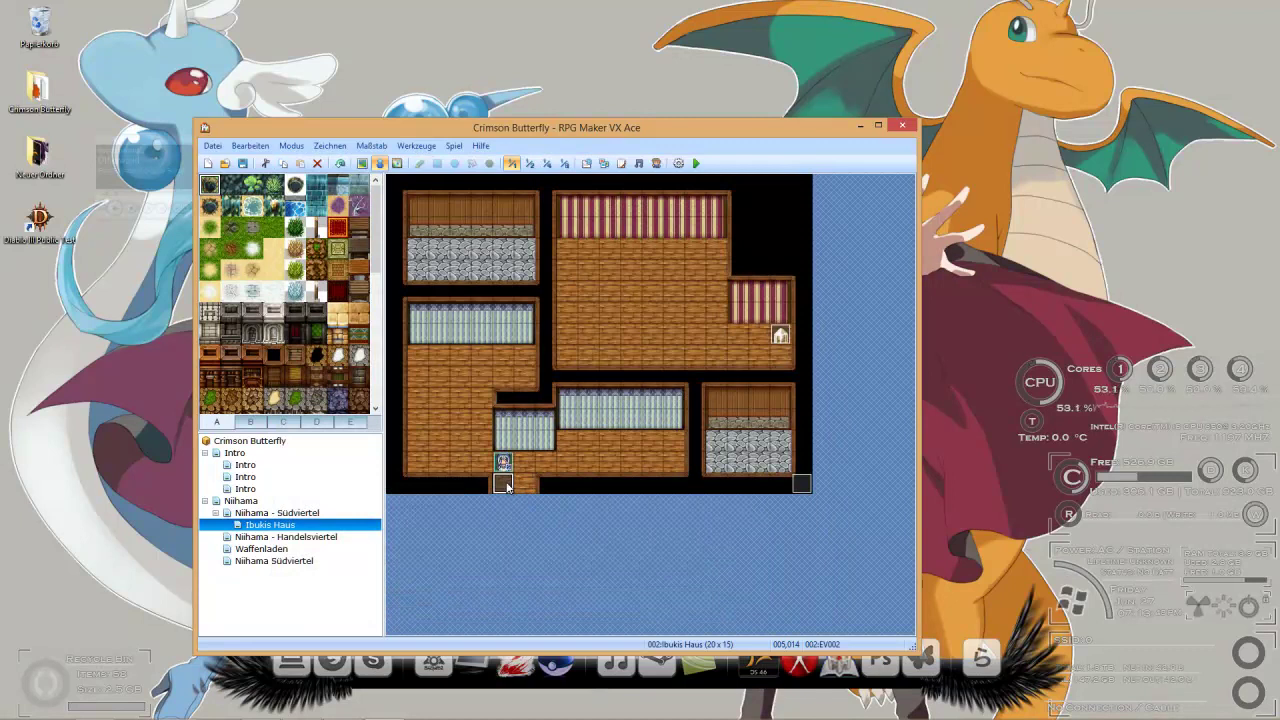
Step: Save and playtest, starting Neues Spiel to view Ibukis Haus with its light overlays
click(696, 163)
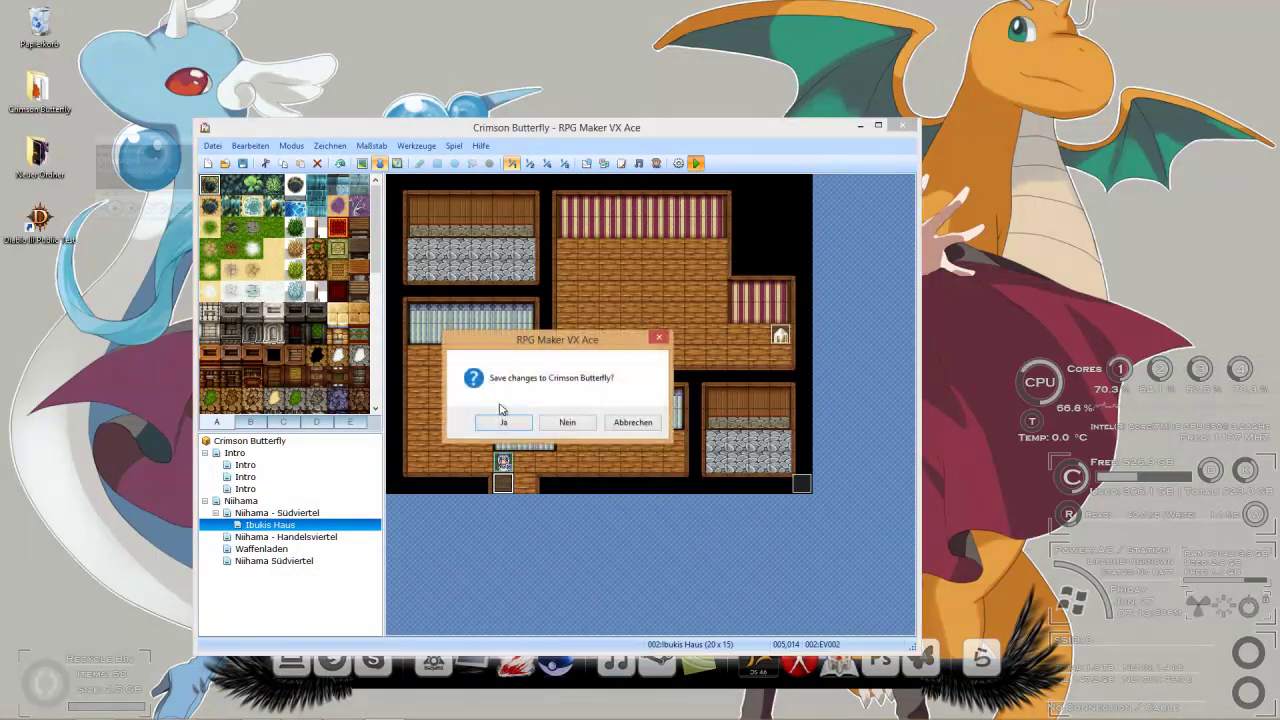
click(496, 428)
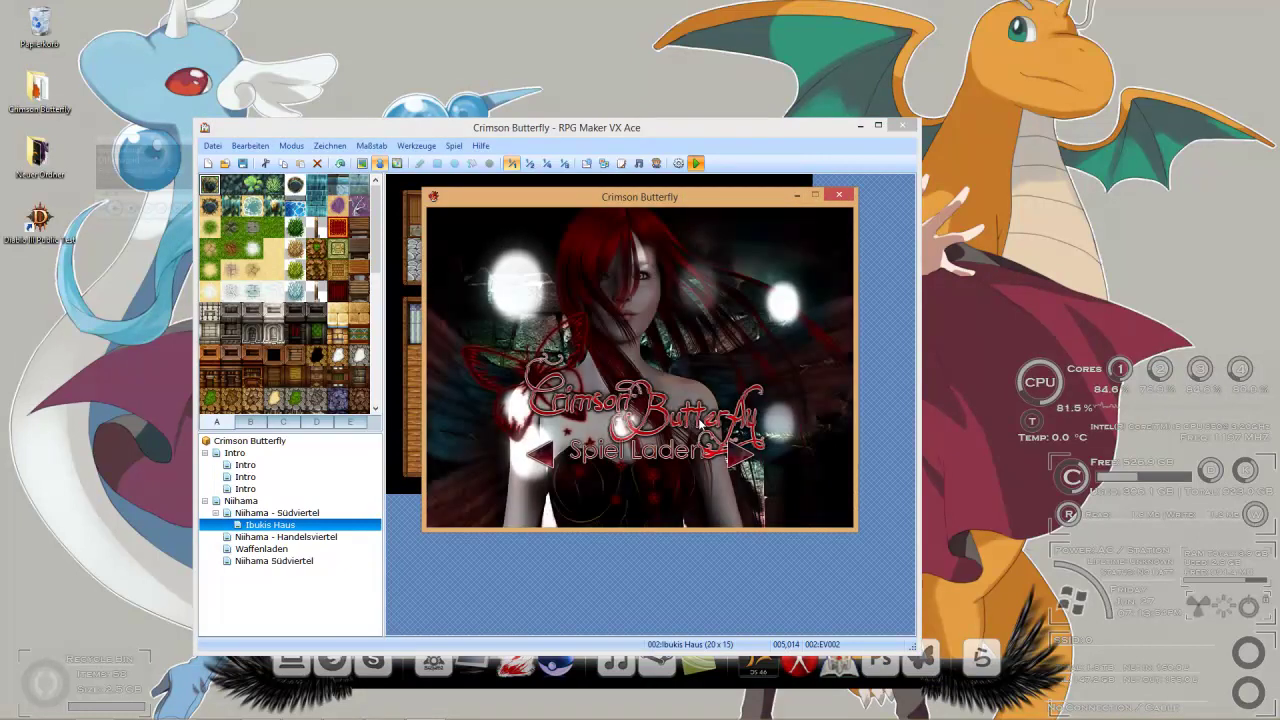
key(Left)
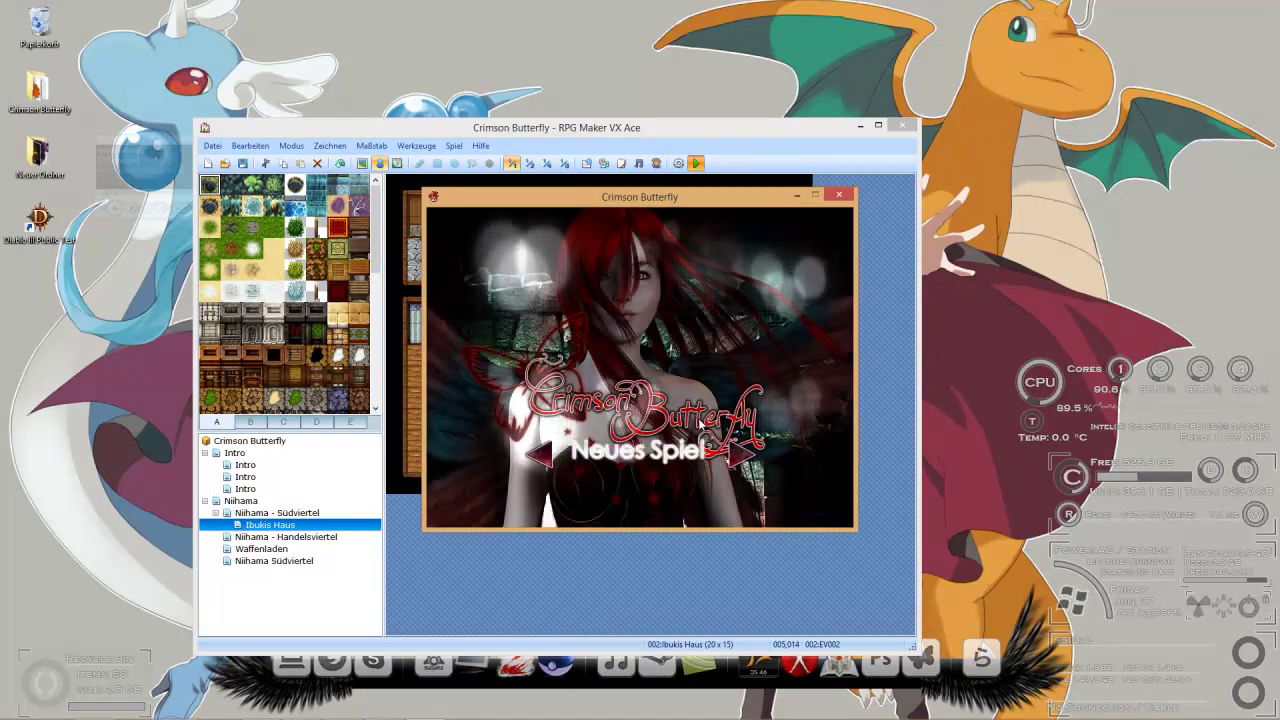
key(Return)
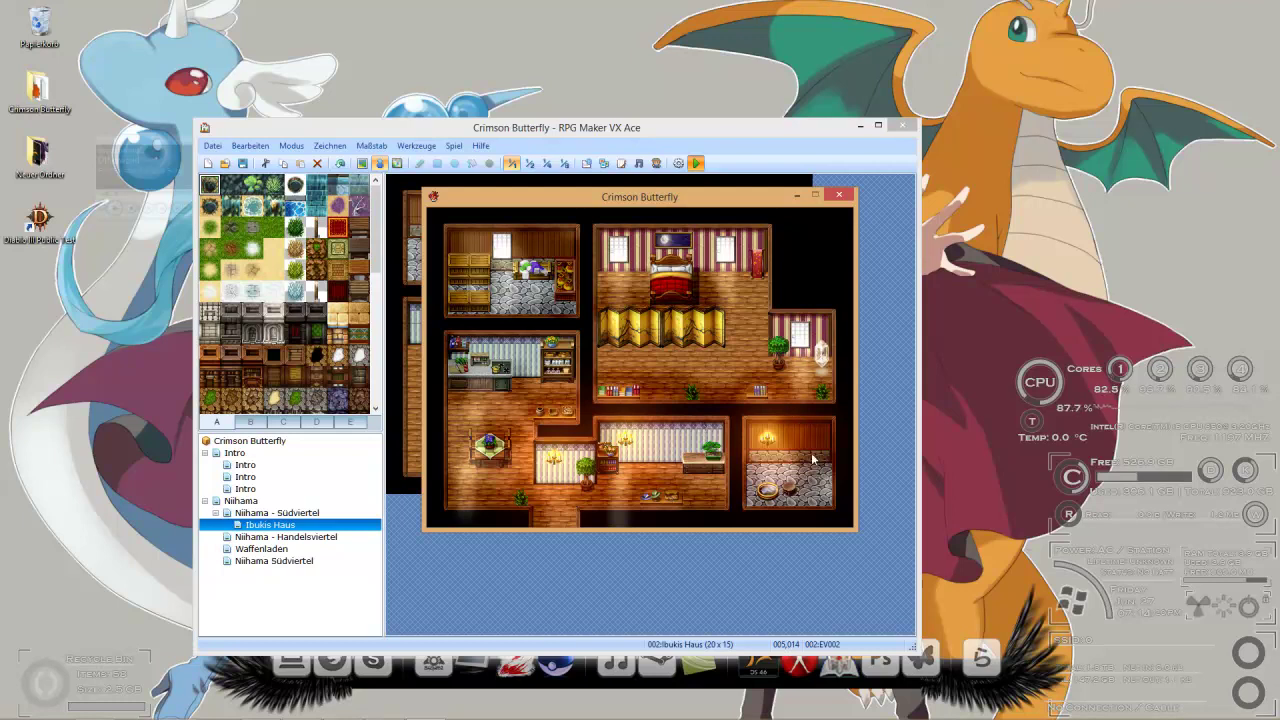
click(840, 195)
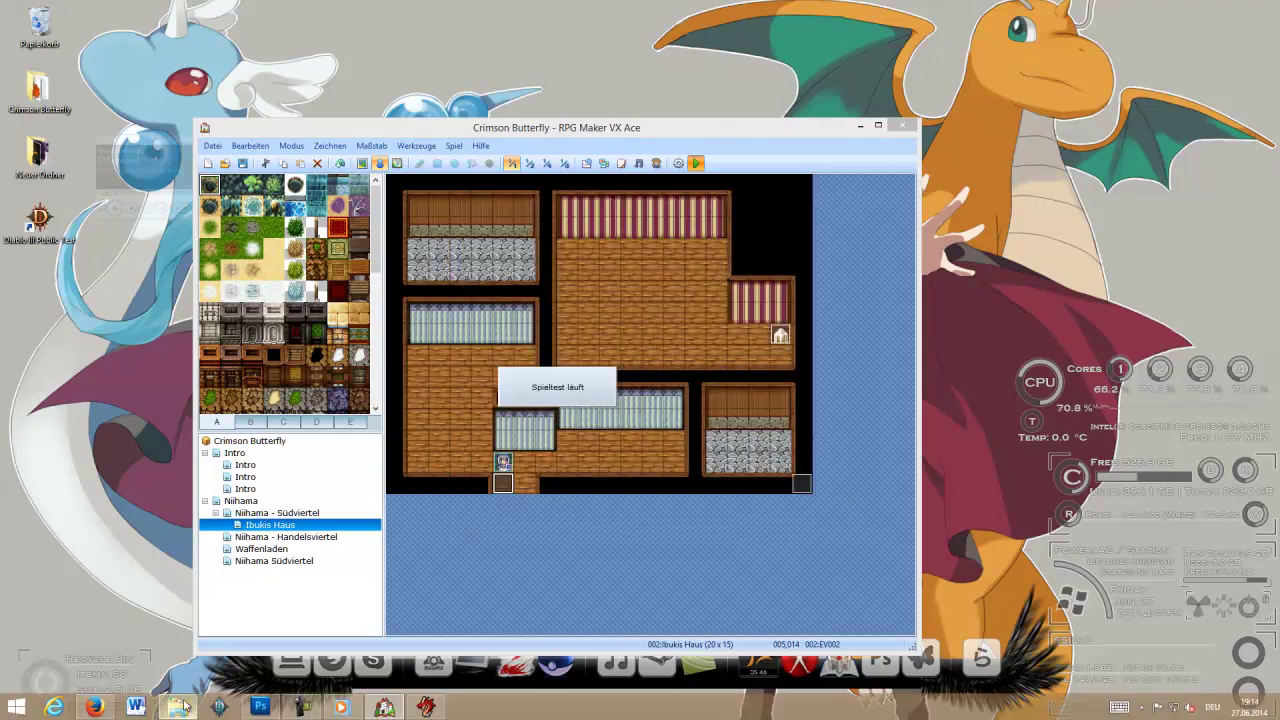
click(426, 707)
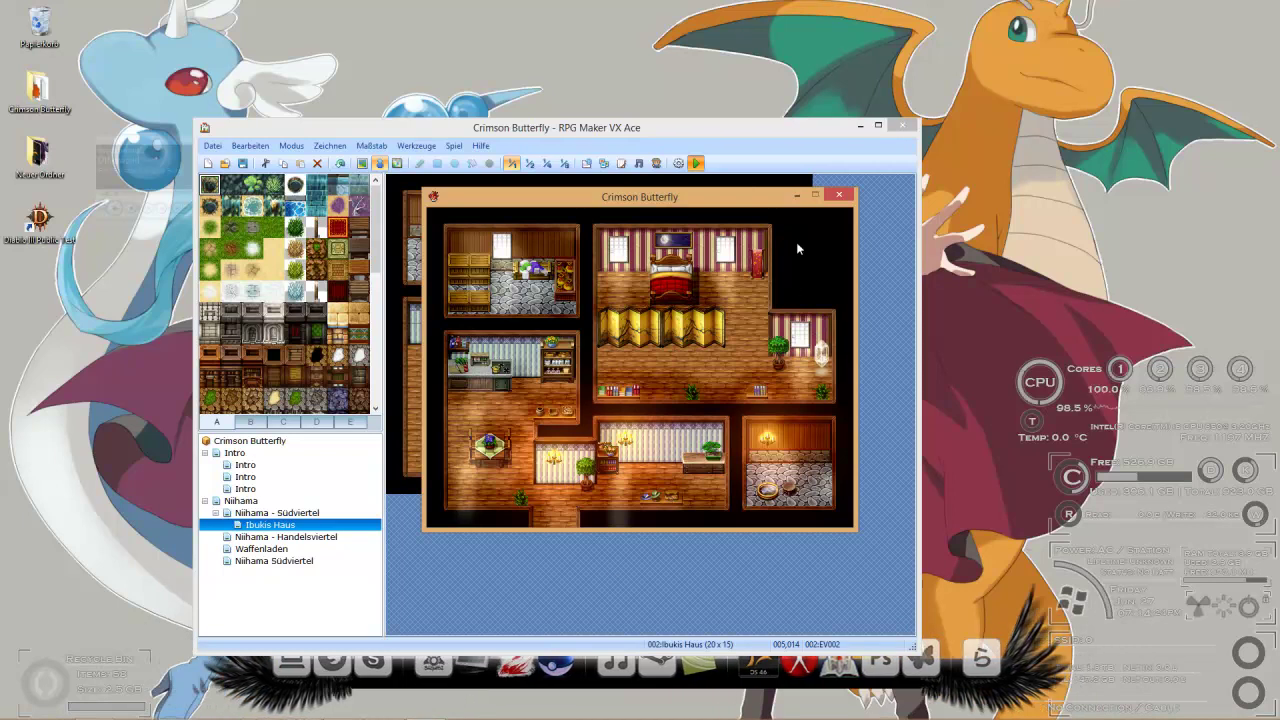
Step: Create a new event on the map tile with trigger Paralleler Prozess
click(837, 200)
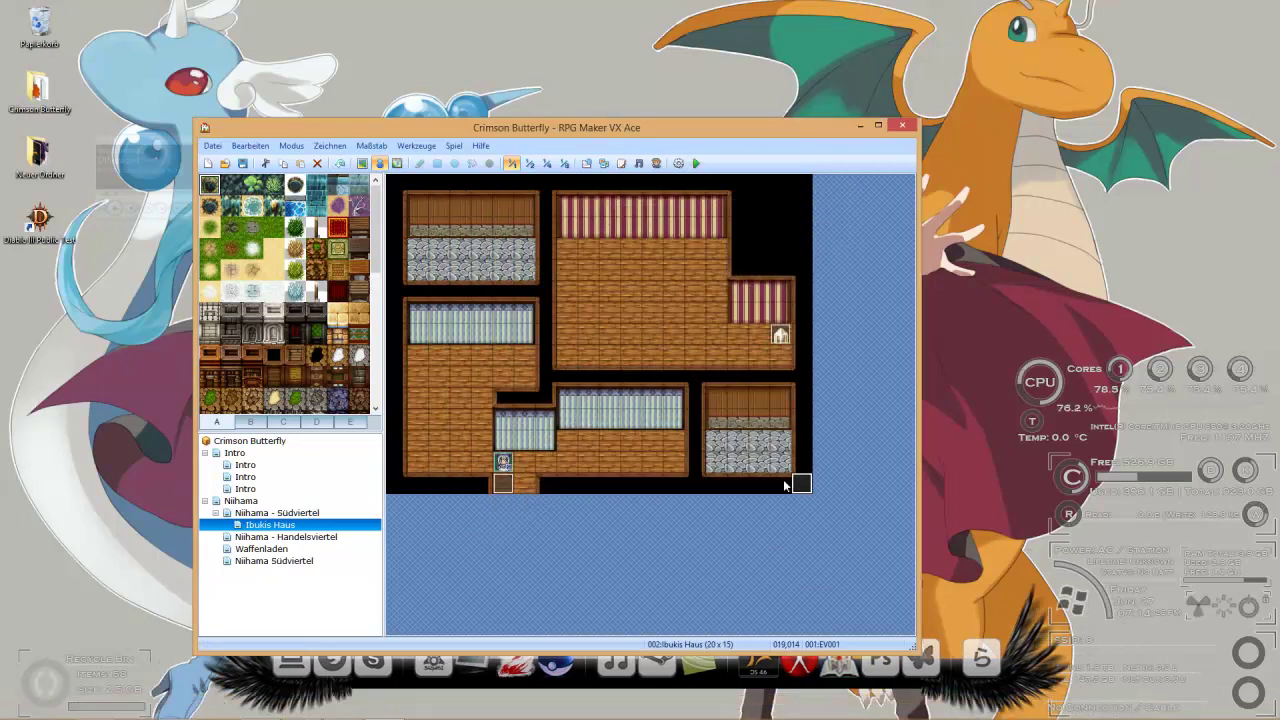
right_click(783, 485)
click(800, 492)
click(436, 568)
click(420, 619)
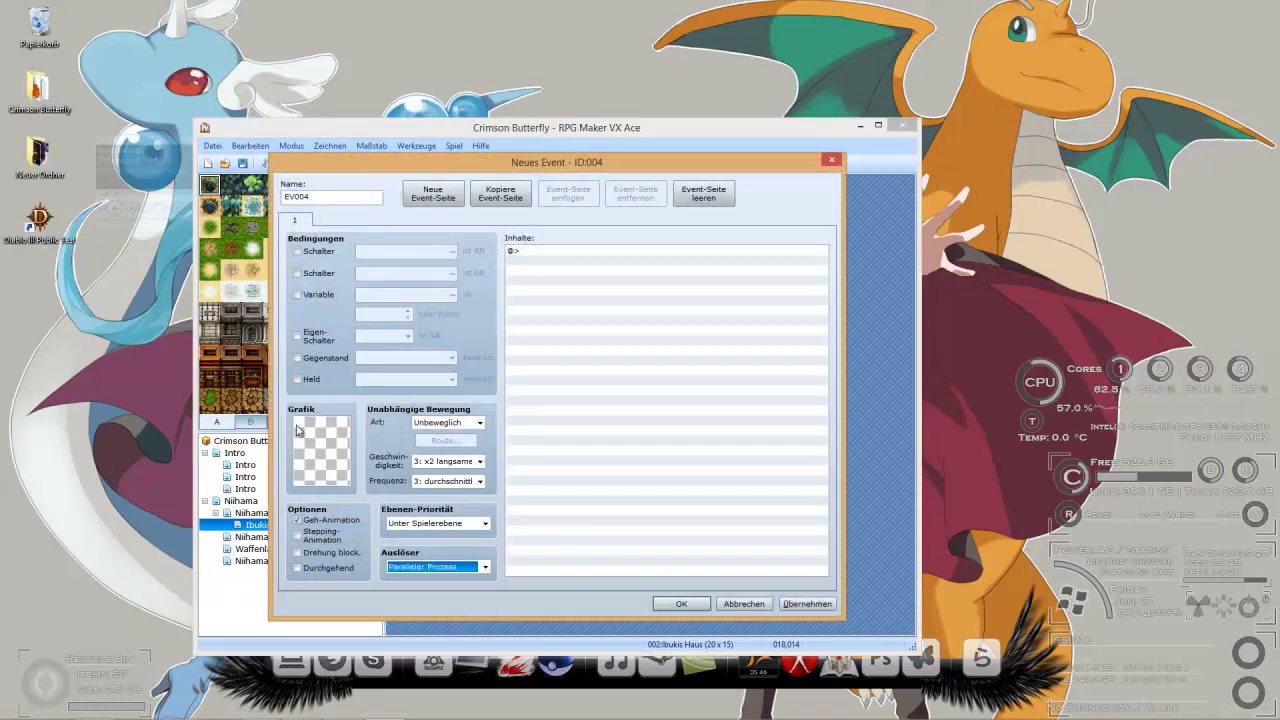
double_click(320, 453)
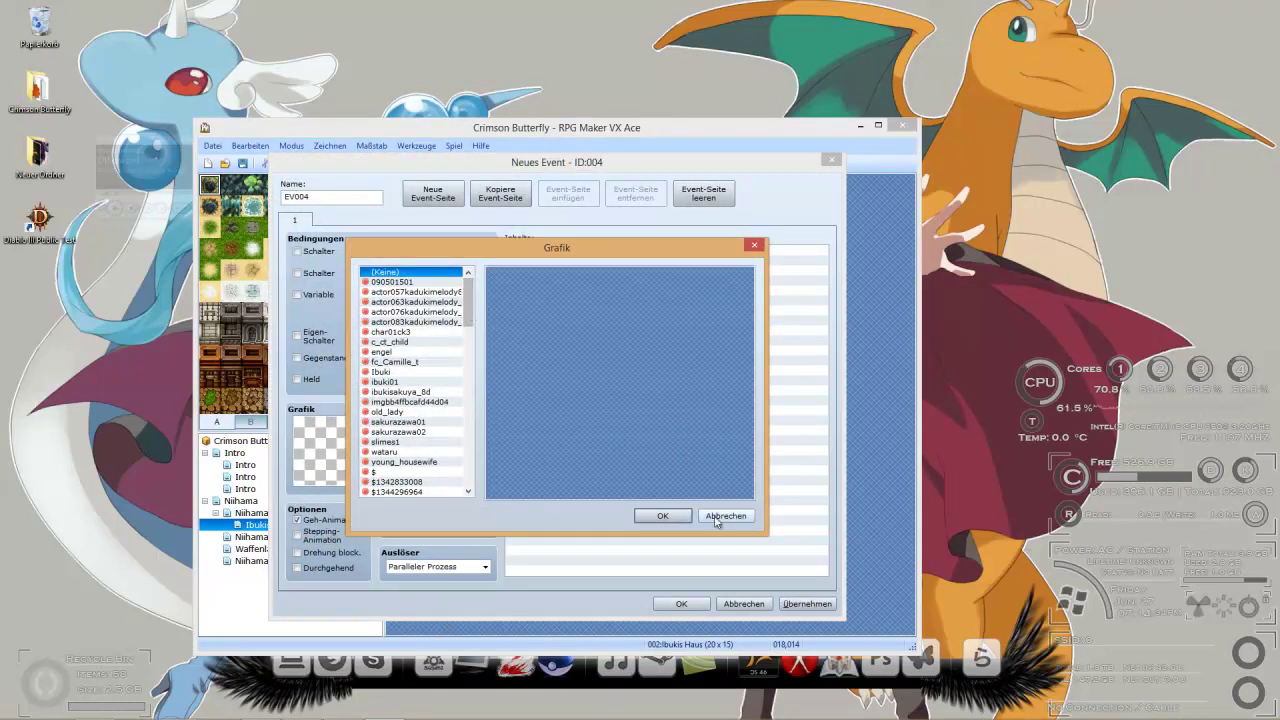
click(722, 516)
Step: Add a Dunkel screen tint (-68,-68,-68,0) over 60 frames, then save for a playtest
double_click(562, 252)
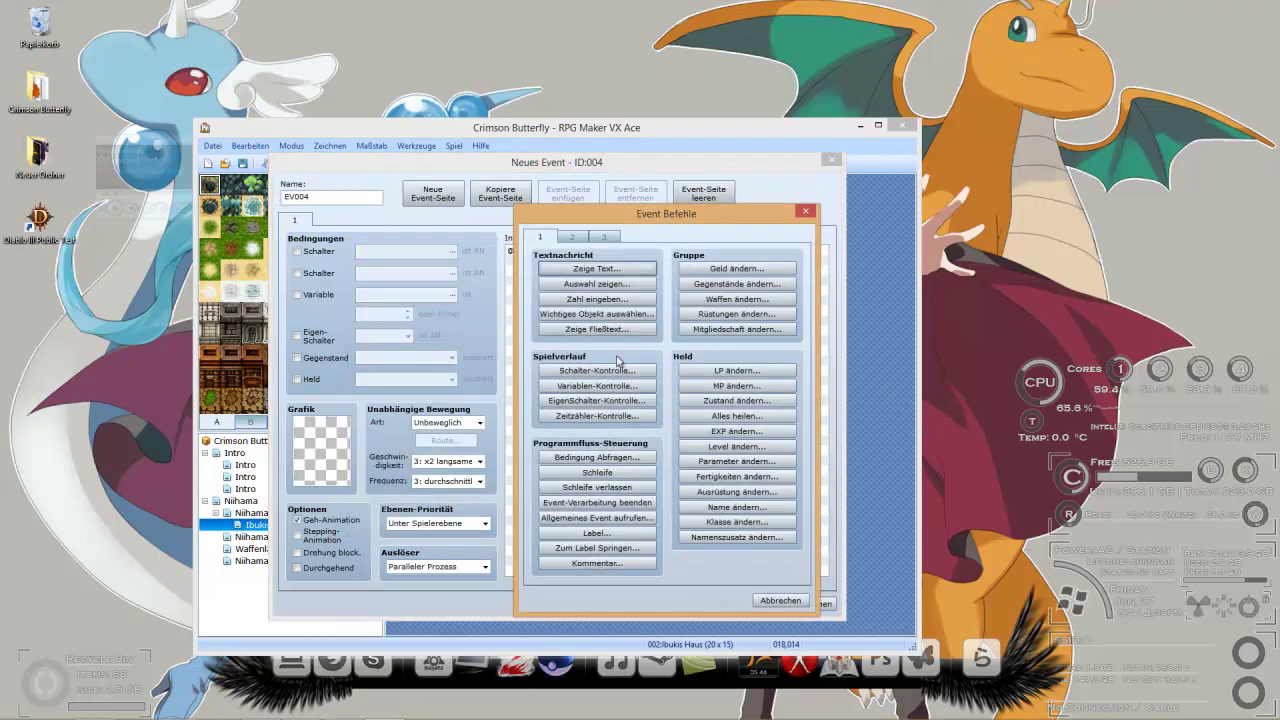
click(572, 239)
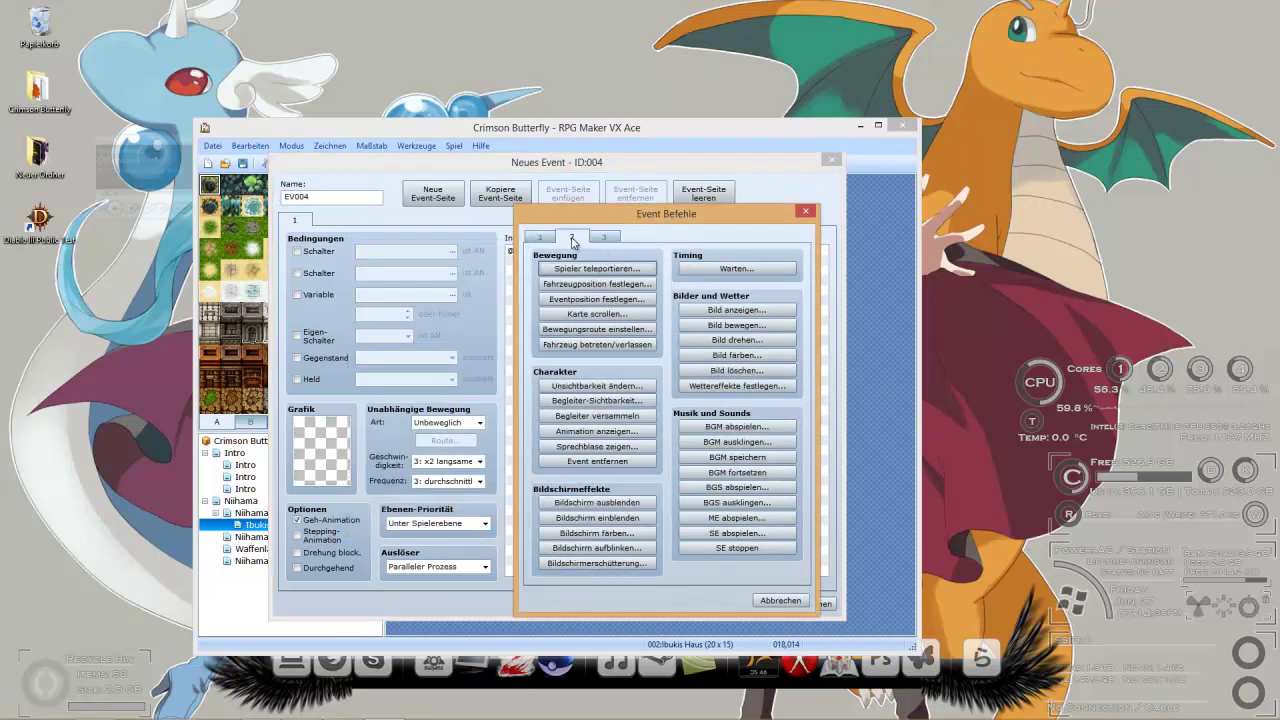
click(617, 537)
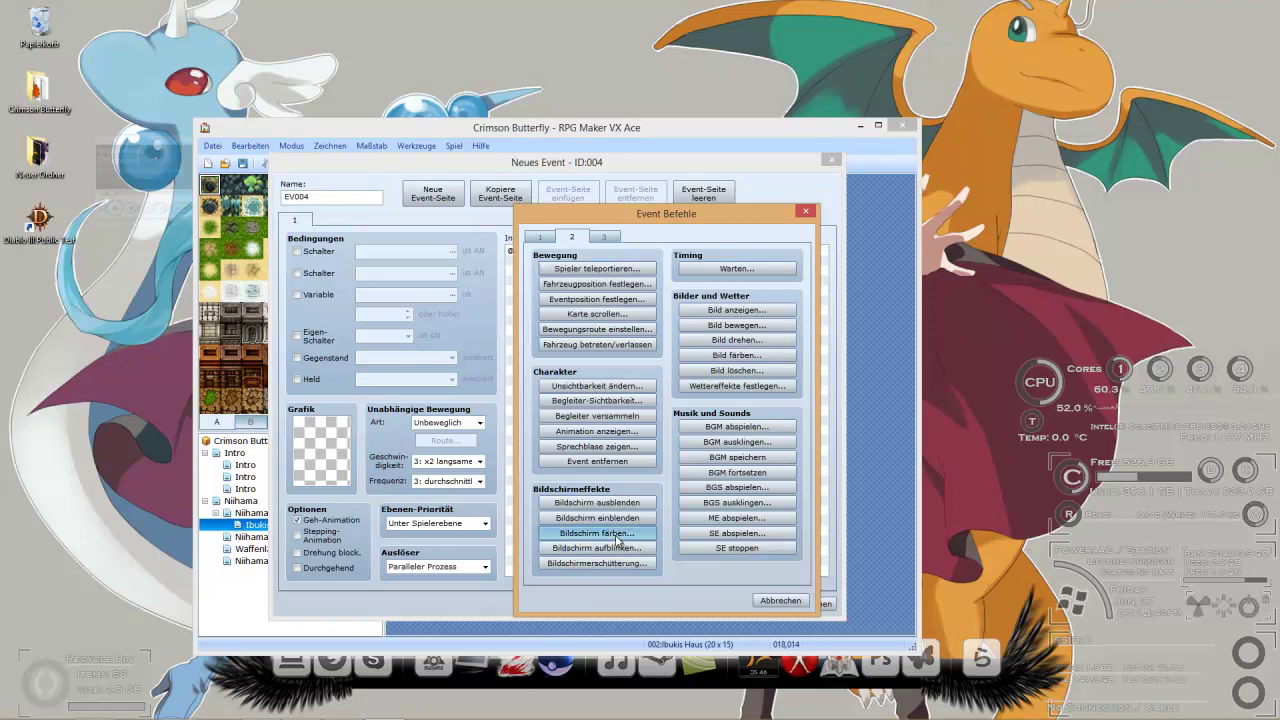
click(613, 438)
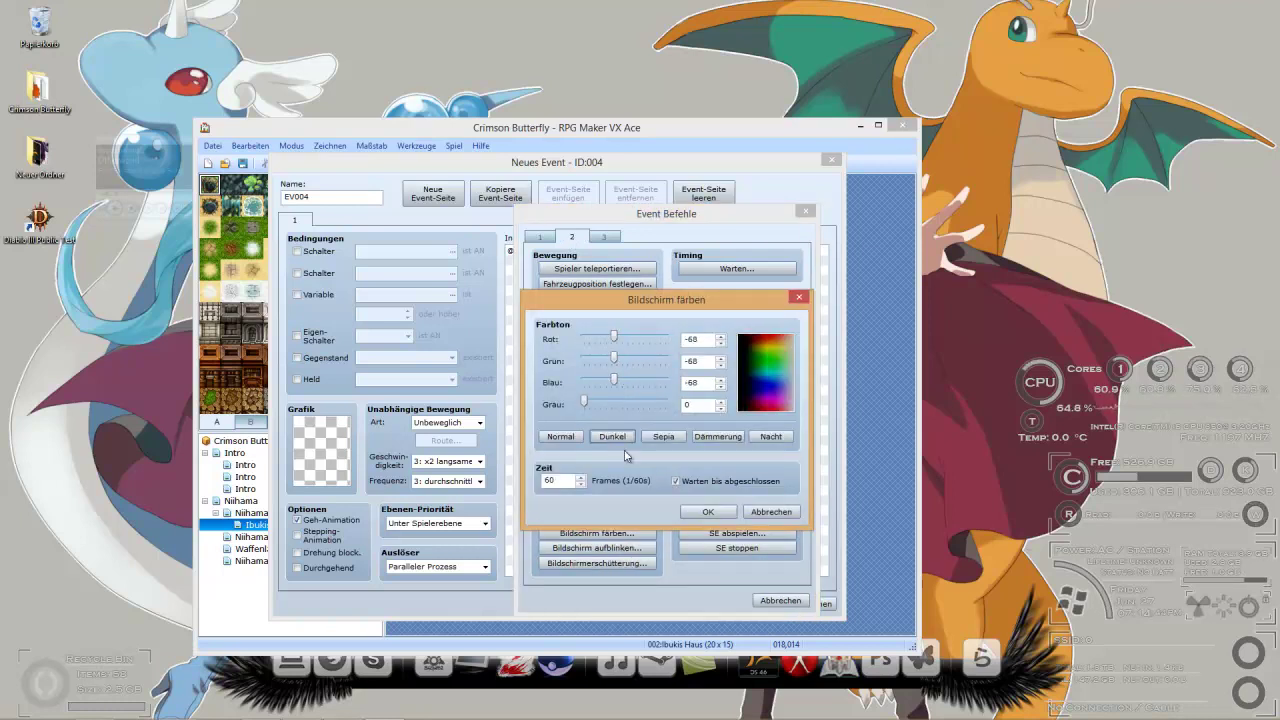
click(697, 514)
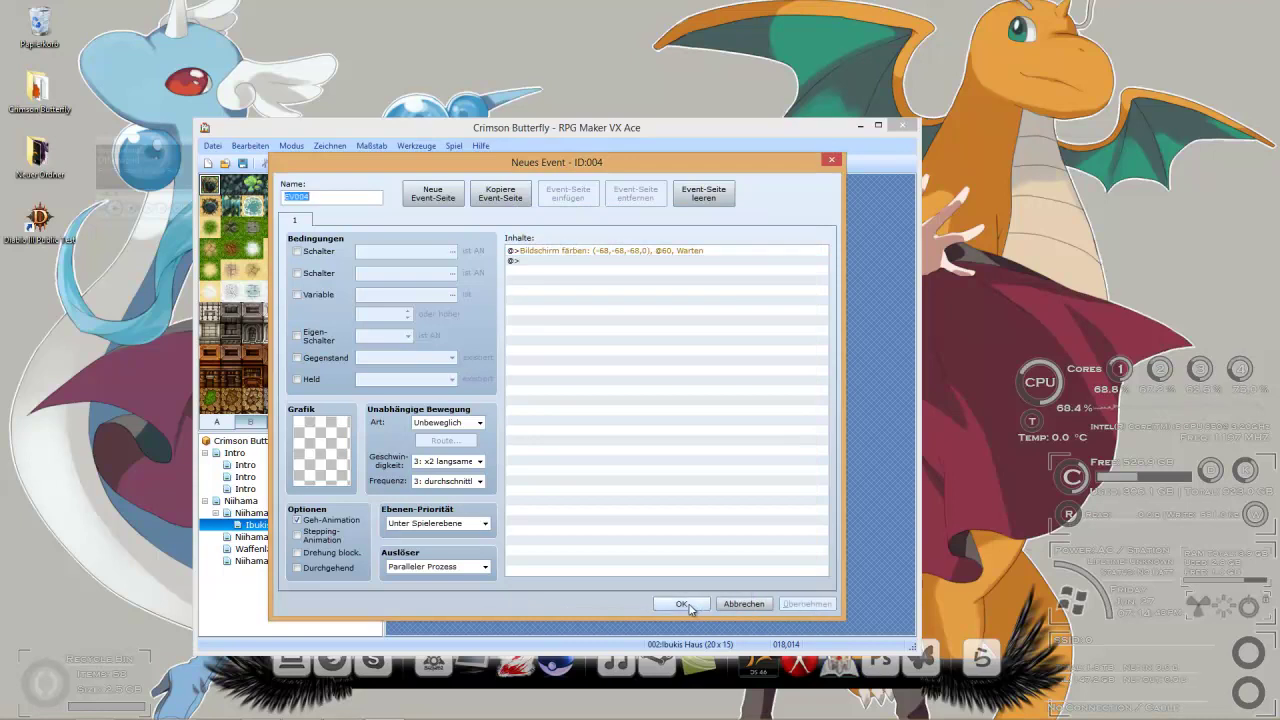
click(679, 600)
click(697, 164)
click(511, 427)
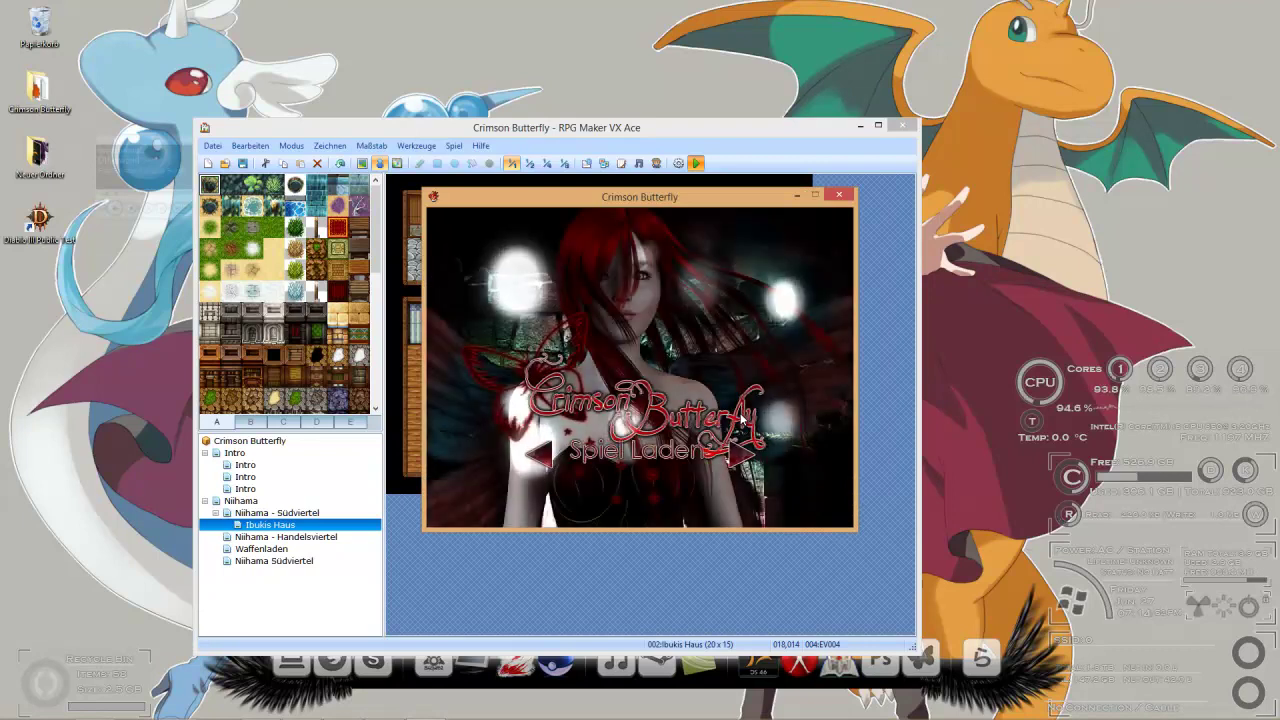
Step: Start a new game to view the darkened house, close it, and re-inspect both events
key(Return)
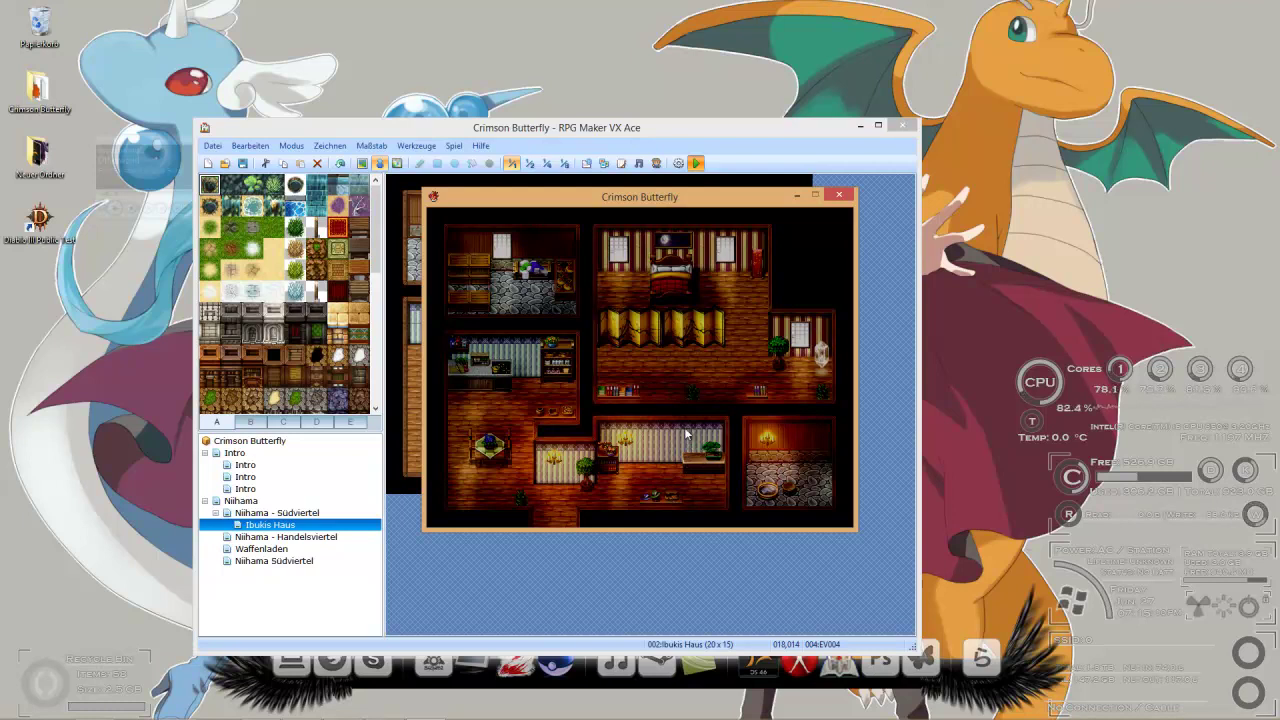
click(841, 197)
double_click(795, 488)
click(682, 605)
double_click(781, 481)
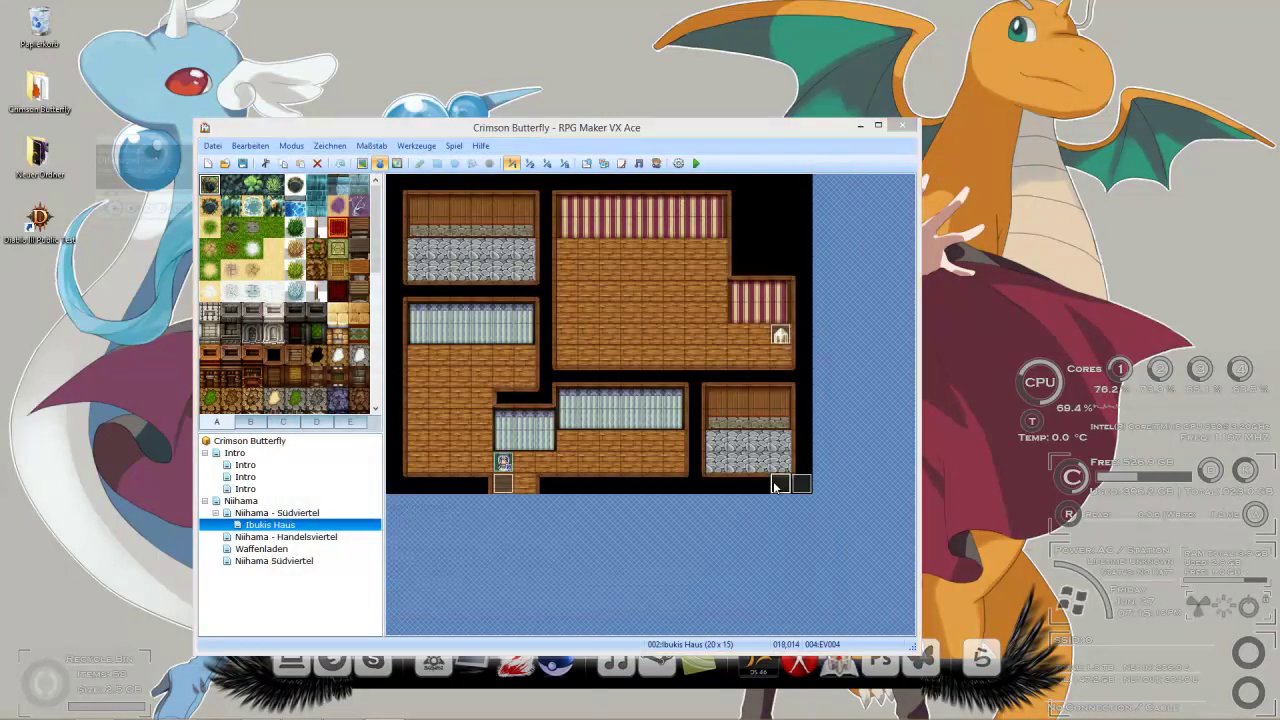
click(740, 601)
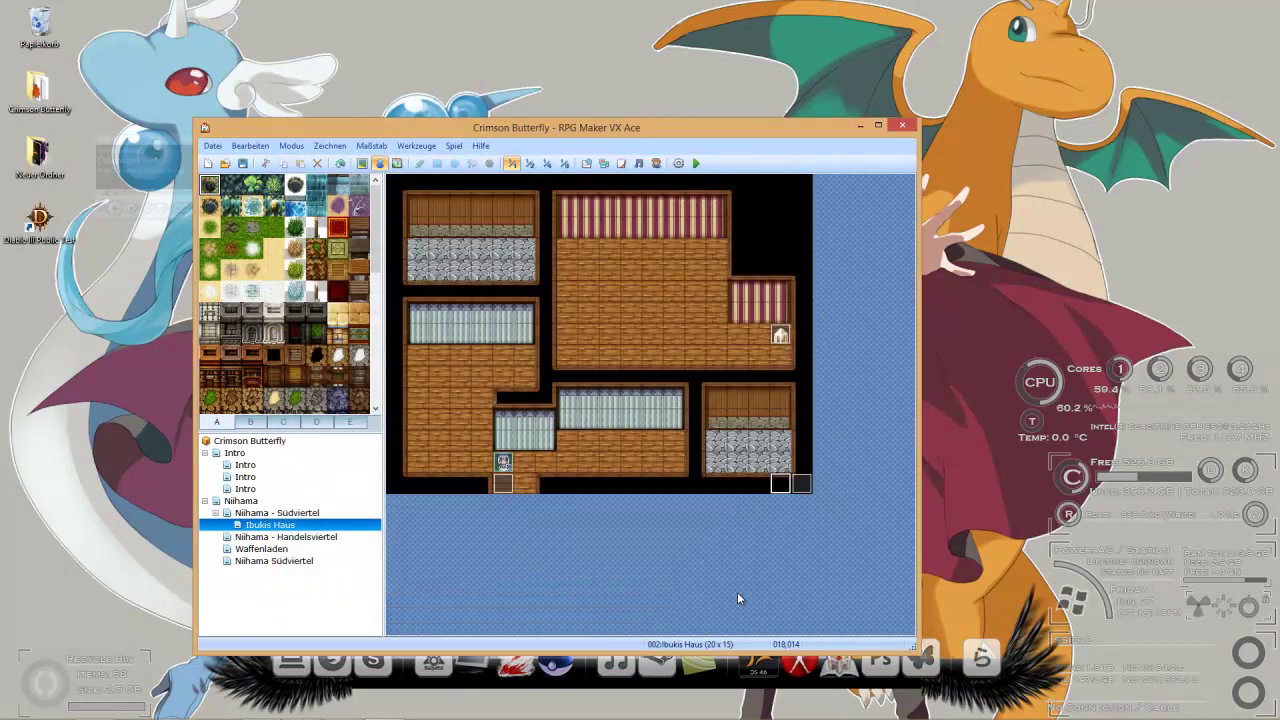
Step: In Photoshop, hide Ebene 82, show Ebene 81, and duplicate it as Ebene 81 Kopie
mouse_move(278, 707)
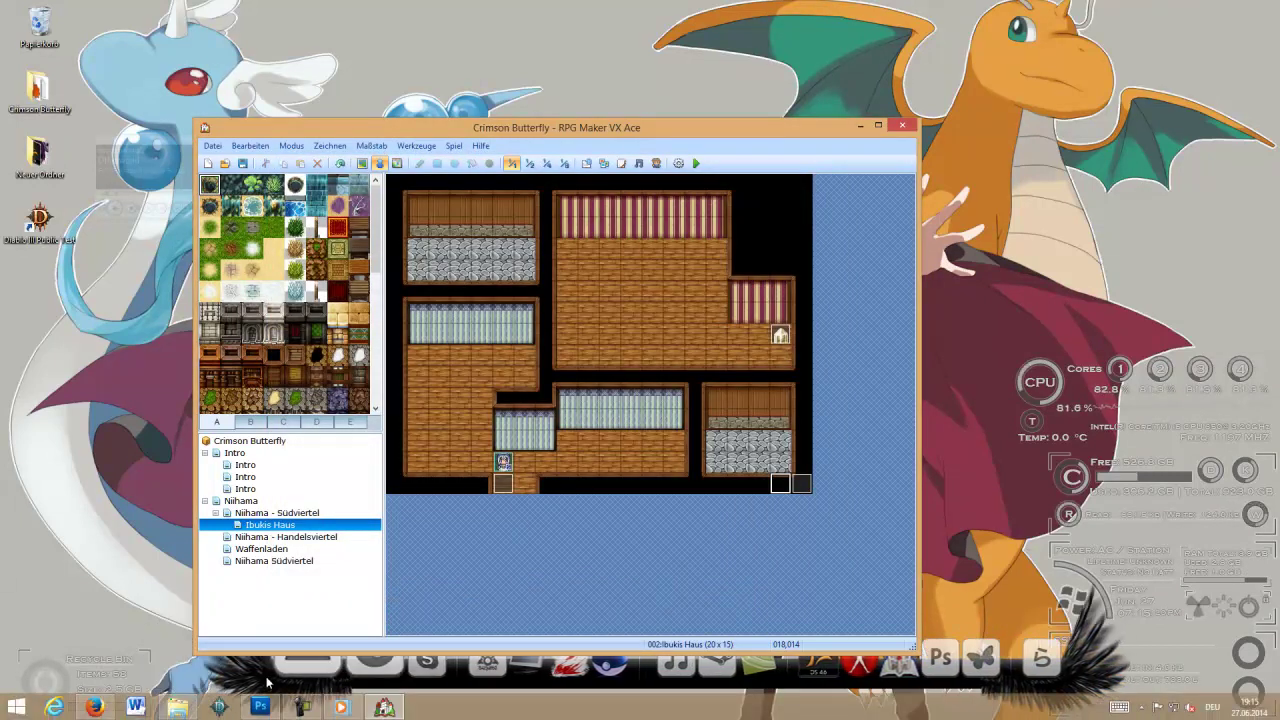
click(262, 707)
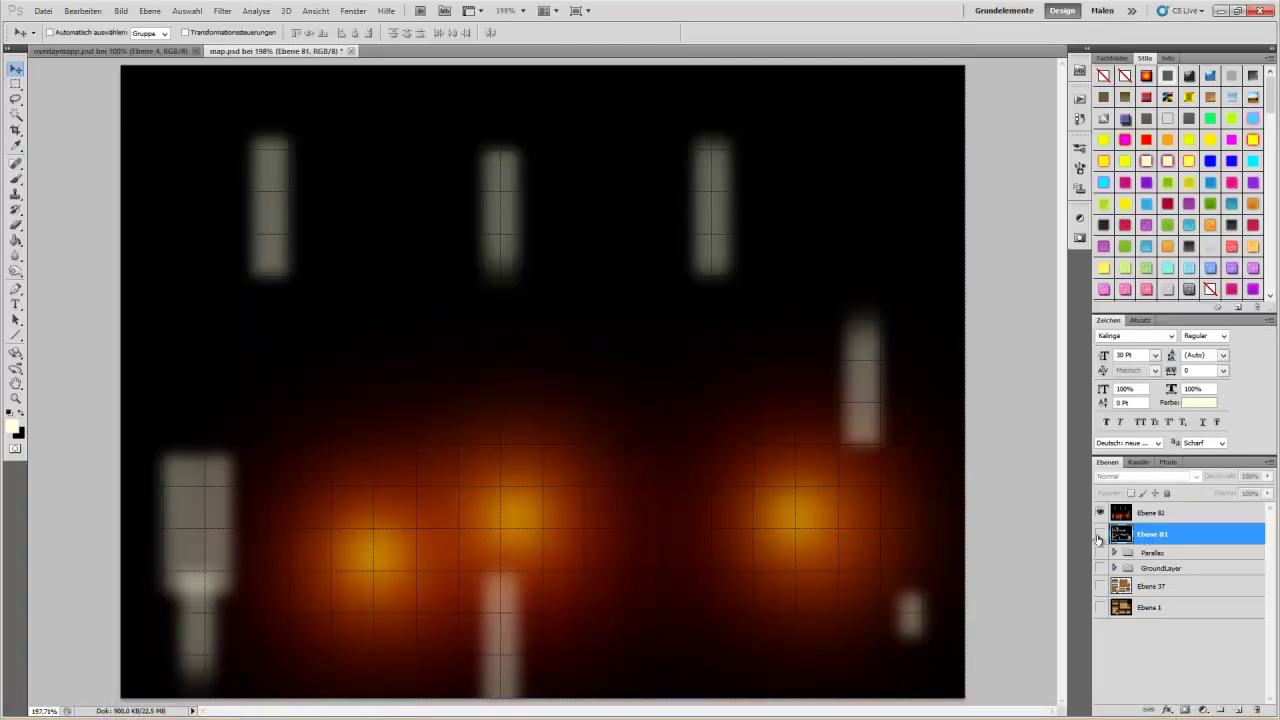
click(1101, 514)
right_click(1193, 543)
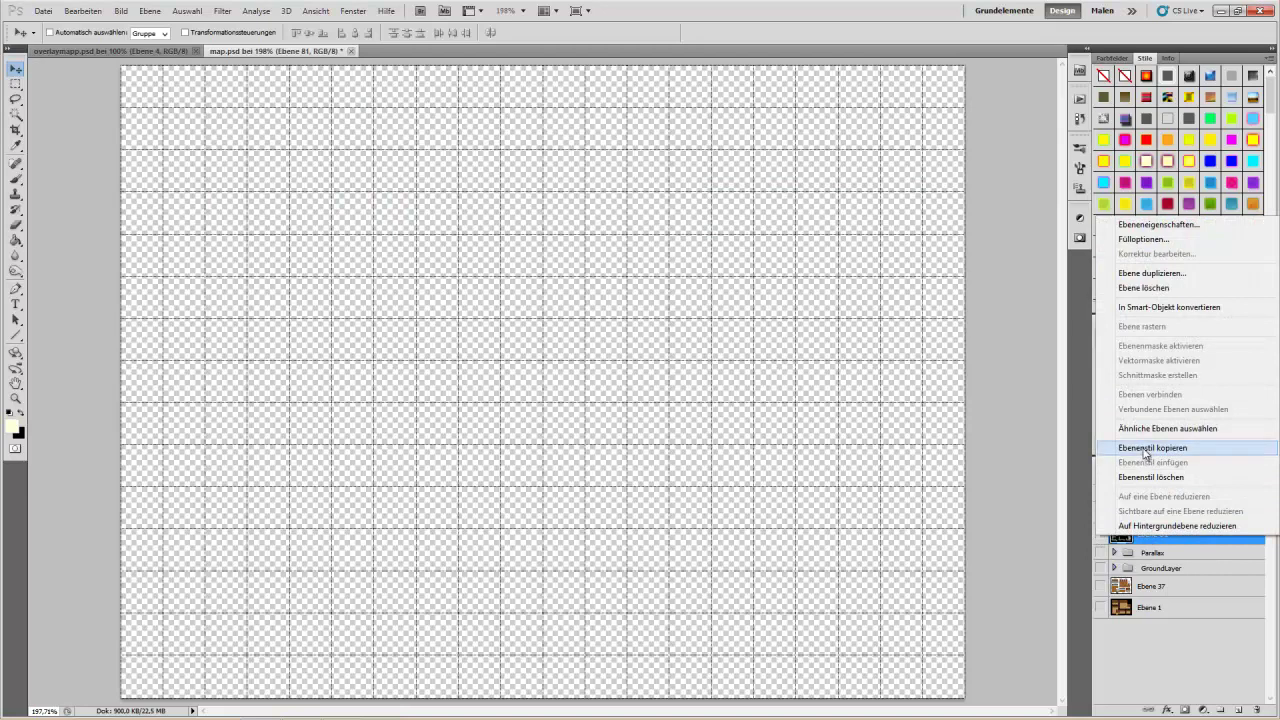
click(1146, 541)
click(1101, 534)
right_click(1162, 542)
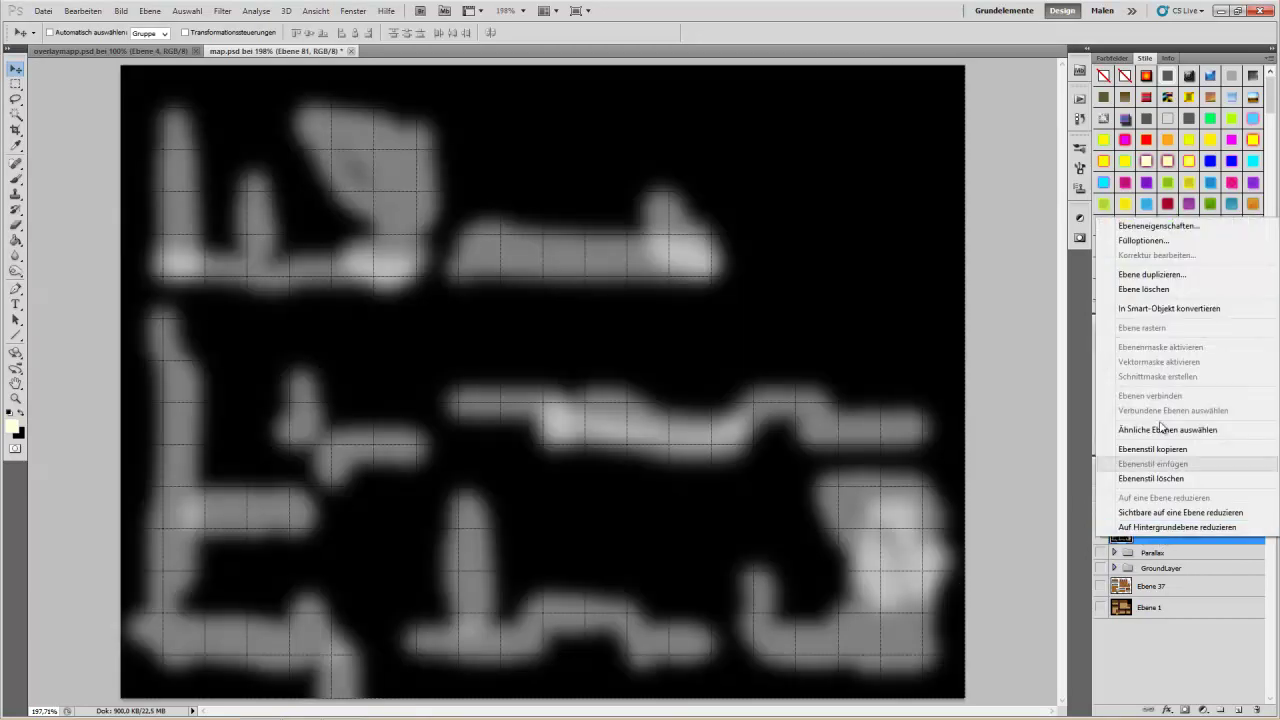
click(1143, 275)
click(748, 219)
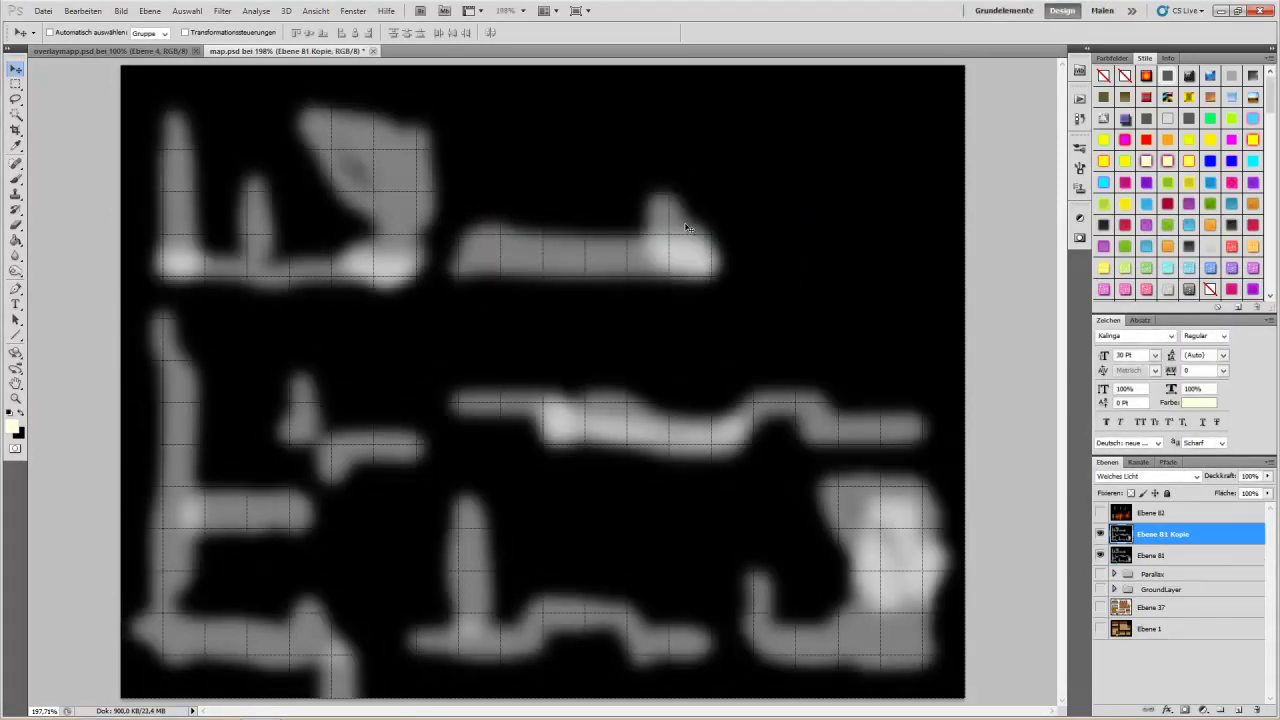
Step: Export the shadow as JPEG over shadow2-1.jpg and minimize Photoshop
click(41, 11)
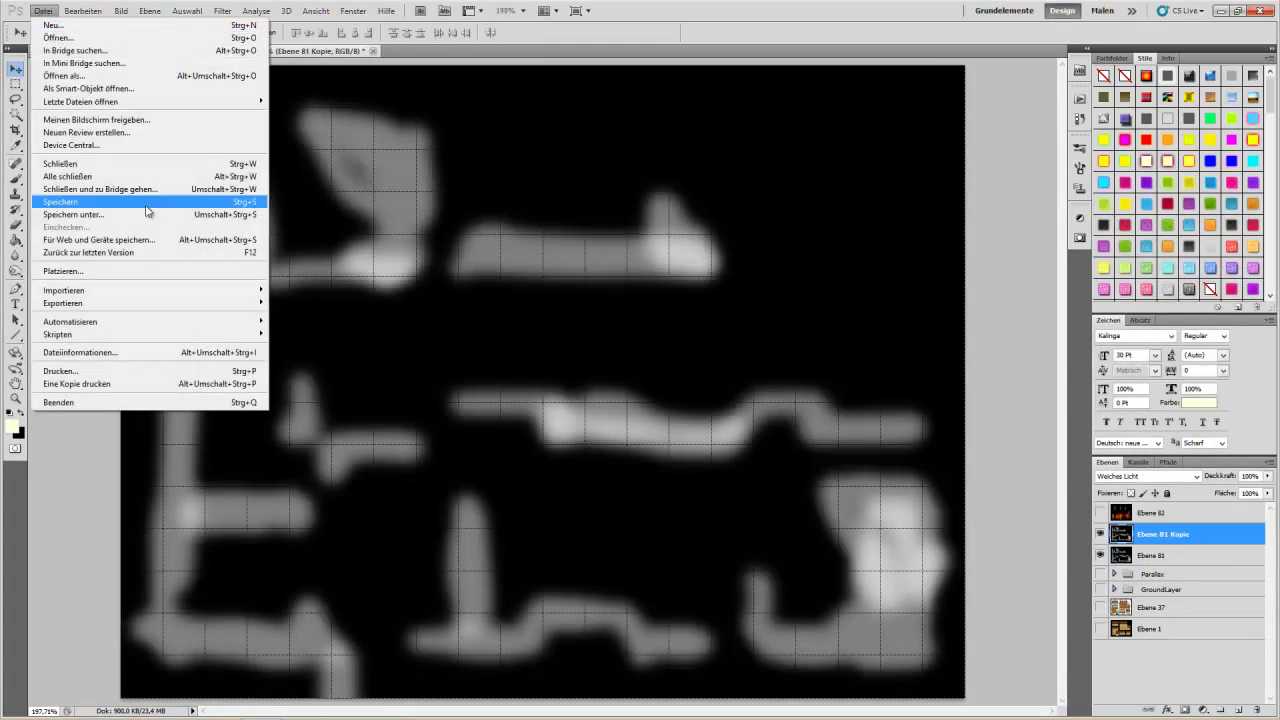
click(150, 240)
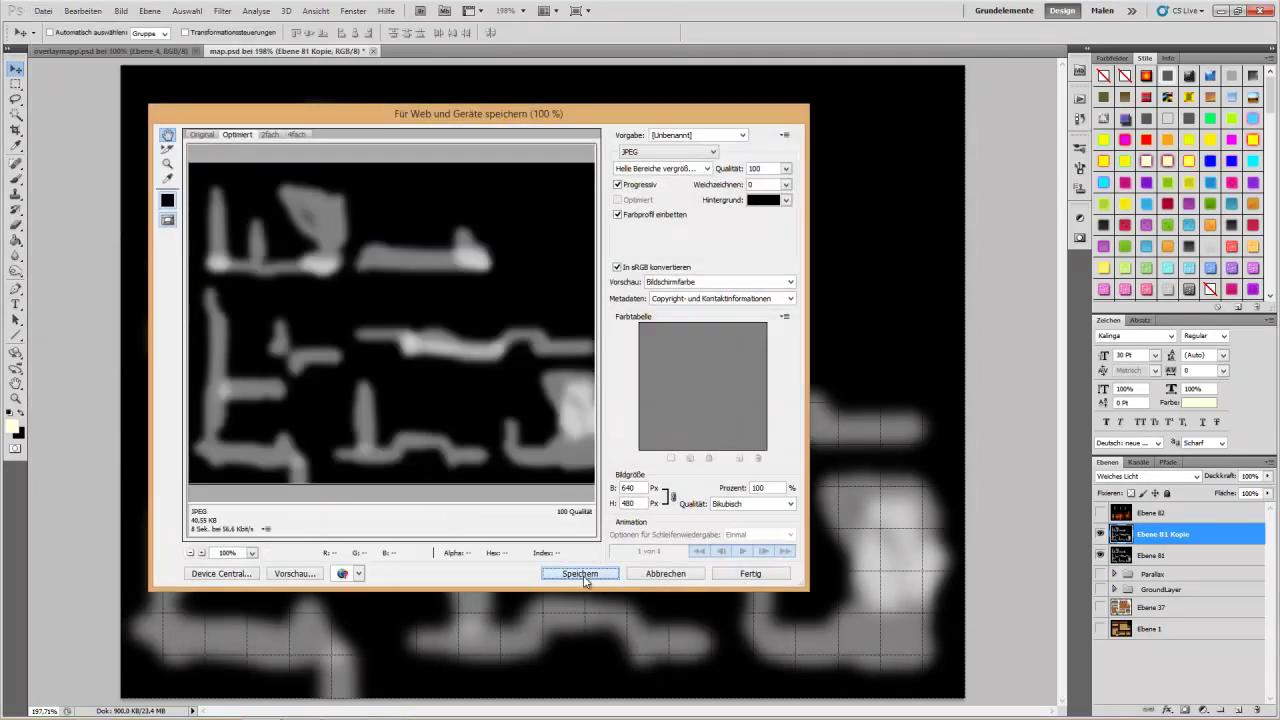
click(581, 574)
double_click(730, 108)
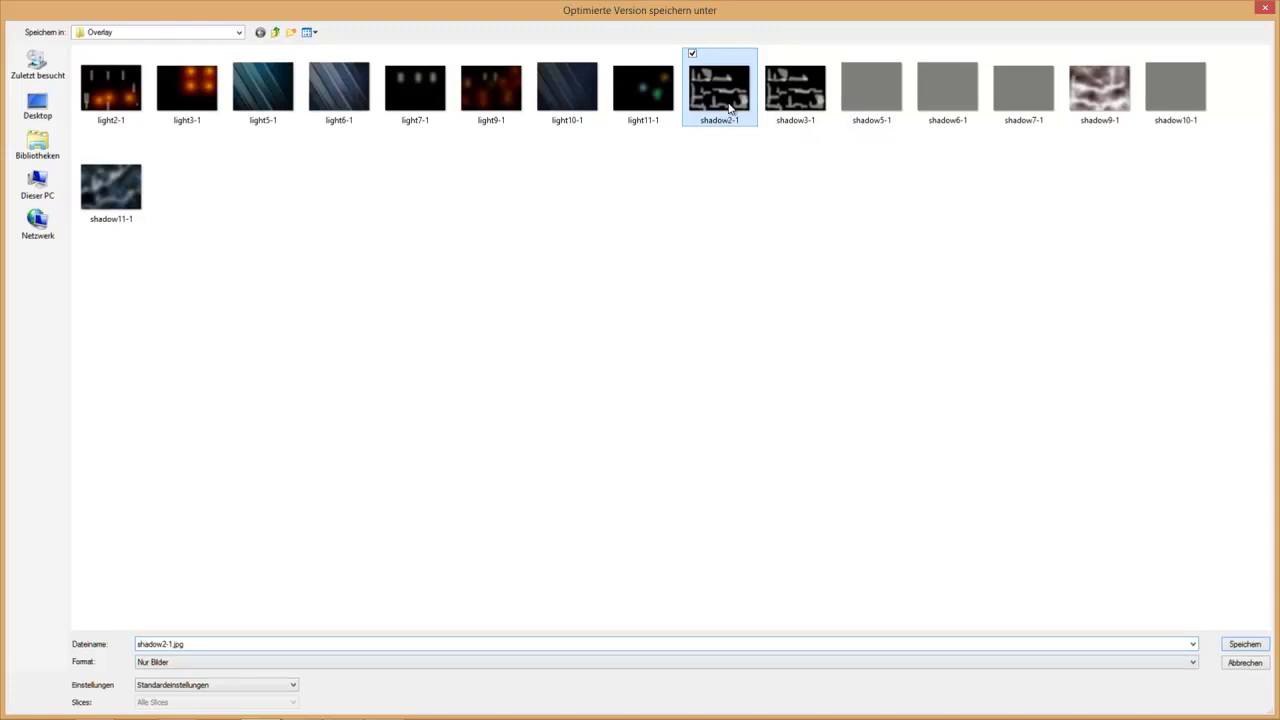
click(701, 358)
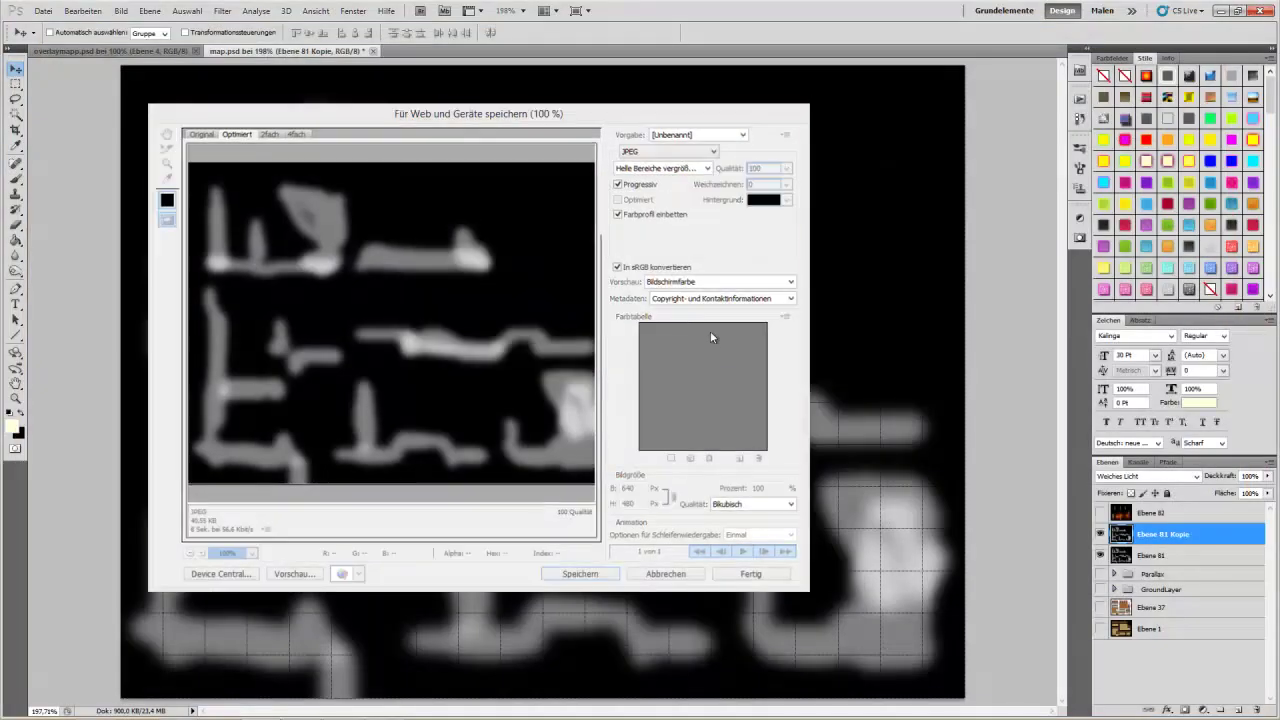
click(1219, 10)
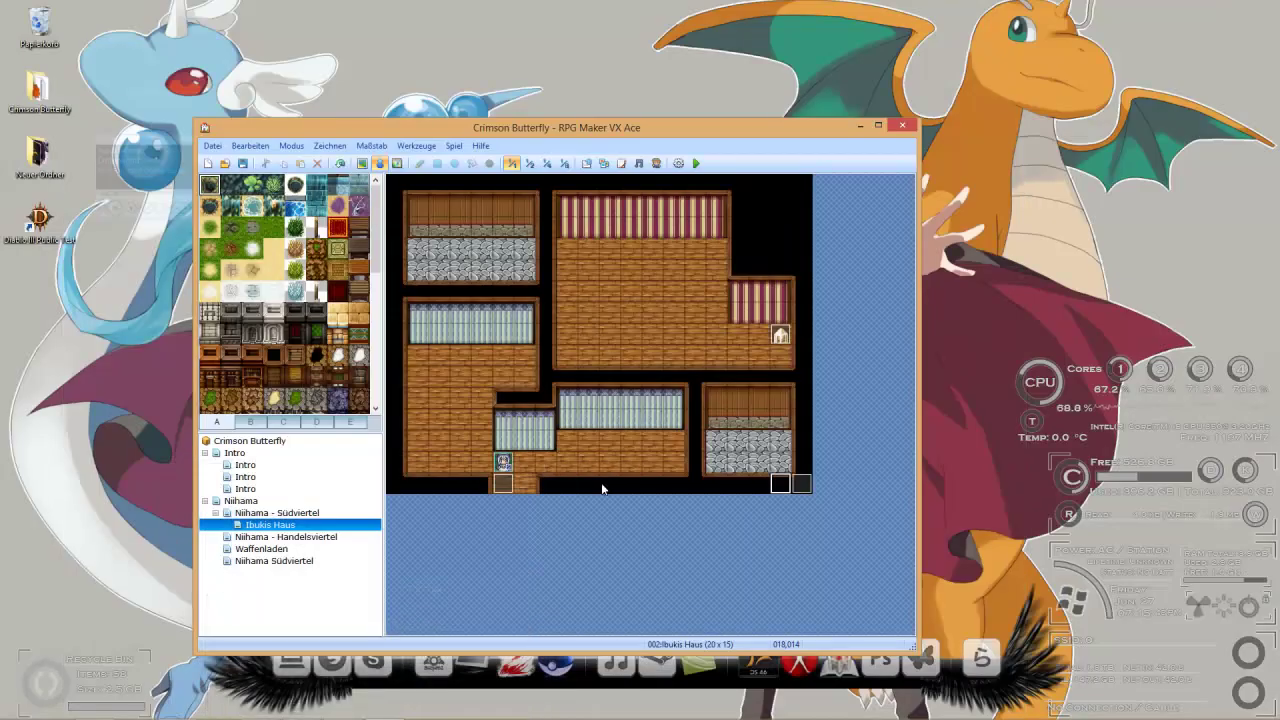
Step: Save the project and playtest a new game with the refreshed shadow overlay, then close it
click(696, 164)
click(496, 428)
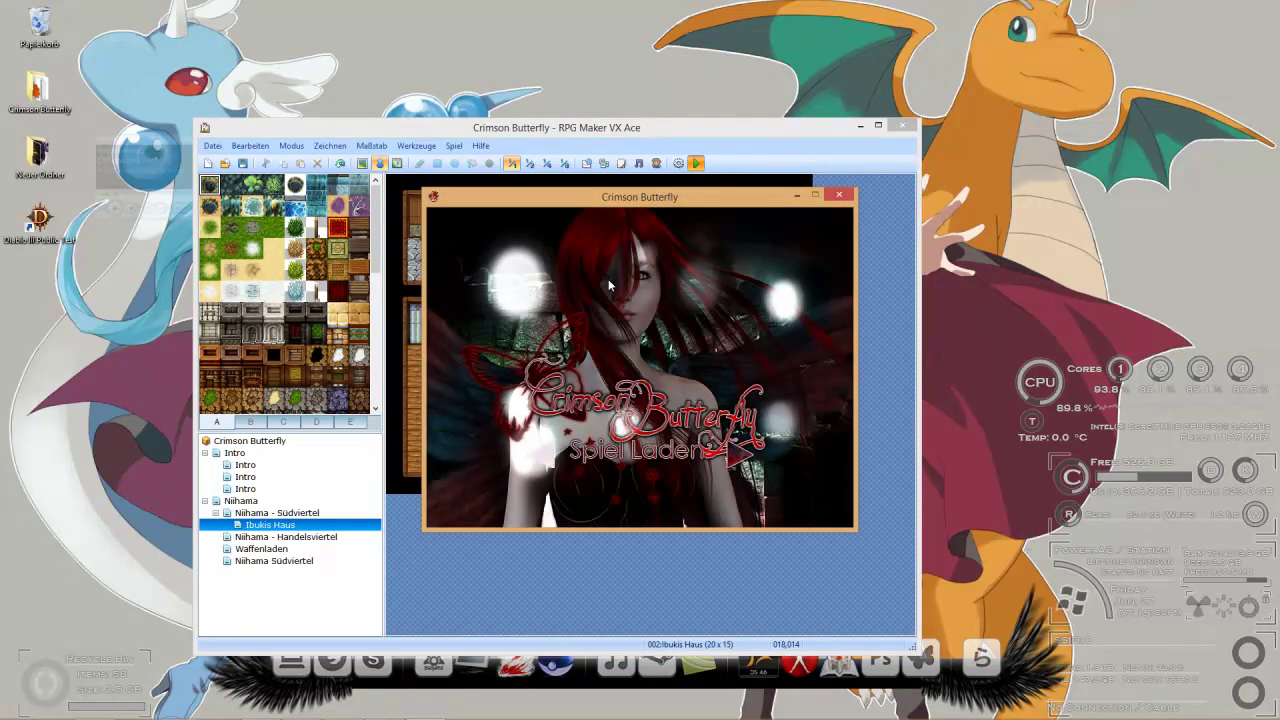
key(Return)
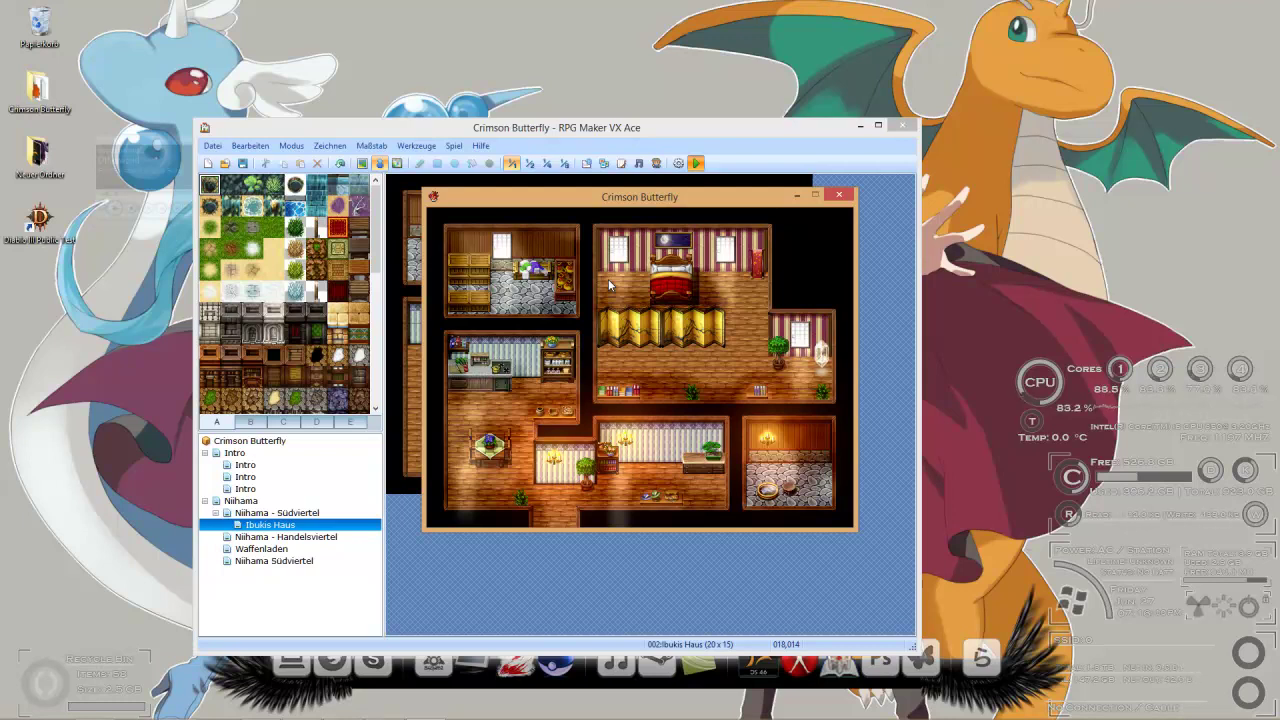
click(838, 194)
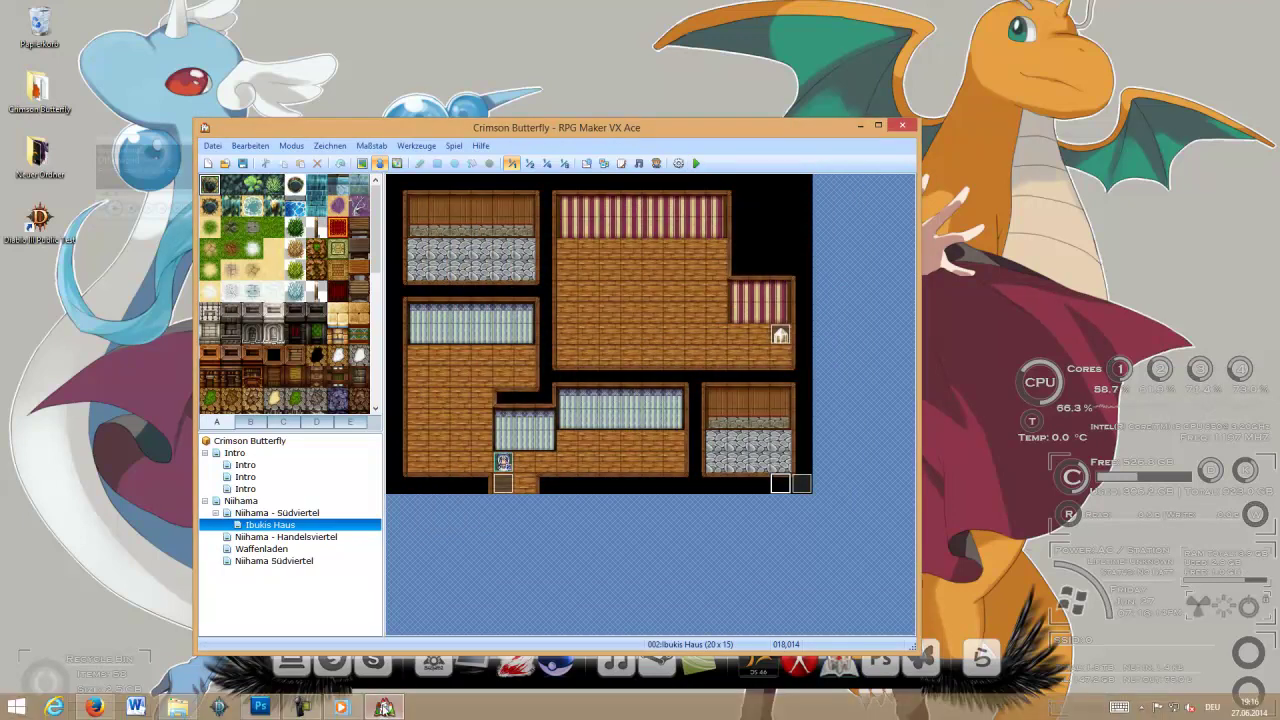
Step: Delete the Ebene 81 Kopie duplicate layer
click(262, 707)
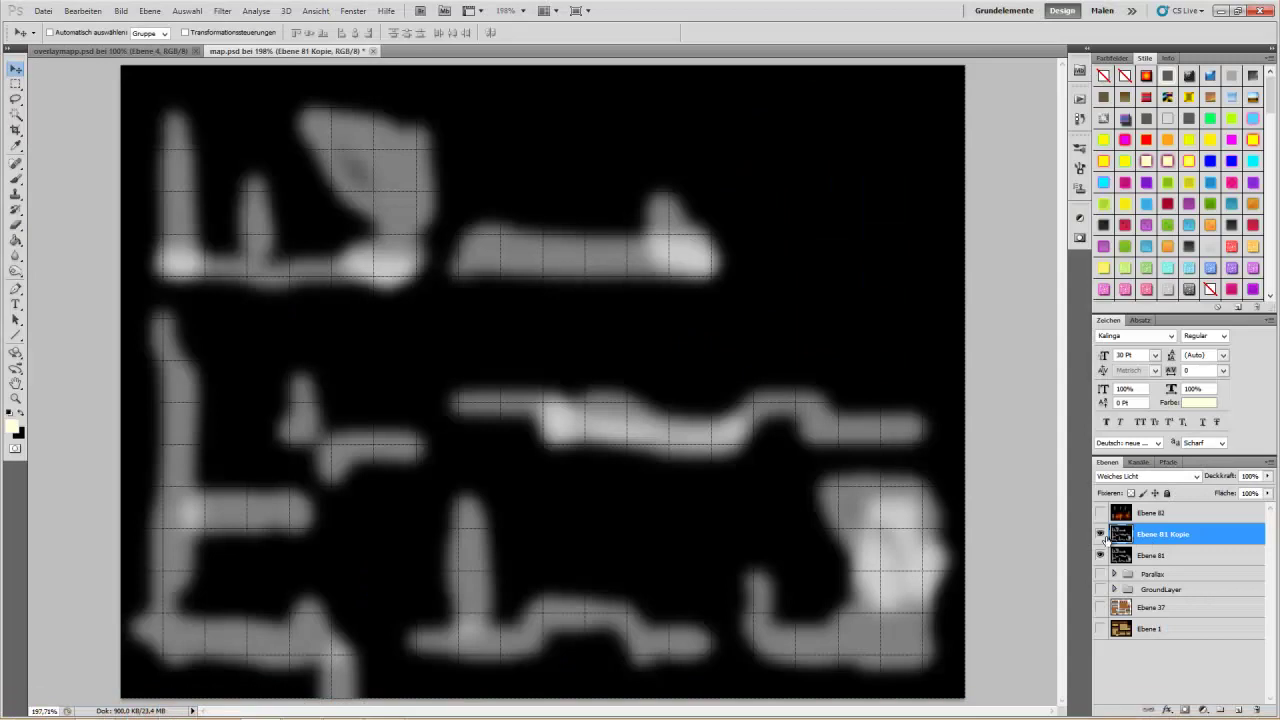
click(1101, 534)
click(1101, 534)
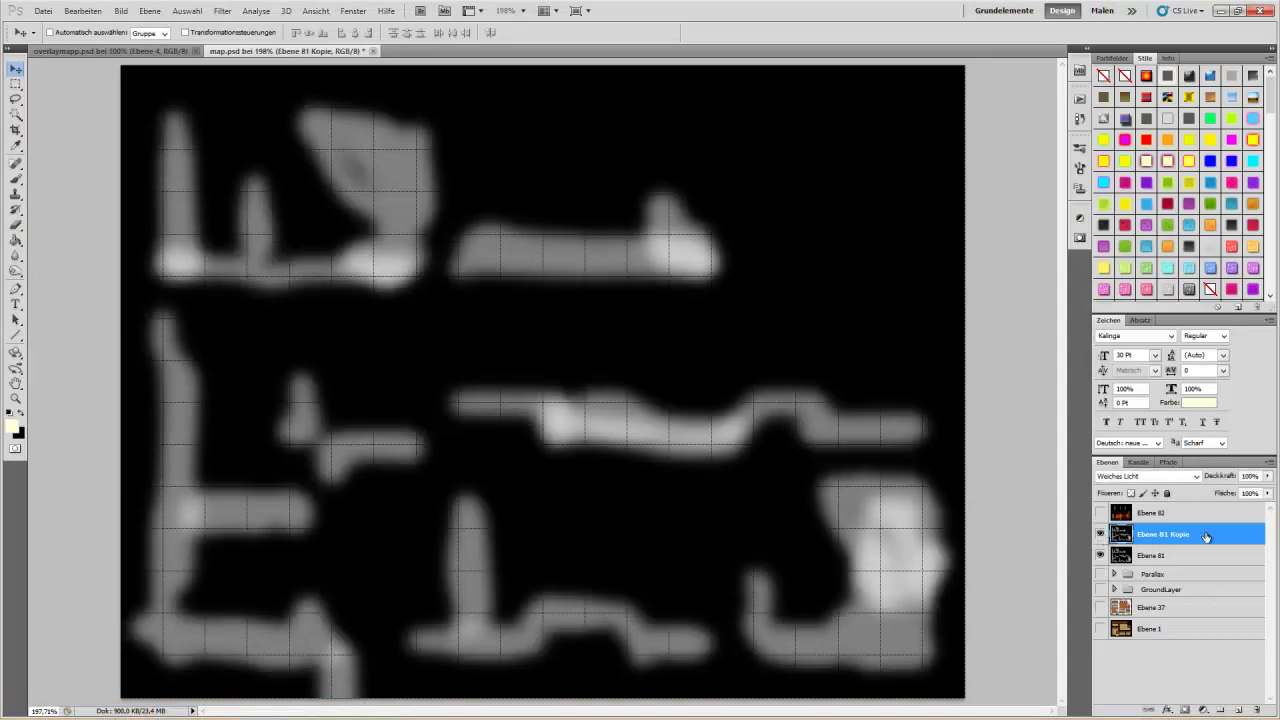
click(1258, 711)
Step: Reapply the last blur filter to the Ebene 81 shadow layer
click(222, 11)
key(Escape)
click(222, 11)
click(231, 24)
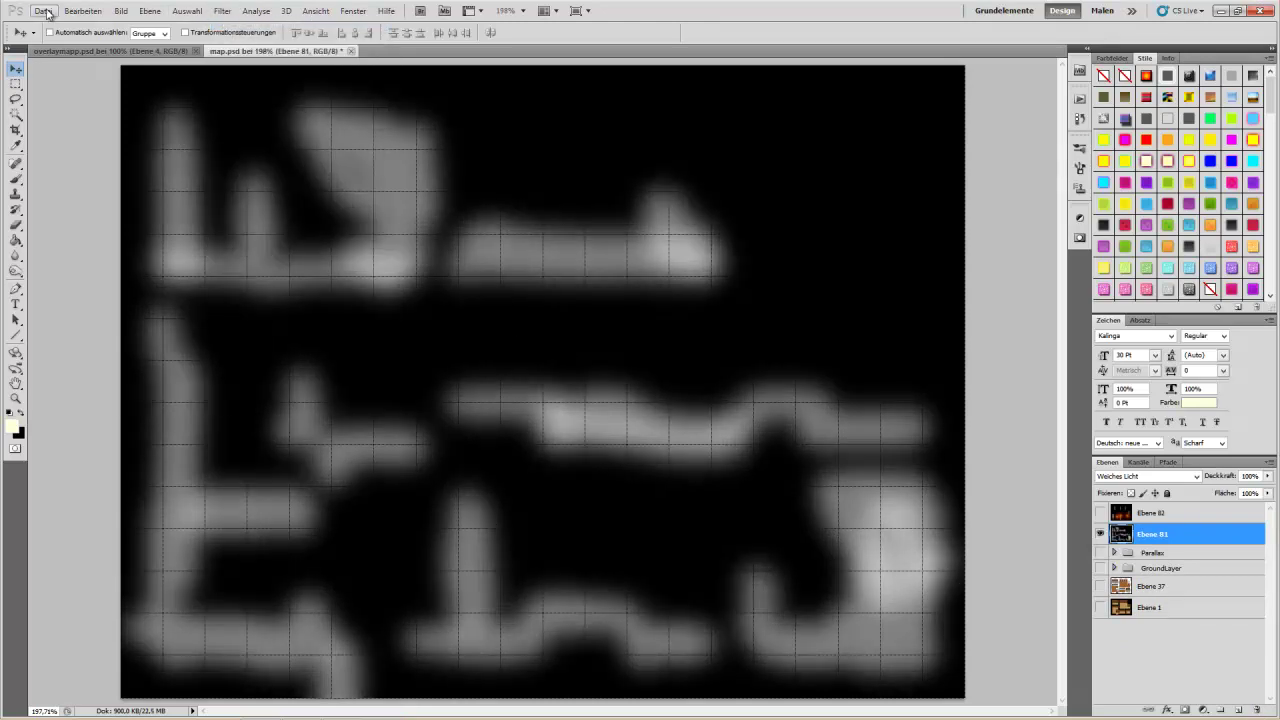
click(44, 11)
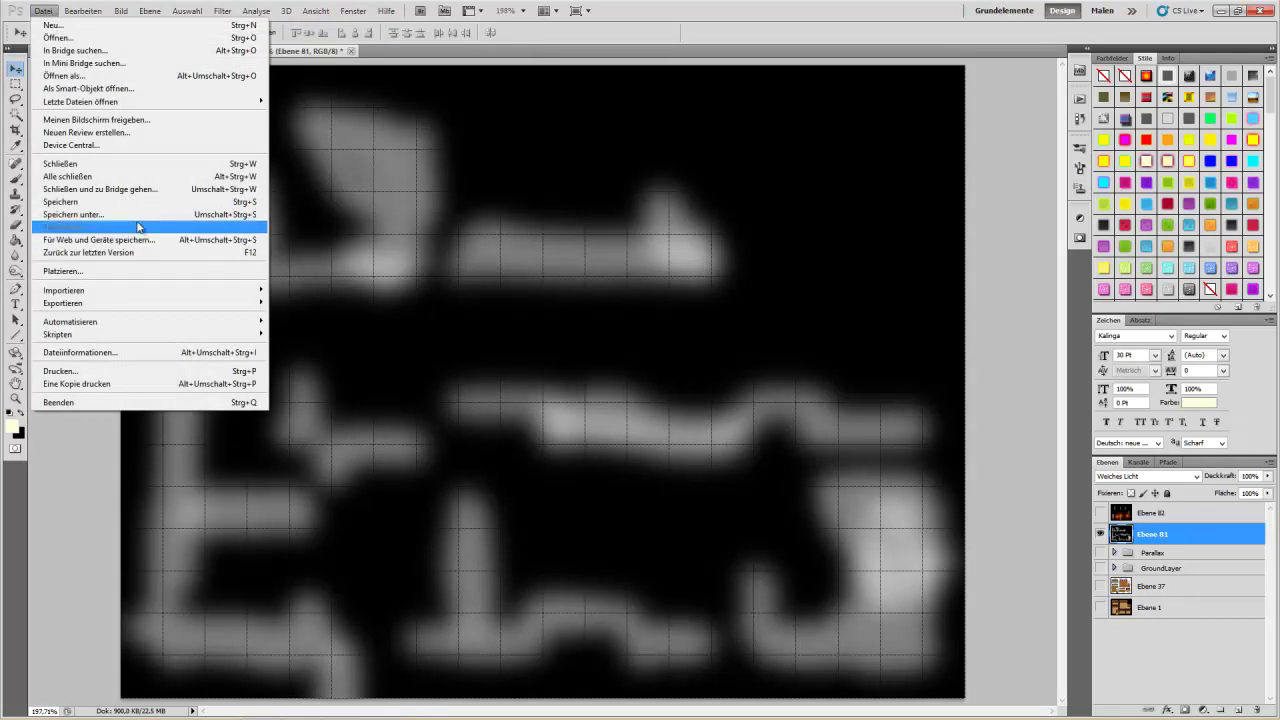
Step: Export via Für Web und Geräte speichern, replacing shadow2-1.jpg in the Overlay folder
click(135, 214)
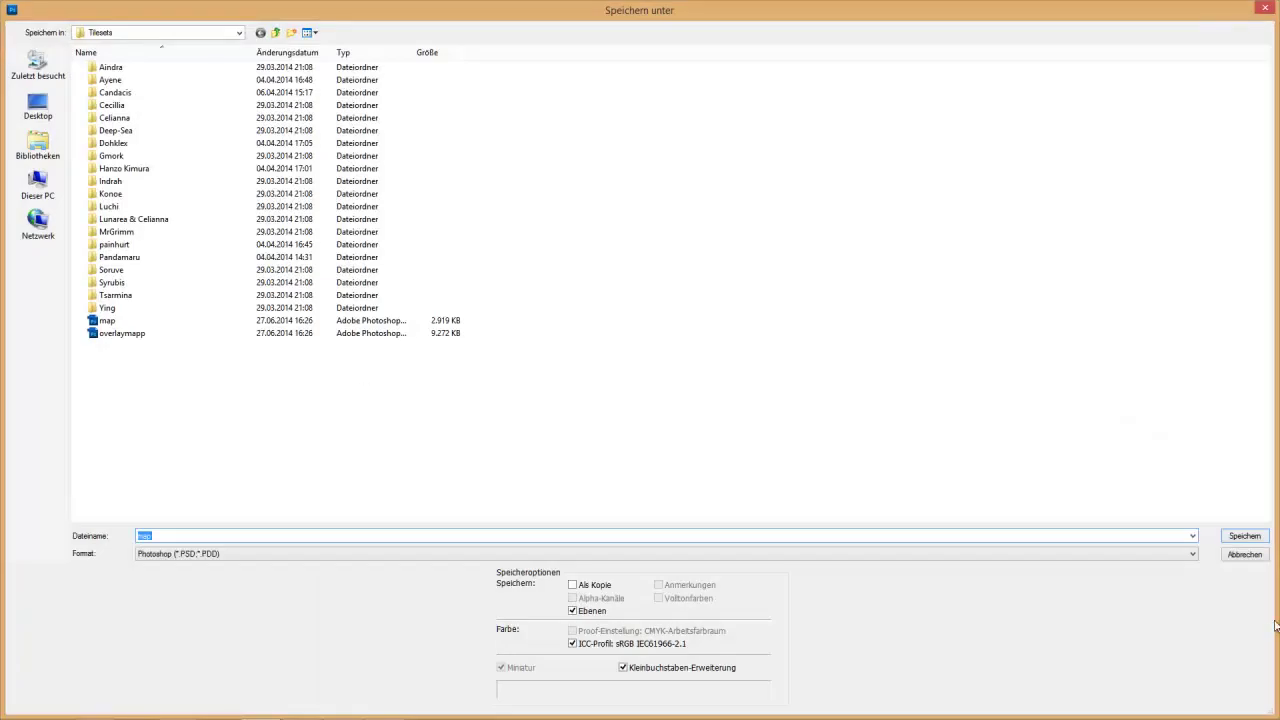
click(1242, 556)
click(44, 11)
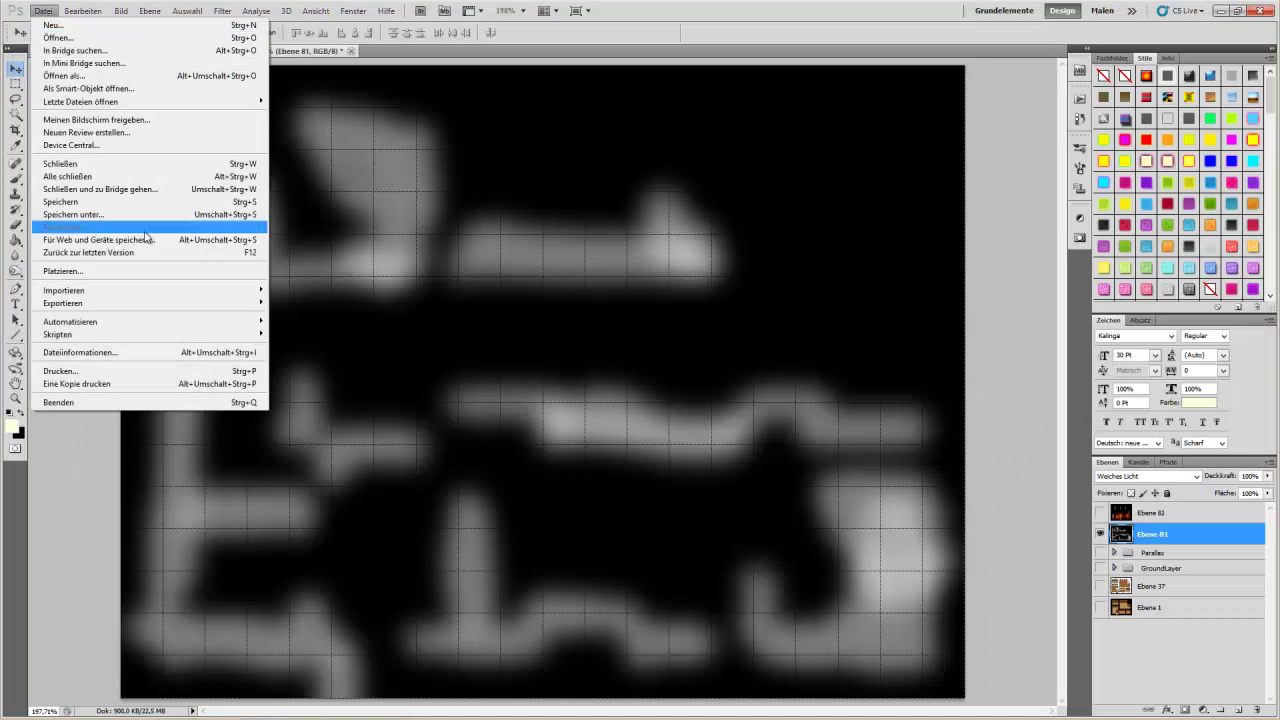
click(145, 242)
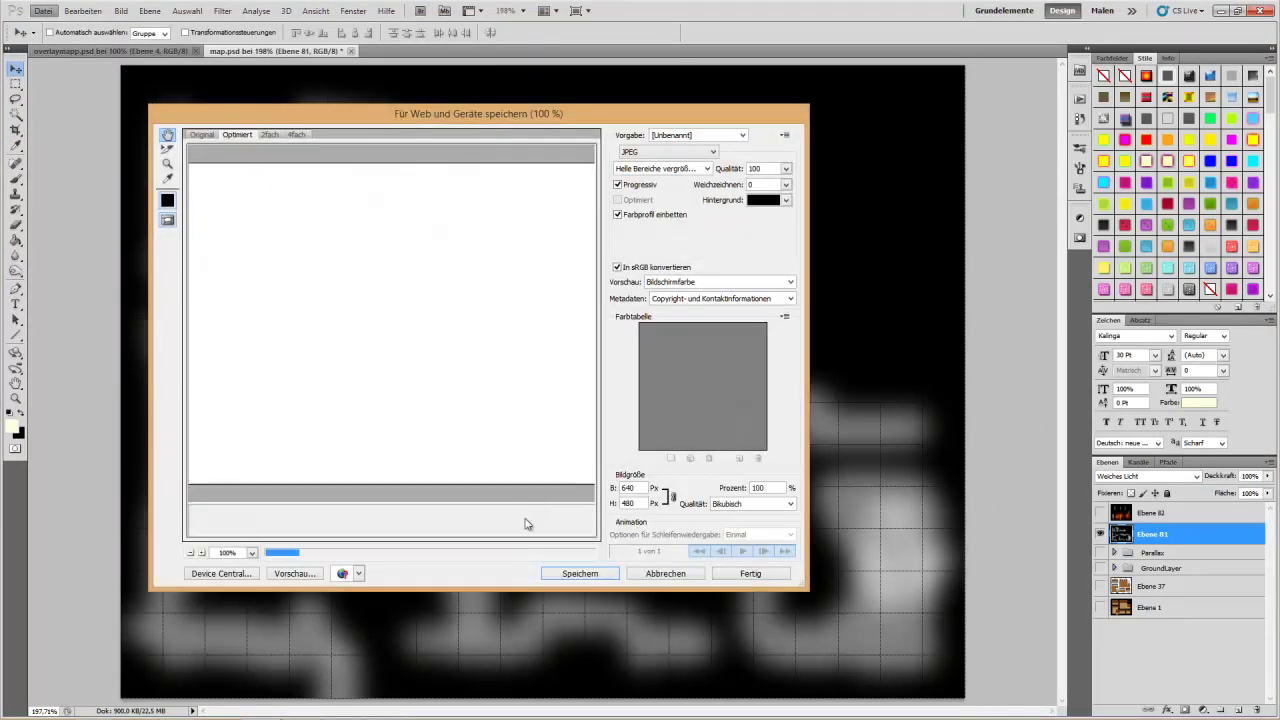
click(596, 576)
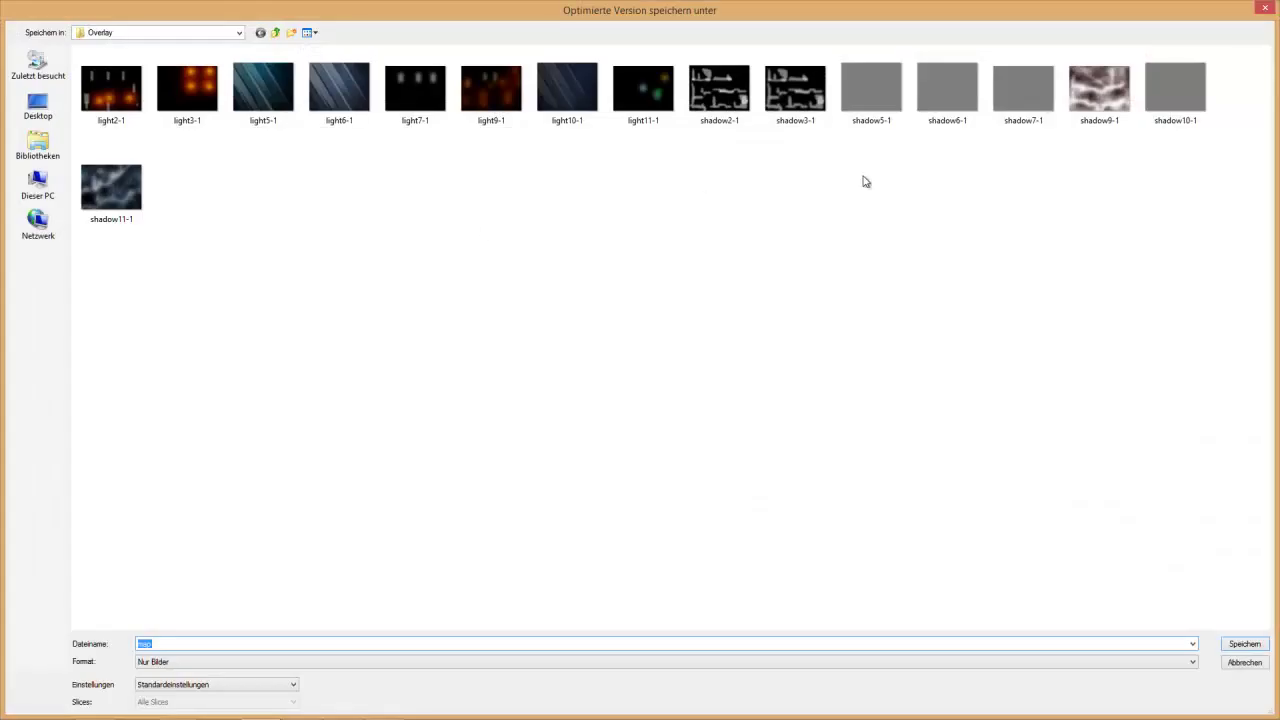
double_click(716, 92)
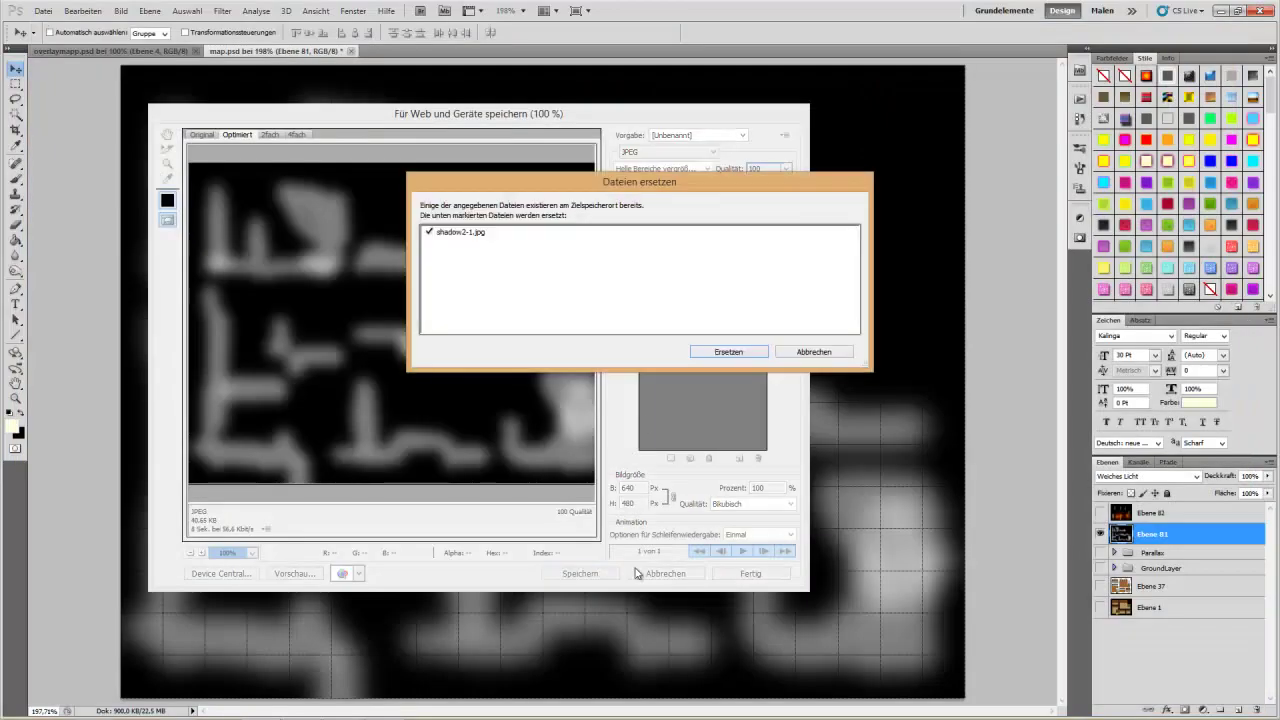
click(708, 351)
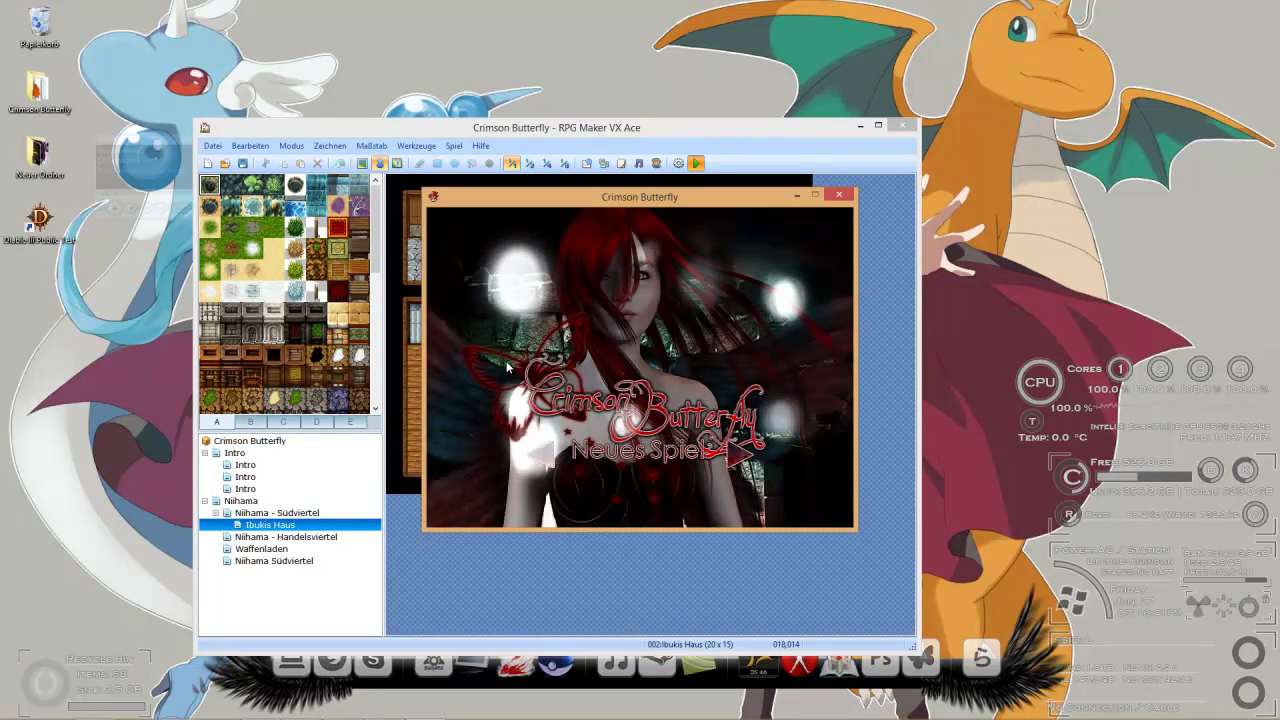
Step: Start a new game in the playtest, check Ibukis Haus, then close the game window
key(Return)
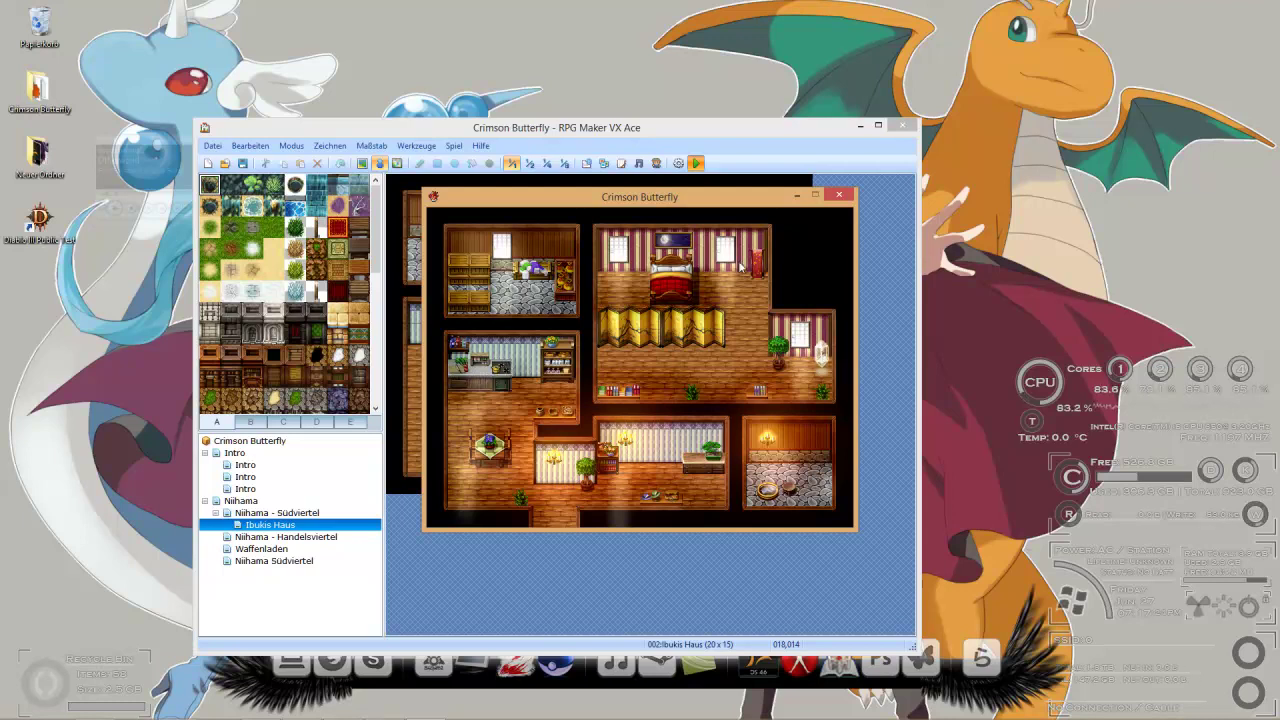
click(838, 194)
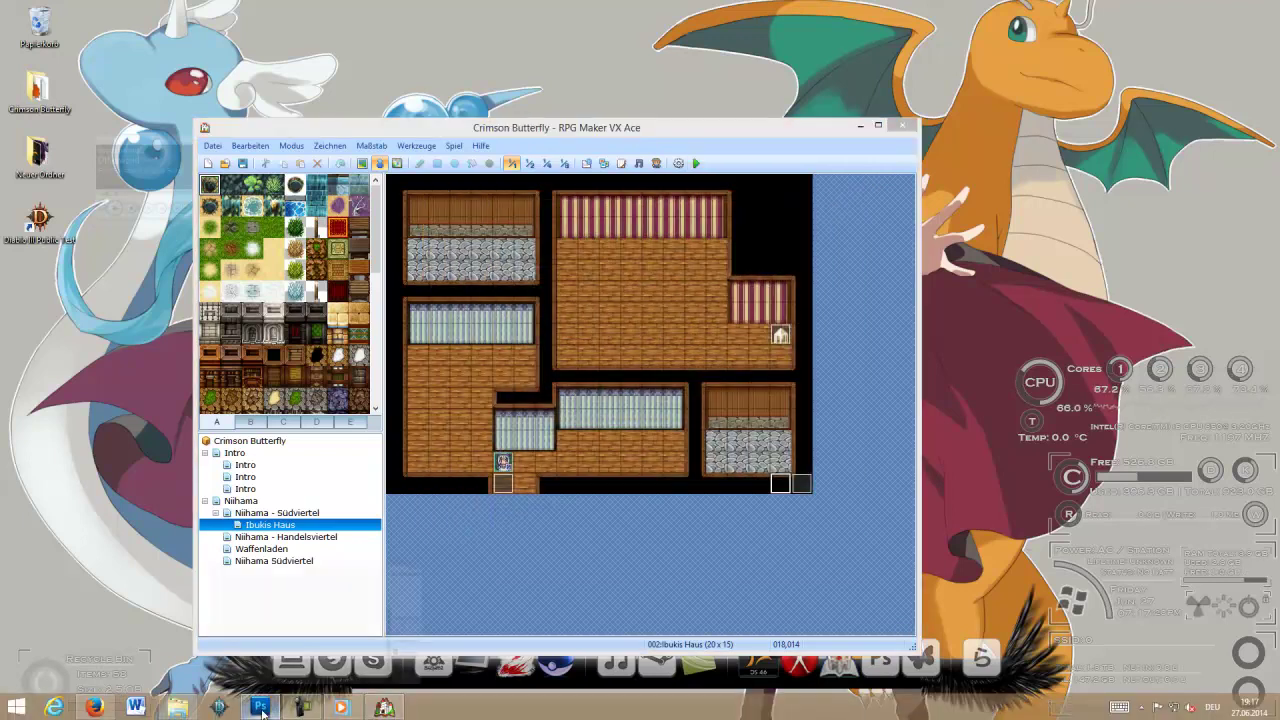
click(259, 707)
Step: Hide the shadow layer Ebene 81 and show the orange light layer Ebene 82
click(1100, 534)
click(1174, 514)
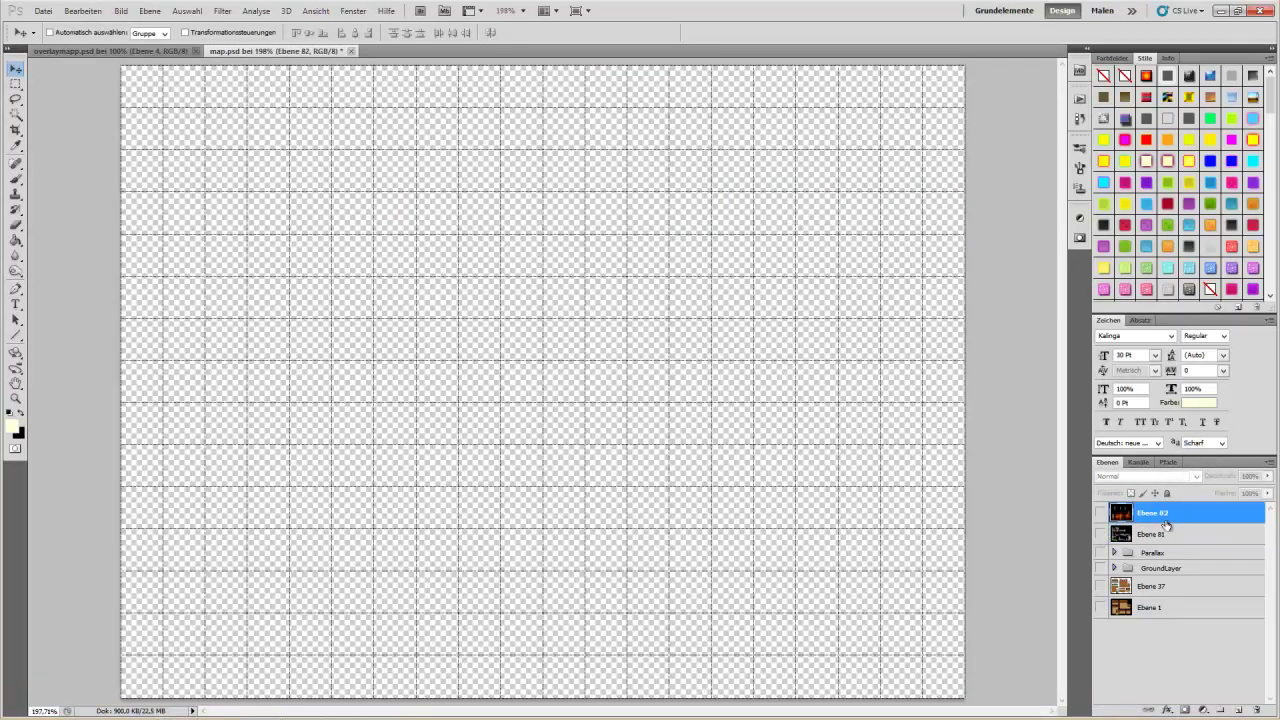
click(1100, 513)
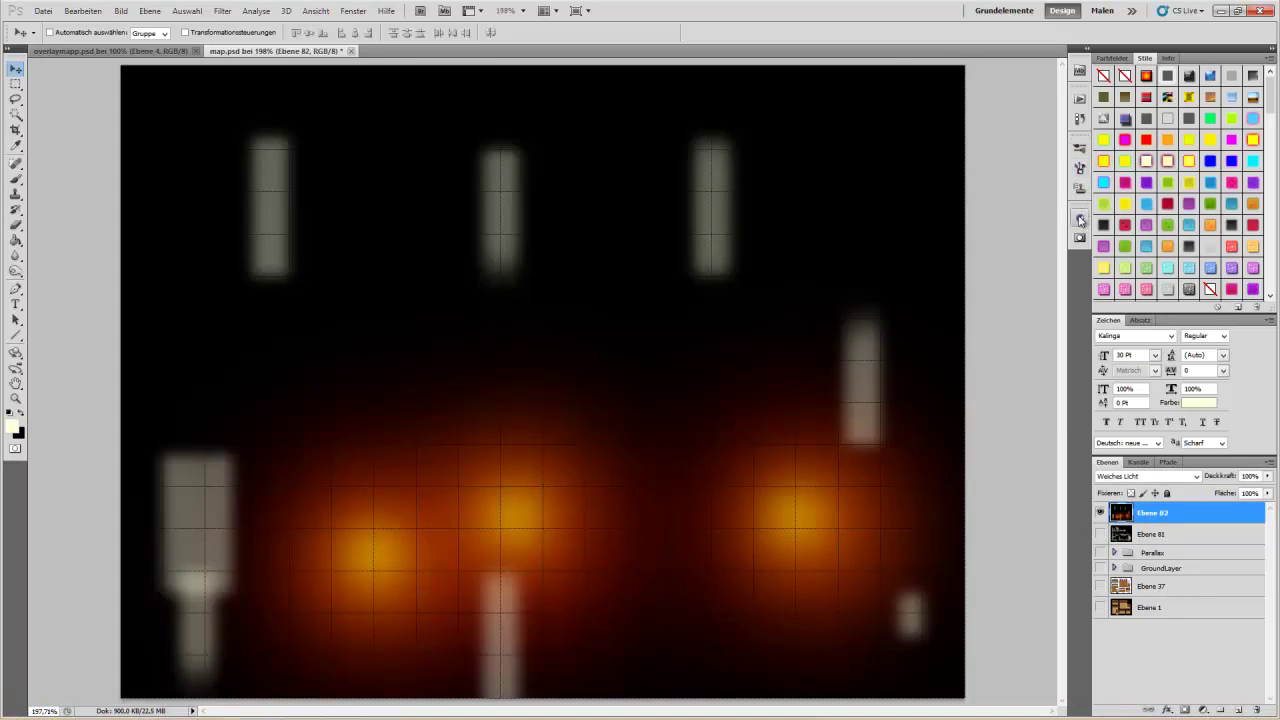
Step: Add two Gradationskurven adjustment layers, both using the Dunkler (RGB) preset
click(1011, 254)
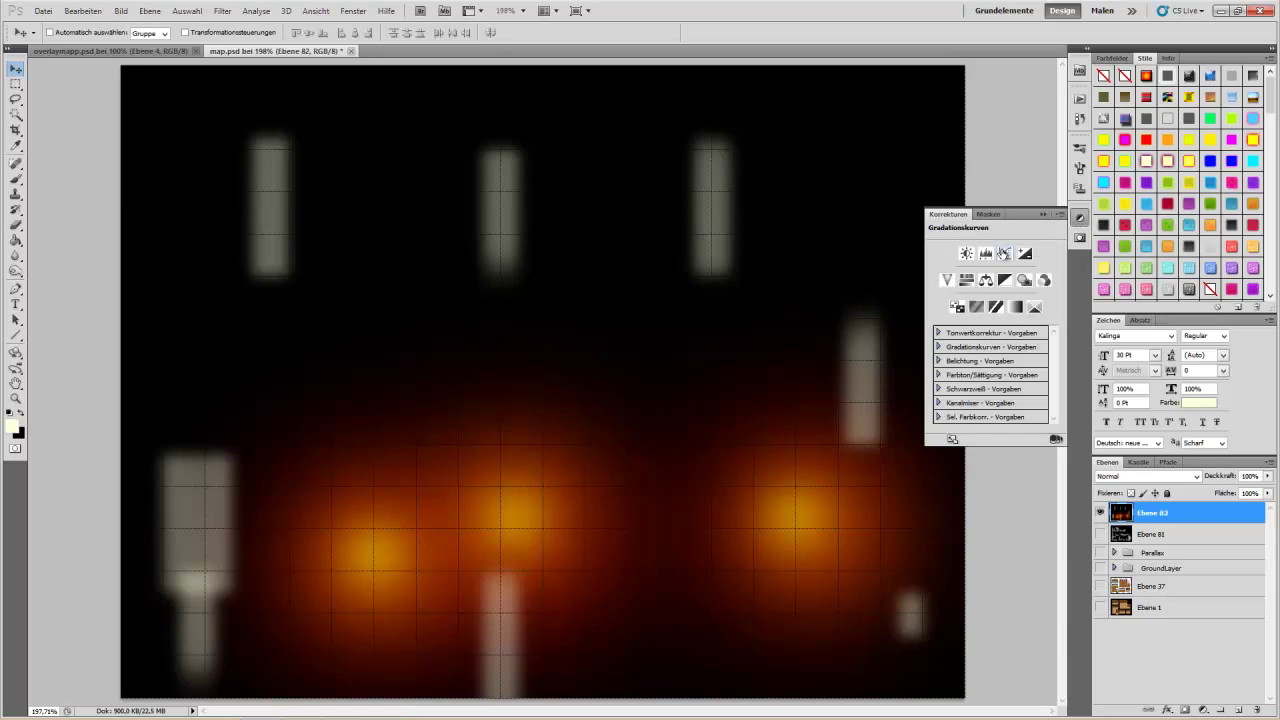
click(1020, 230)
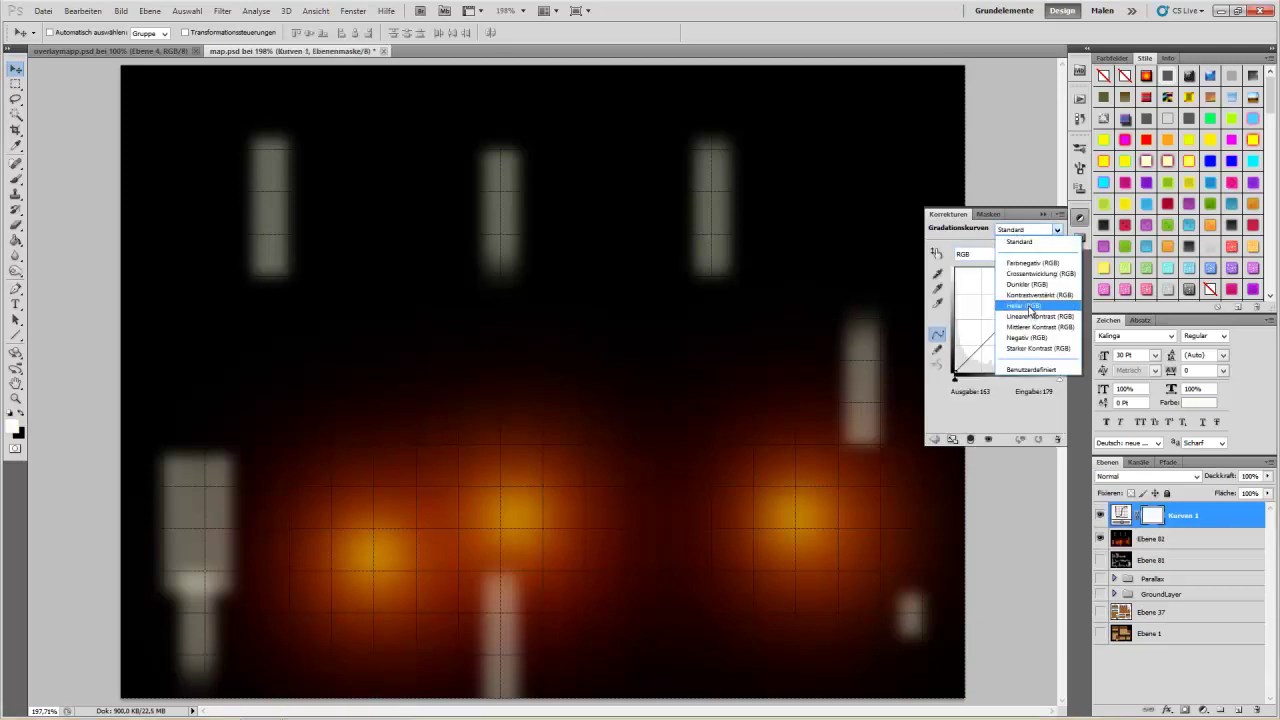
click(1031, 286)
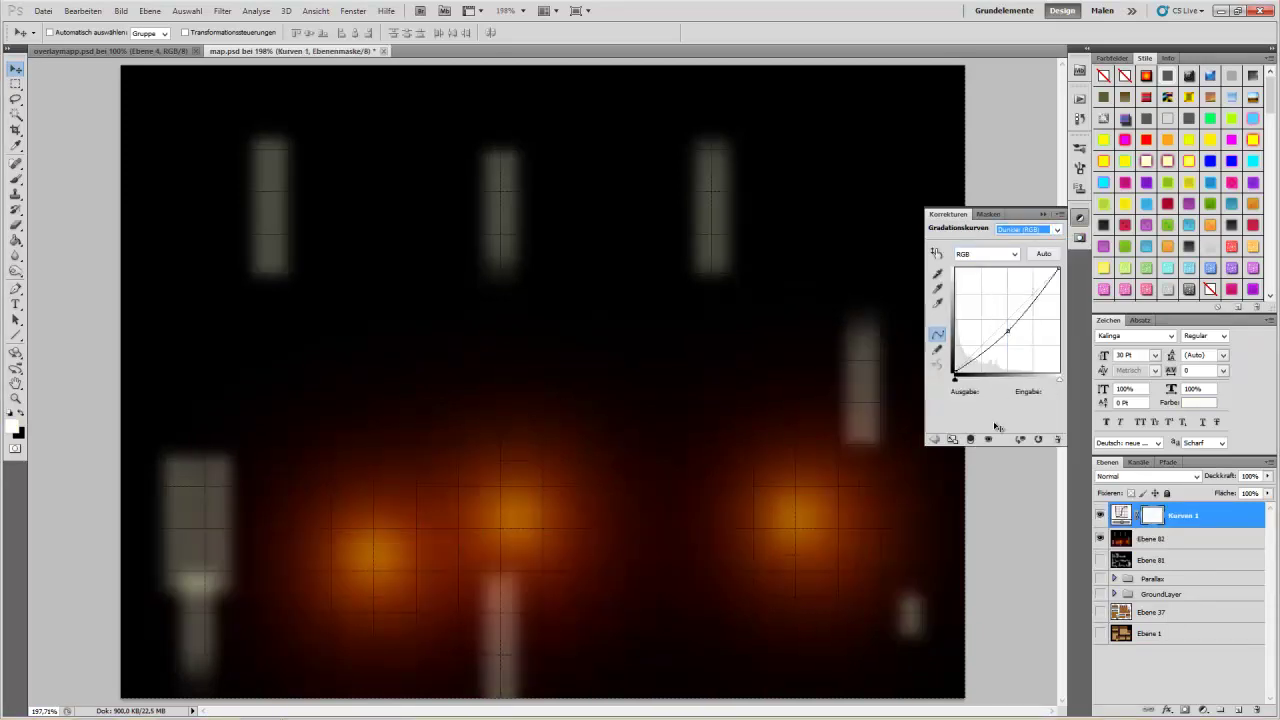
click(933, 441)
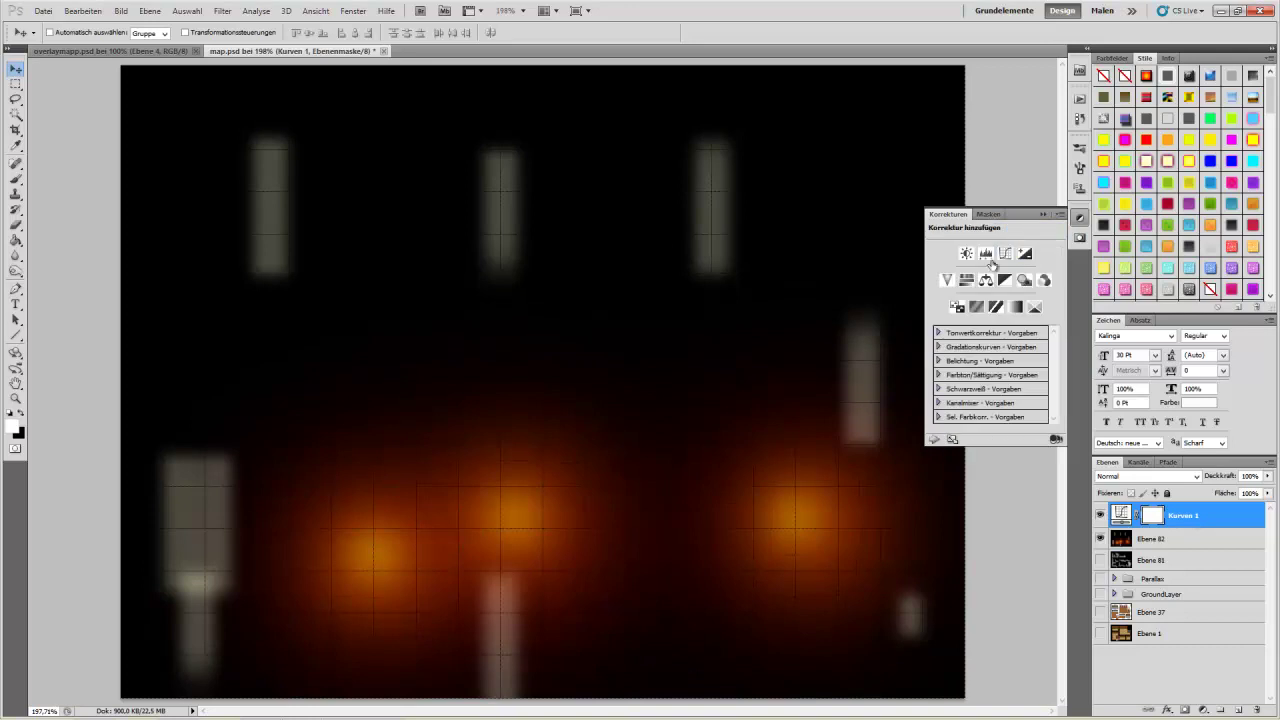
click(1004, 258)
click(1015, 231)
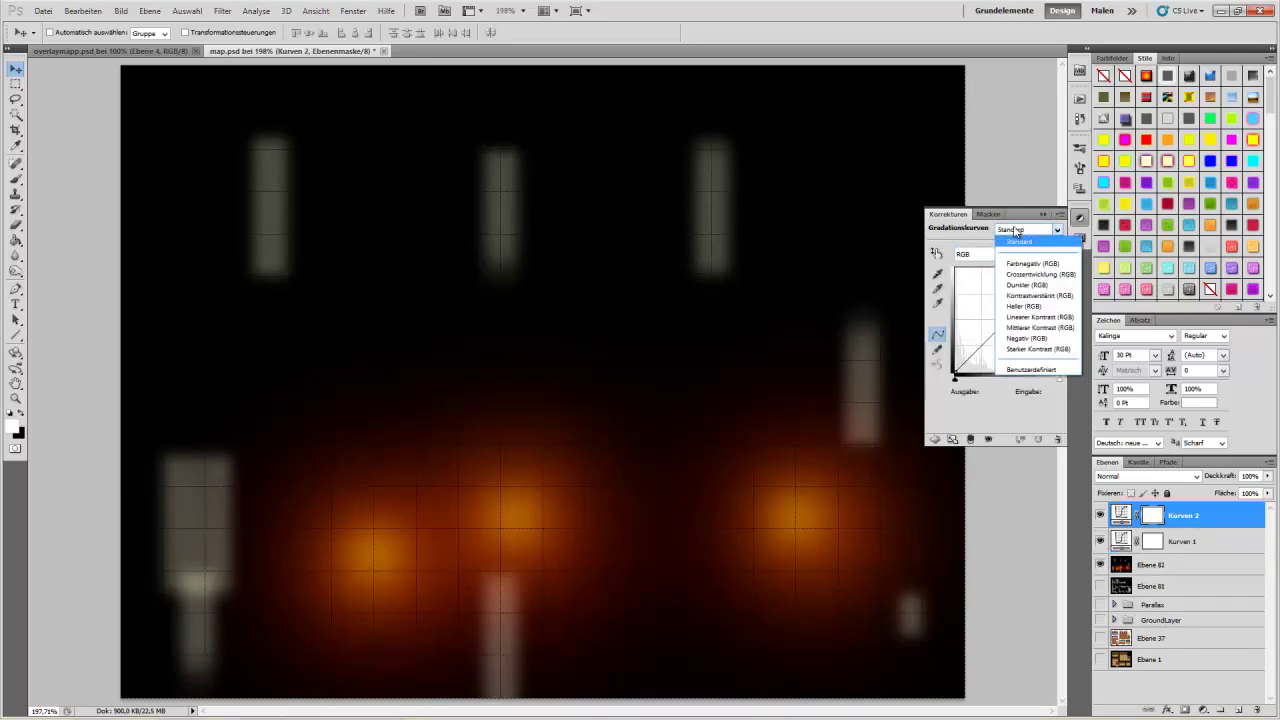
click(1027, 285)
click(42, 10)
Step: Export the darkened light image as JPEG, replacing light2-1.jpg in Overlay
click(123, 240)
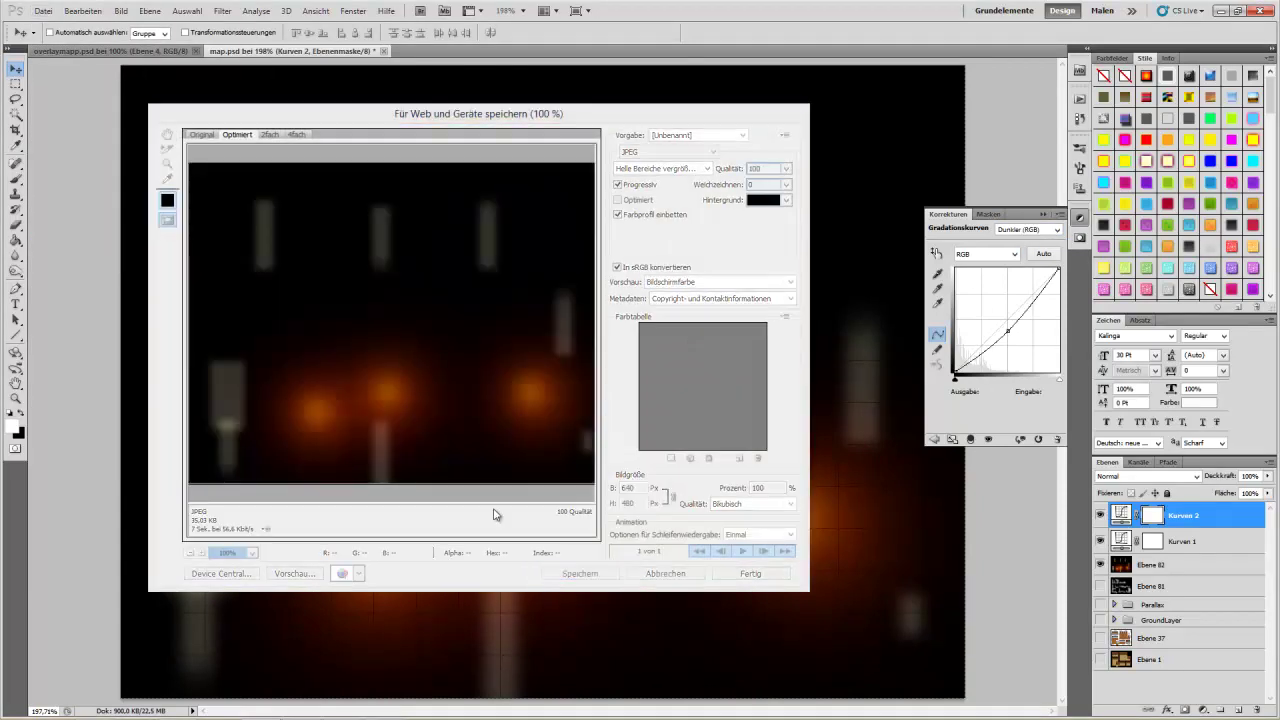
key(Return)
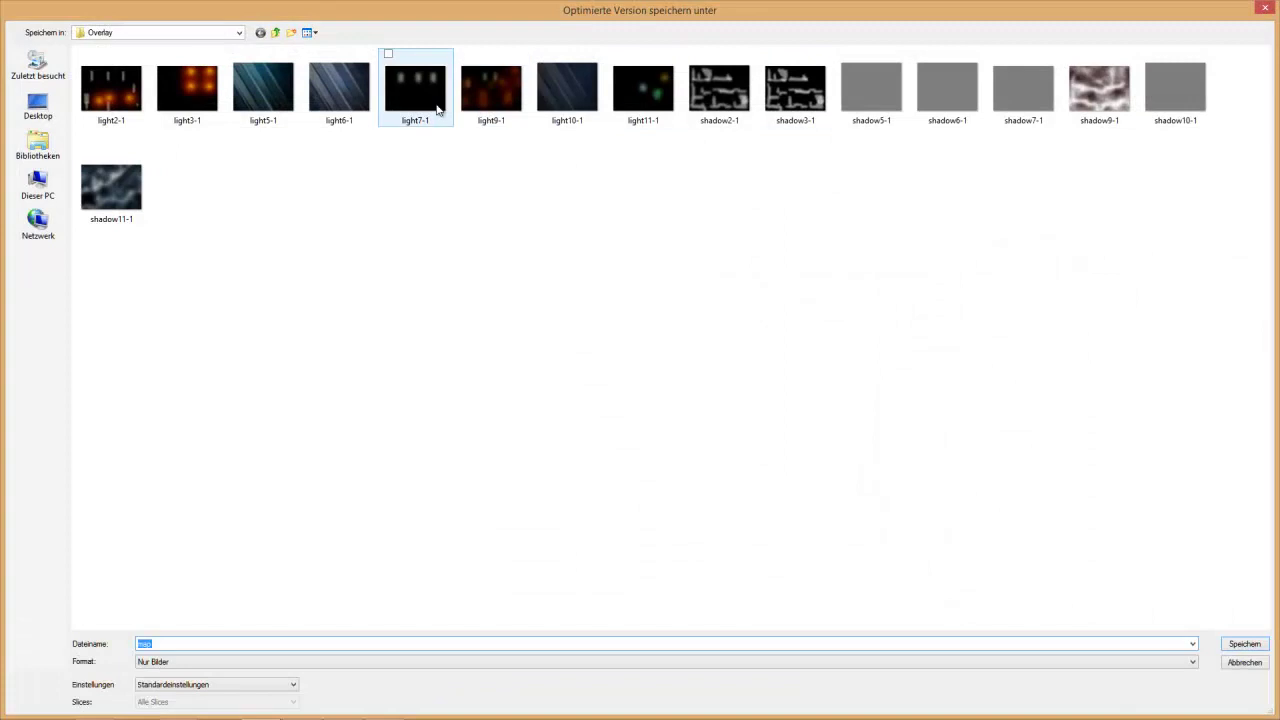
click(141, 88)
double_click(141, 88)
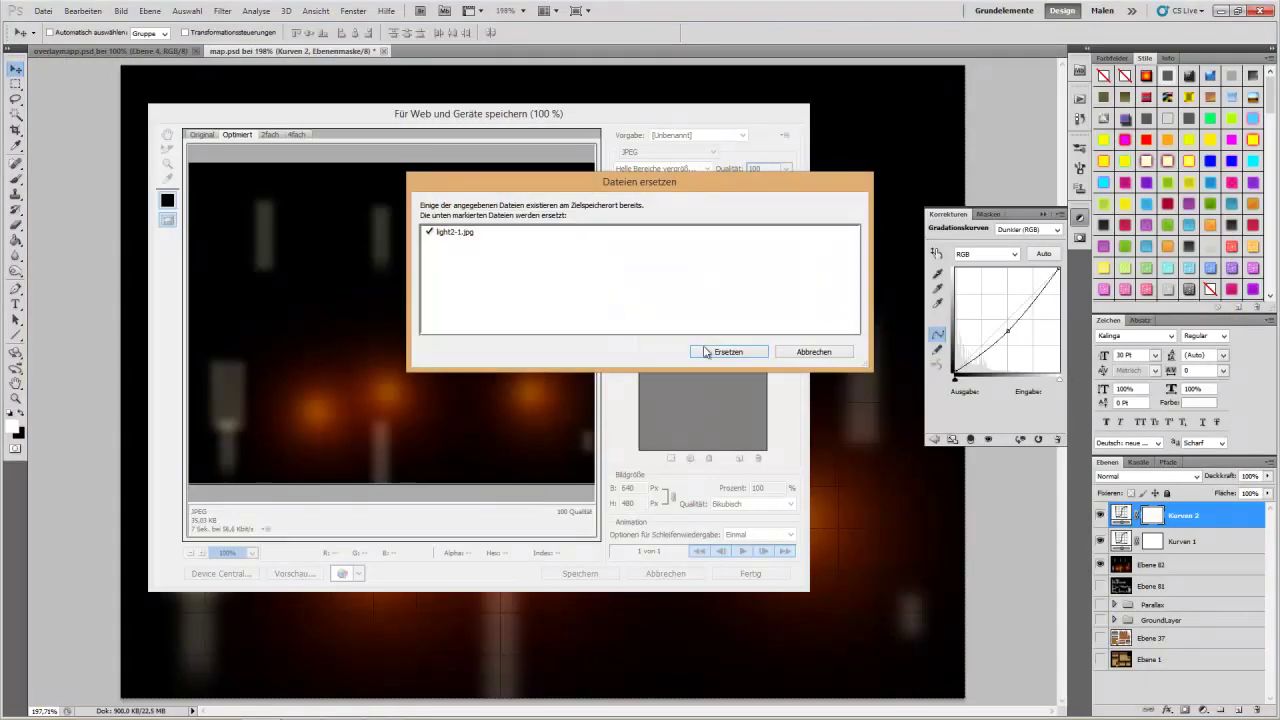
click(707, 349)
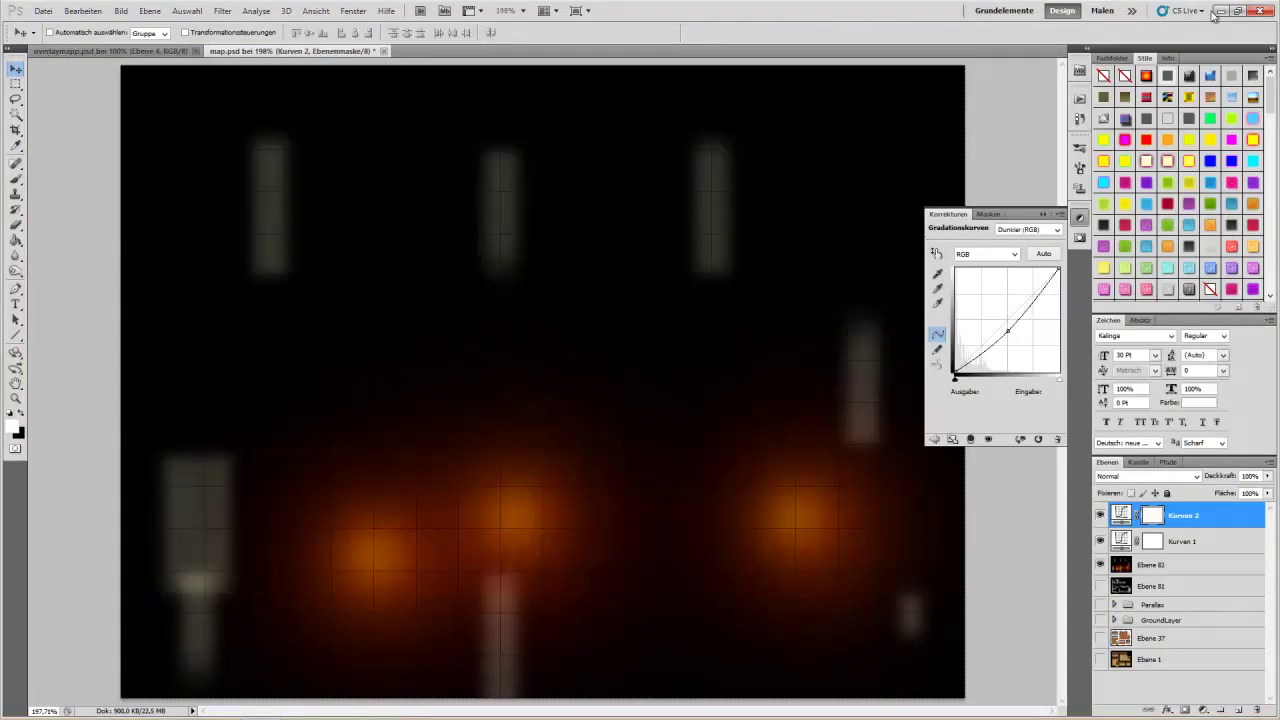
click(1218, 11)
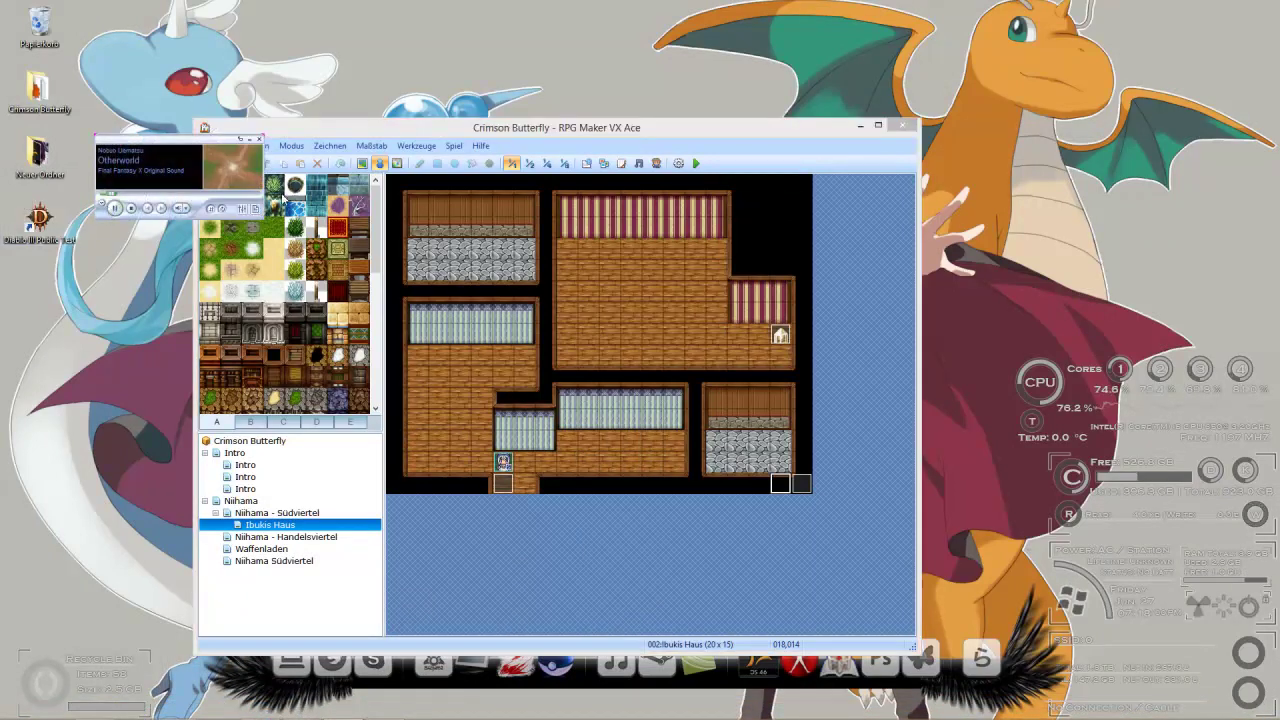
Step: Playtest a new game to check the darker orange lighting, then close the test
click(696, 165)
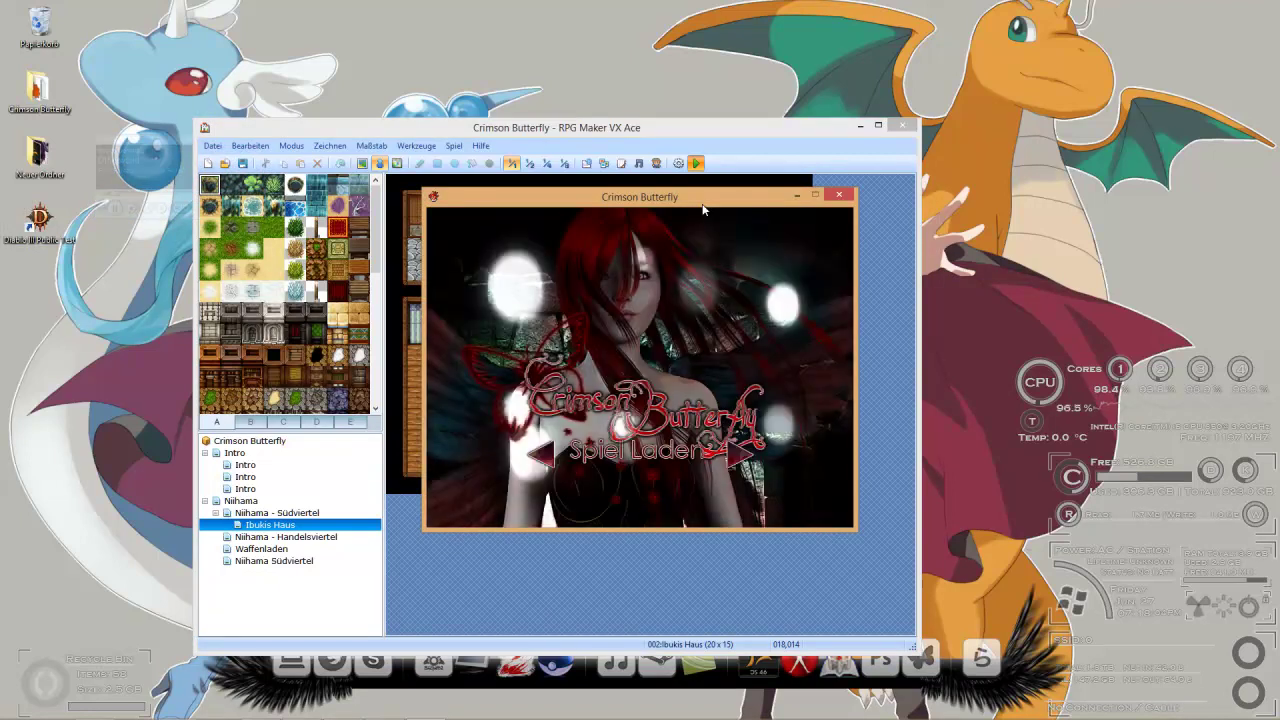
key(Return)
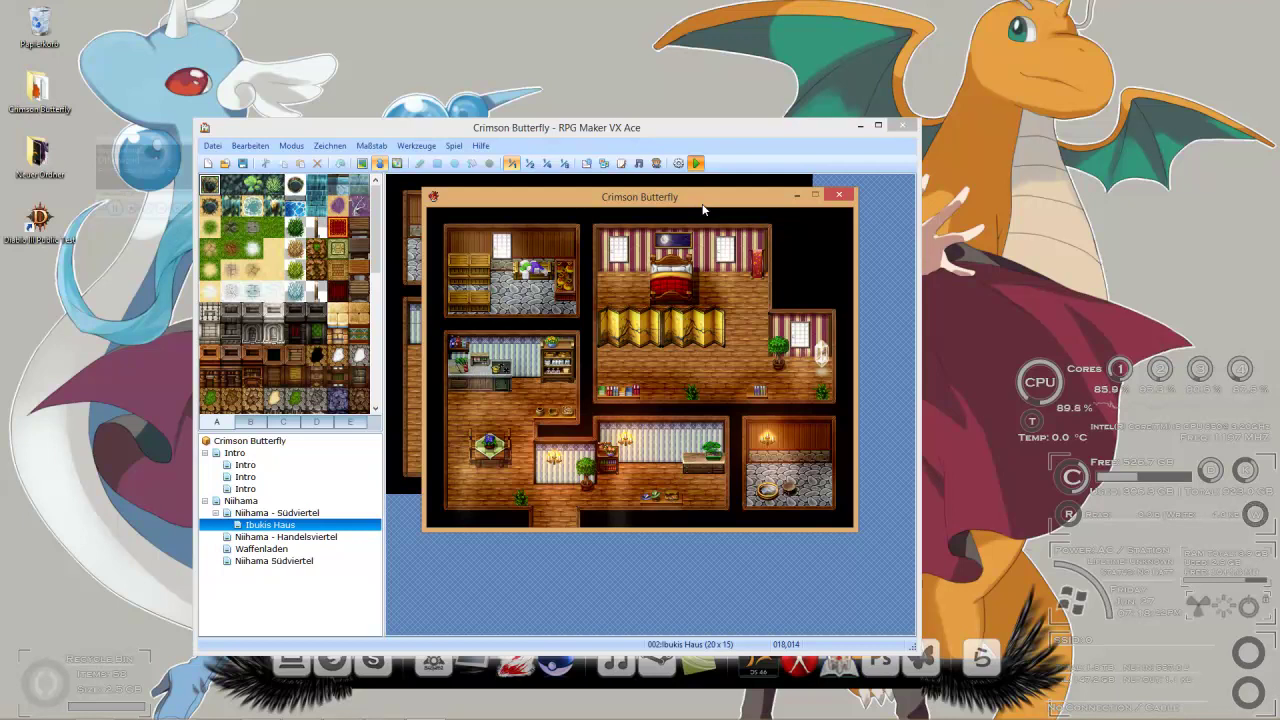
click(838, 194)
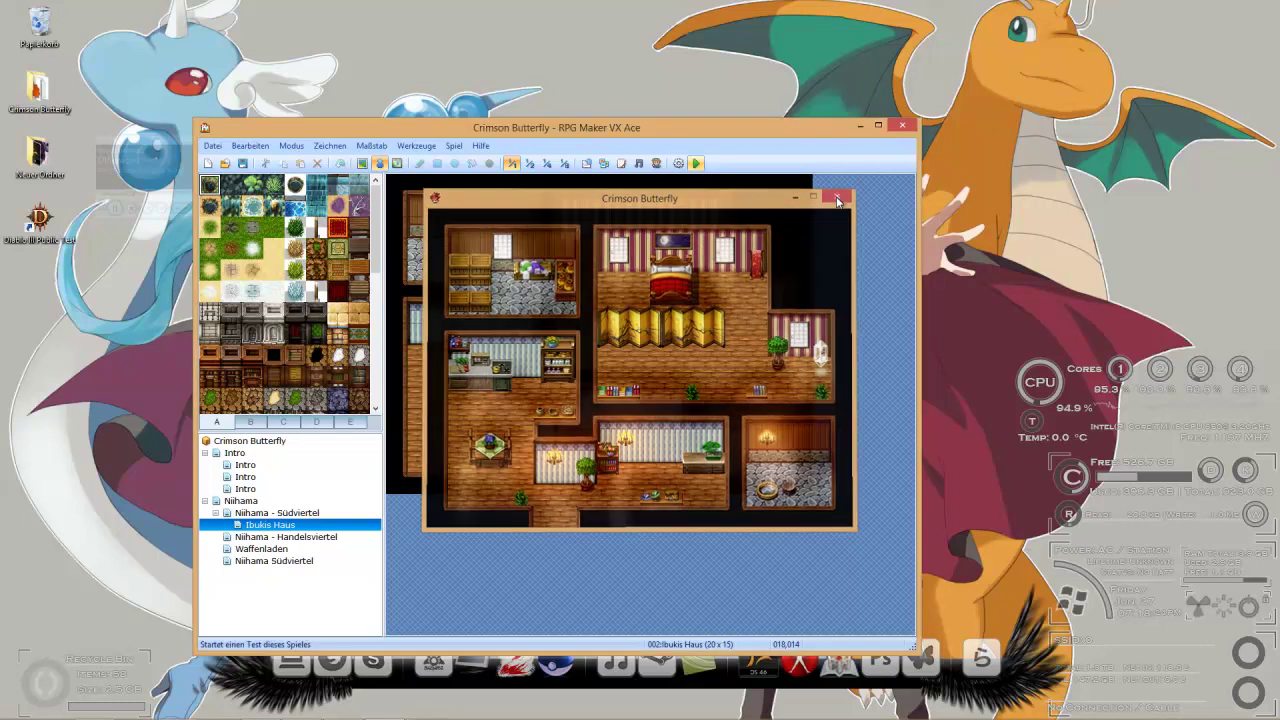
click(276, 712)
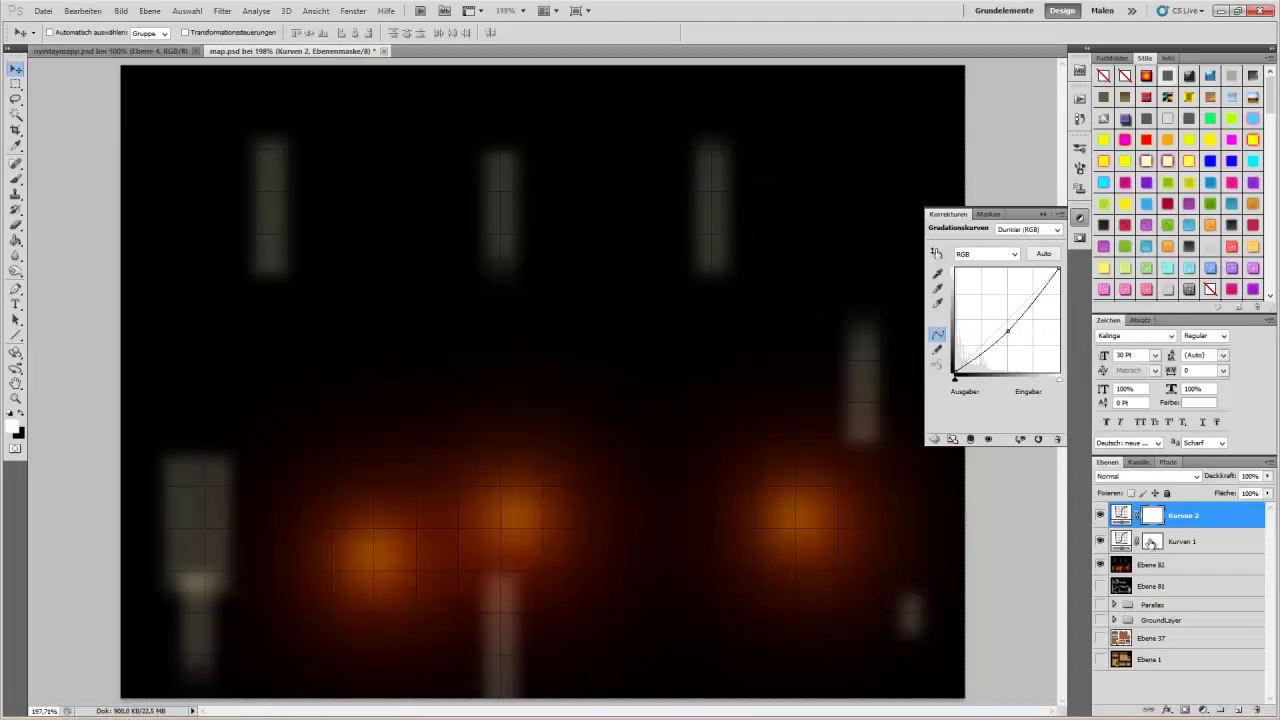
Step: Delete Kurven 2, re-export over light2-1.jpg, and start an RPG Maker playtest
click(1055, 440)
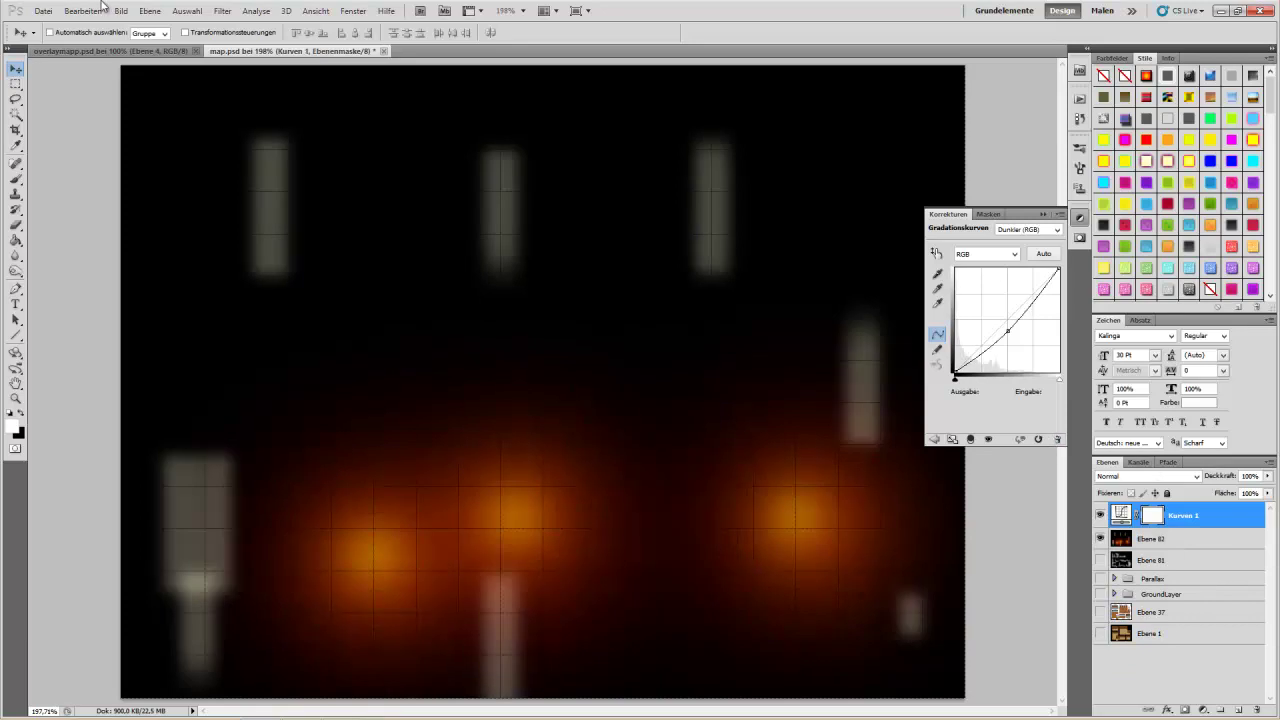
click(43, 11)
click(150, 237)
click(589, 575)
double_click(122, 93)
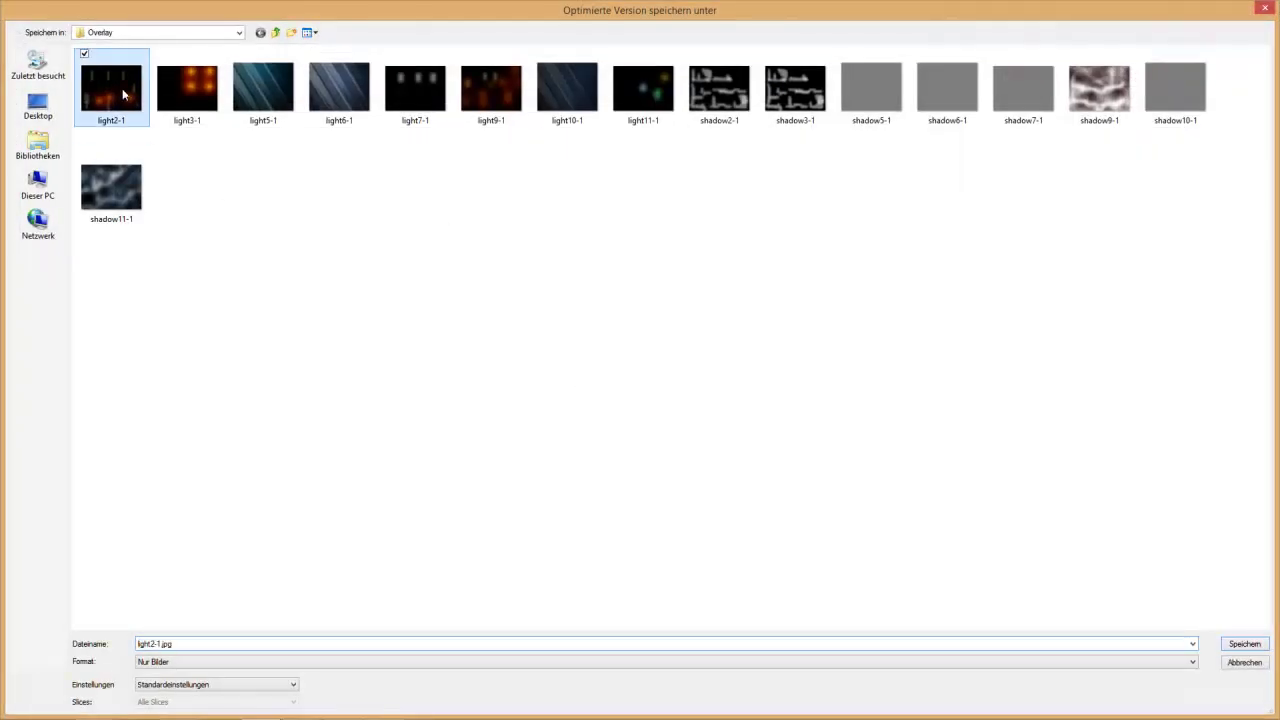
click(728, 352)
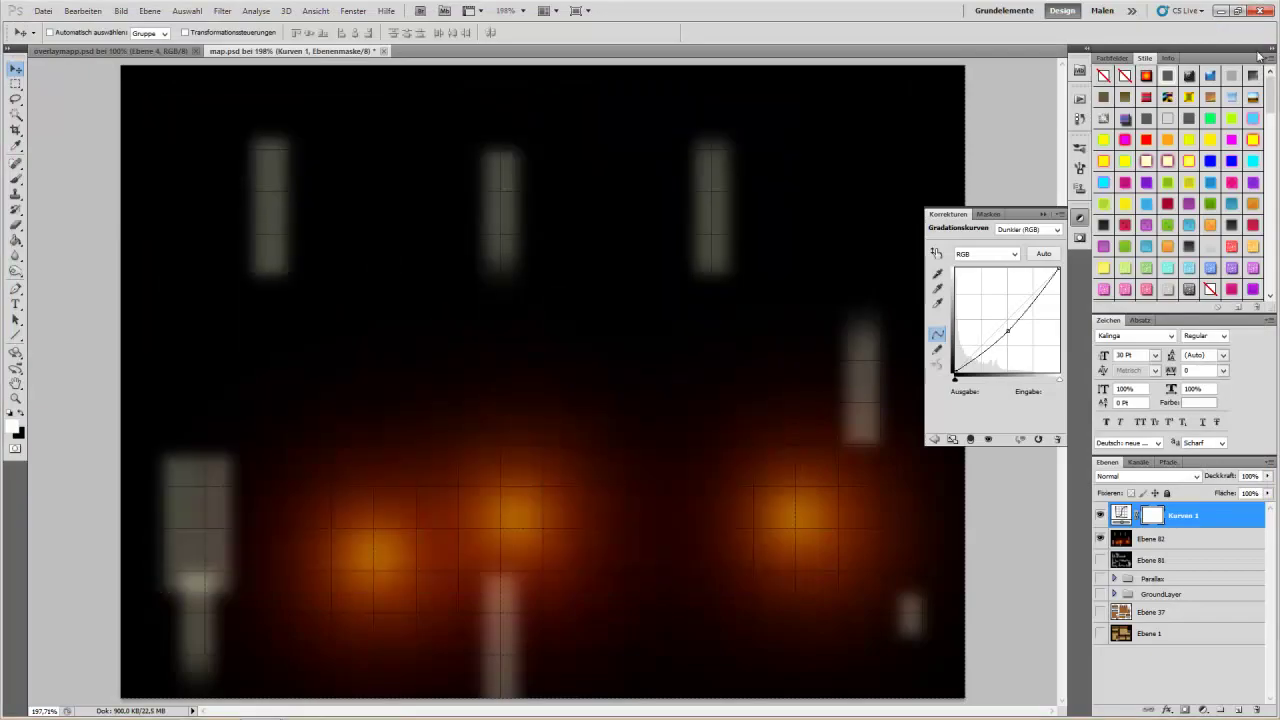
click(1216, 11)
click(696, 163)
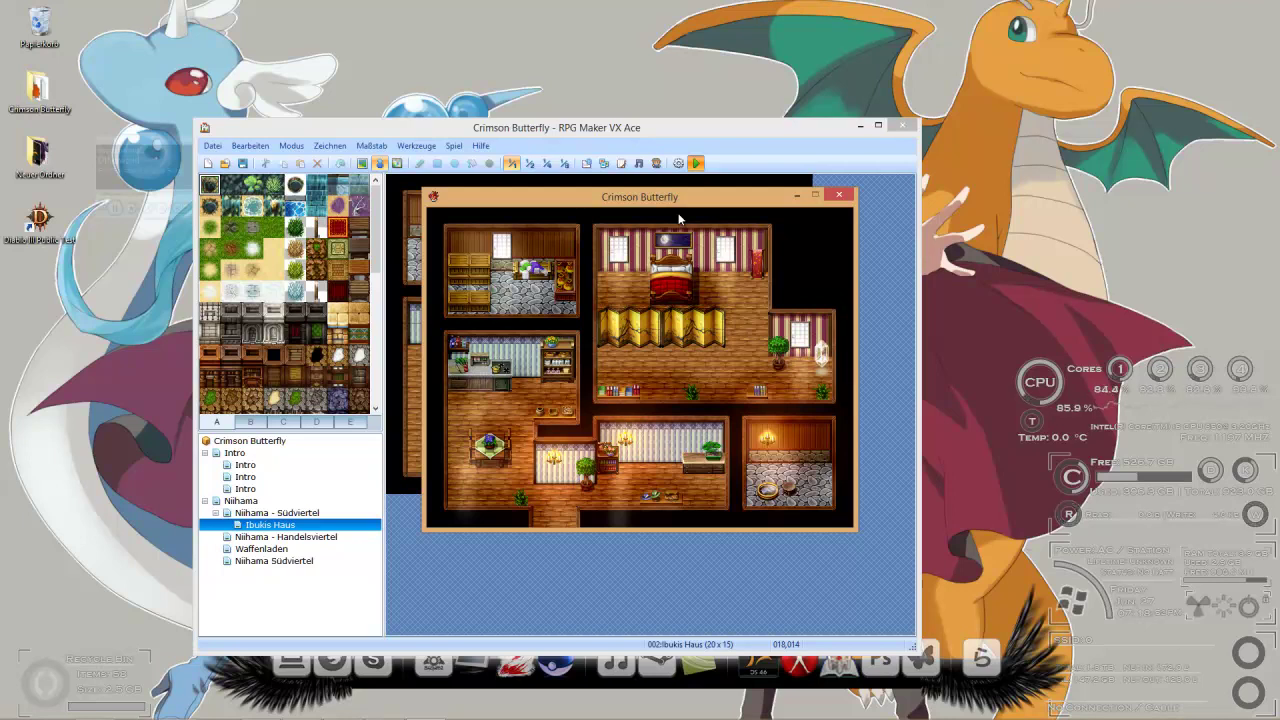
Step: Close the playtest with Alt+F4 and minimize RPG Maker
key(alt+F4)
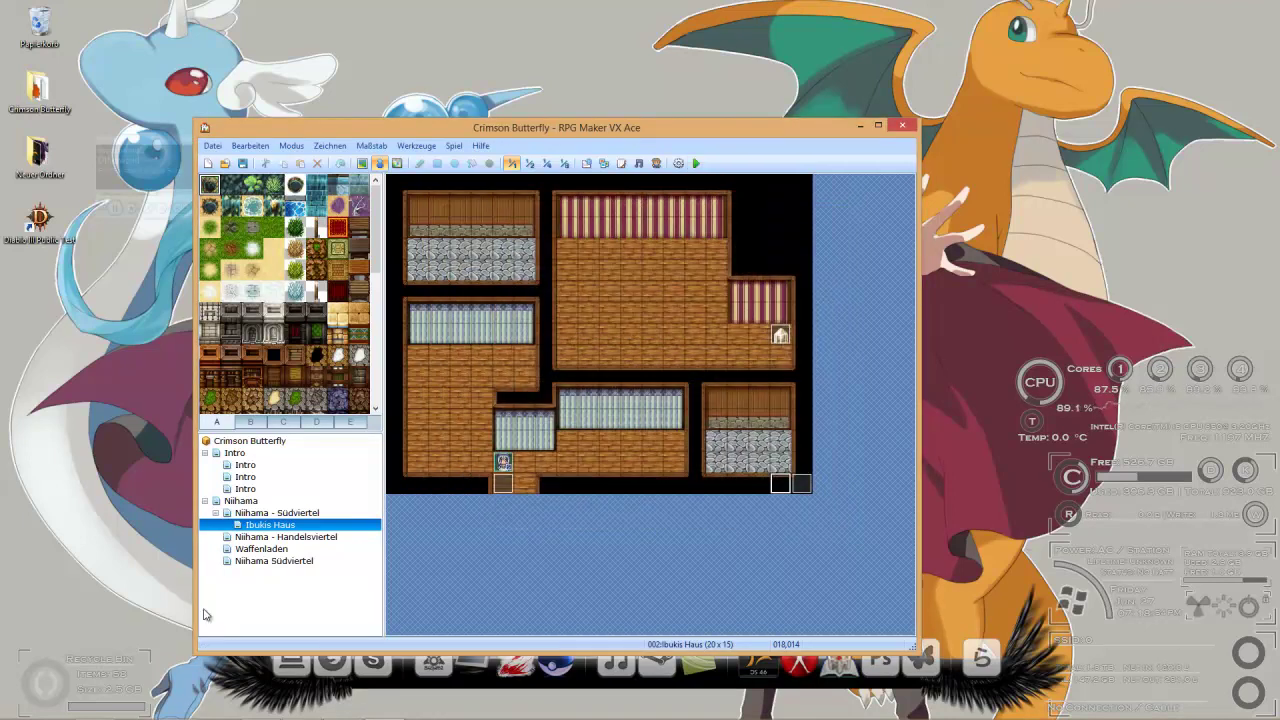
click(386, 708)
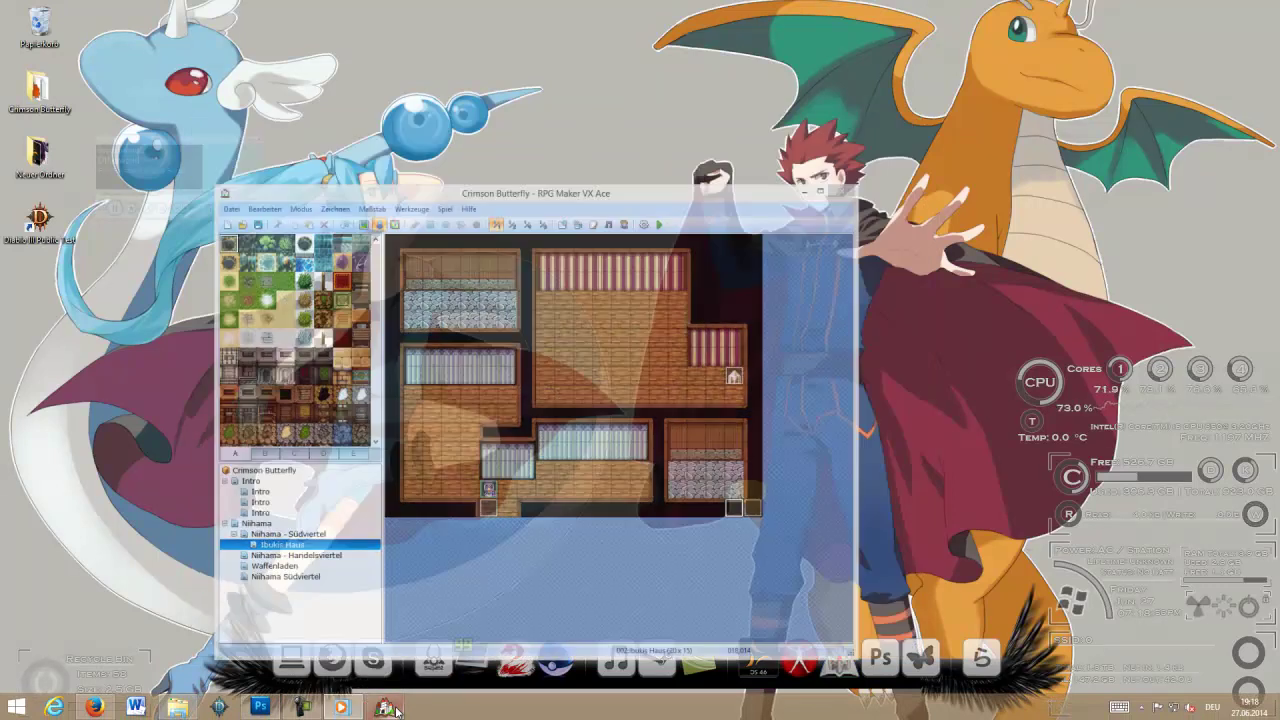
Step: Delete Kurven 1, hide Ebene 82, and show Ebene 37 and GroundLayer
click(260, 707)
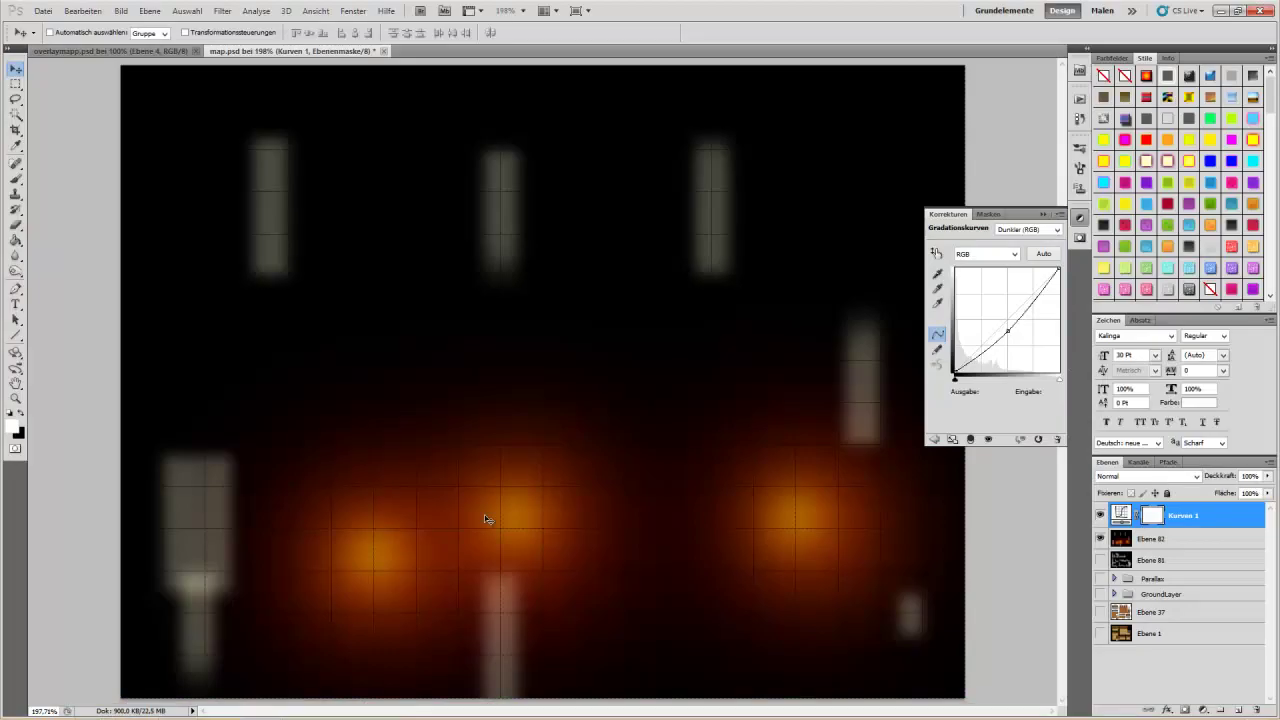
click(1057, 439)
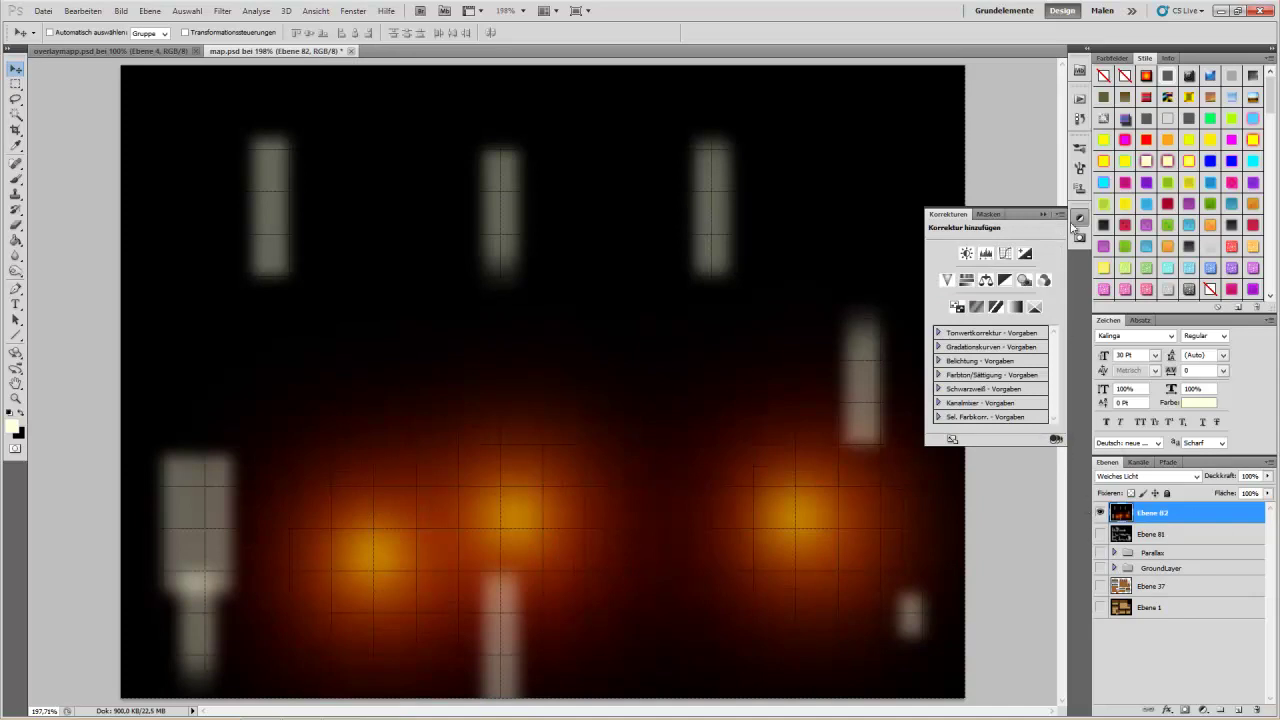
click(1073, 226)
click(1098, 514)
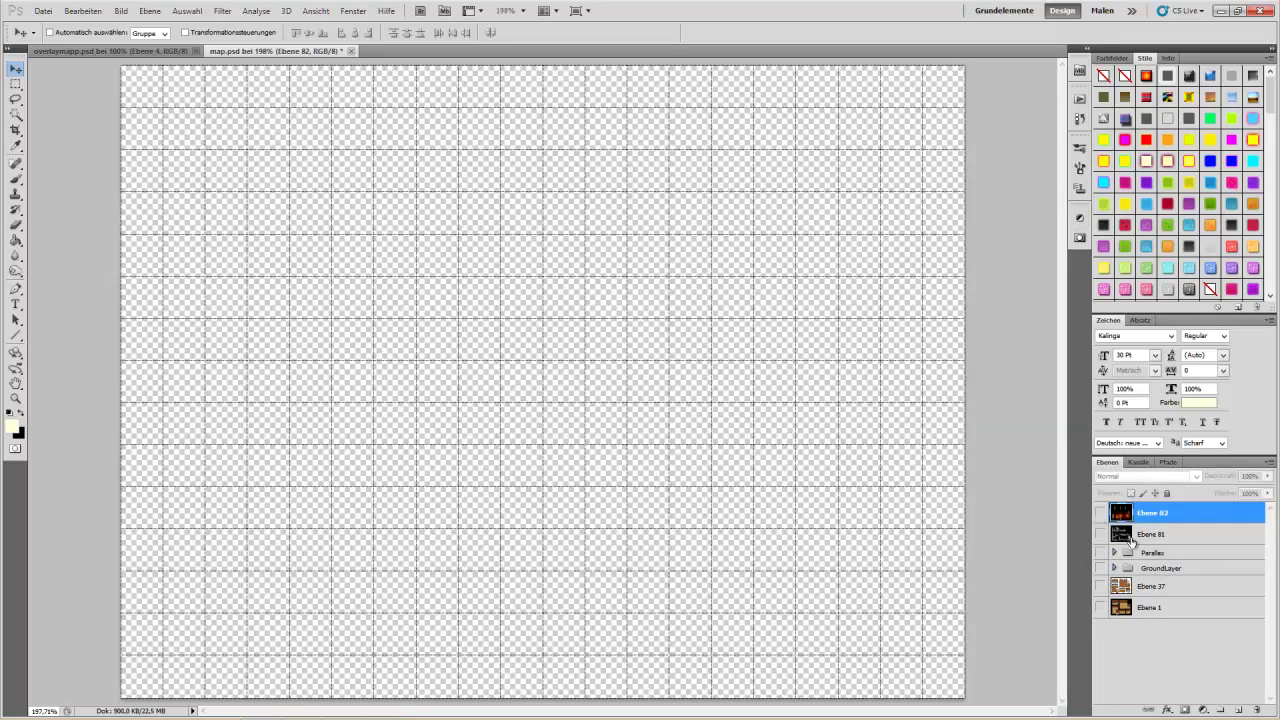
click(1100, 585)
click(1100, 568)
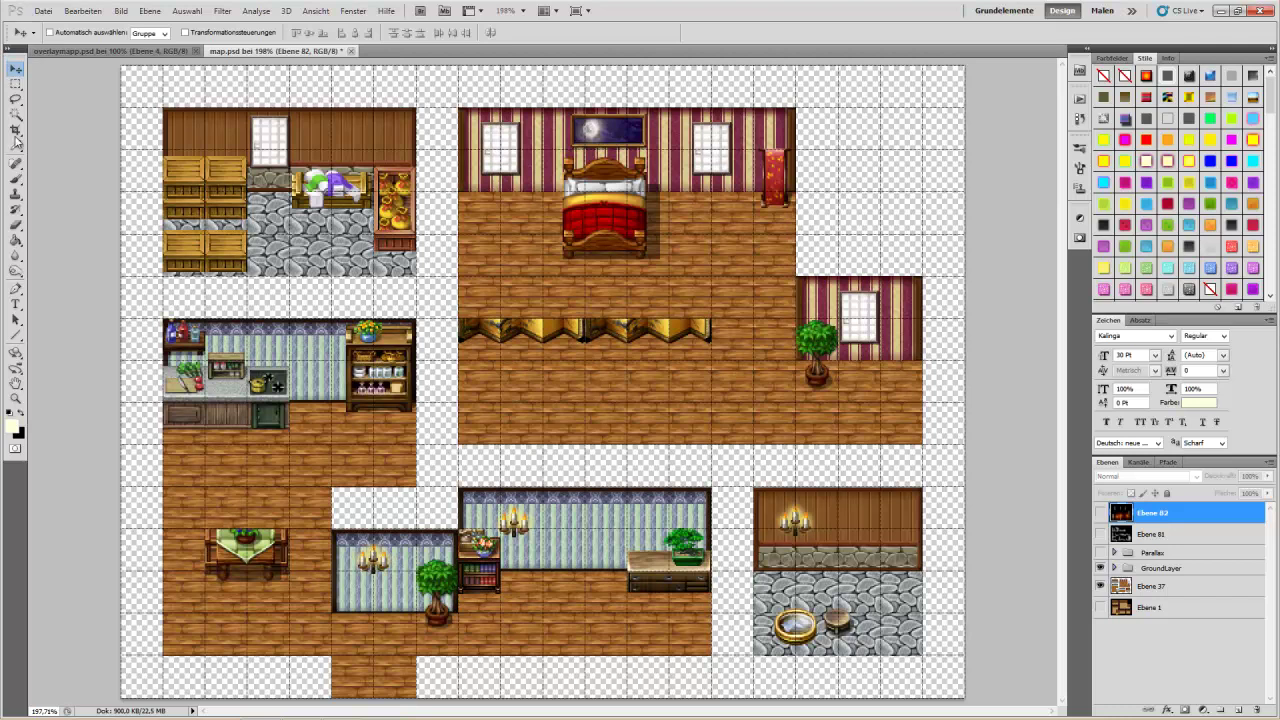
Step: Magic Wand the empty area outside the rooms and delete it from Ebene 82
click(16, 115)
click(440, 357)
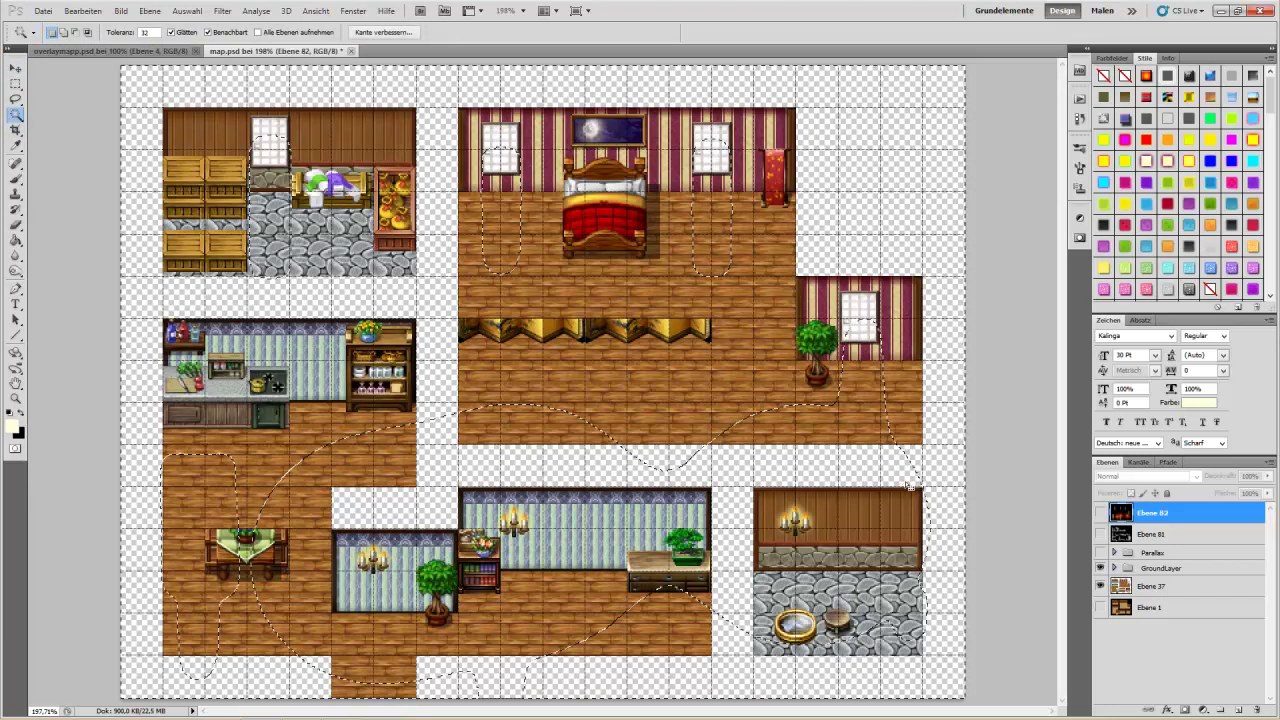
key(ctrl+d)
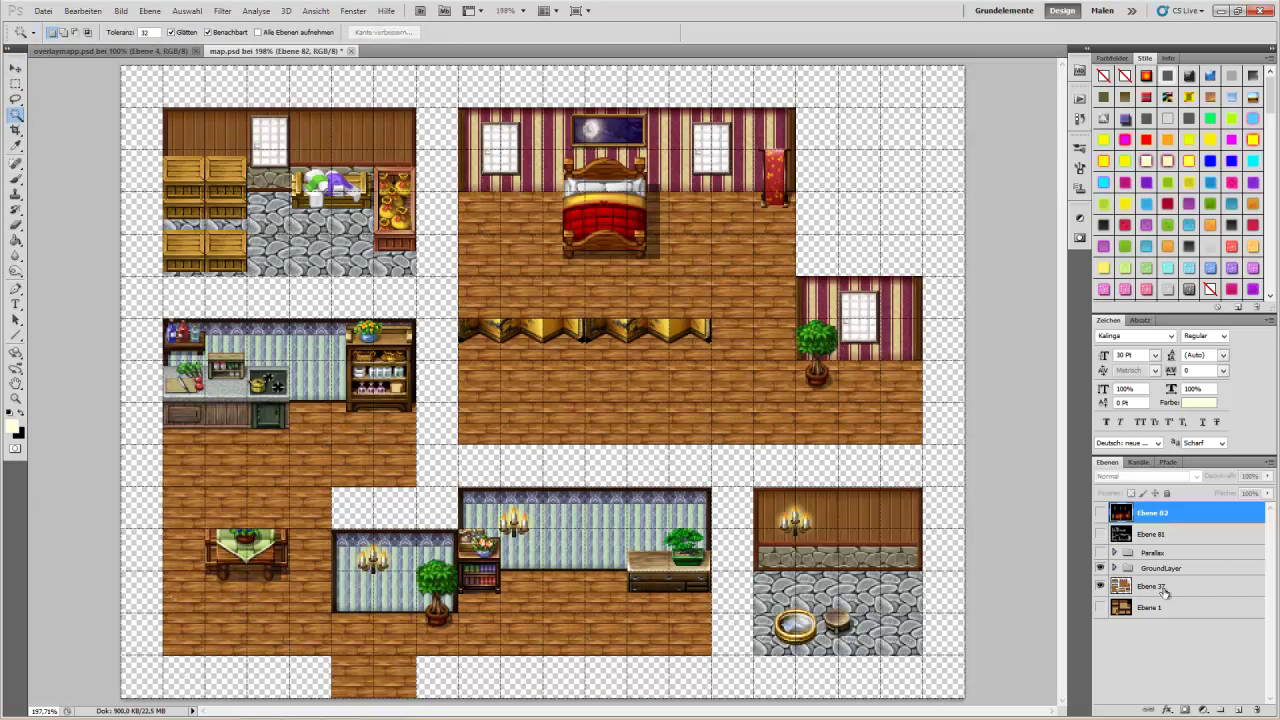
click(1160, 586)
click(440, 464)
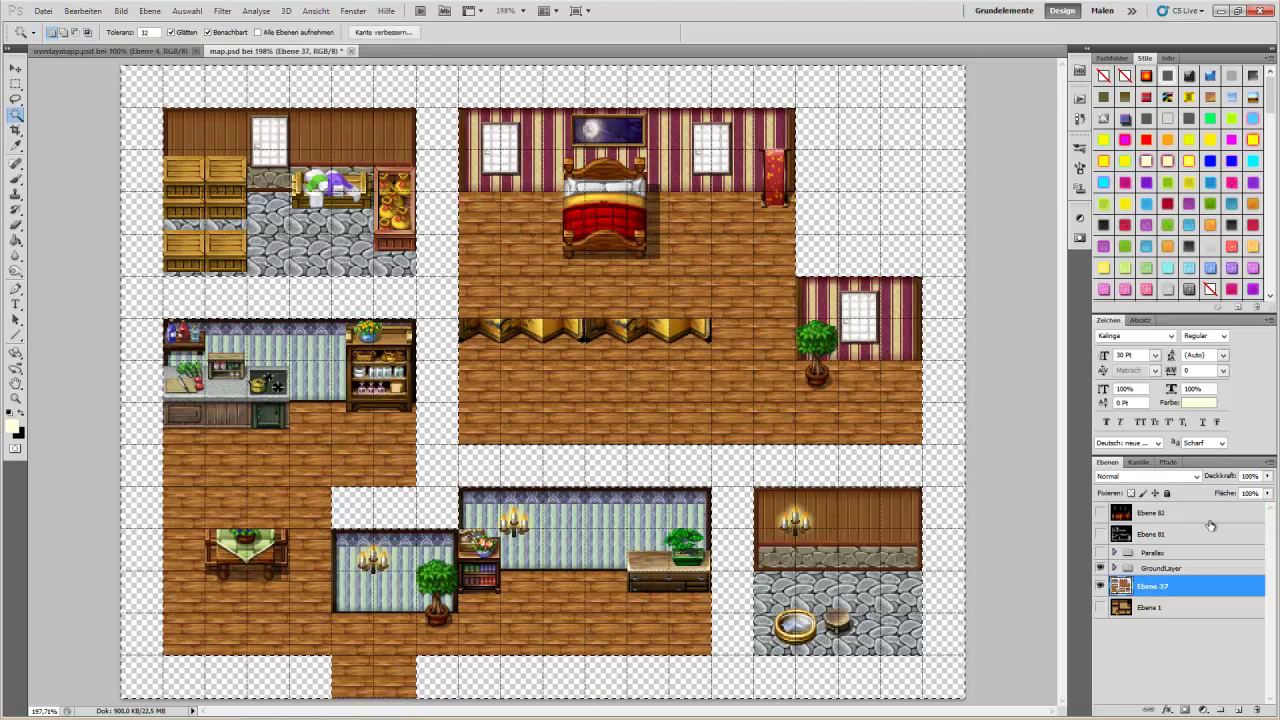
click(1152, 534)
click(1155, 512)
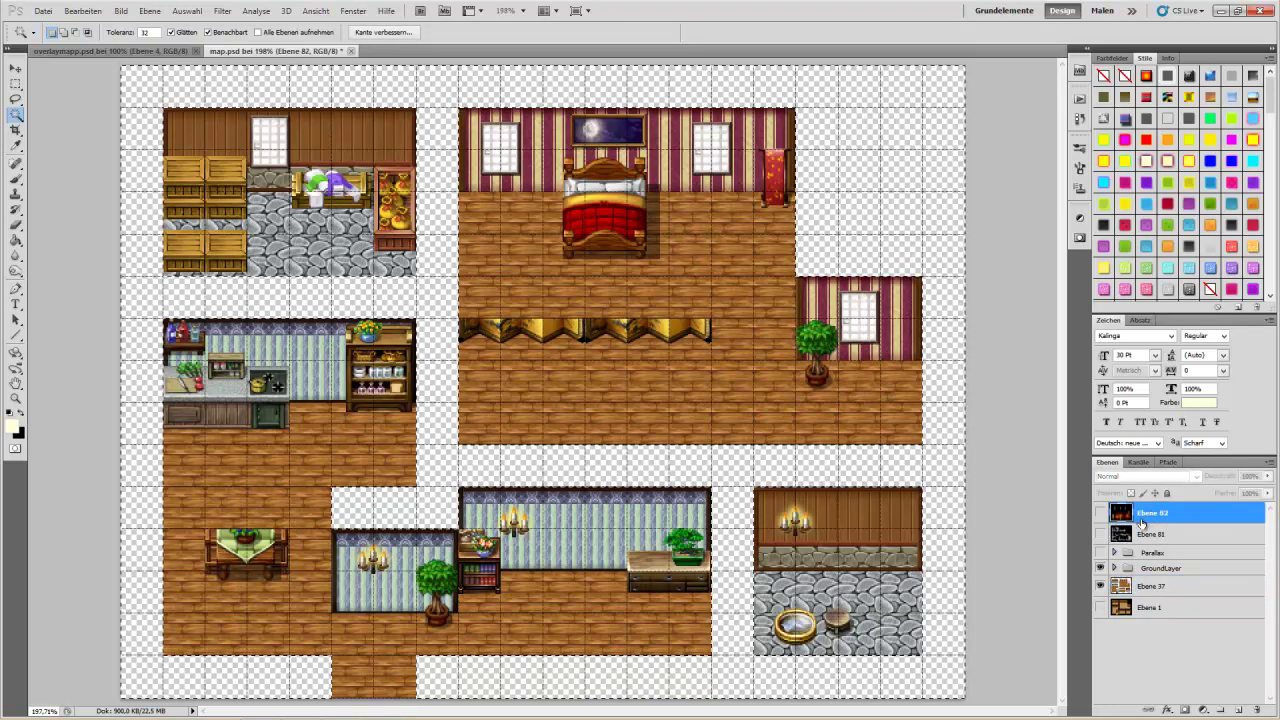
click(1100, 512)
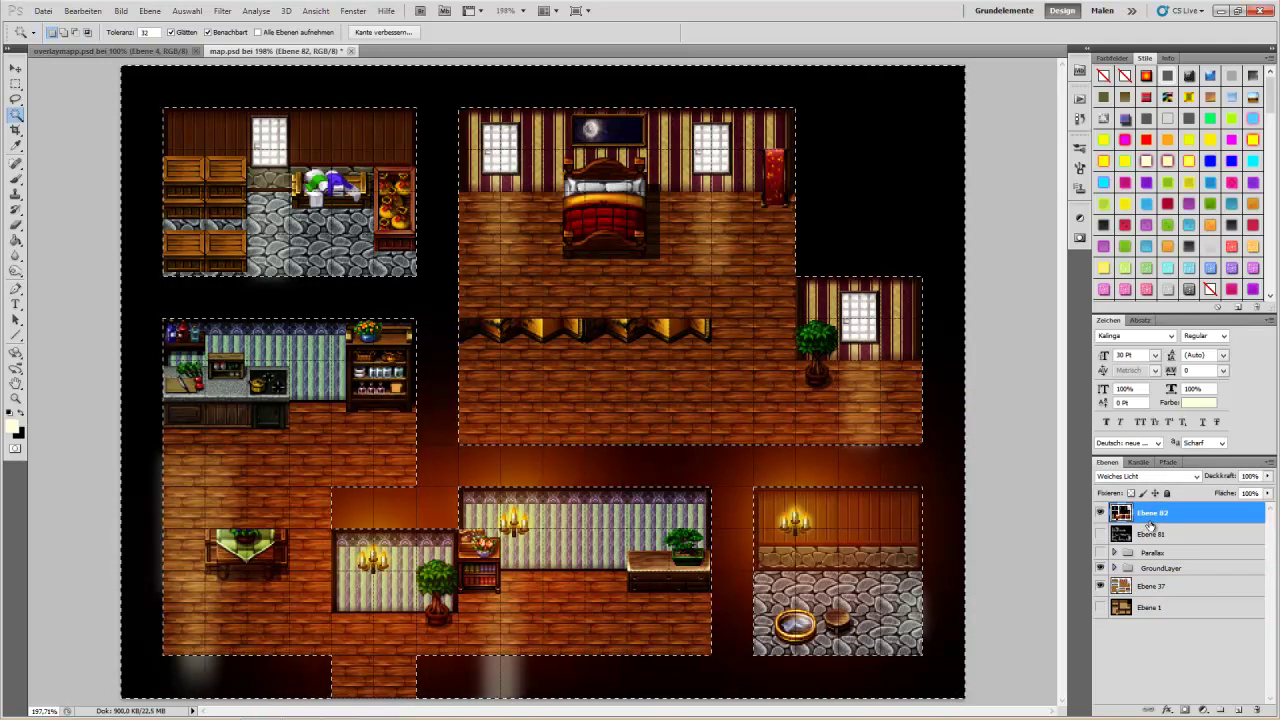
key(Delete)
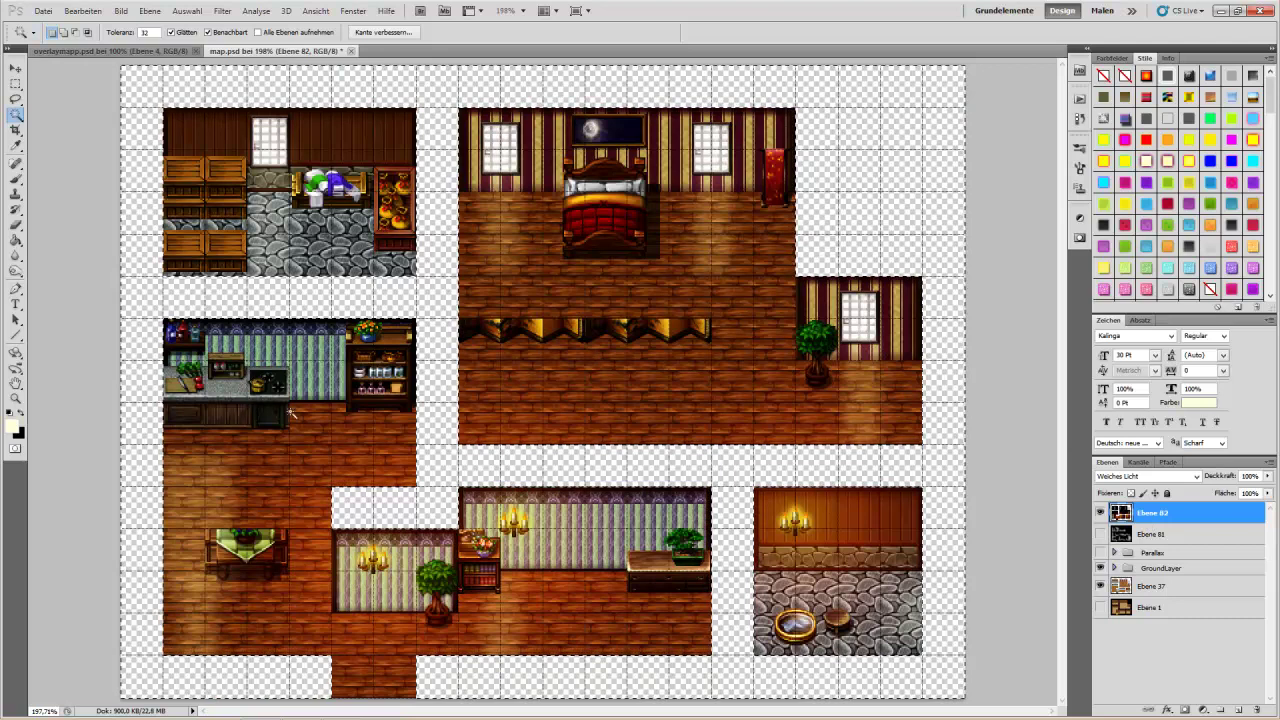
key(ctrl+d)
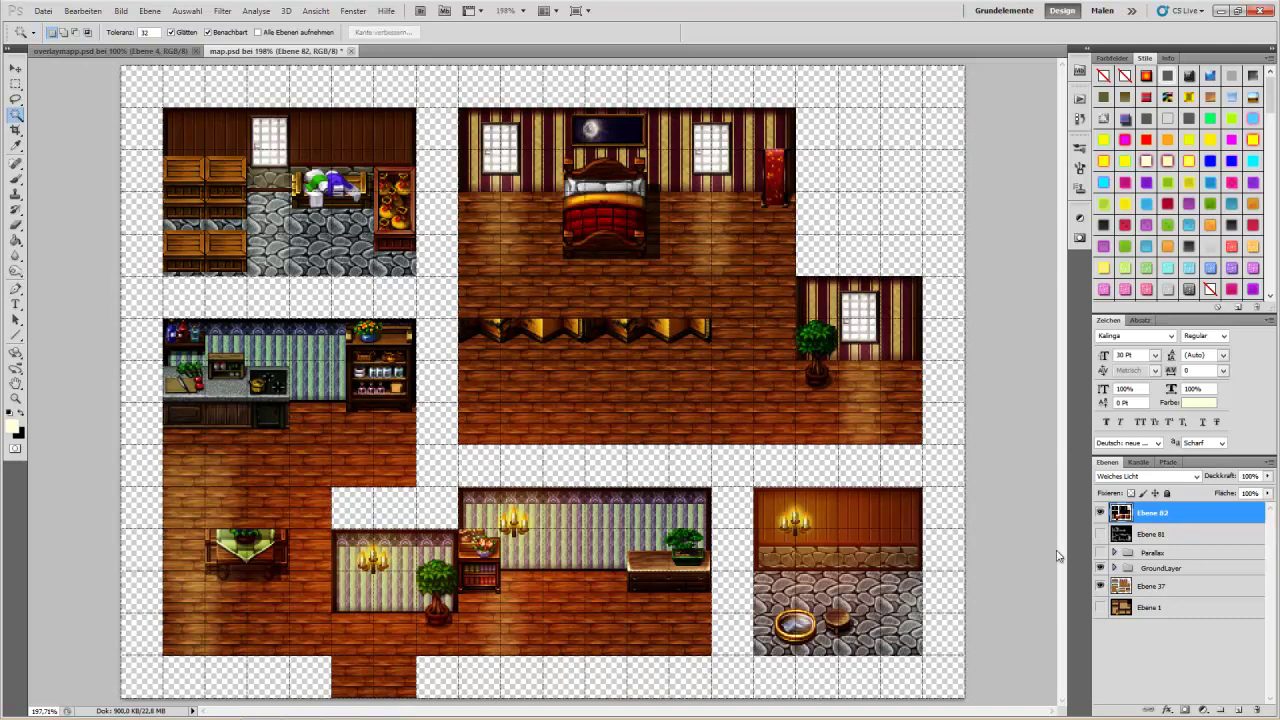
Step: Show Ebene 1 room borders and hide Ebene 37 and GroundLayer
click(1101, 607)
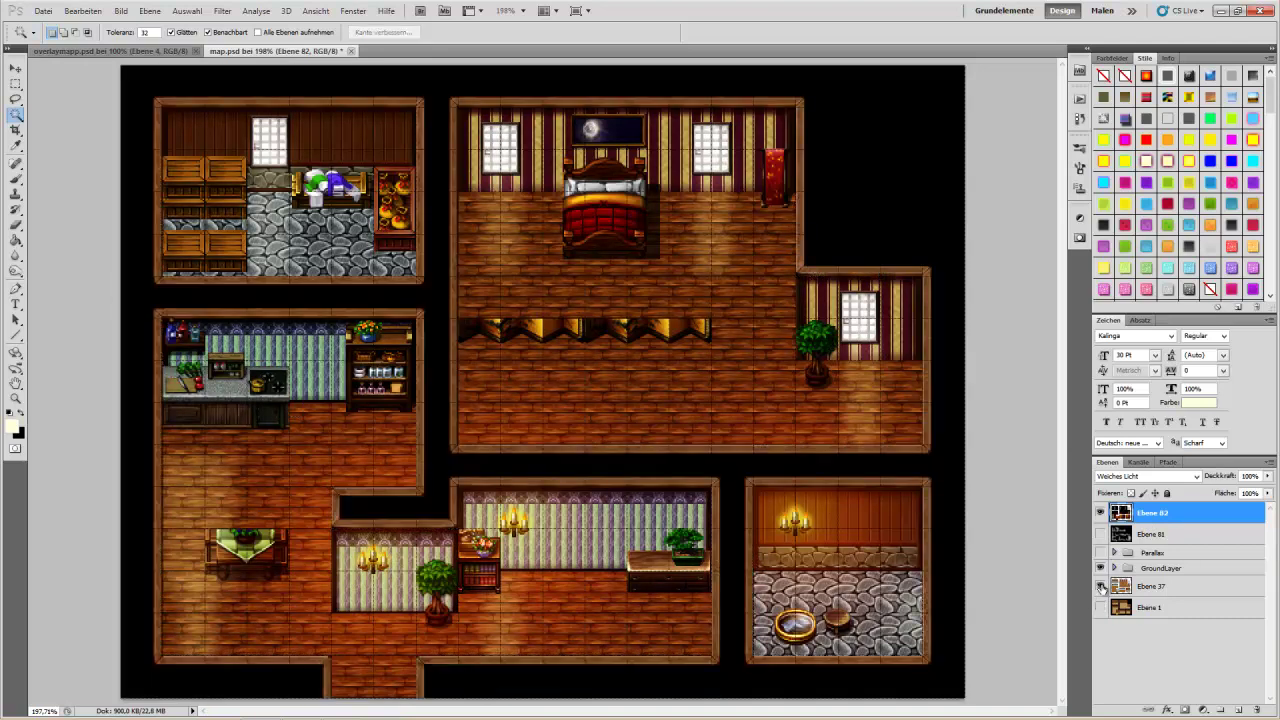
click(1101, 587)
alt+click(1101, 513)
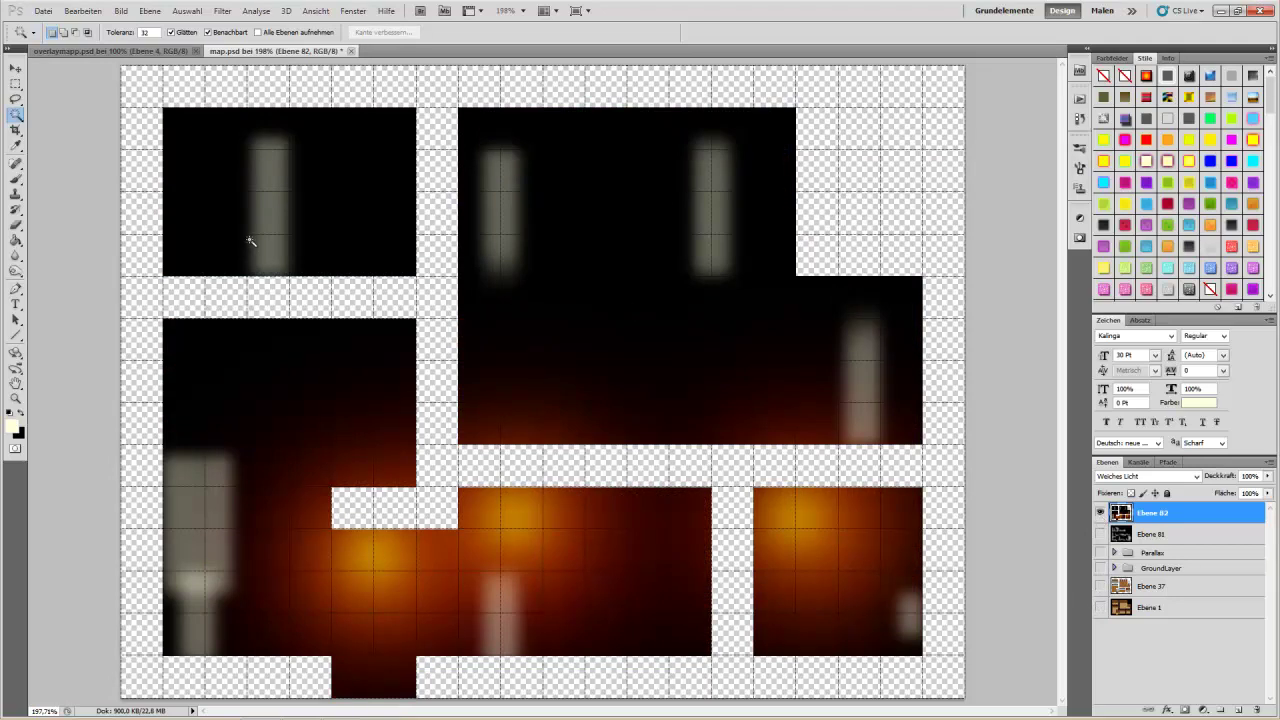
Step: Add a new layer Ebene 83 above Ebene 81 and fill it black
click(1180, 535)
click(1241, 711)
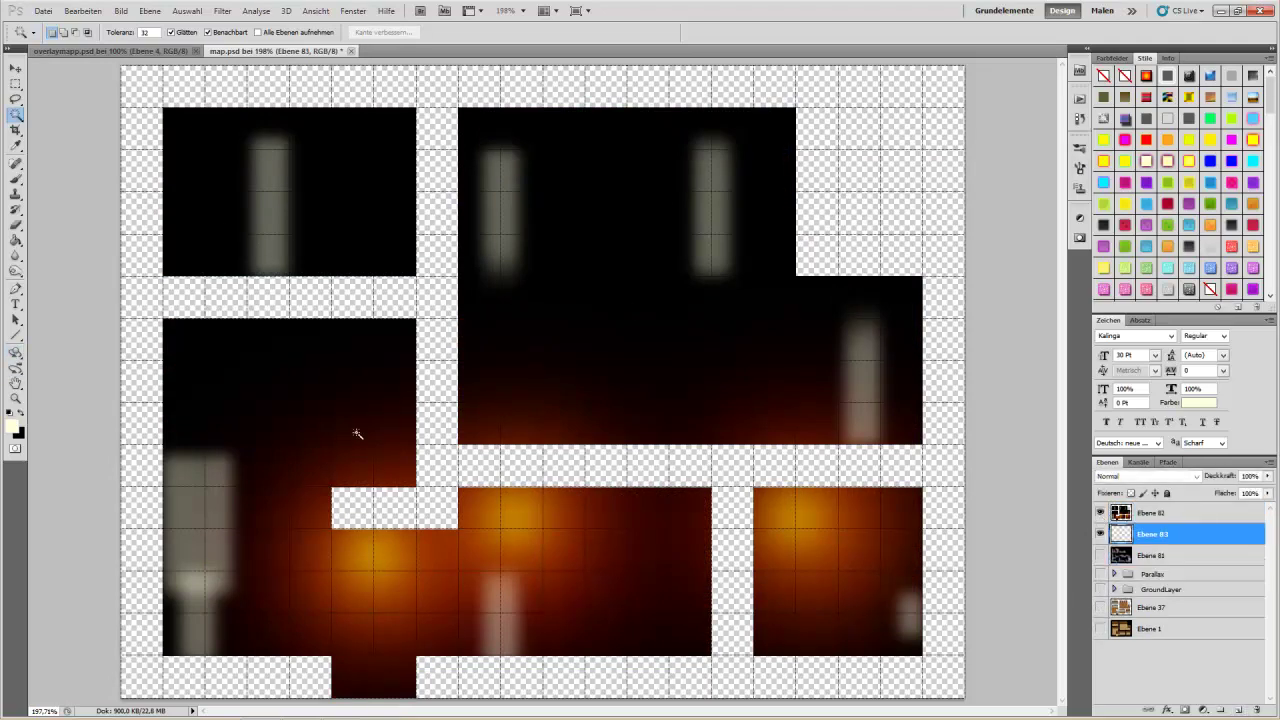
click(18, 413)
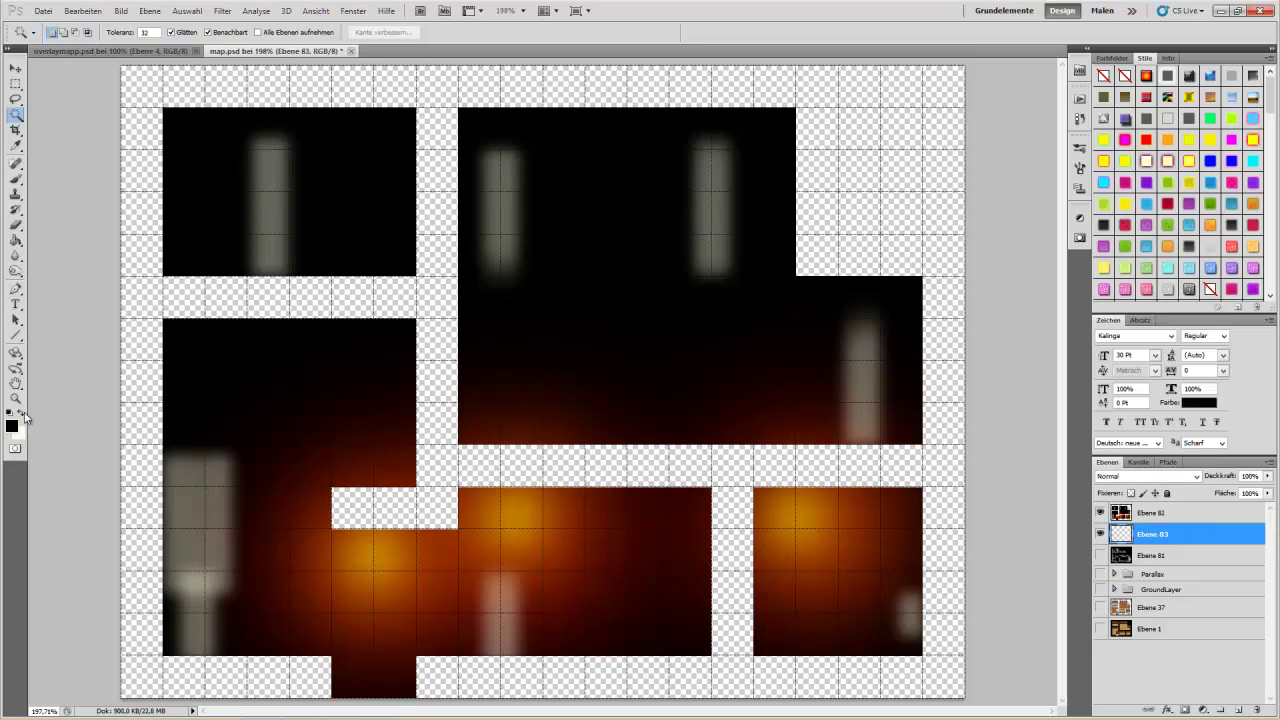
click(16, 241)
click(437, 319)
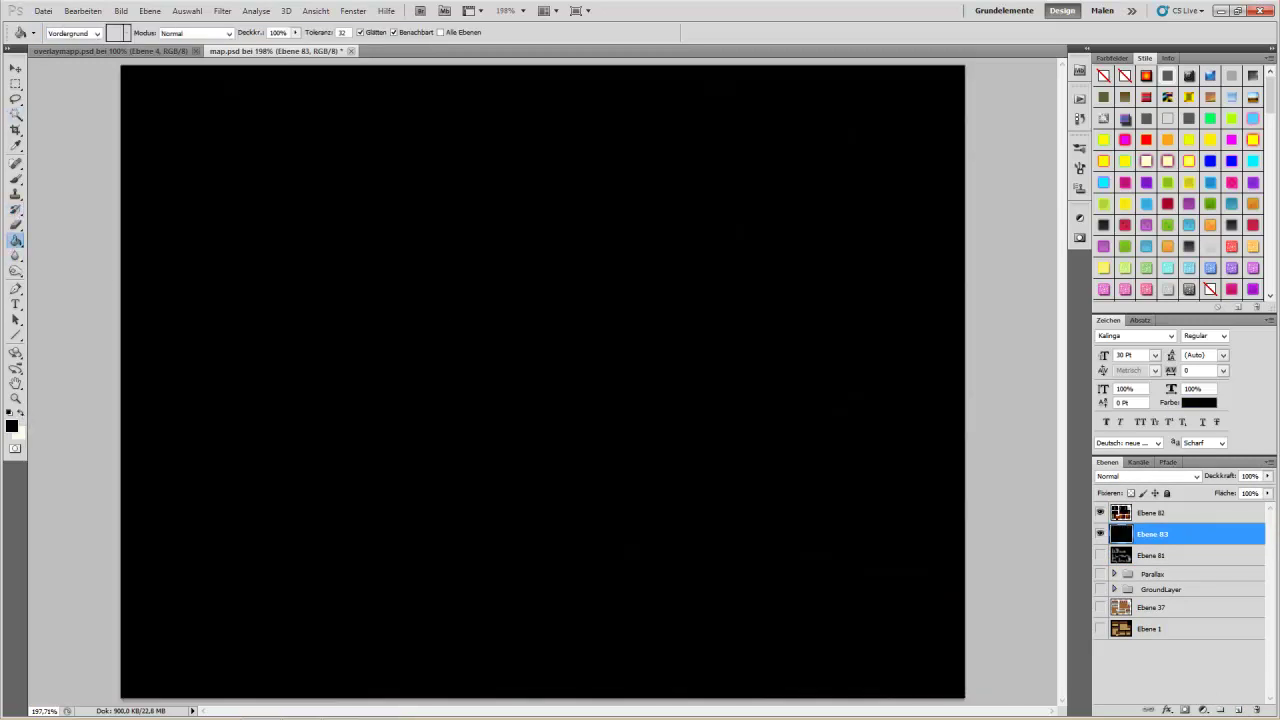
Step: Set the light layer Ebene 82's blend mode to Normal
click(1179, 517)
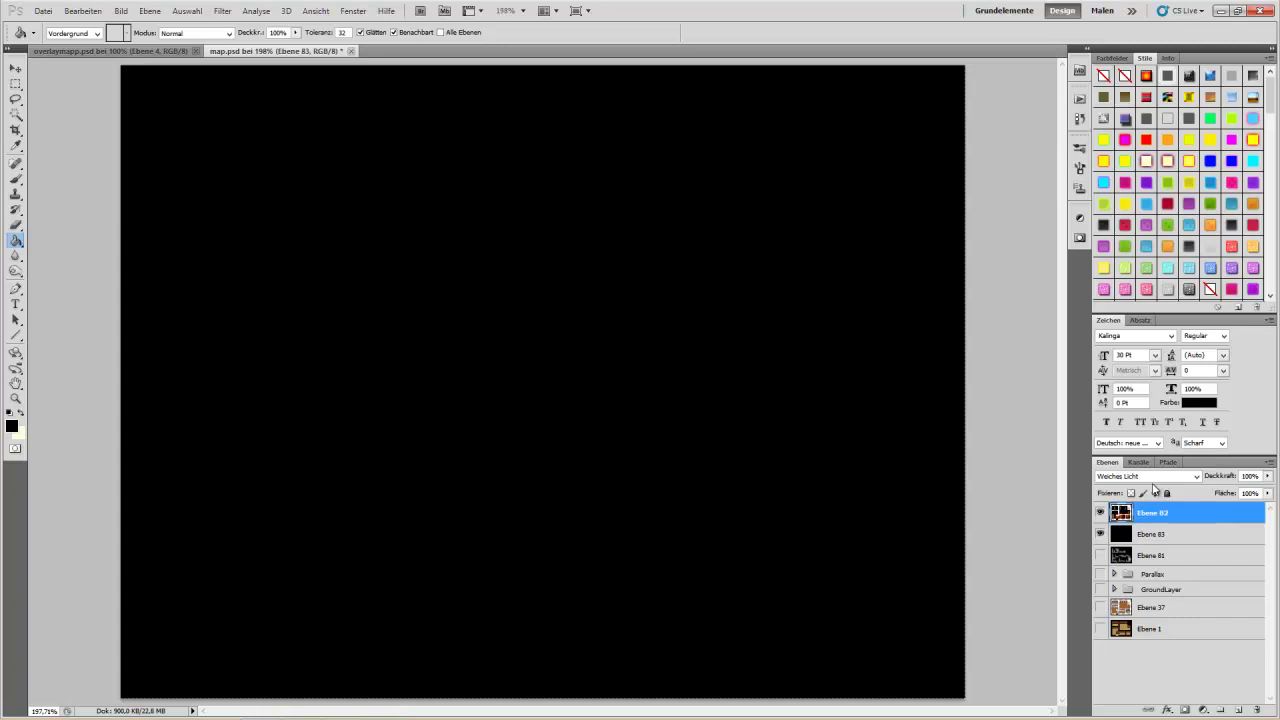
click(1152, 480)
click(1118, 133)
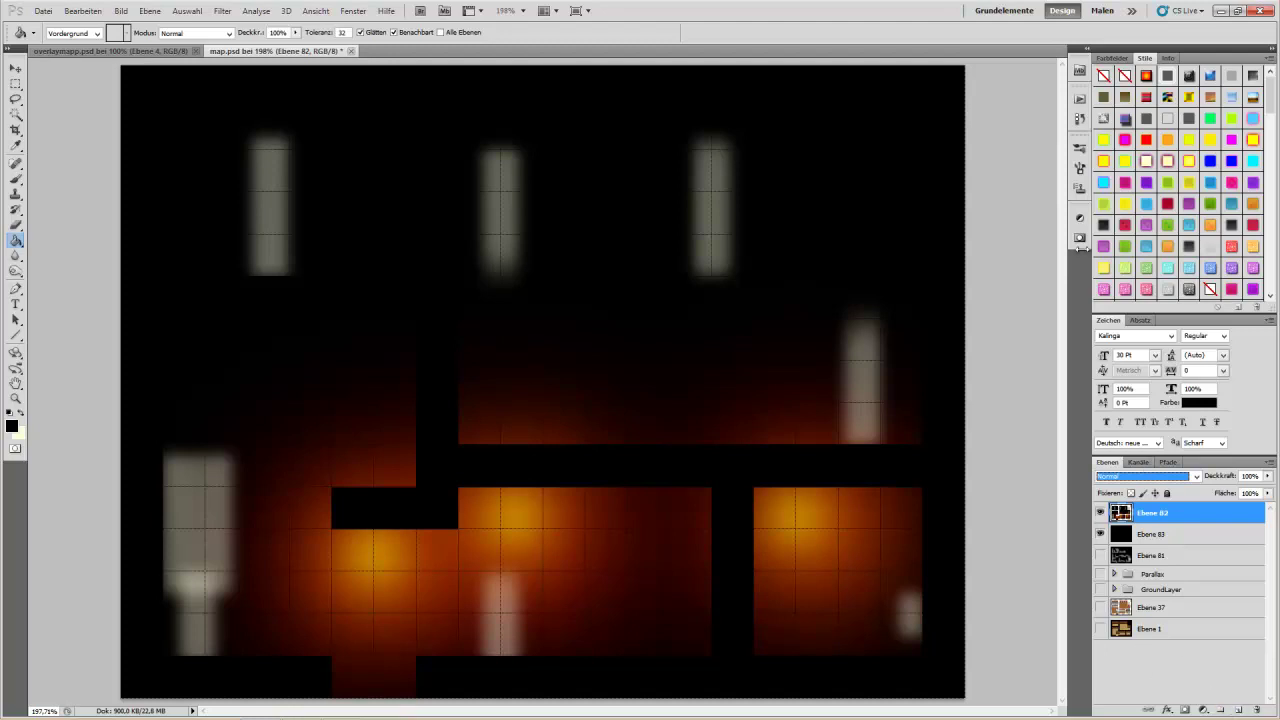
Step: Add a Curves adjustment layer using the Dunkler (RGB) preset to darken the light map
click(1078, 218)
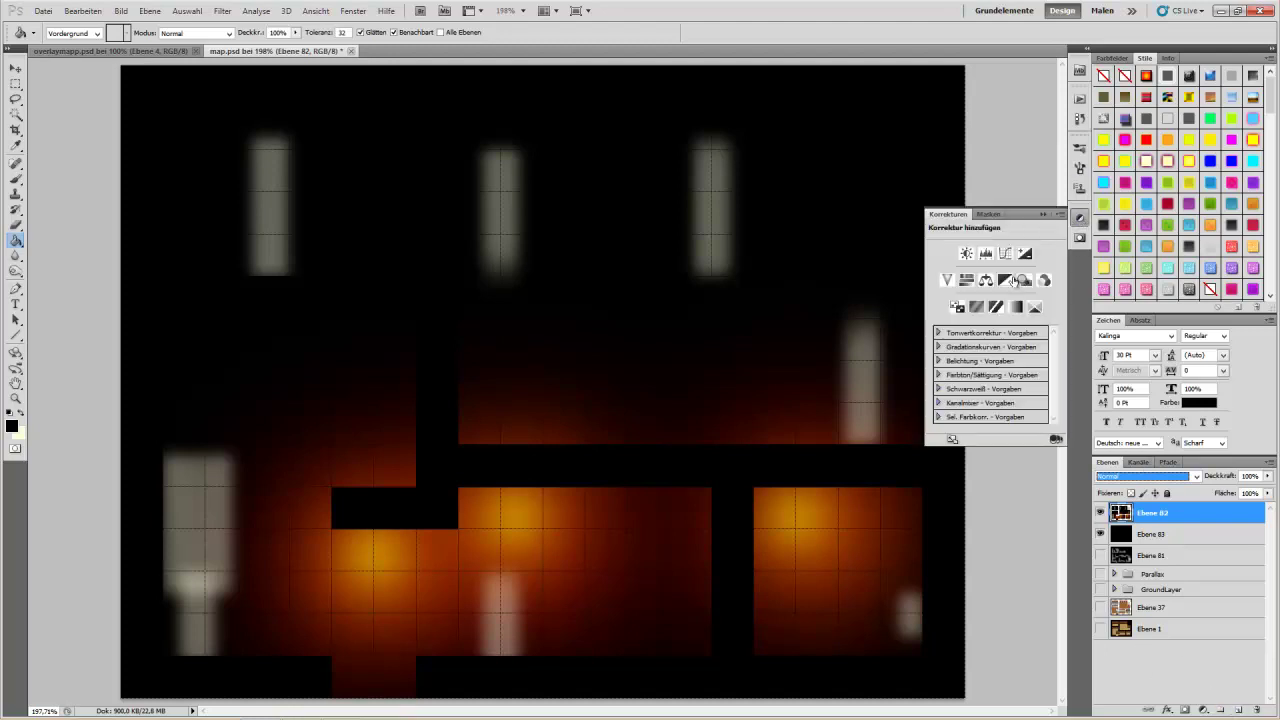
click(1014, 281)
click(1012, 230)
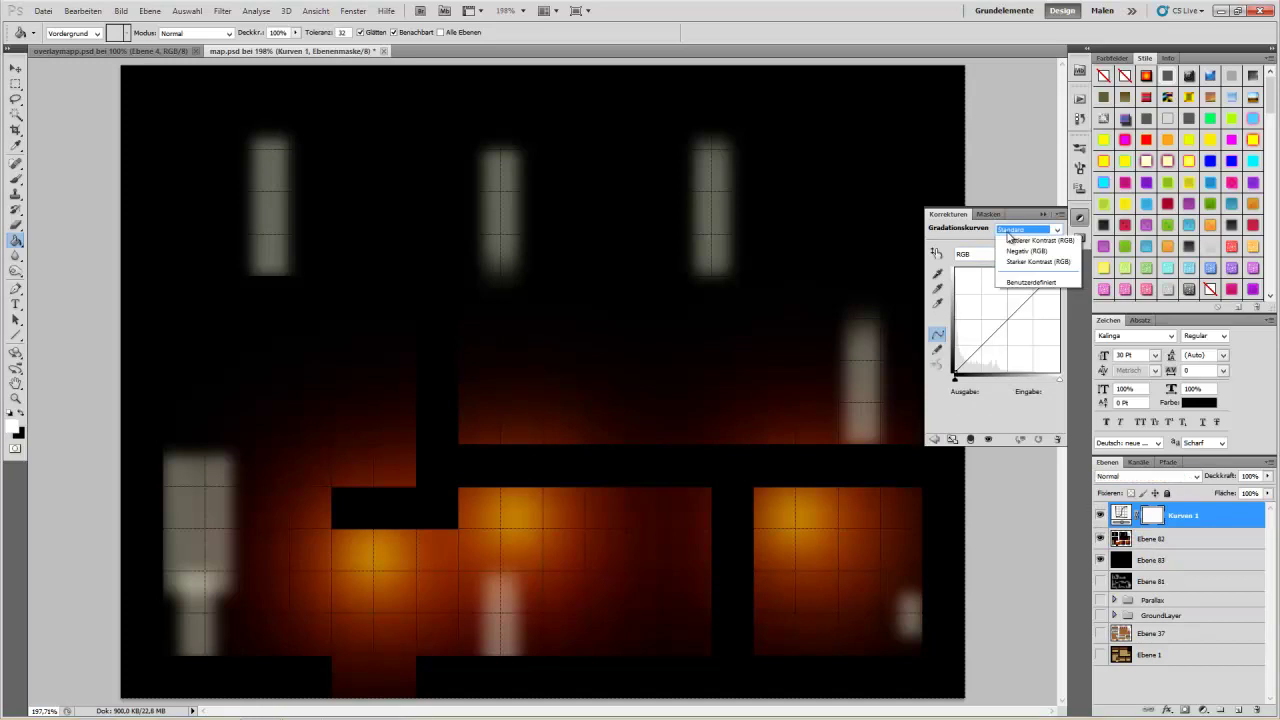
click(1023, 286)
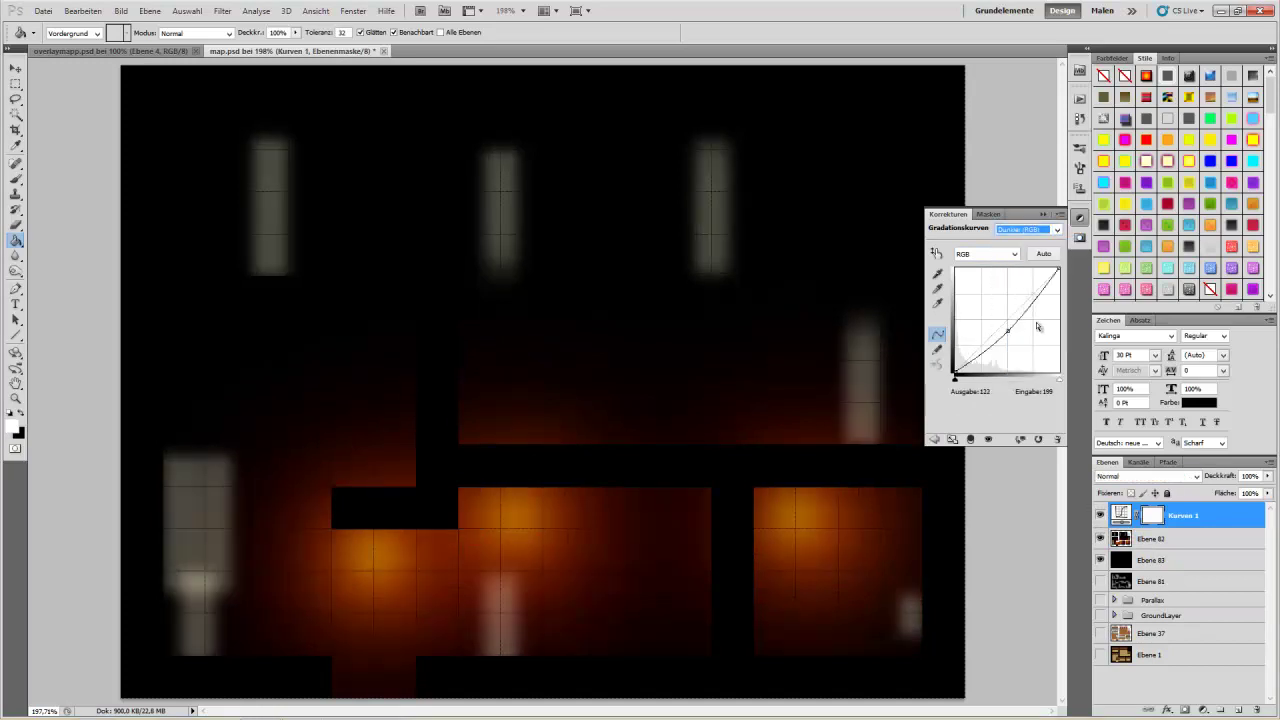
Step: Export the image with Save for Web, overwriting the existing light2-1 file
click(43, 11)
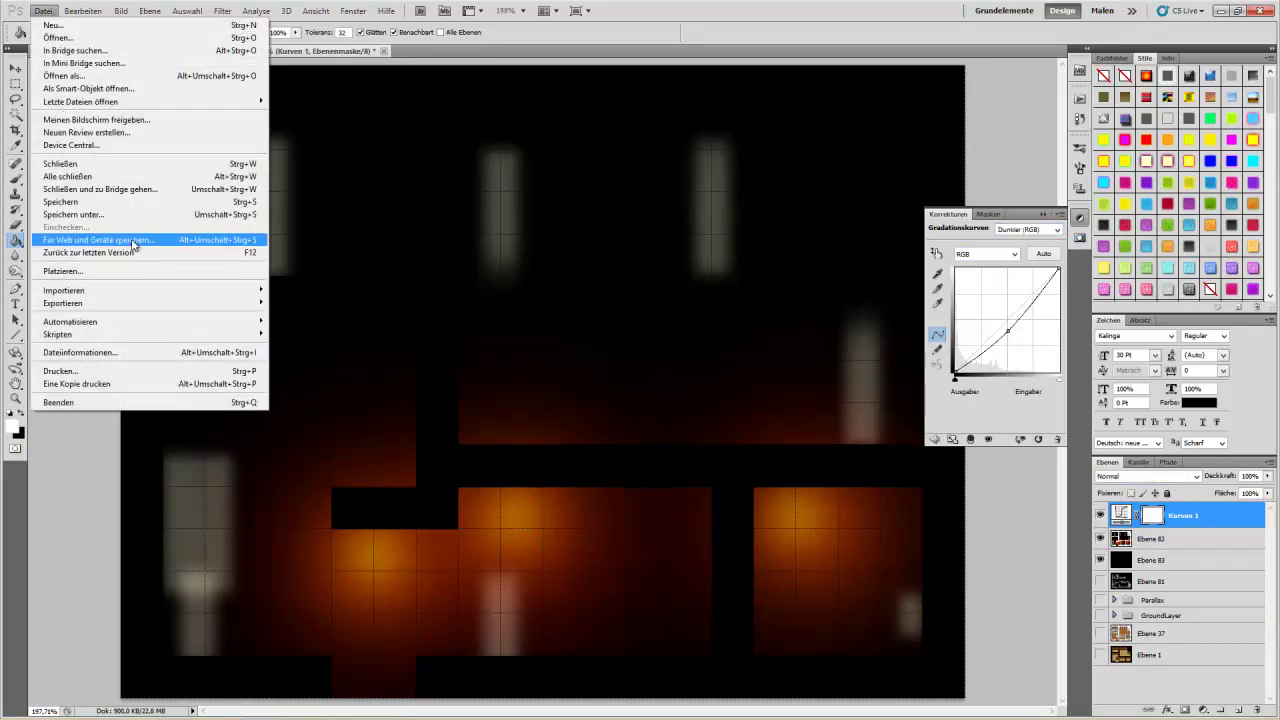
click(100, 240)
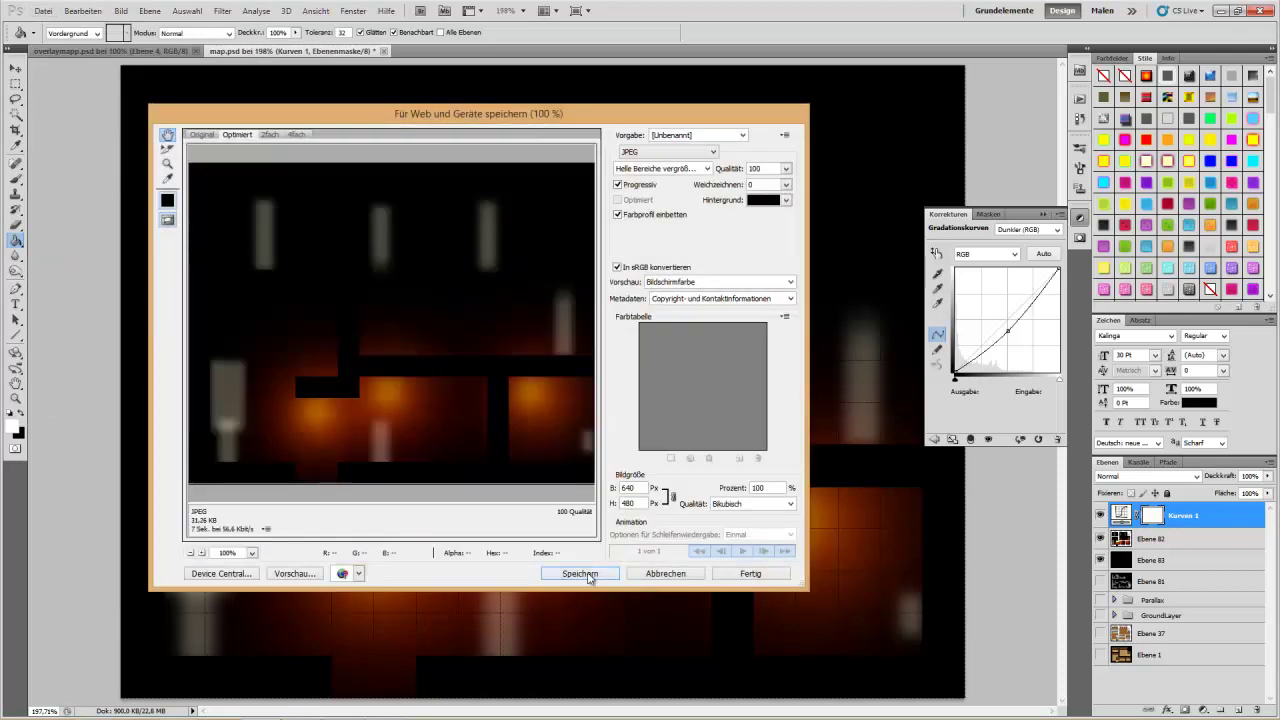
click(581, 574)
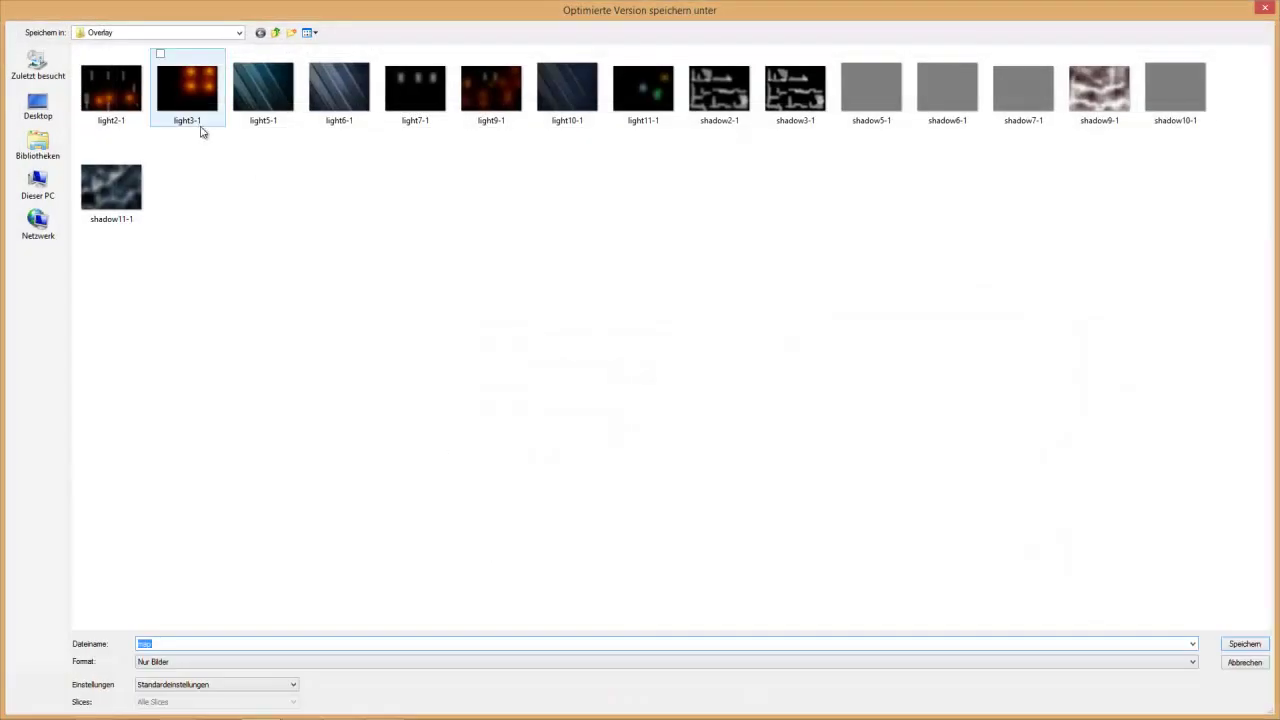
click(129, 105)
double_click(129, 105)
click(720, 350)
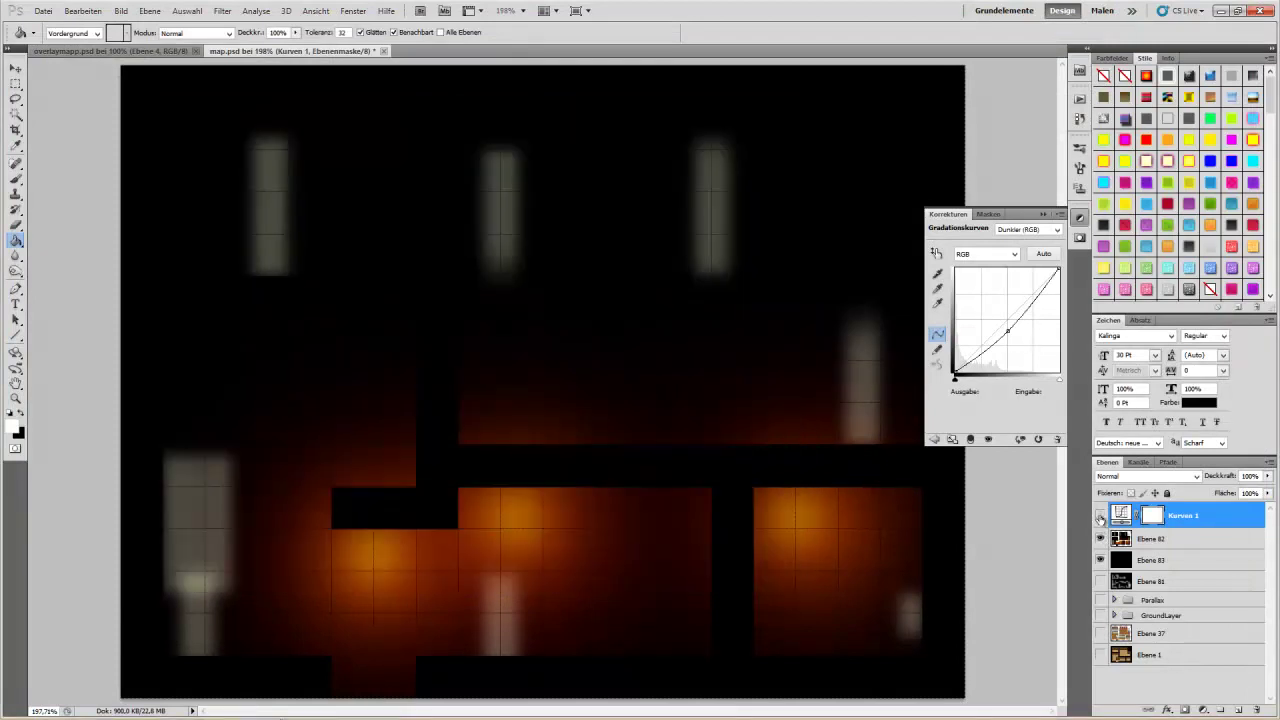
Step: Hide Kurven 1 and Ebene 82, and move Ebene 81 above the black Ebene 83
click(1100, 516)
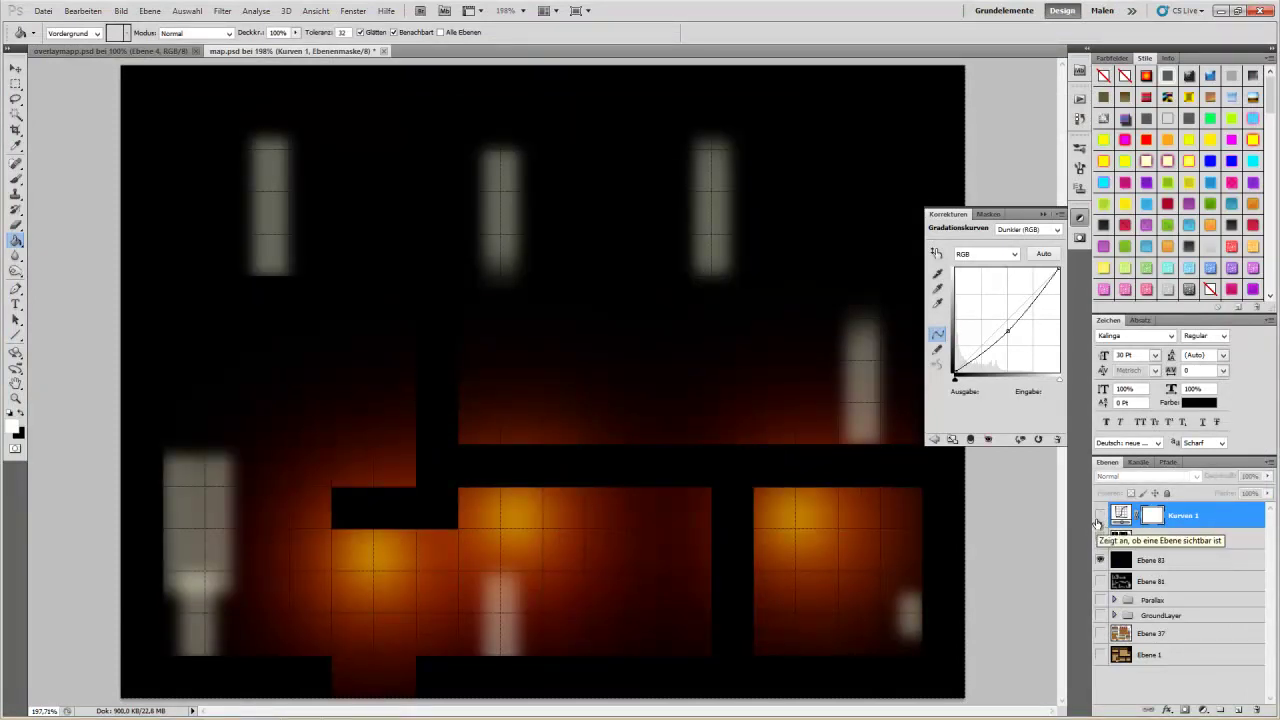
click(1100, 539)
click(1151, 562)
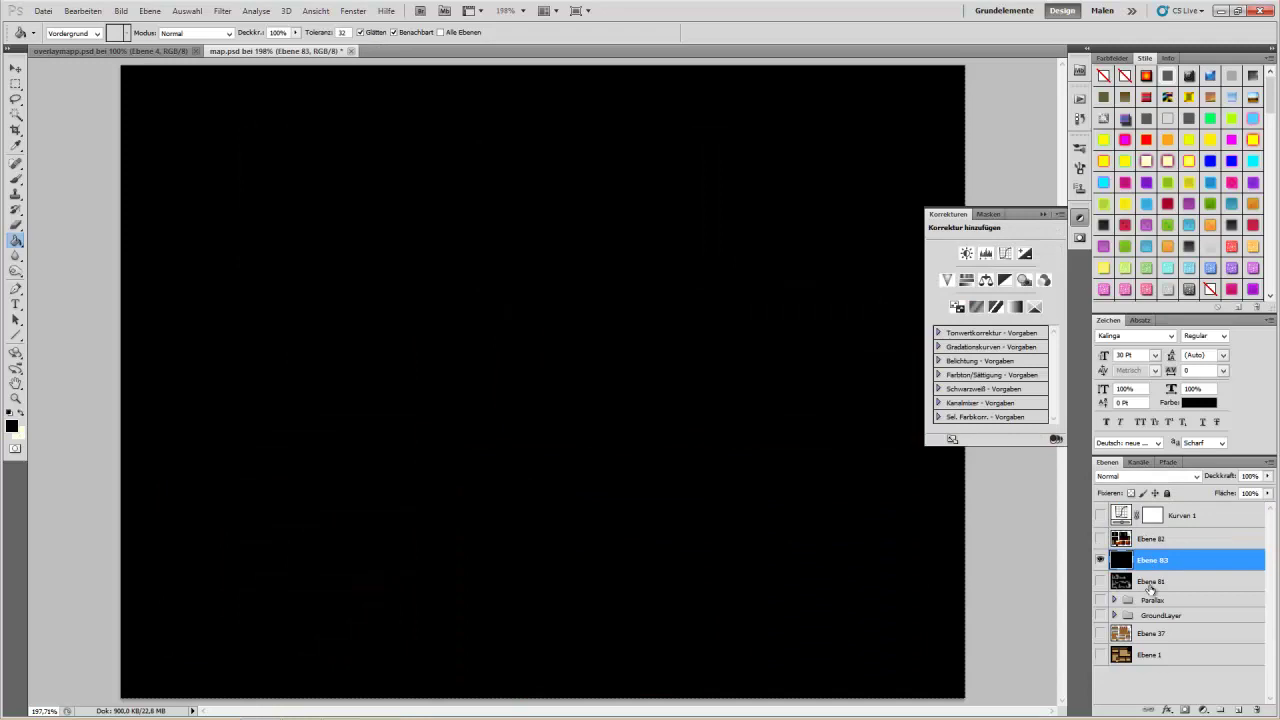
click(1150, 585)
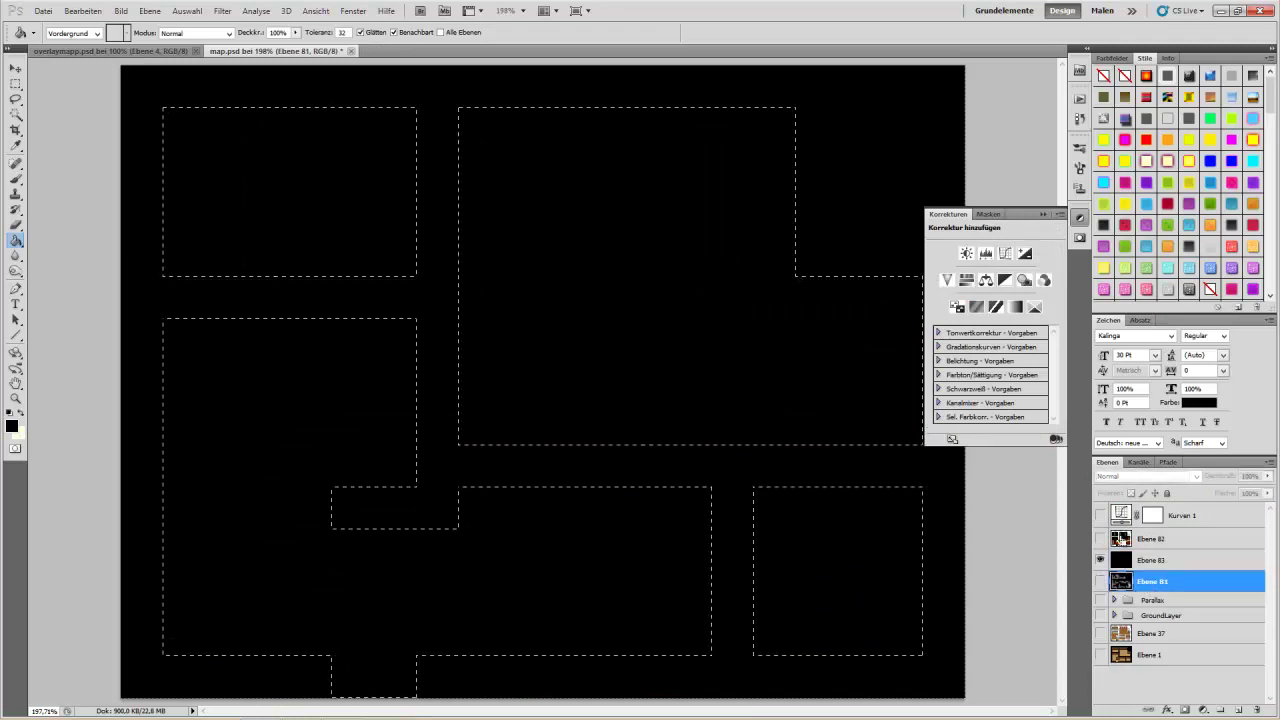
click(1142, 566)
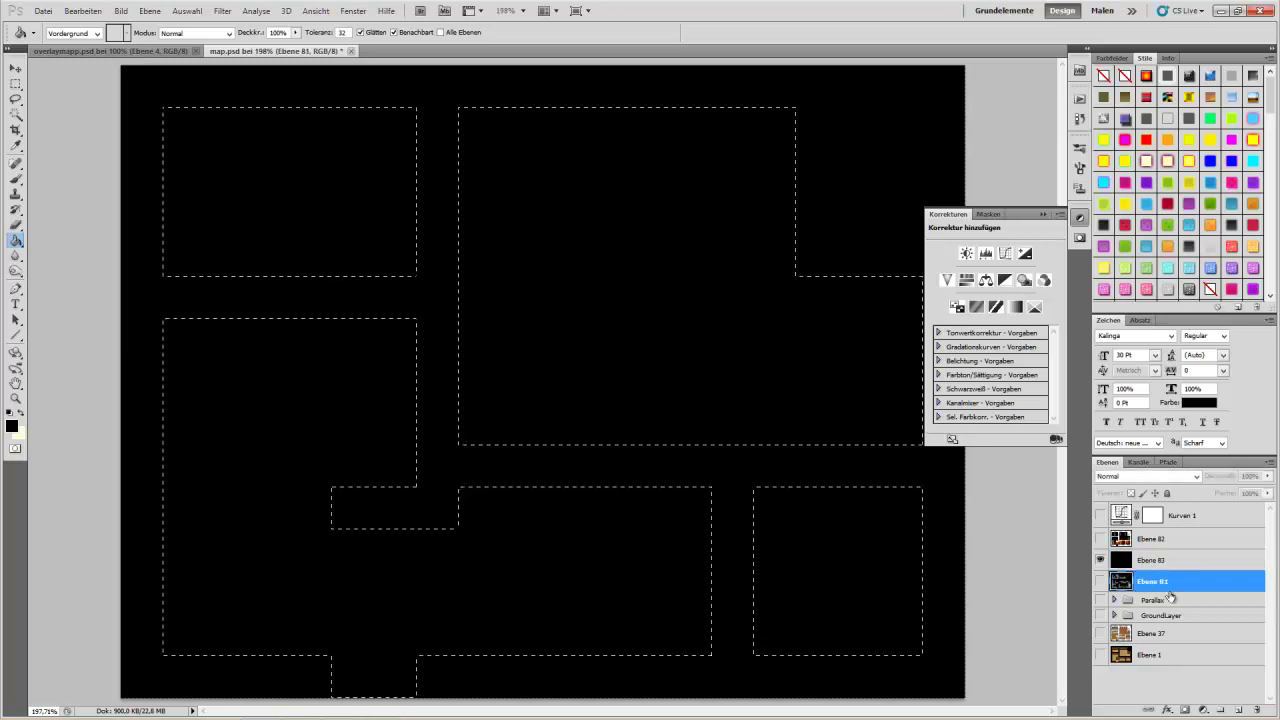
drag(1142, 577, 1145, 553)
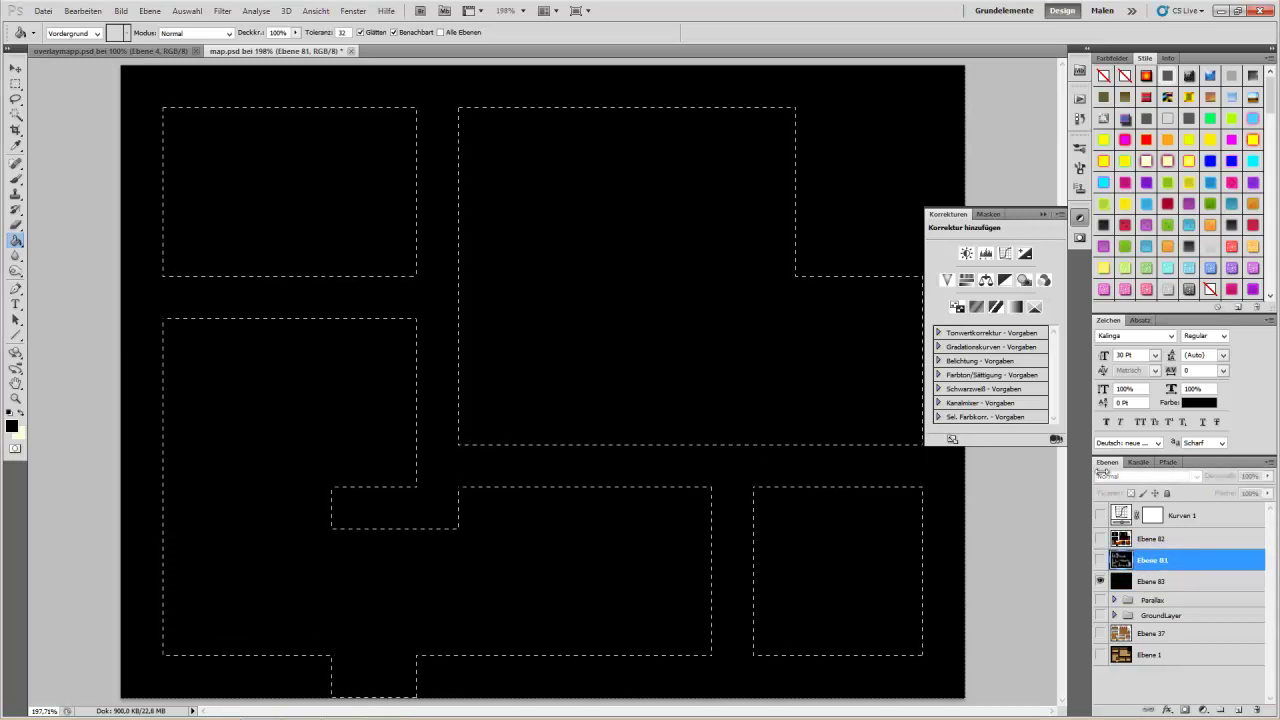
Step: Show Ebene 81 and set its blend mode to Normal
click(1158, 568)
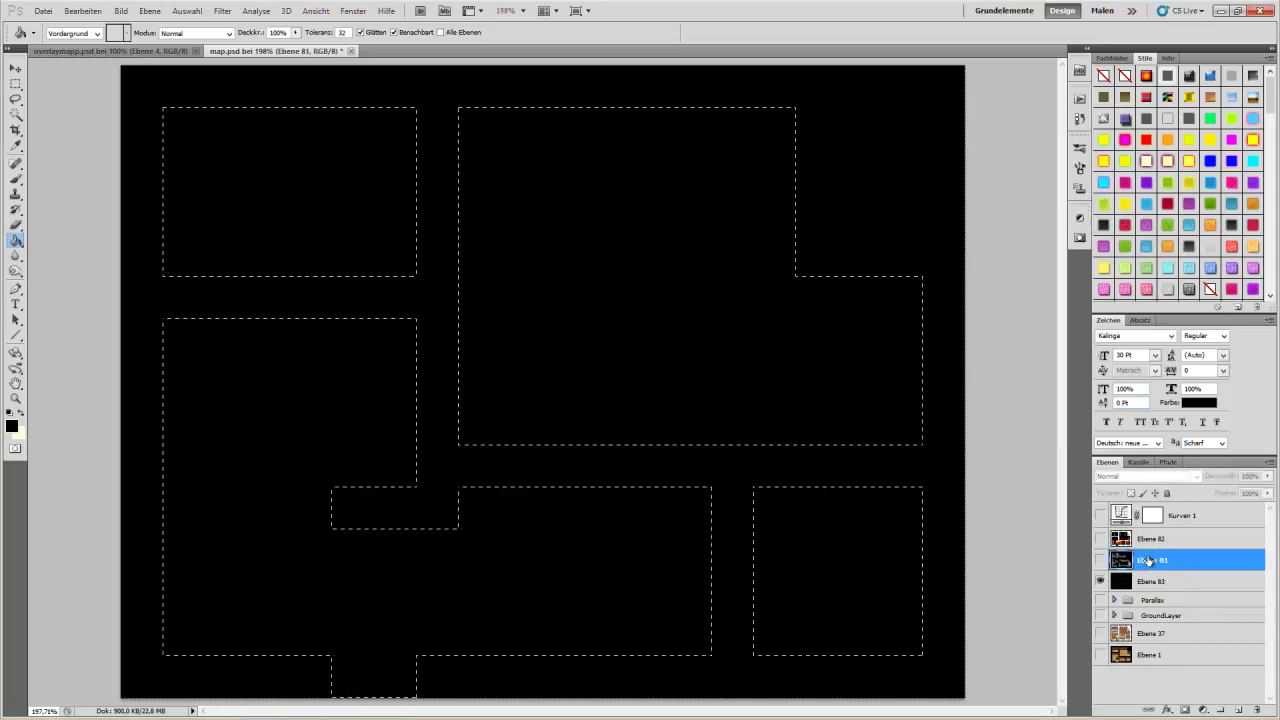
click(1100, 560)
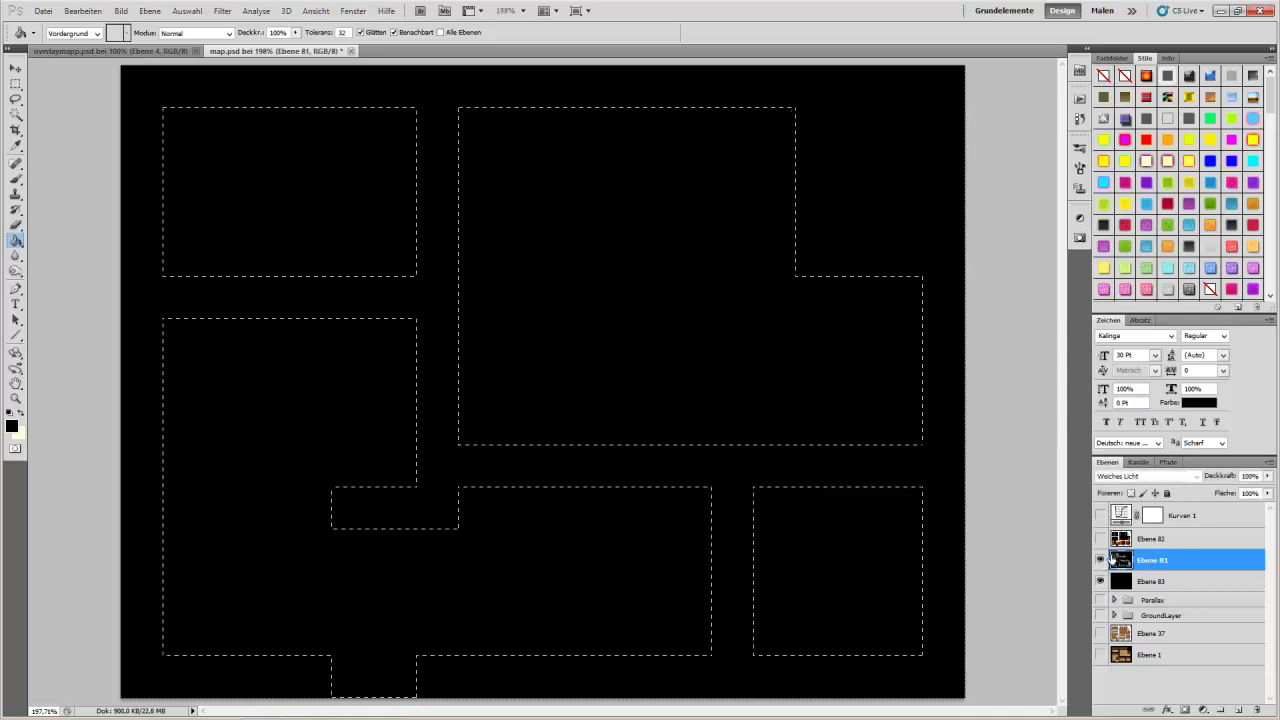
click(1150, 476)
click(1104, 140)
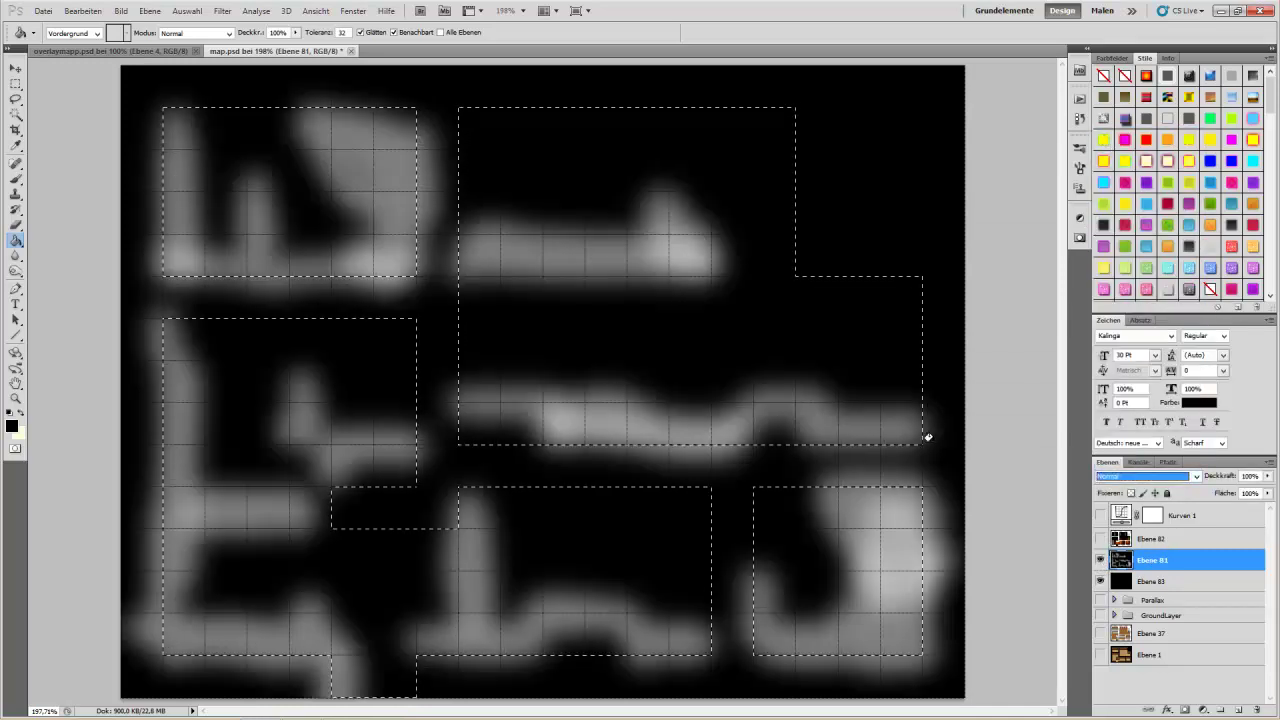
Step: Invert the room selection so everything outside the rooms is black, then deselect
key(ctrl+shift+i)
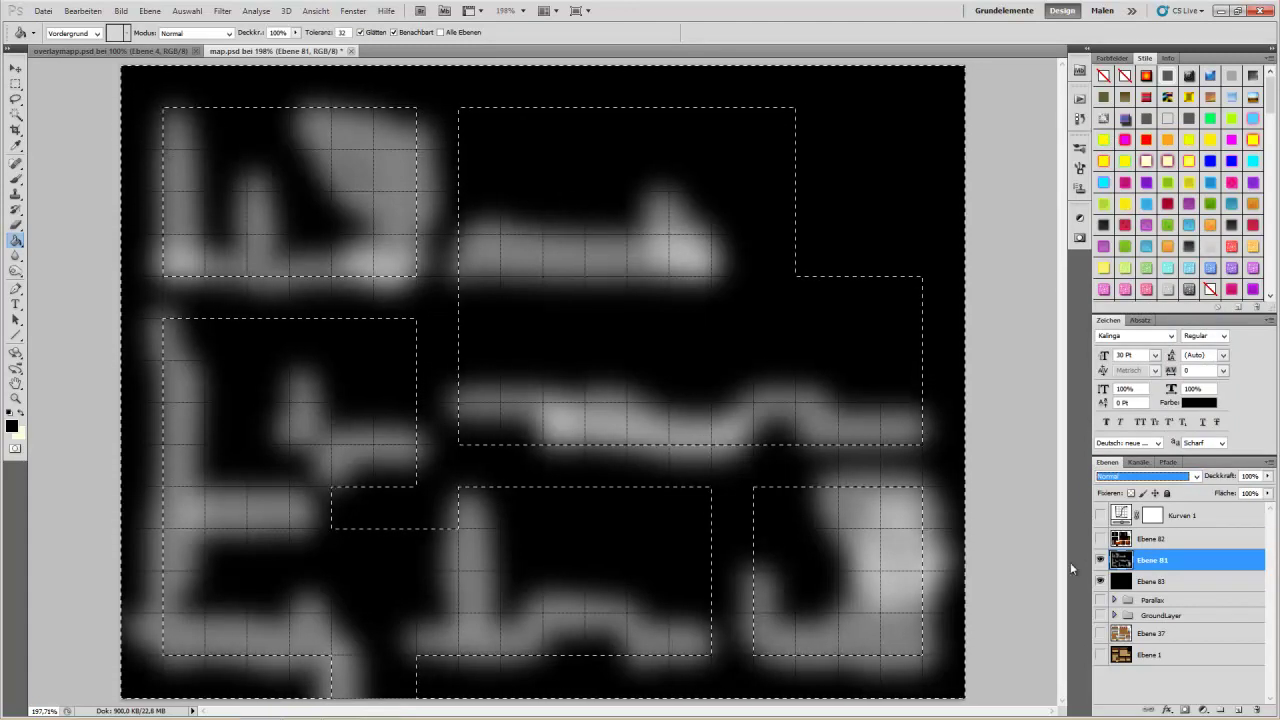
click(14, 70)
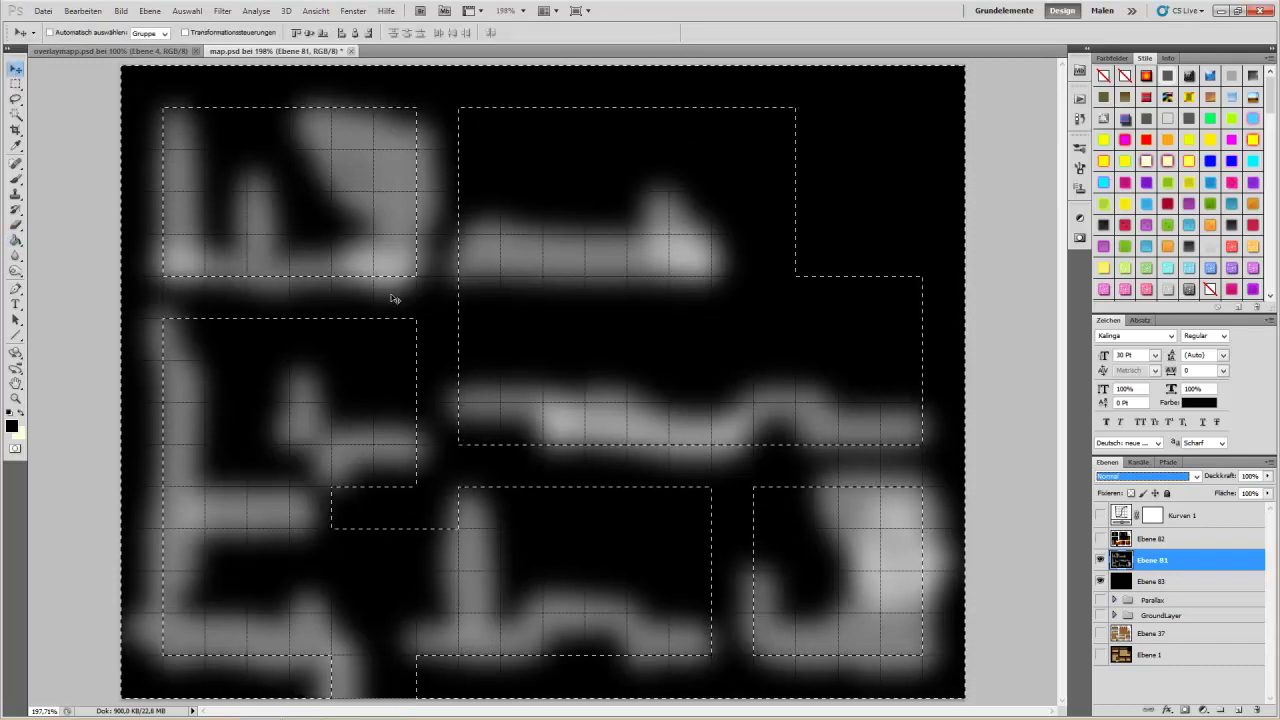
click(1161, 583)
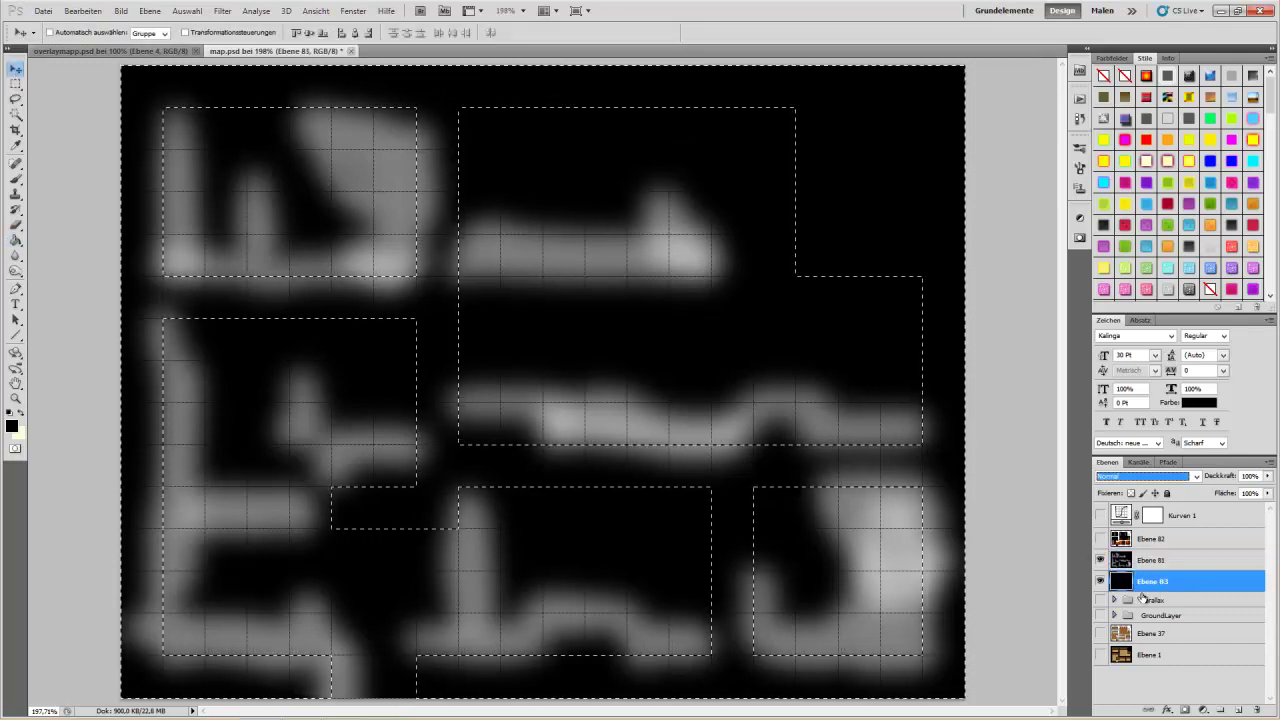
click(1174, 560)
click(1209, 545)
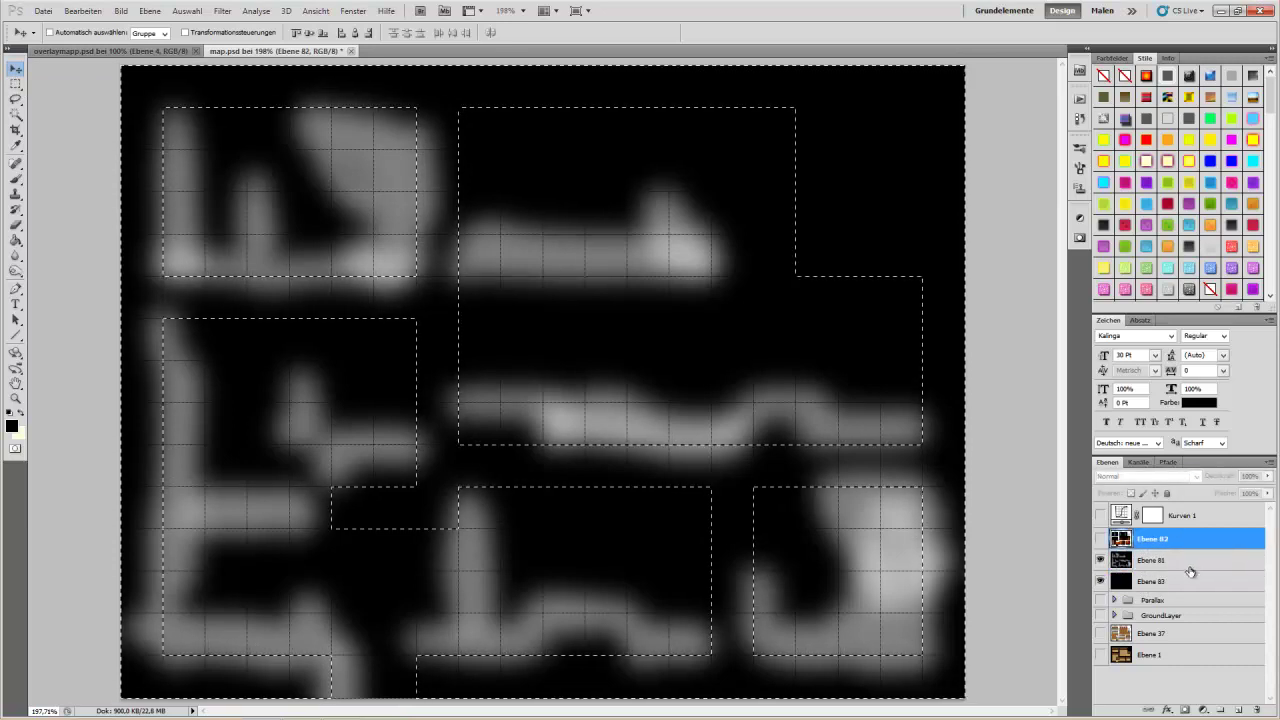
click(1190, 562)
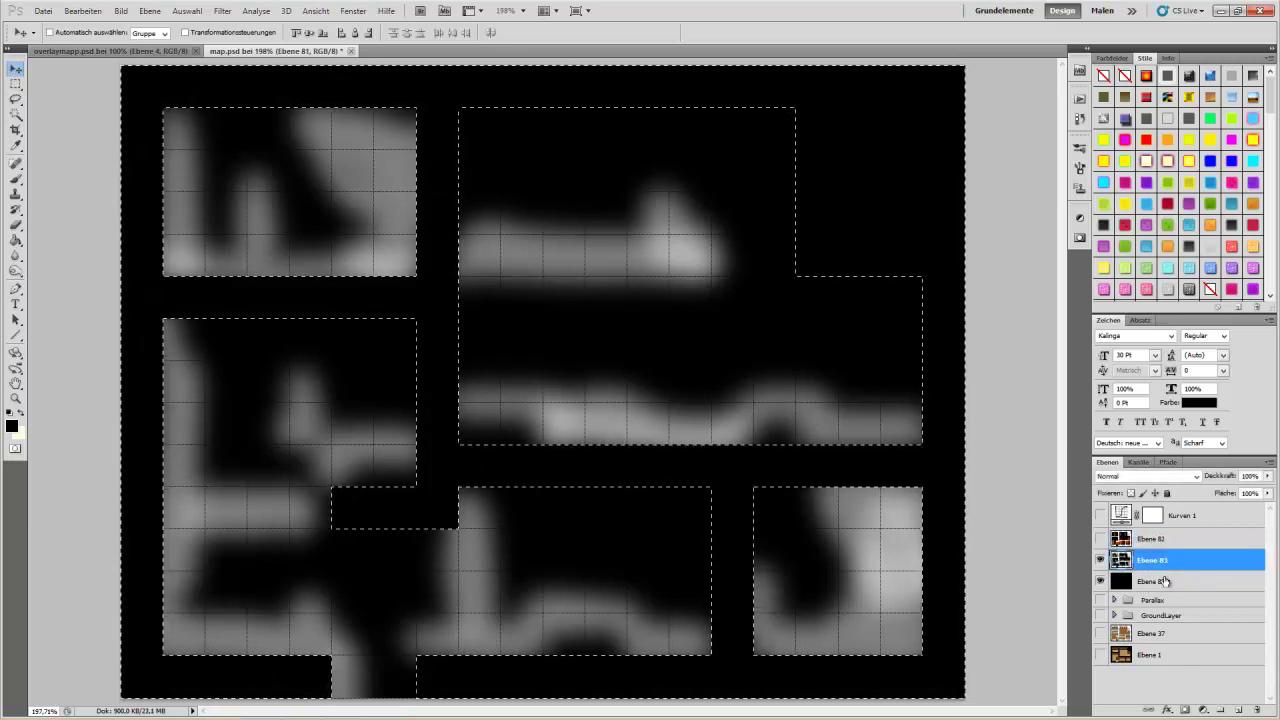
key(ctrl+d)
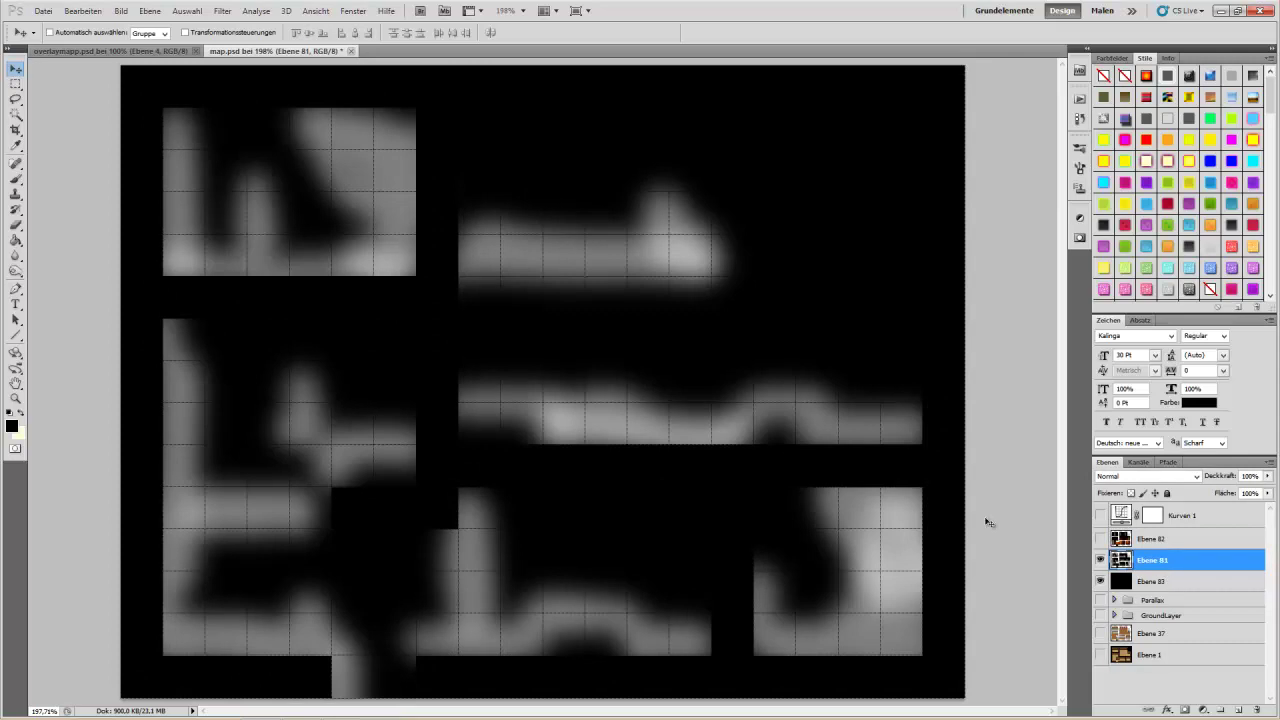
Step: Export the shadow map as JPEG over shadow2-1.jpg in Overlay, then minimise Photoshop
click(44, 12)
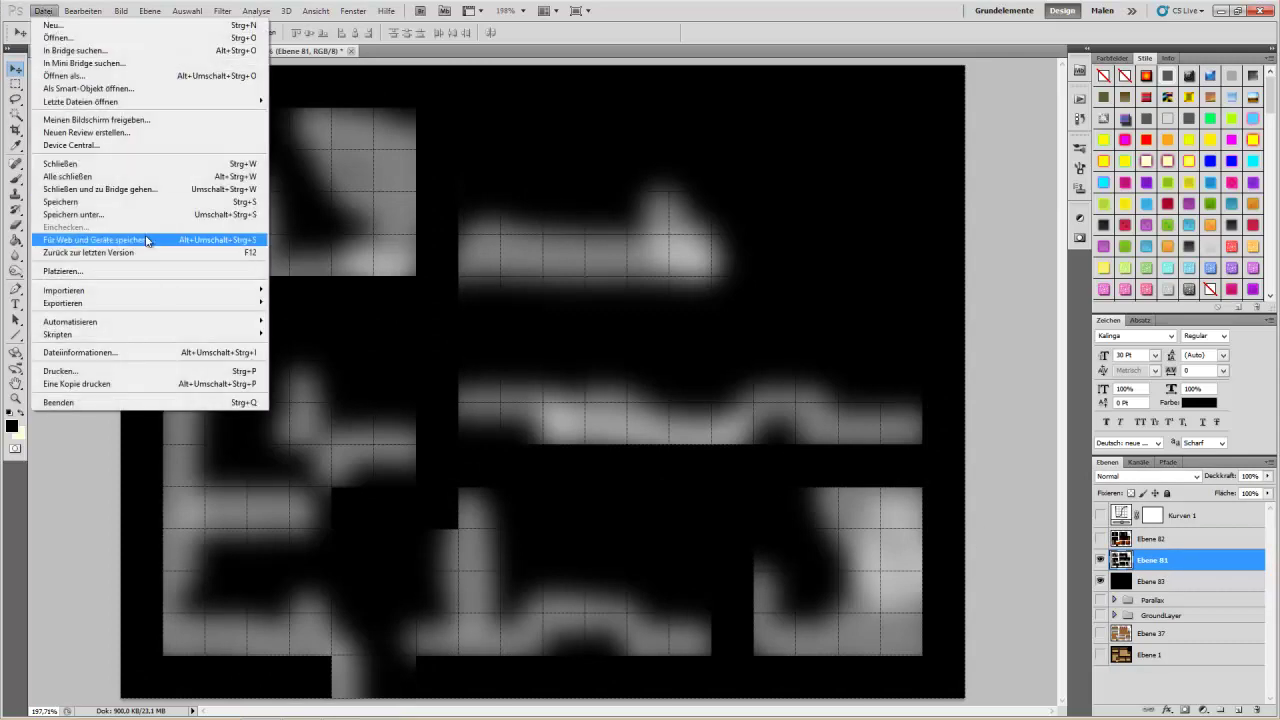
click(150, 242)
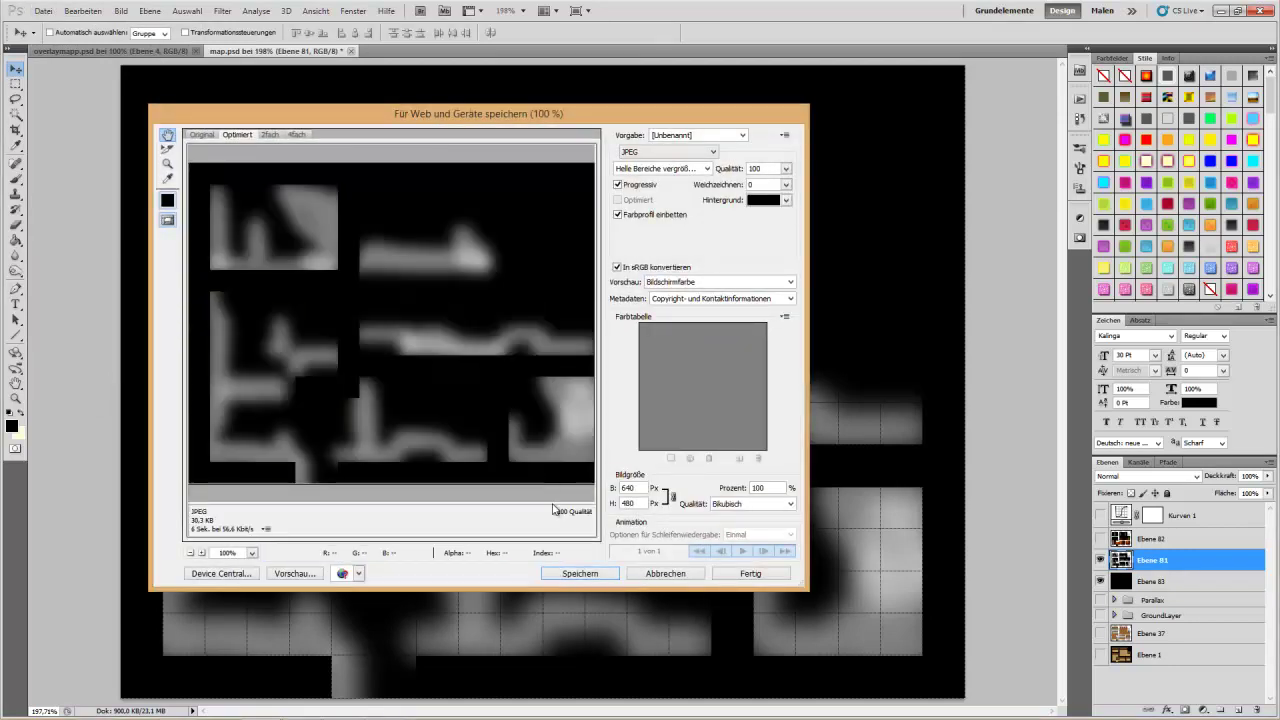
click(582, 572)
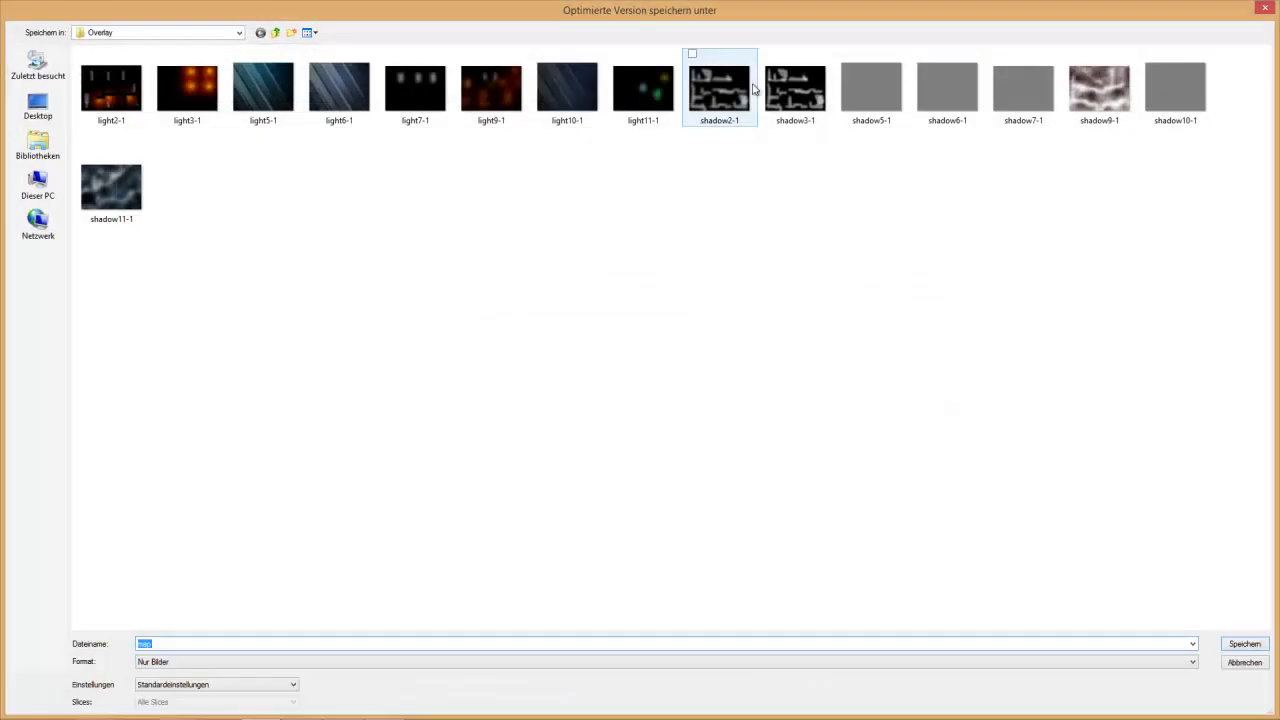
double_click(722, 94)
click(710, 348)
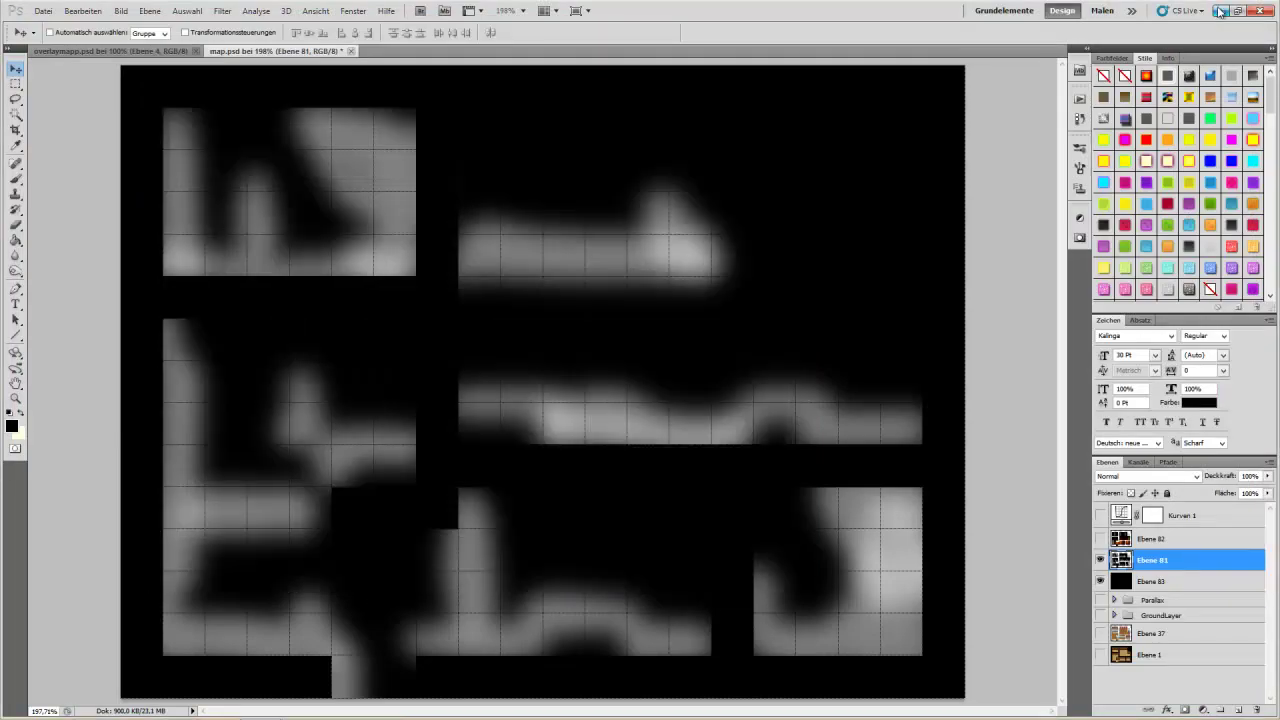
click(1221, 10)
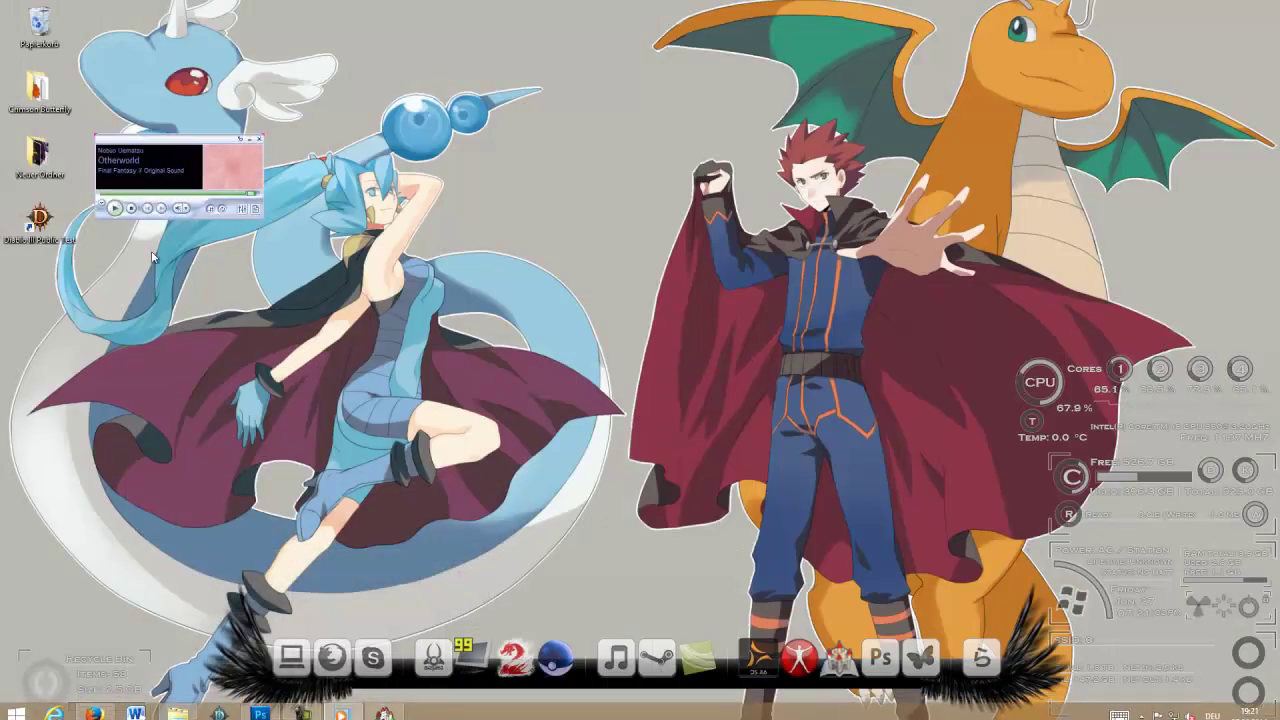
Step: Playtest the Ibukis Haus map from RPG Maker's title screen, then close it and return to map editing
click(383, 707)
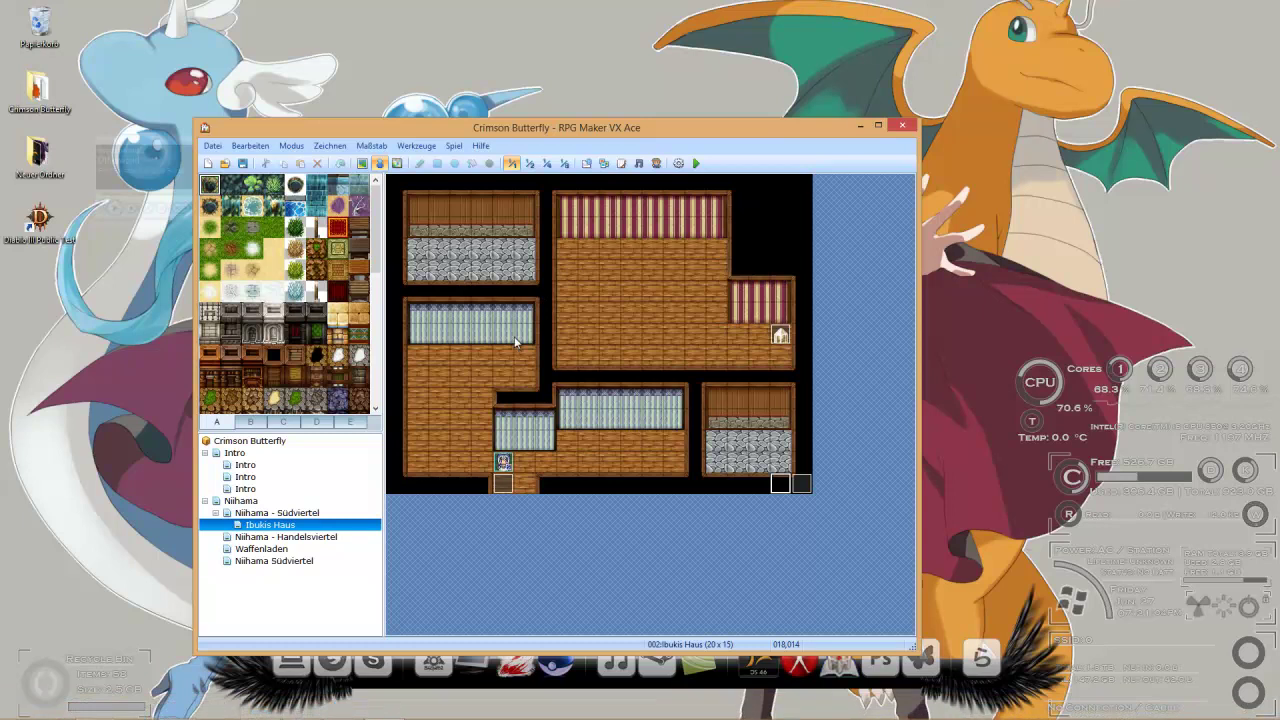
click(504, 376)
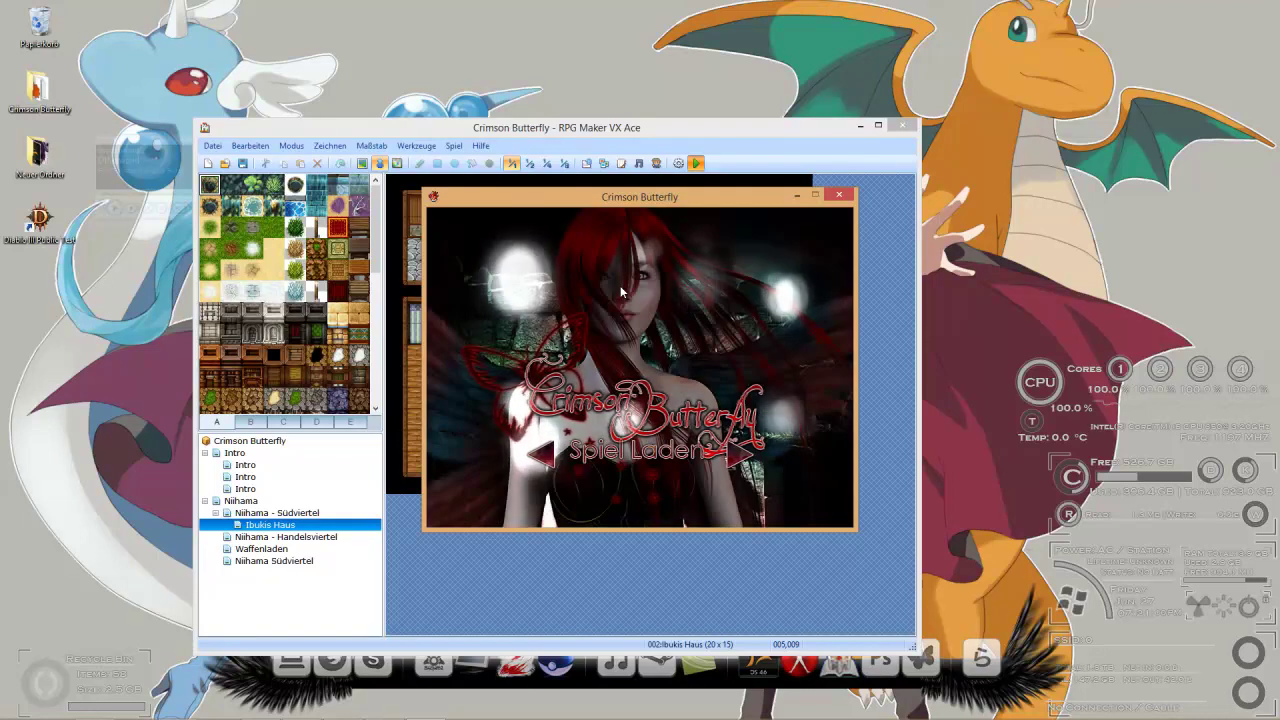
key(Return)
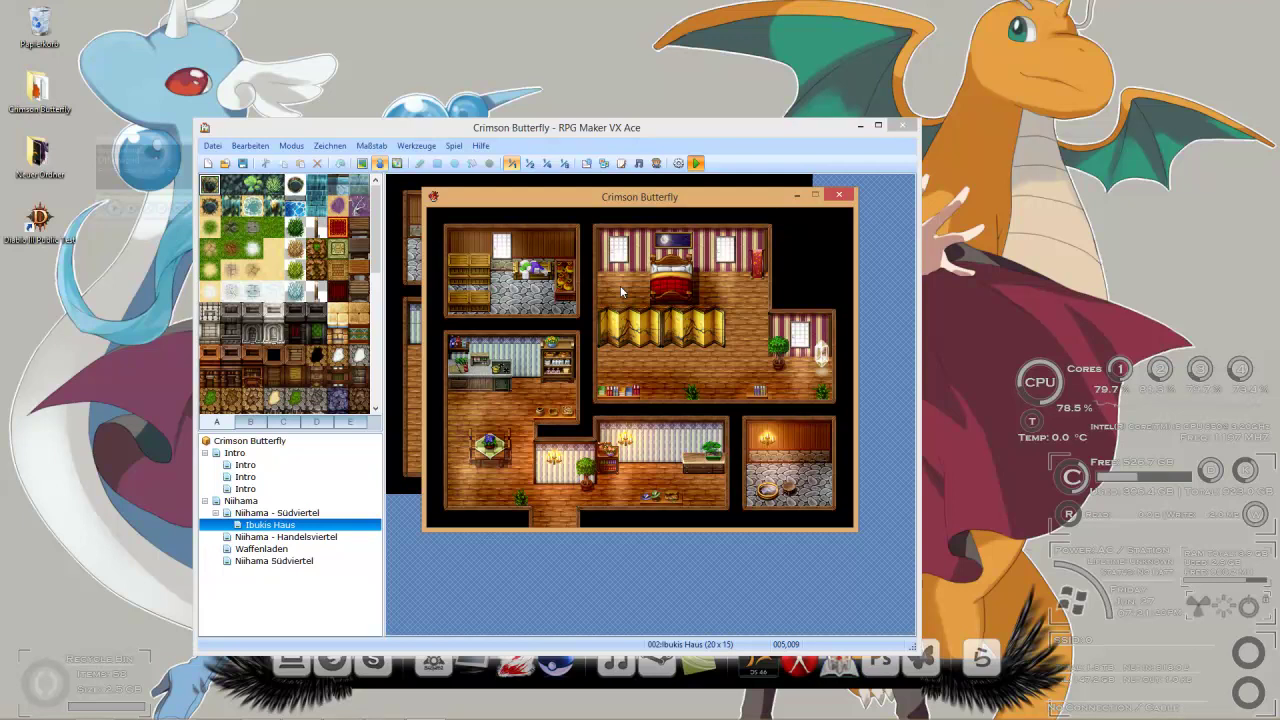
click(838, 194)
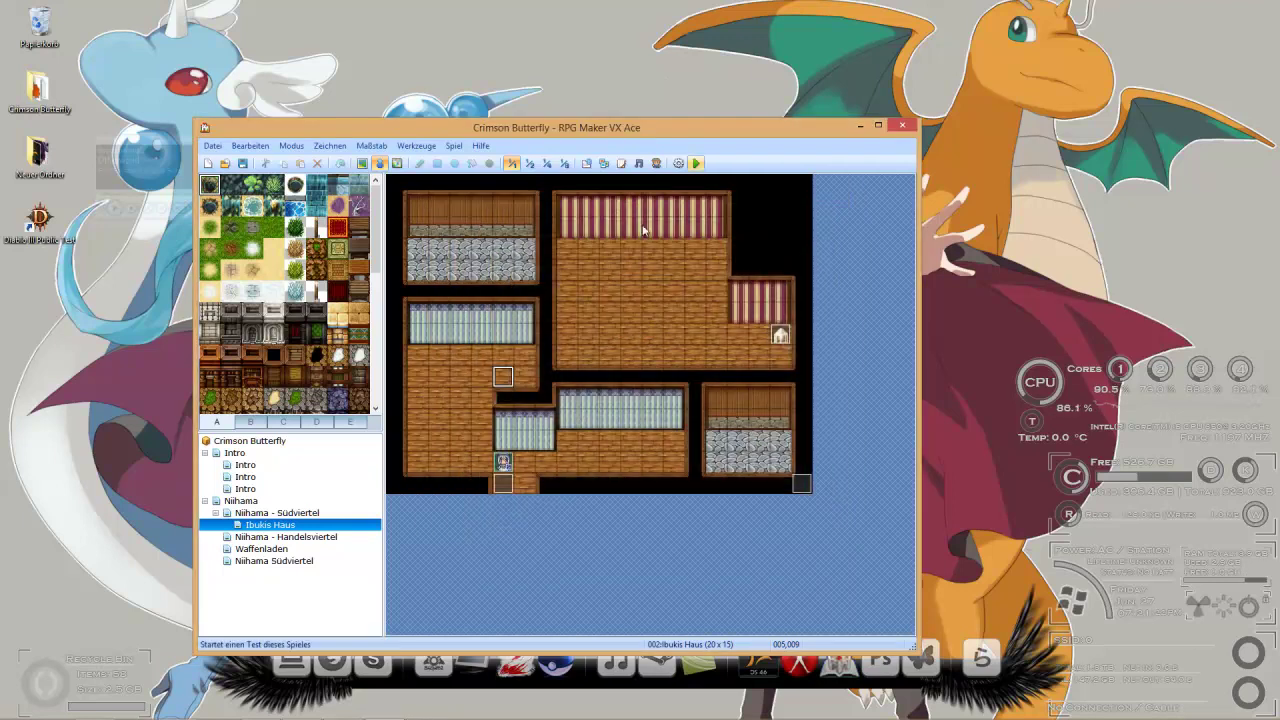
click(362, 163)
scroll(369, 373, down, 5)
scroll(369, 373, down, 1)
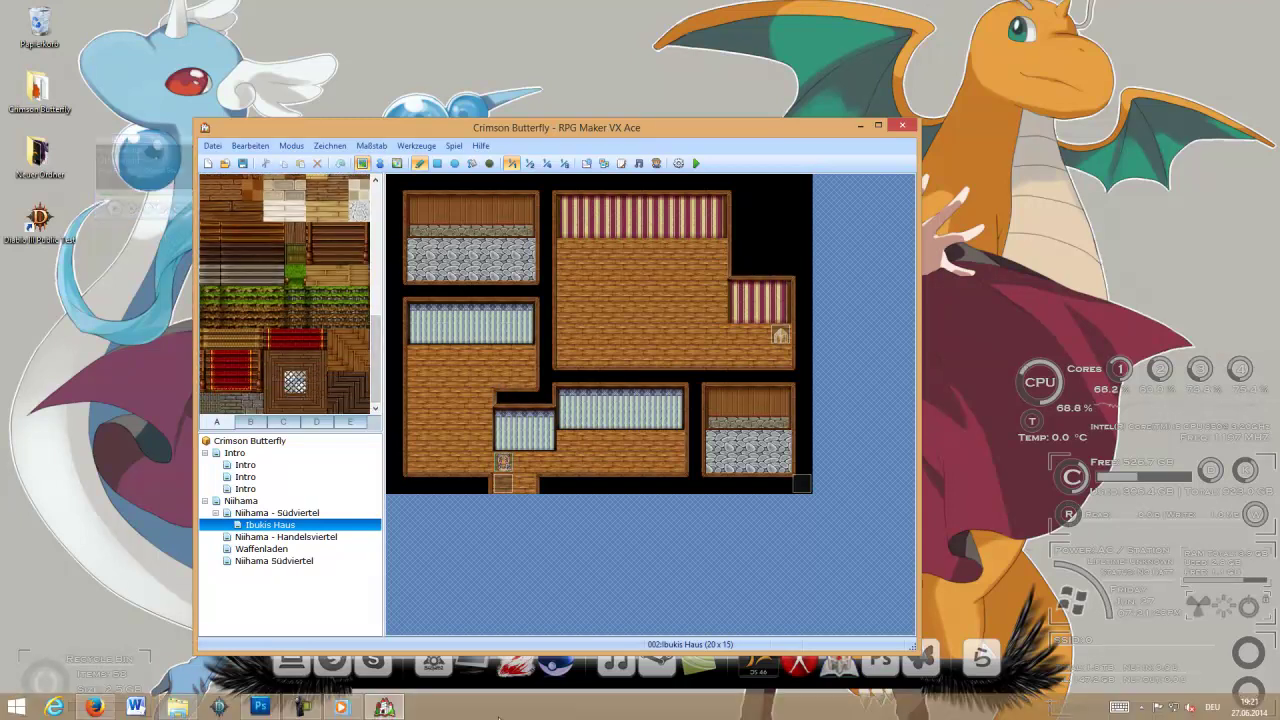
click(1200, 708)
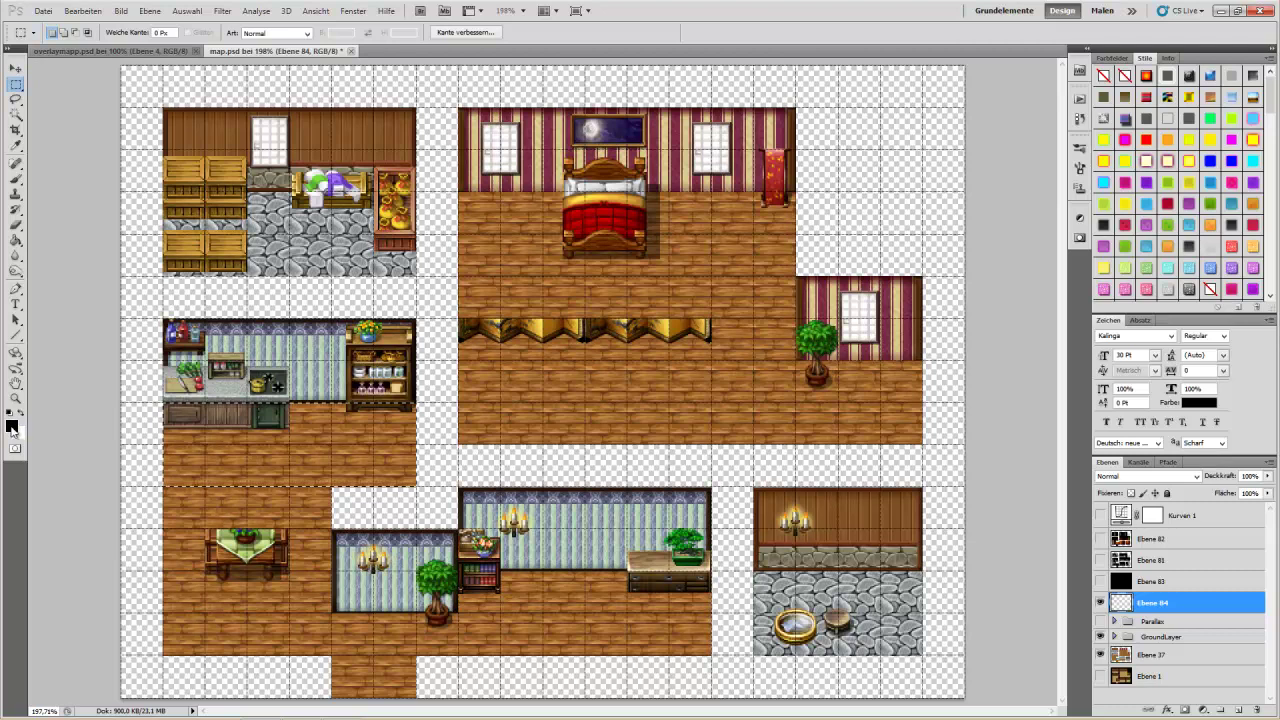
Step: Set bright green as the foreground colour and dark red as the background colour
click(11, 425)
drag(790, 305, 790, 284)
drag(717, 234, 707, 190)
click(920, 155)
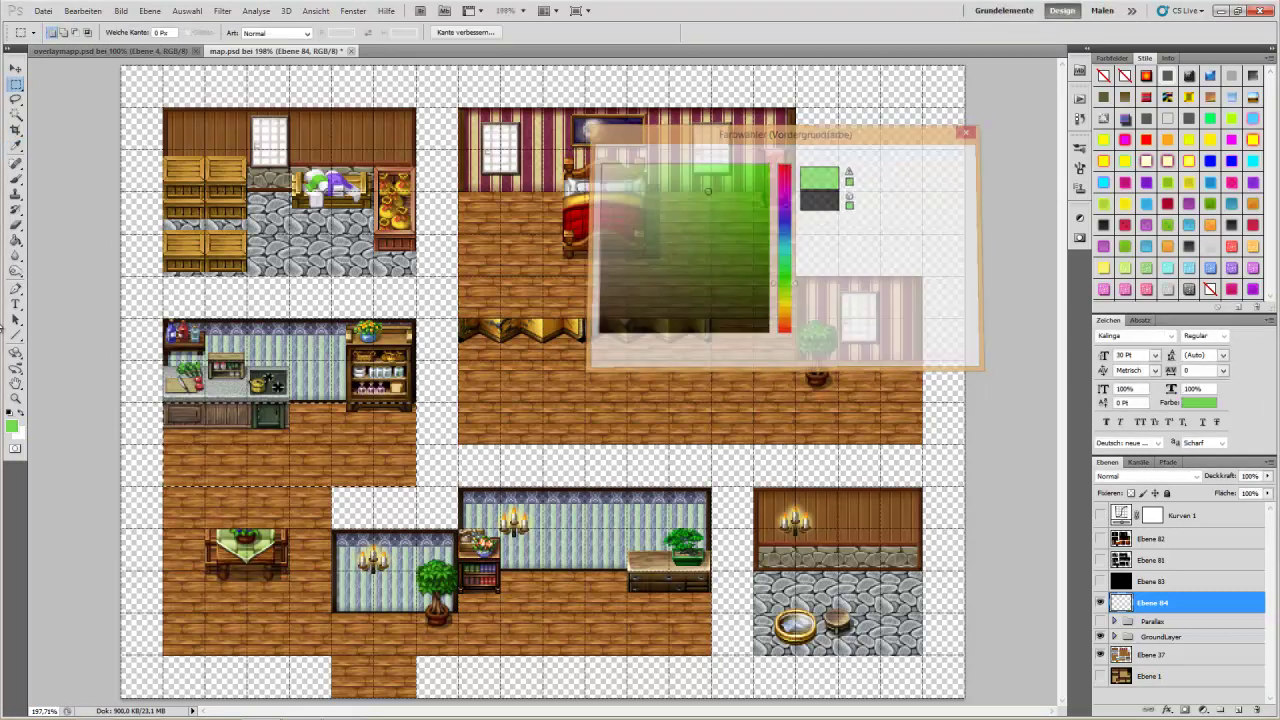
click(13, 424)
click(710, 241)
click(894, 159)
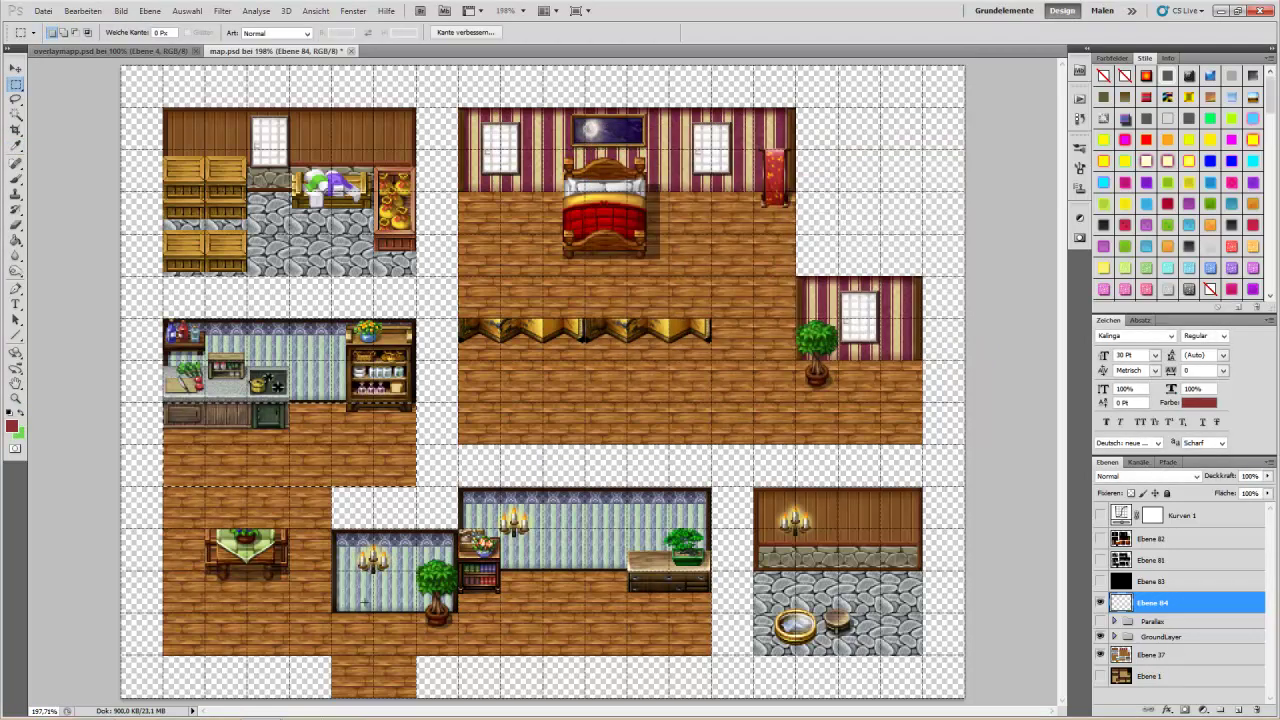
click(21, 413)
Step: Fill the floor below the kitchen with green and blend the layer as Weiches Licht
click(17, 242)
click(244, 442)
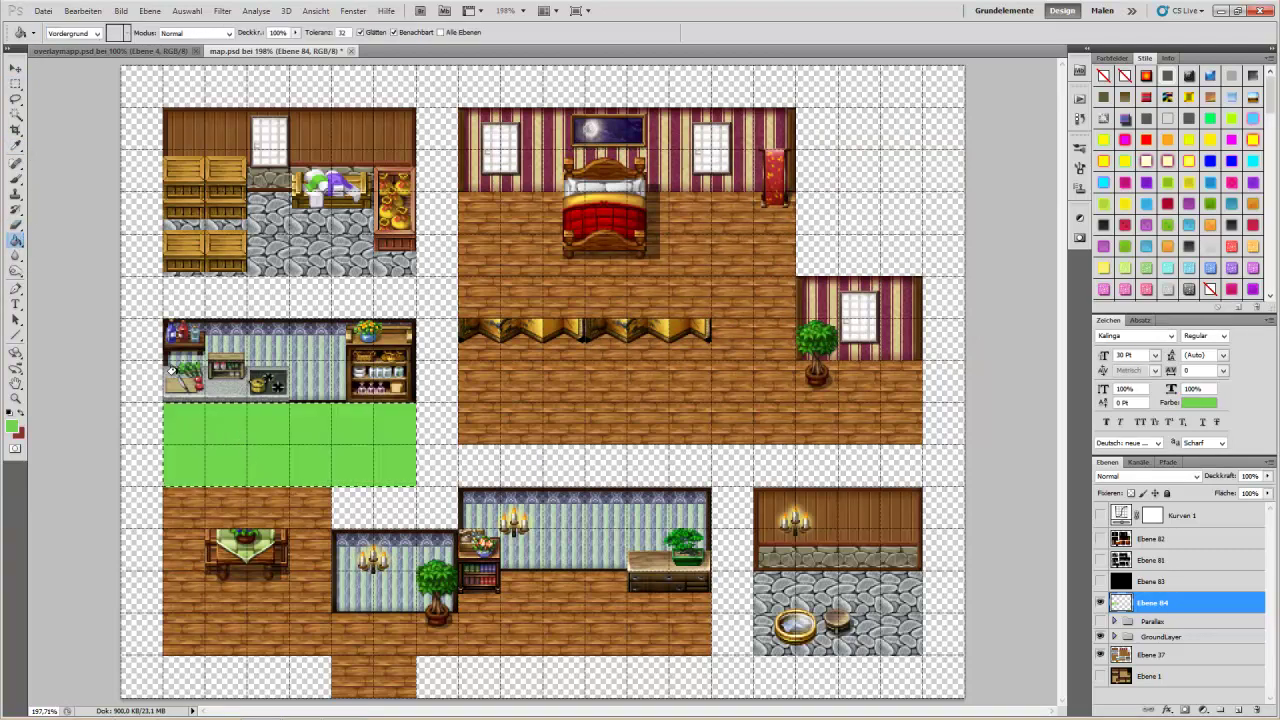
click(1148, 476)
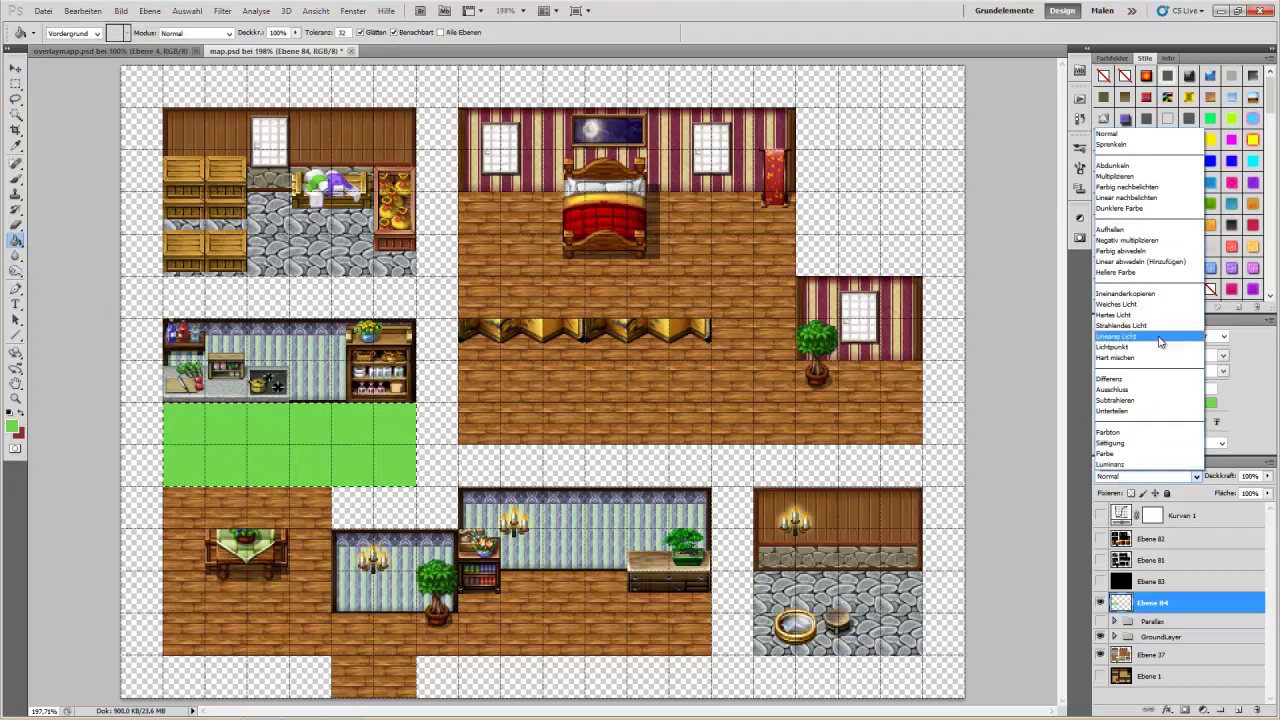
click(1140, 309)
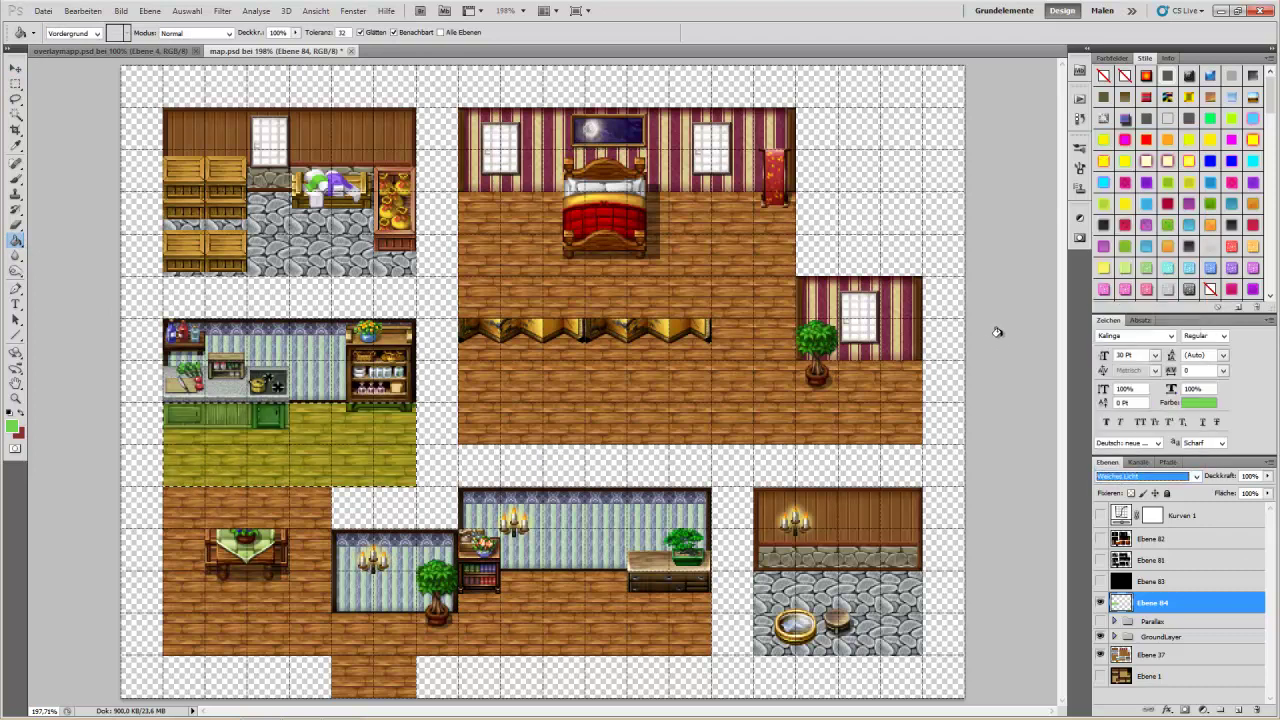
Step: Start a new rectangular selection on the lower-left room's floor strip
click(15, 84)
click(200, 504)
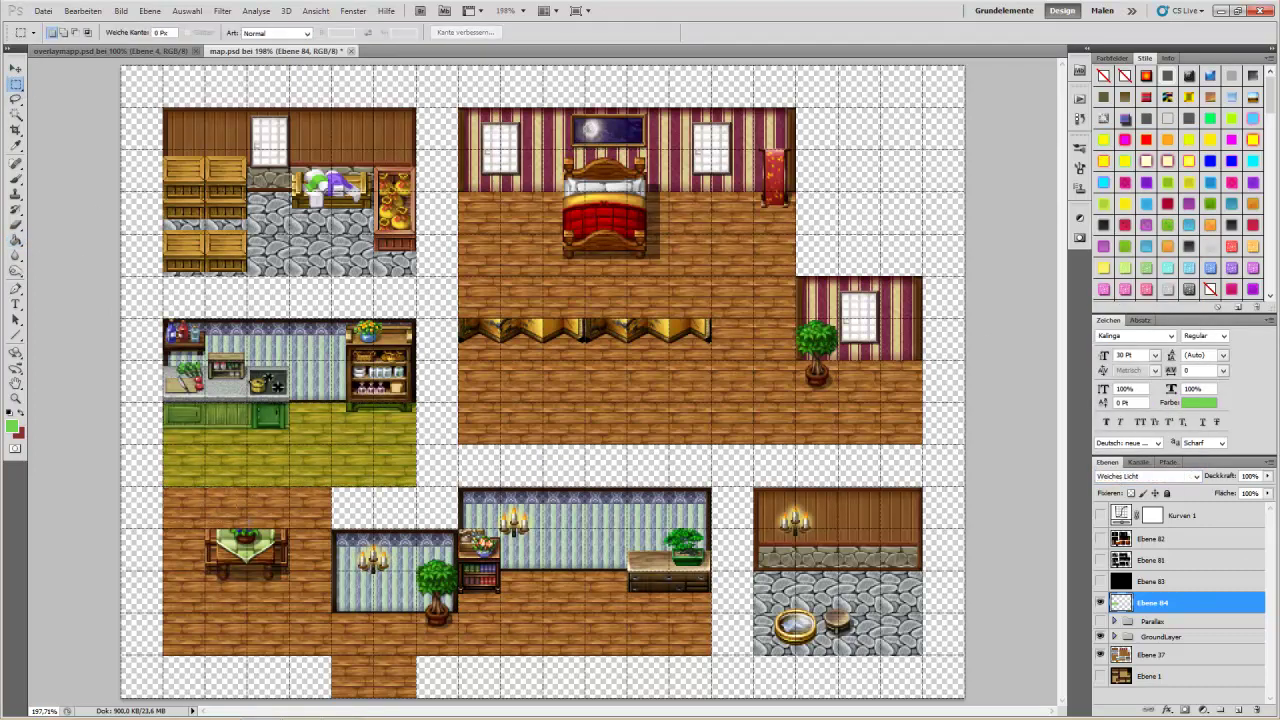
mouse_move(163, 486)
mouse_down()
mouse_move(331, 528)
mouse_move(328, 653)
mouse_up()
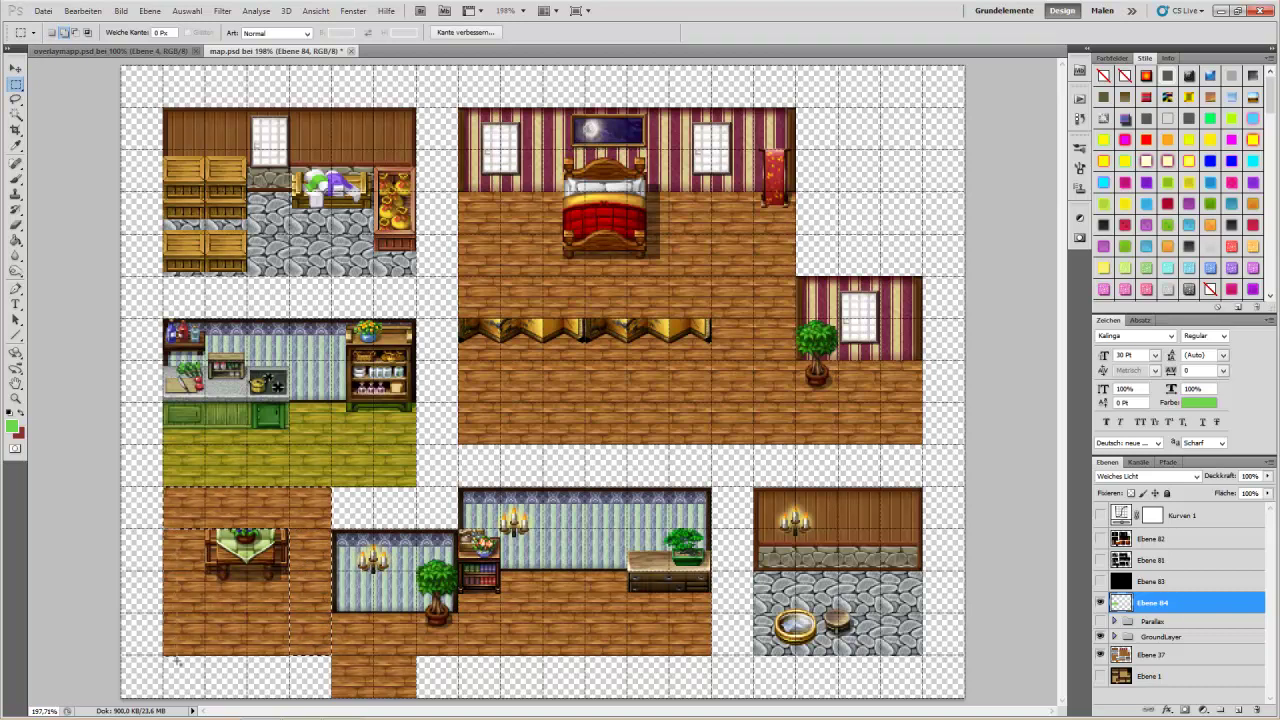
Step: Add the lower-left, lower-middle, stone and right-hand room floors to the selection, excluding the potted tree
drag(203, 640, 210, 573)
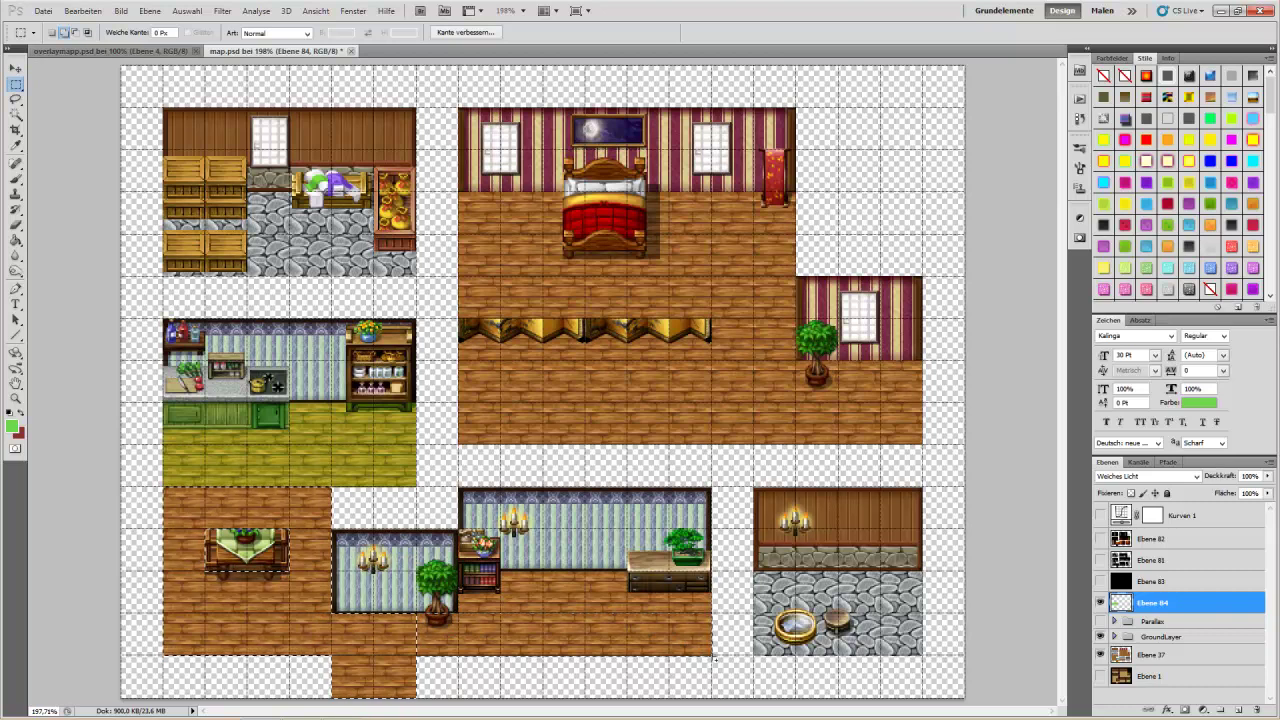
shift+drag(712, 656, 448, 612)
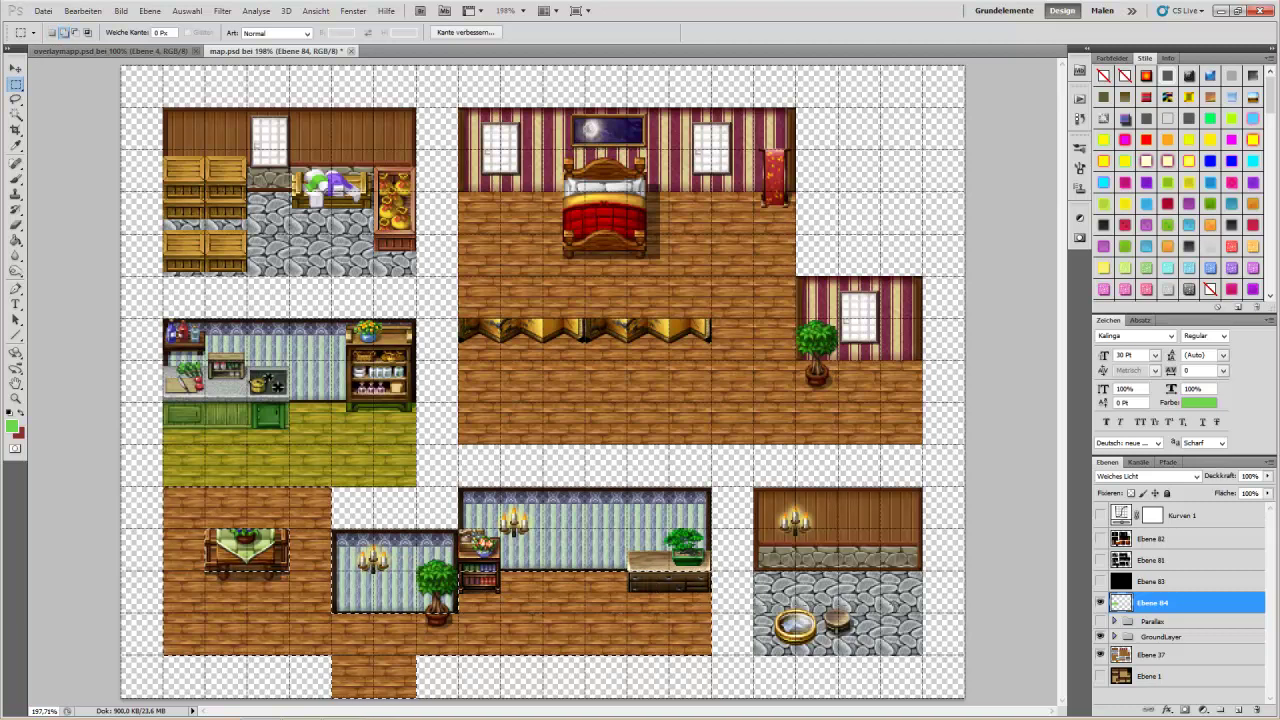
drag(950, 609, 928, 608)
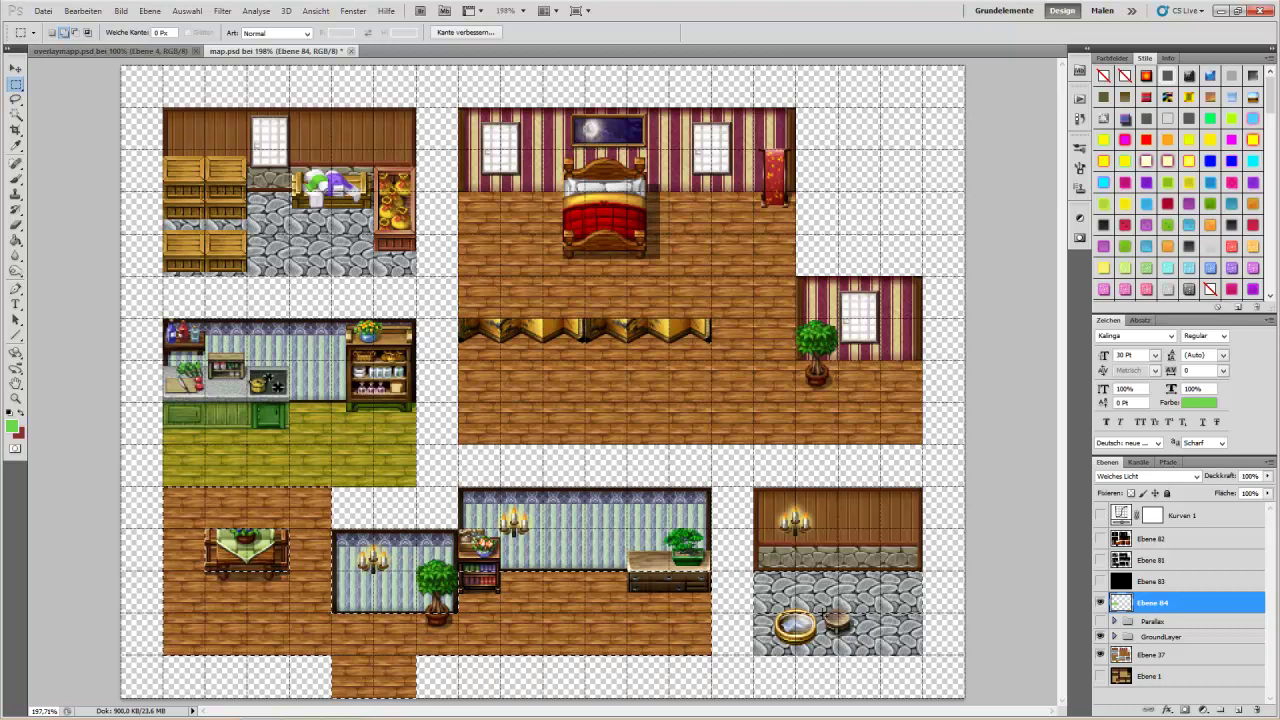
drag(822, 612, 941, 662)
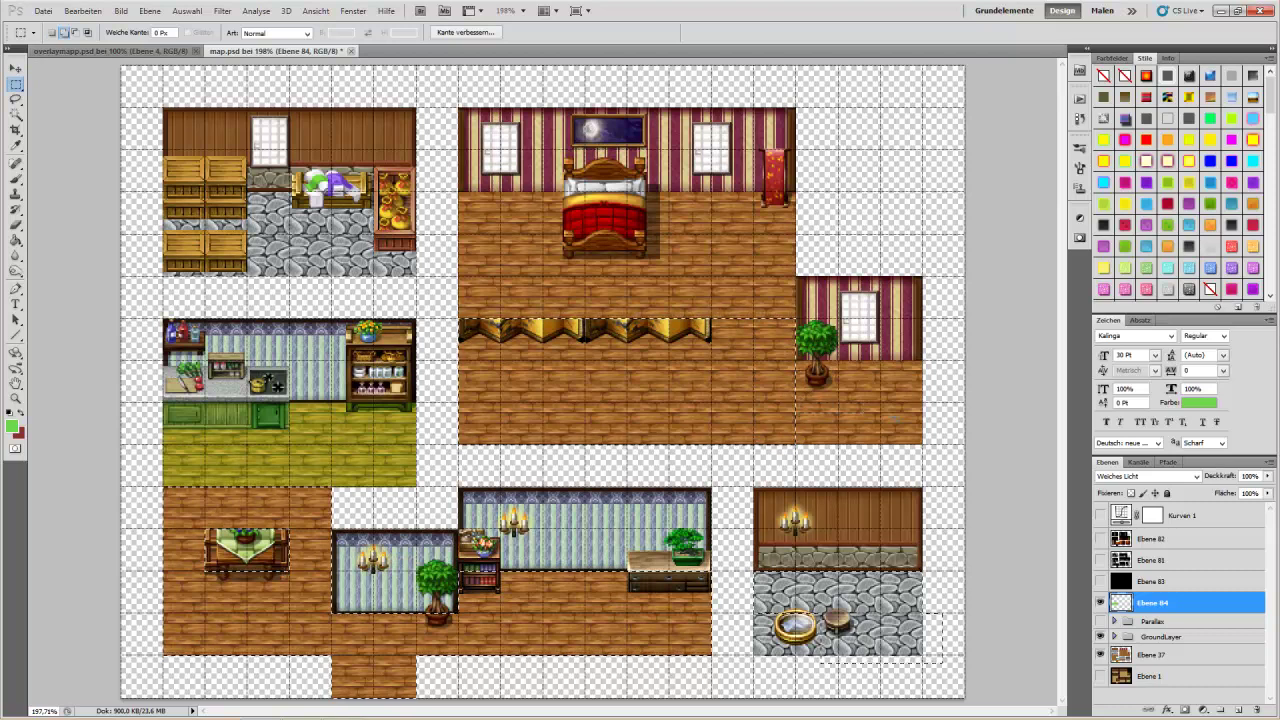
drag(912, 449, 797, 402)
alt+drag(924, 446, 838, 360)
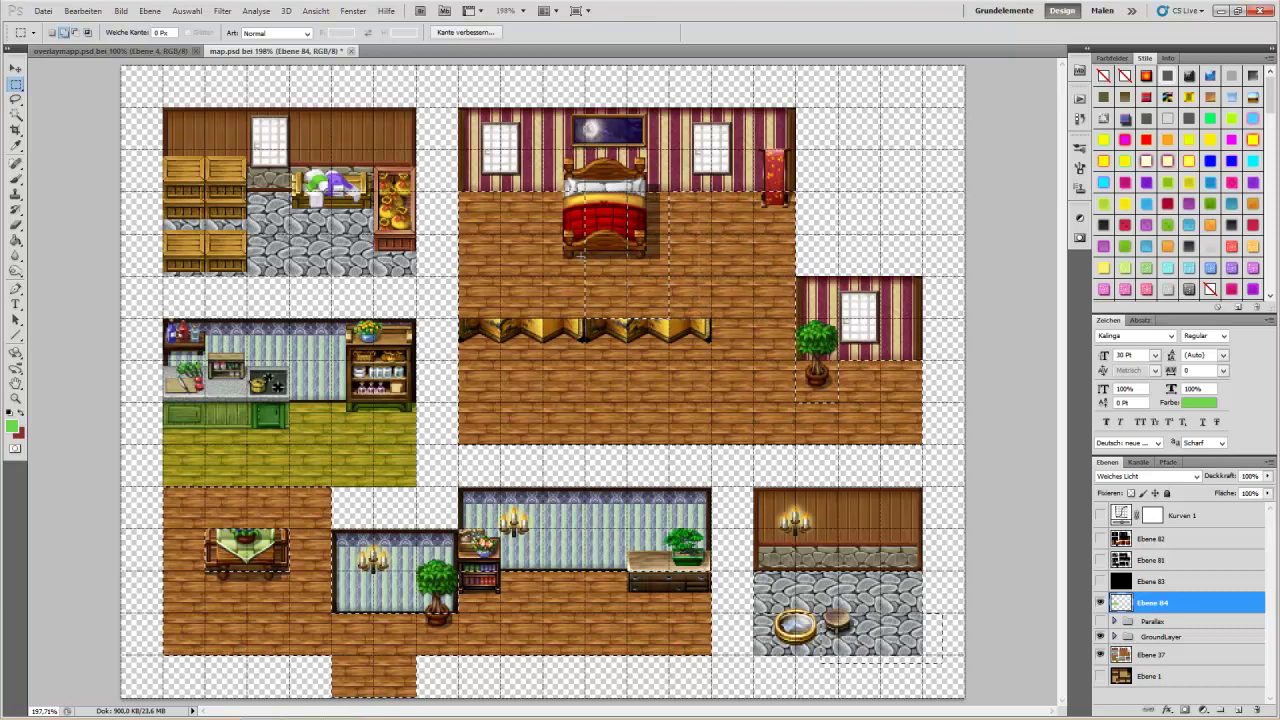
Step: Fill all selected wooden floors with green, then begin selecting an area in the top-left room
key(ctrl+z)
click(15, 243)
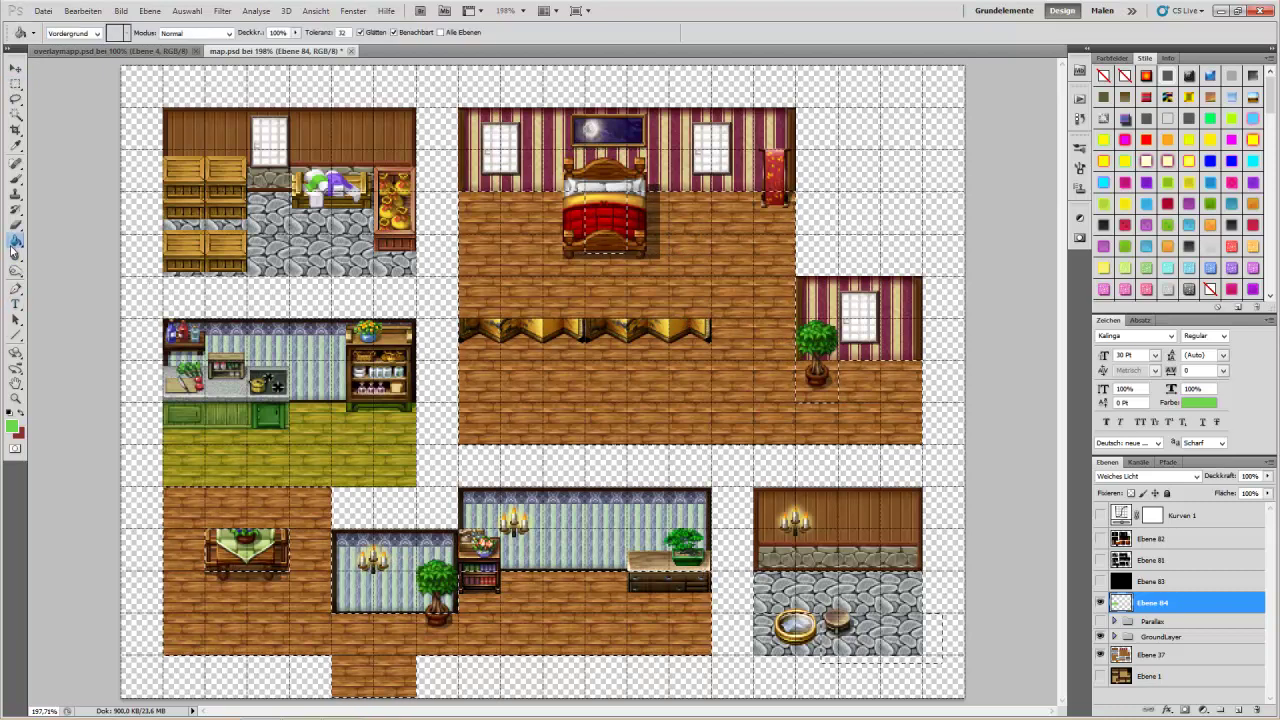
click(583, 420)
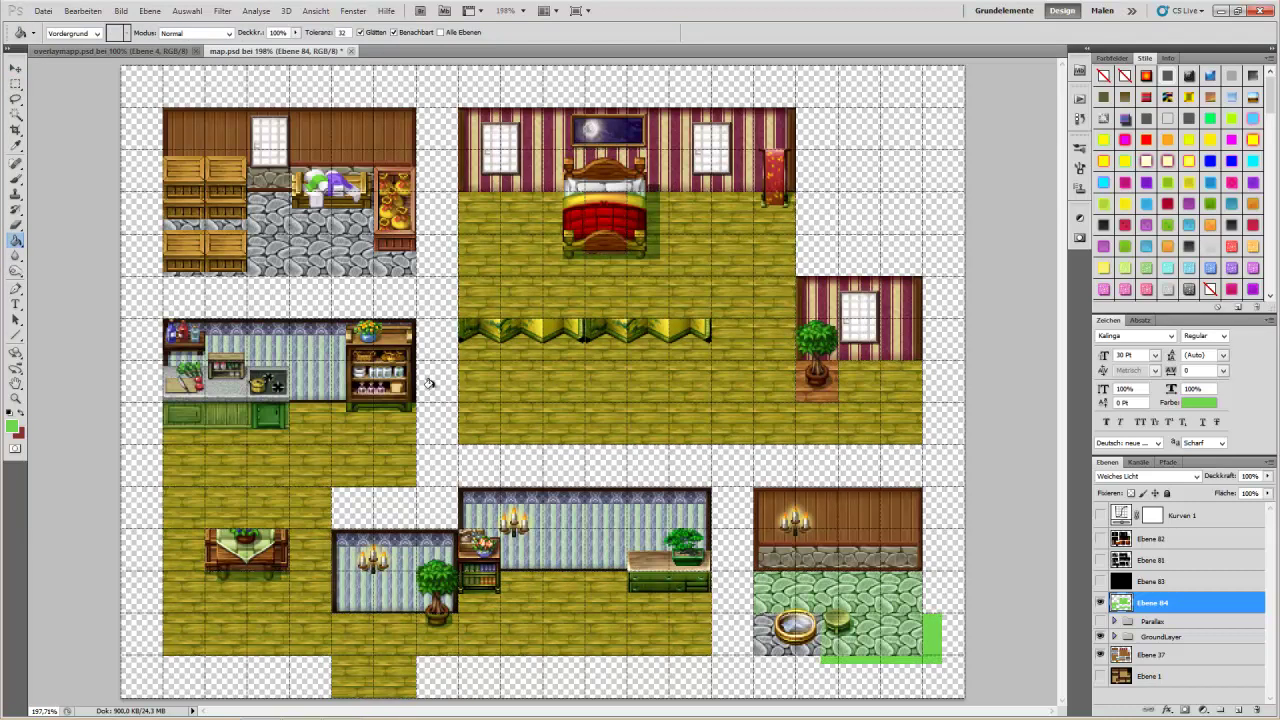
click(15, 88)
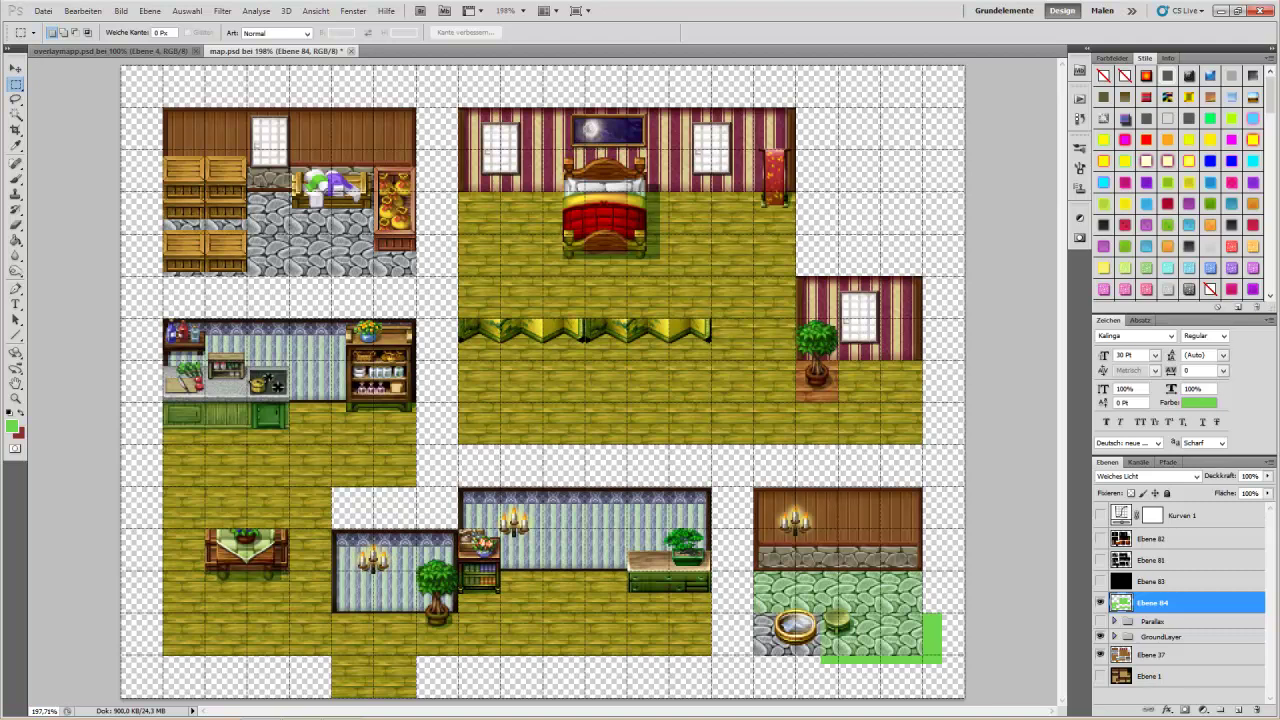
drag(246, 192, 290, 278)
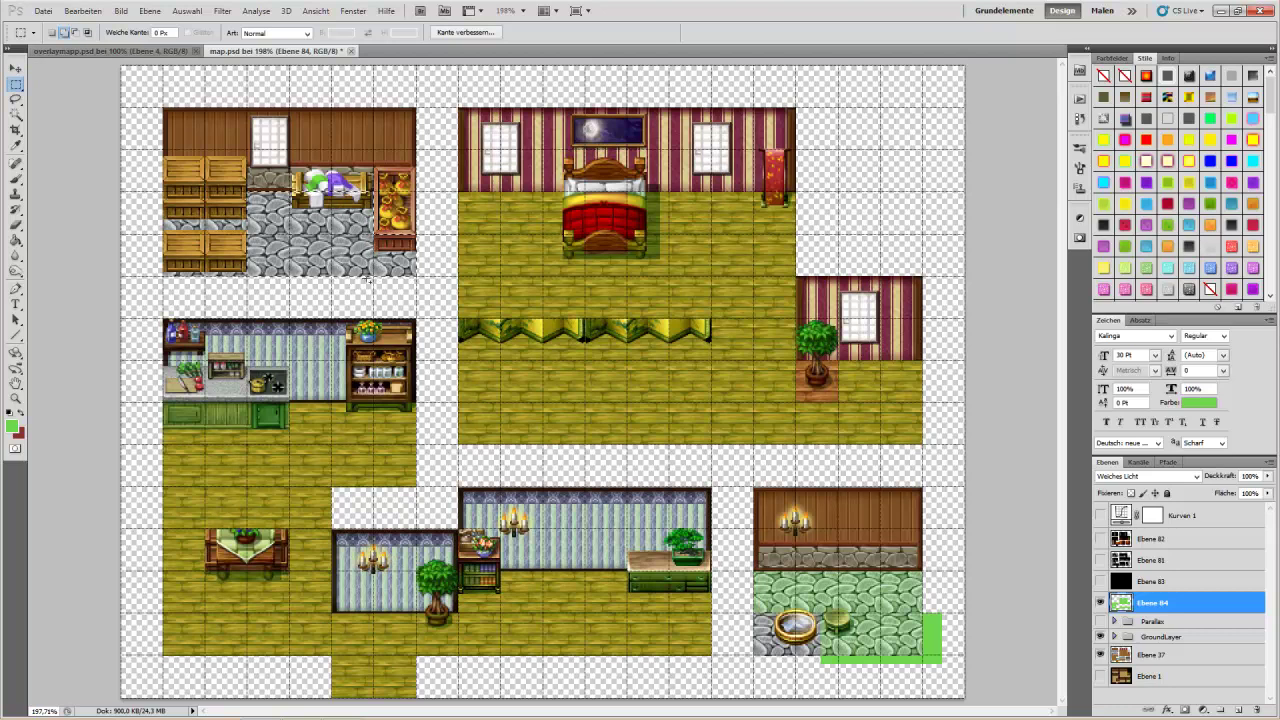
Step: Fill the top-left room's stone floor with green and clear the selection
click(16, 241)
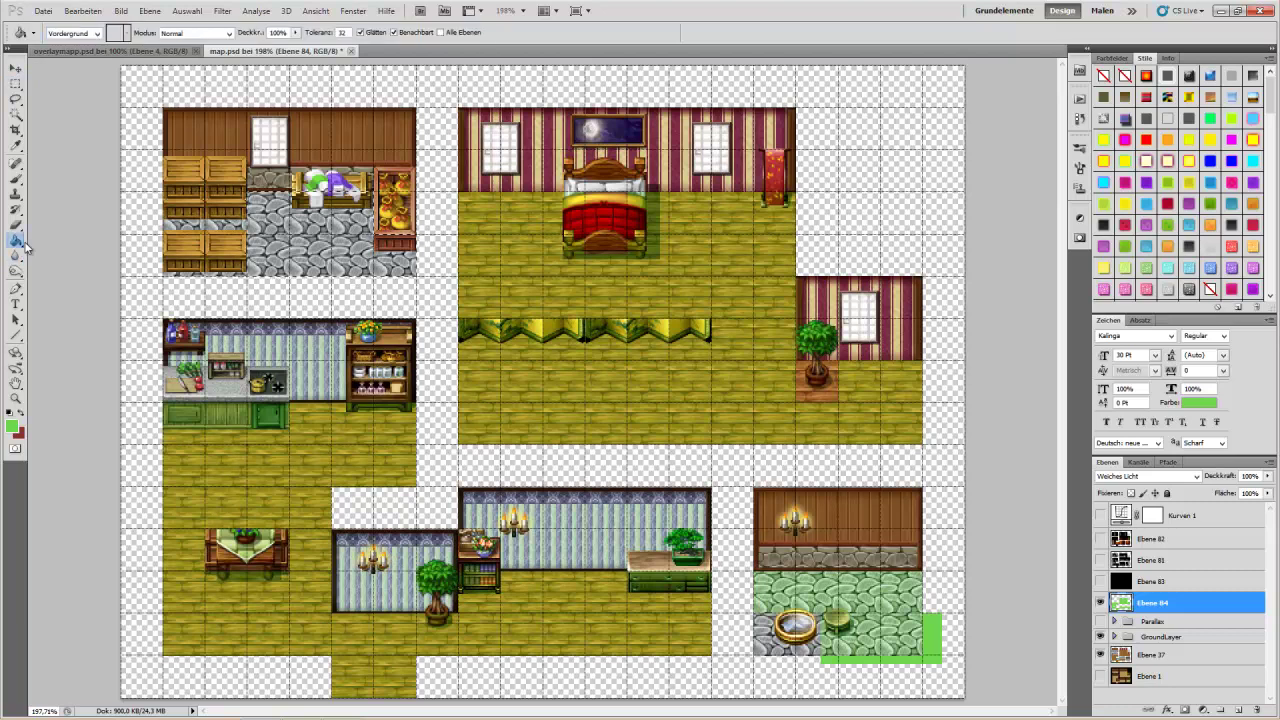
click(330, 228)
click(16, 84)
key(ctrl+d)
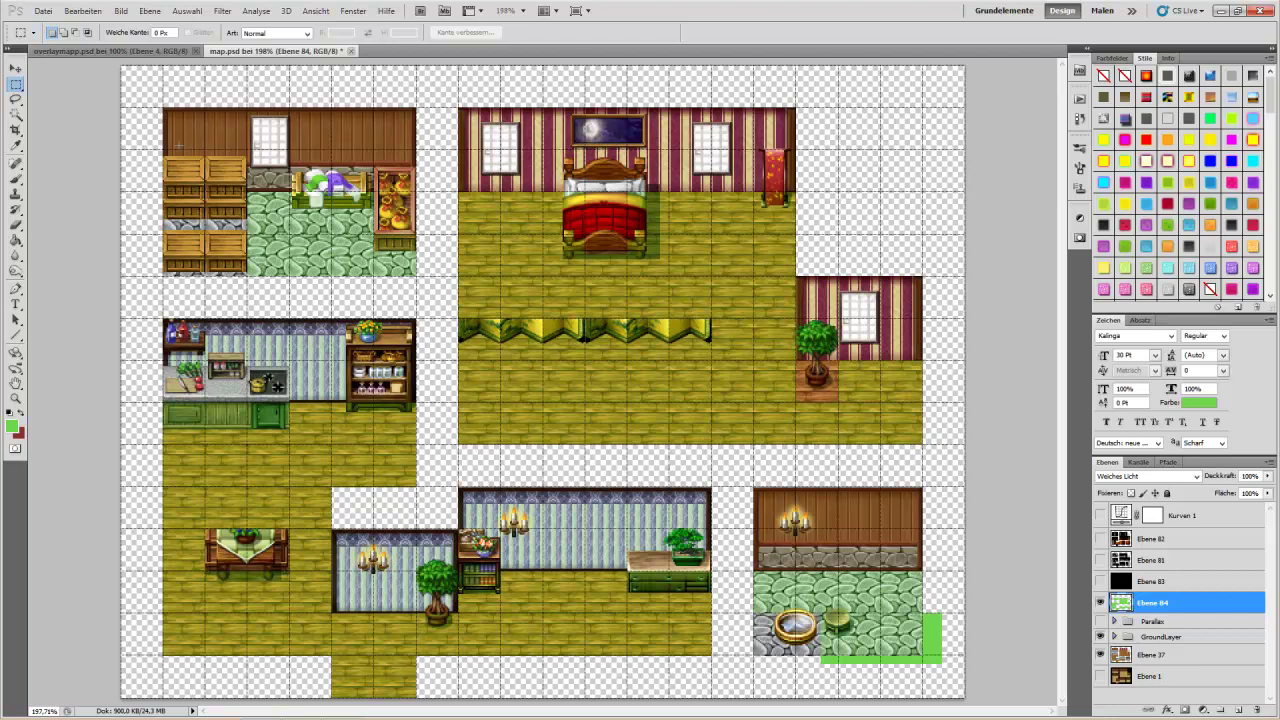
Step: Select the wall strips and edges of the rooms, including the top-middle wall and area below the bed
shift+drag(247, 273, 160, 107)
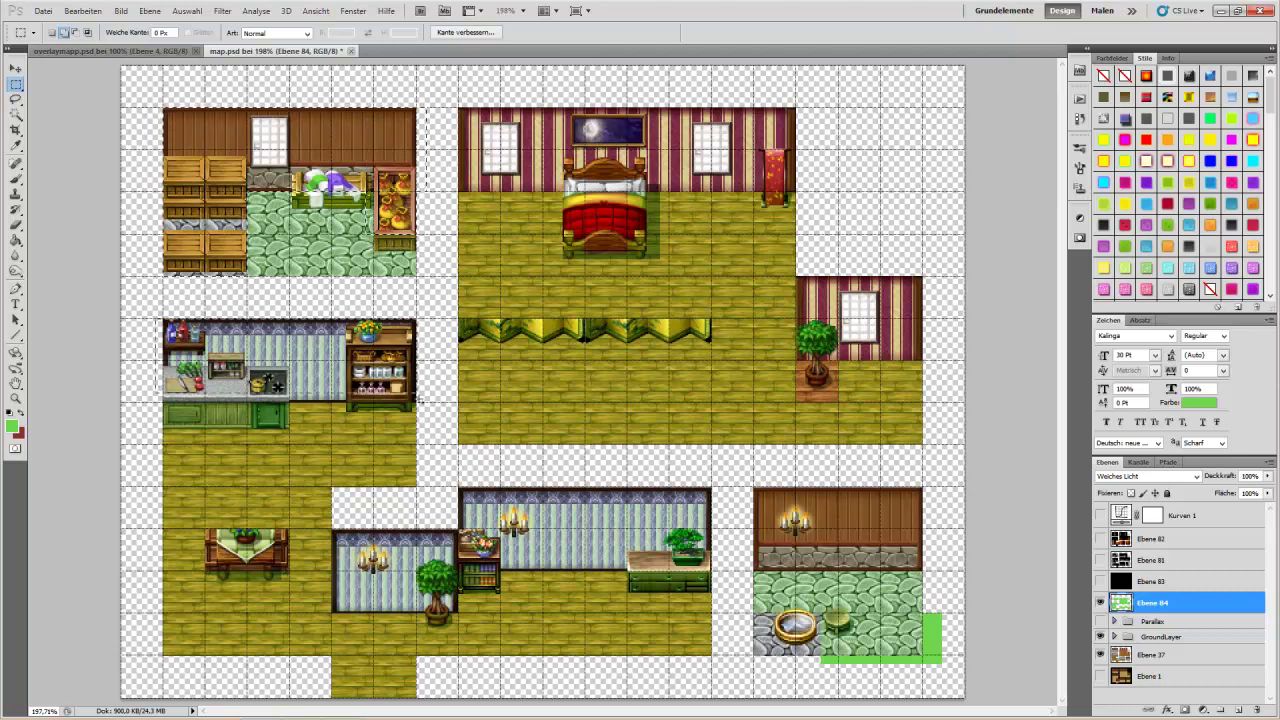
key(ctrl+z)
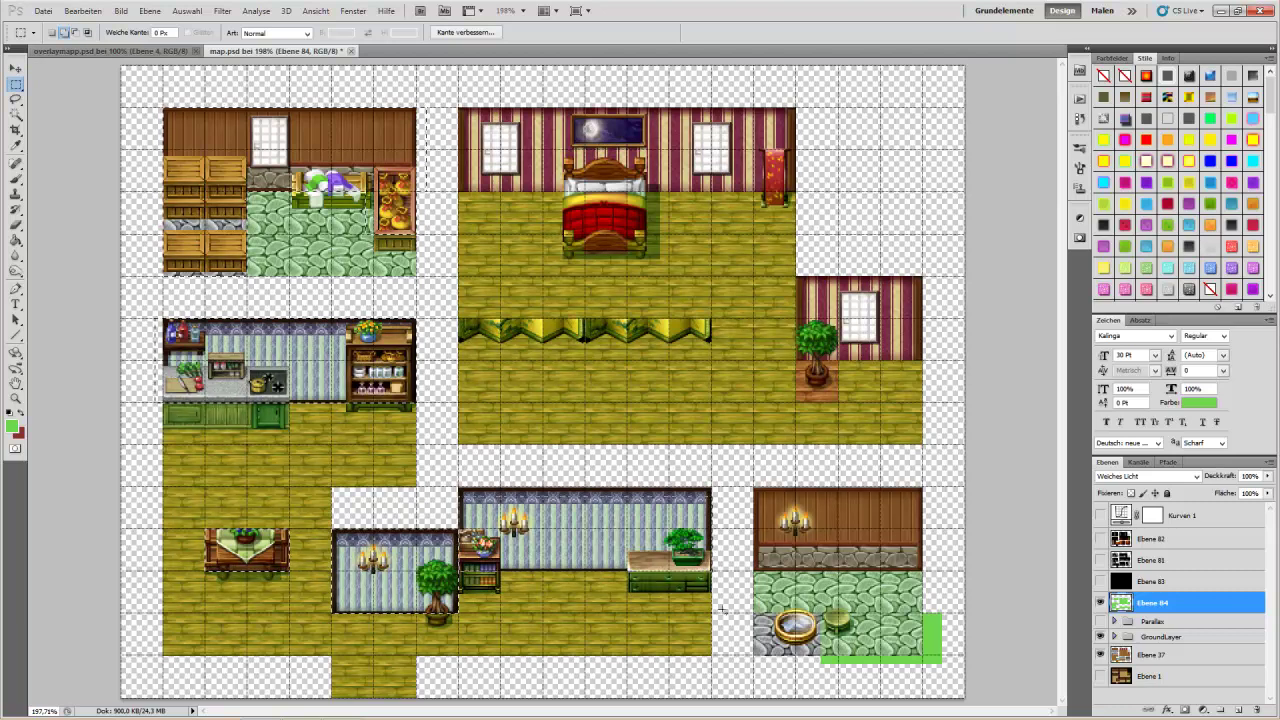
drag(806, 668, 830, 673)
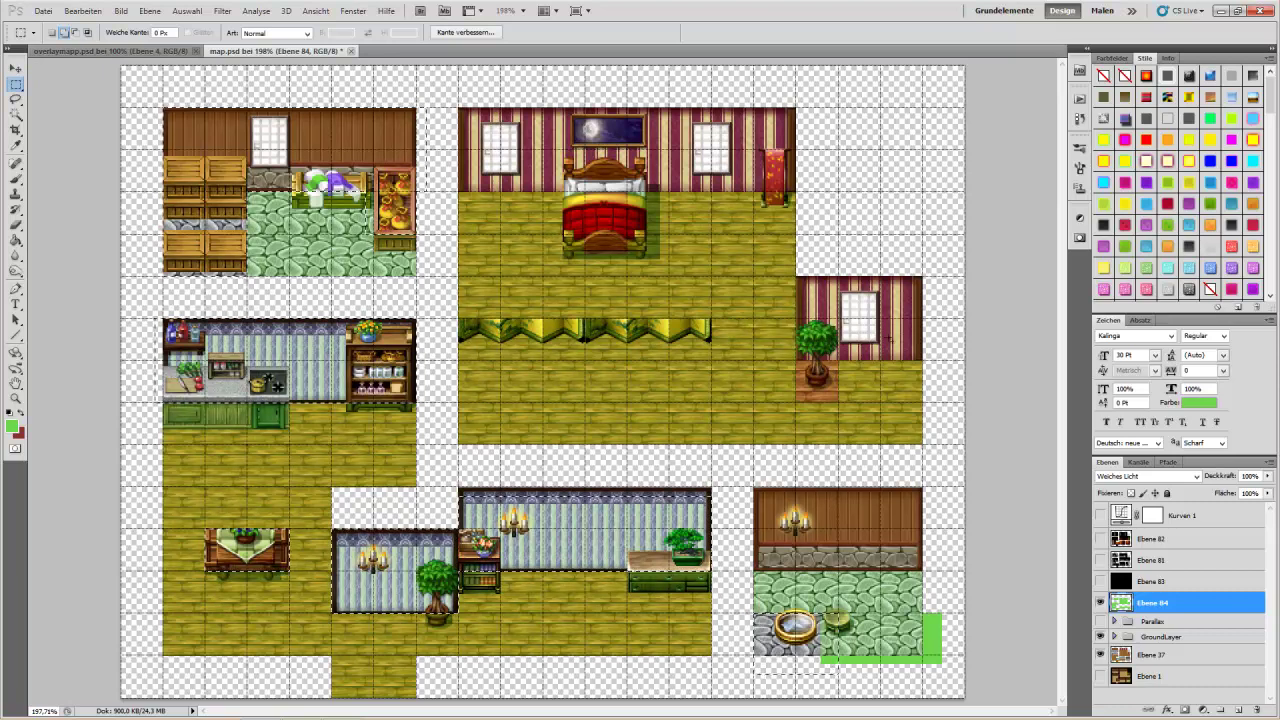
drag(922, 278, 932, 362)
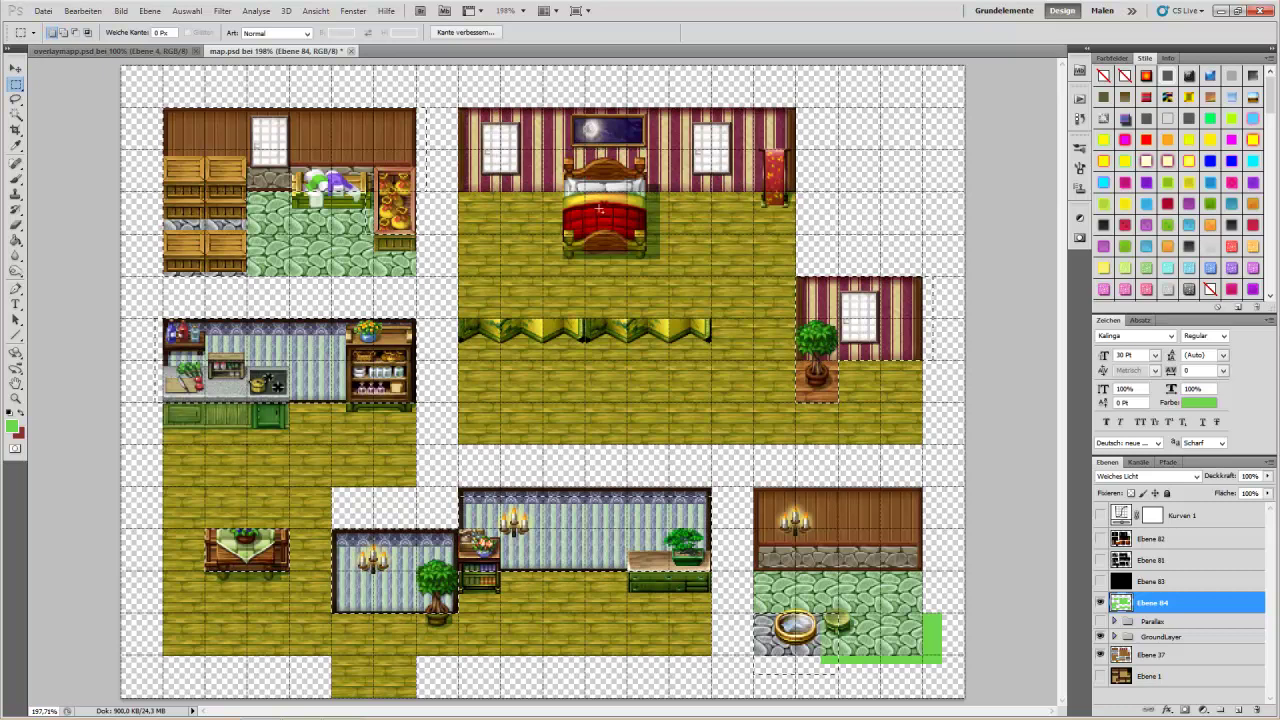
shift+drag(814, 191, 462, 106)
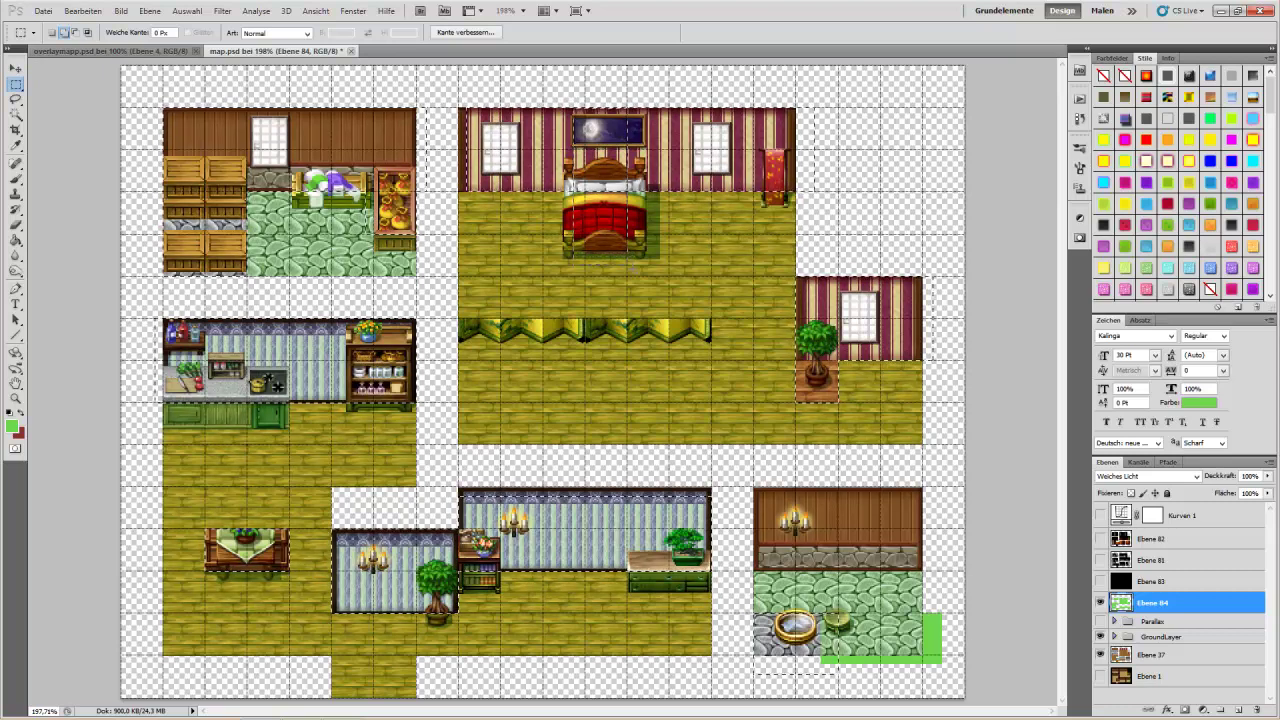
shift+drag(627, 210, 572, 278)
Step: Fill the selected walls and borders with dark red, deselect, and show the black background layer
click(19, 414)
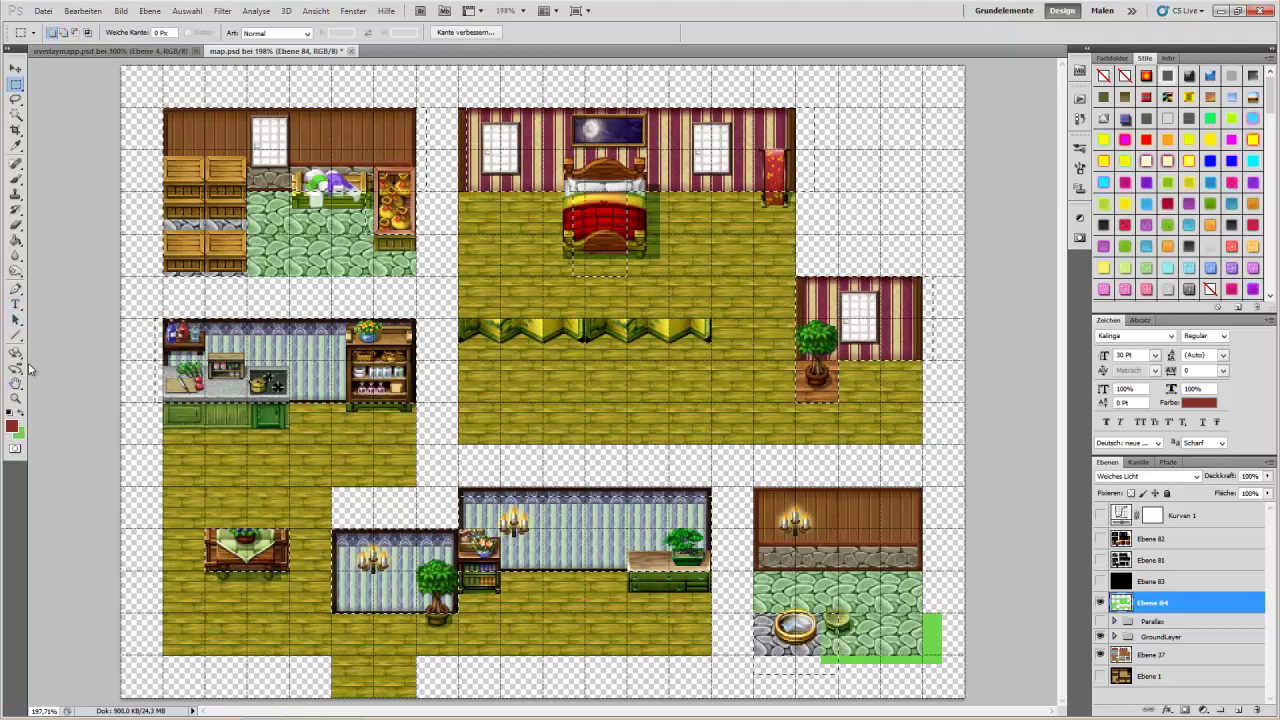
click(16, 240)
click(632, 134)
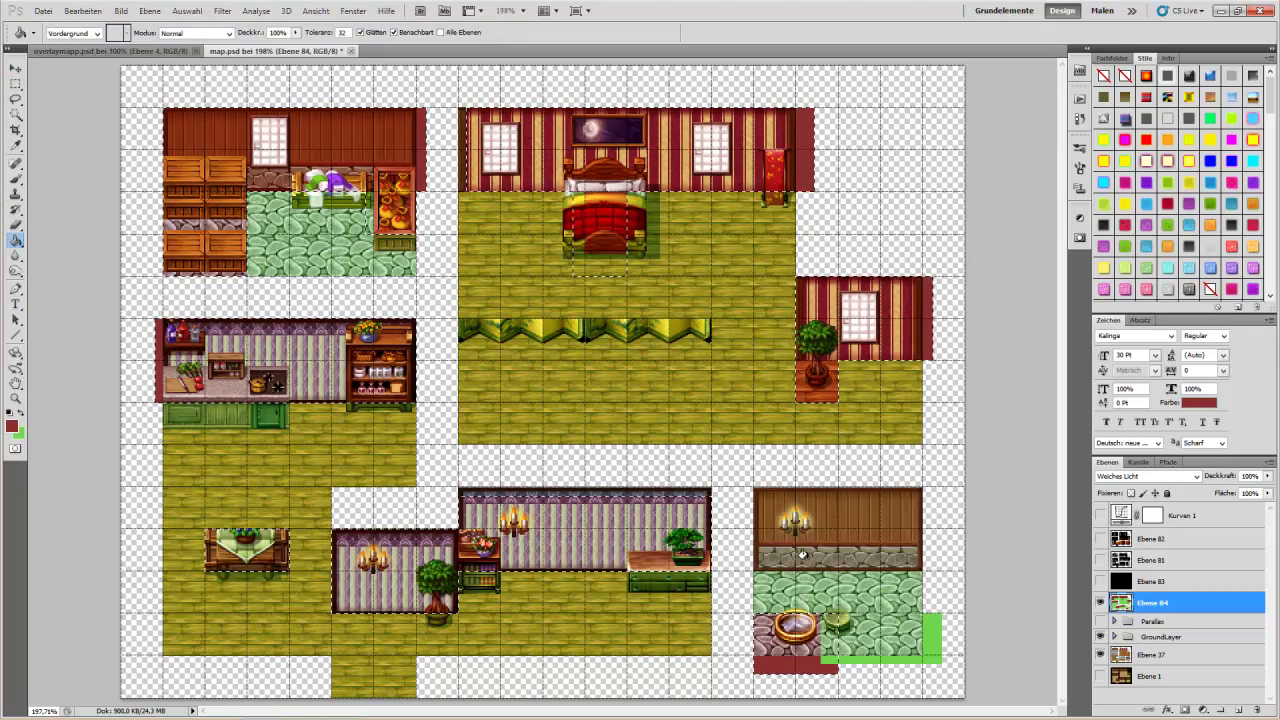
key(ctrl+d)
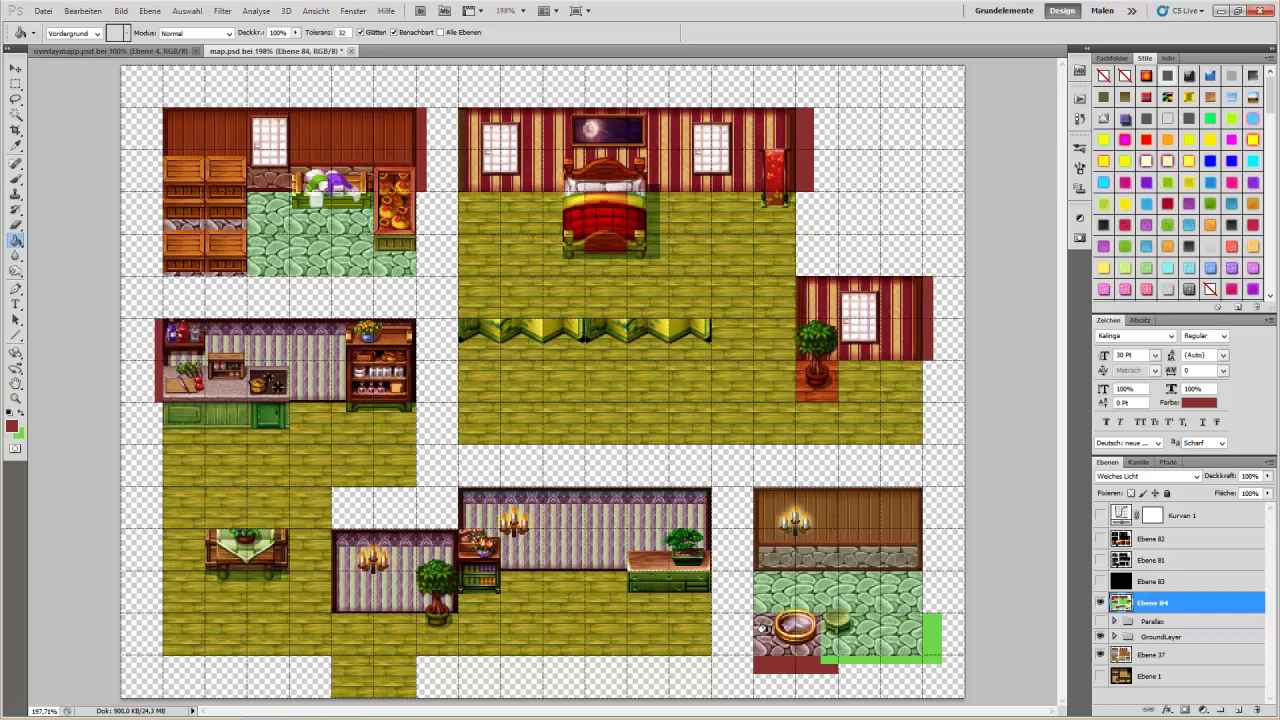
click(1100, 676)
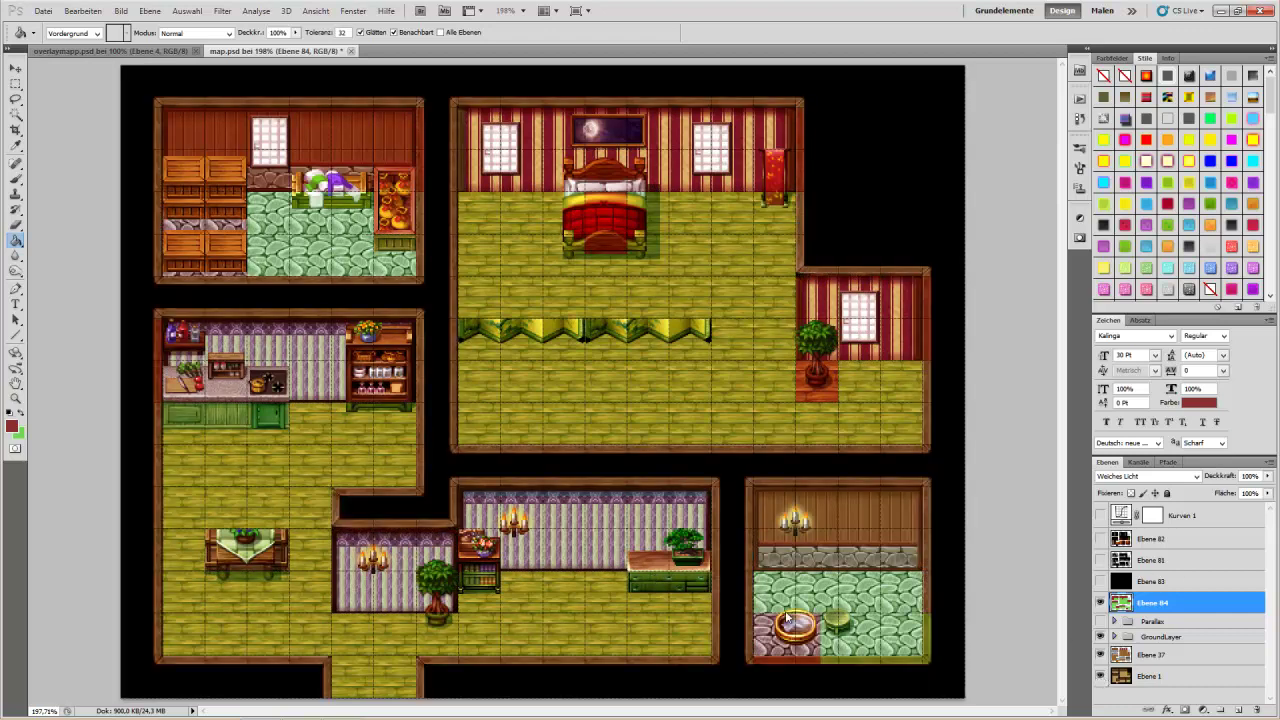
click(15, 68)
double_click(687, 12)
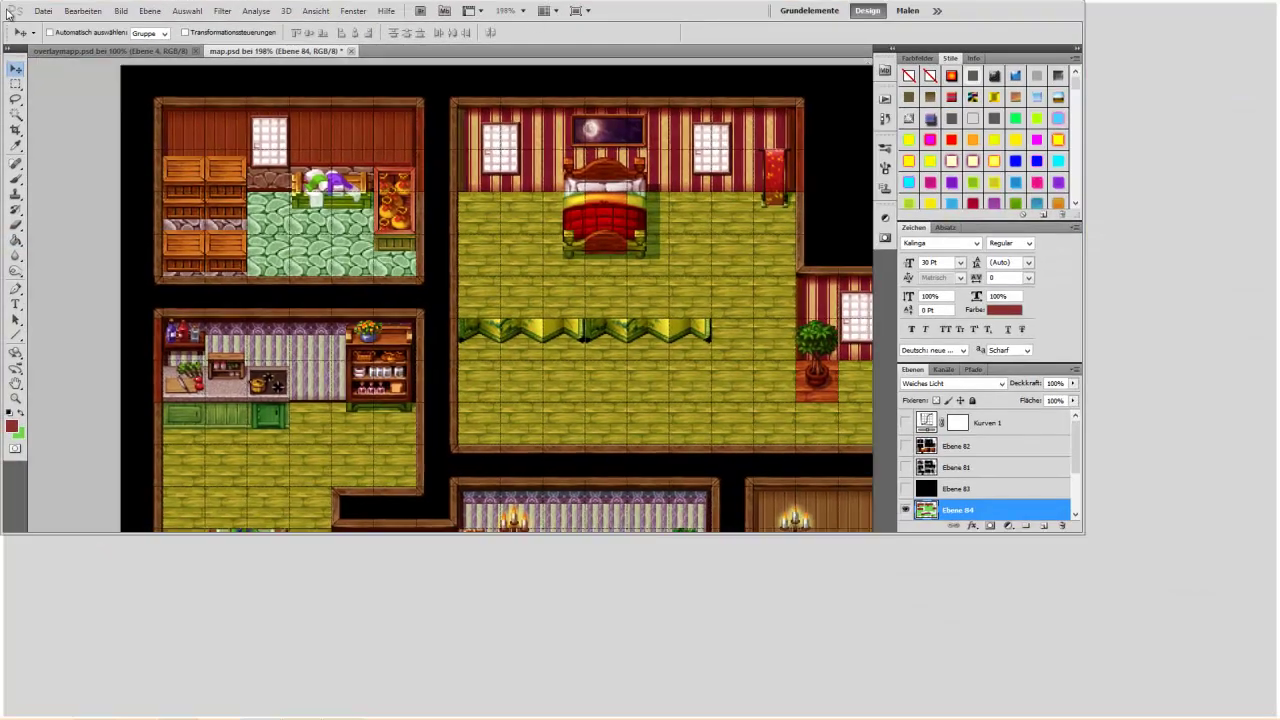
Step: Export the map through Für Web und Geräte speichern with PNG-24 as the format
double_click(687, 18)
click(43, 10)
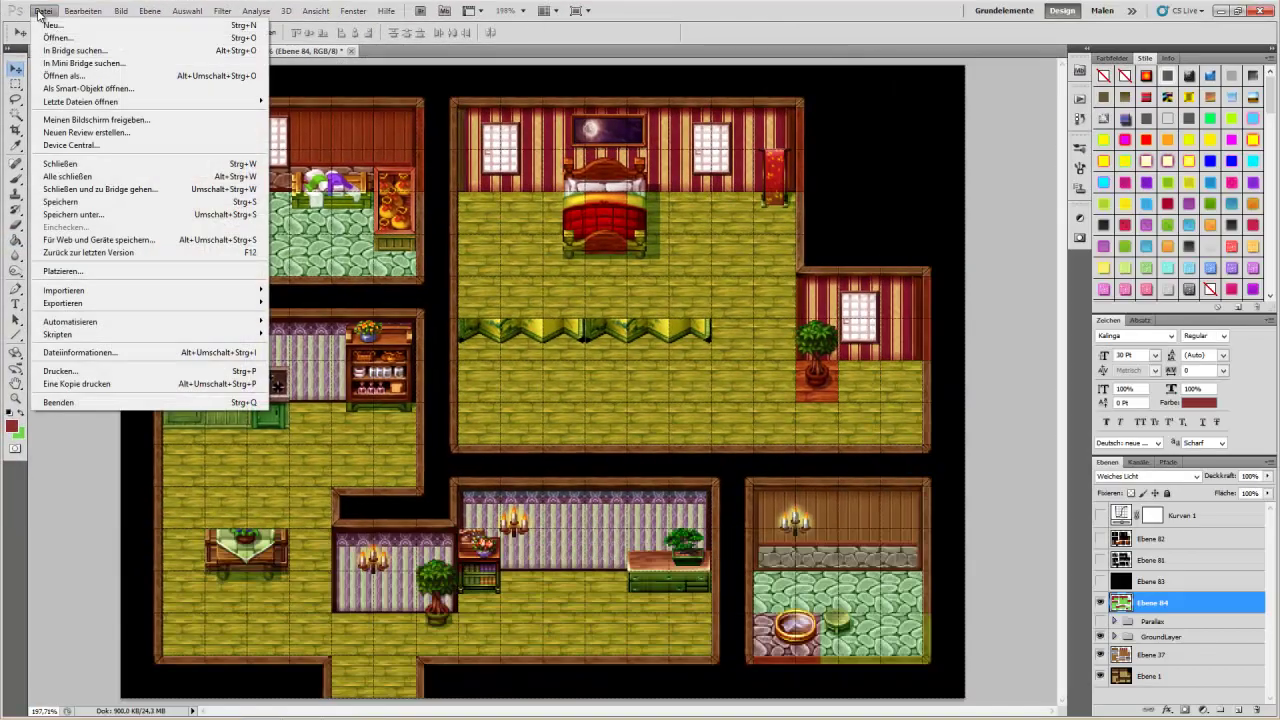
click(100, 214)
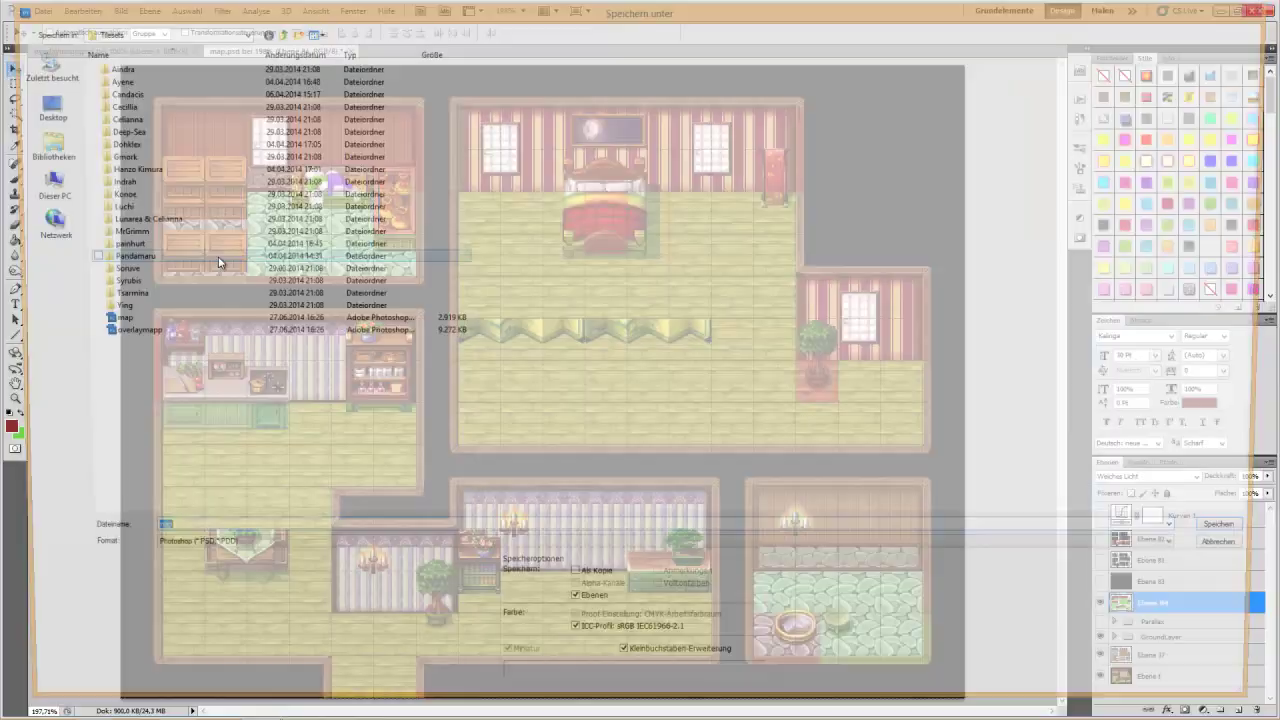
click(1265, 8)
click(43, 10)
click(105, 240)
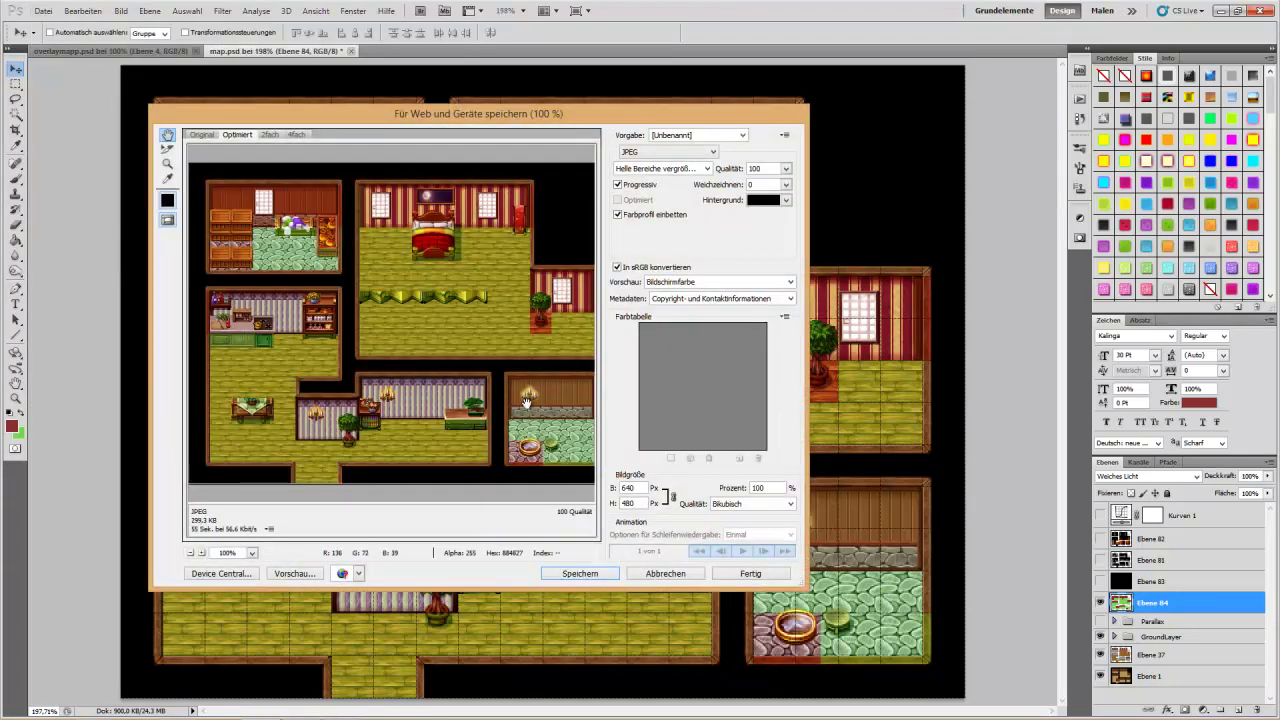
click(668, 152)
click(650, 188)
click(576, 575)
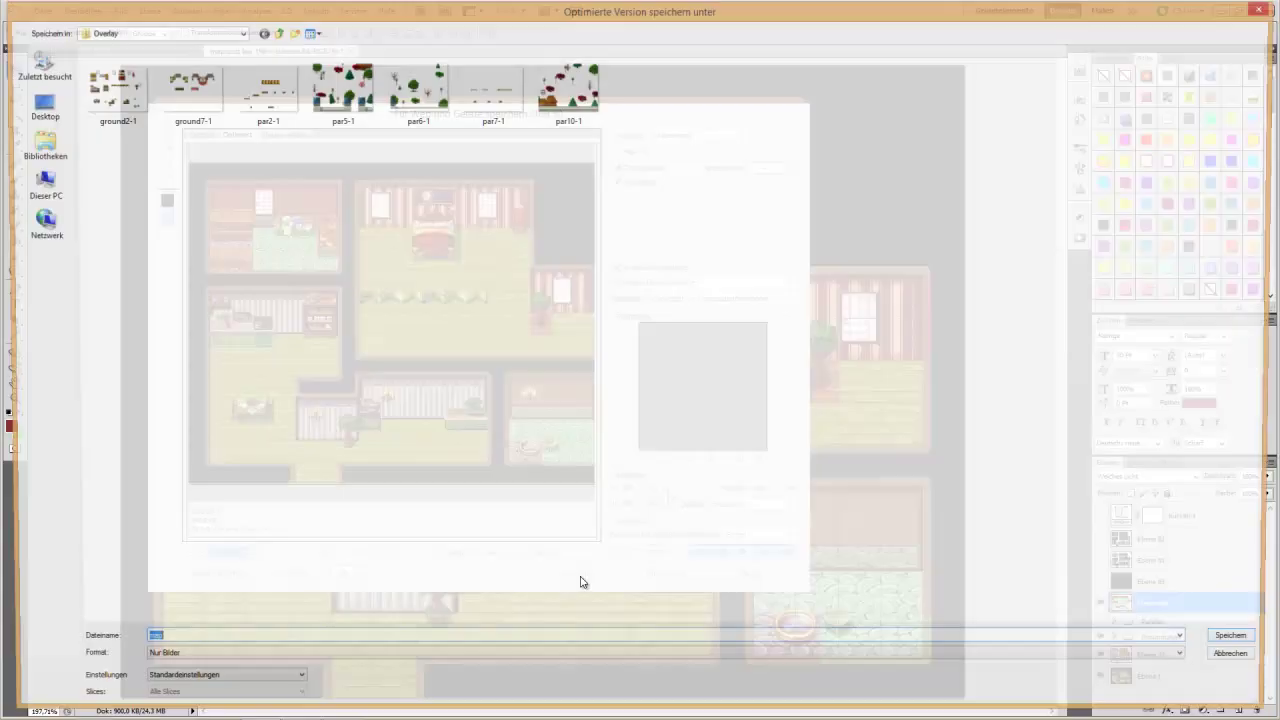
Step: Save the PNG into the Parallaxes folder, replacing shionhaus.png
click(275, 33)
click(107, 208)
double_click(107, 208)
click(560, 100)
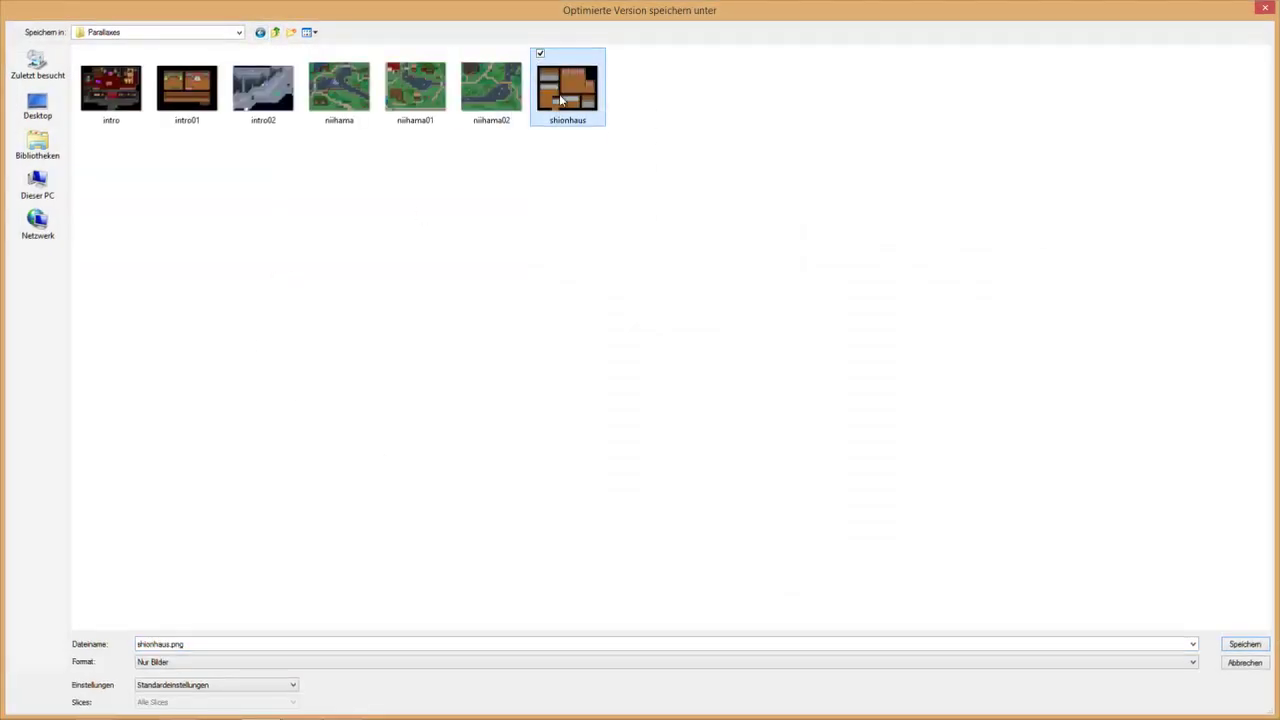
double_click(550, 100)
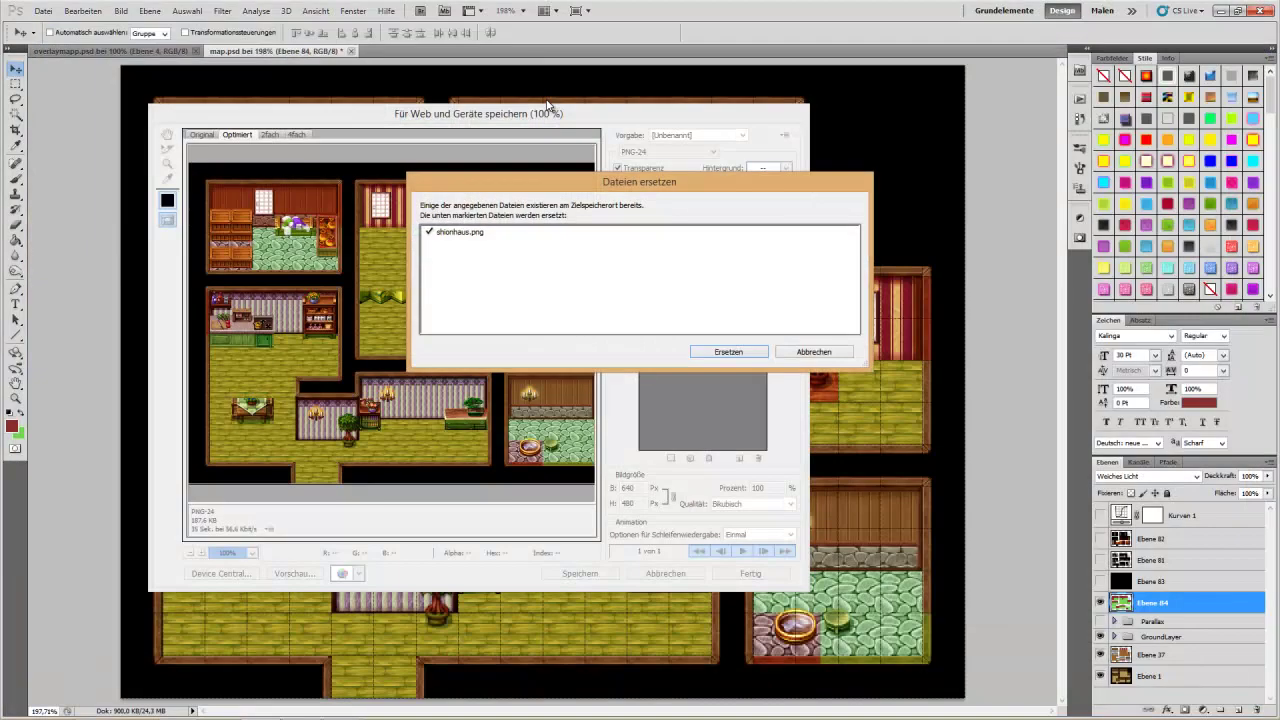
click(728, 352)
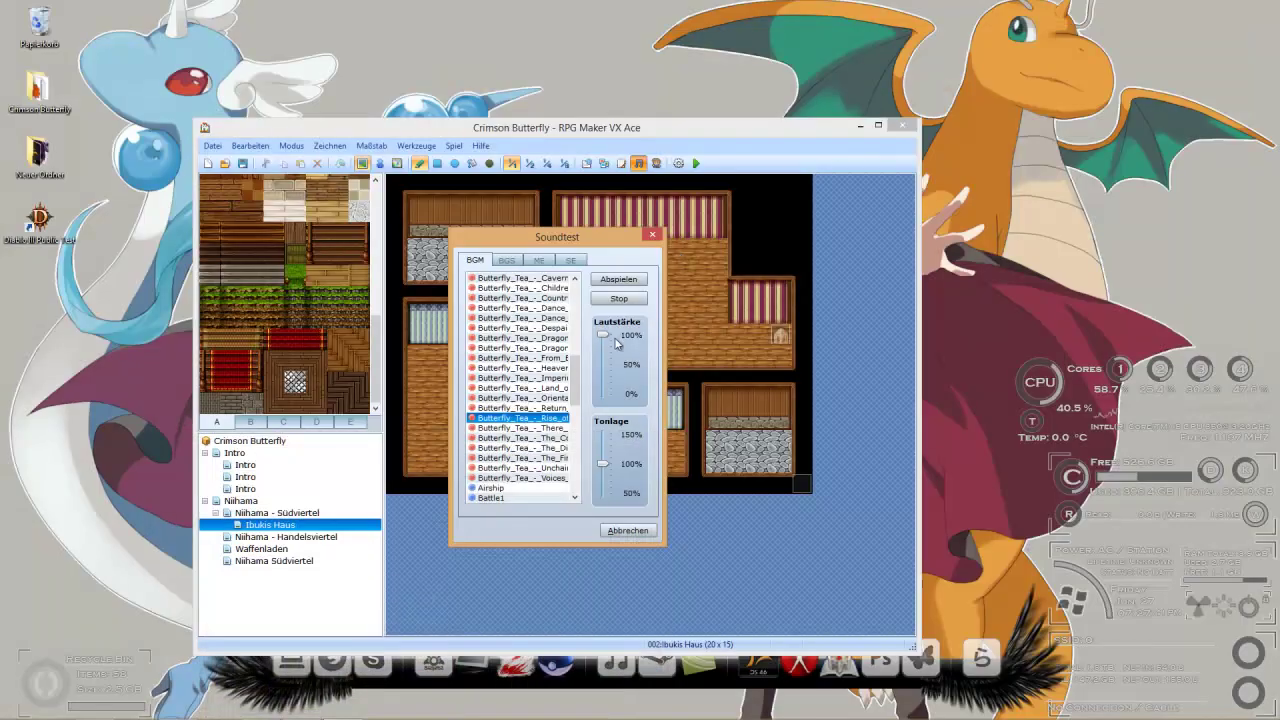
Step: Preview several background music tracks in the Soundtest and lower the volume to about half
click(550, 390)
scroll(551, 396, up, 1)
click(549, 377)
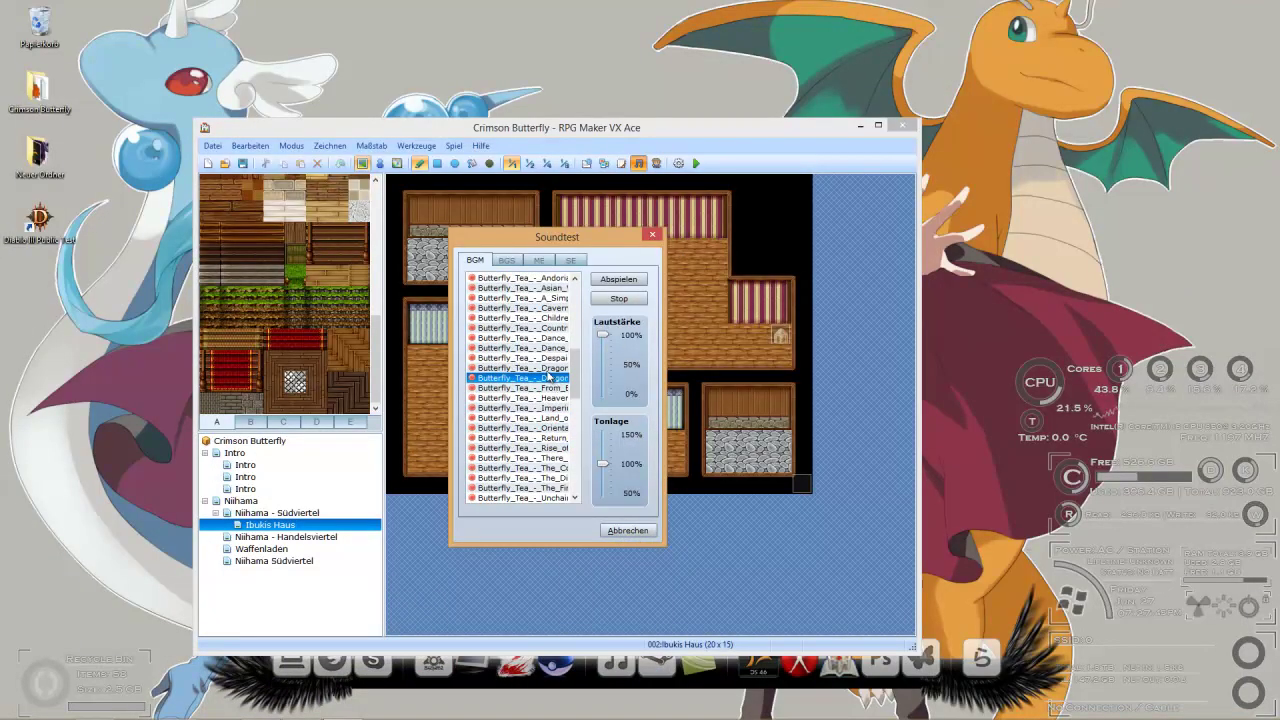
click(551, 368)
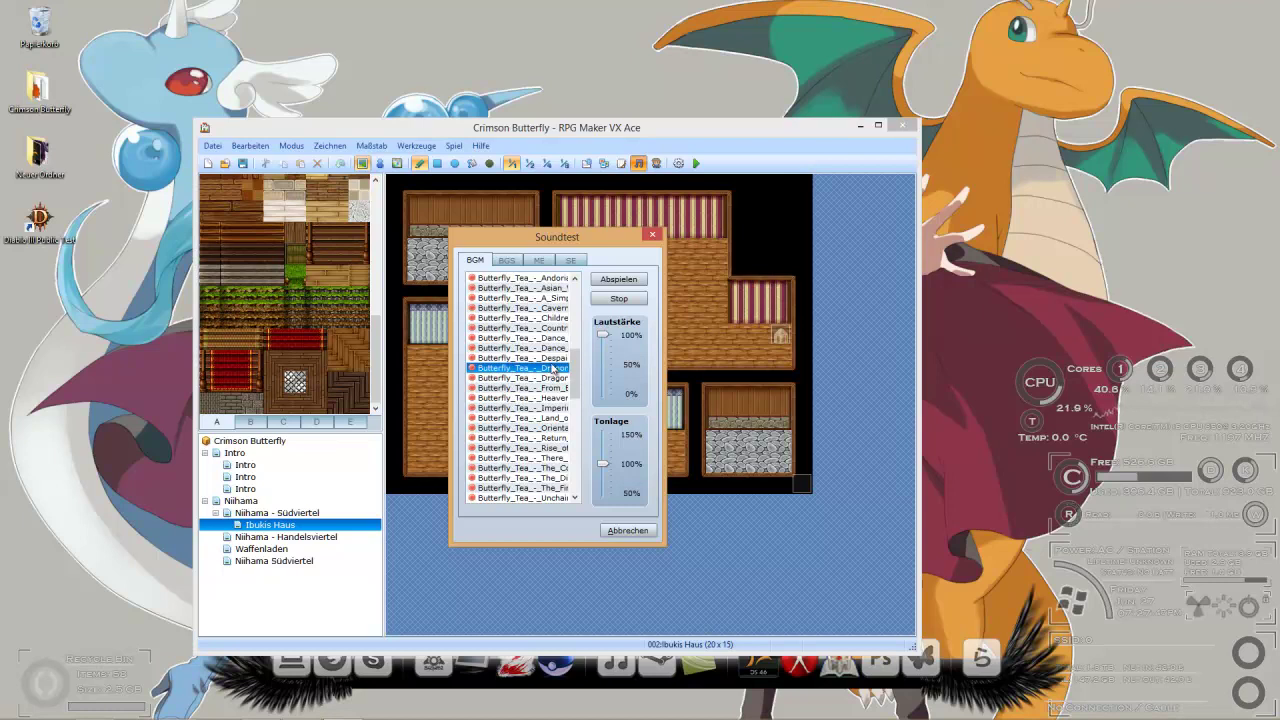
click(550, 388)
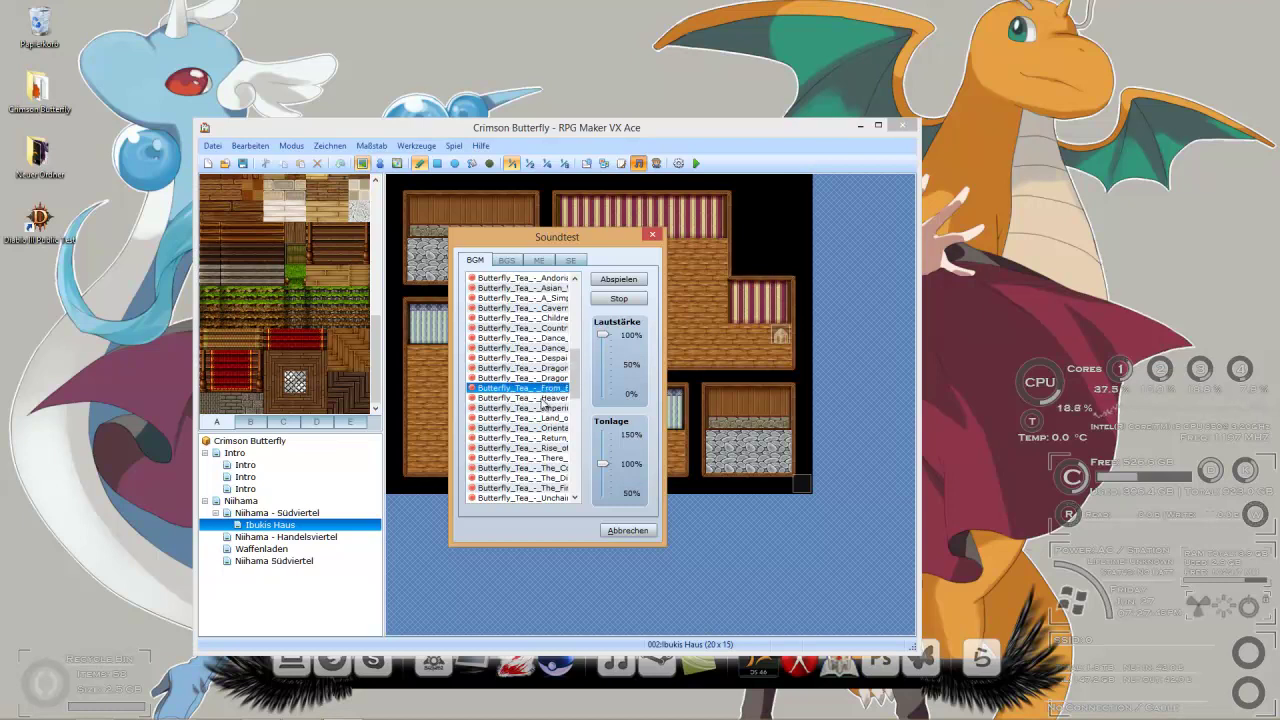
click(558, 399)
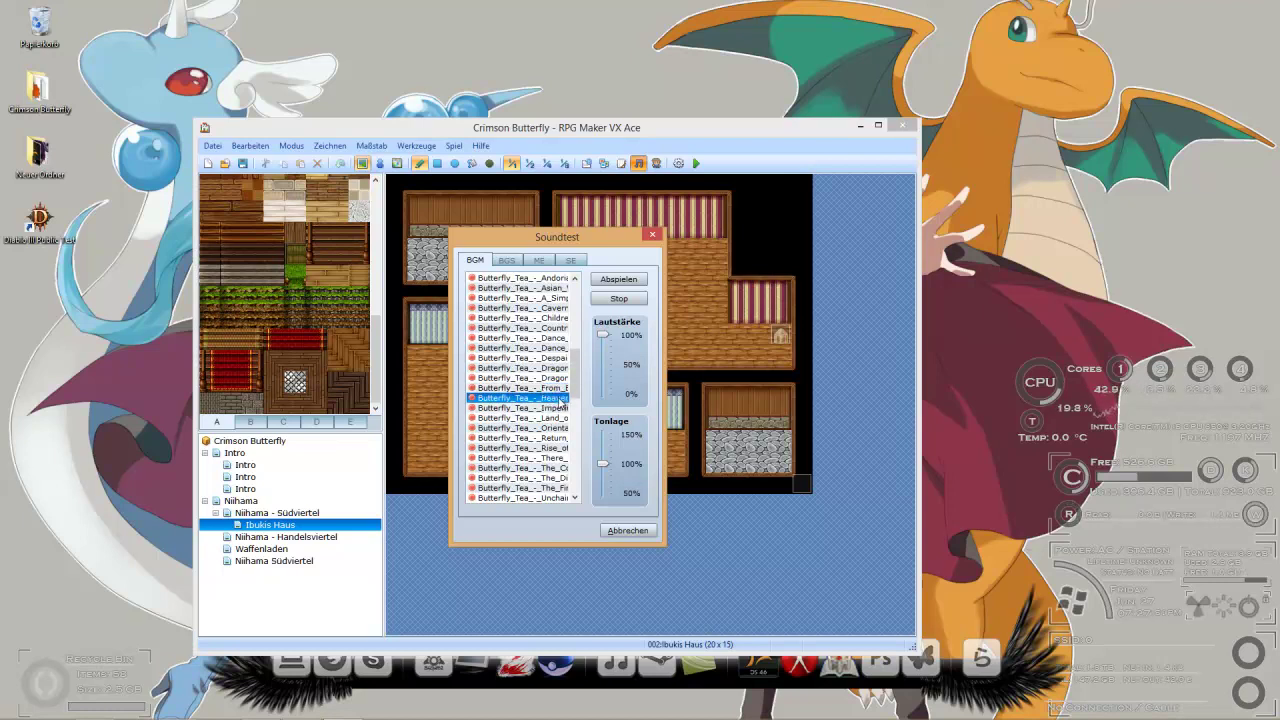
drag(603, 341, 603, 362)
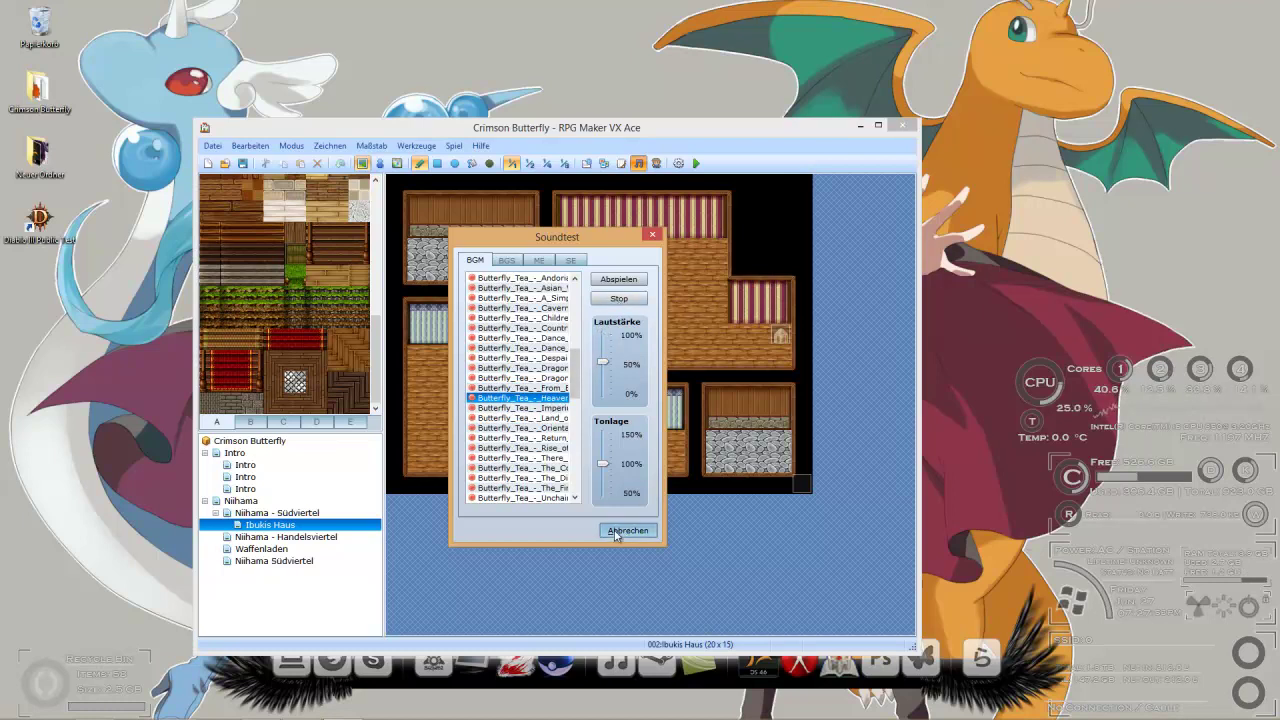
Step: Cancel the Soundtest and reload Ibukis Haus via Niihama - Handelsviertel to show the new parallax
click(627, 531)
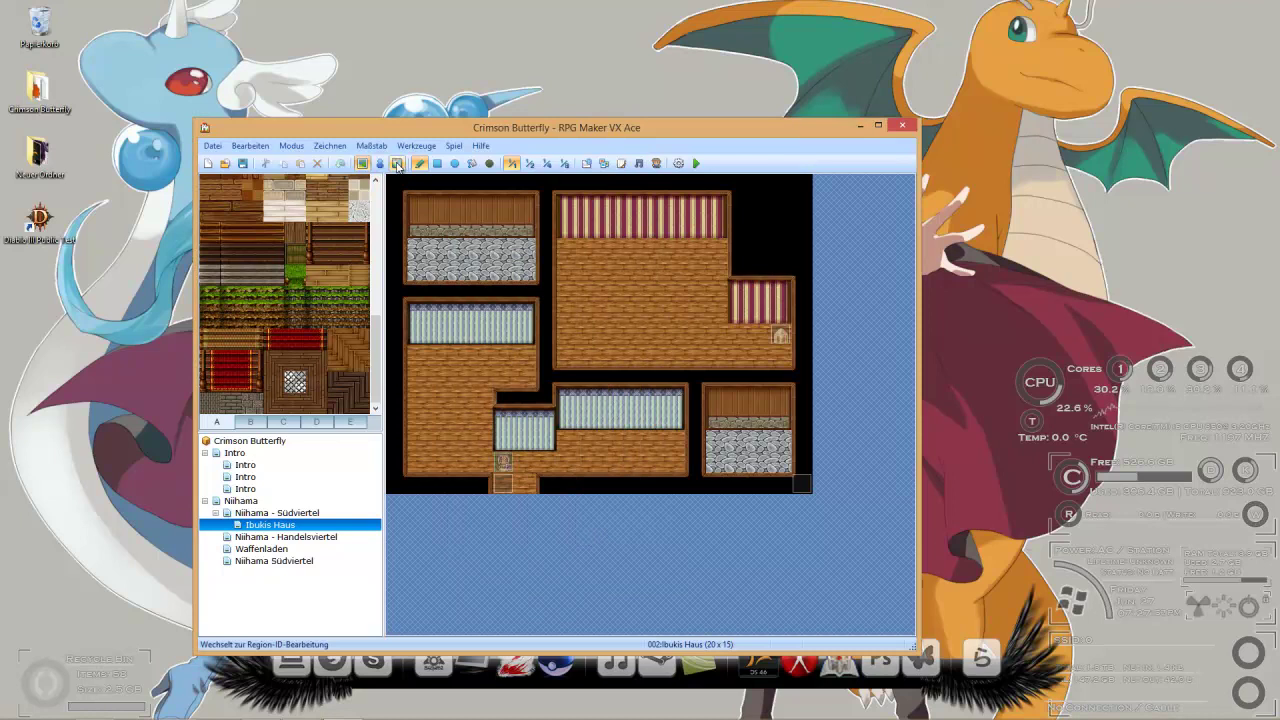
click(278, 537)
click(276, 526)
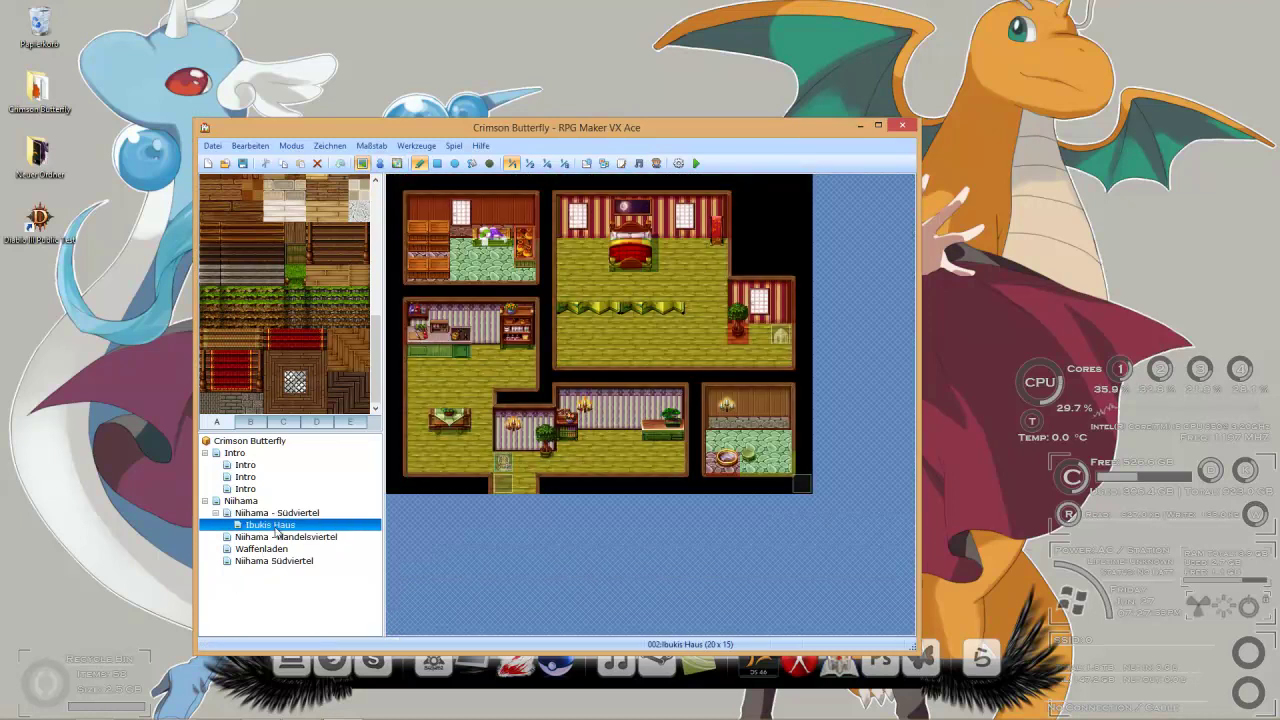
Step: Switch to tileset tab D and pick the empty tile
click(342, 422)
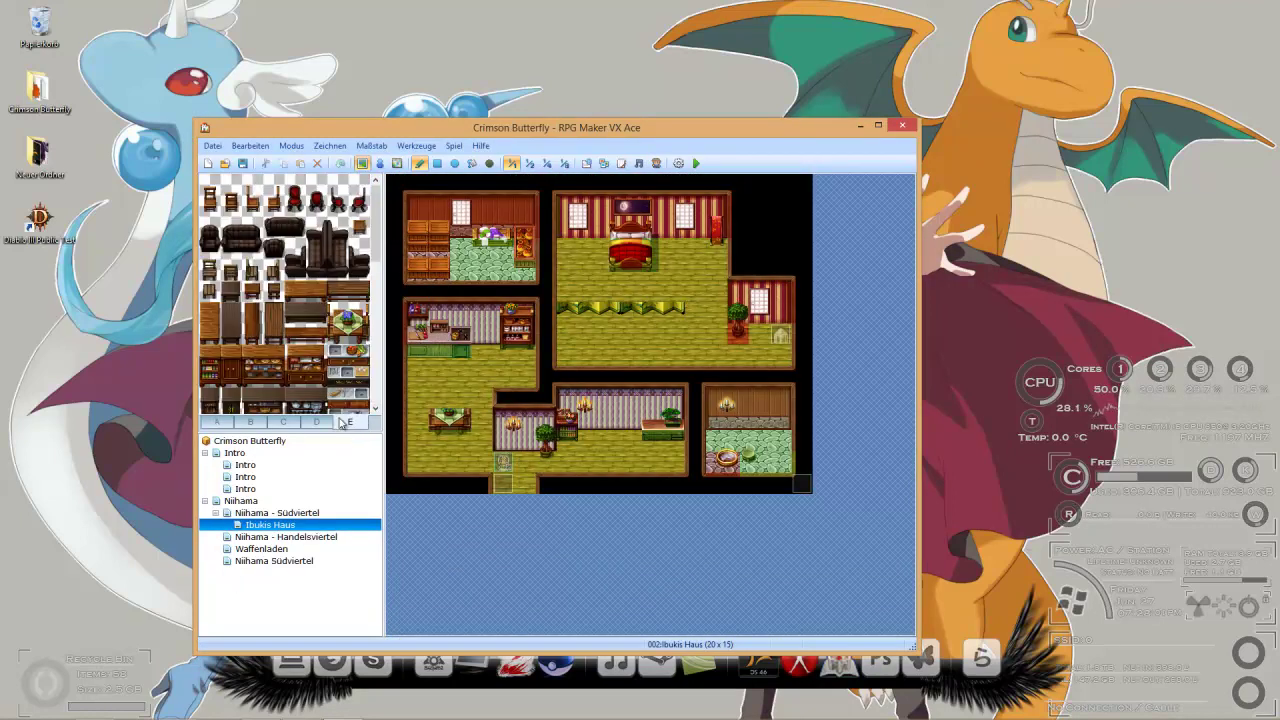
click(320, 424)
scroll(308, 398, down, 5)
click(209, 357)
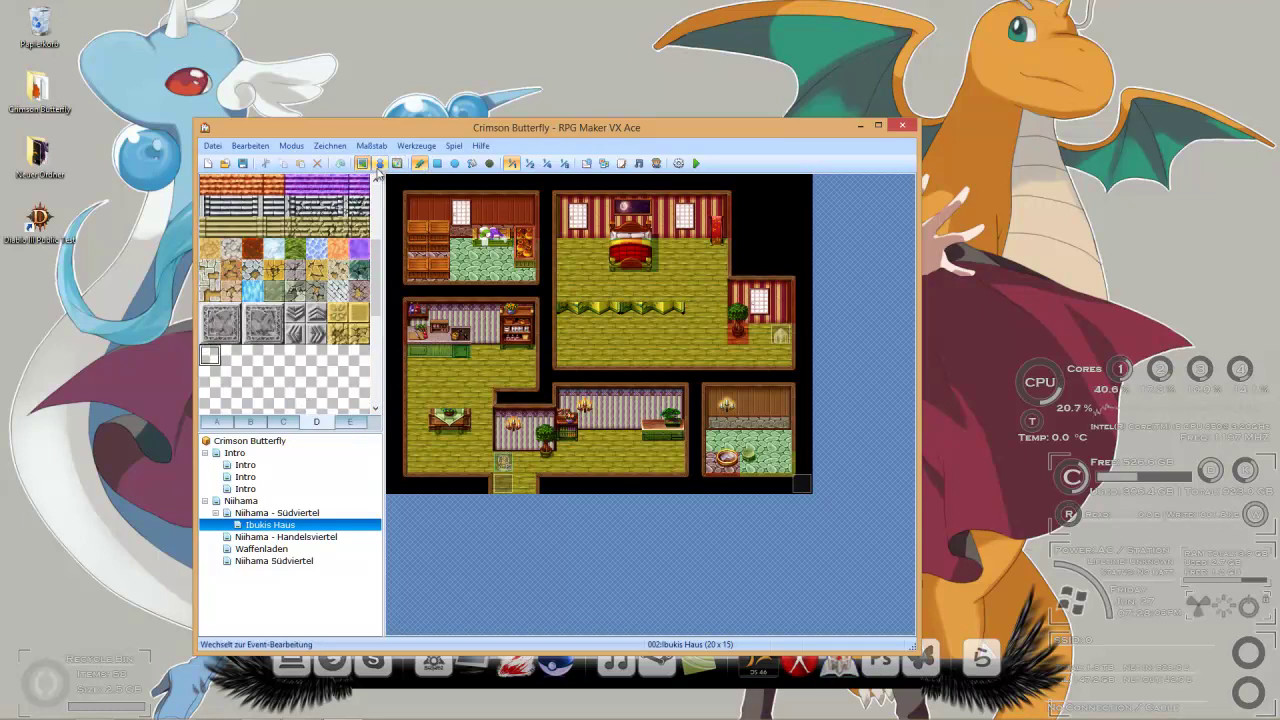
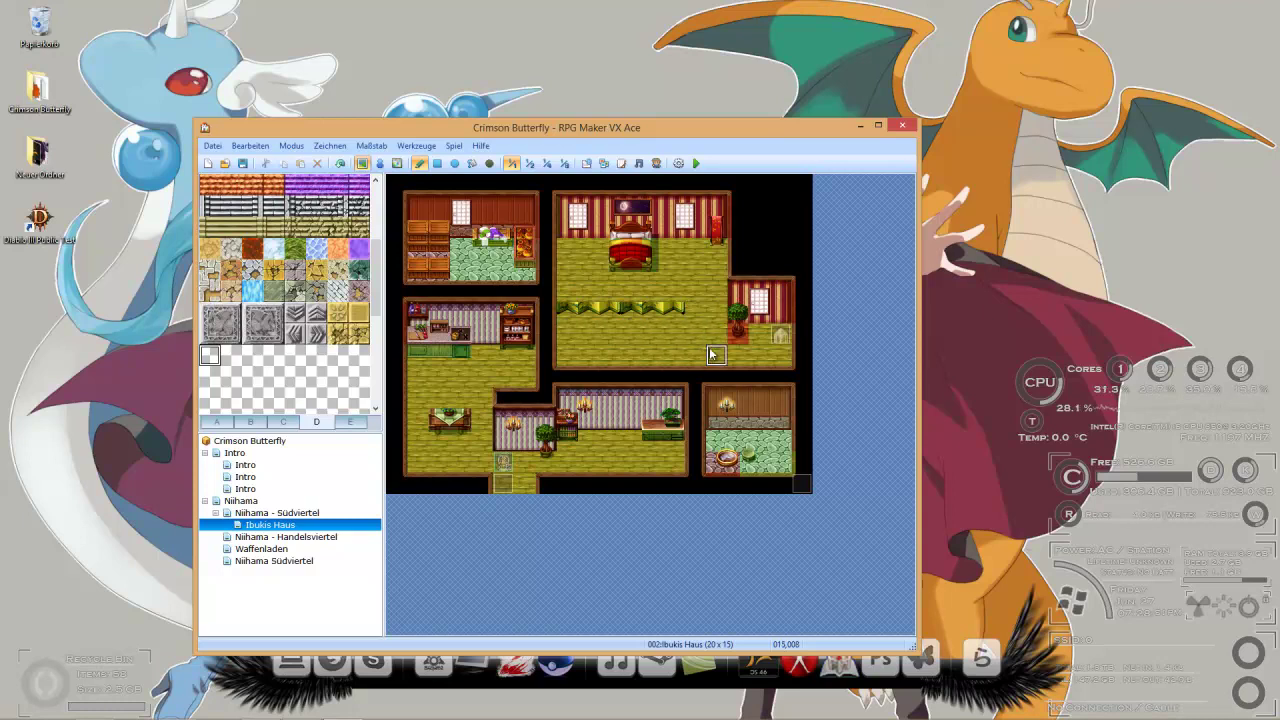
Step: Paint the wall tile, erase stray tiles with empty tab-D tiles, and switch to Event mode
click(567, 312)
click(231, 355)
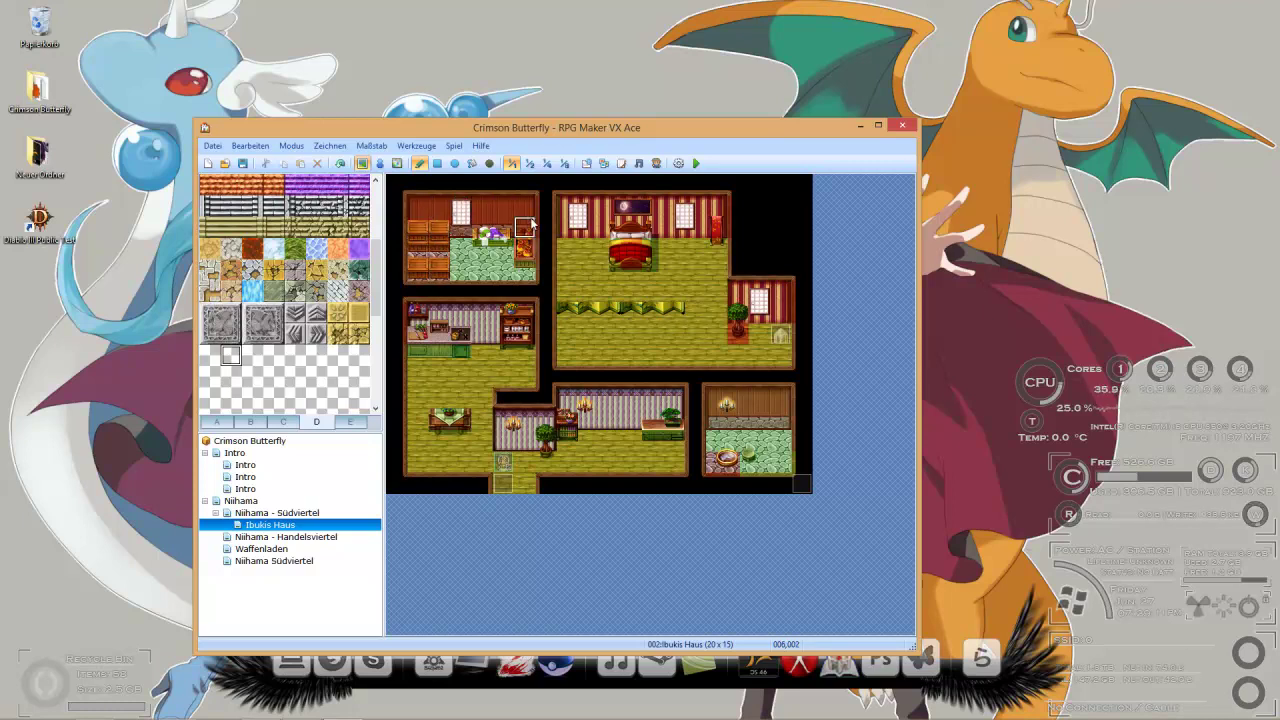
click(211, 356)
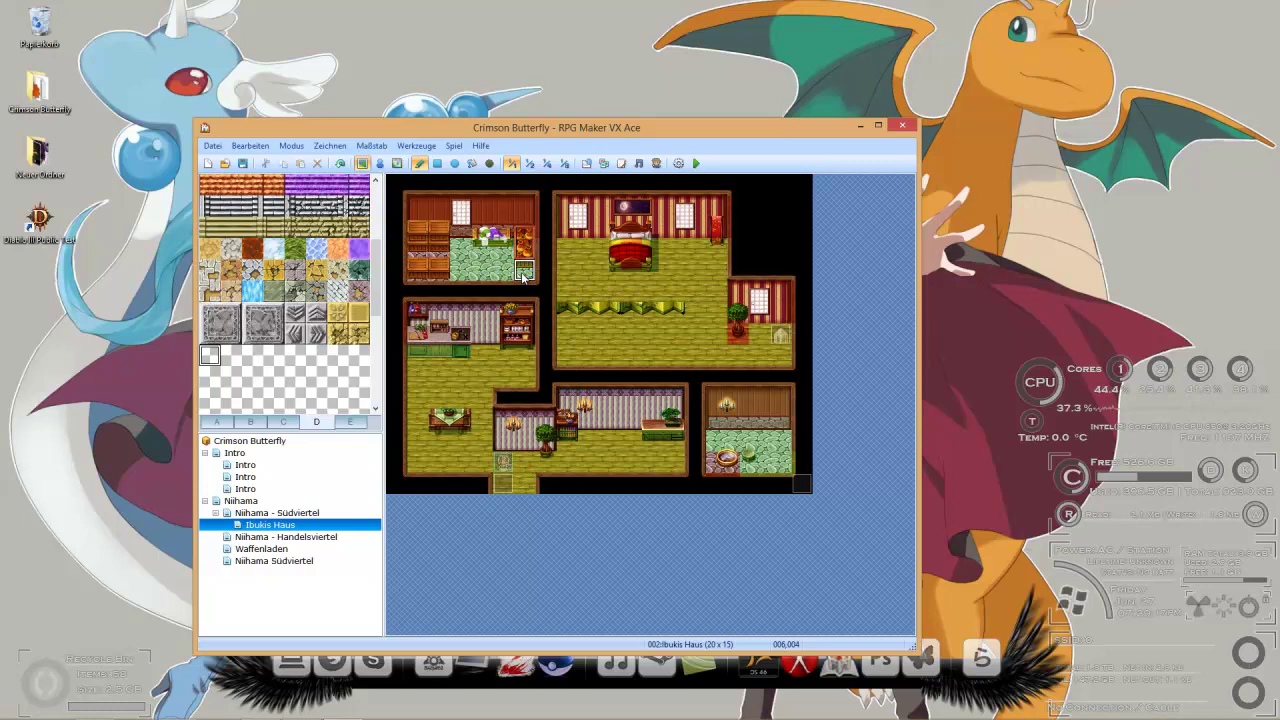
click(380, 166)
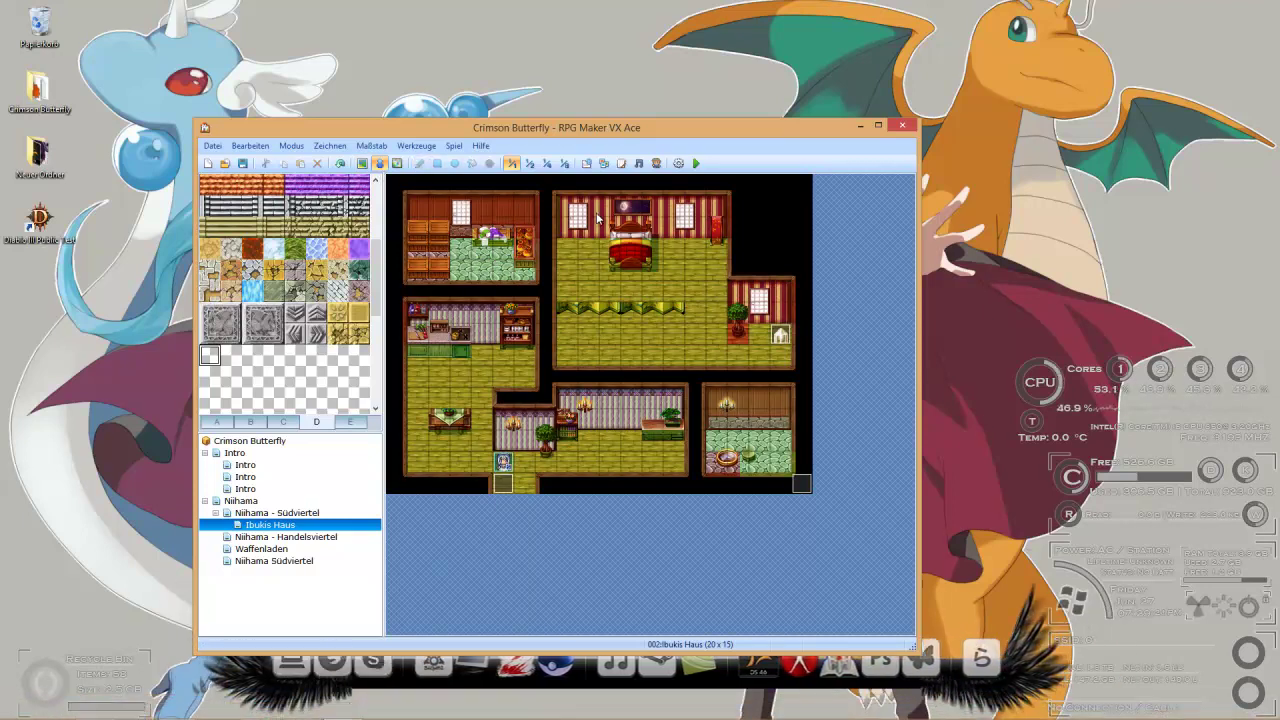
Step: Move the player start from the corridor to the bedroom floor beside the bed (014,004)
click(640, 164)
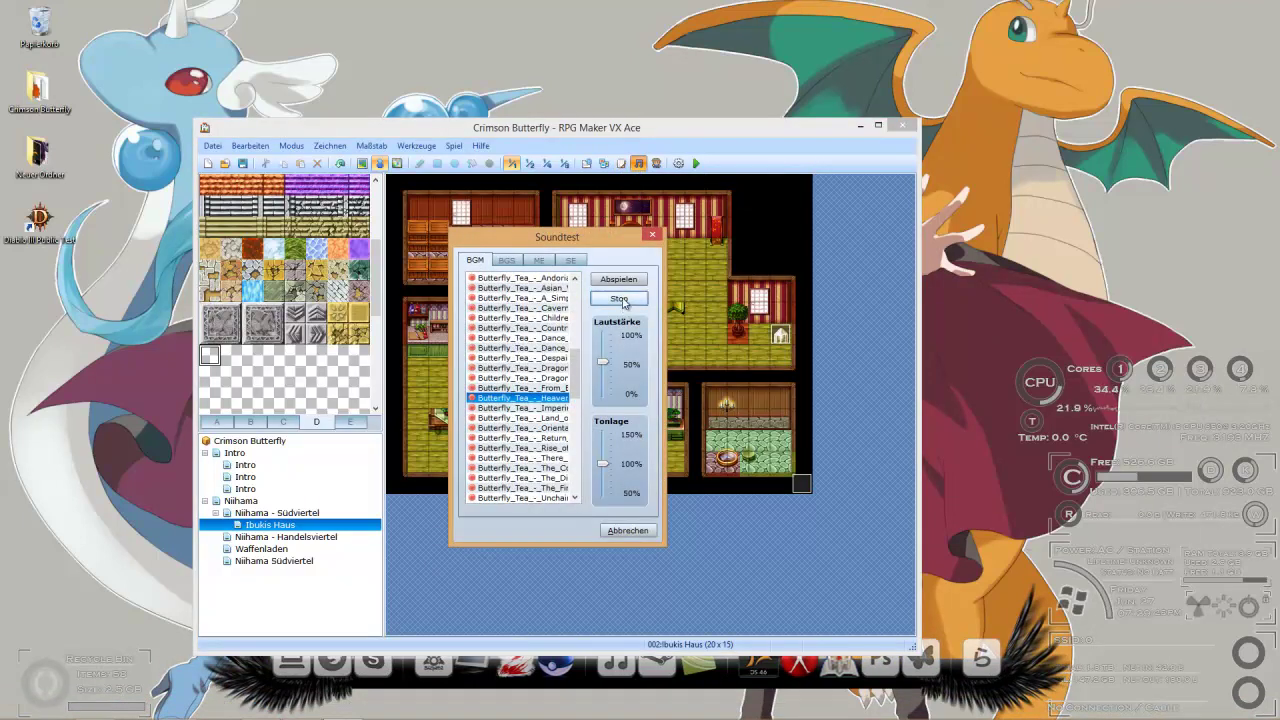
click(652, 235)
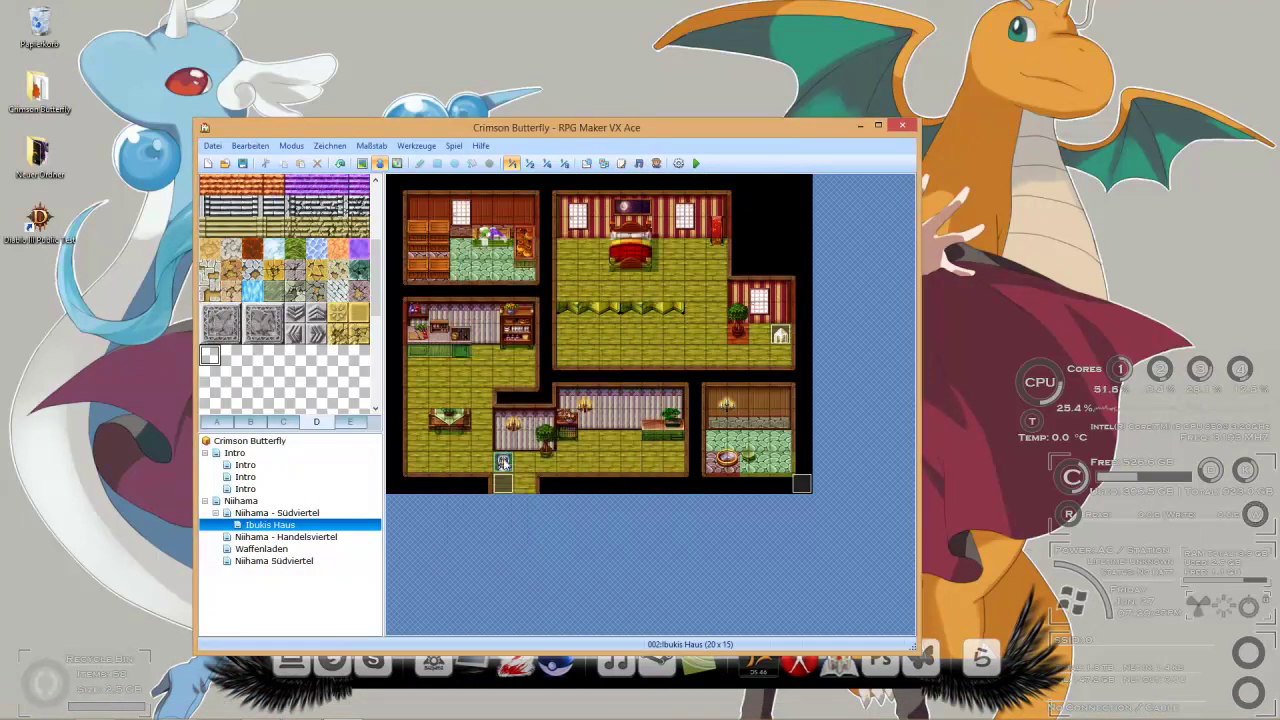
drag(503, 462, 695, 270)
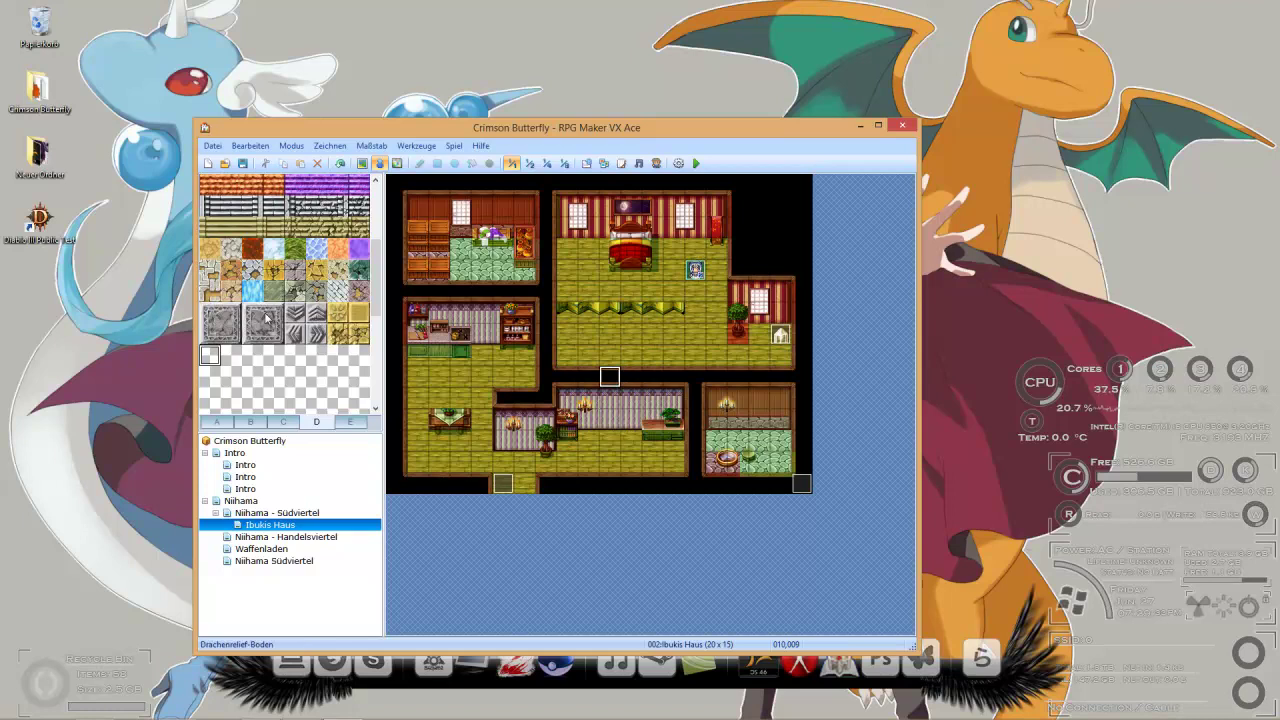
click(362, 163)
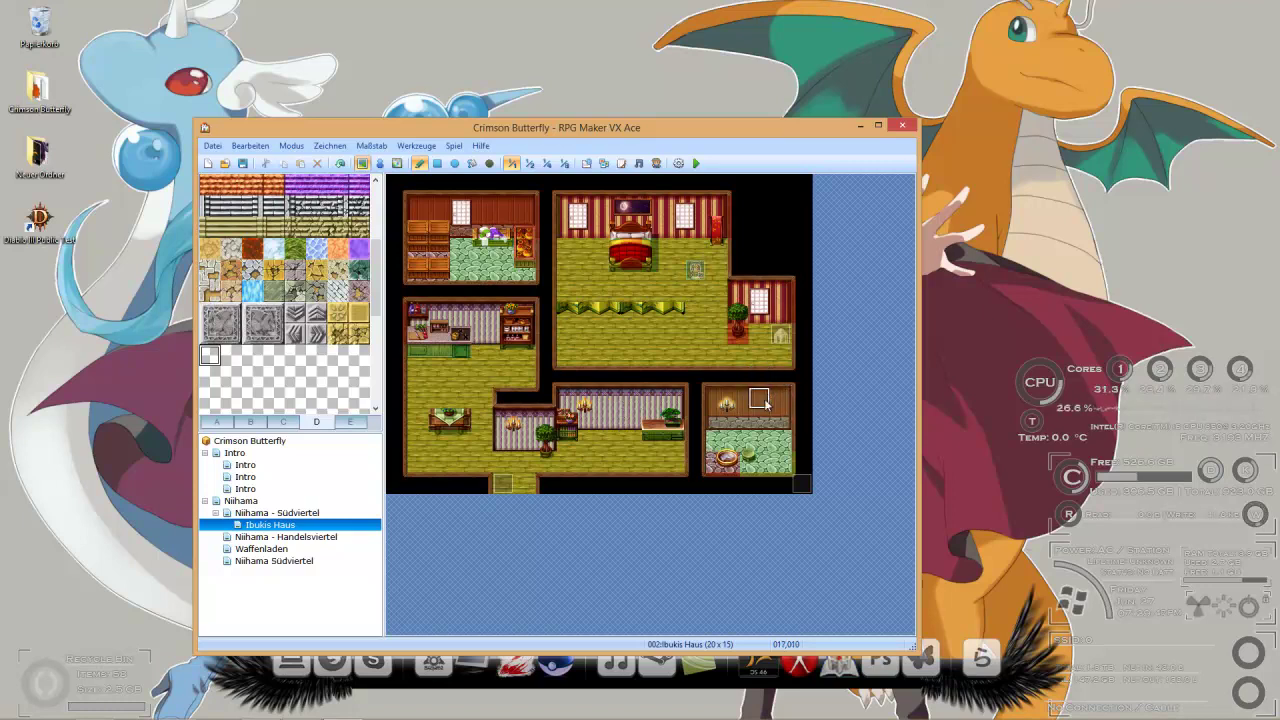
click(379, 163)
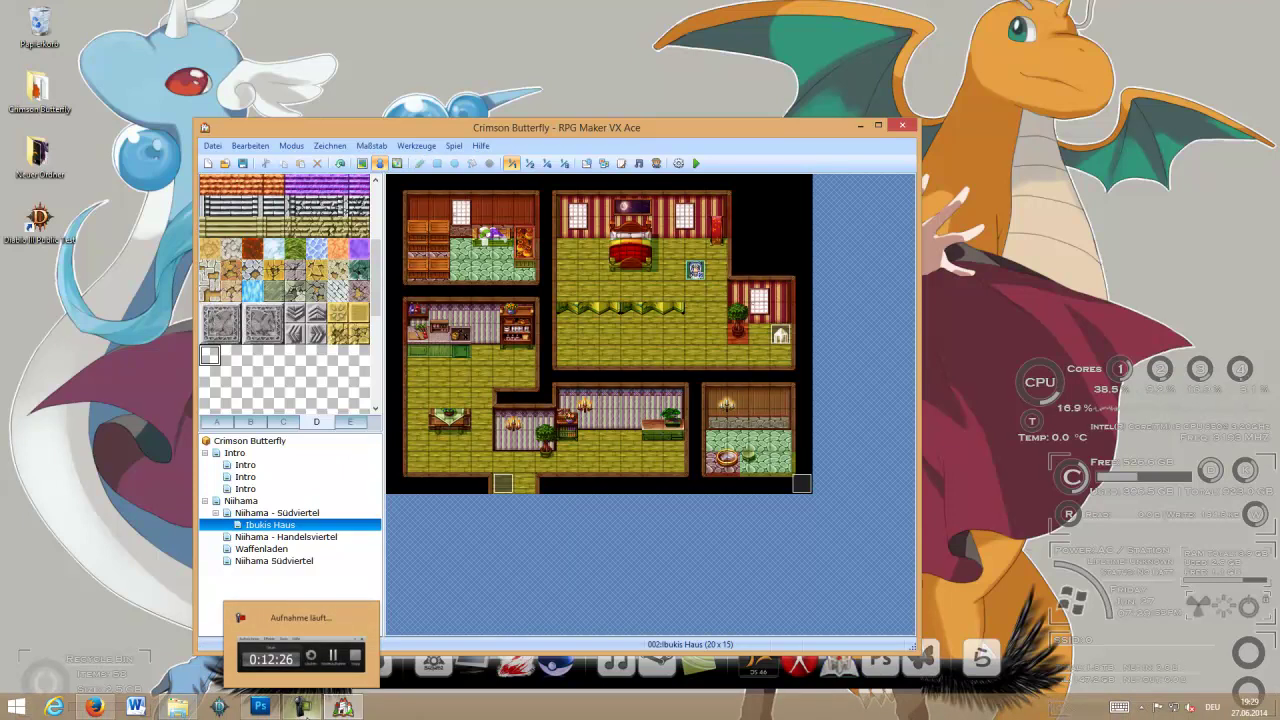
click(298, 707)
click(490, 574)
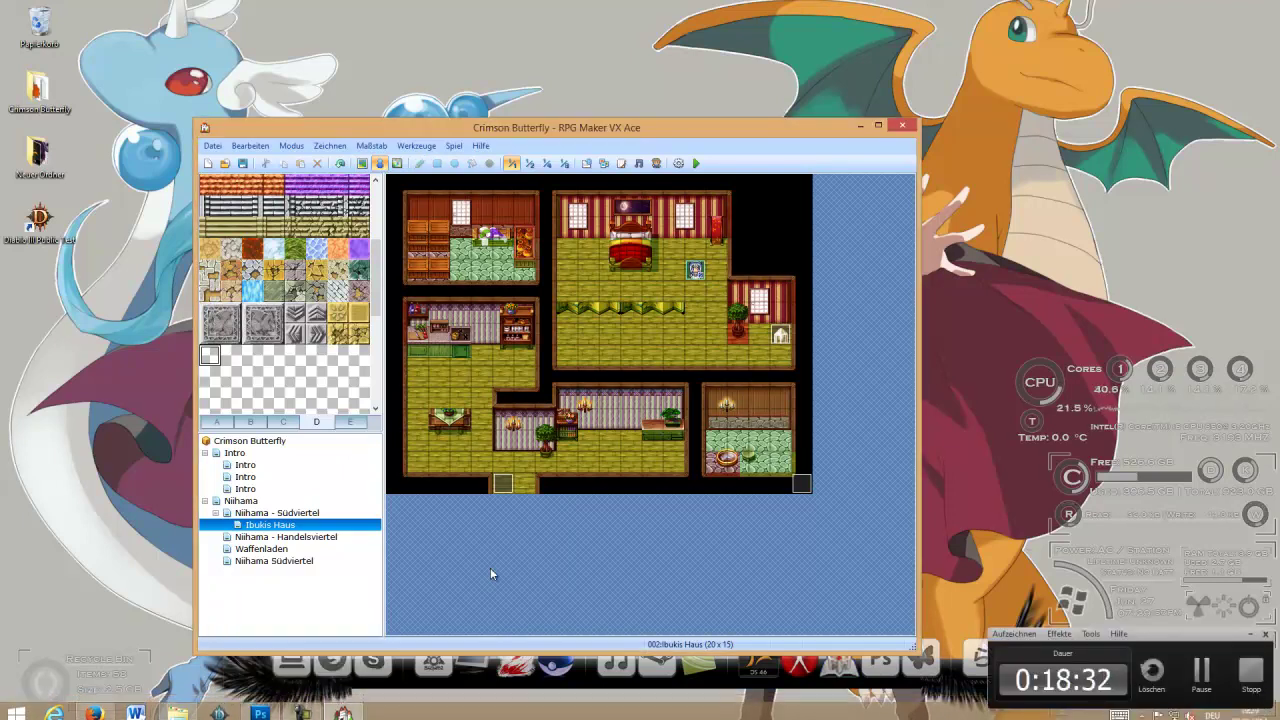
click(1249, 634)
Step: In Photoshop, delete layer Ebene 84 and hide the GroundLayer furniture group
mouse_move(620, 718)
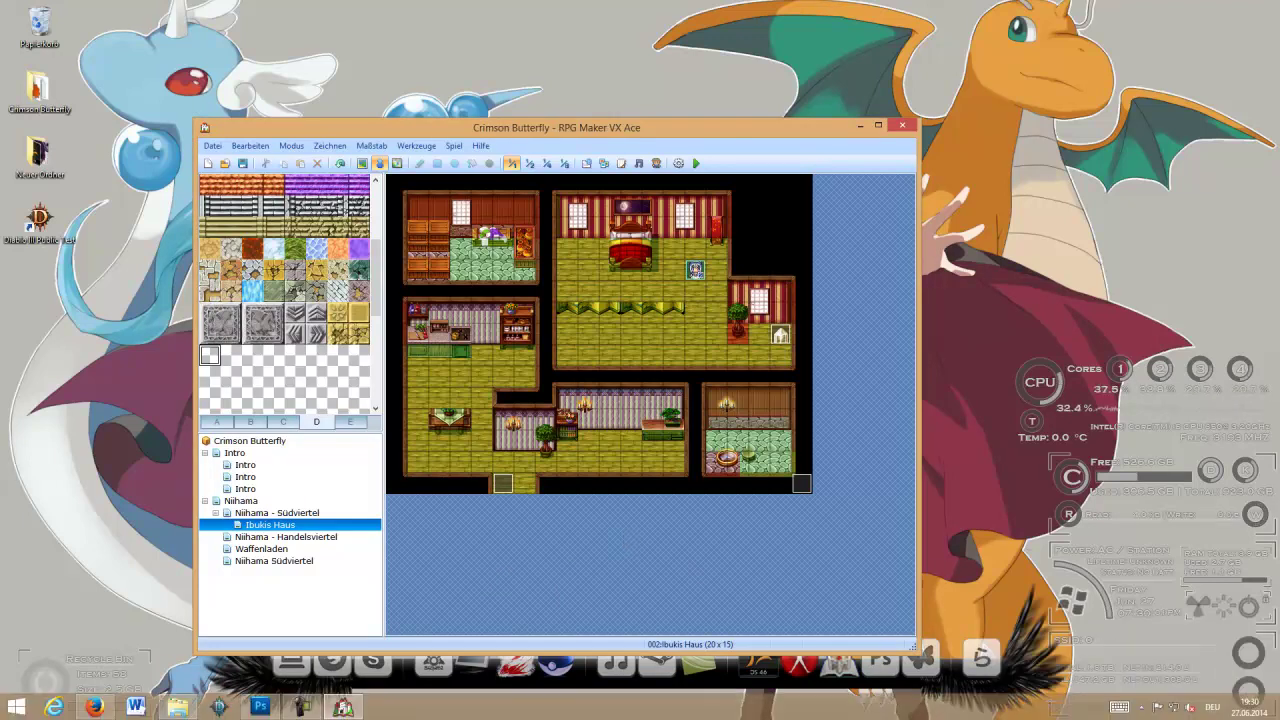
click(260, 707)
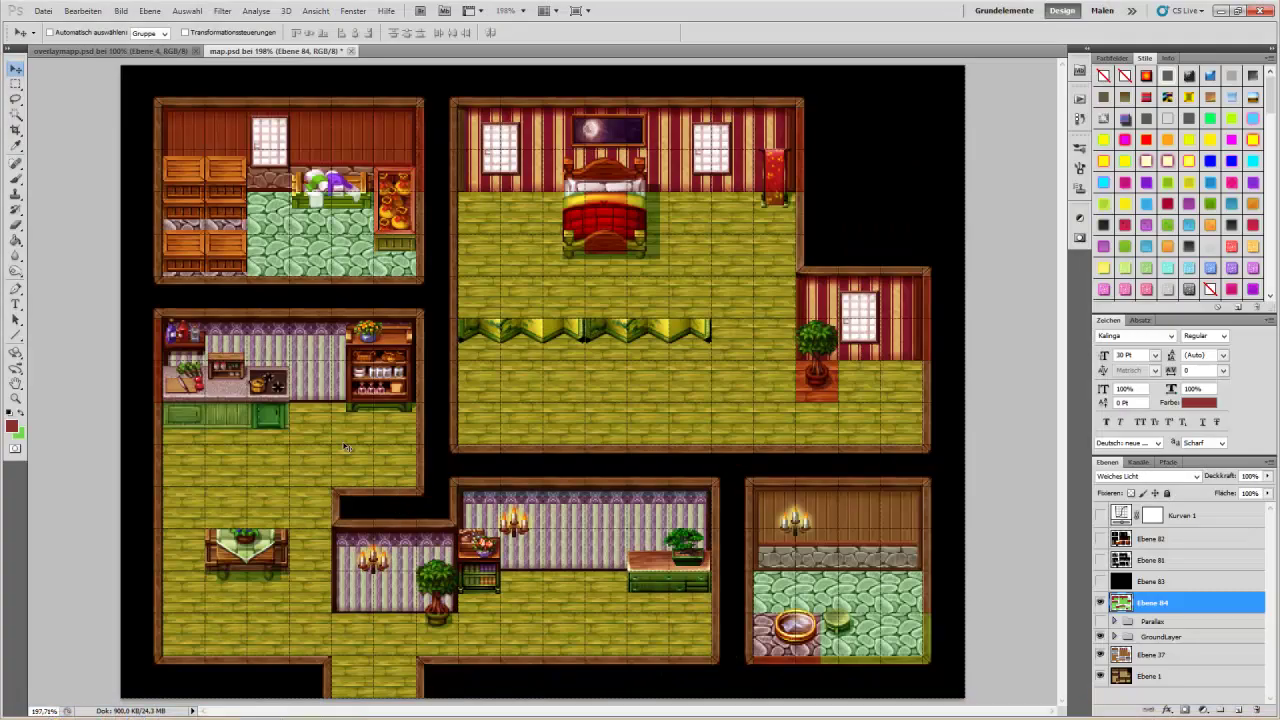
click(1251, 699)
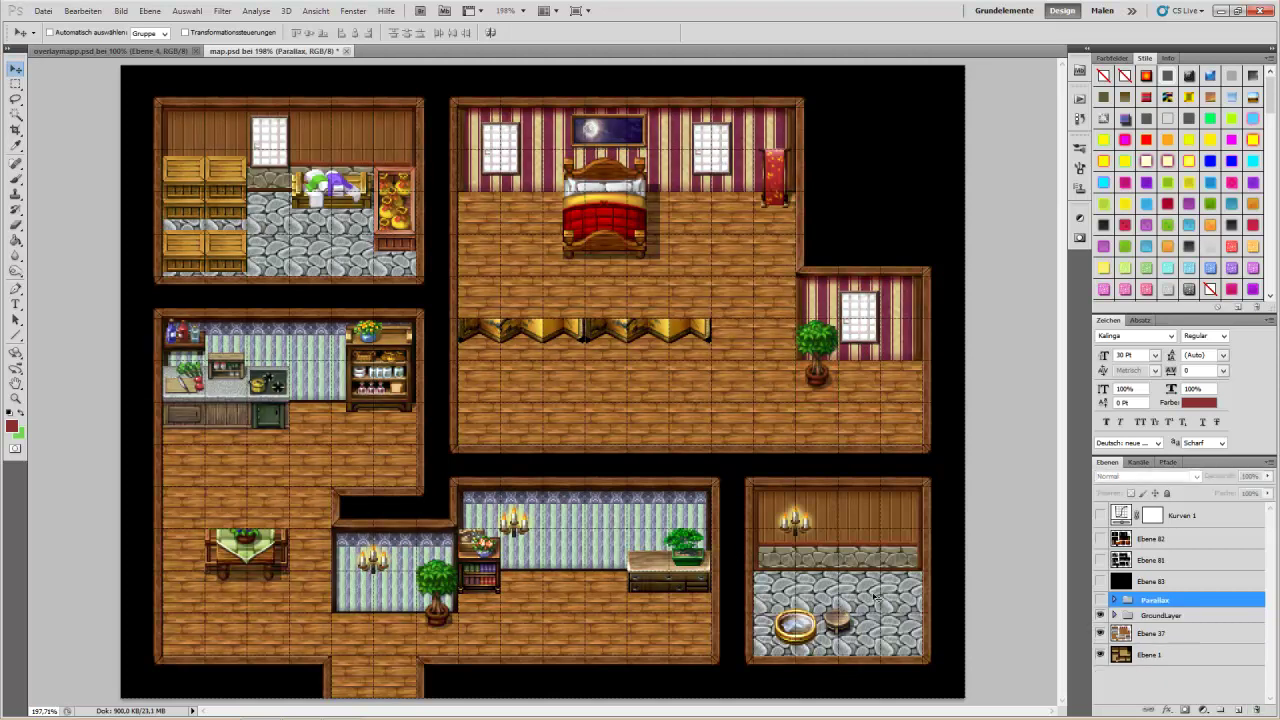
click(1100, 617)
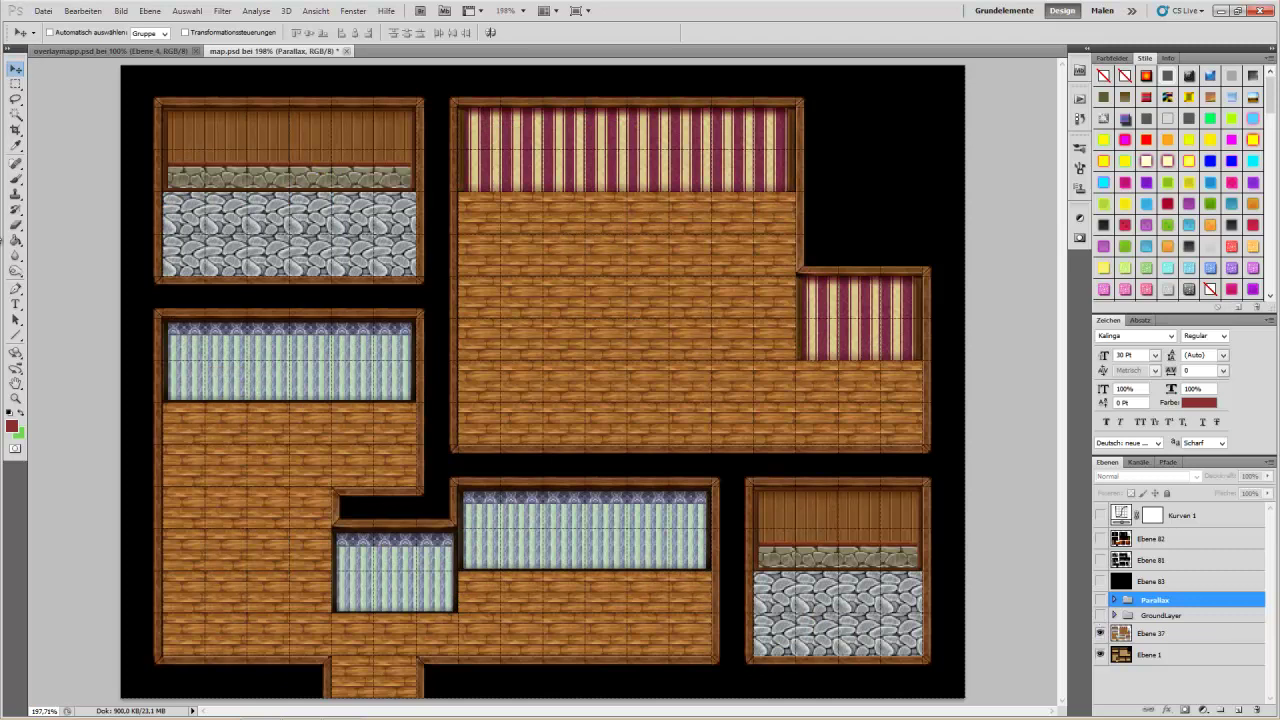
Step: Export the bare map as PNG-24 via Für Web und Geräte speichern, replacing shionhaus.png
click(43, 12)
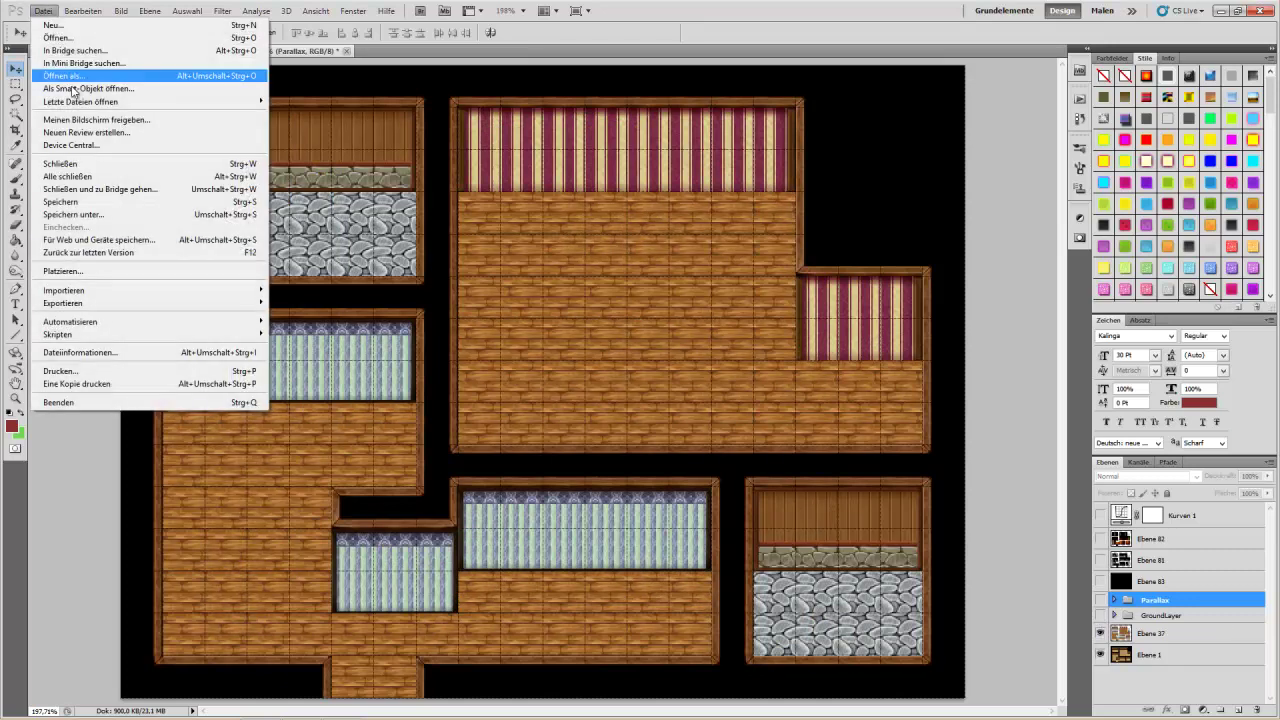
click(87, 220)
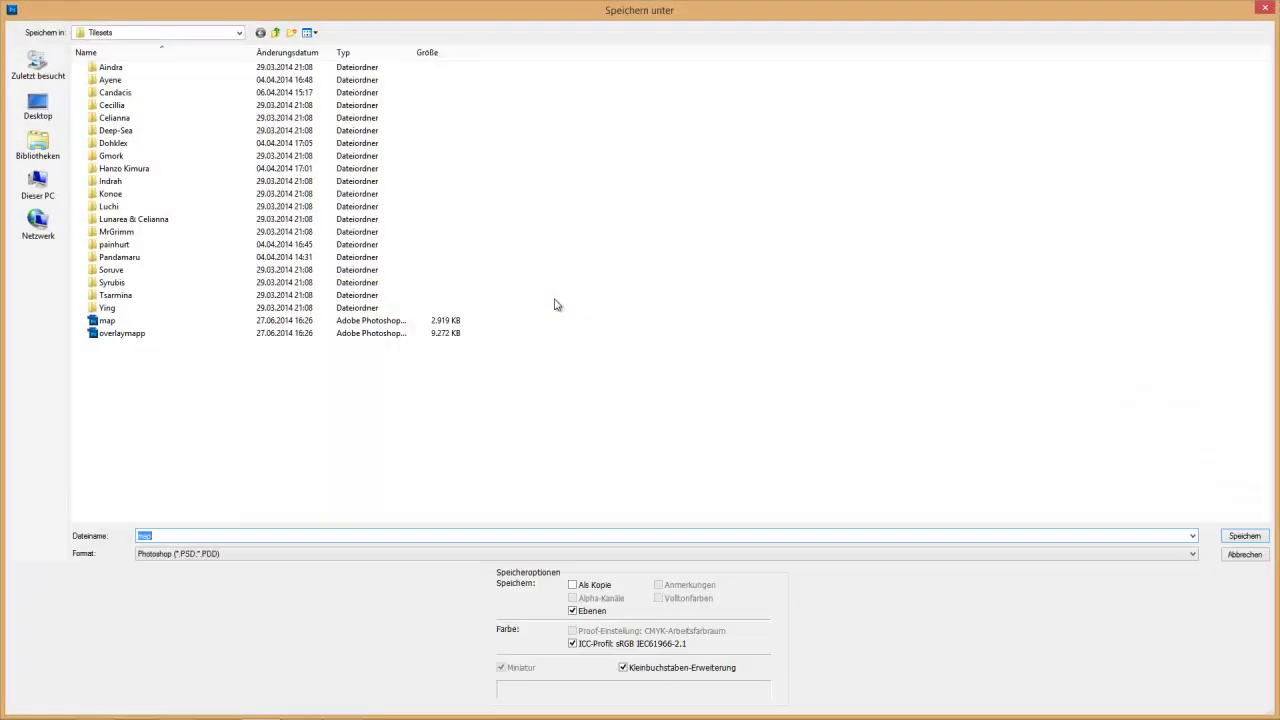
click(274, 555)
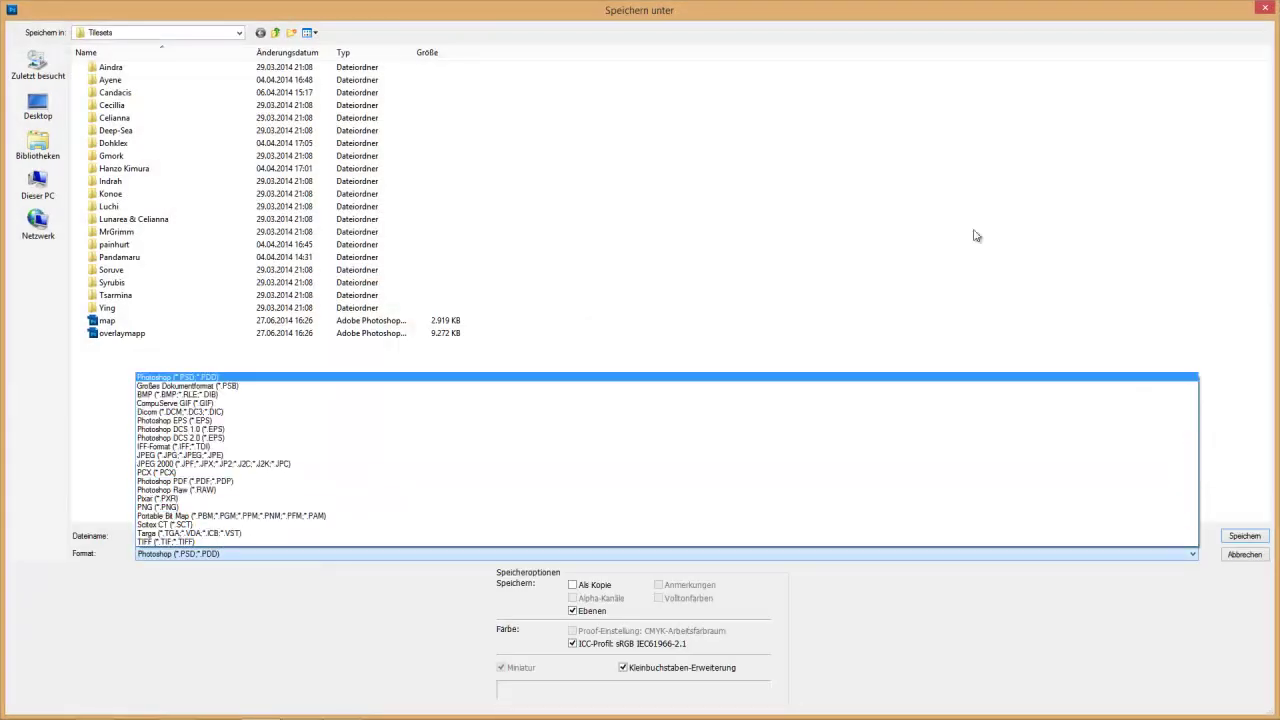
click(1266, 8)
click(1268, 8)
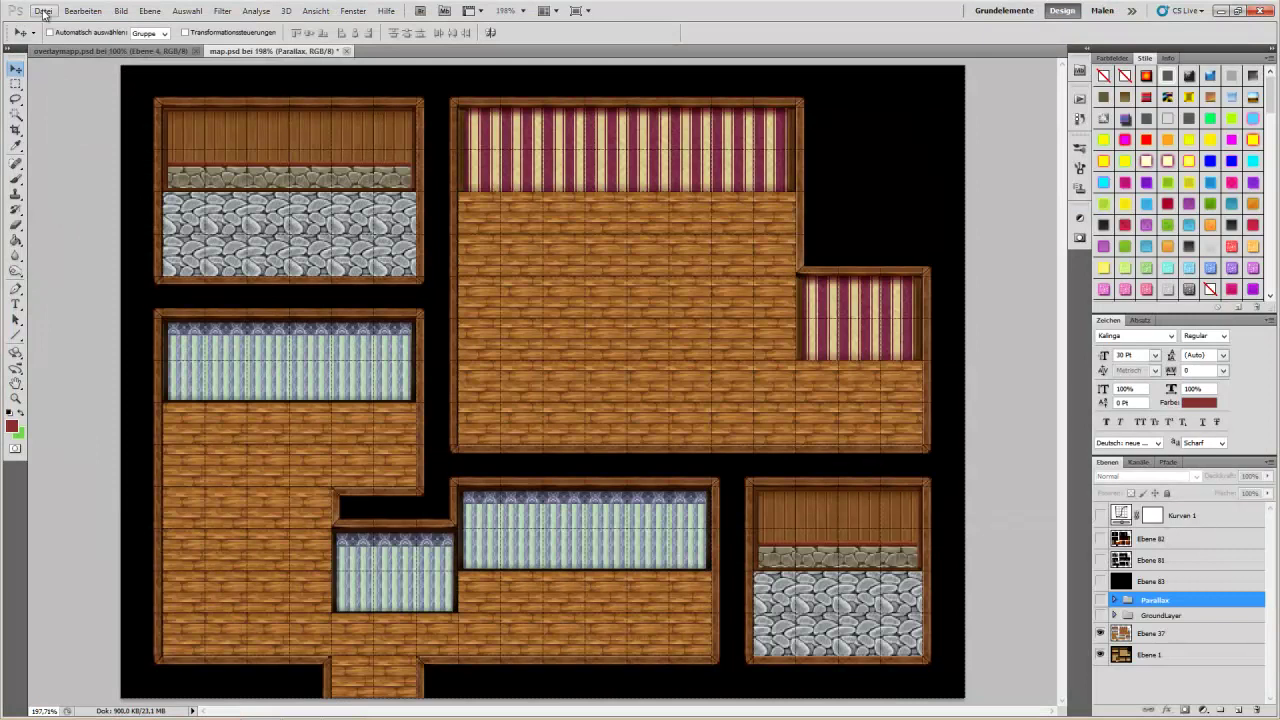
click(43, 14)
click(87, 237)
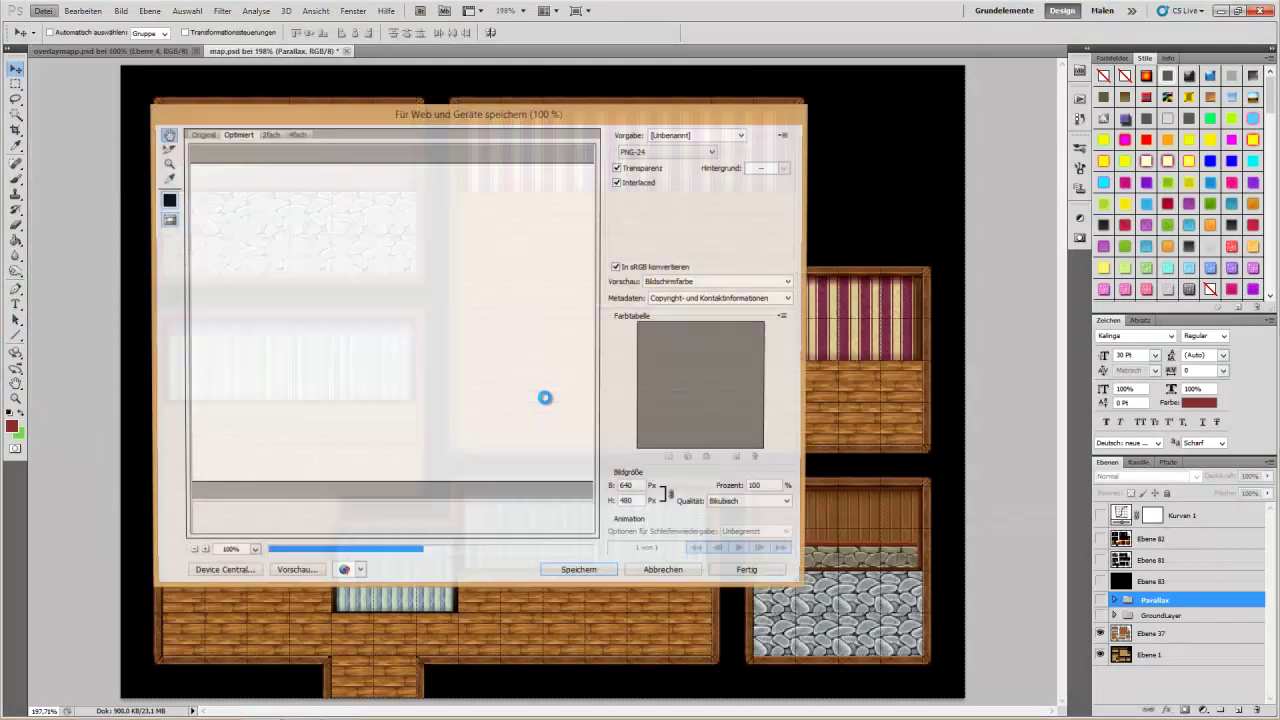
click(580, 573)
click(570, 80)
key(Return)
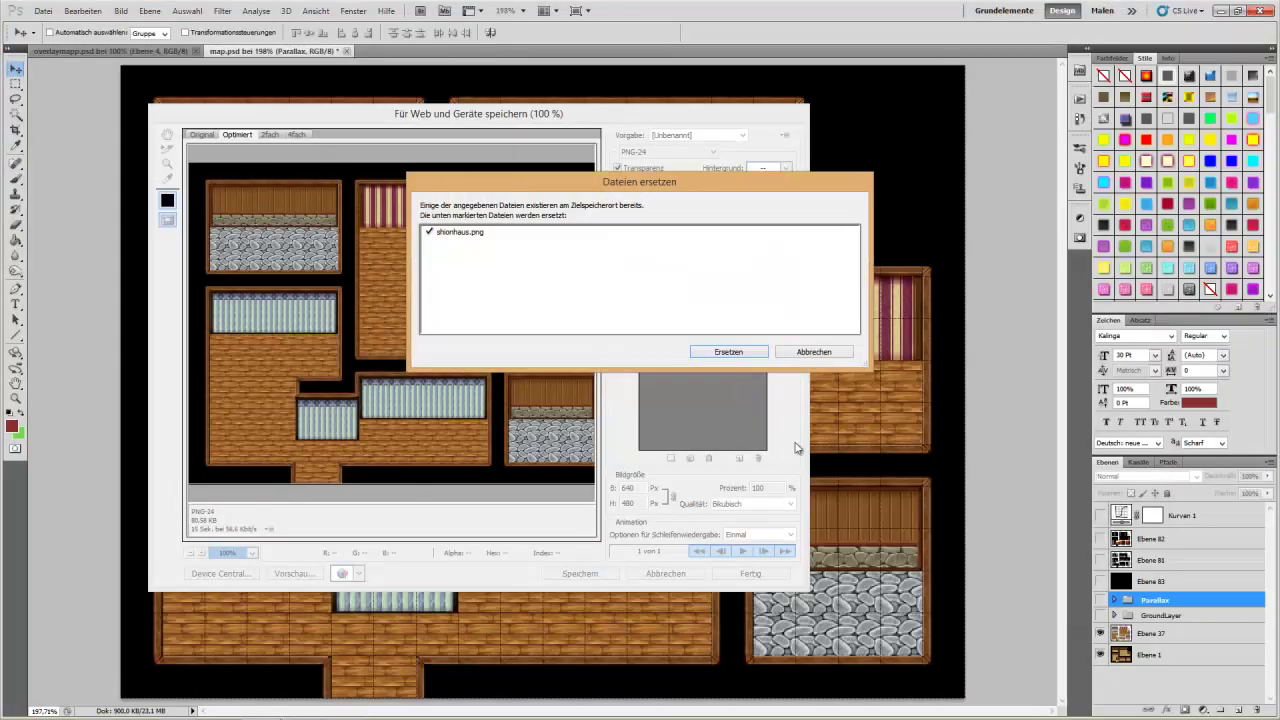
click(643, 508)
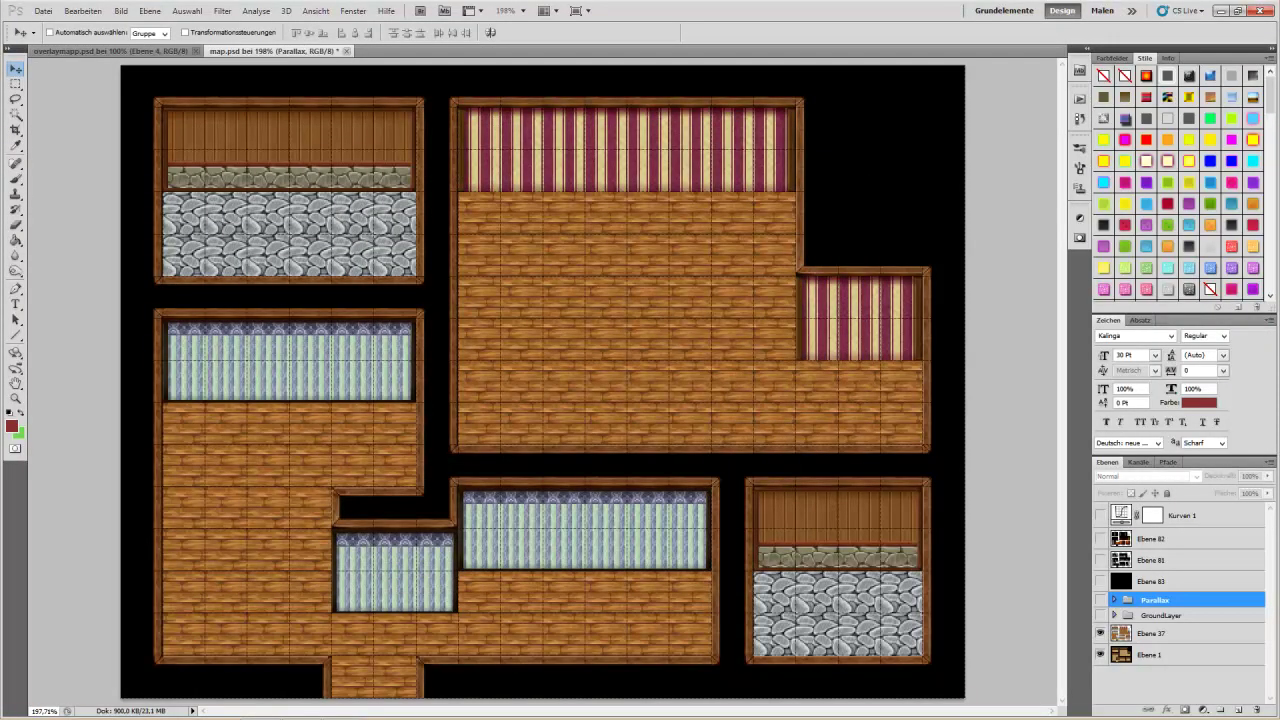
Step: Back in RPG Maker, reselect Ibukis Haus so the new bare-floor parallax loads
mouse_move(160, 704)
mouse_move(344, 707)
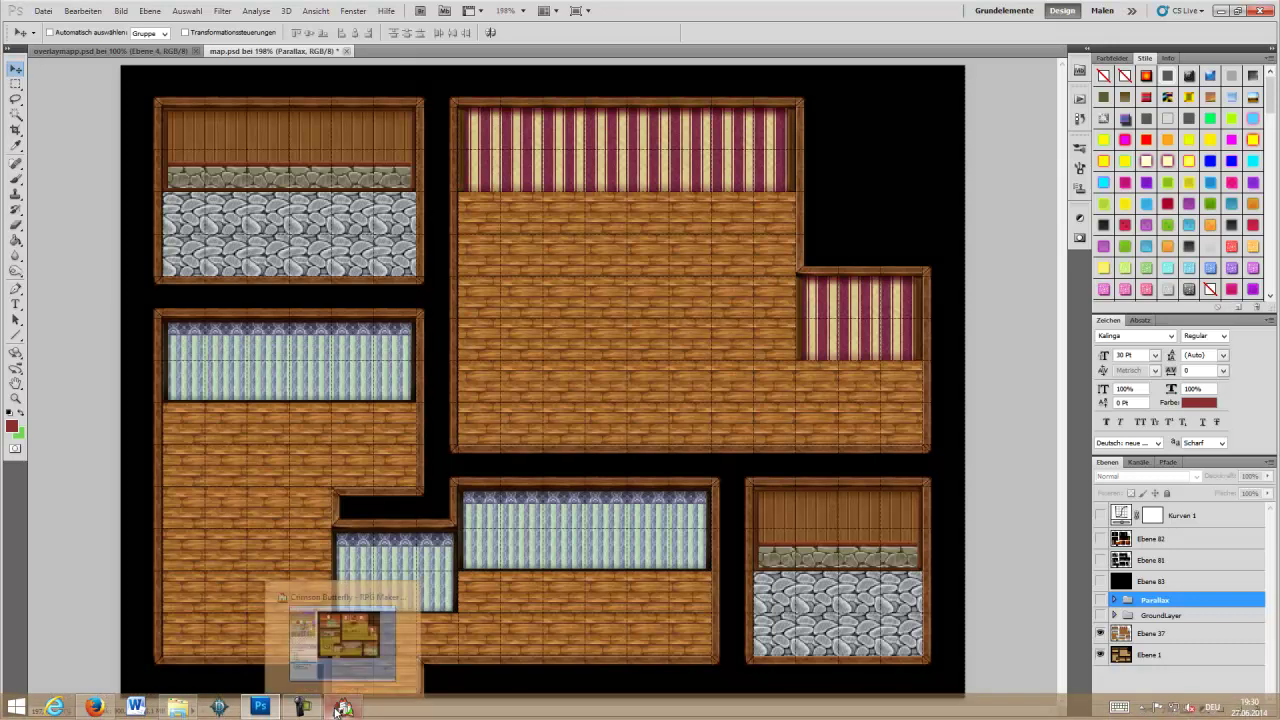
click(340, 640)
click(277, 513)
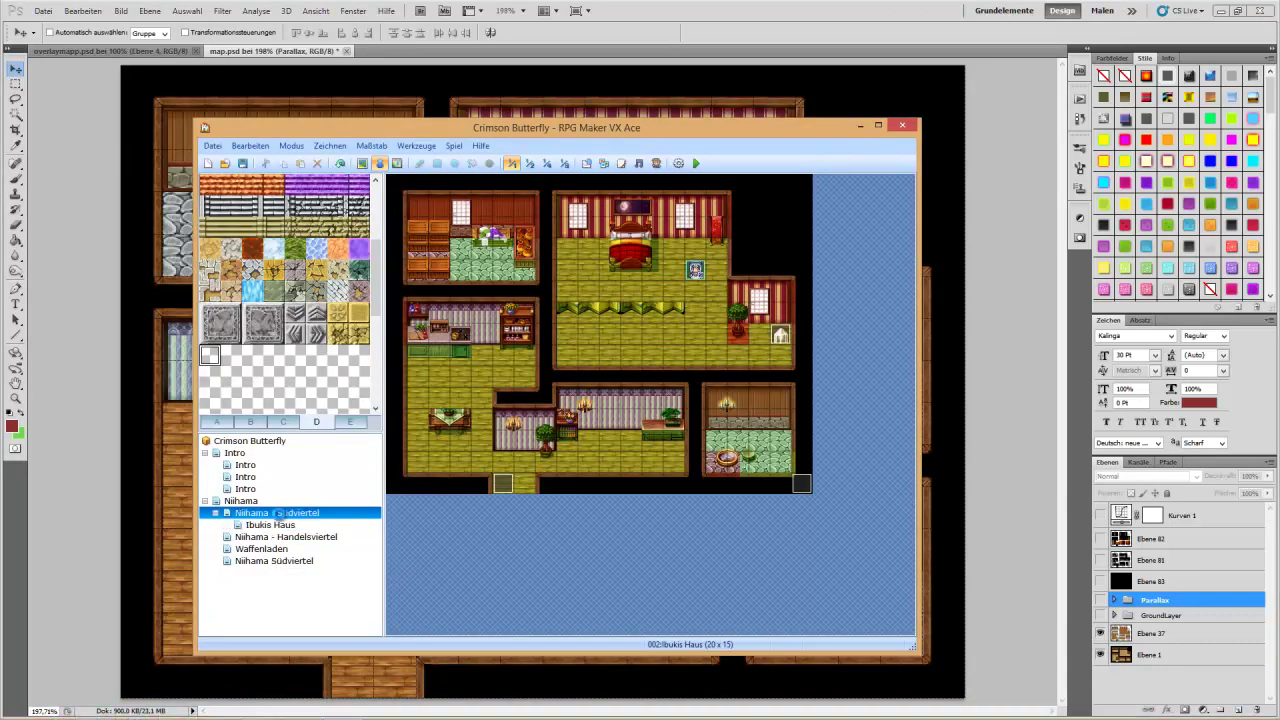
click(270, 525)
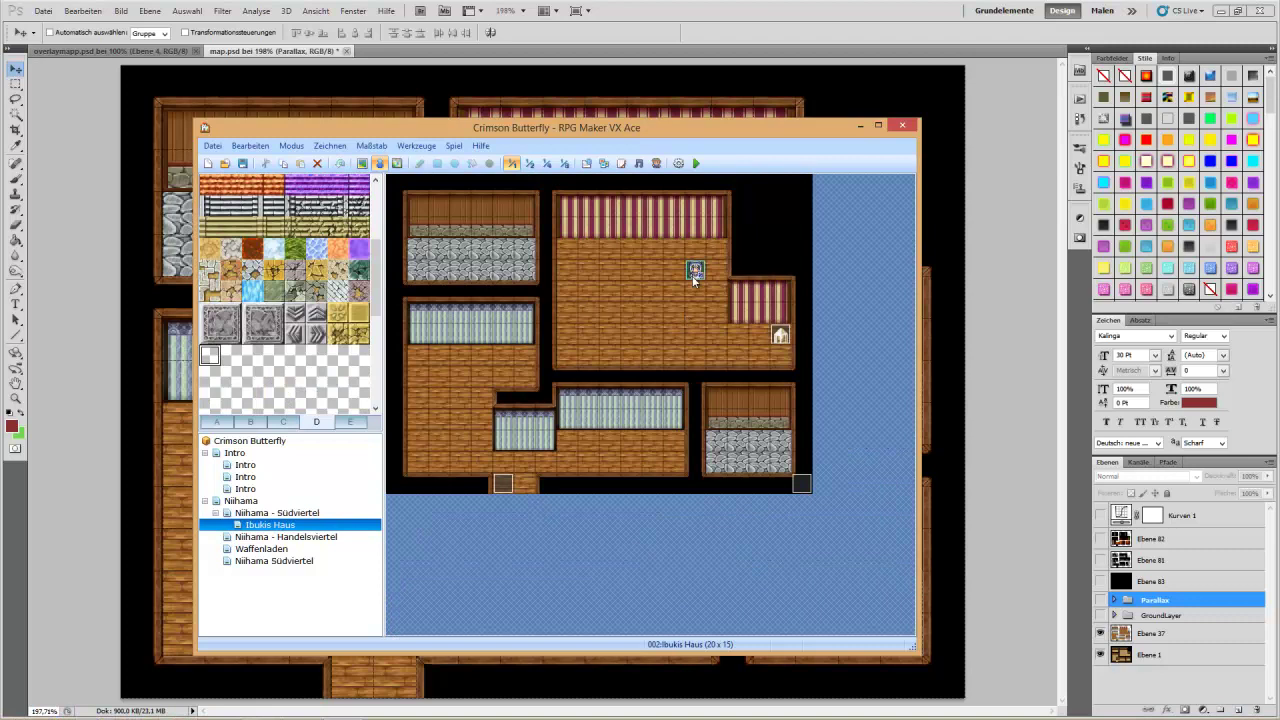
Step: In the Database System tab, uncheck Unsichtbarkeit AN and confirm with OK
click(587, 164)
click(845, 176)
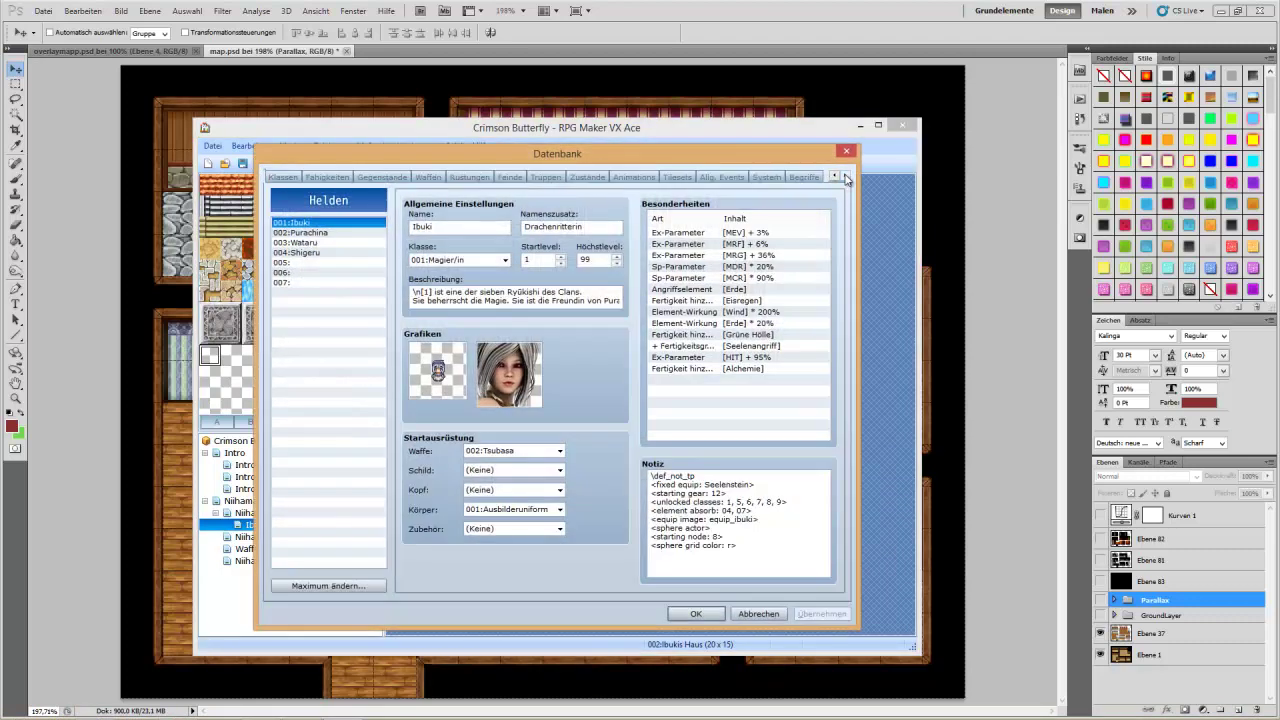
click(805, 177)
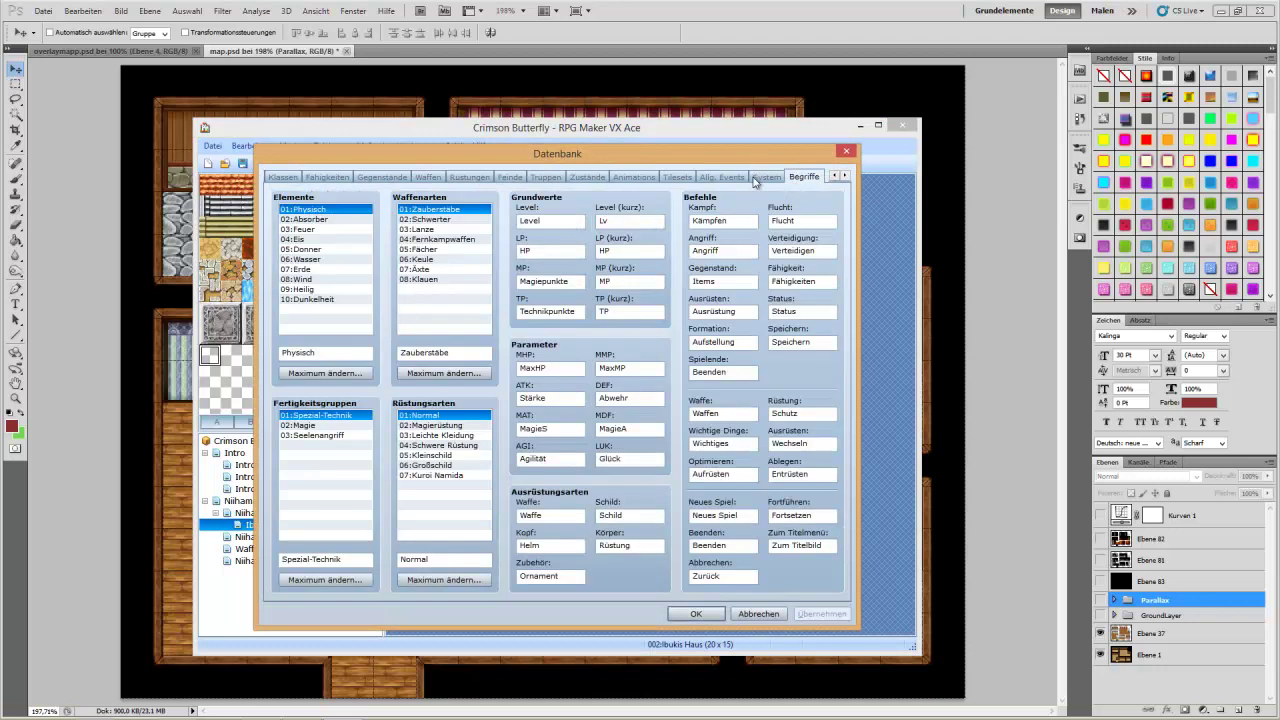
click(756, 179)
click(743, 231)
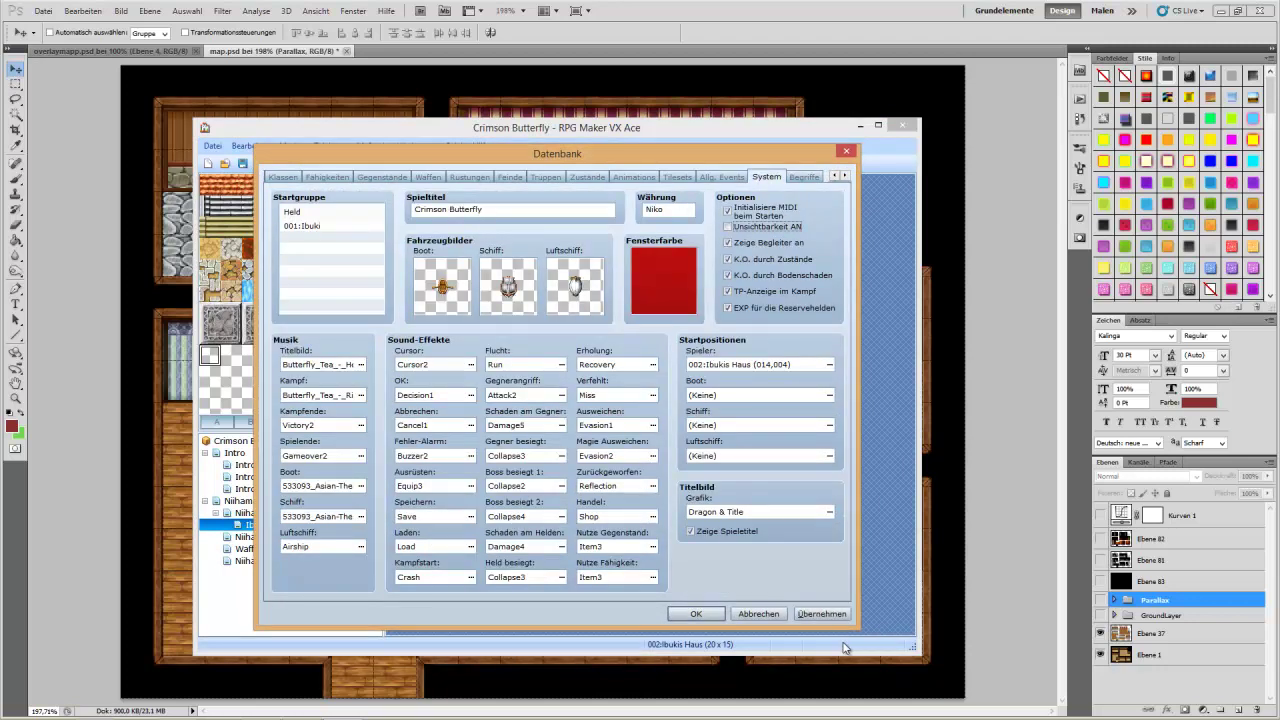
click(697, 615)
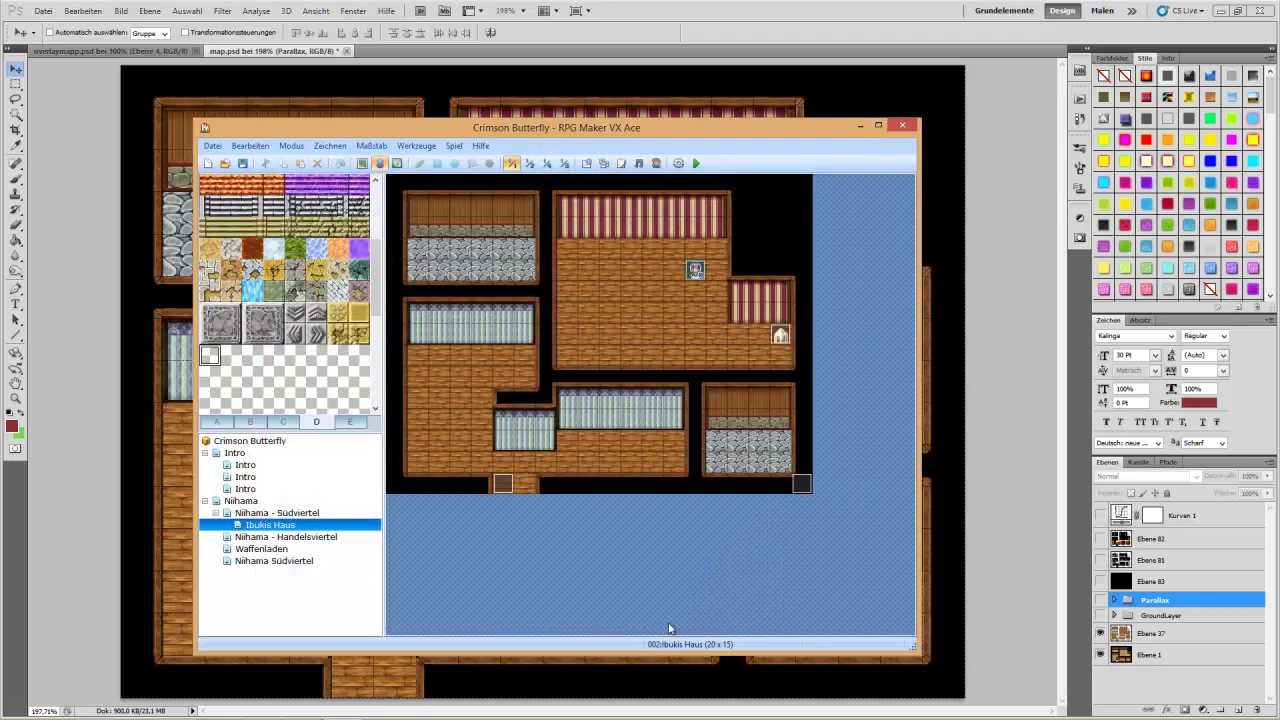
Step: Start a Fertig-Events > Tür door event on the chosen map cell
right_click(610, 428)
mouse_move(700, 545)
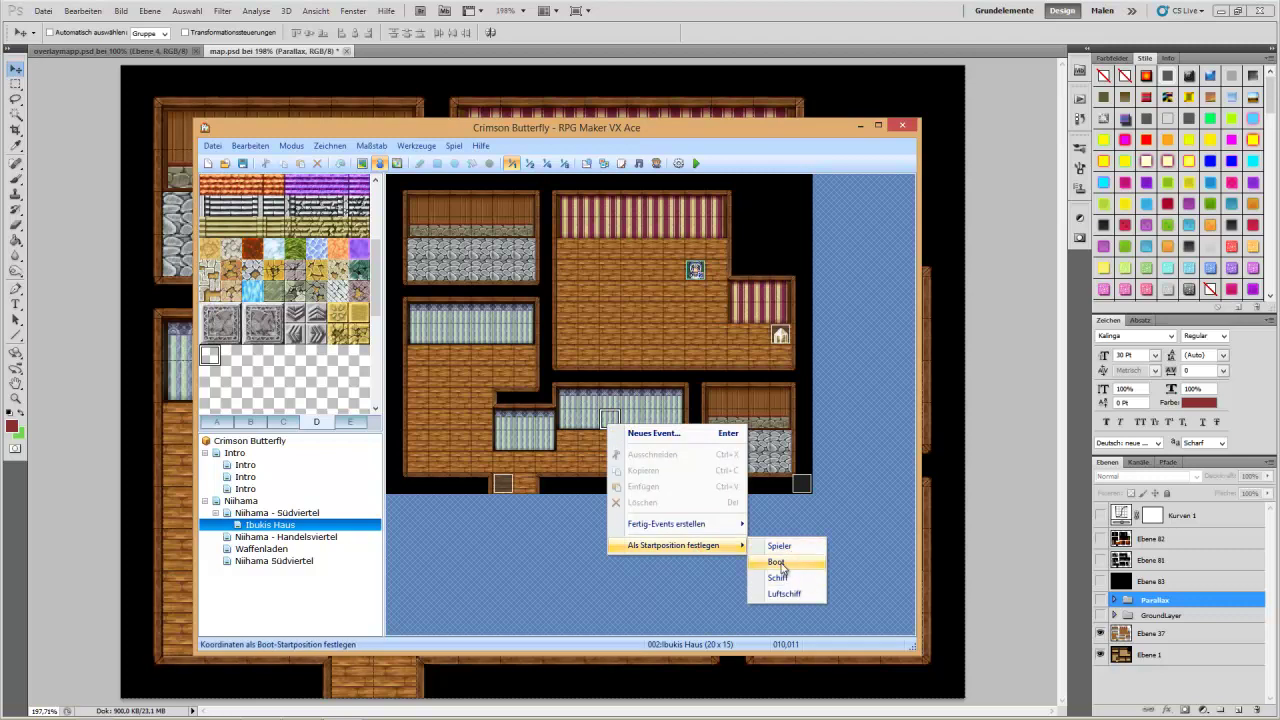
mouse_move(720, 526)
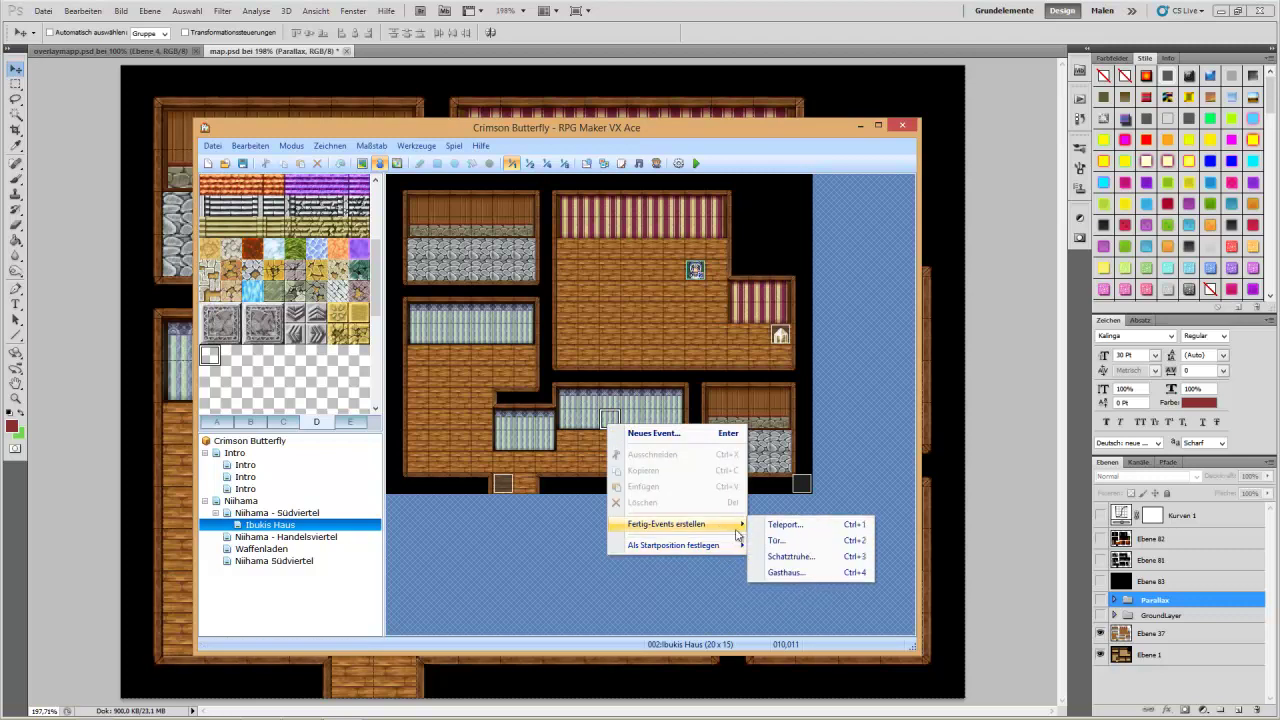
click(783, 541)
Step: Give the door the light sliding-door graphic from !$_door2 and place it
double_click(521, 384)
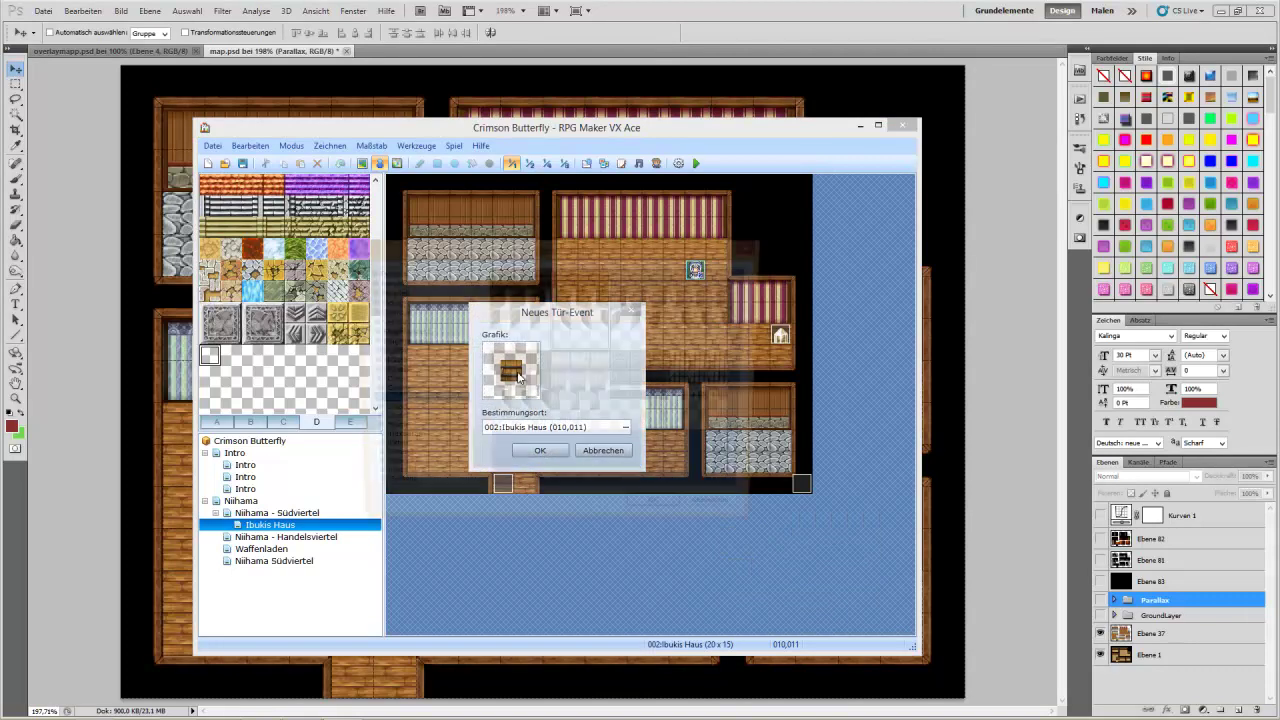
drag(468, 460, 474, 285)
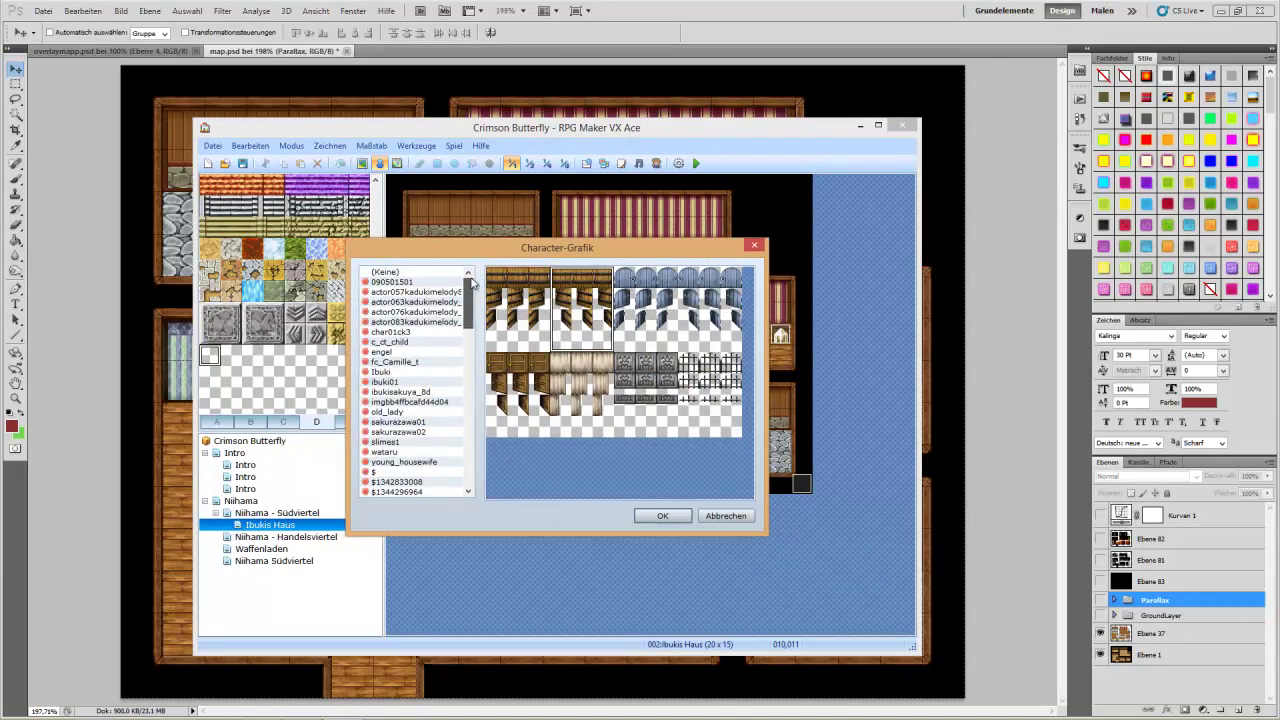
scroll(423, 445, down, 3)
scroll(423, 445, down, 3)
scroll(423, 445, down, 3)
scroll(423, 445, down, 3)
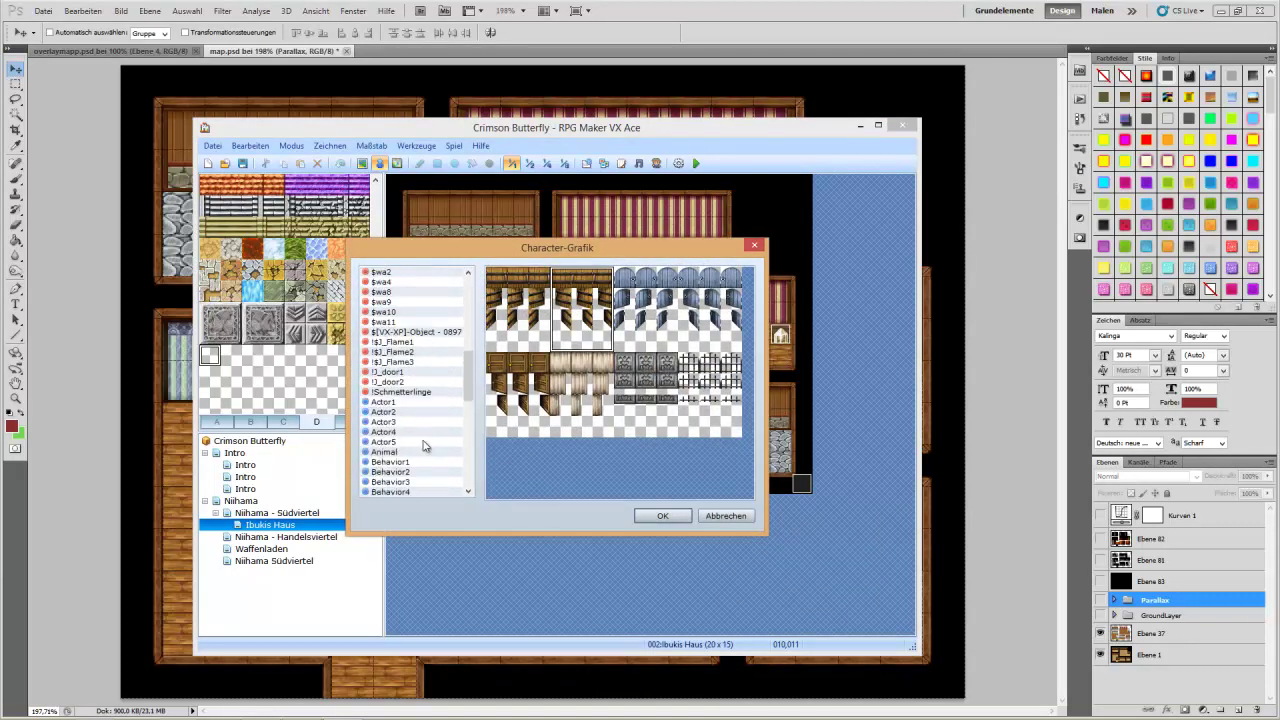
scroll(423, 445, up, 1)
click(400, 402)
click(399, 411)
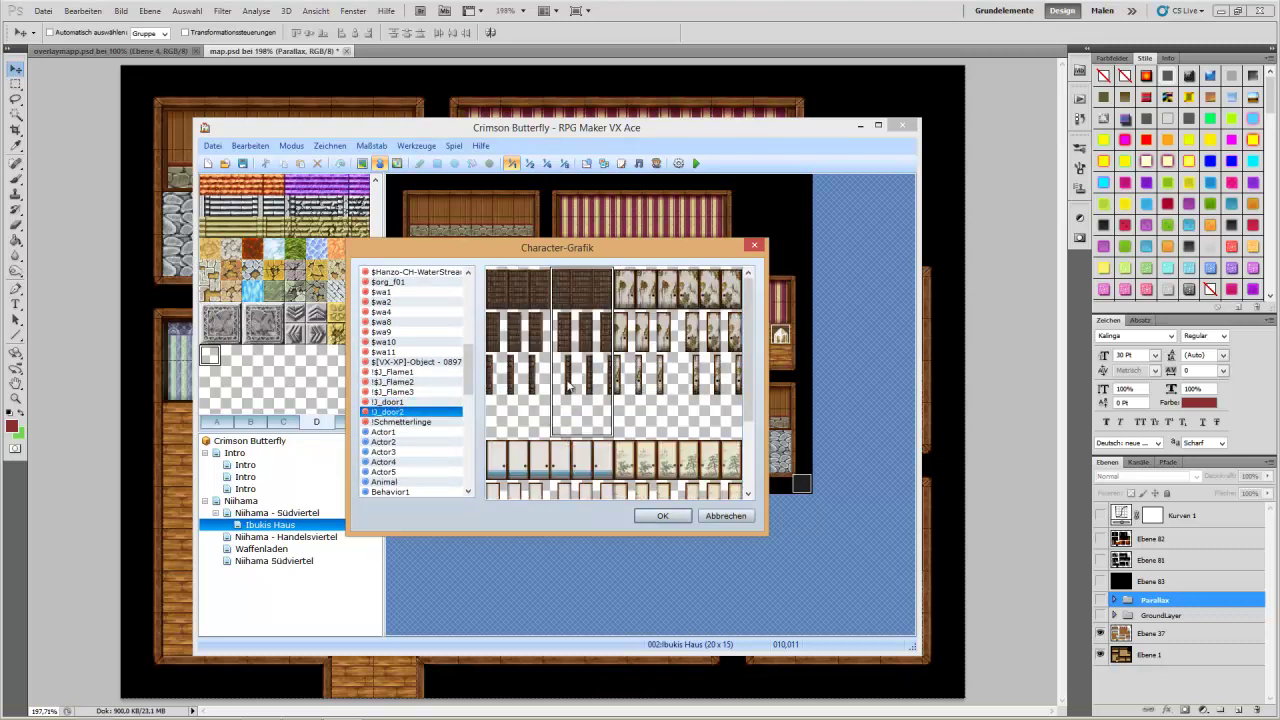
click(643, 458)
scroll(643, 458, down, 1)
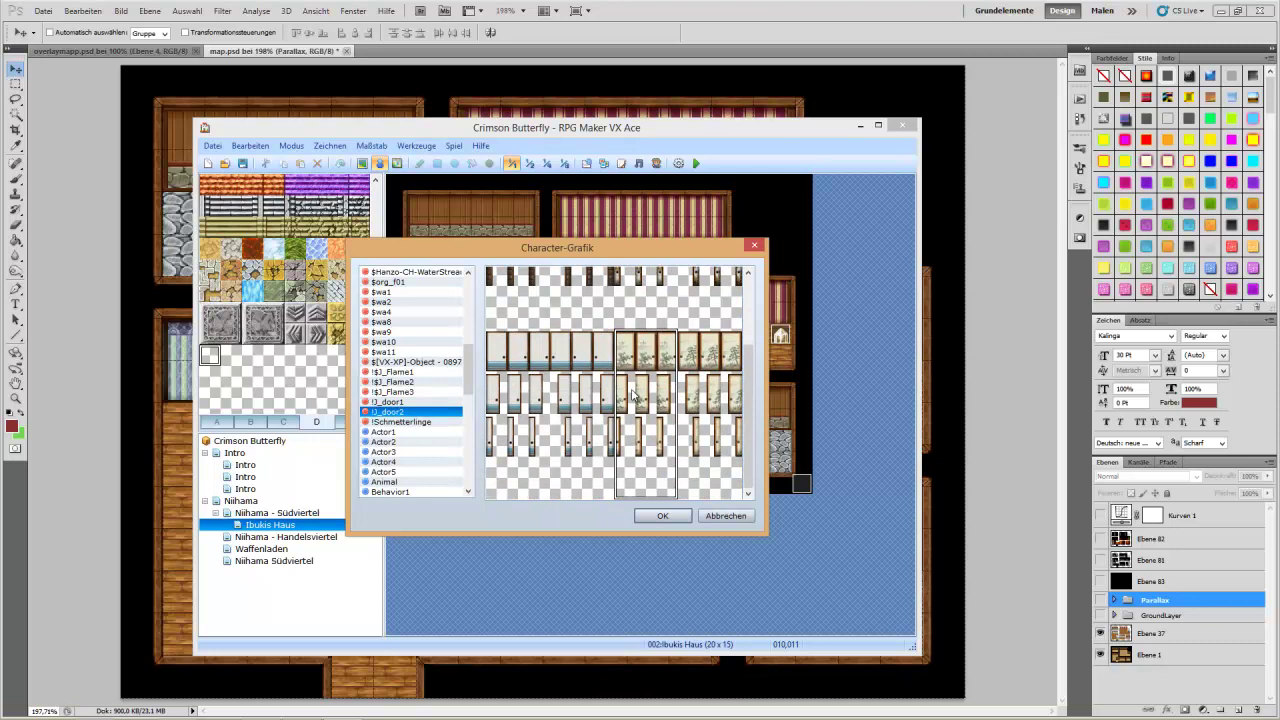
double_click(632, 395)
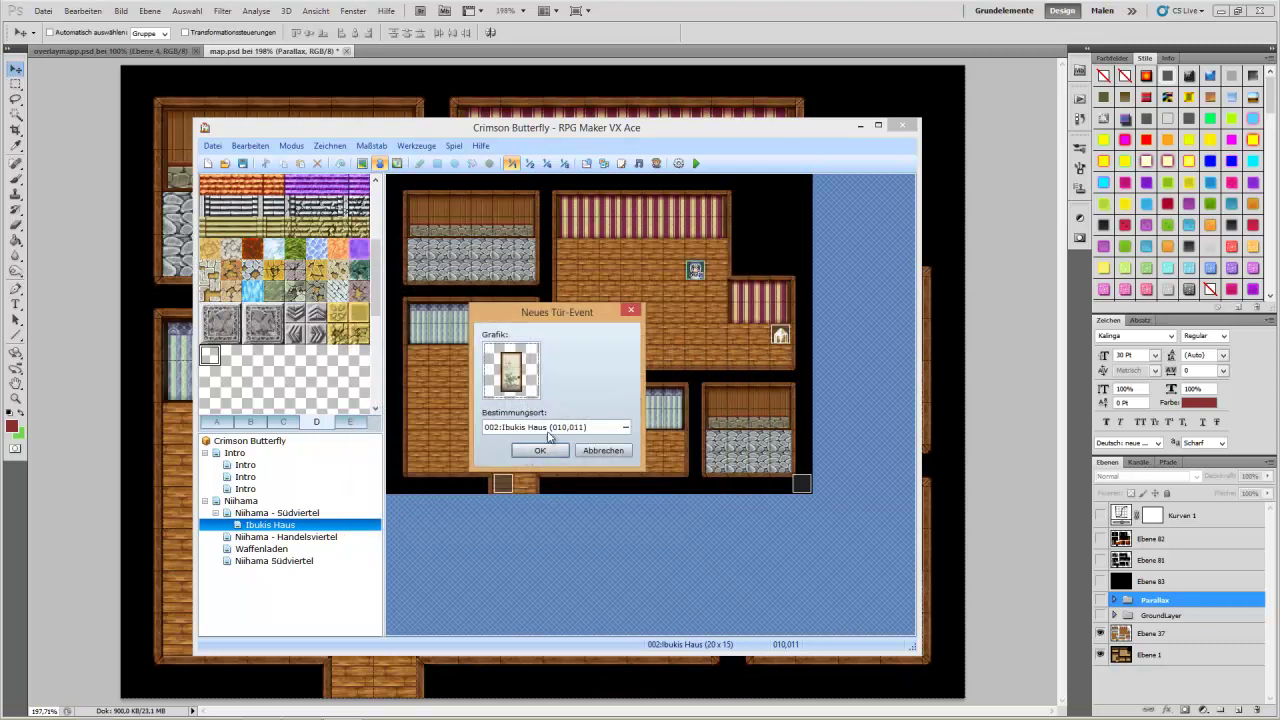
key(Return)
Step: Copy the door event and paste copies into the right room and the middle room
right_click(610, 420)
click(640, 471)
right_click(760, 420)
click(800, 488)
right_click(458, 342)
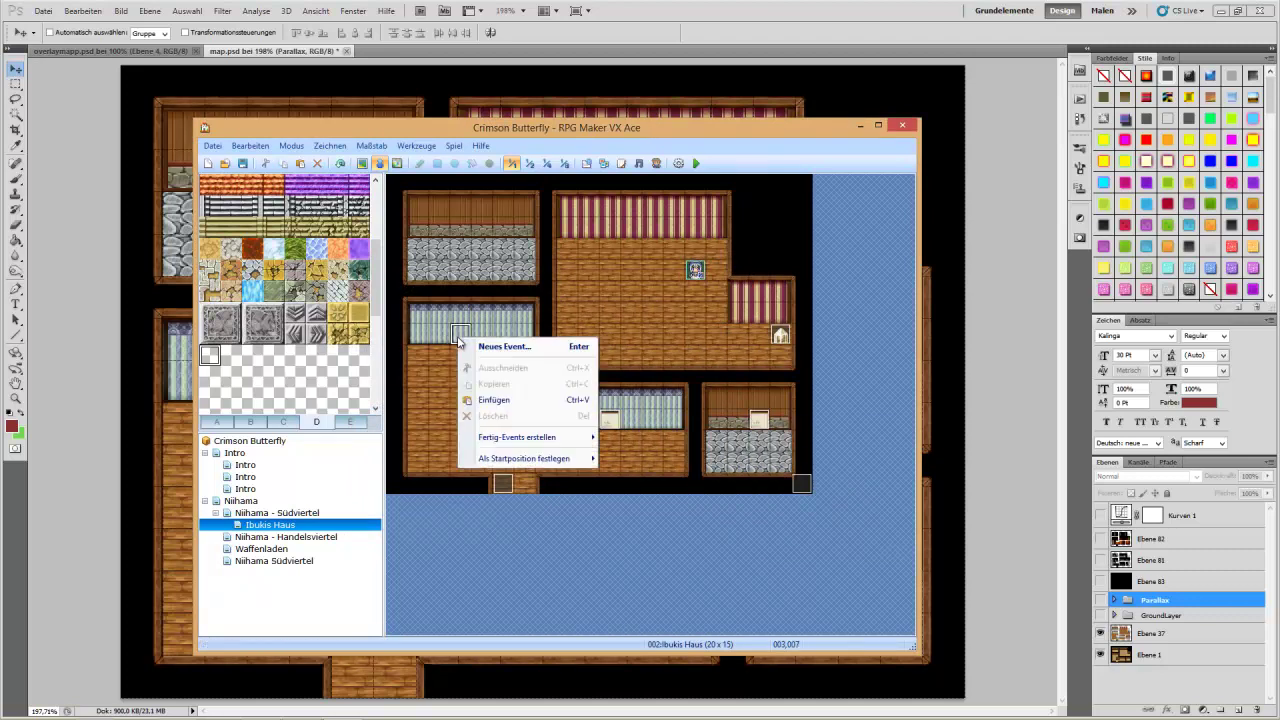
click(495, 399)
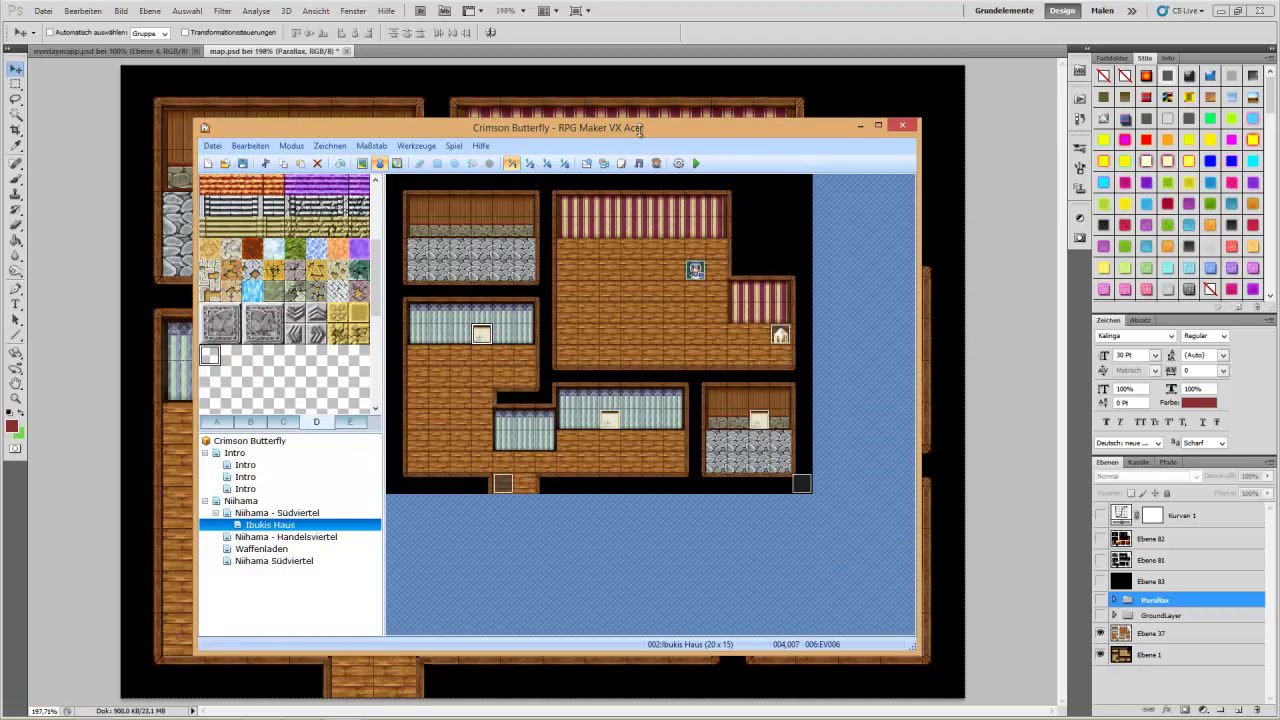
click(698, 164)
key(F12)
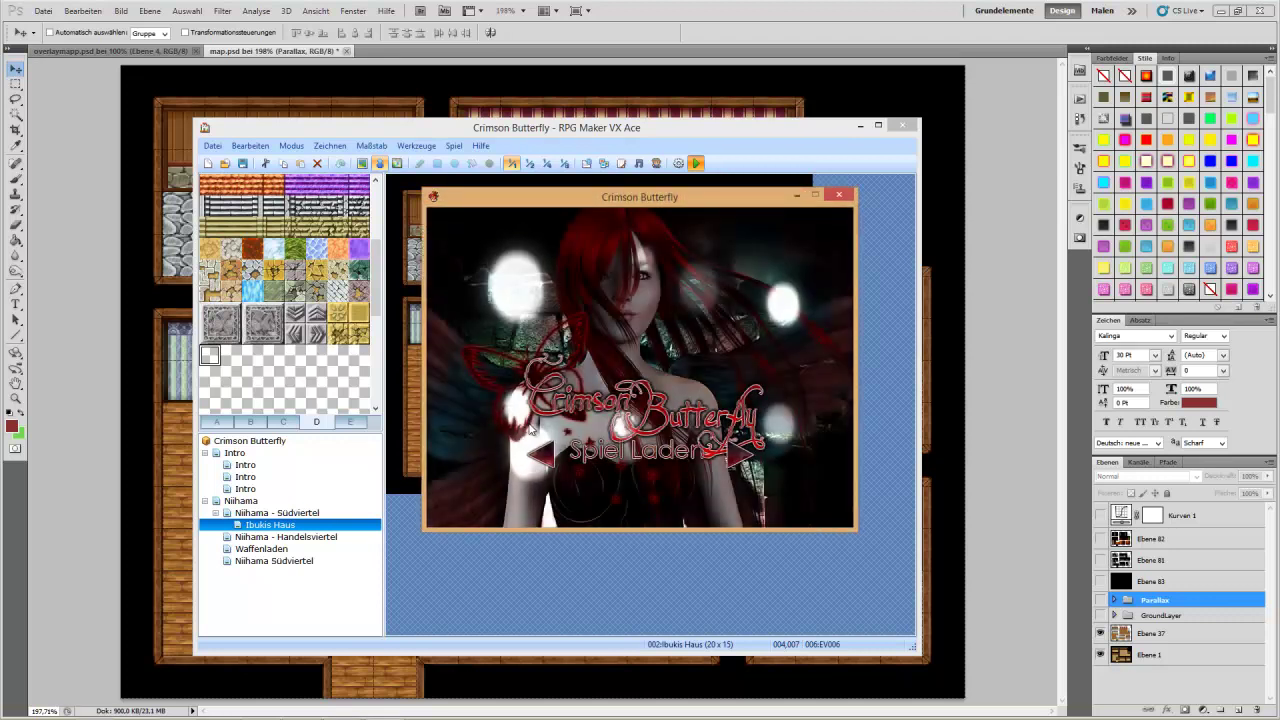
key(Return)
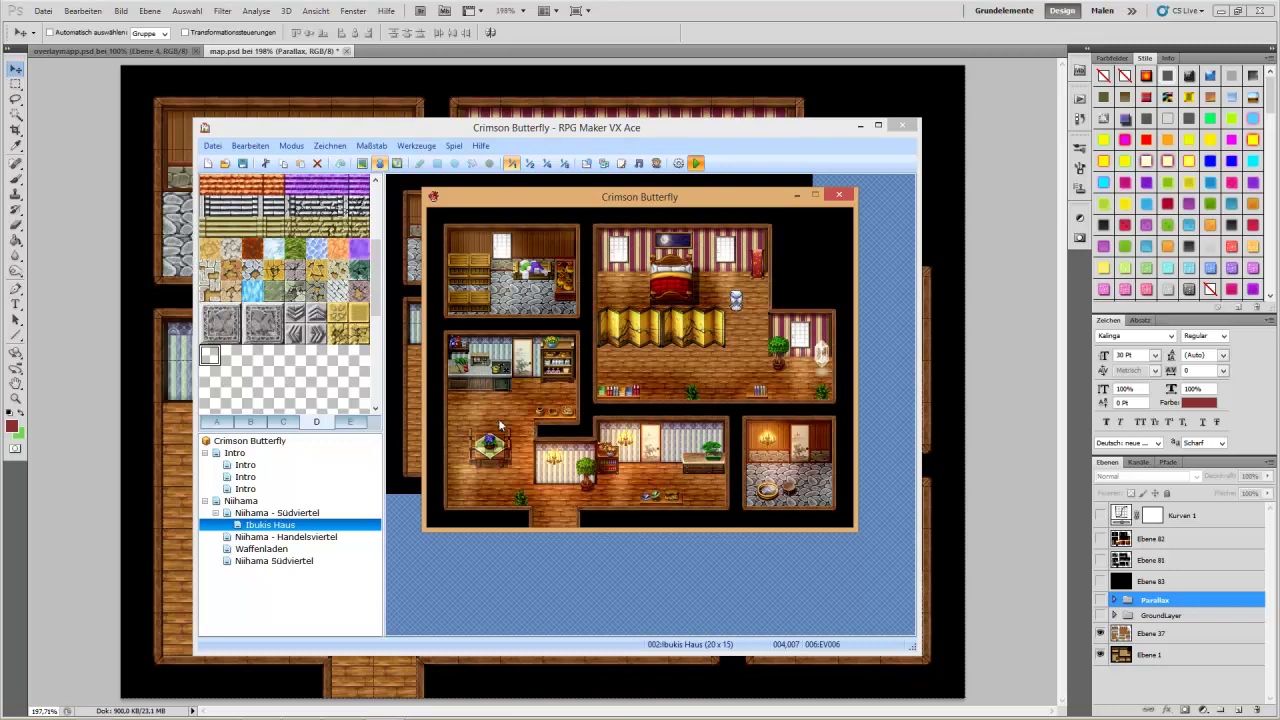
click(839, 194)
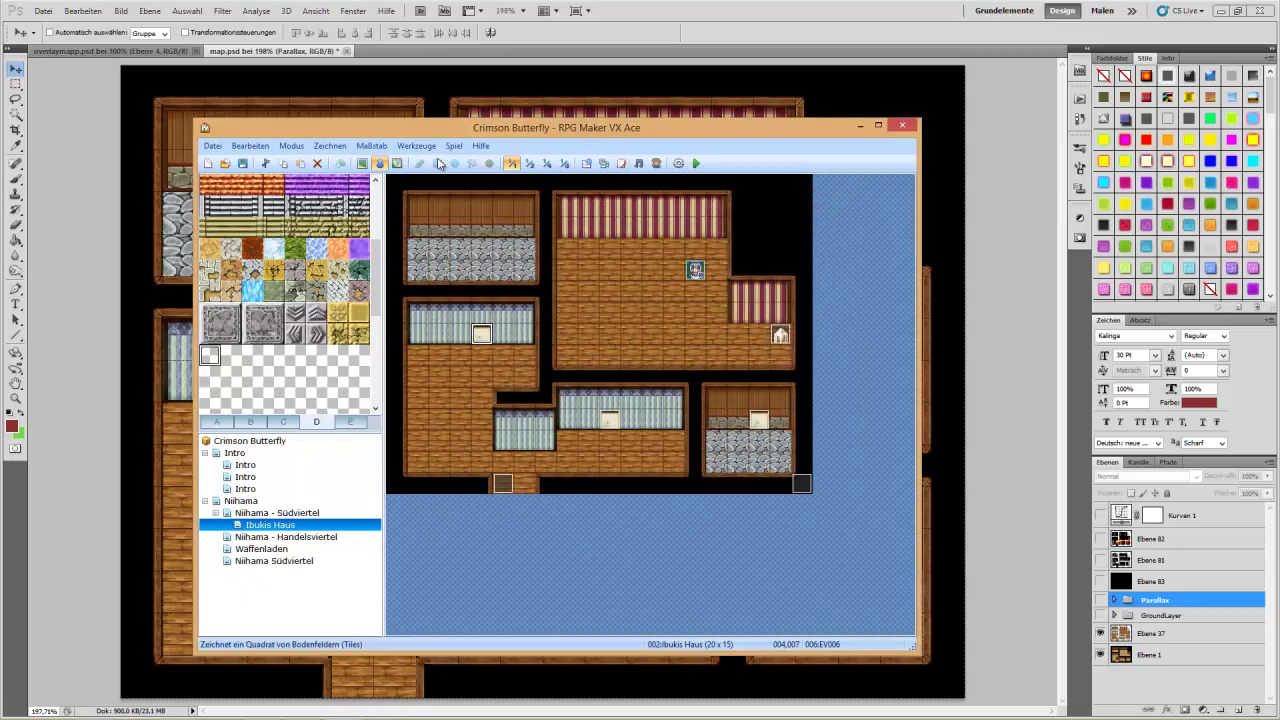
Step: Open the Database Tilesets tab and look through tilesets 008, Stadt and 003:Innen
click(401, 148)
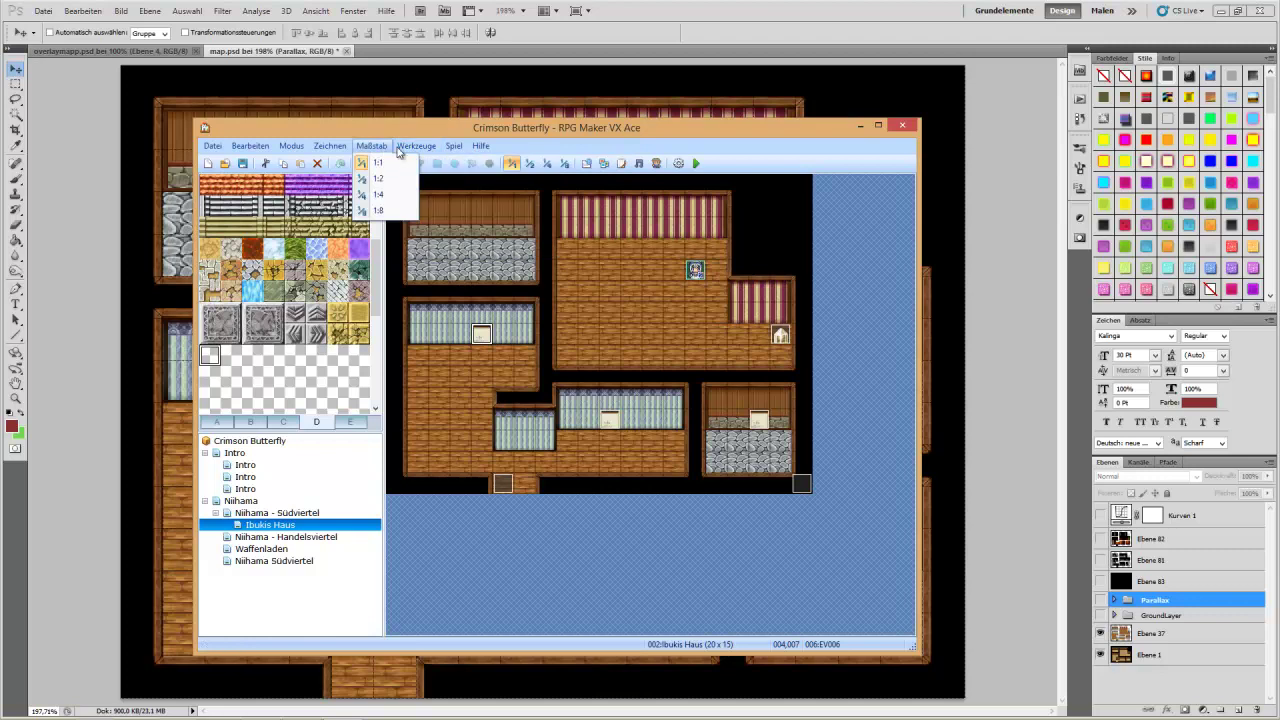
click(602, 134)
click(590, 166)
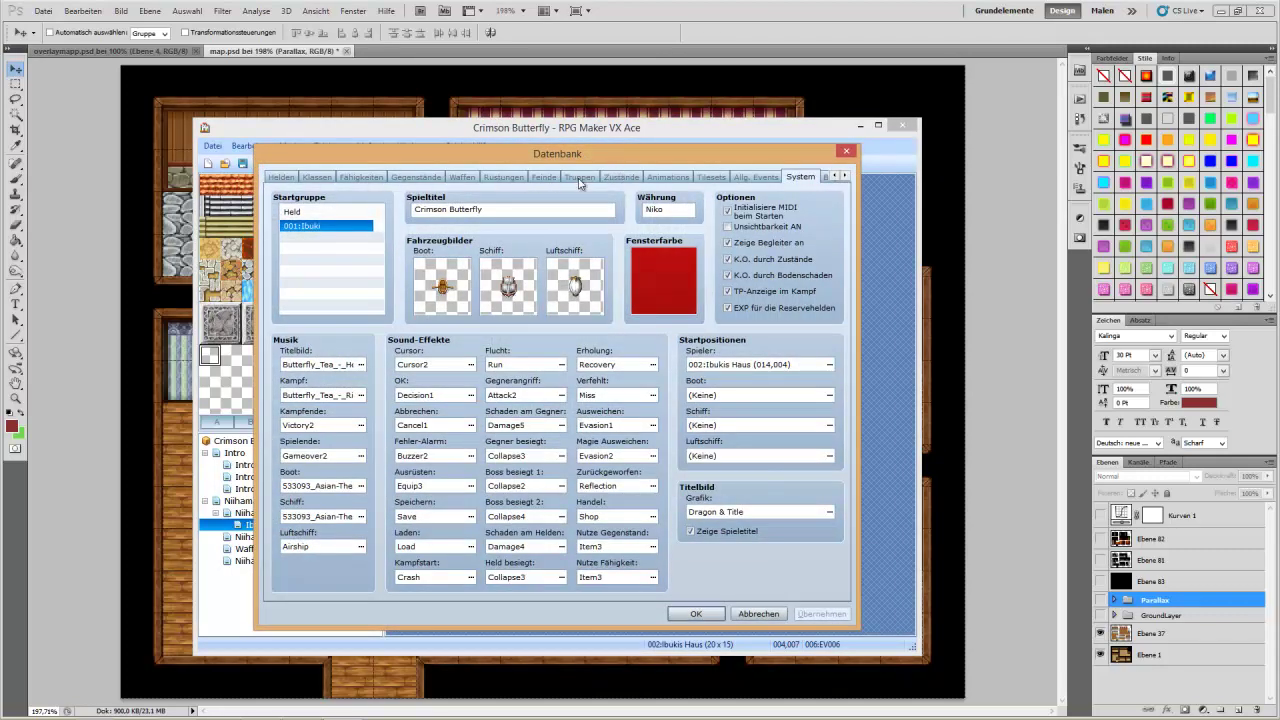
click(711, 177)
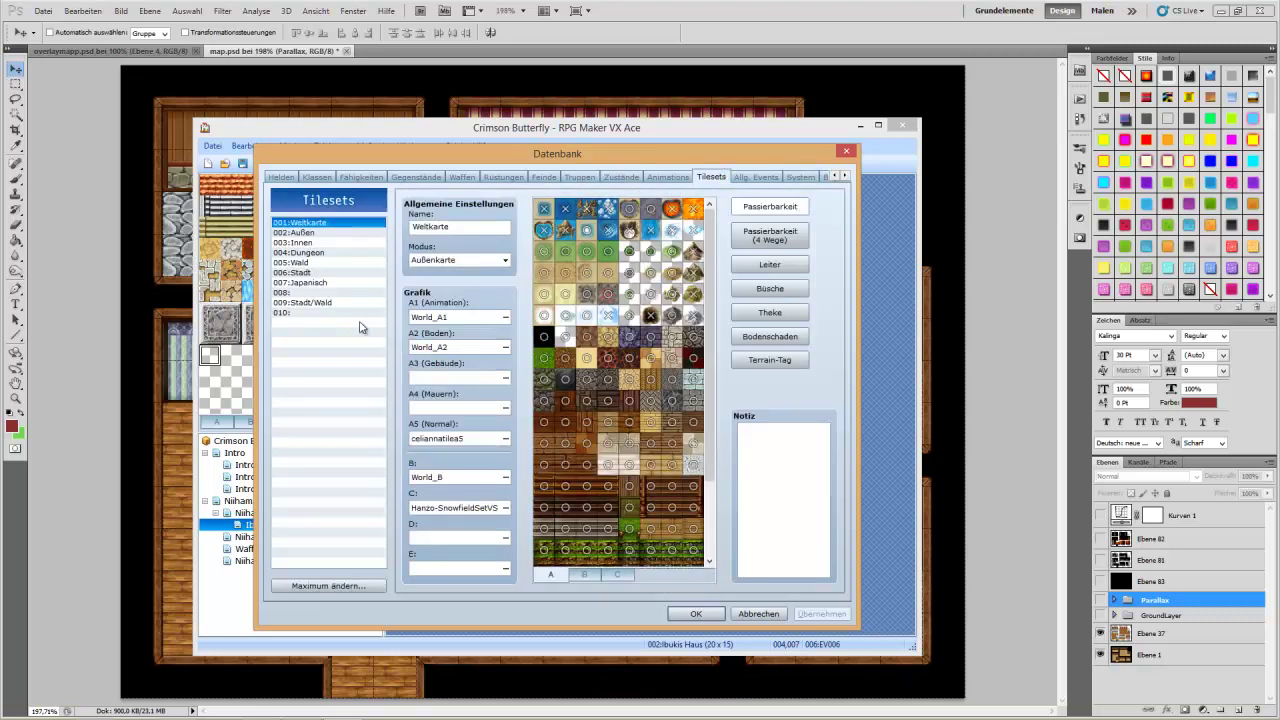
click(317, 292)
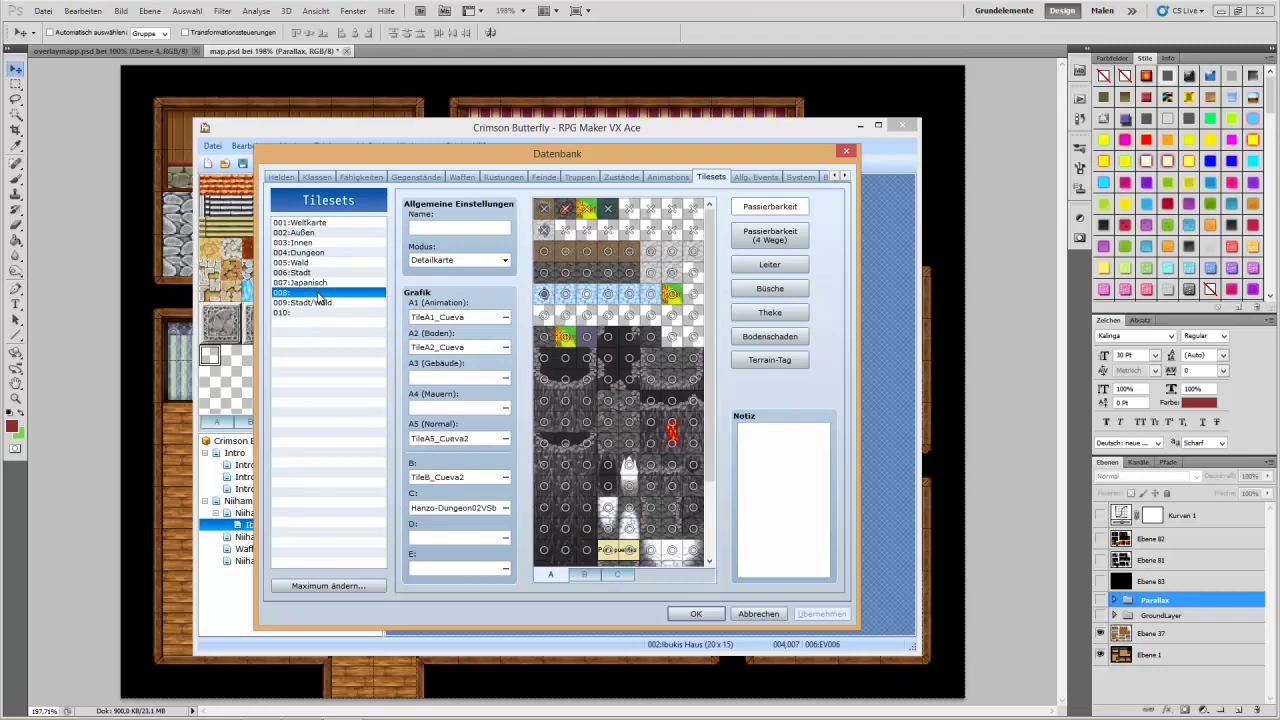
click(316, 272)
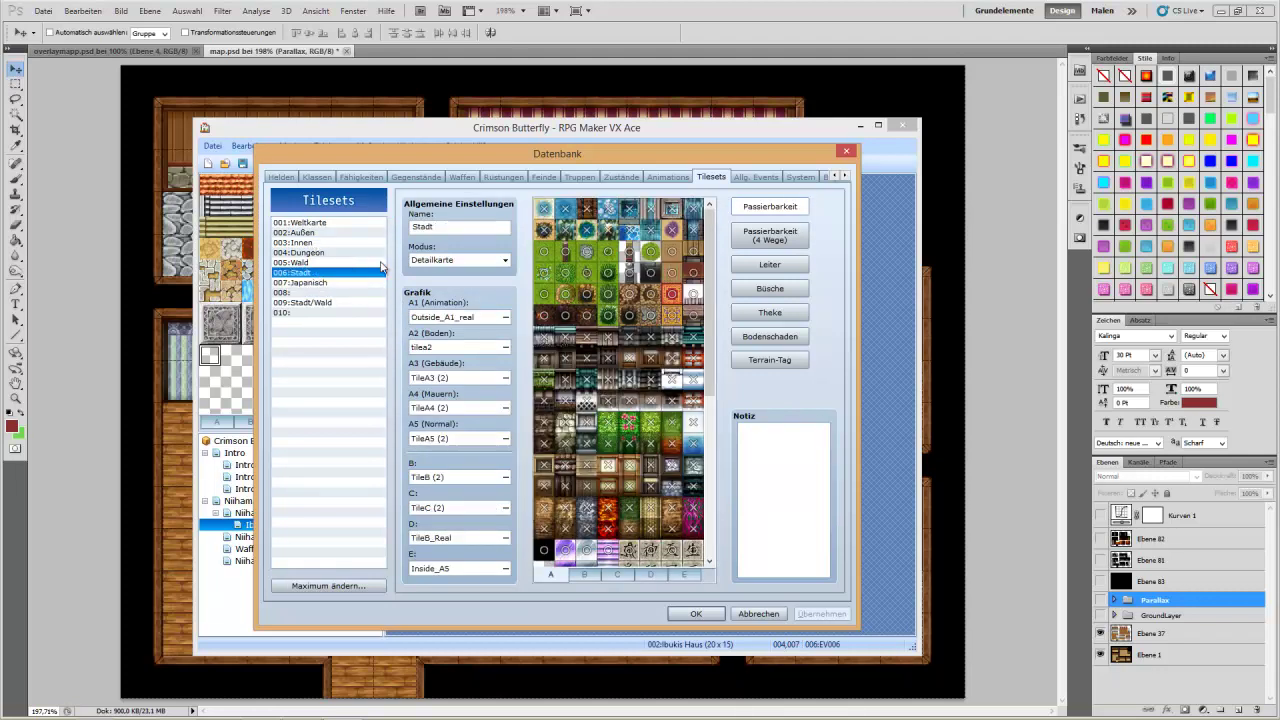
click(300, 242)
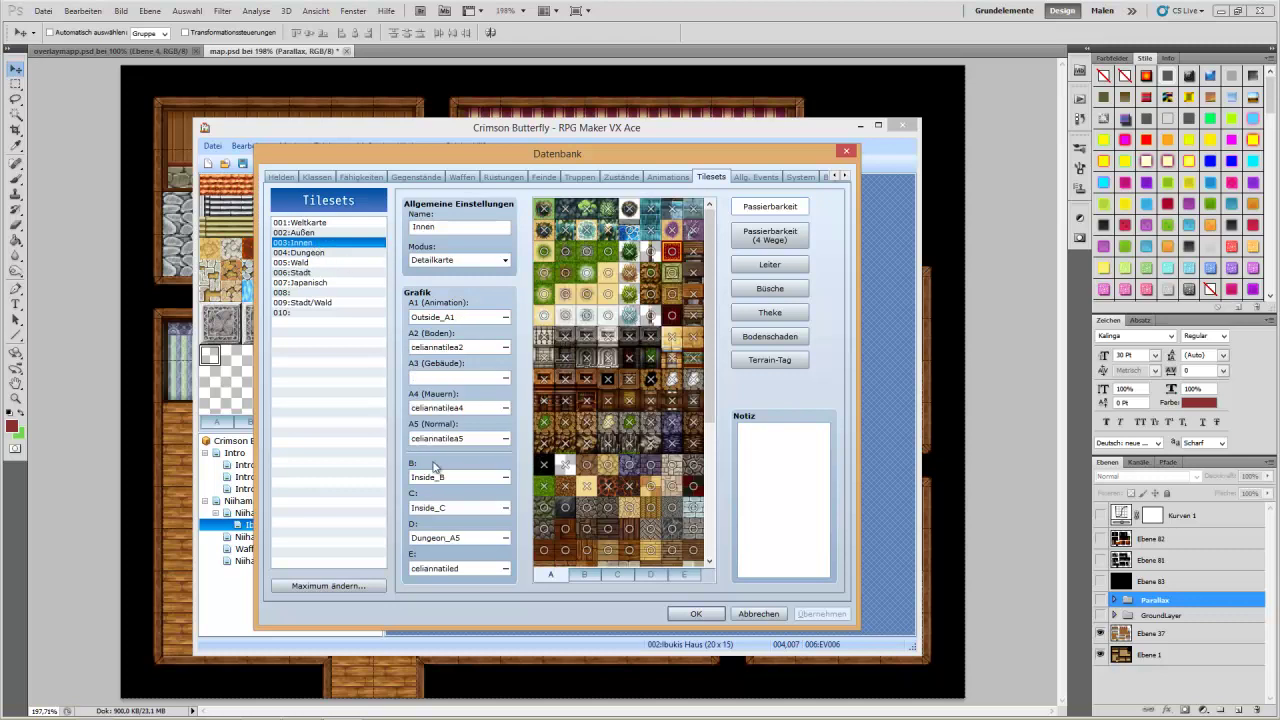
Step: Inspect Innen tab D passability, cancel without saving, and return to Map mode
click(651, 575)
scroll(650, 468, down, 5)
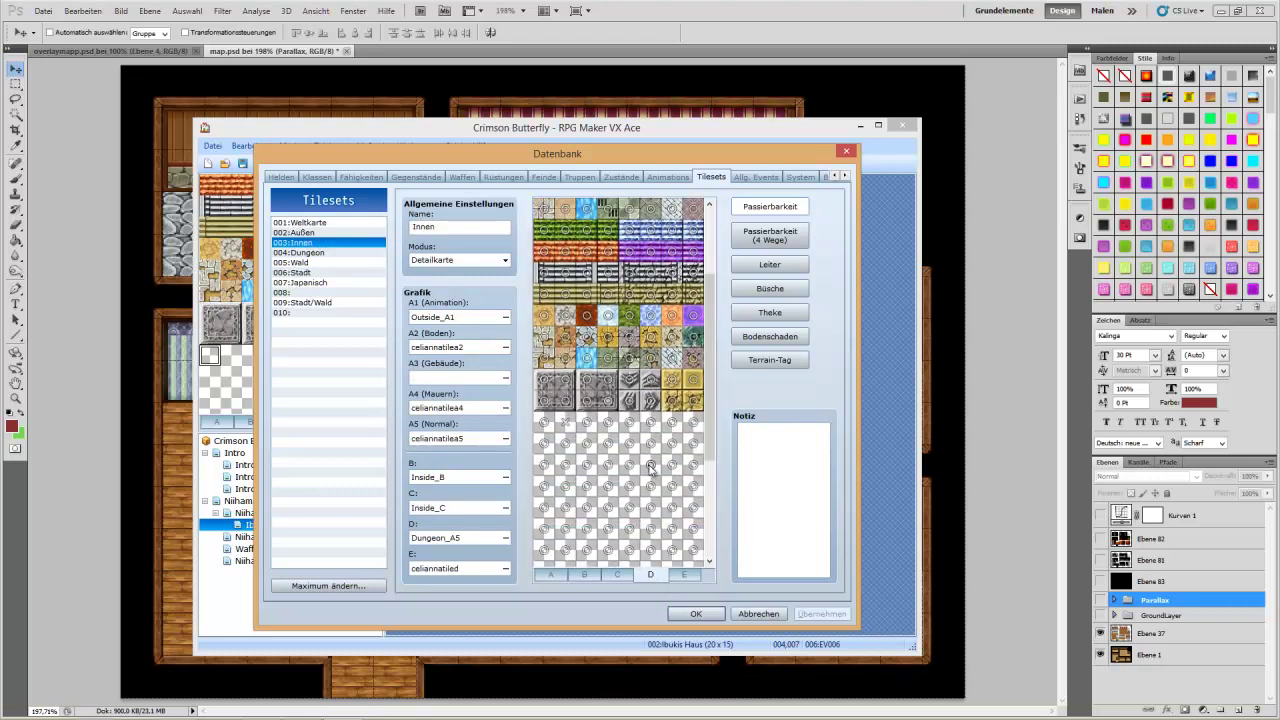
click(561, 423)
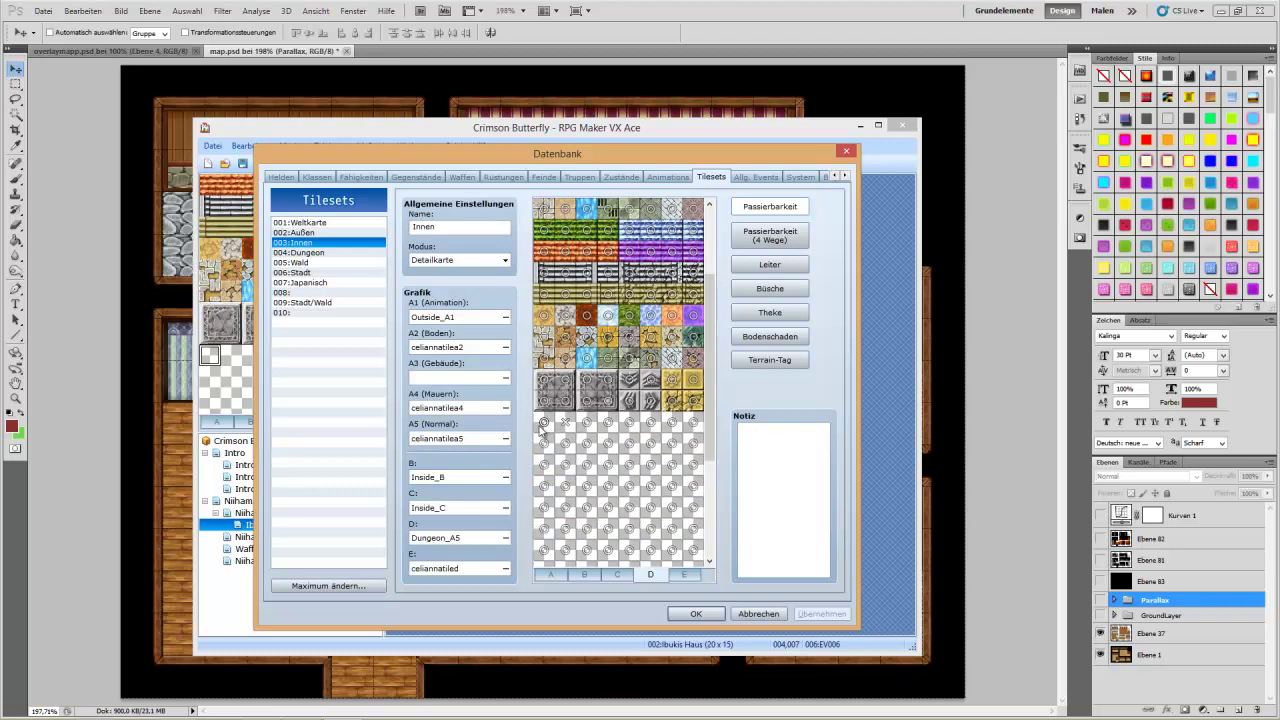
click(759, 614)
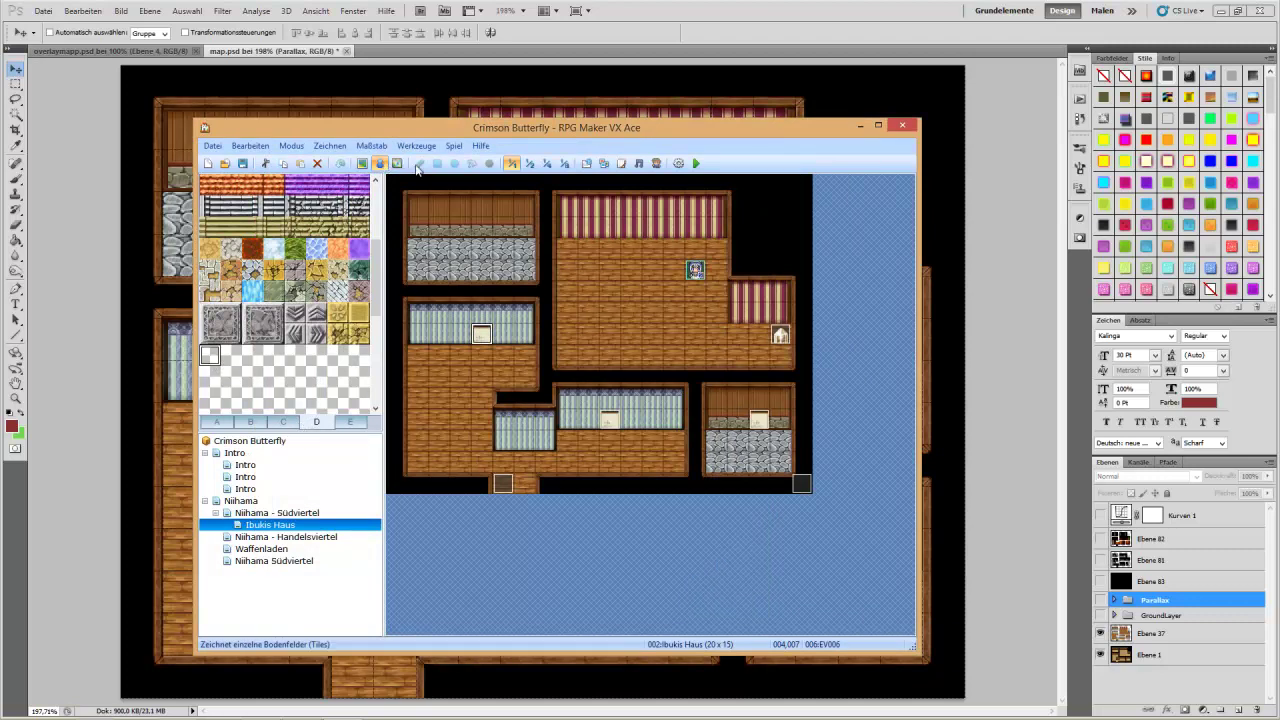
click(362, 163)
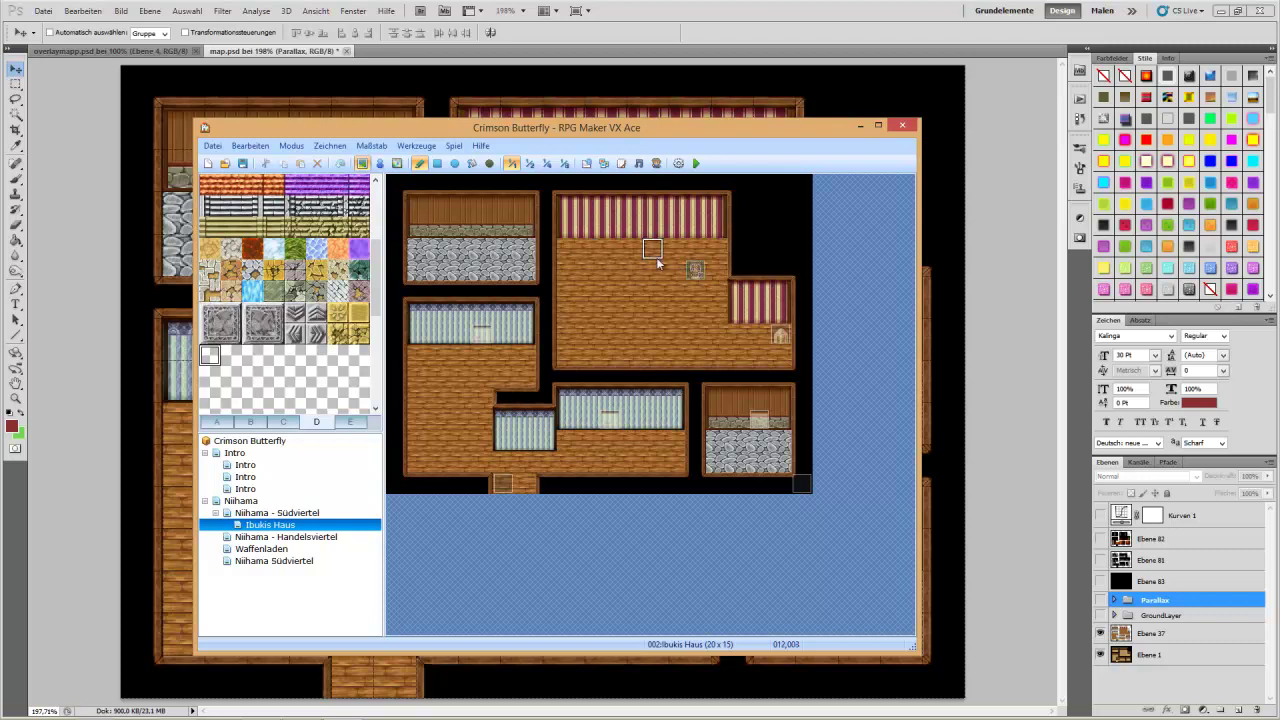
Step: Show the GroundLayer furniture and export the map as PNG-24, replacing shionhaus
click(1101, 614)
click(43, 10)
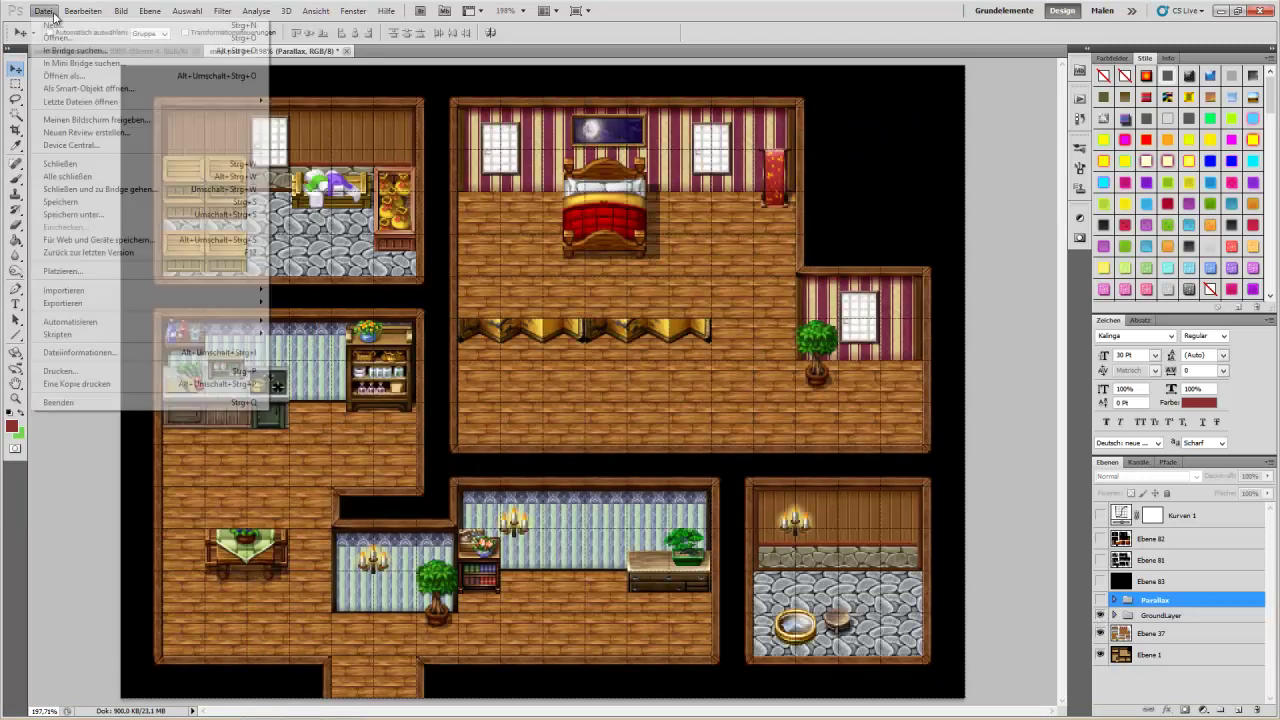
click(210, 241)
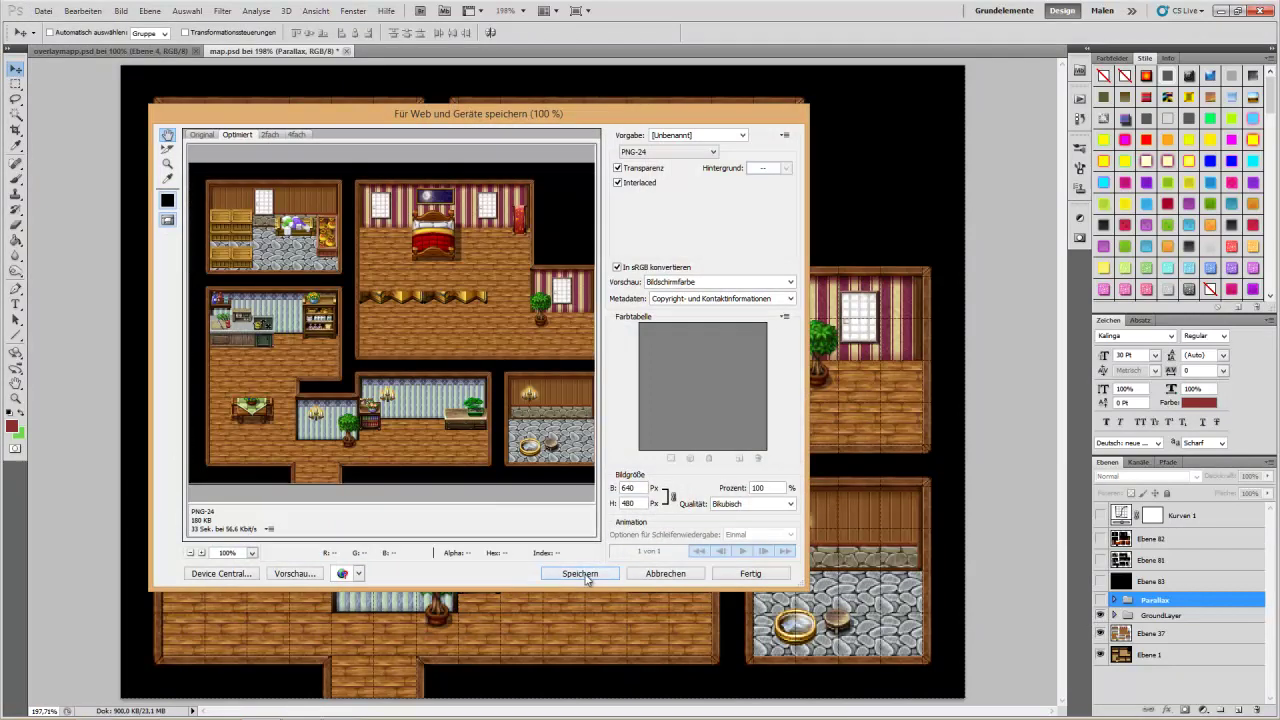
click(580, 574)
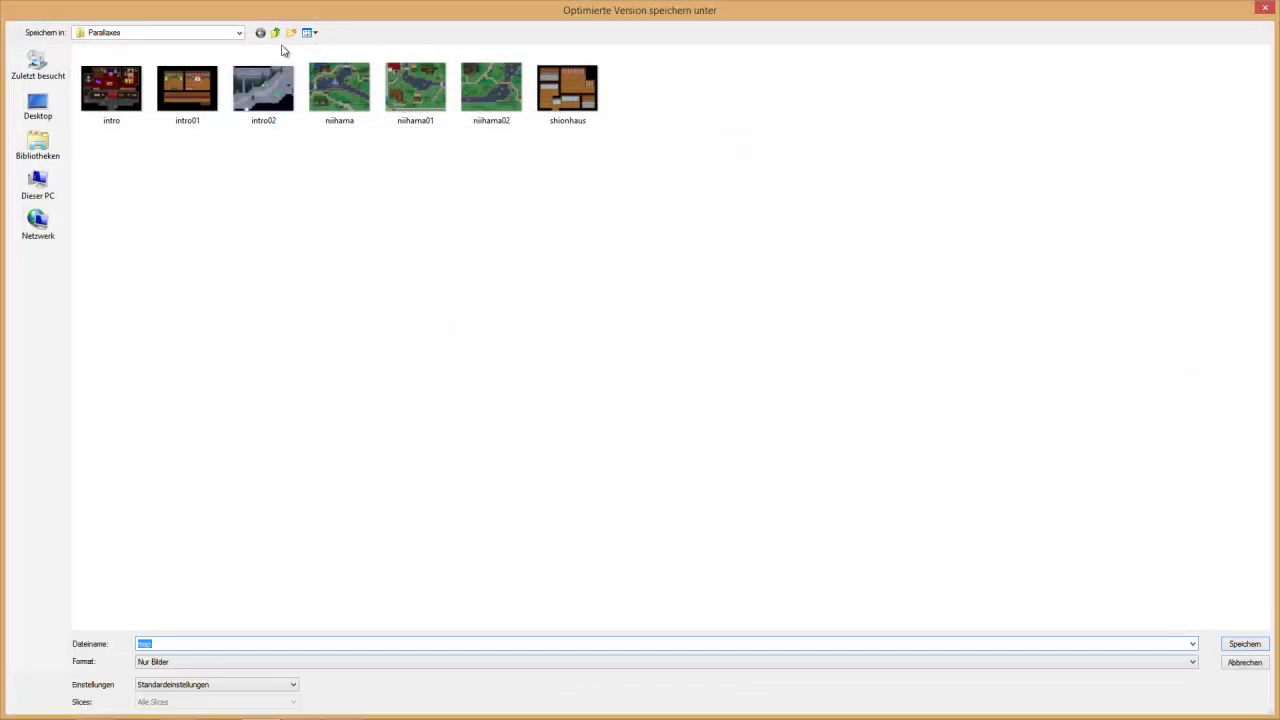
double_click(580, 100)
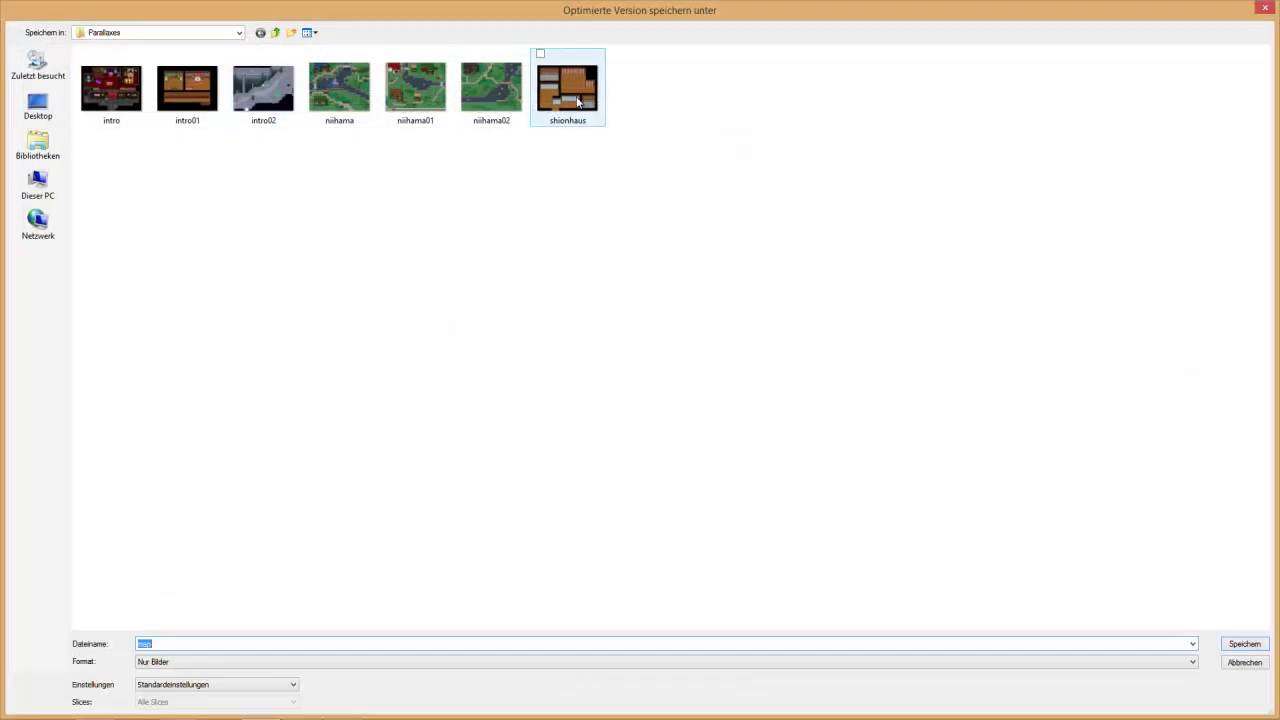
click(729, 352)
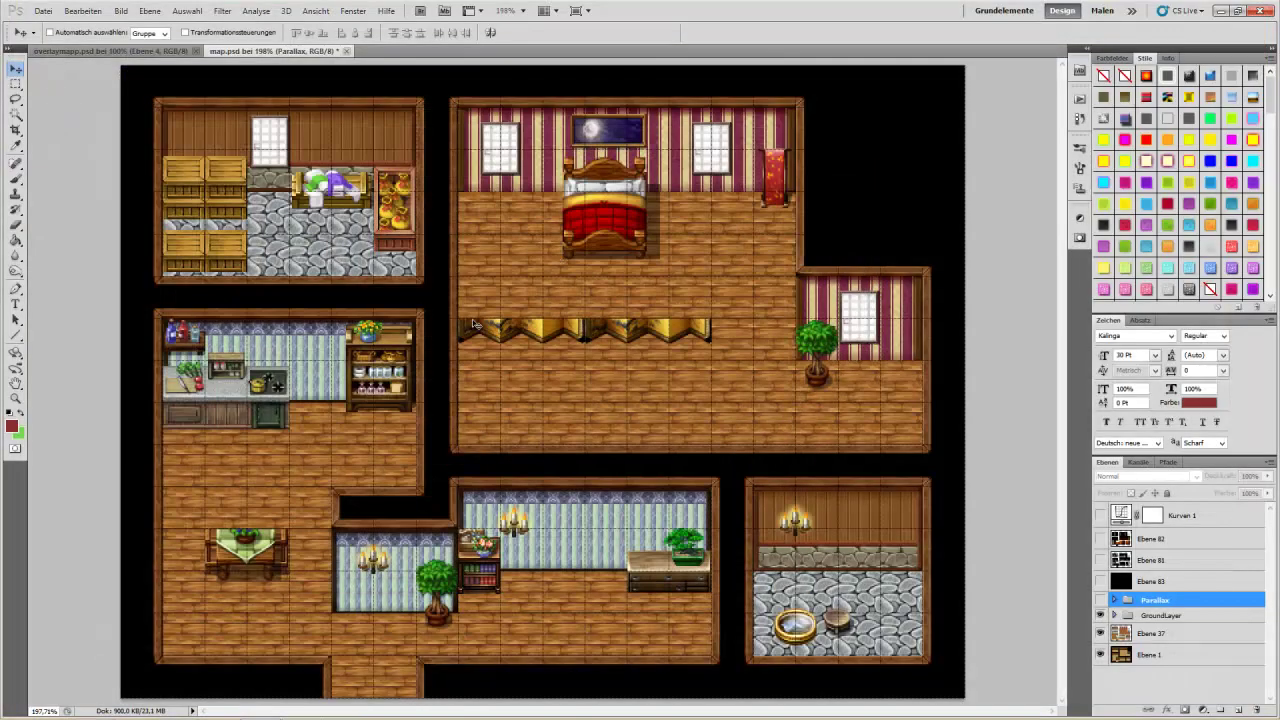
click(343, 708)
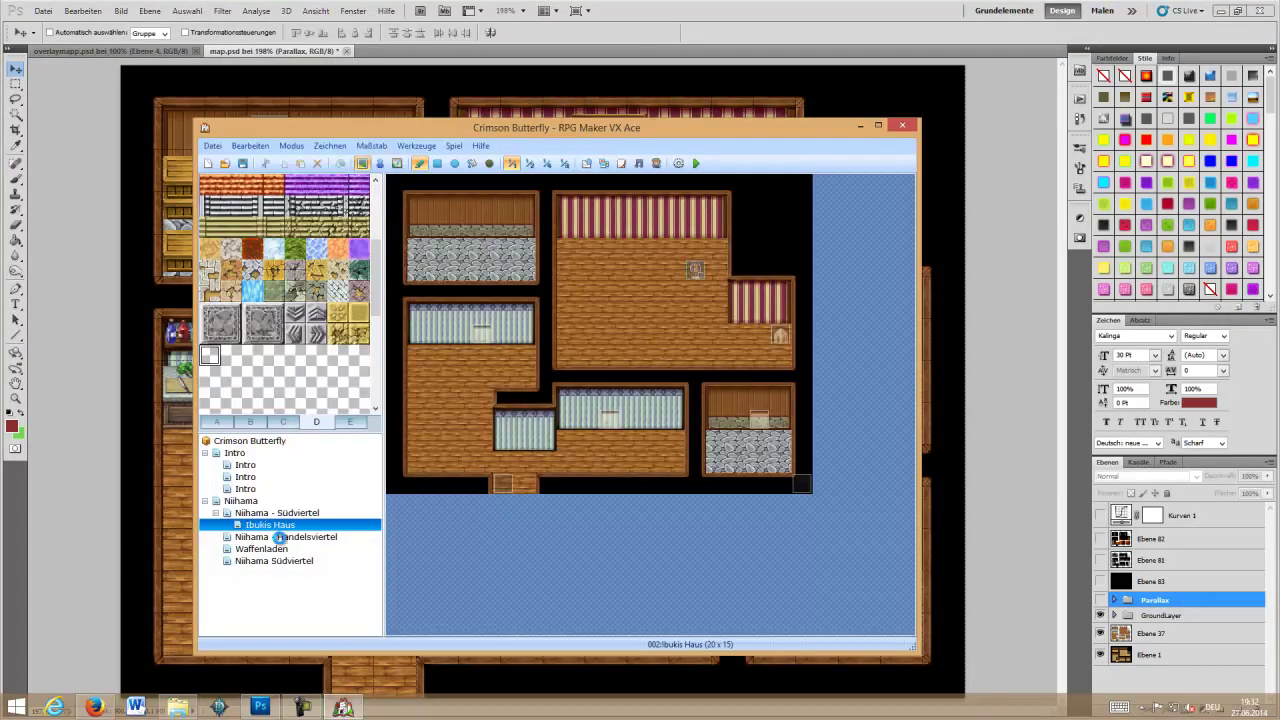
Step: Reselect Ibukis Haus so the furnished parallax with bed, shelves and plants reloads
click(272, 527)
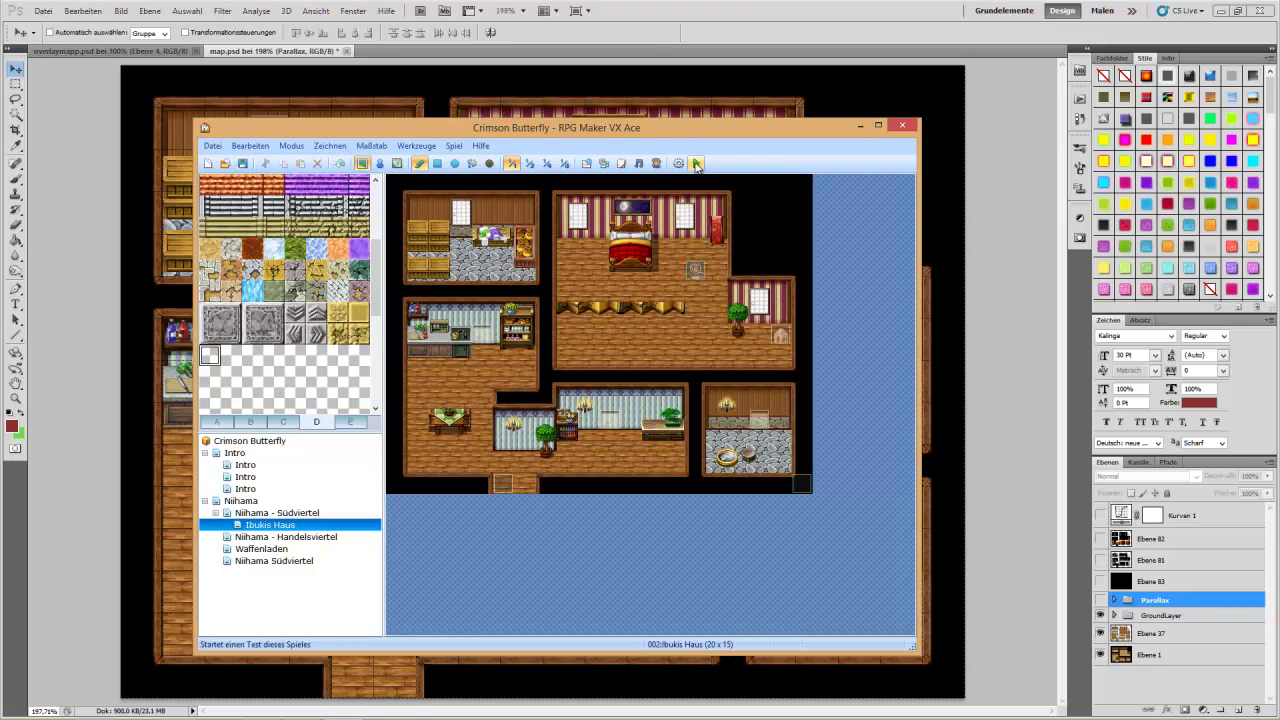
click(697, 163)
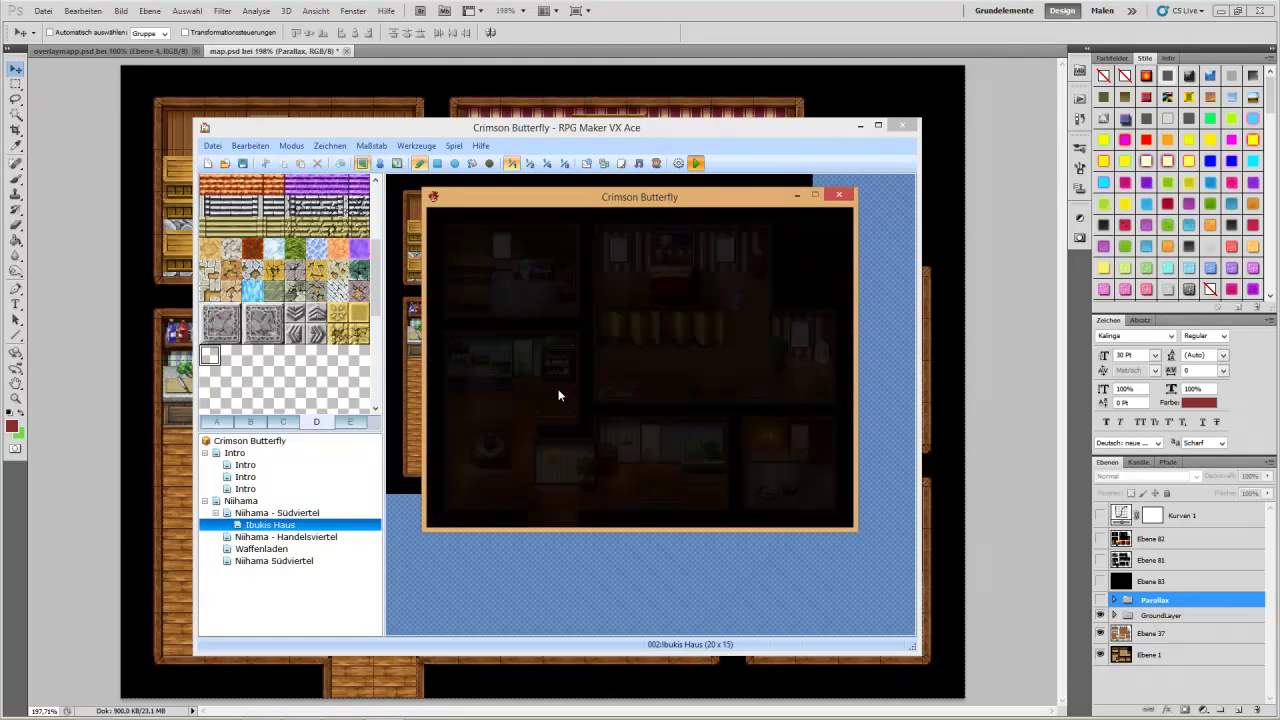
key(Down)
key(Left)
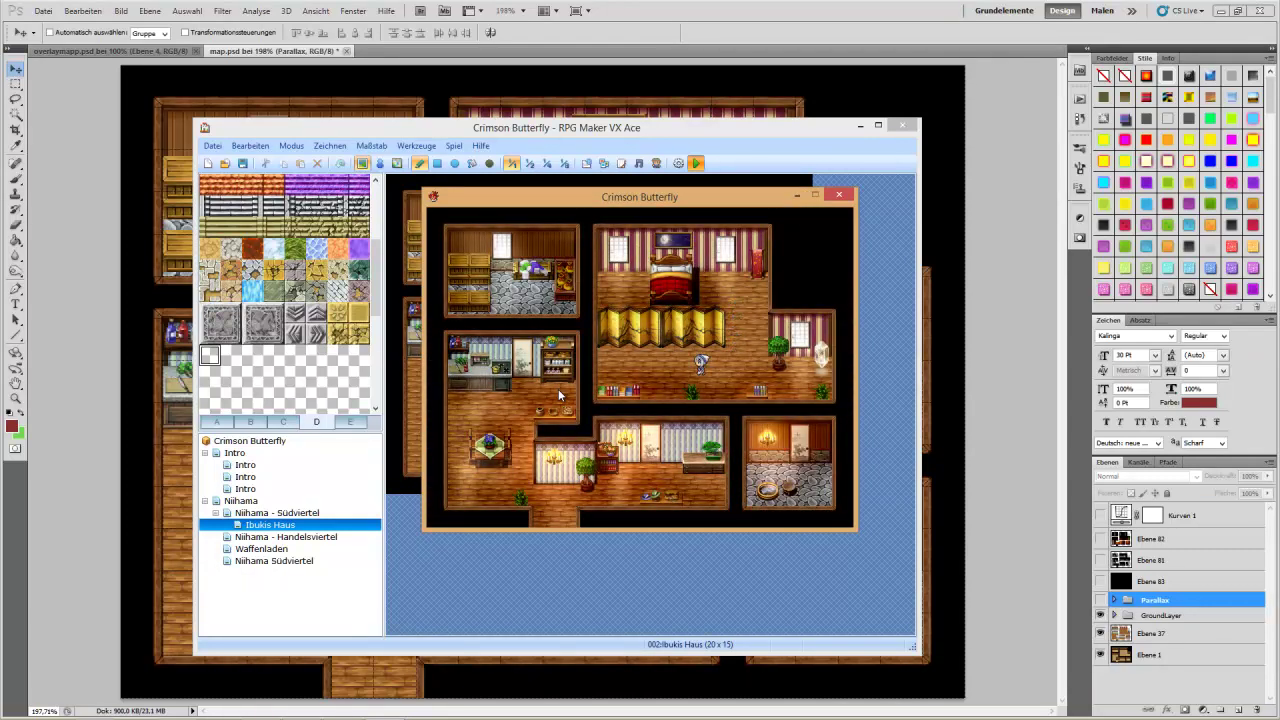
key(Right)
key(Right)
key(Up)
key(Up)
key(Right)
key(Up)
key(Right)
key(Left)
key(Left)
key(Down)
key(Right)
key(Down)
key(Right)
key(Left)
key(Down)
key(Left)
key(Down)
key(Down)
click(840, 196)
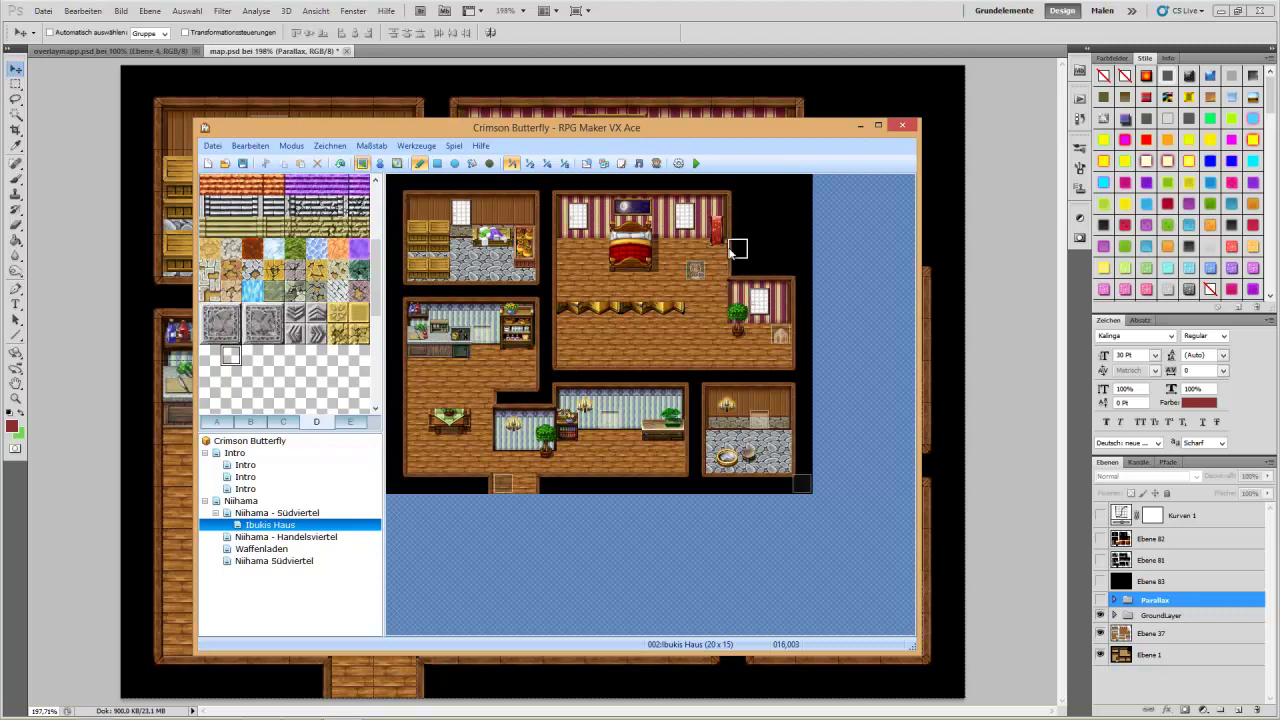
Step: Extend the red curtain on the bedroom's right wall up by one tile
click(714, 206)
Step: Playtest a new game and walk the character around beside the bed
click(696, 163)
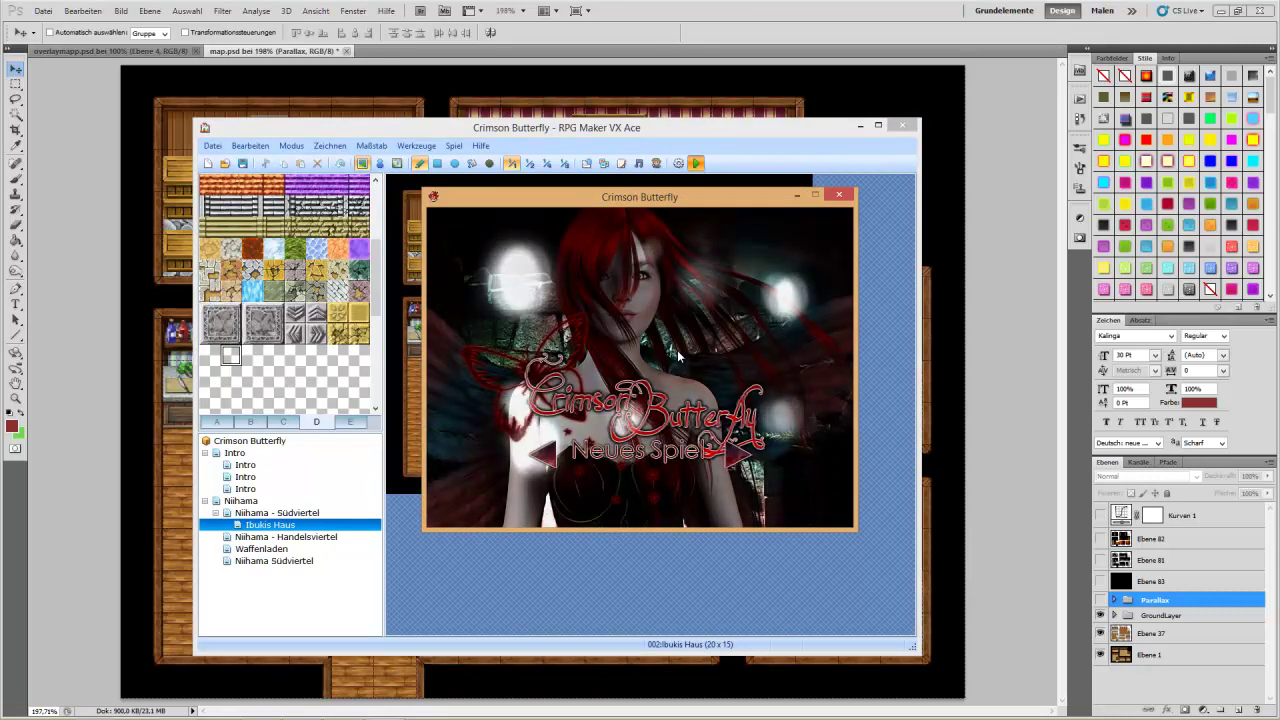
key(Return)
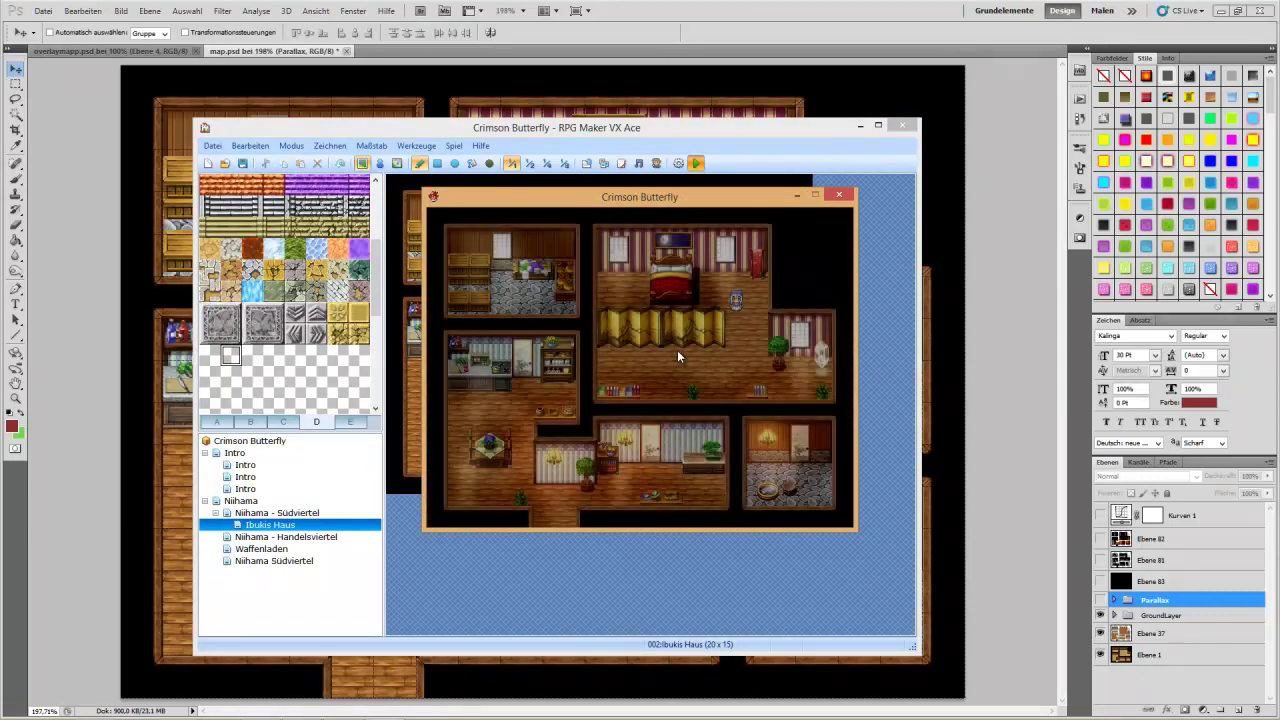
key(Left)
key(Left)
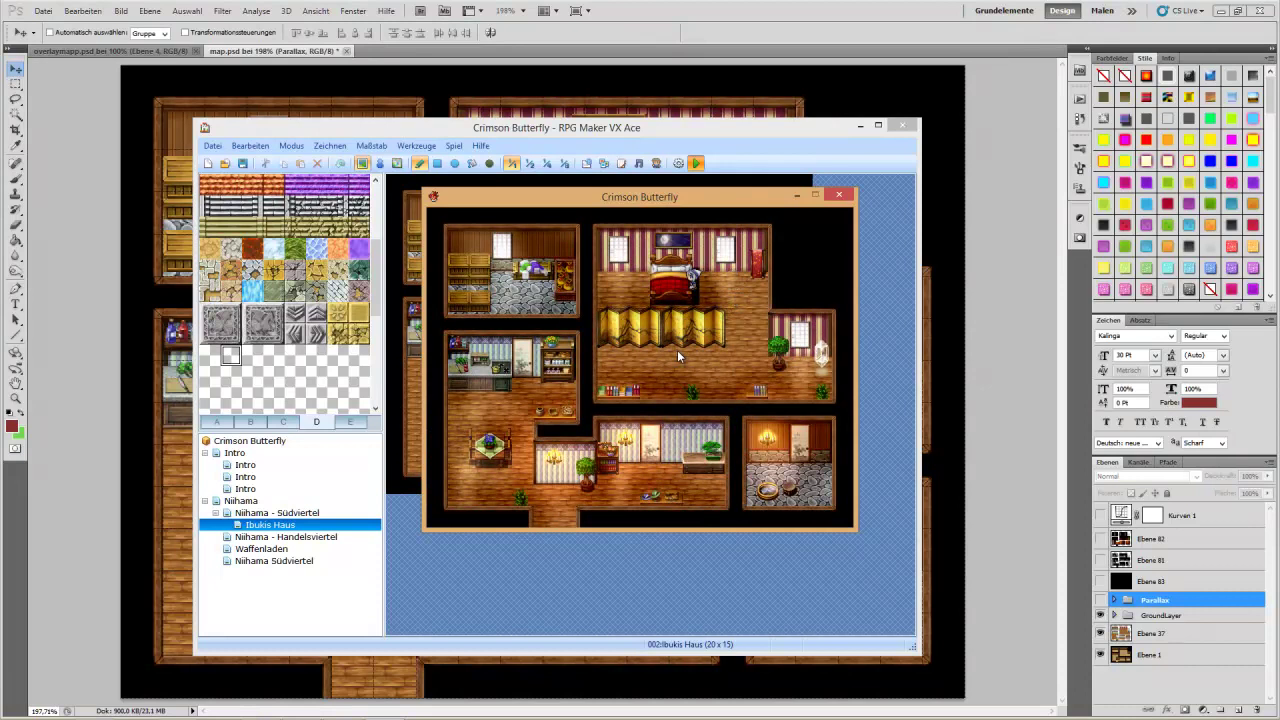
key(Right)
key(Right)
key(Right)
key(Left)
key(Up)
key(Right)
key(Right)
key(Down)
Step: Walk the character behind the golden folding screen and along the bedroom's bottom
key(Up)
key(Right)
key(Left)
key(Down)
key(Down)
key(Up)
key(Right)
key(Down)
key(Down)
key(Right)
key(Down)
key(Left)
key(Left)
key(Right)
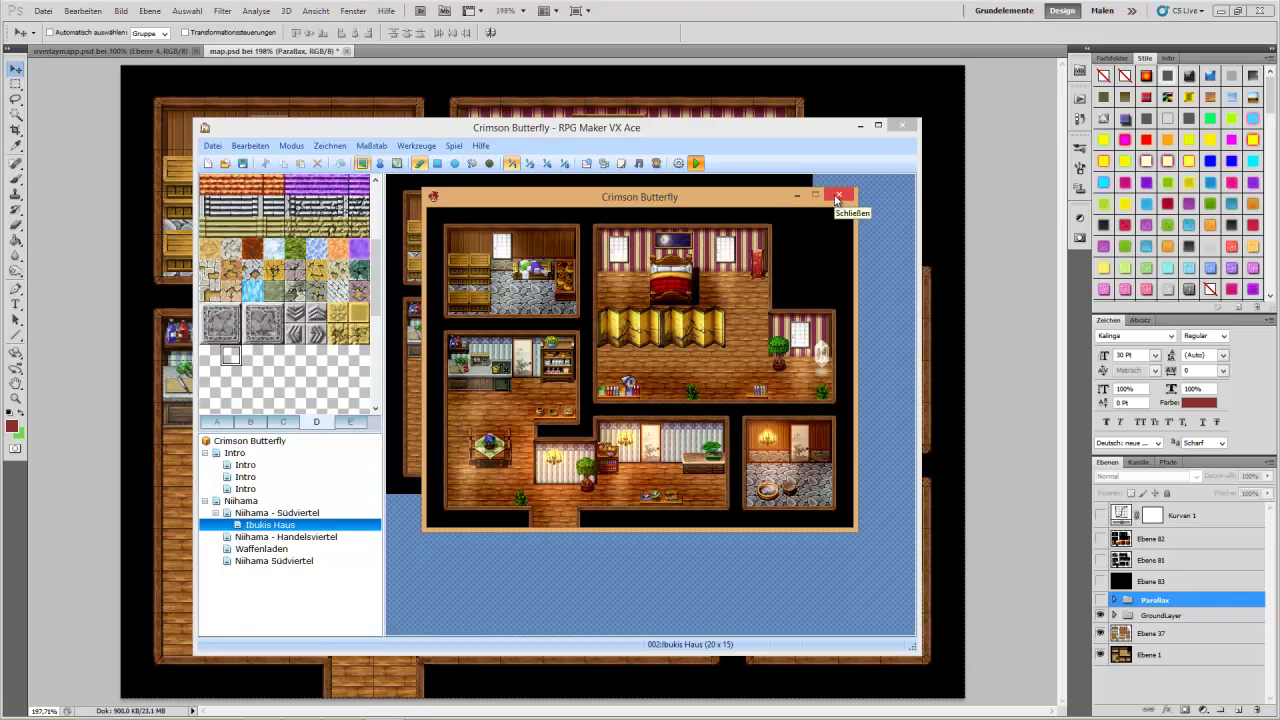
Step: Close the playtest and select door event EV005 on the Ibukis Haus map in Event mode
click(837, 197)
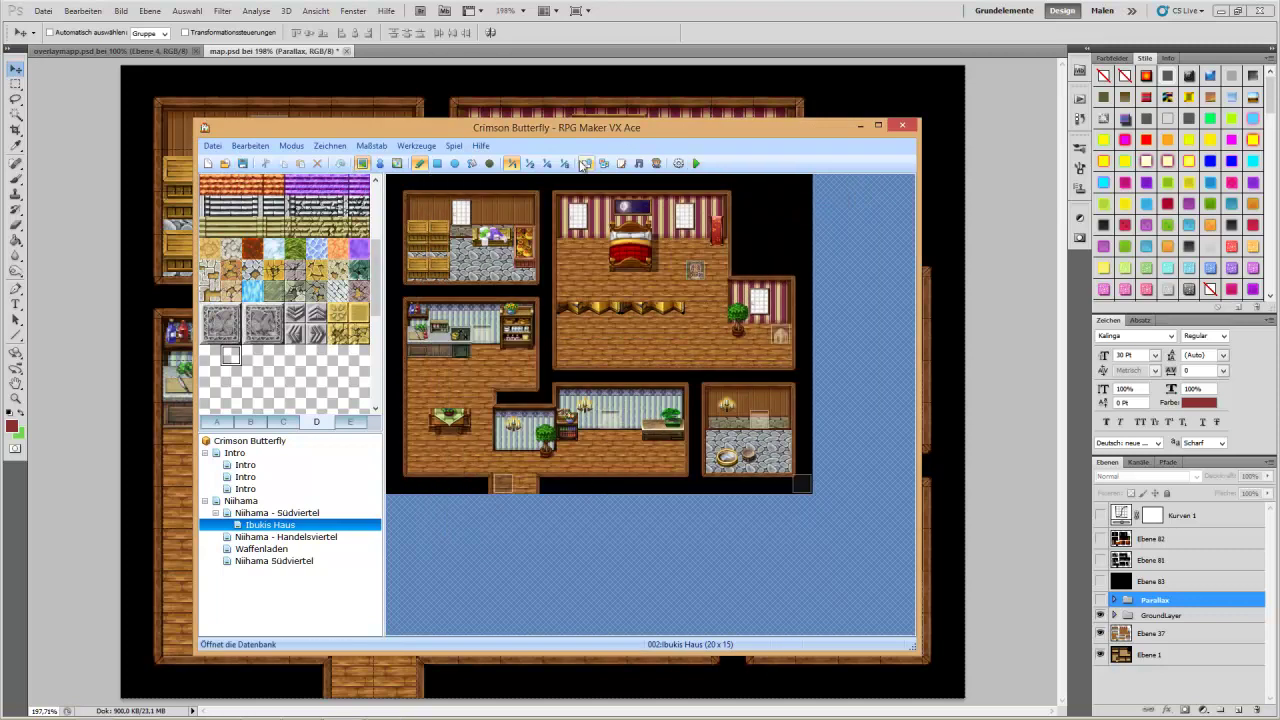
click(381, 165)
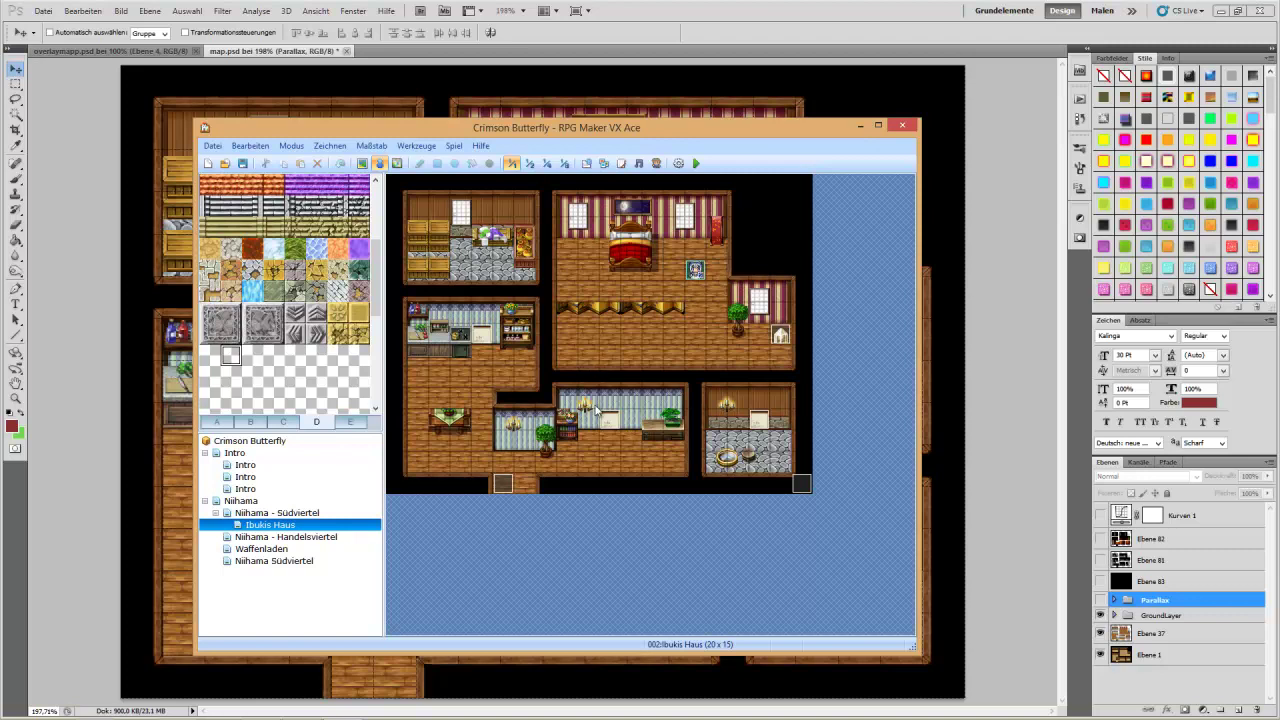
click(758, 420)
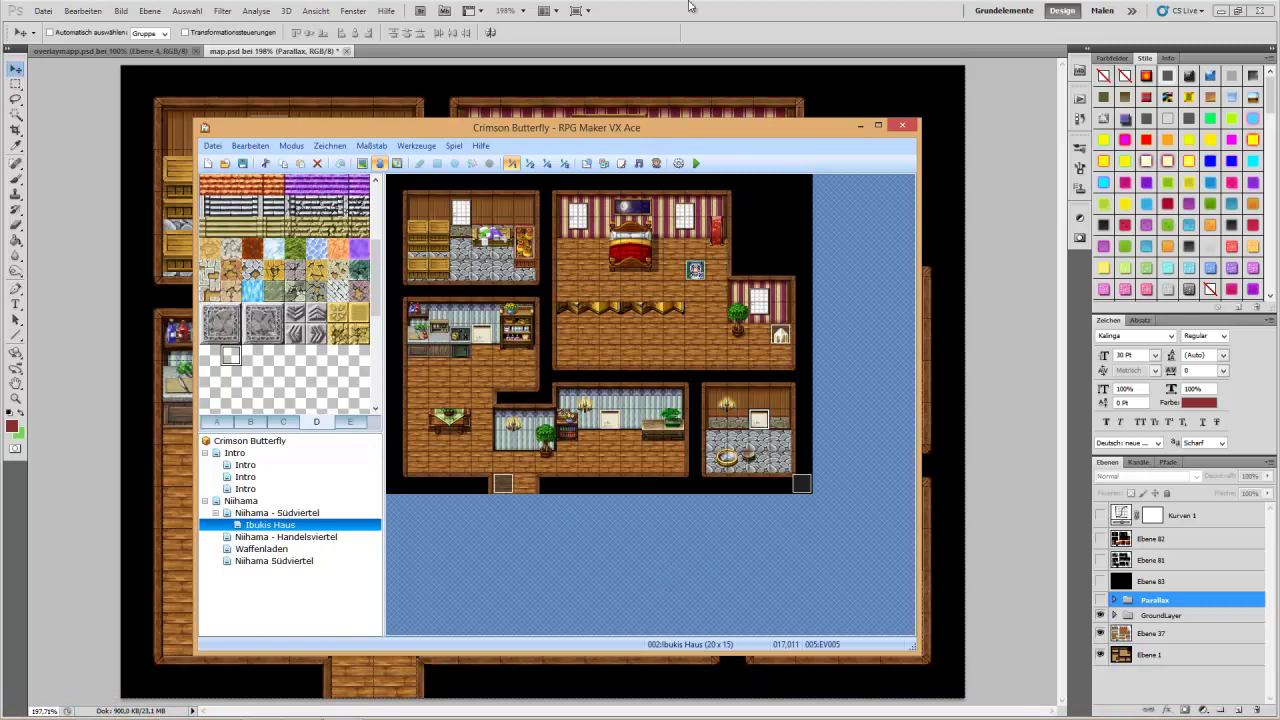
Step: On layer Ebene 37, paste the wooden staircase into the lower middle and lower right room walls
key(alt+Tab)
click(16, 85)
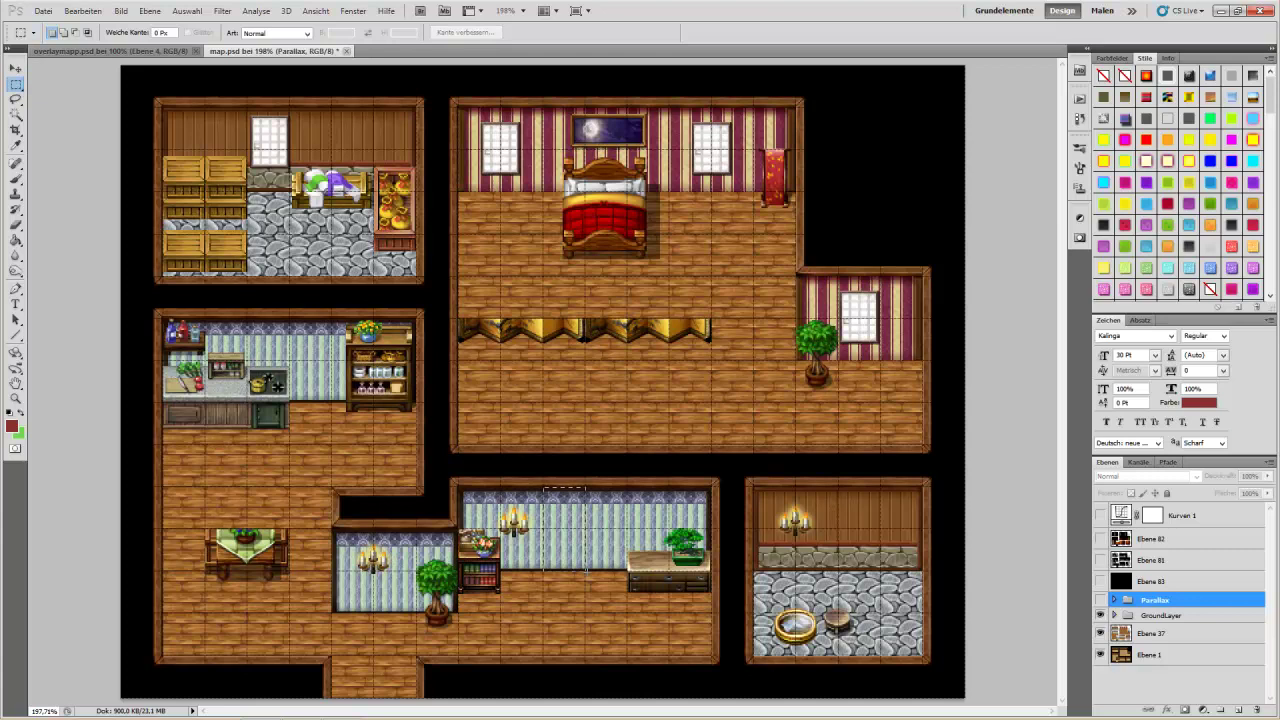
click(1204, 636)
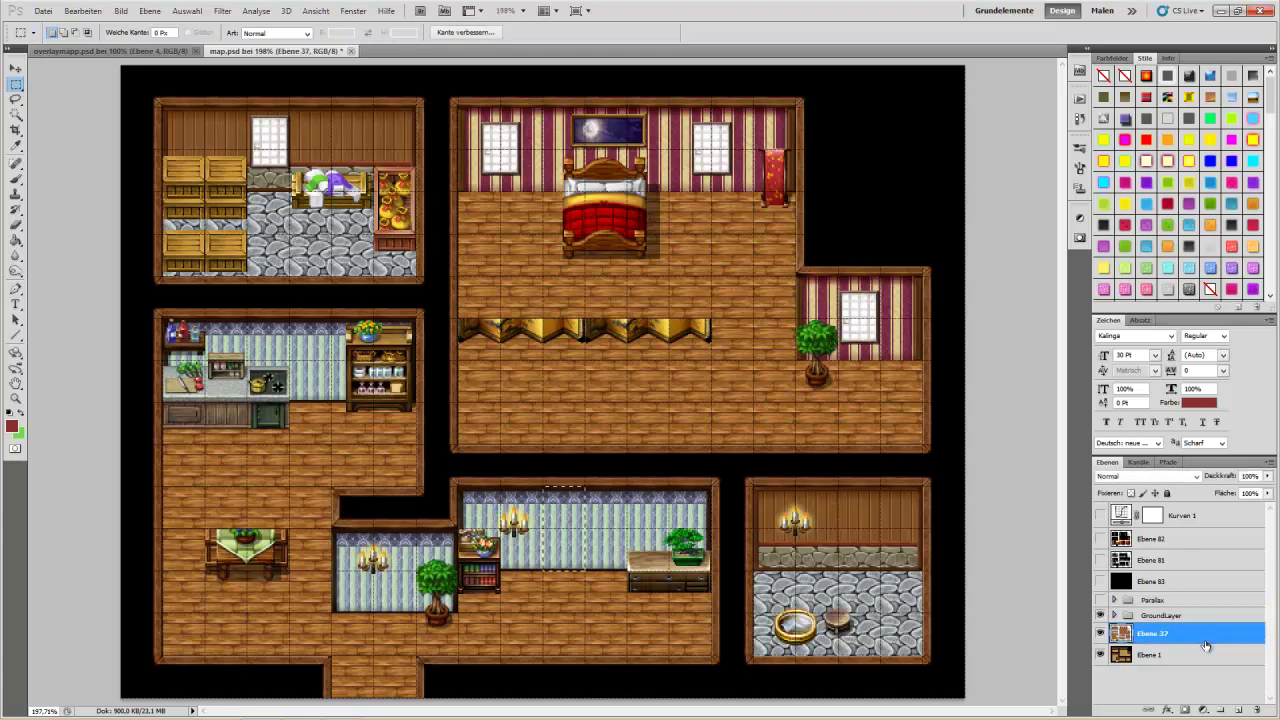
key(Delete)
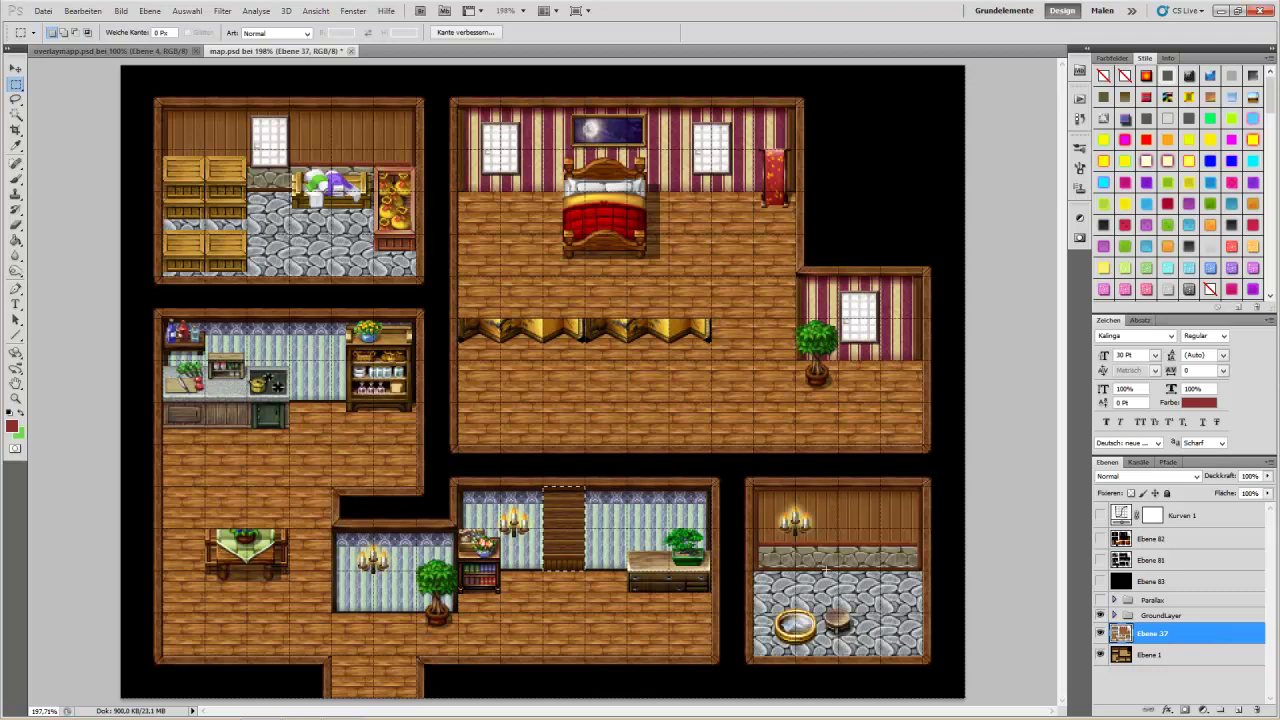
drag(580, 545, 877, 545)
key(ctrl+v)
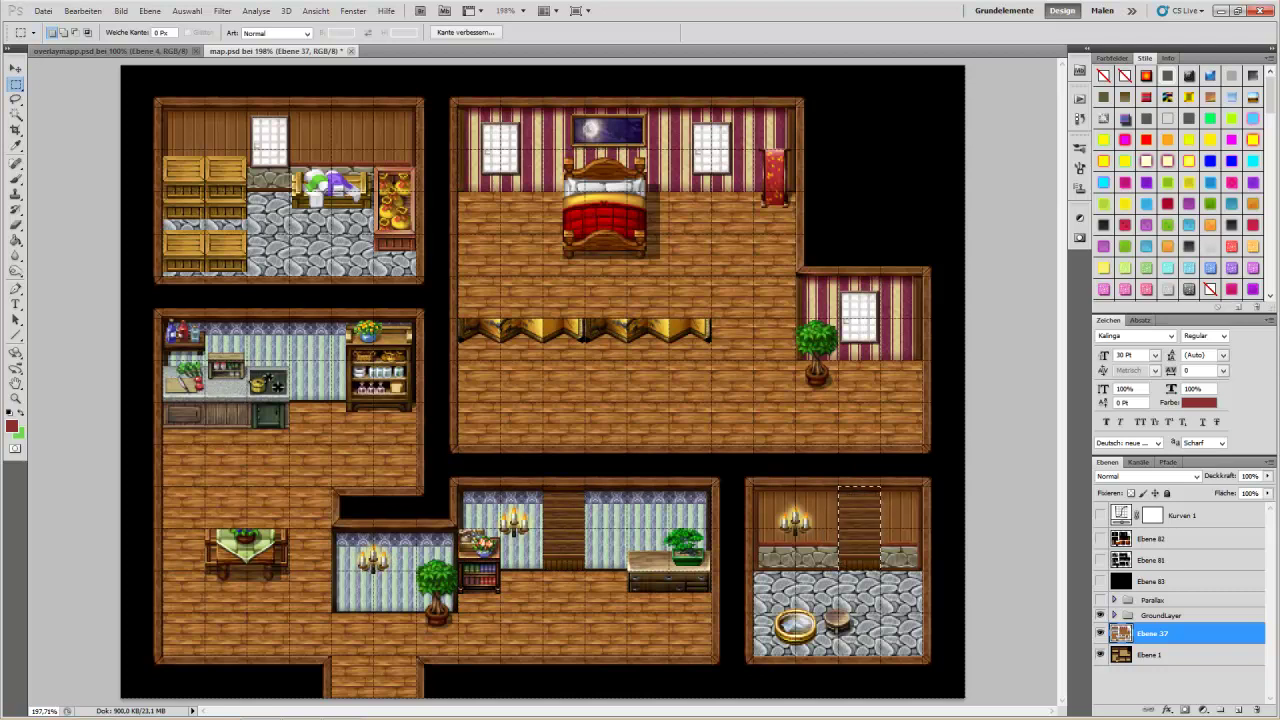
Step: Paste a staircase into the kitchen wall, then select the kitchen staircase area
click(826, 535)
mouse_move(302, 310)
mouse_down()
mouse_move(344, 398)
mouse_move(333, 367)
mouse_up()
key(ctrl+v)
click(525, 343)
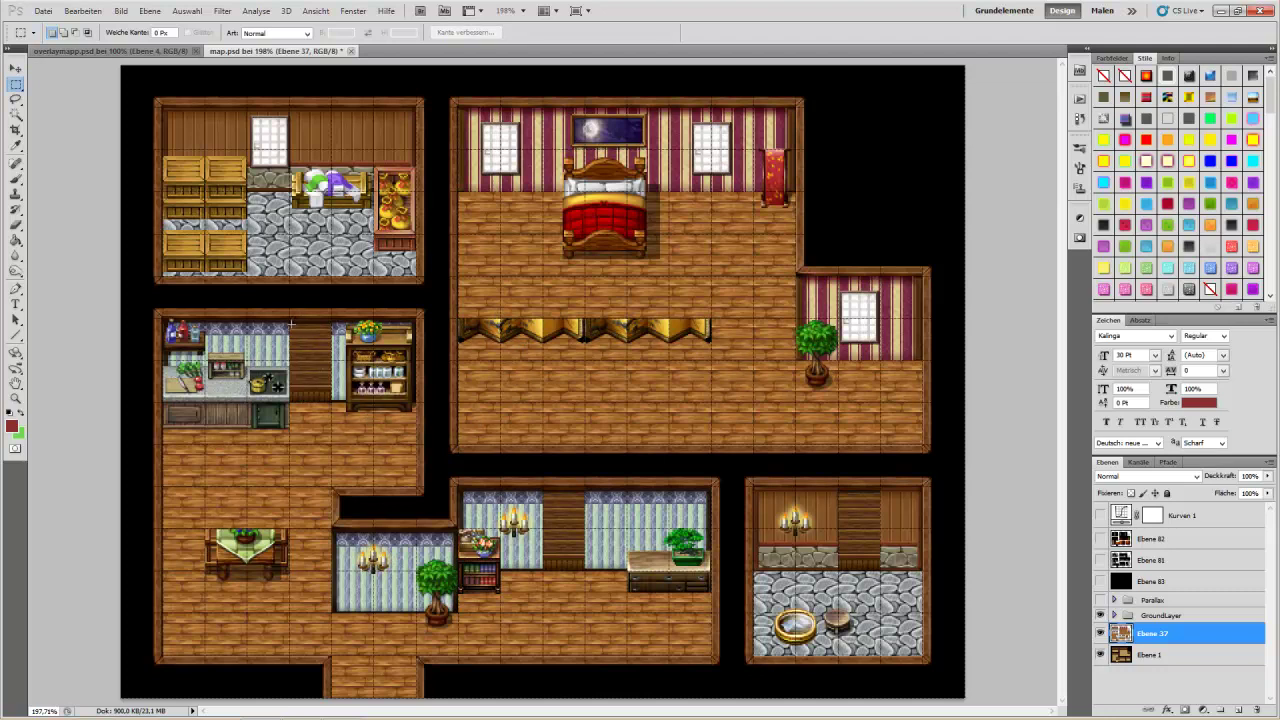
drag(321, 382, 329, 404)
Step: Fill the kitchen staircase selection with the cobblestone pattern
right_click(320, 370)
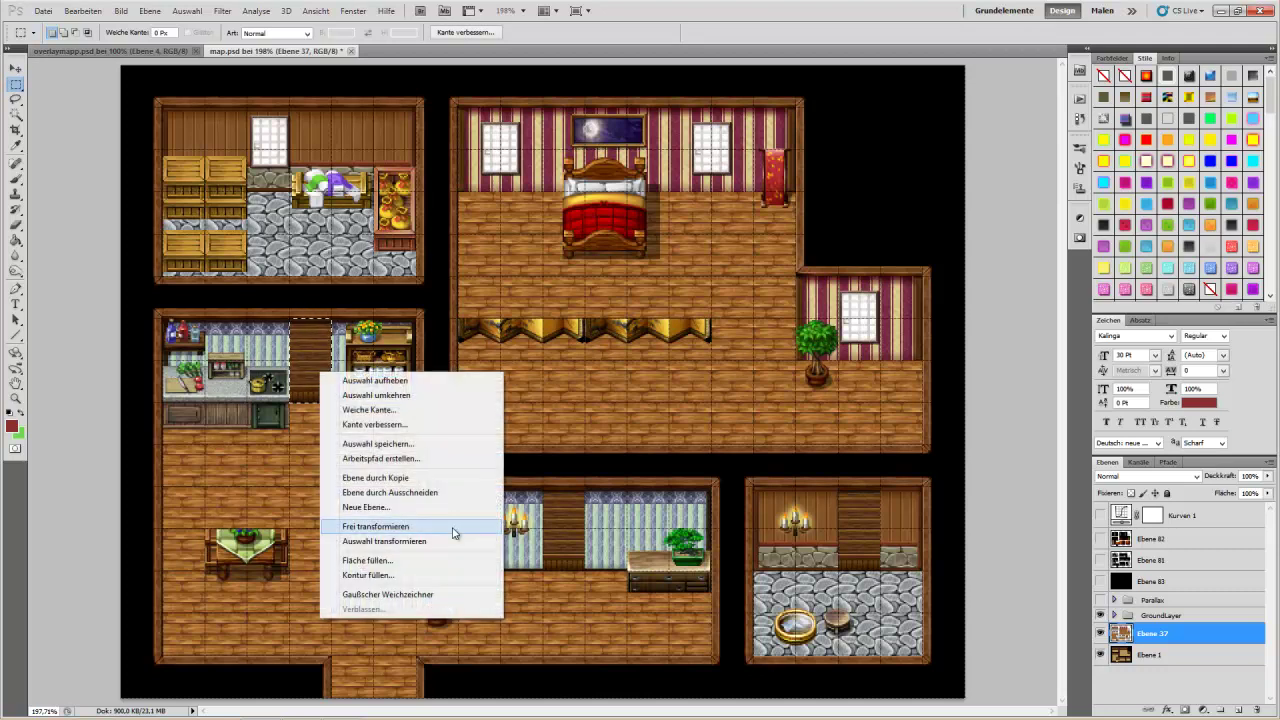
click(388, 560)
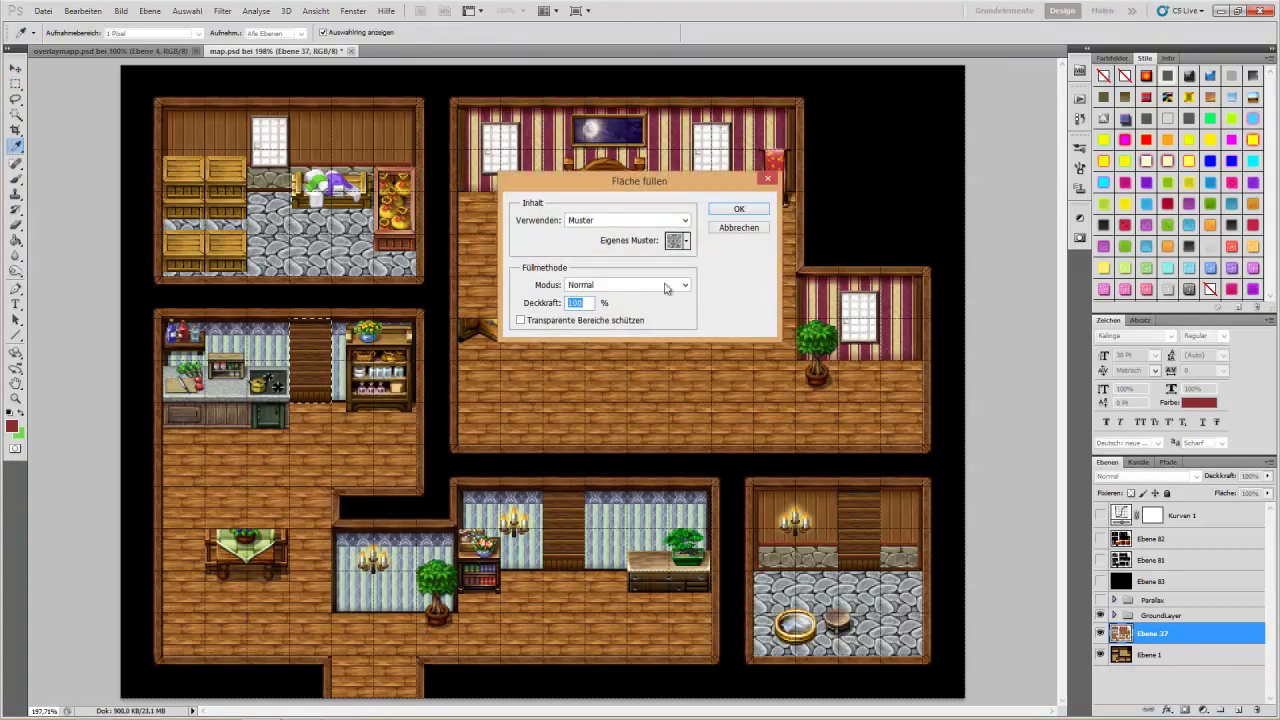
click(738, 209)
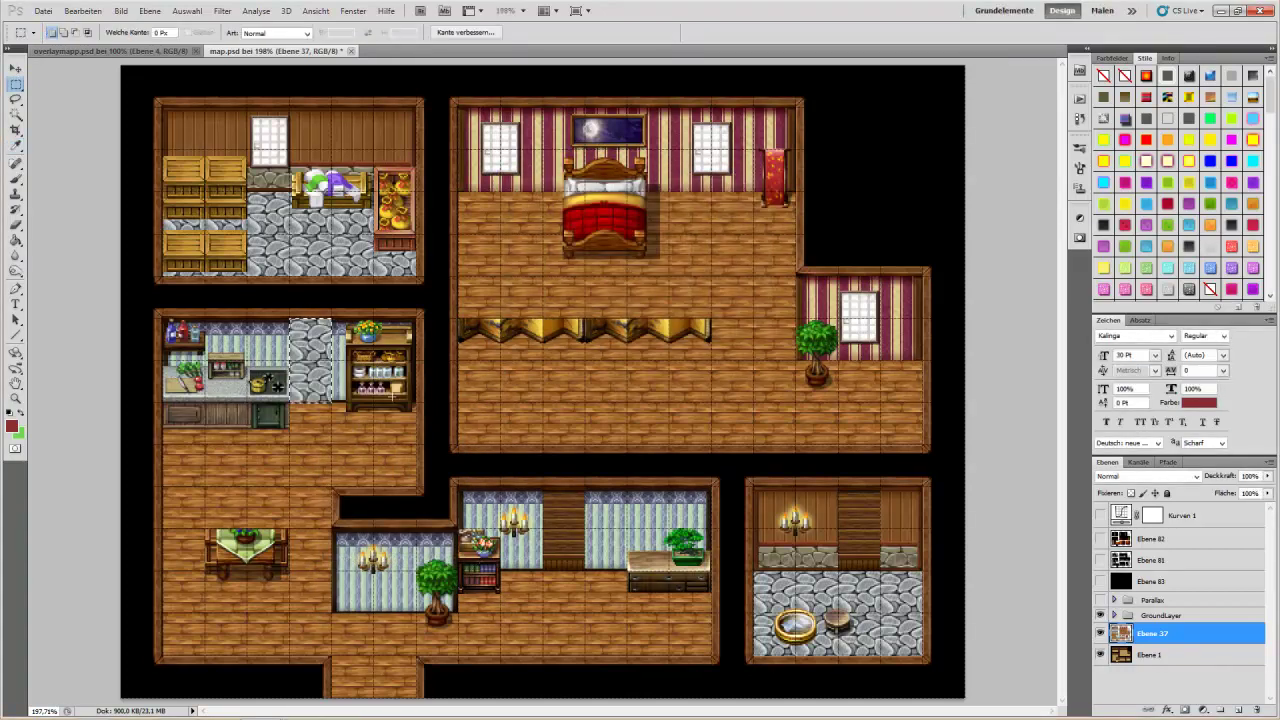
key(ctrl+d)
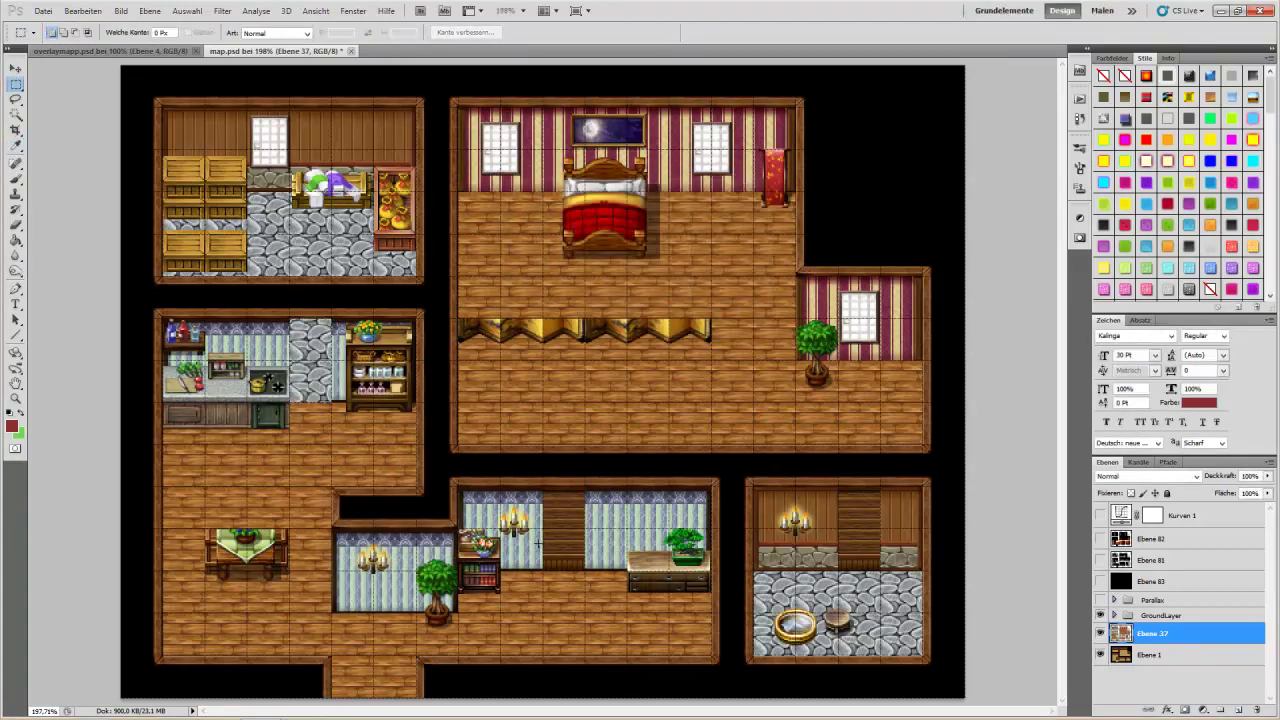
Step: Cover the lower middle room's staircase with the brown wood floor pattern
drag(543, 488, 566, 560)
right_click(570, 550)
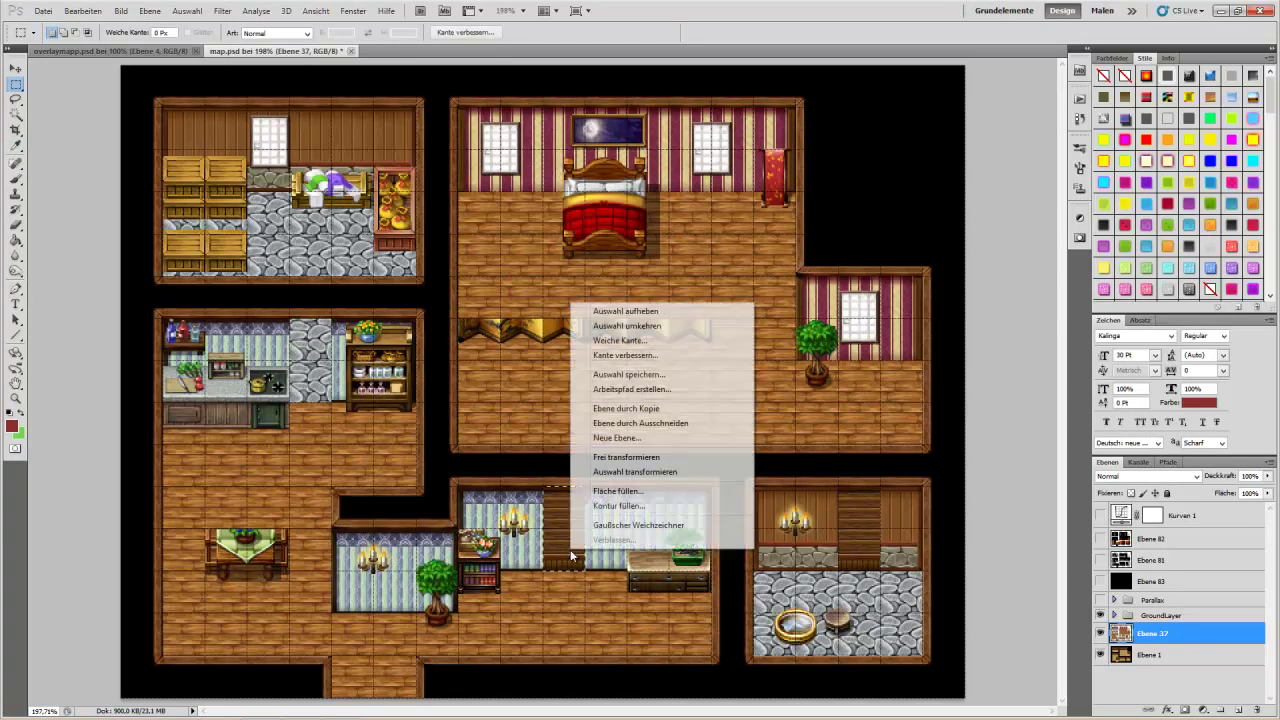
click(598, 491)
click(687, 242)
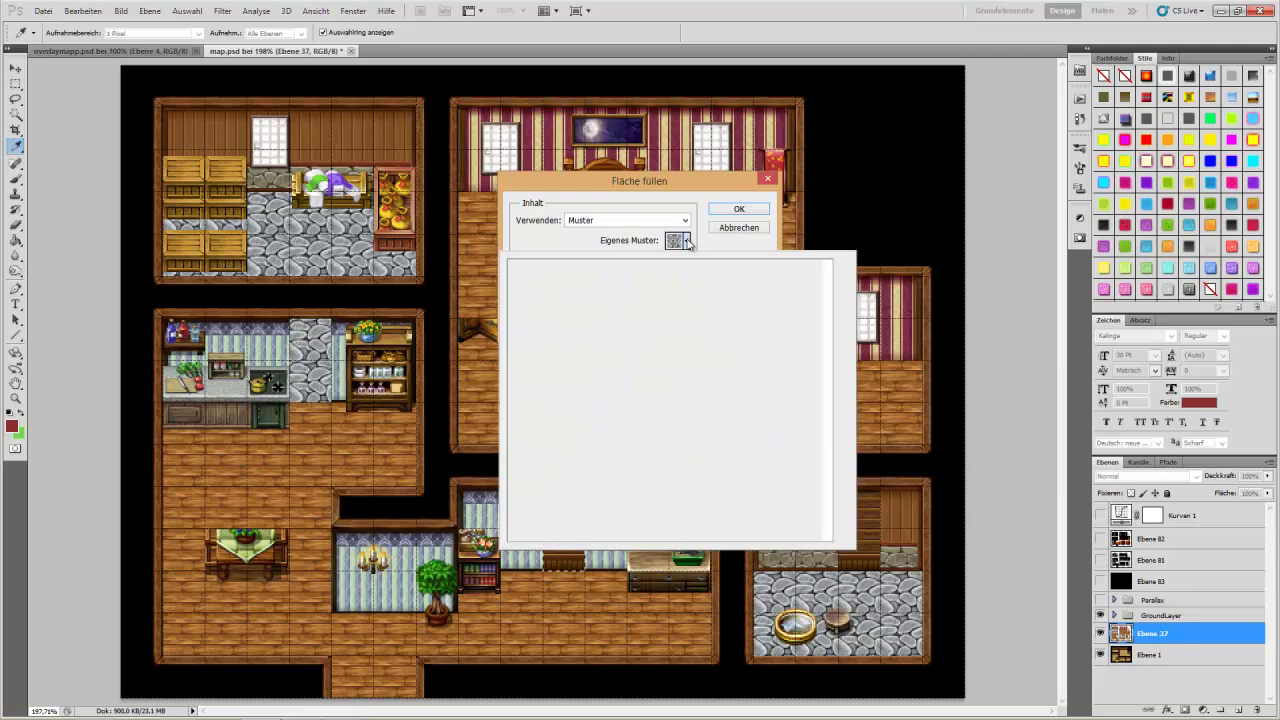
click(666, 440)
click(725, 203)
click(733, 208)
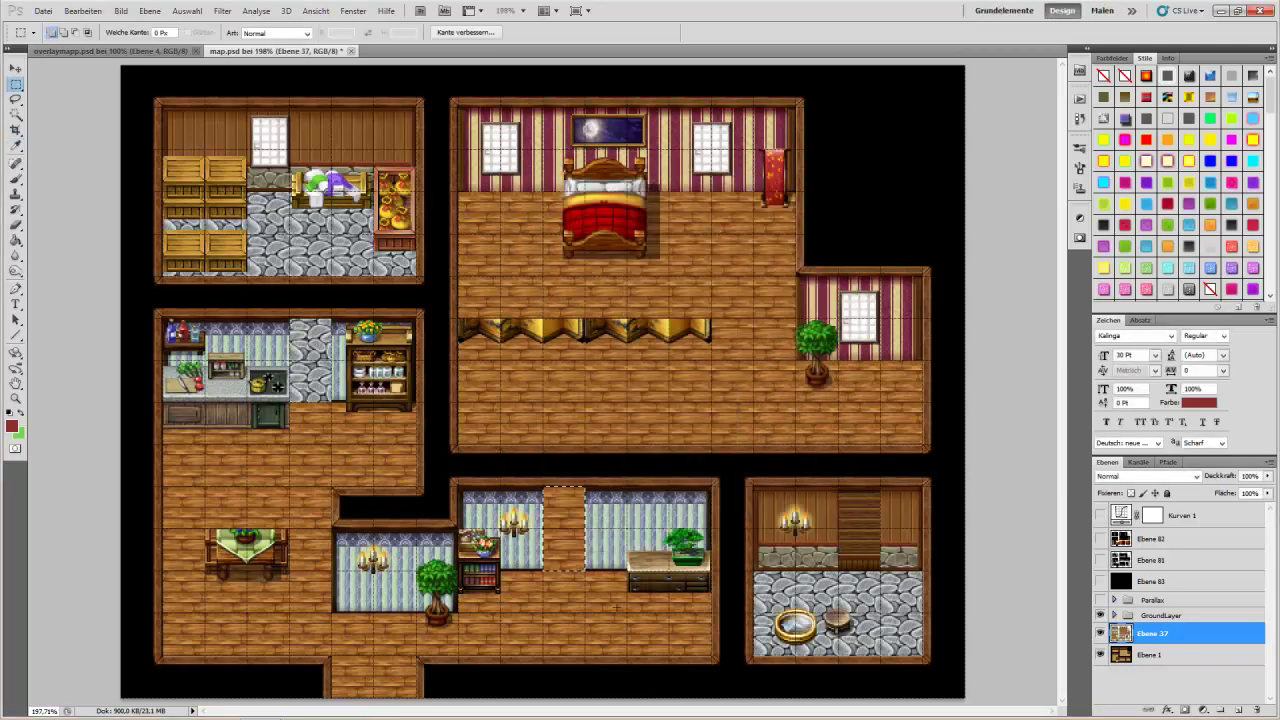
key(m)
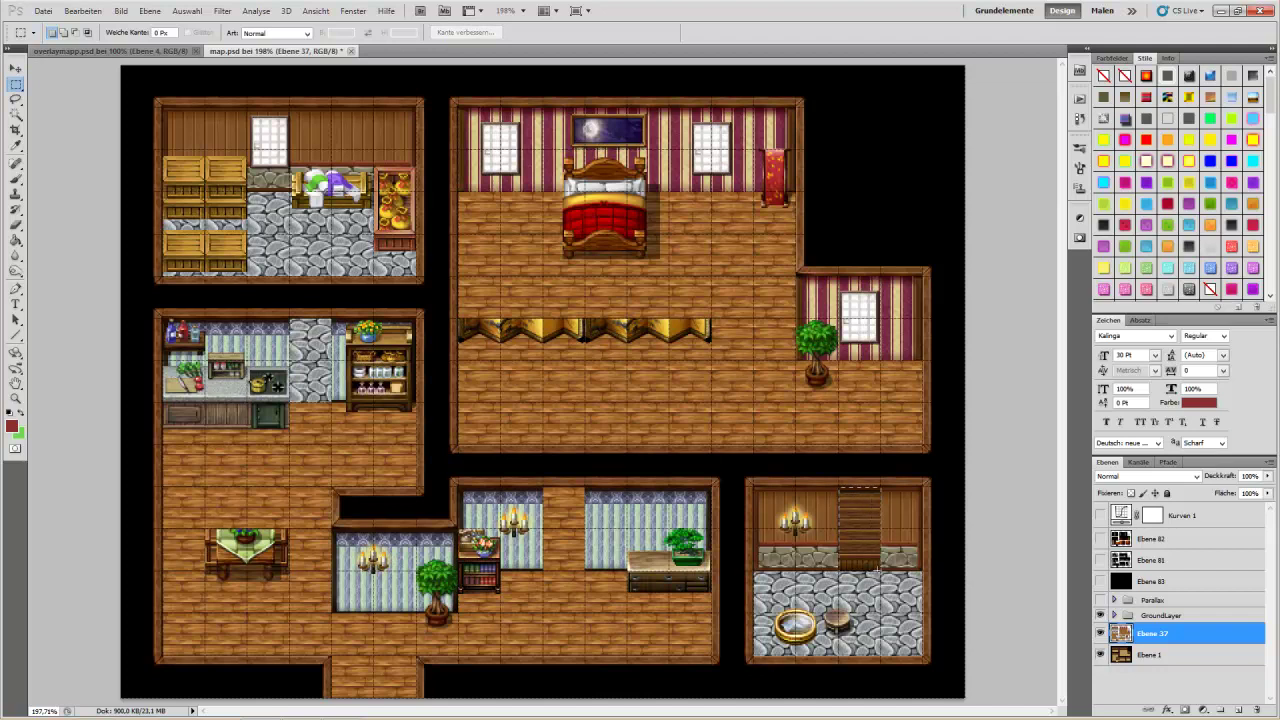
Step: Cover the right room's staircase with the wood floor pattern and deselect
right_click(869, 543)
click(872, 488)
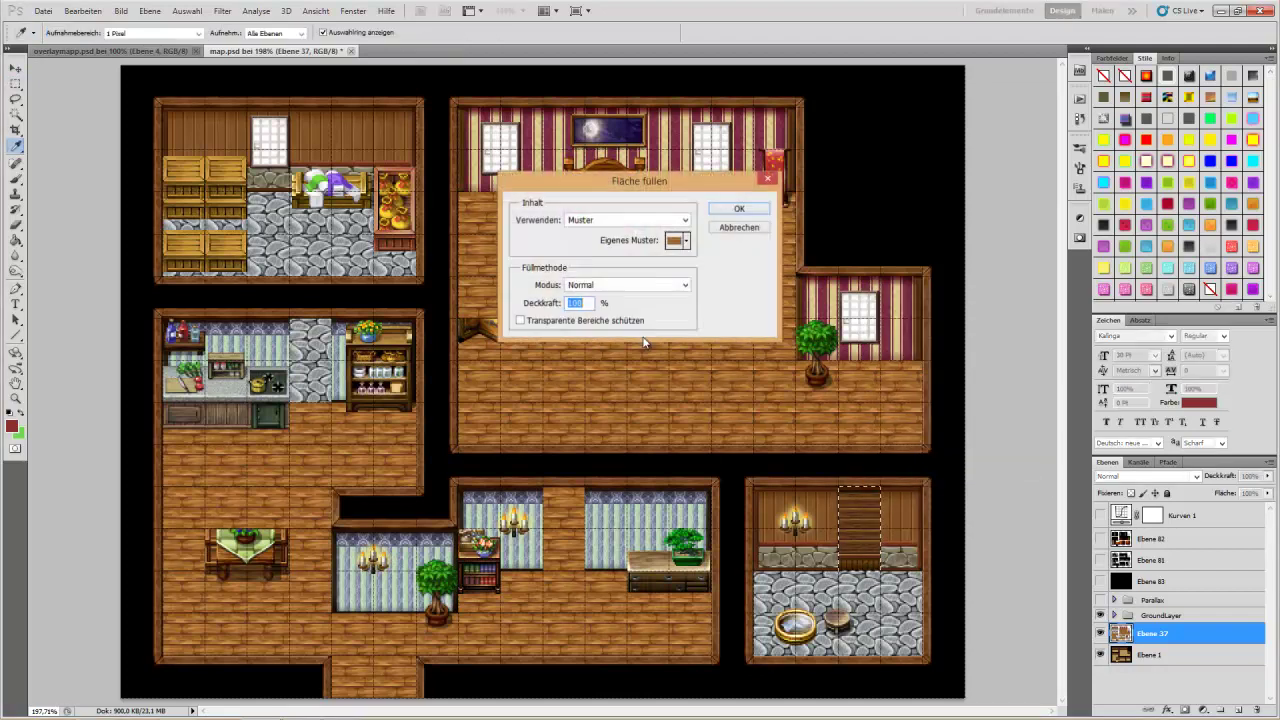
click(737, 209)
key(ctrl+d)
key(m)
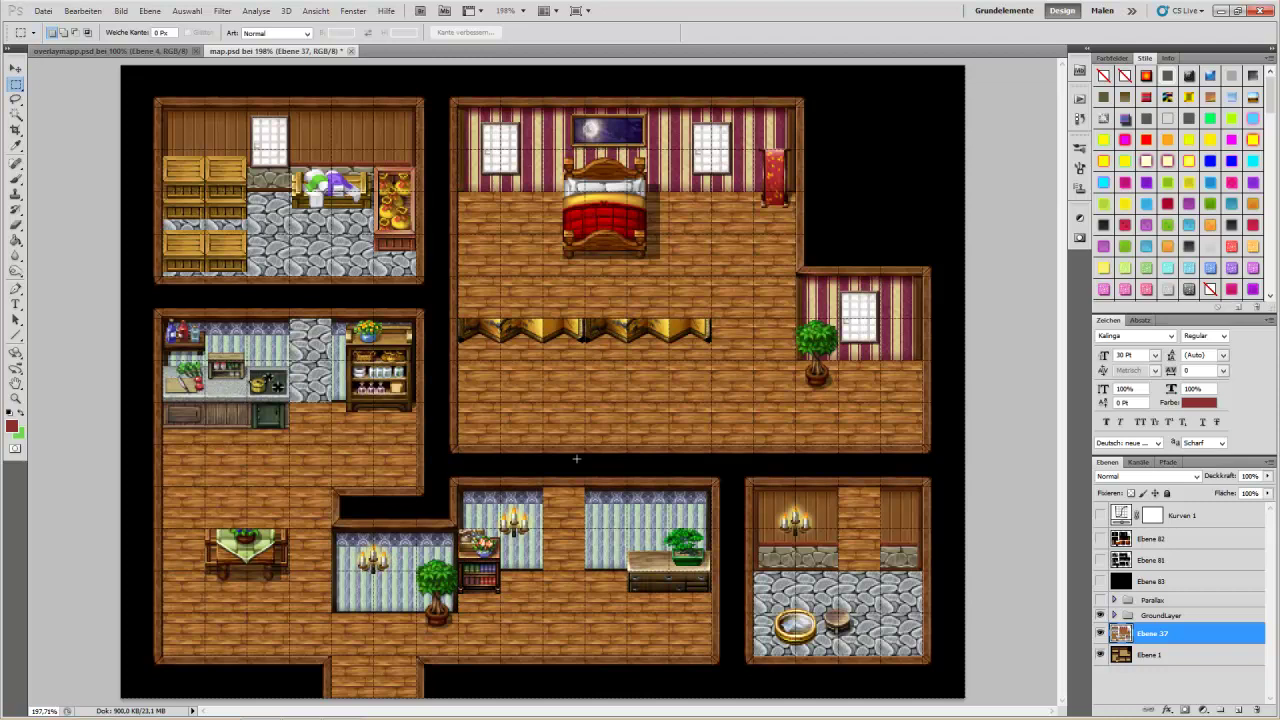
mouse_move(180, 715)
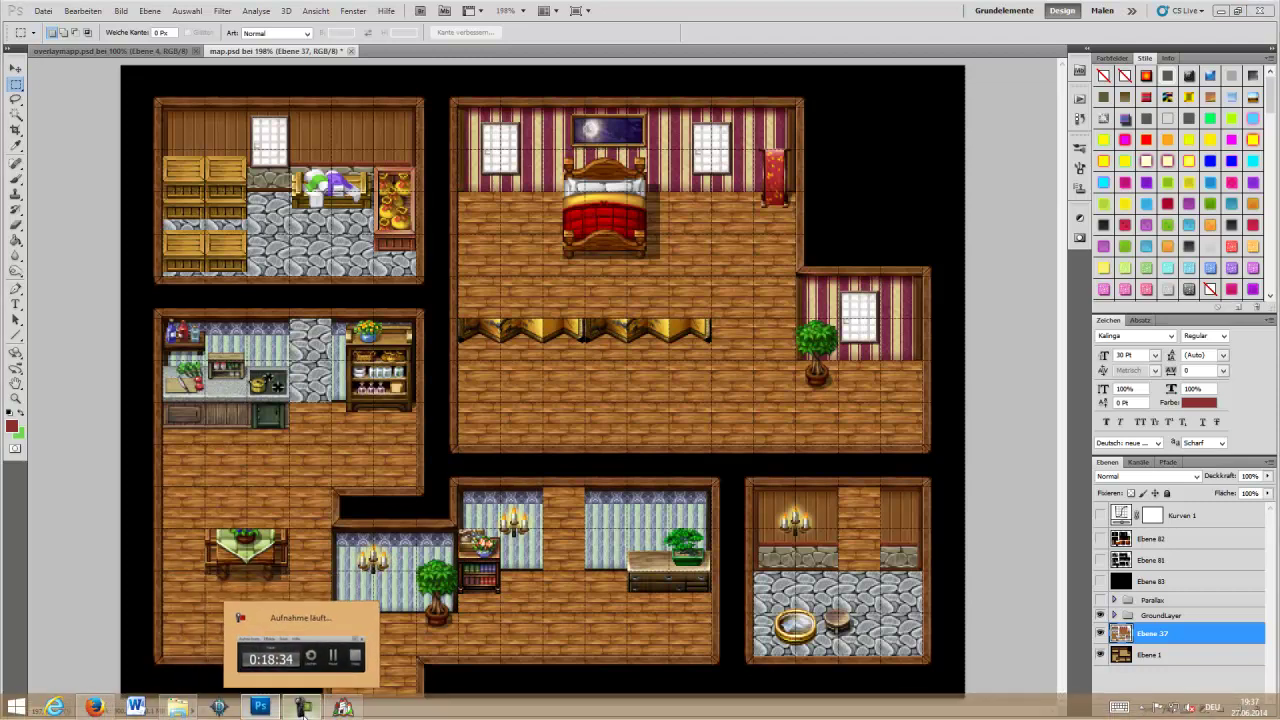
Step: Try cutting the floor strip above the right room from Ebene 1, then show Parallax and GroundLayer and select Ebene 37
click(301, 707)
click(1202, 680)
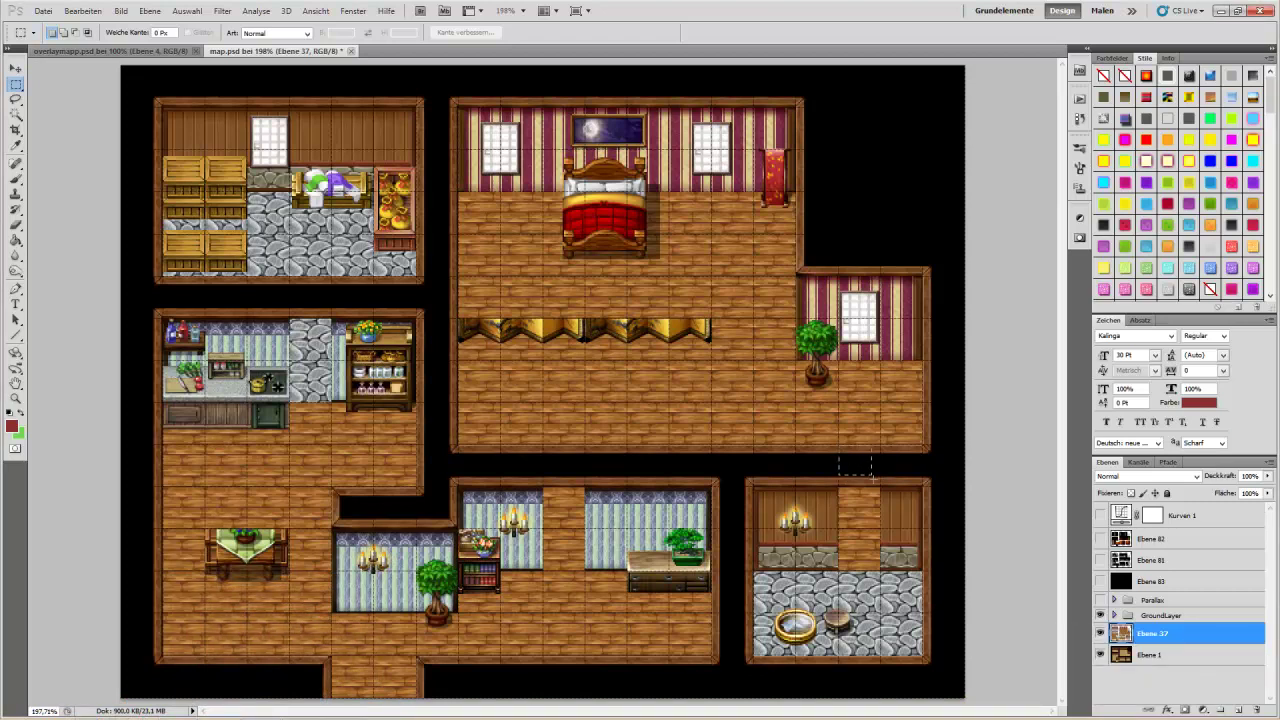
drag(878, 486, 880, 488)
key(ctrl+x)
click(643, 280)
click(1159, 655)
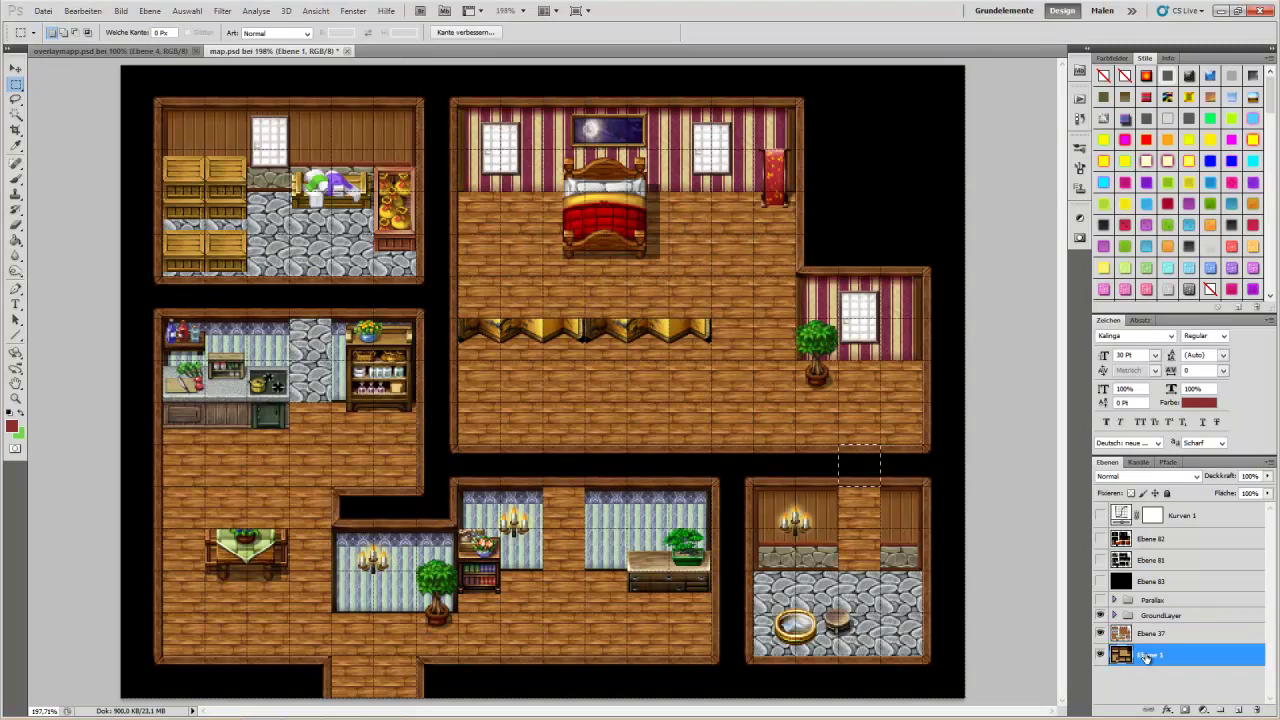
key(ctrl+x)
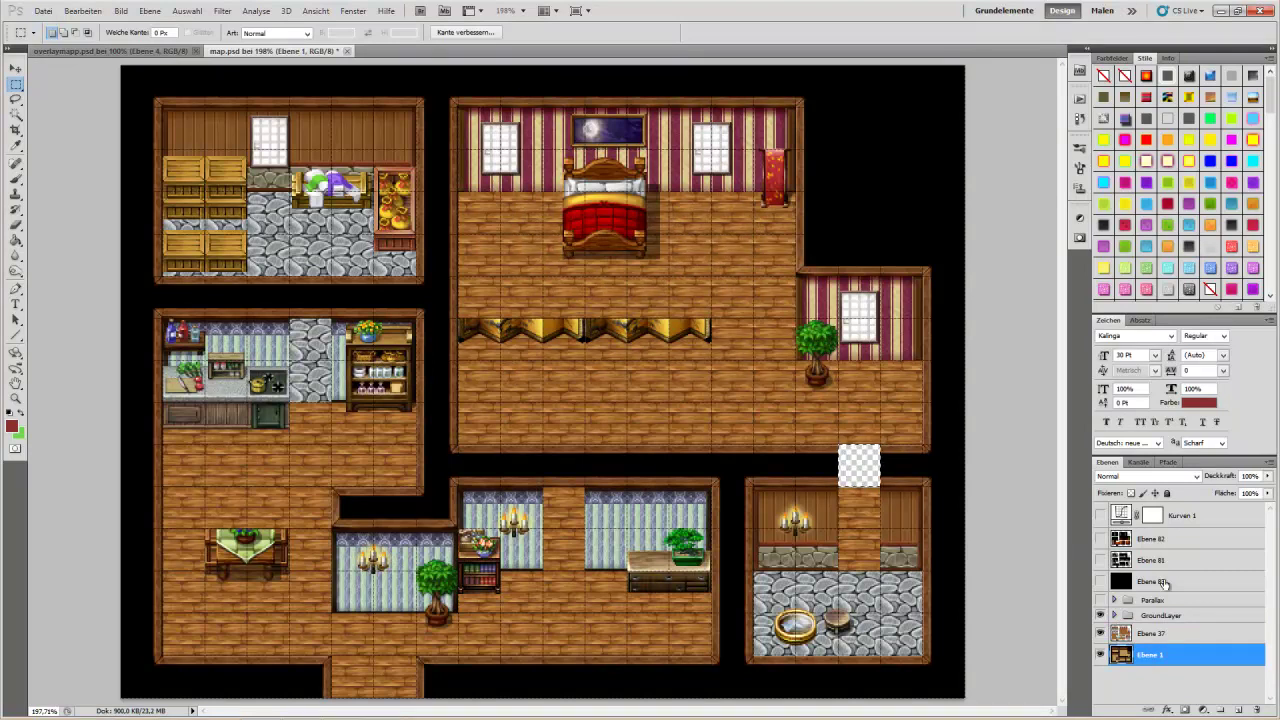
click(1174, 561)
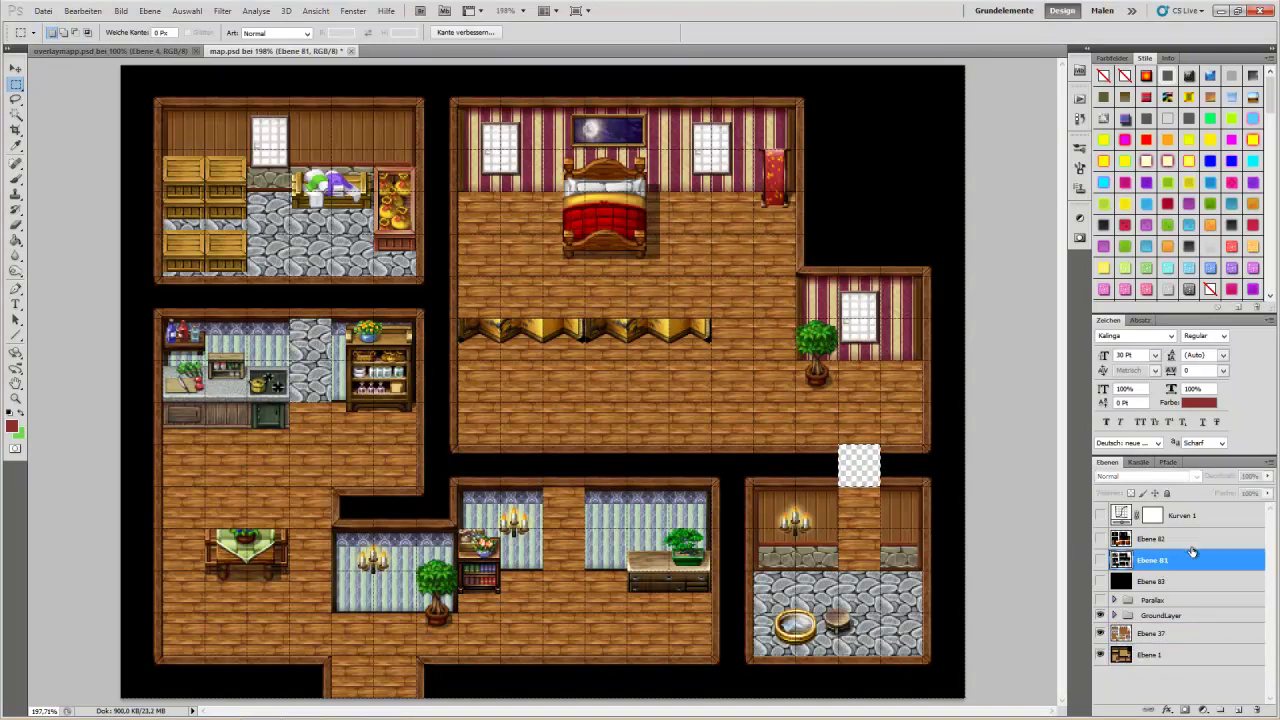
click(1189, 601)
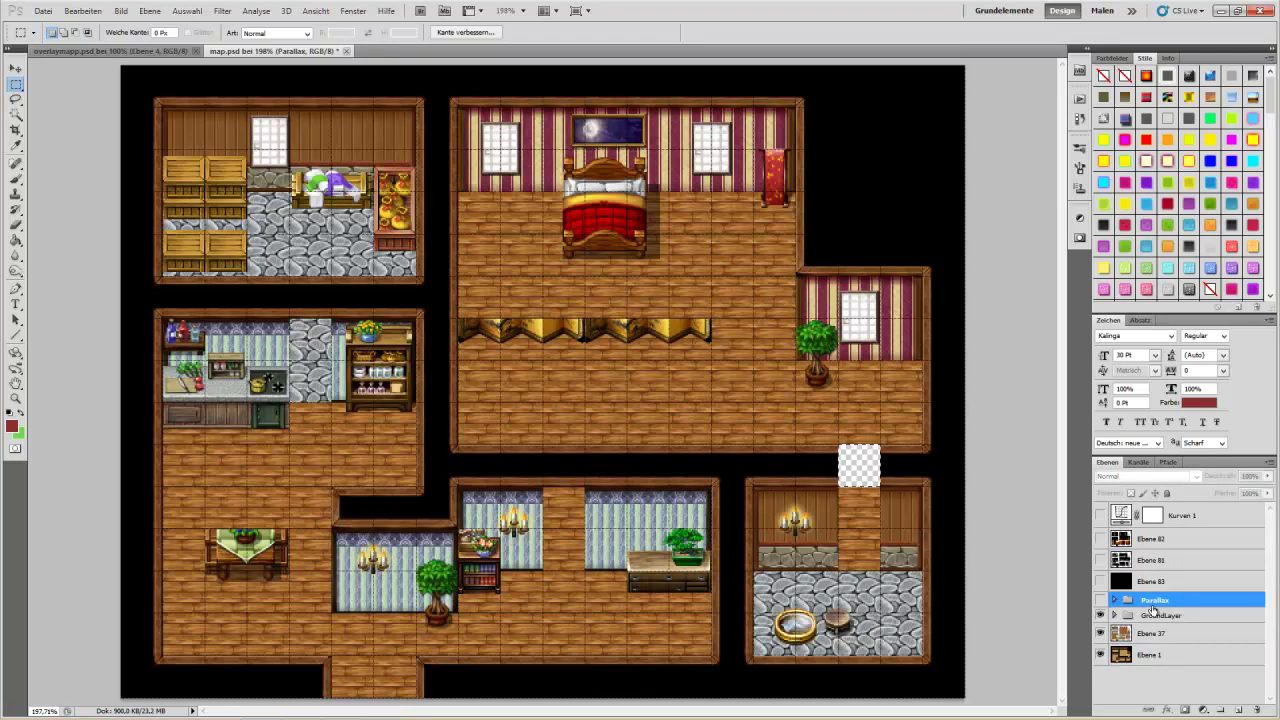
click(1100, 601)
click(1101, 612)
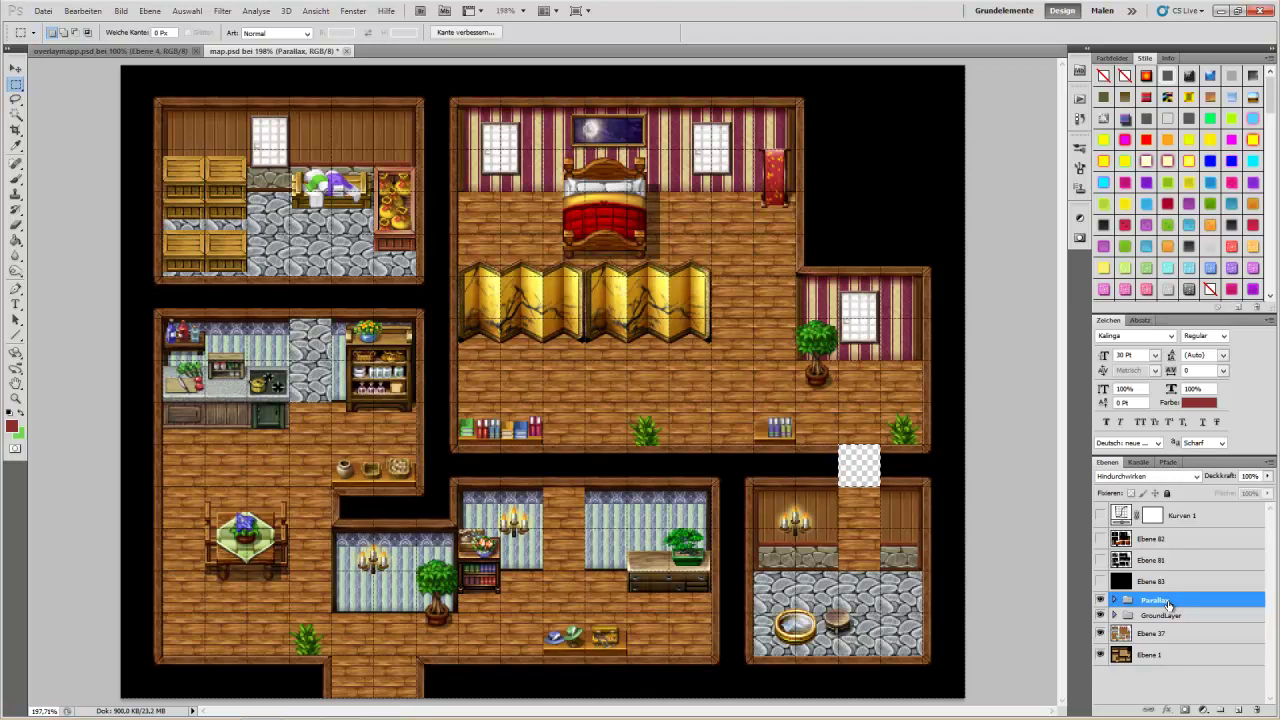
click(1167, 640)
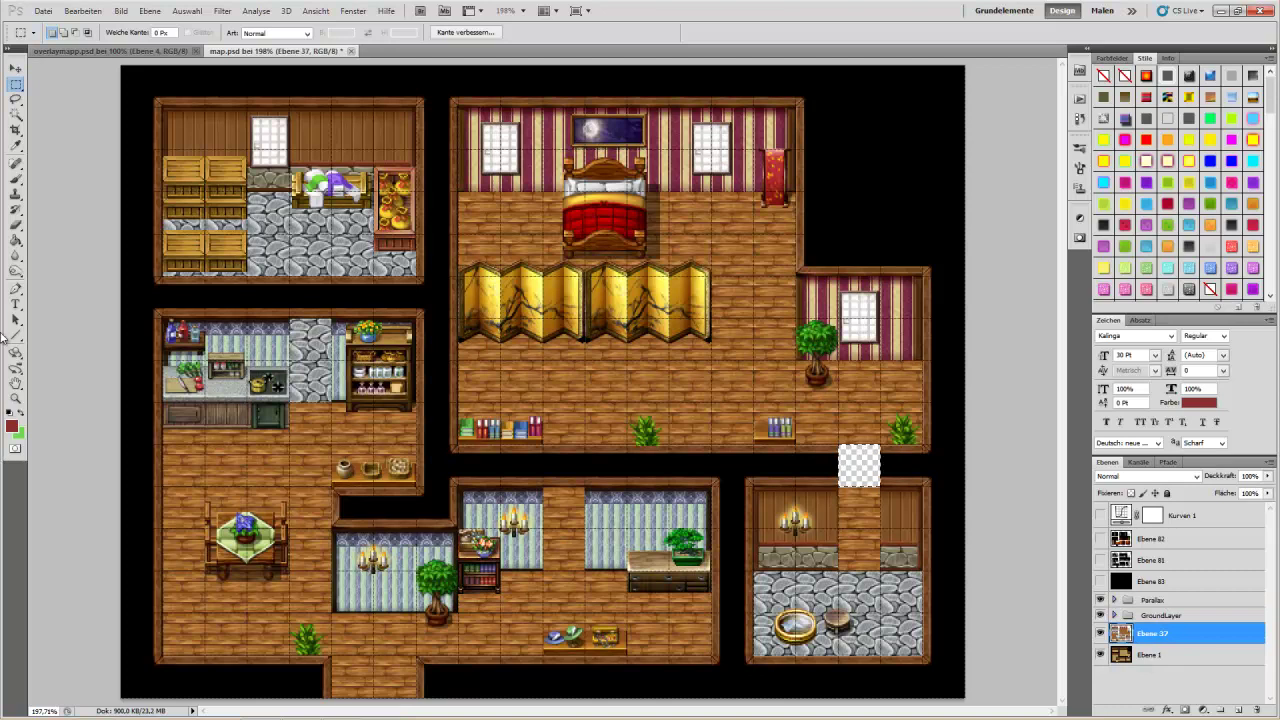
Step: Undo the accidental shift of the map tile layer through the edit history and dismiss the Ausschneiden error
click(16, 68)
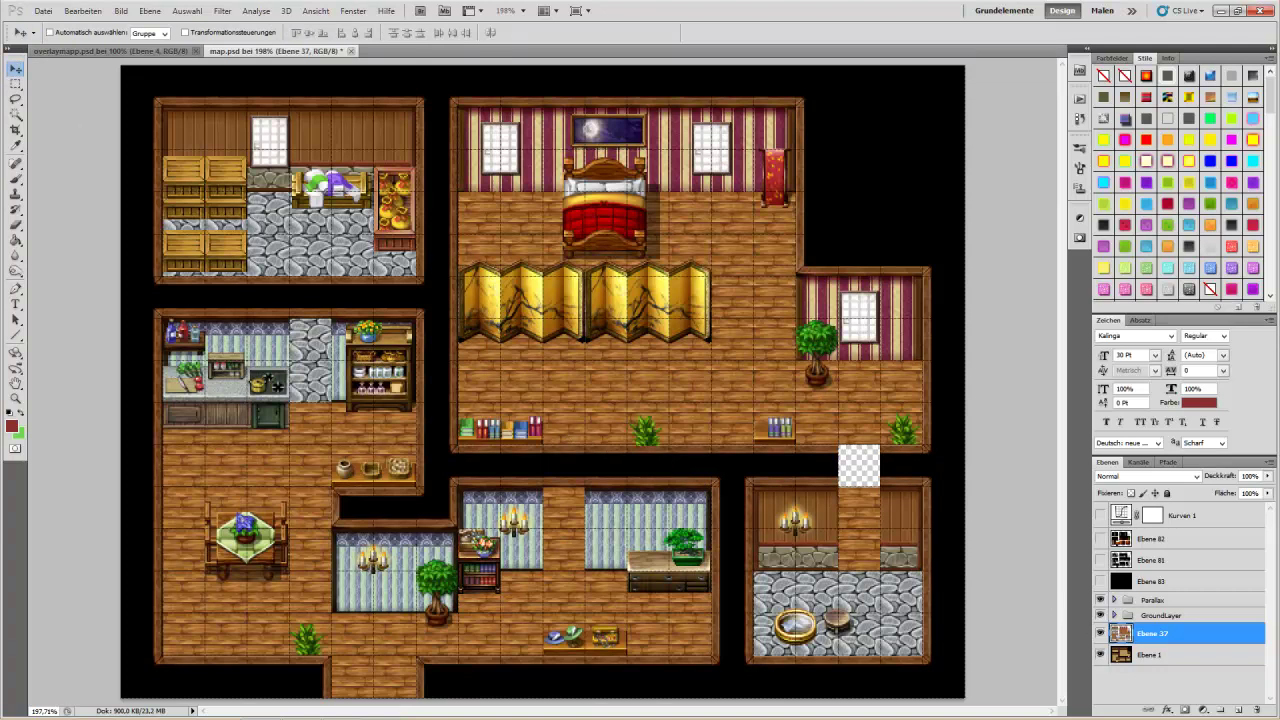
drag(654, 571, 648, 571)
key(ctrl+alt+z)
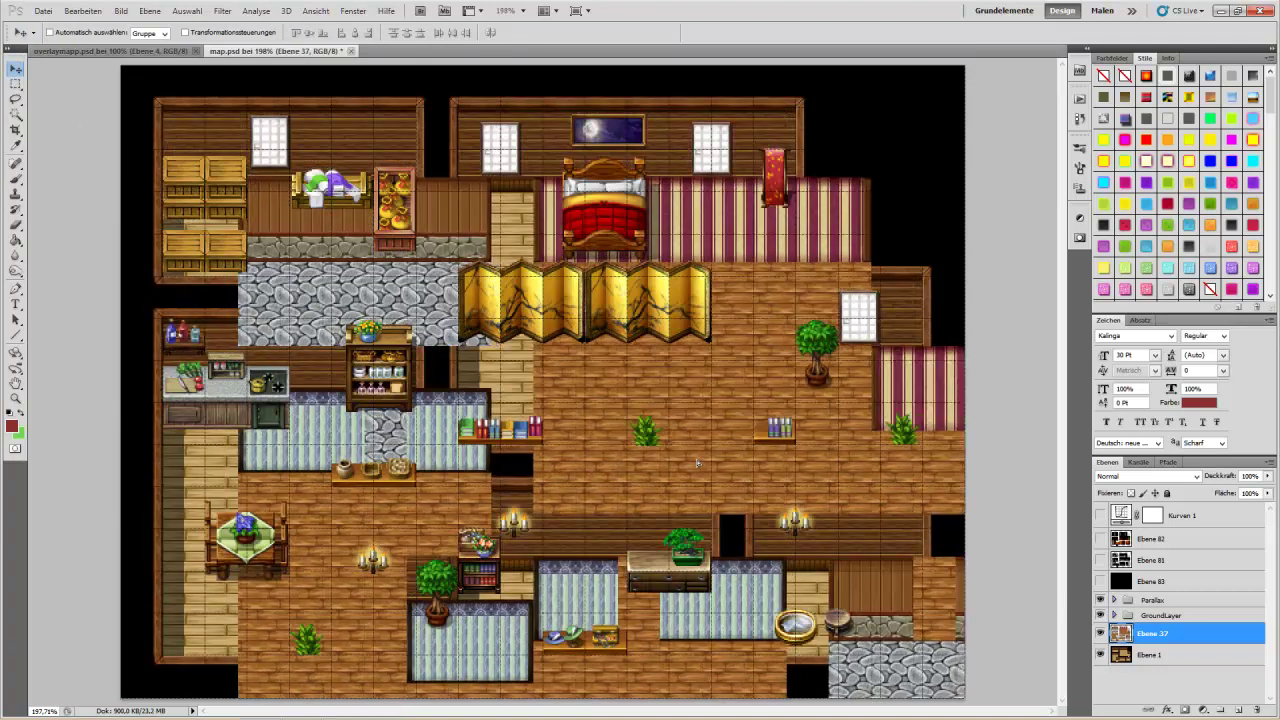
key(ctrl+alt+z)
click(82, 10)
click(95, 38)
click(82, 10)
click(84, 49)
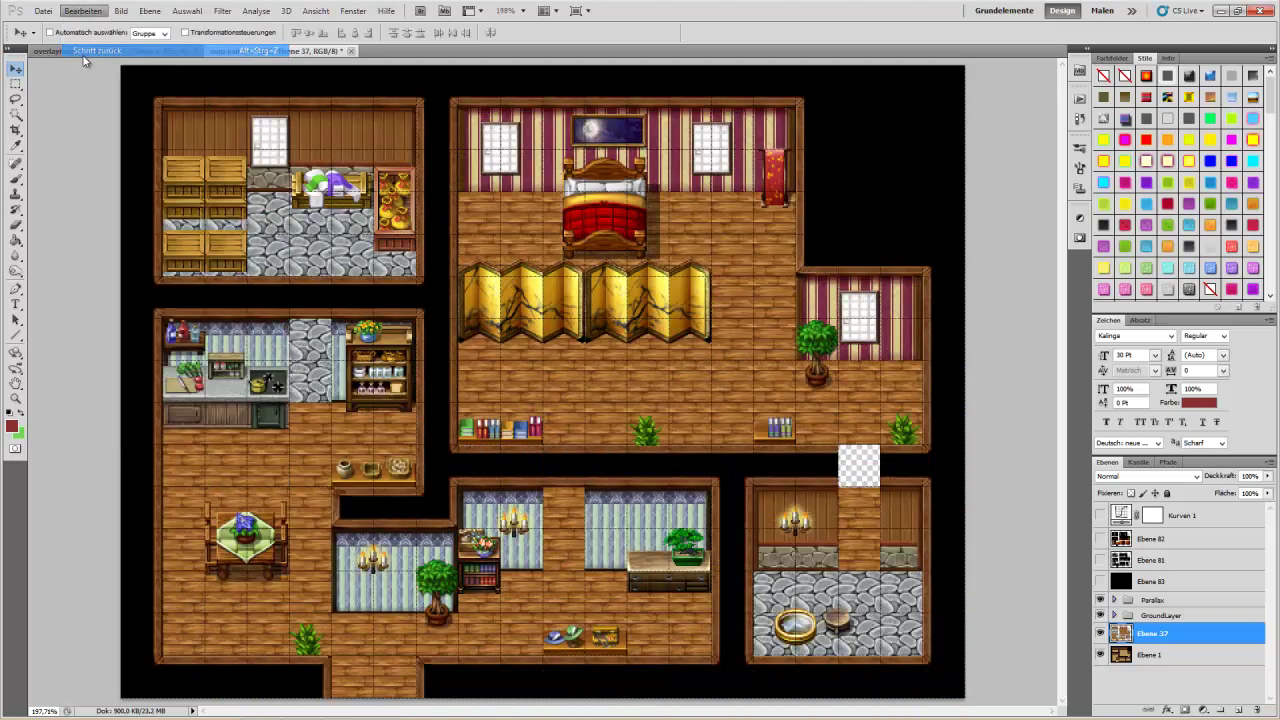
click(88, 12)
click(86, 52)
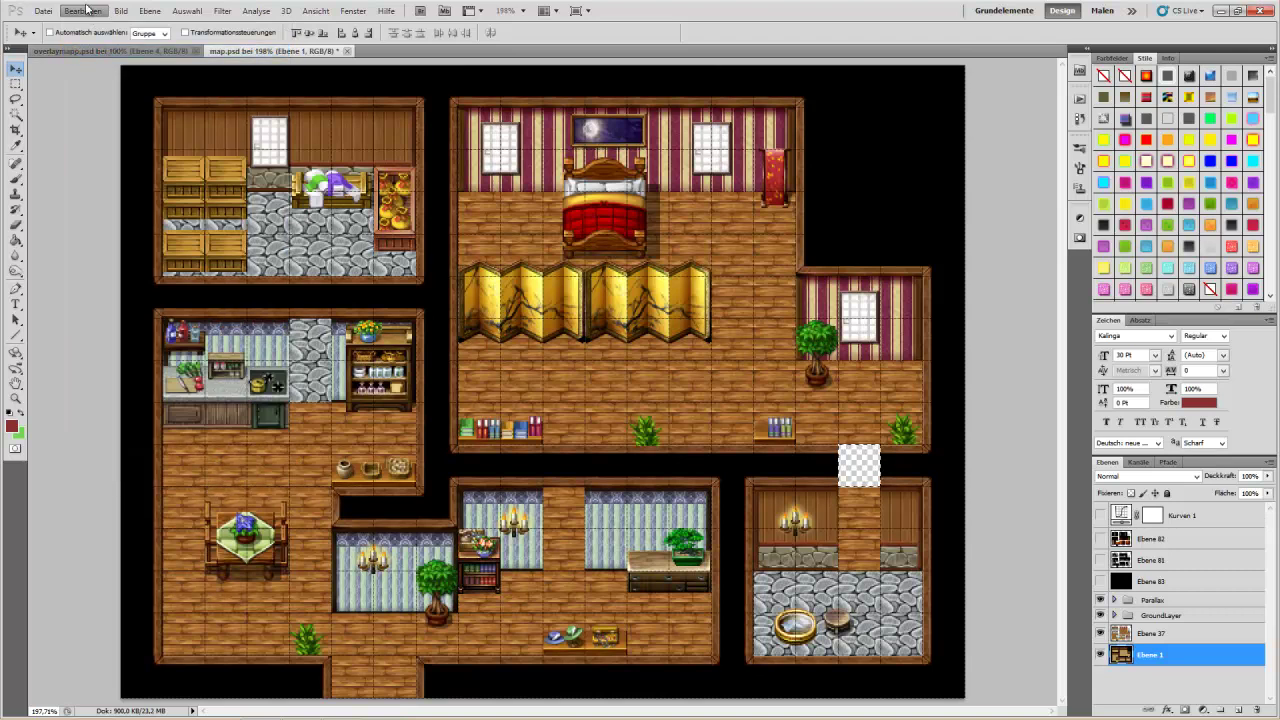
click(82, 10)
click(839, 12)
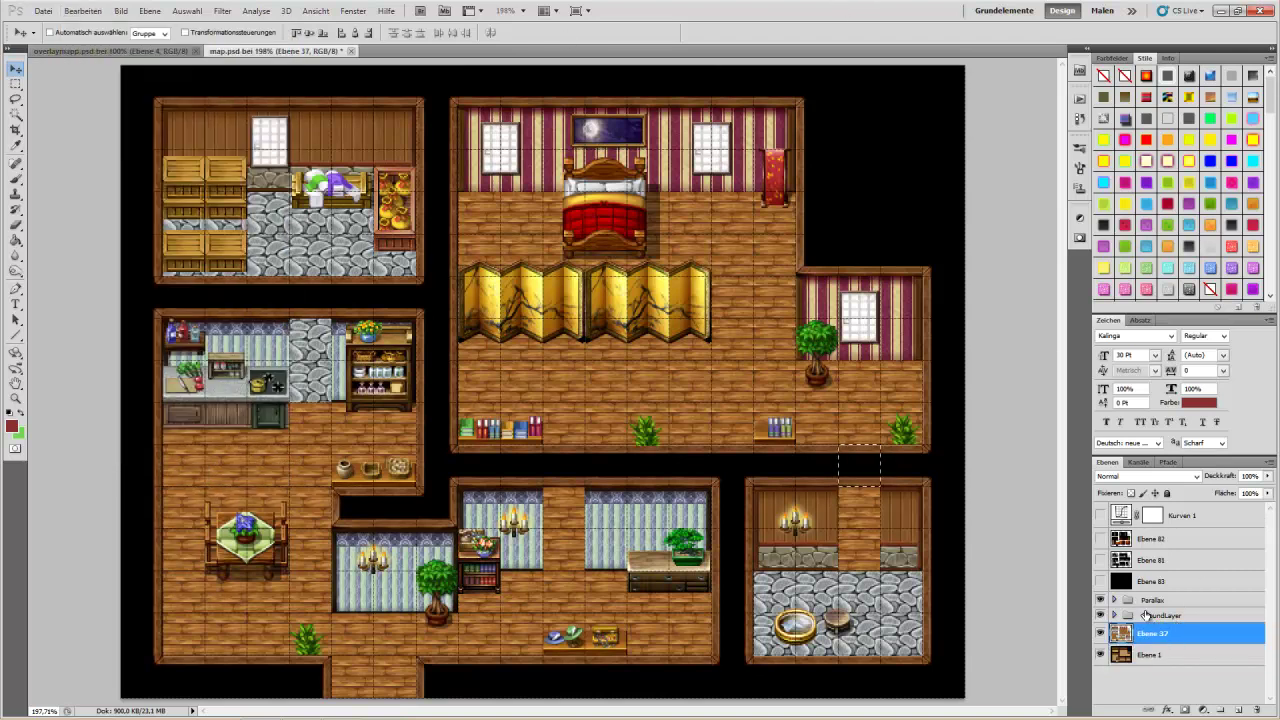
key(ctrl+x)
click(641, 279)
Step: Cut the lower-right doorway from Ebene 1 and fill it with pasted layer Ebene 84 inside the Parallax group
key(m)
click(1175, 664)
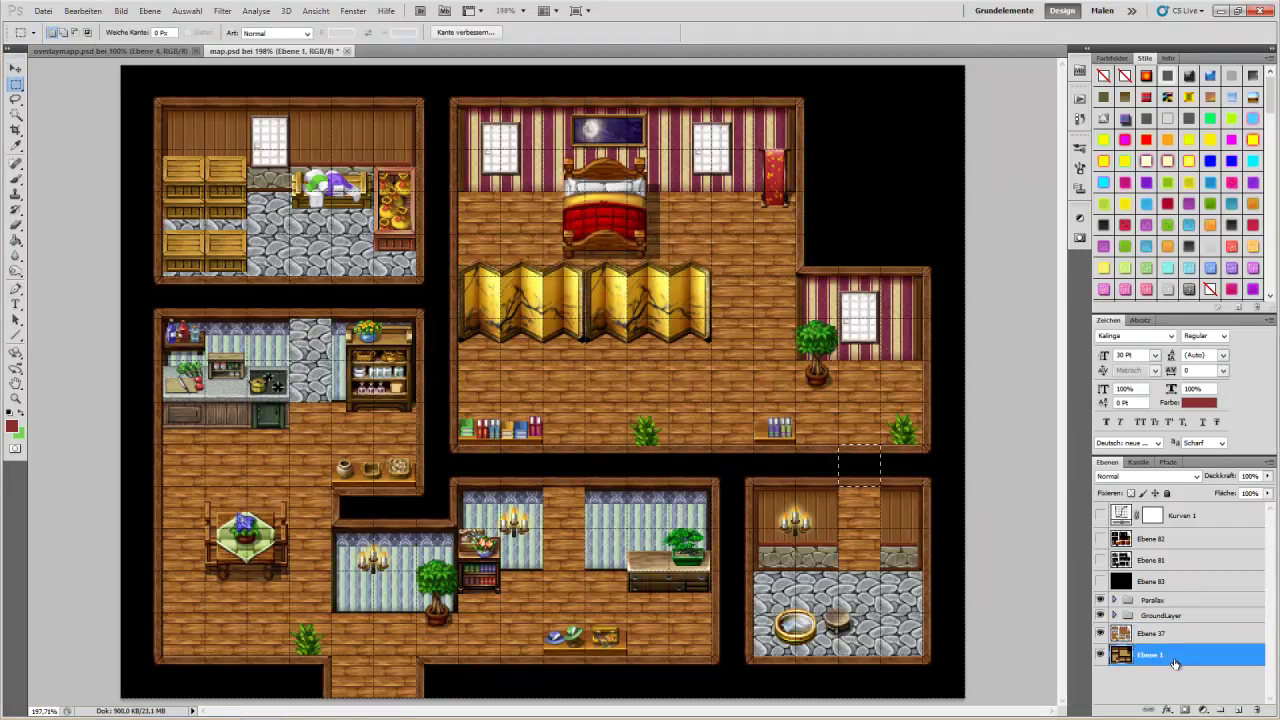
key(ctrl+x)
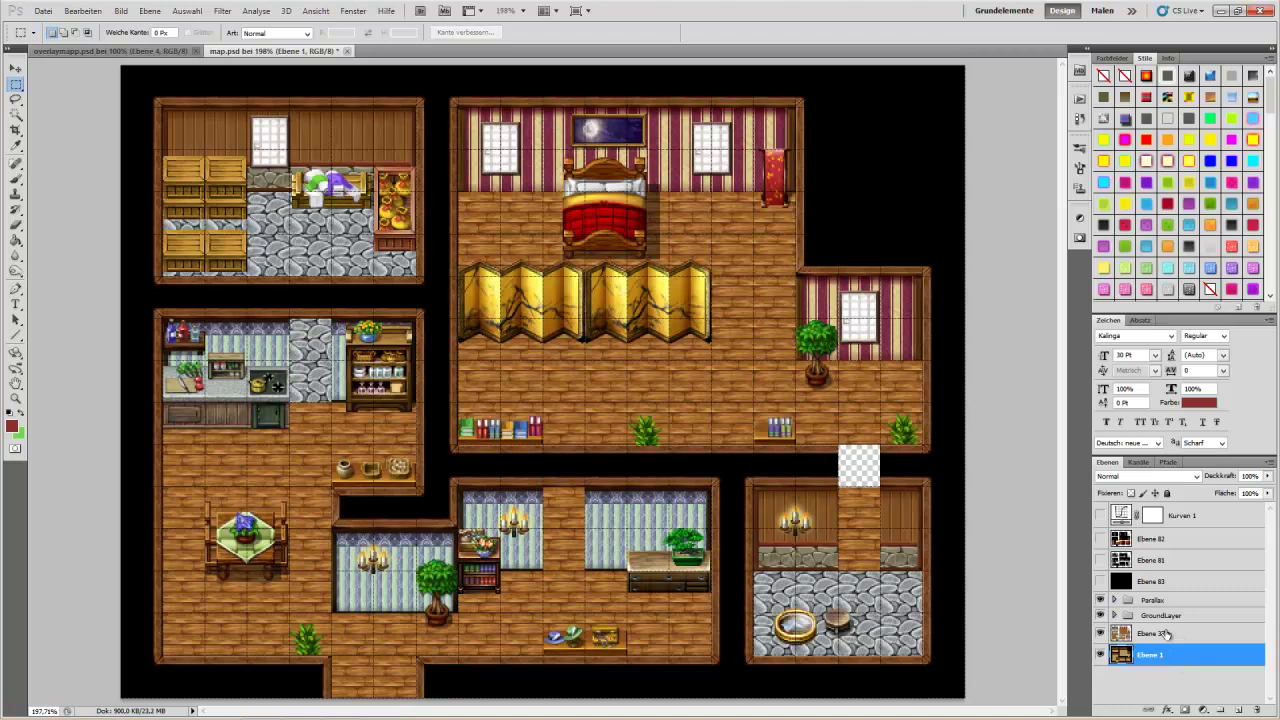
key(ctrl+v)
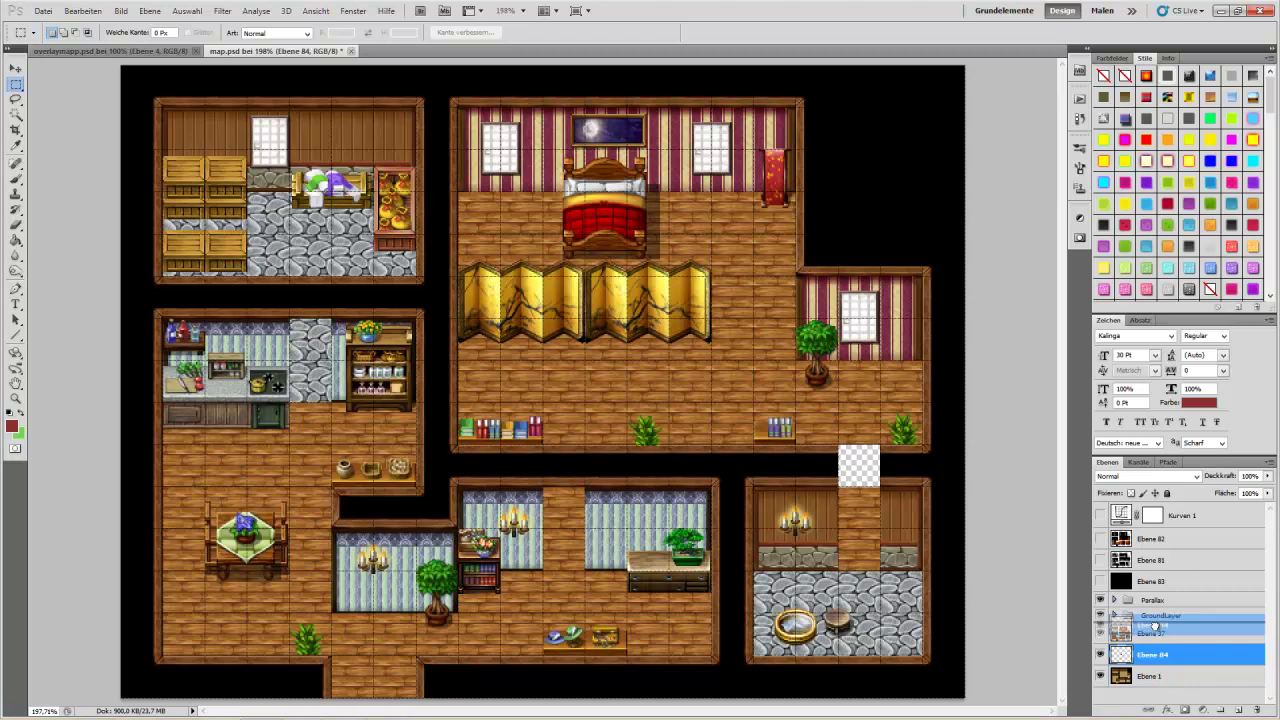
drag(1155, 655, 1155, 630)
click(16, 68)
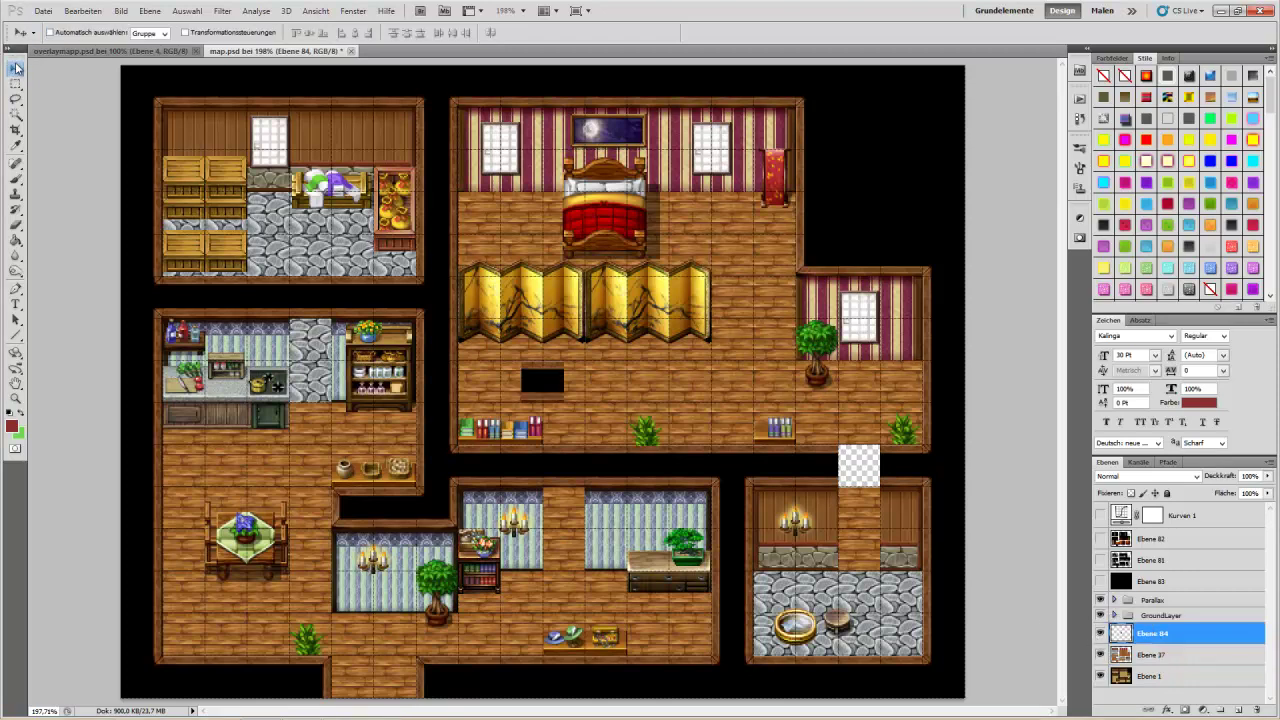
drag(745, 446, 858, 463)
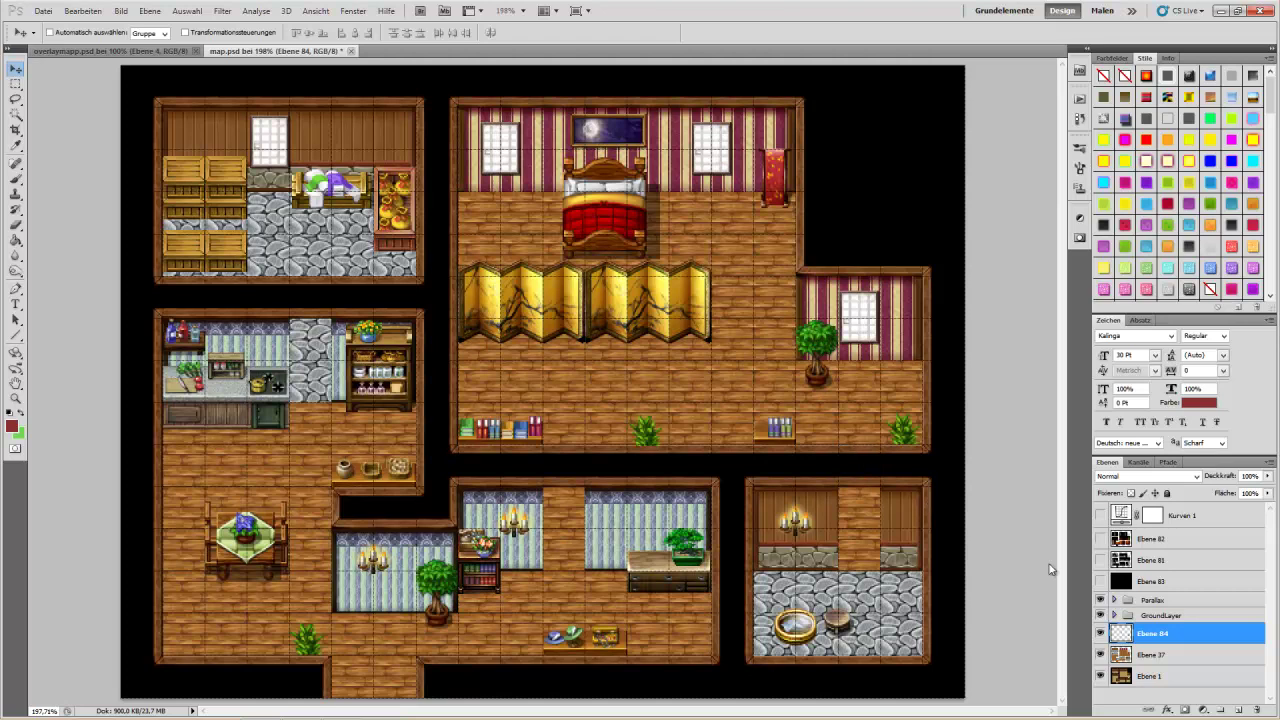
drag(1157, 631, 1155, 602)
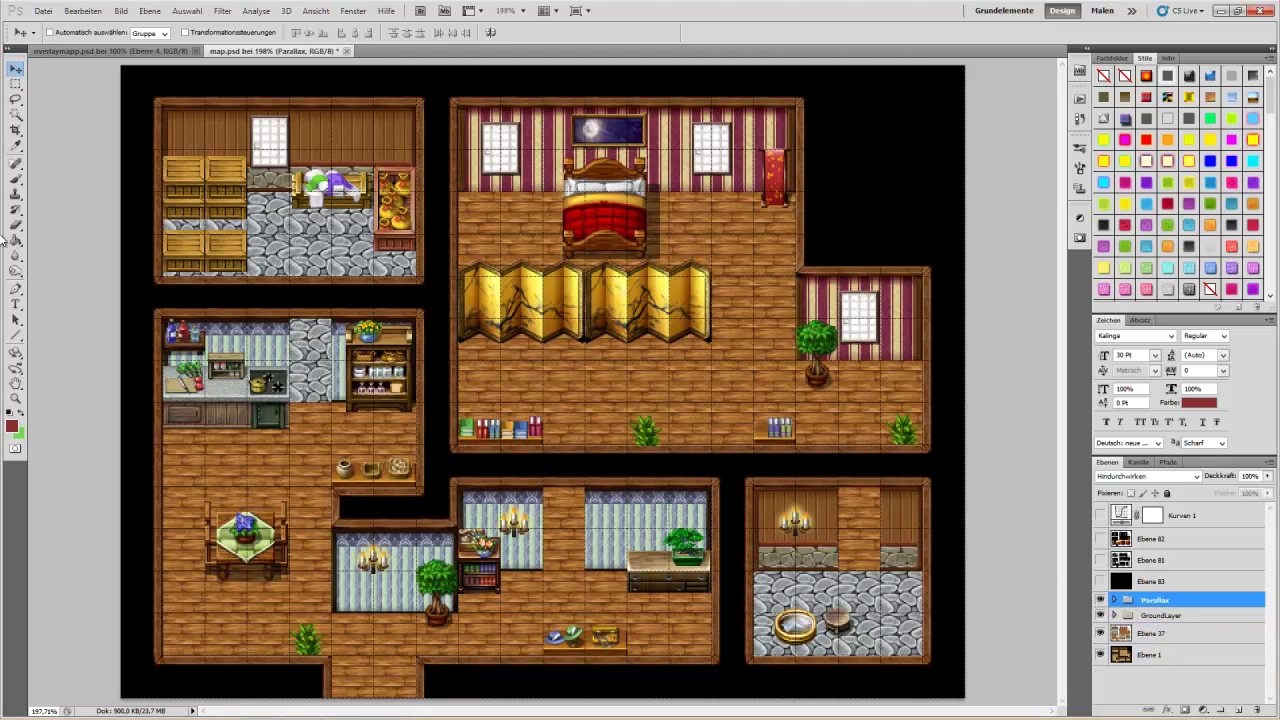
Step: Cut the lower-middle doorway from Ebene 1 and fill it with pasted layer Ebene 85 inside Parallax
click(13, 85)
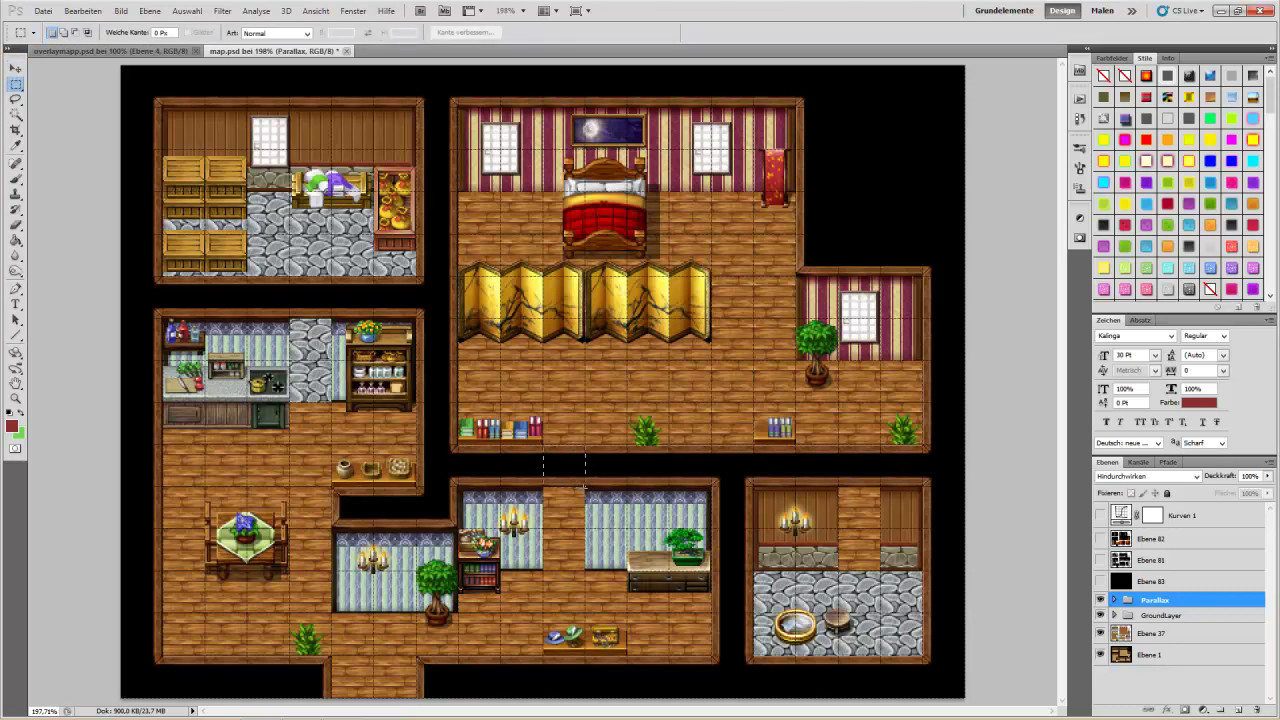
drag(586, 488, 542, 444)
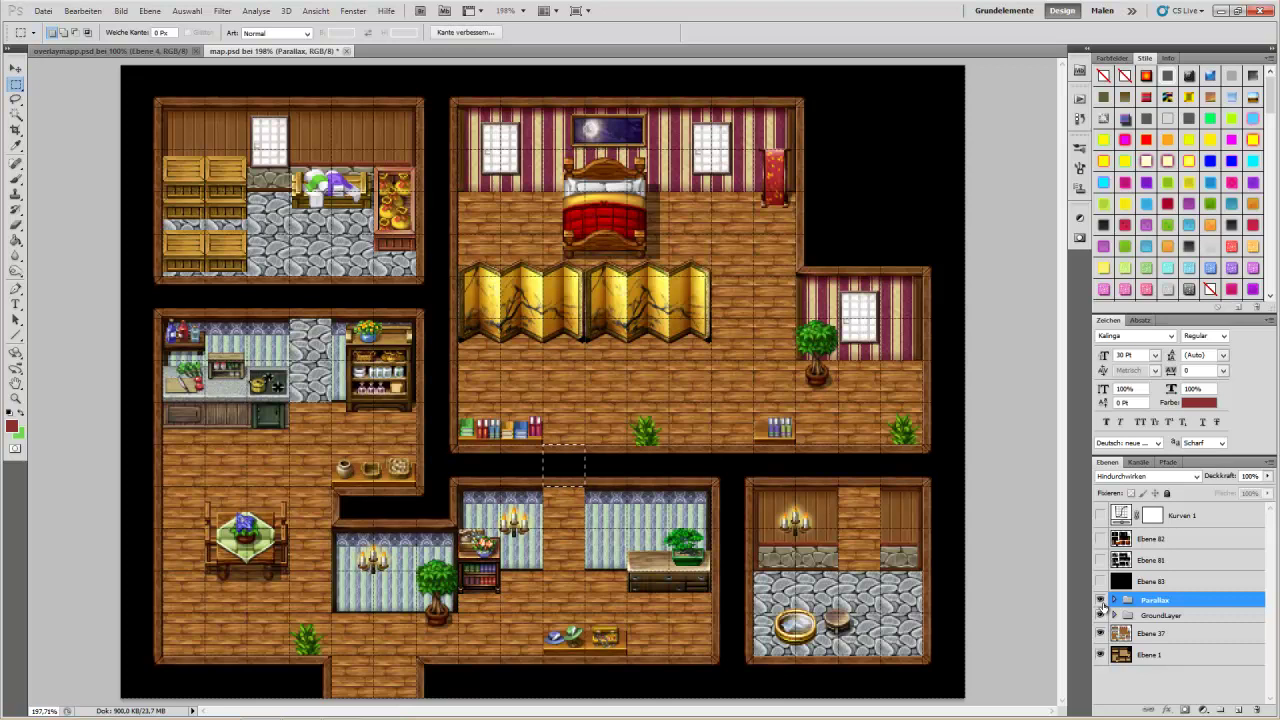
click(1165, 634)
click(1160, 657)
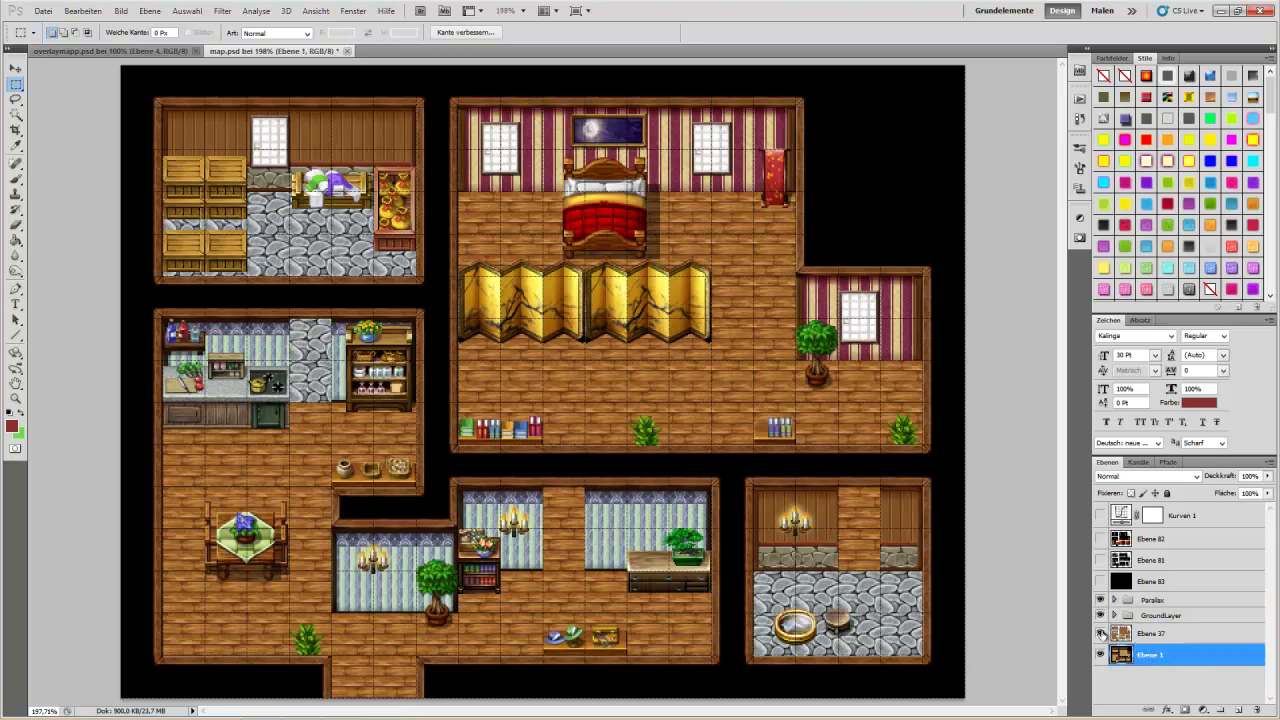
key(ctrl+x)
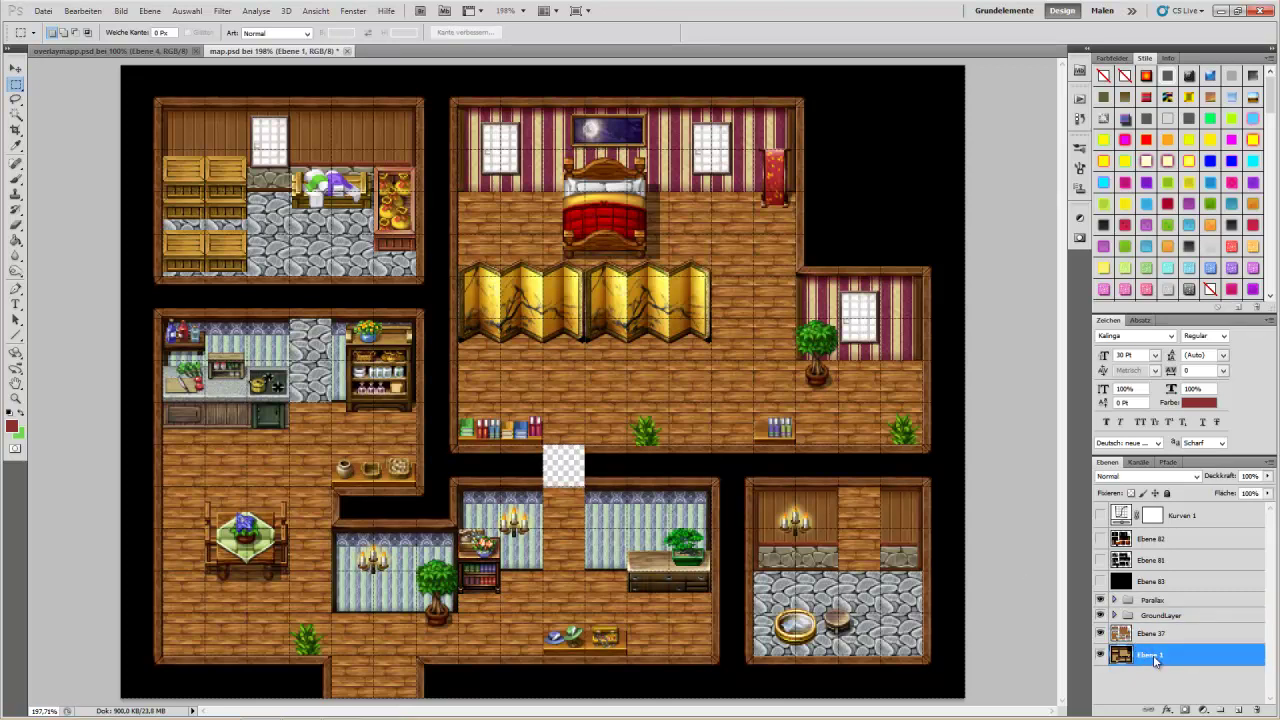
click(1153, 634)
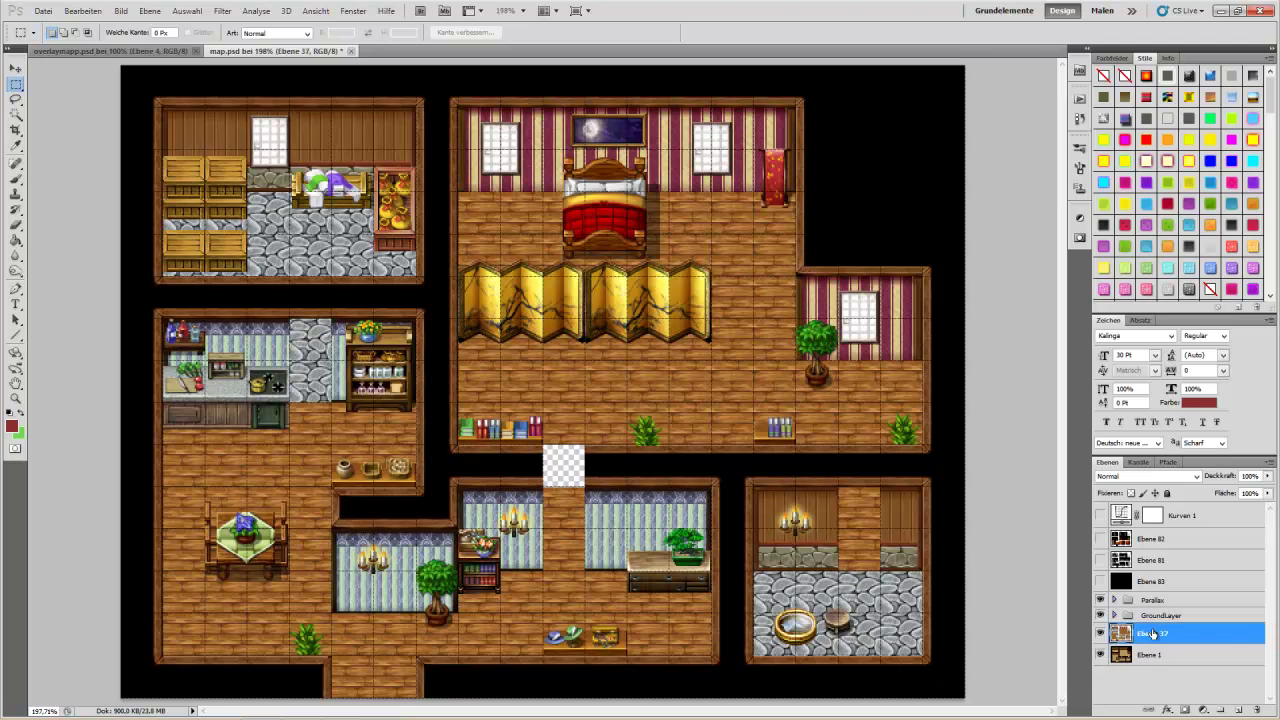
key(ctrl+v)
key(v)
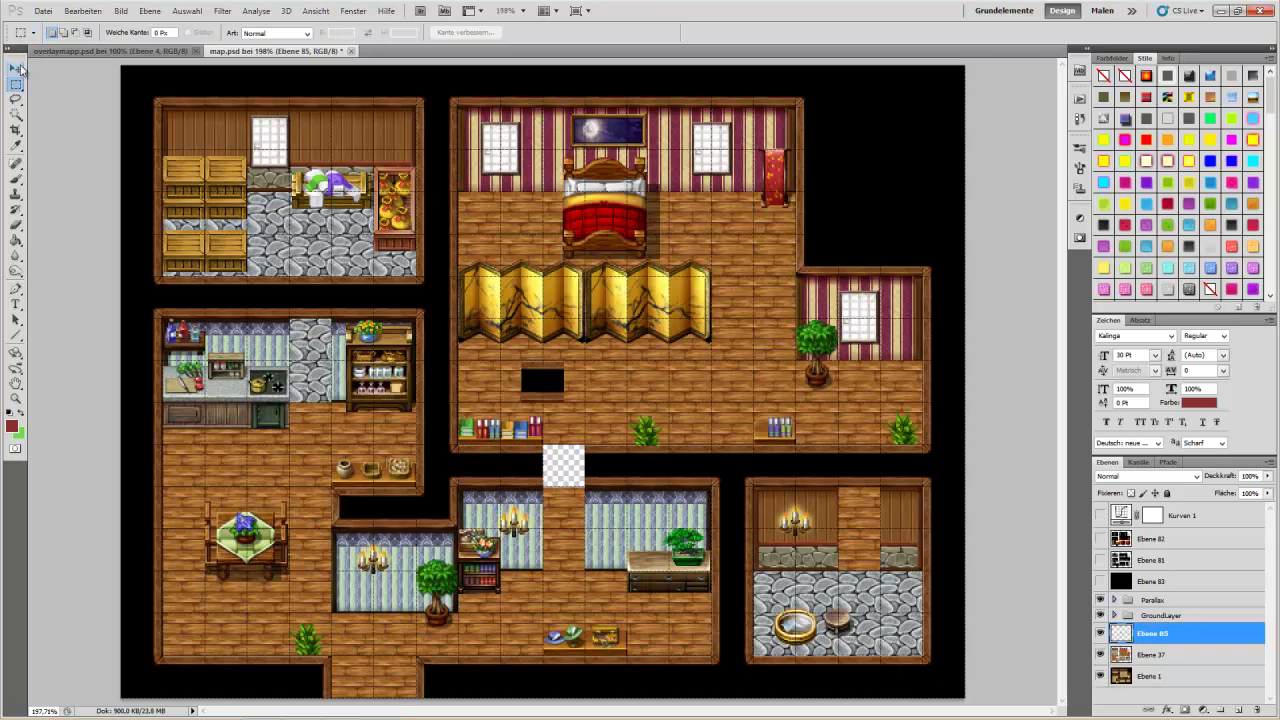
drag(543, 381, 565, 463)
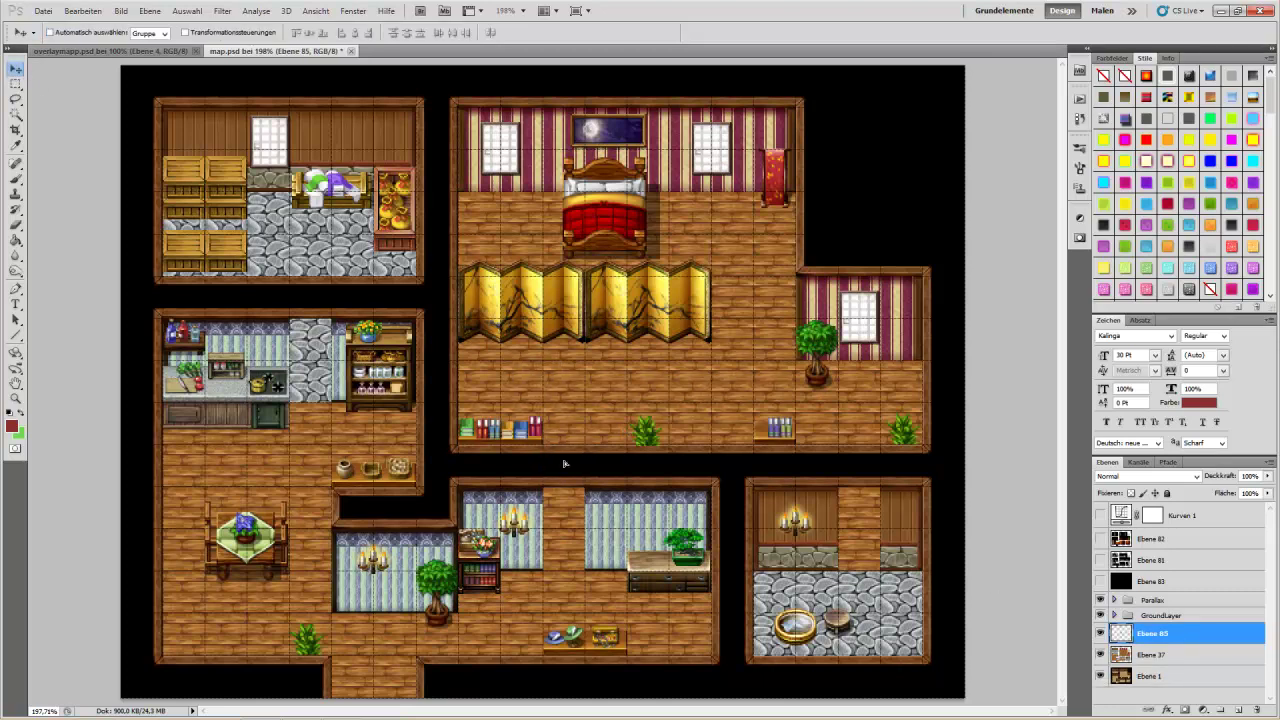
drag(1145, 636, 1150, 604)
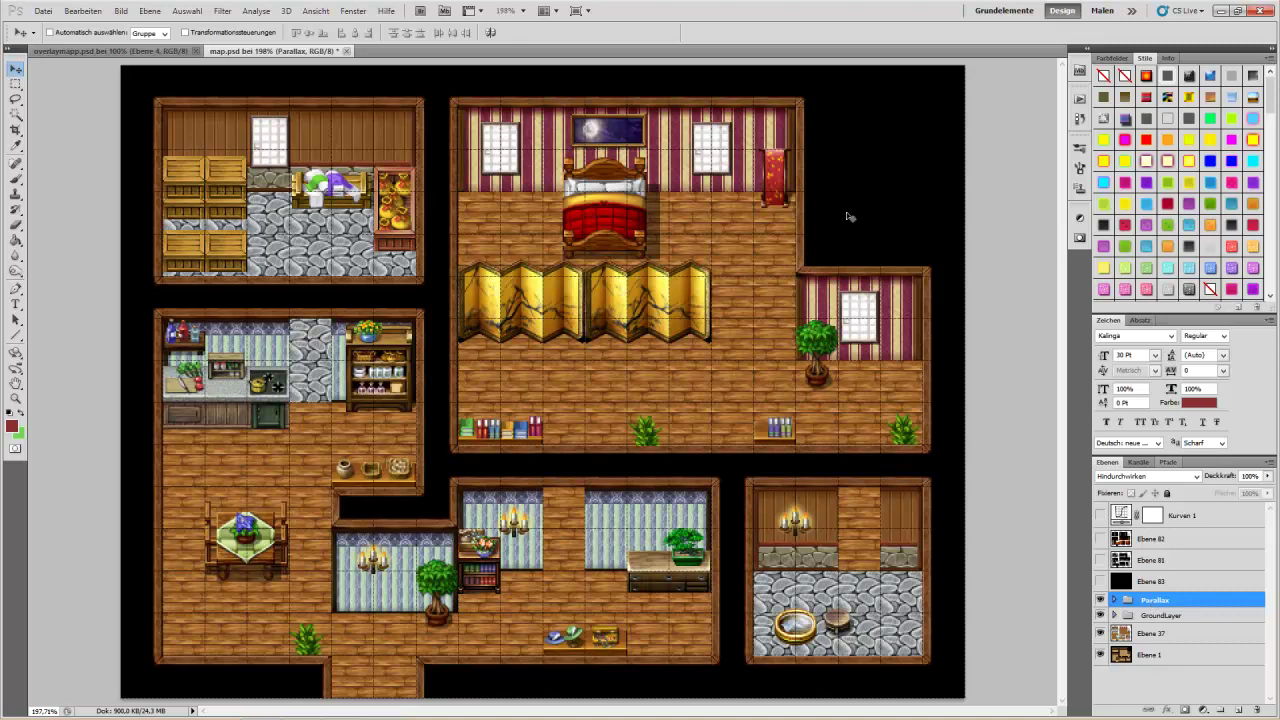
Step: Replace the left-room passage with a stone piece on Ebene 86 in Parallax, then hide Parallax and GroundLayer
click(16, 84)
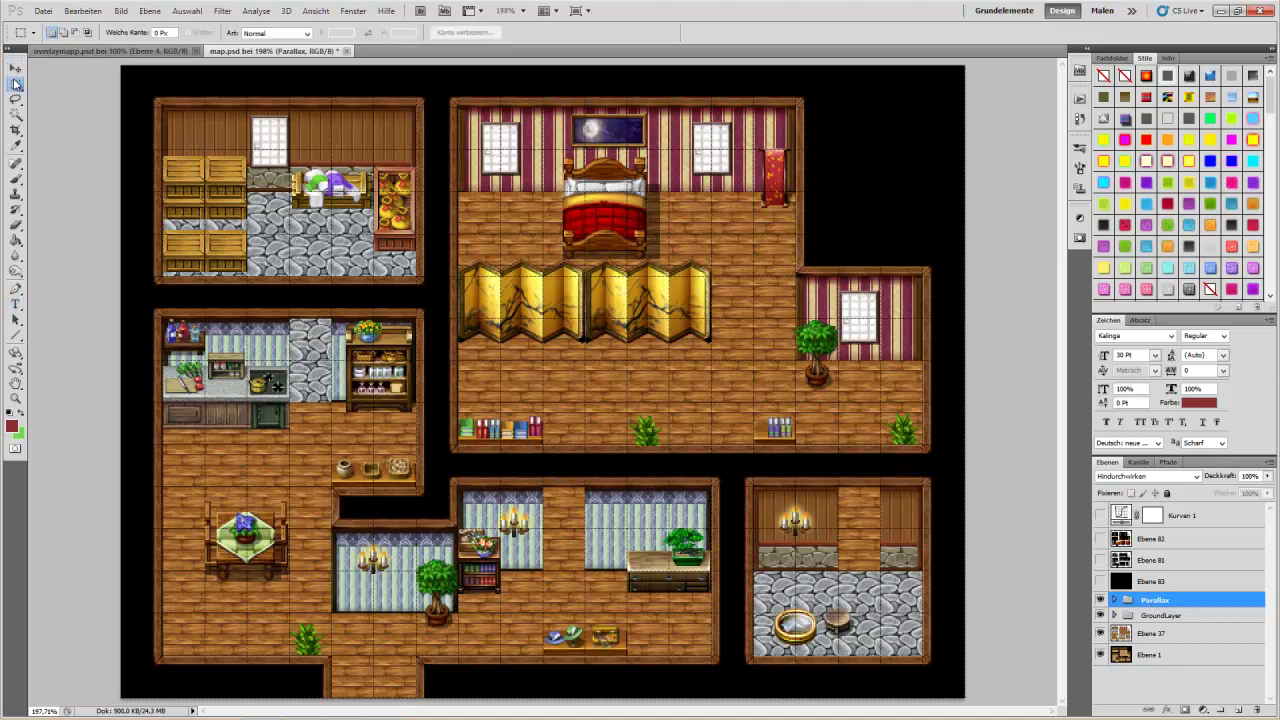
click(1190, 655)
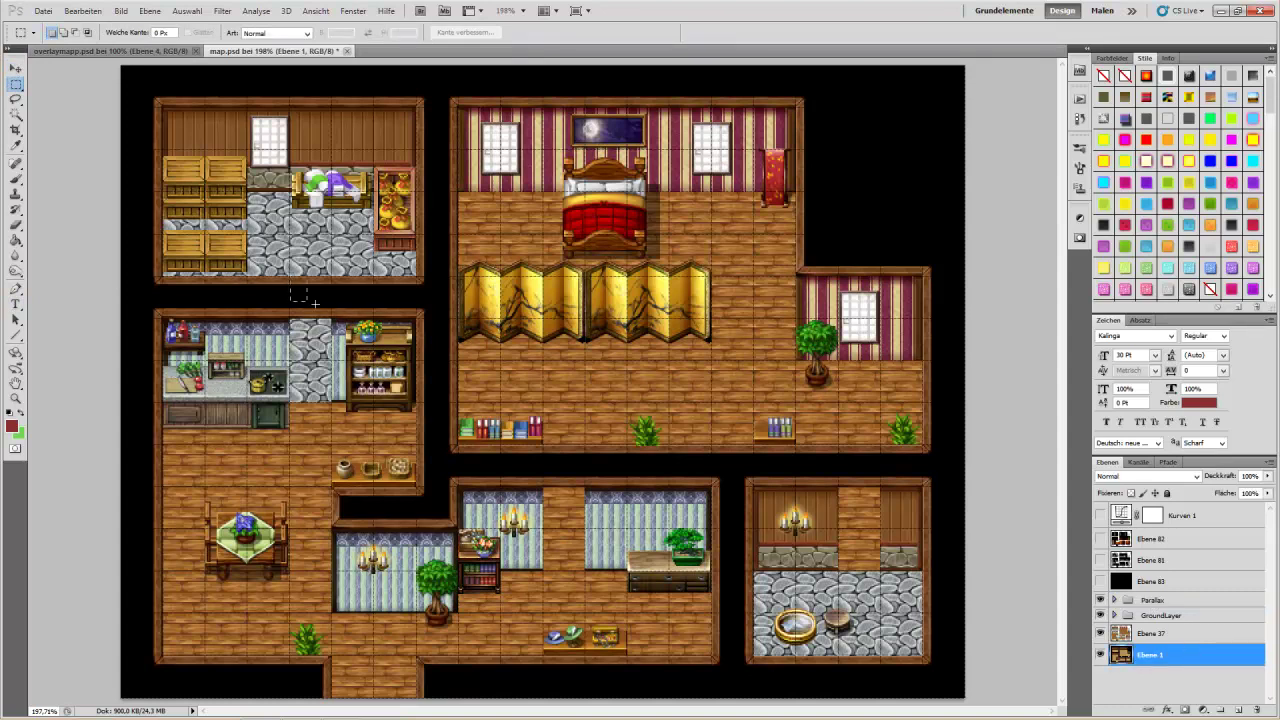
drag(321, 310, 332, 318)
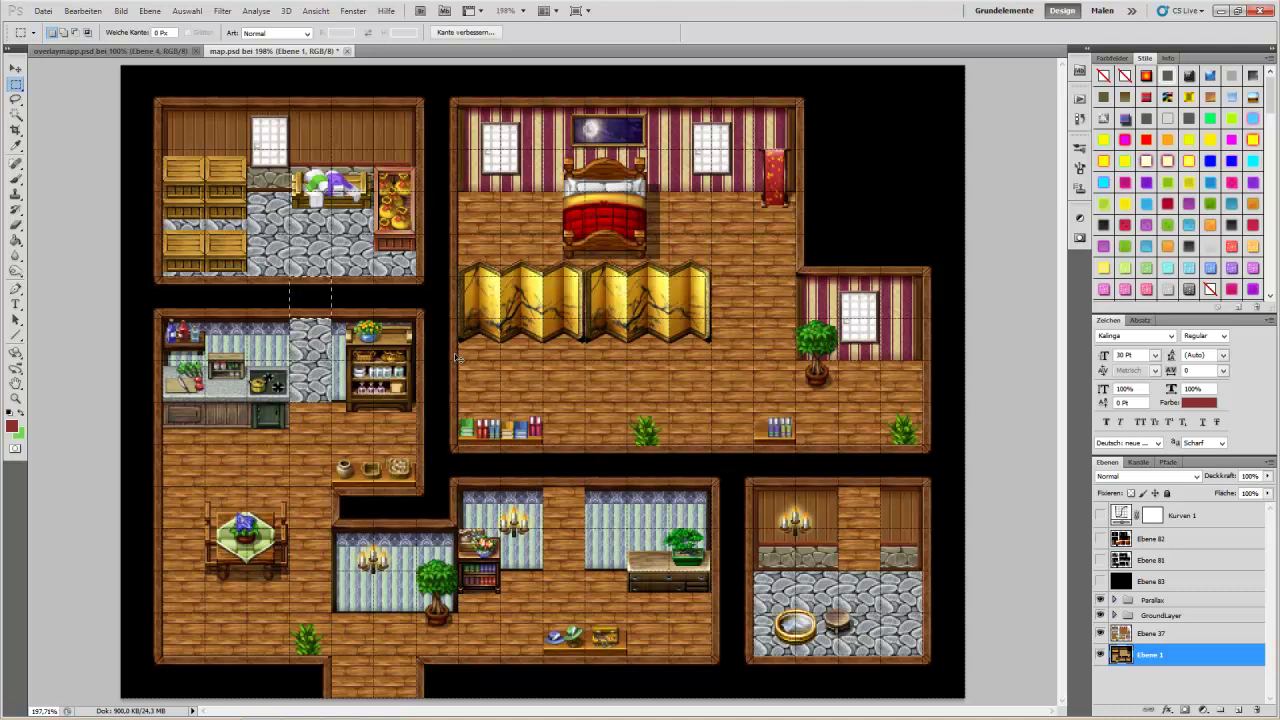
key(ctrl+x)
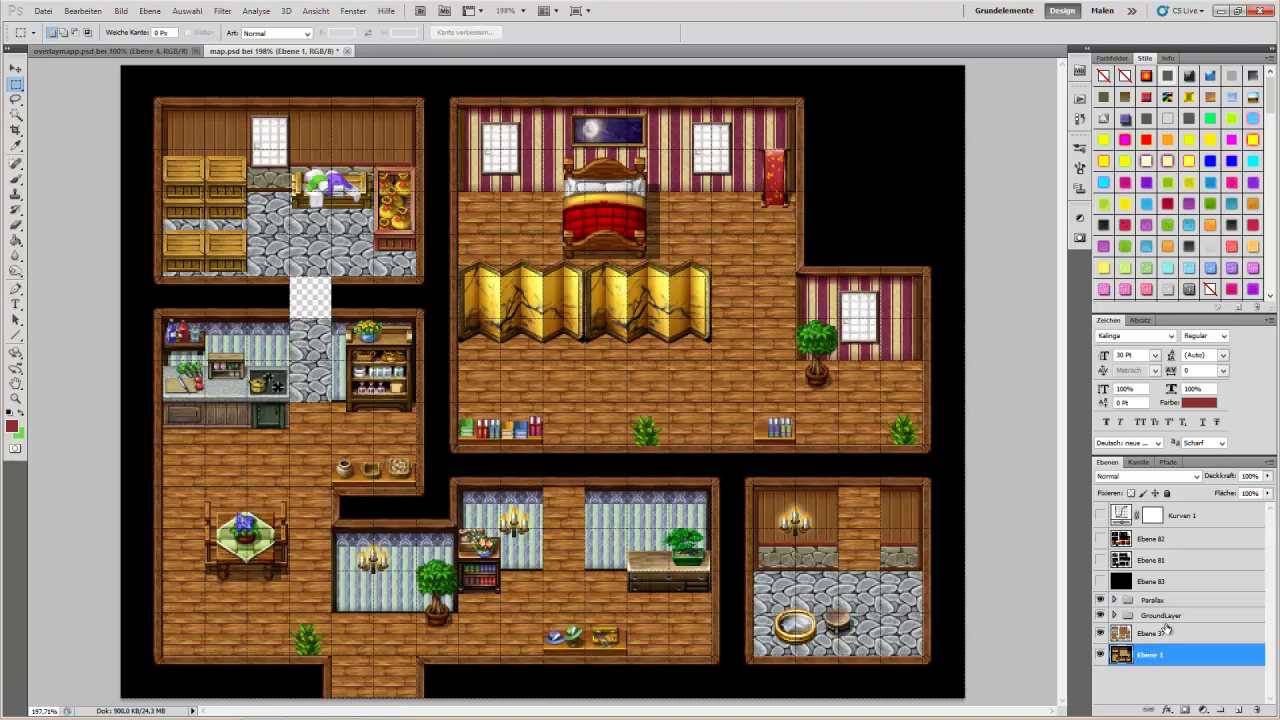
click(1165, 633)
key(ctrl+shift+alt+n)
click(15, 68)
drag(305, 316, 302, 311)
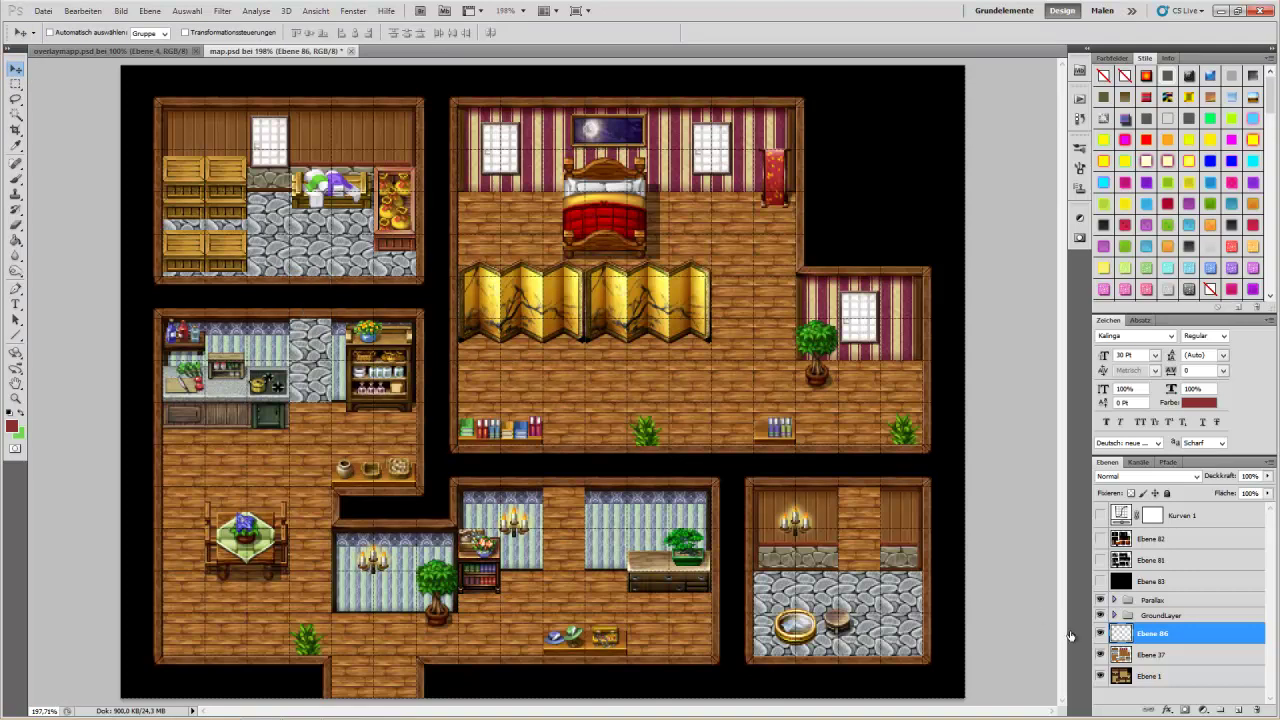
drag(1167, 637, 1175, 607)
click(1100, 599)
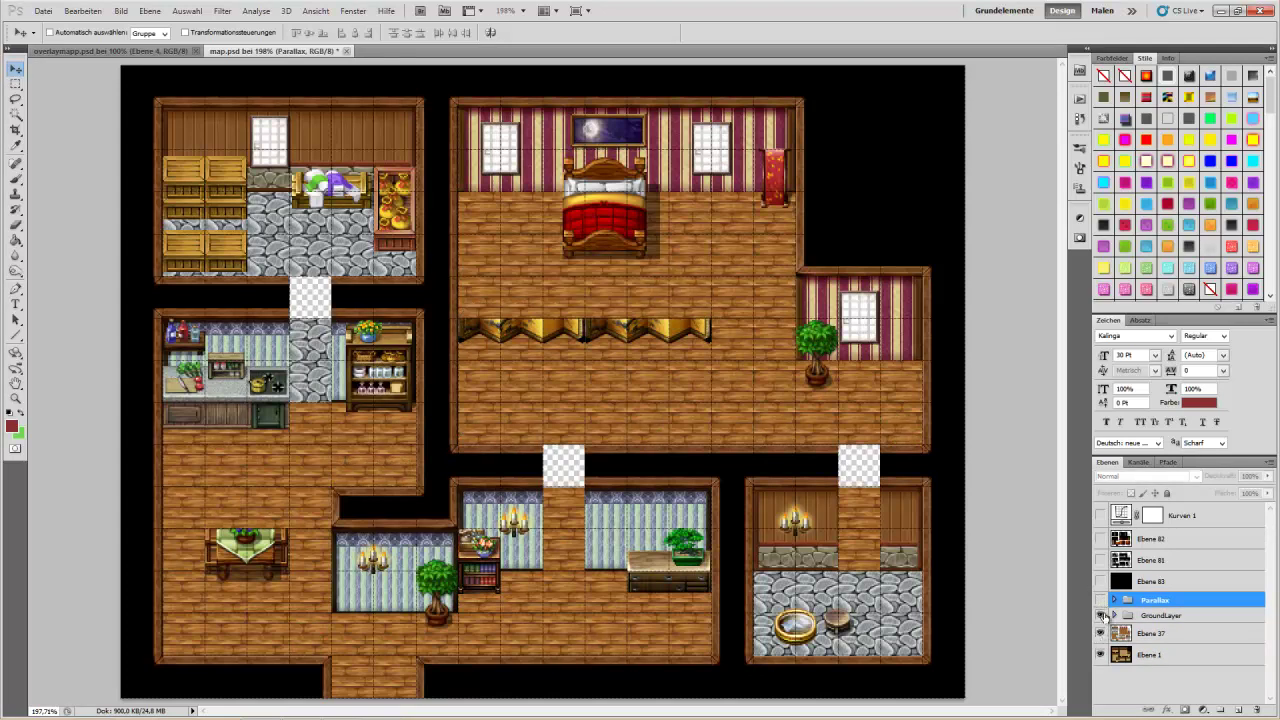
click(1100, 615)
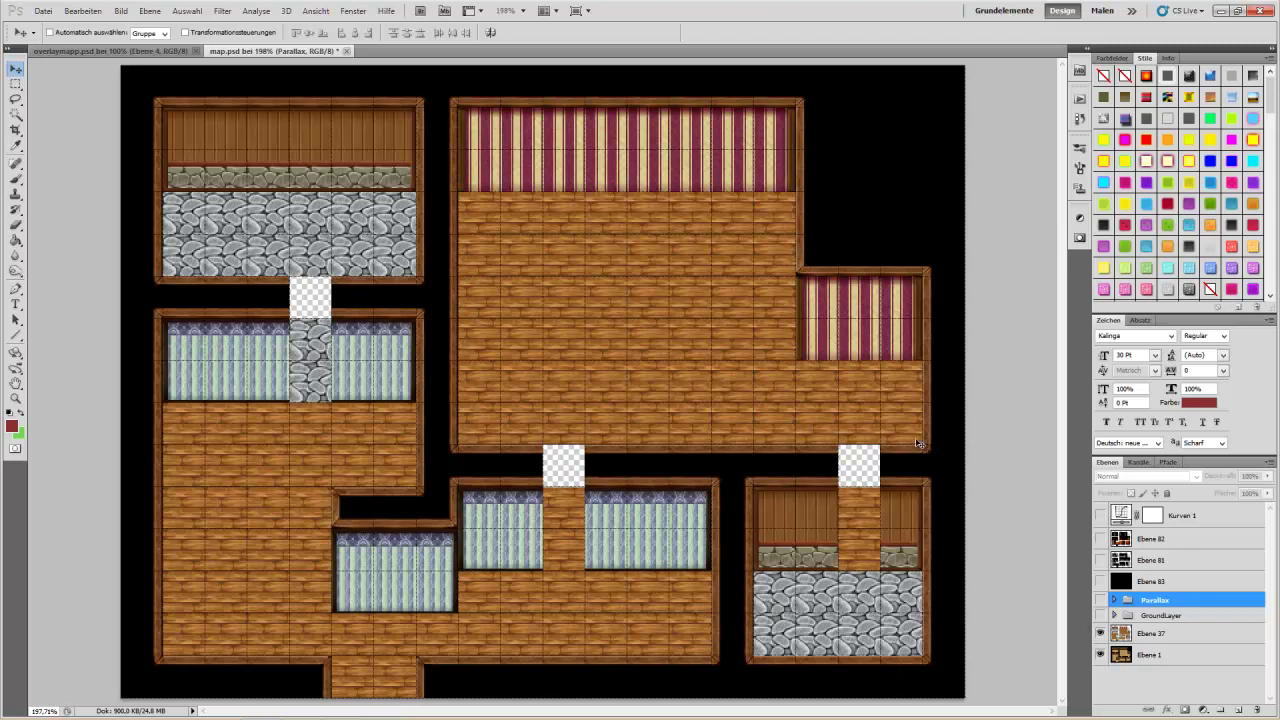
Step: Show Ebene 83 at the stack bottom, export the map over shionhaus.png, then hide the floor layers
drag(1116, 580, 1162, 670)
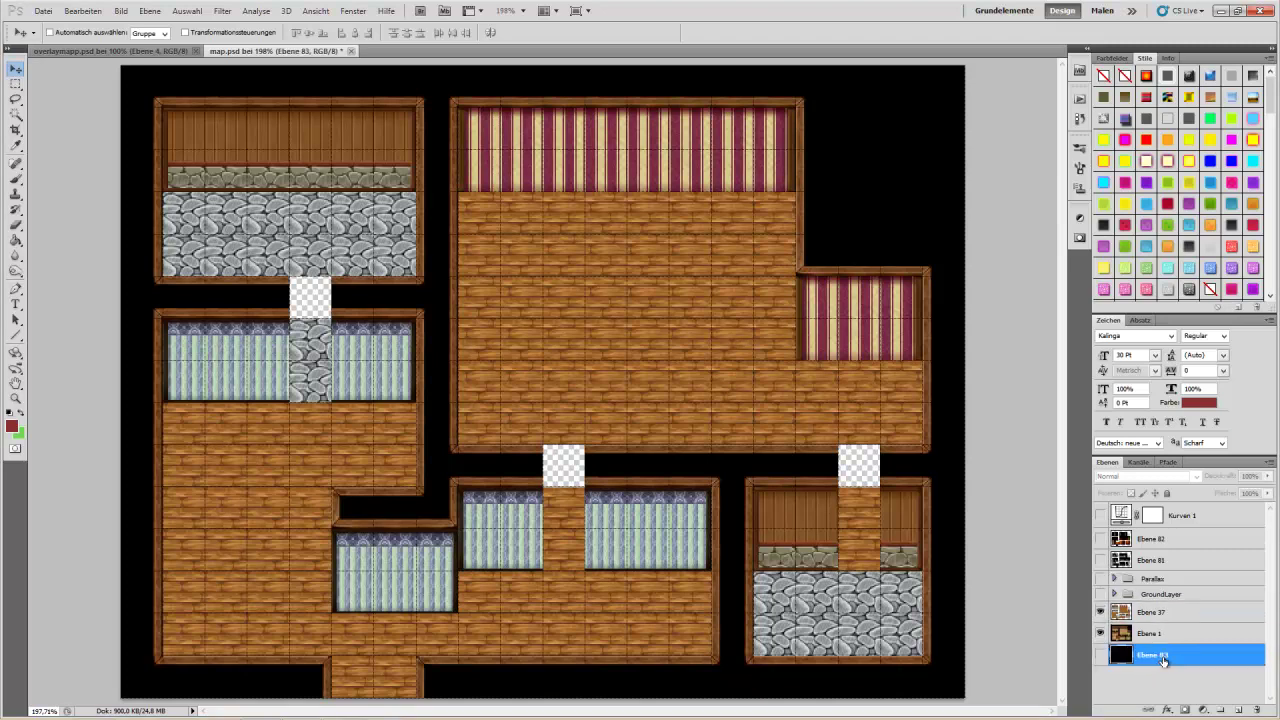
click(1100, 655)
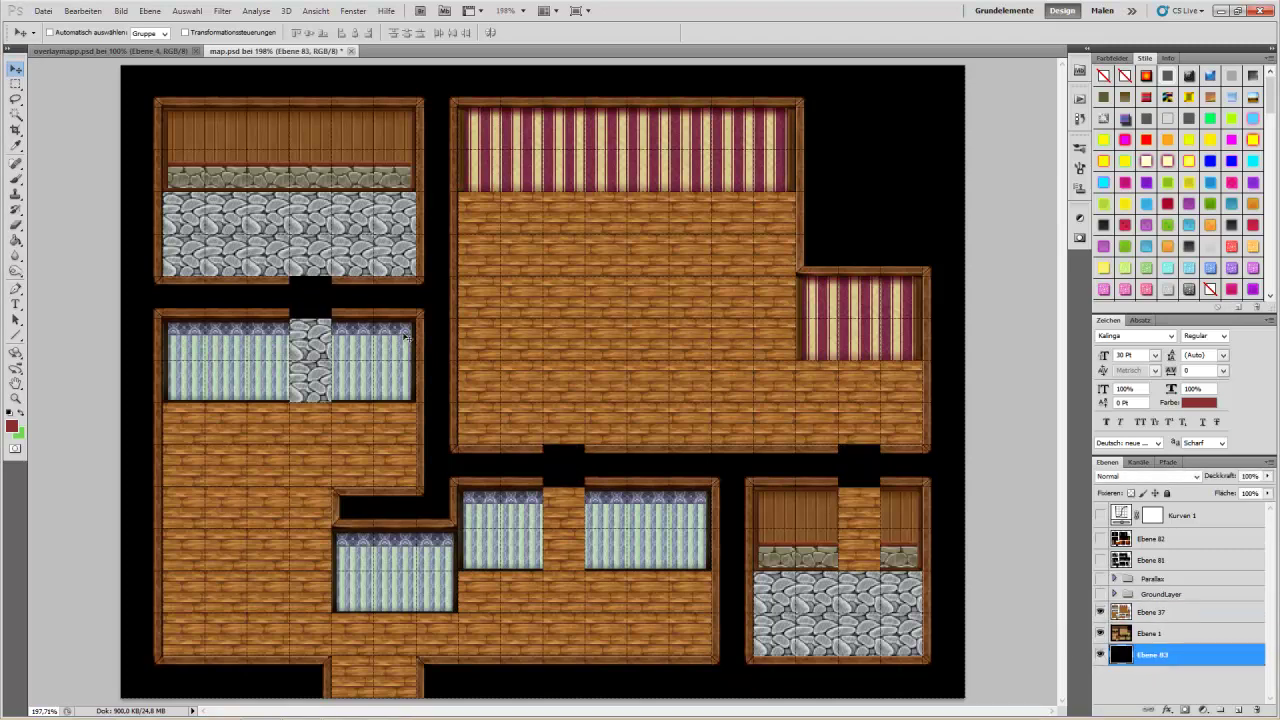
click(43, 11)
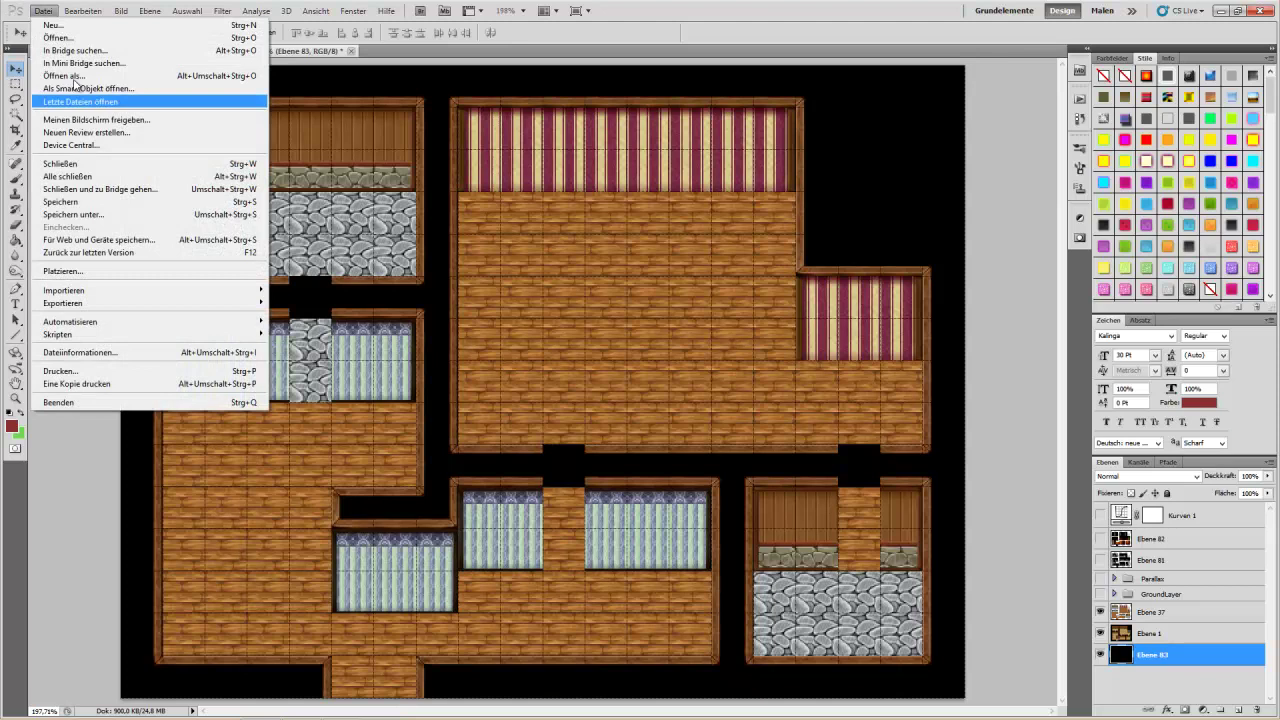
click(136, 243)
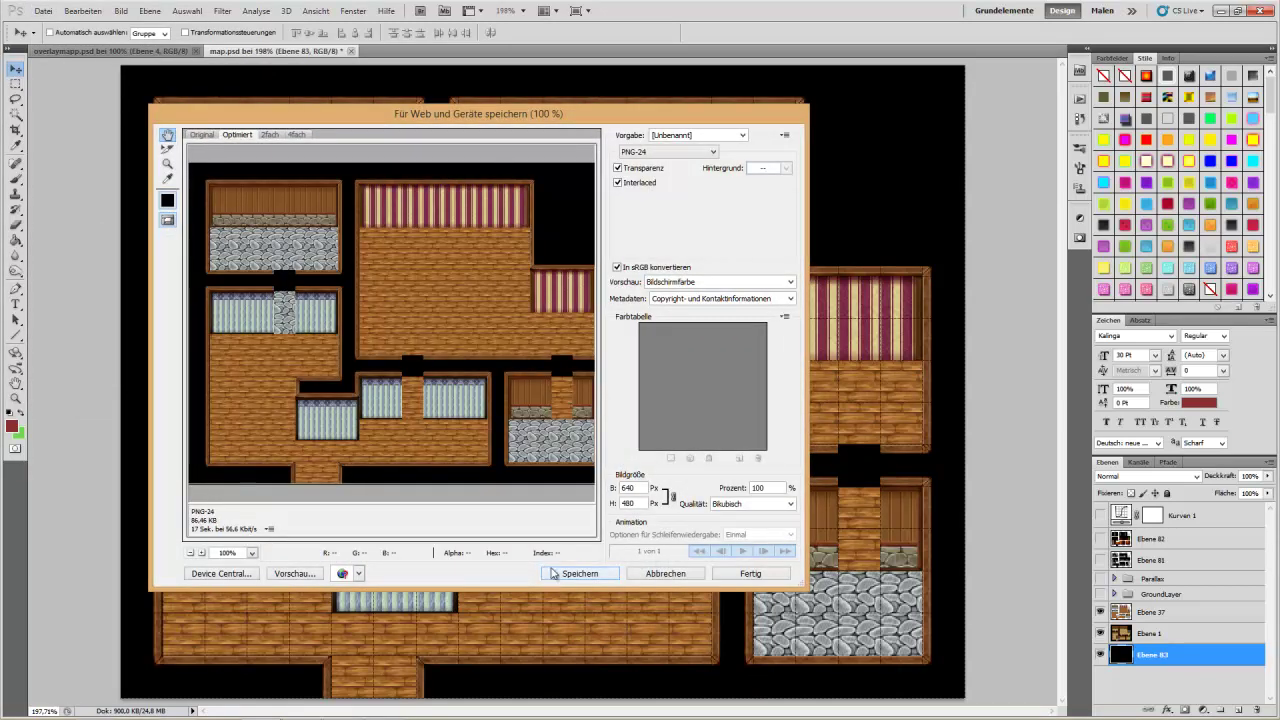
click(567, 575)
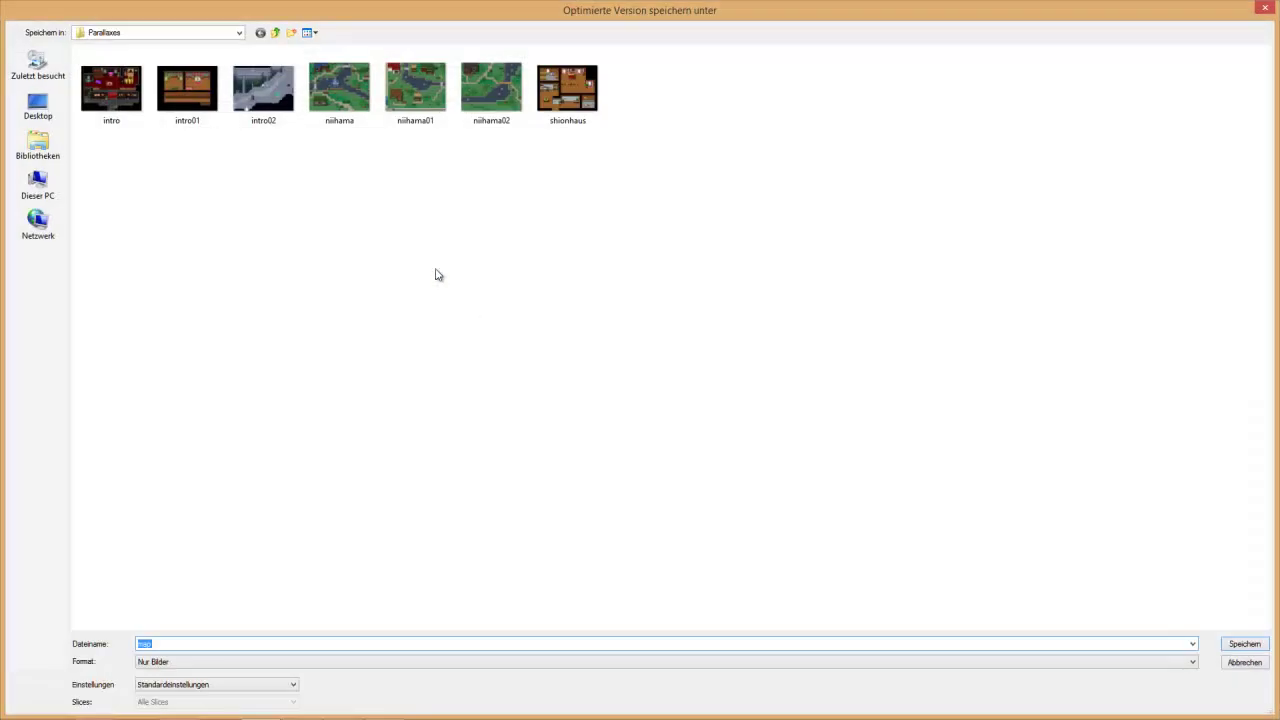
double_click(567, 97)
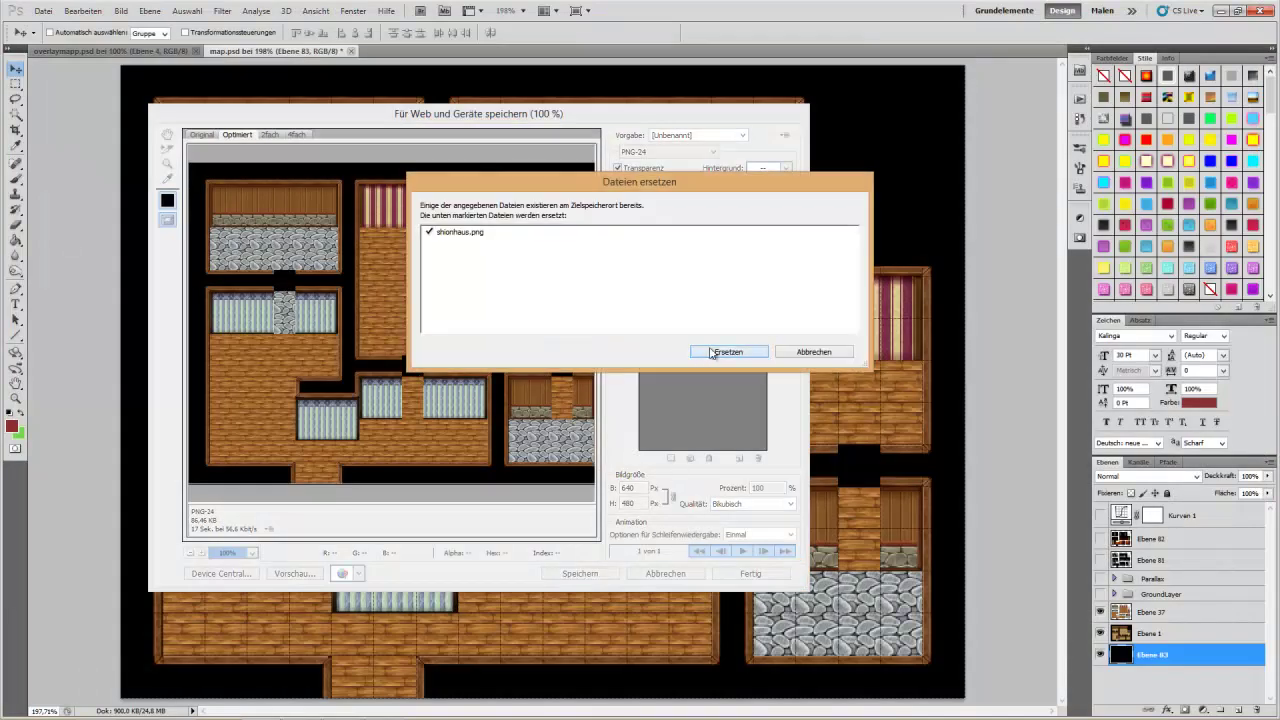
click(726, 349)
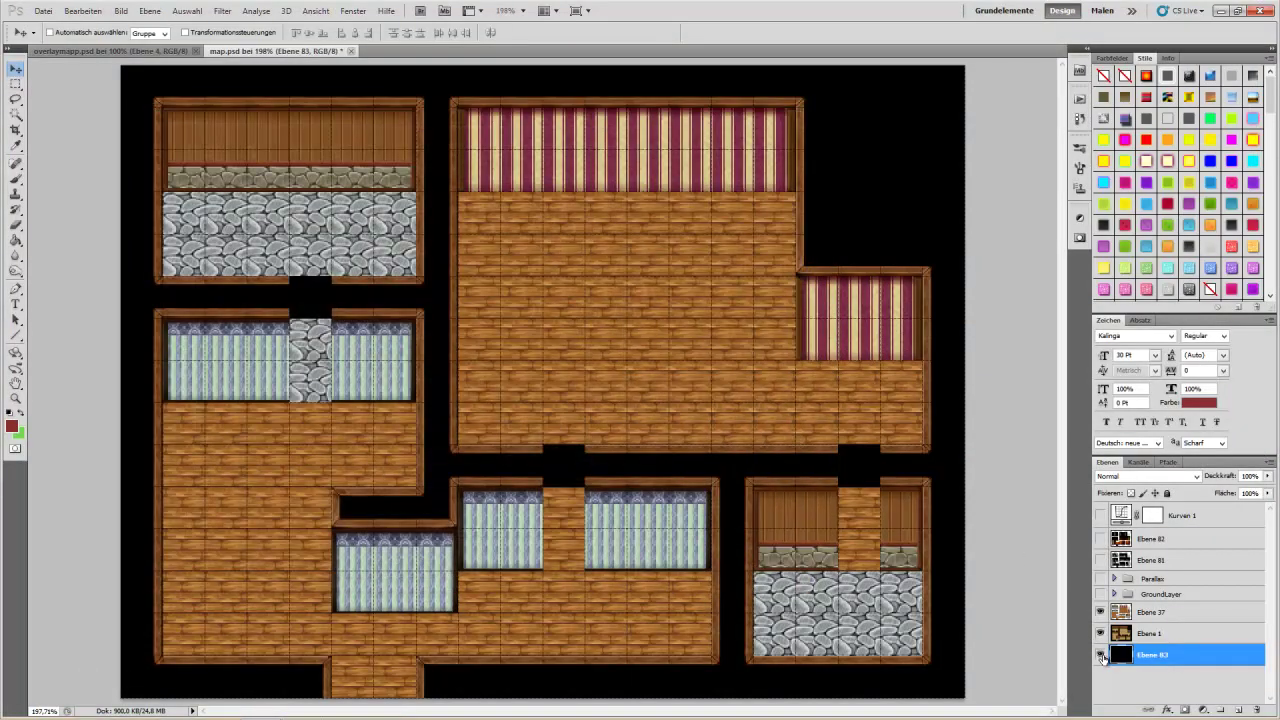
drag(1101, 655, 1104, 594)
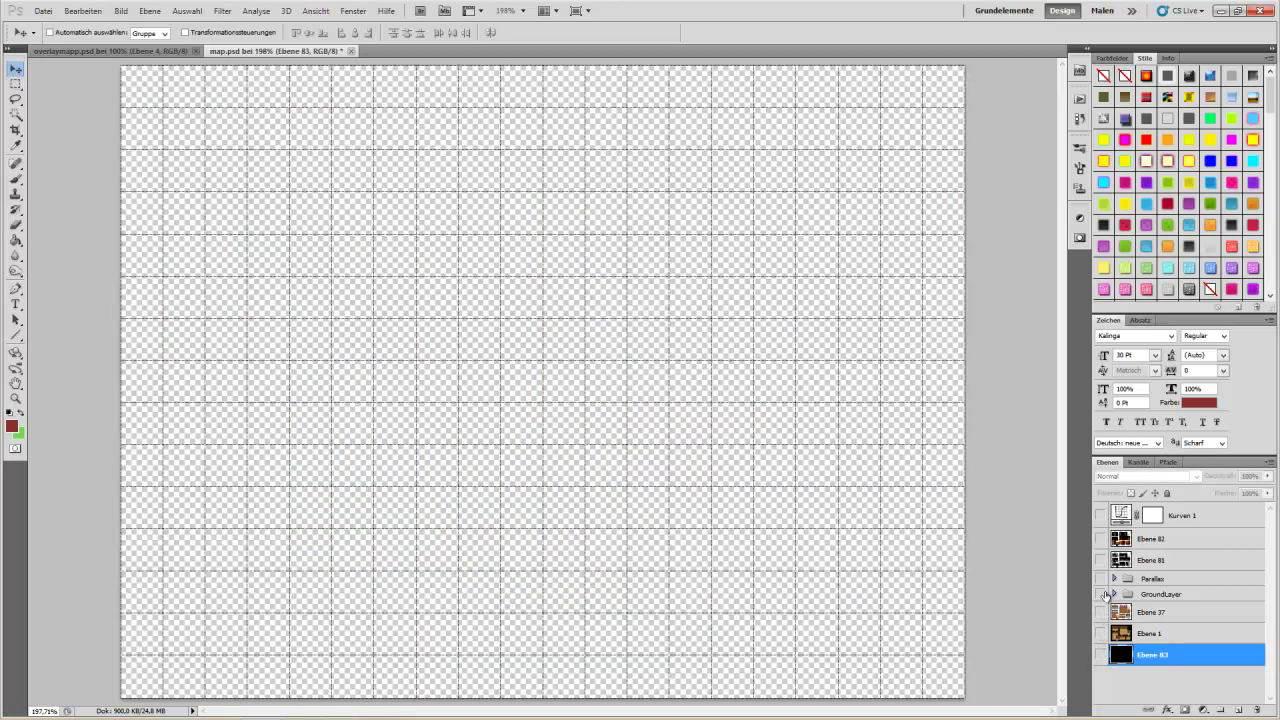
Step: Show only the Parallax group and export it as PNG-24 over par2-1.png in Graphica/Overlay
click(1101, 594)
click(1101, 594)
click(1101, 578)
click(43, 11)
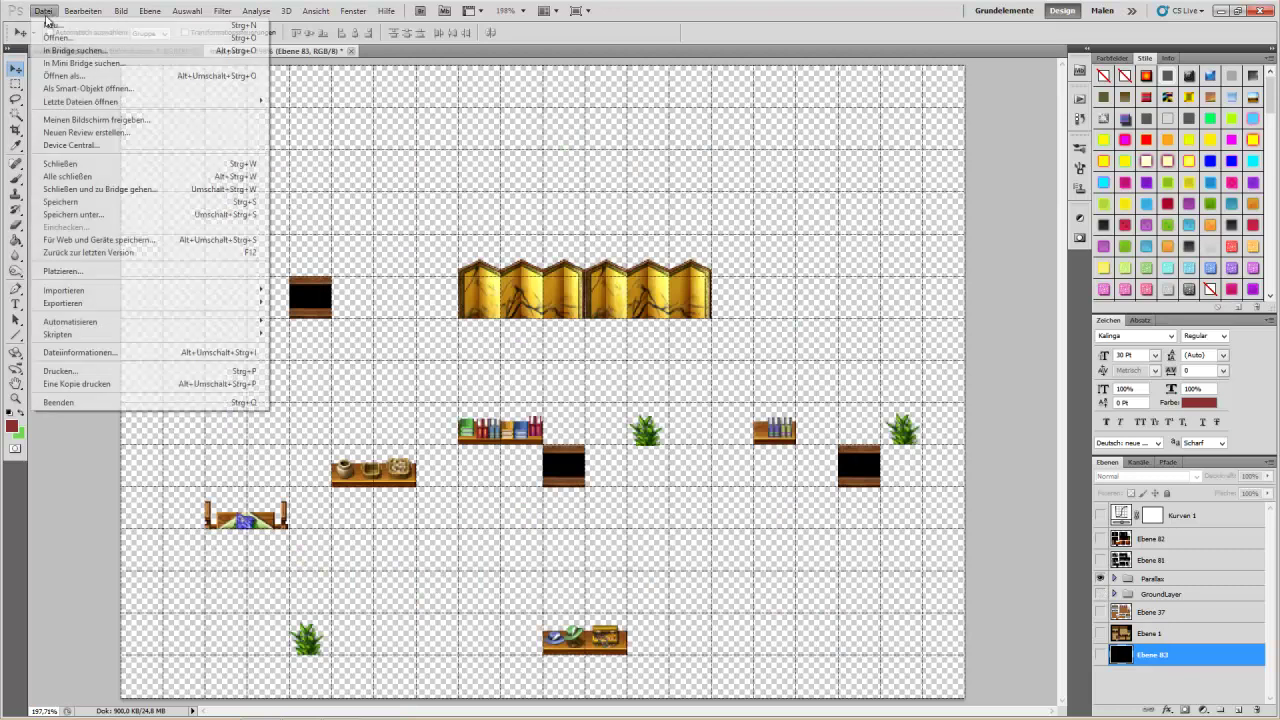
click(140, 245)
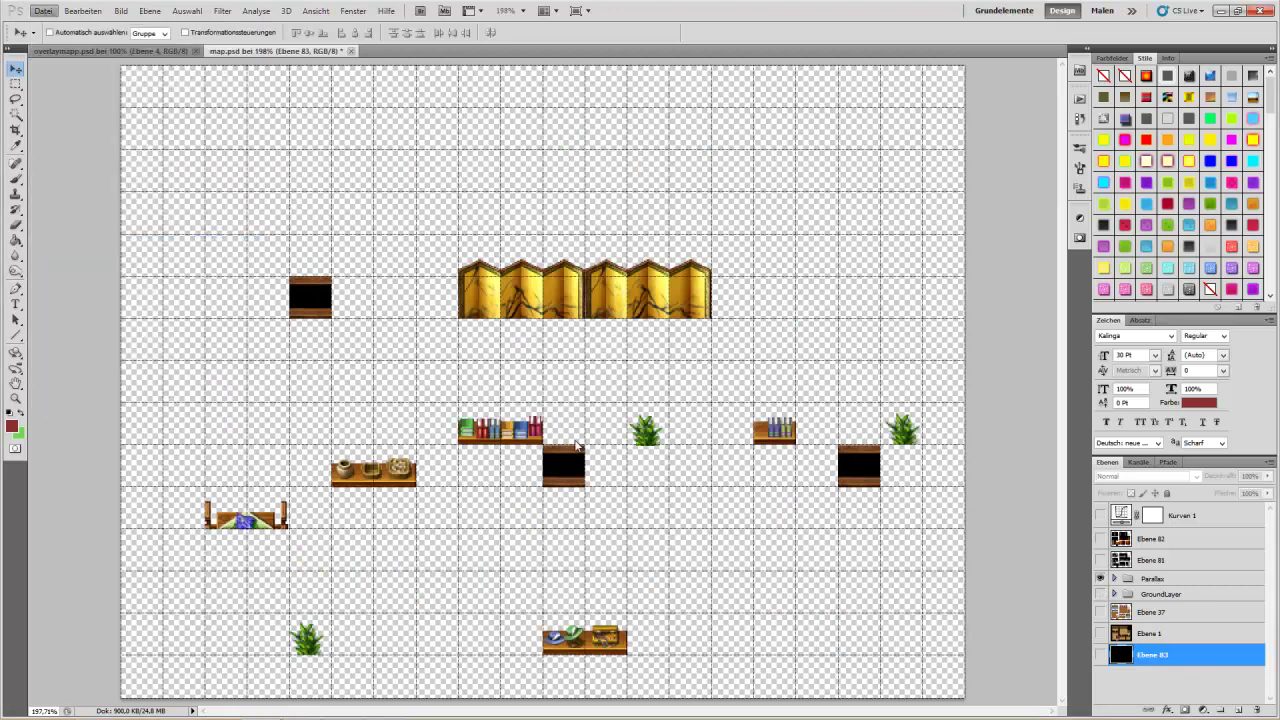
click(587, 575)
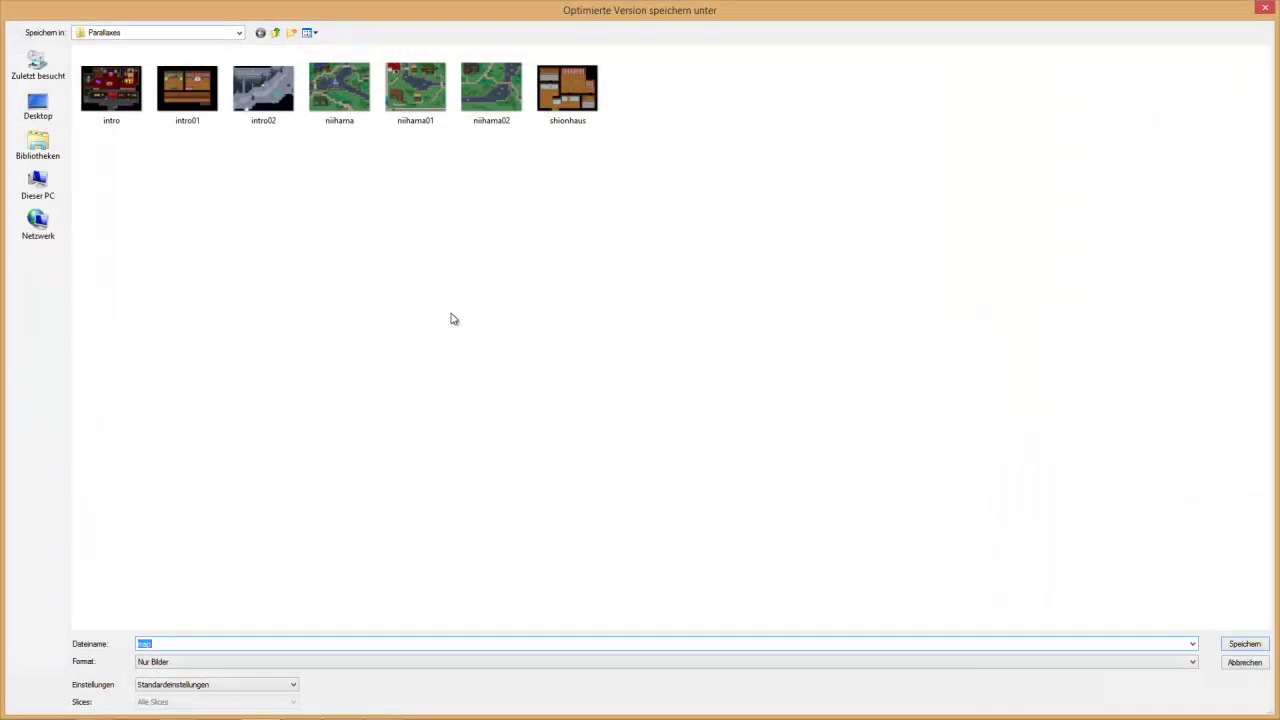
click(278, 34)
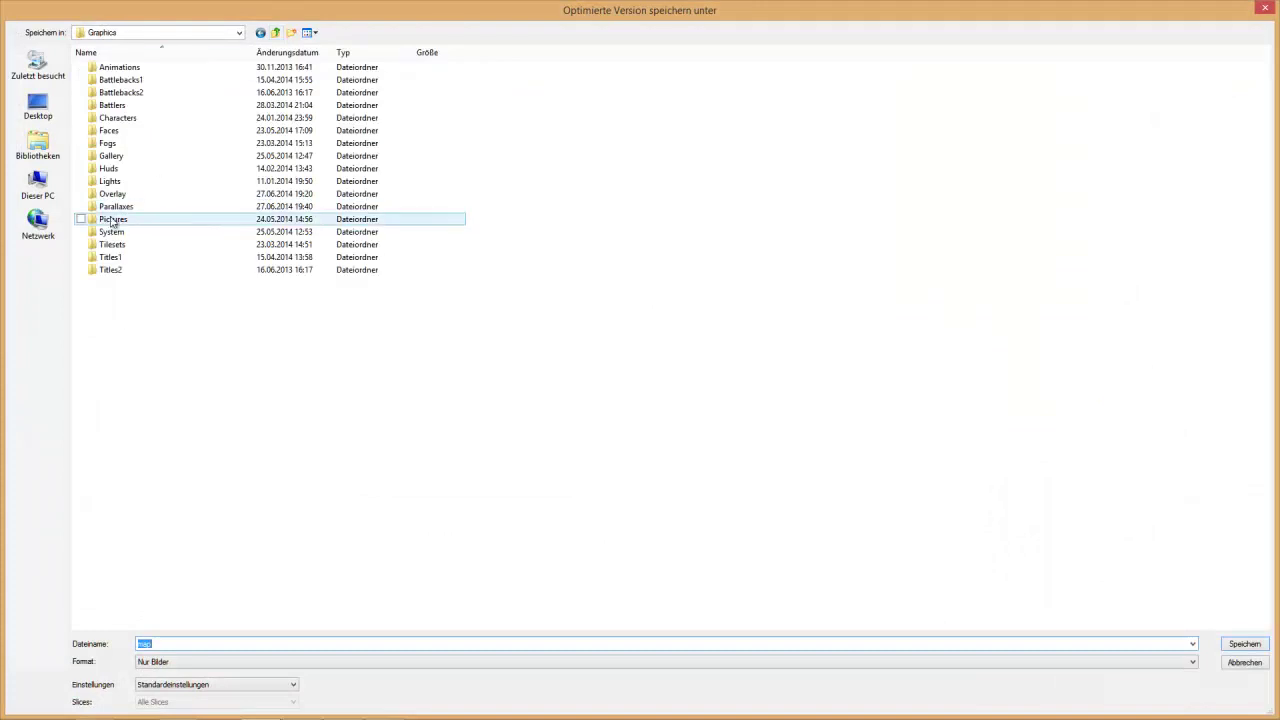
double_click(134, 196)
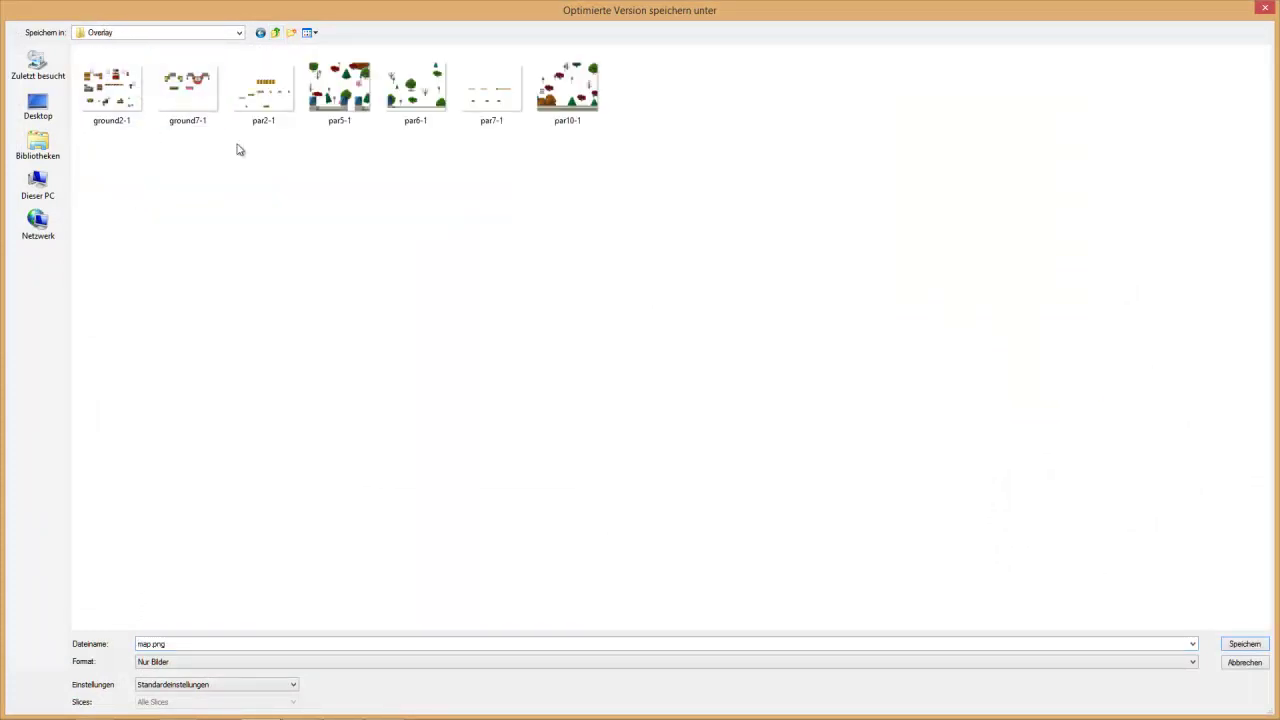
double_click(264, 95)
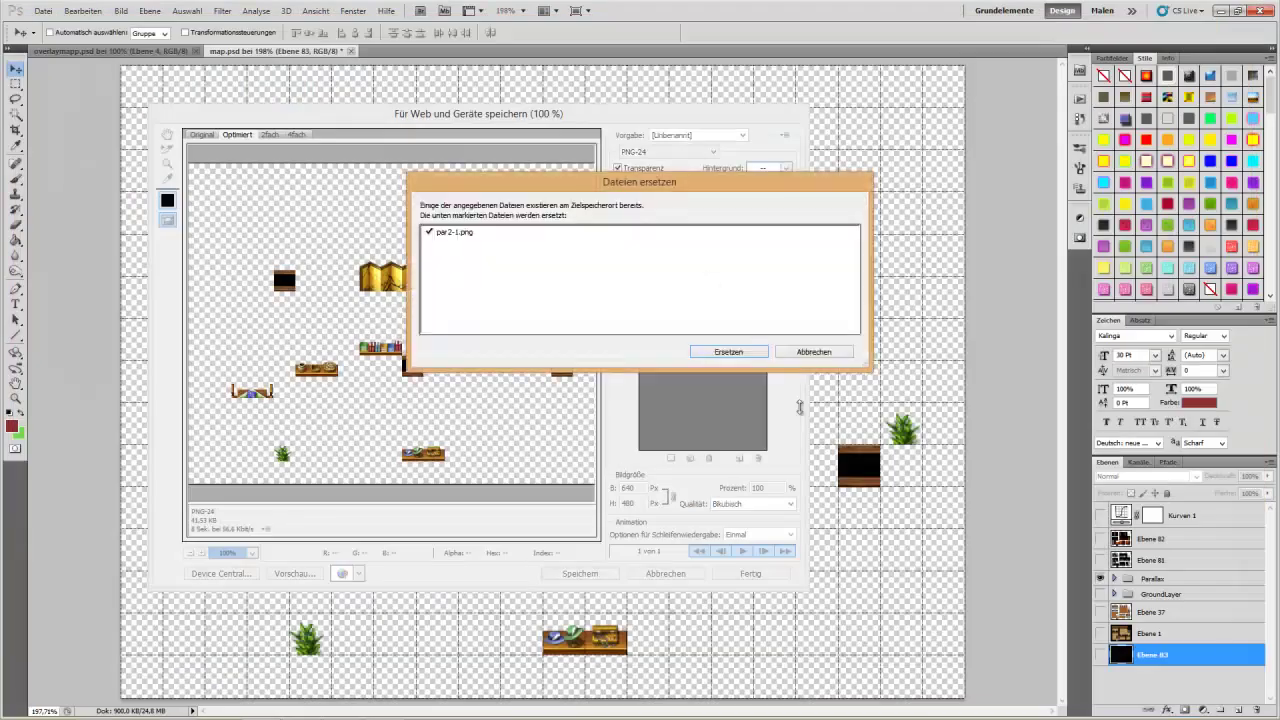
click(729, 352)
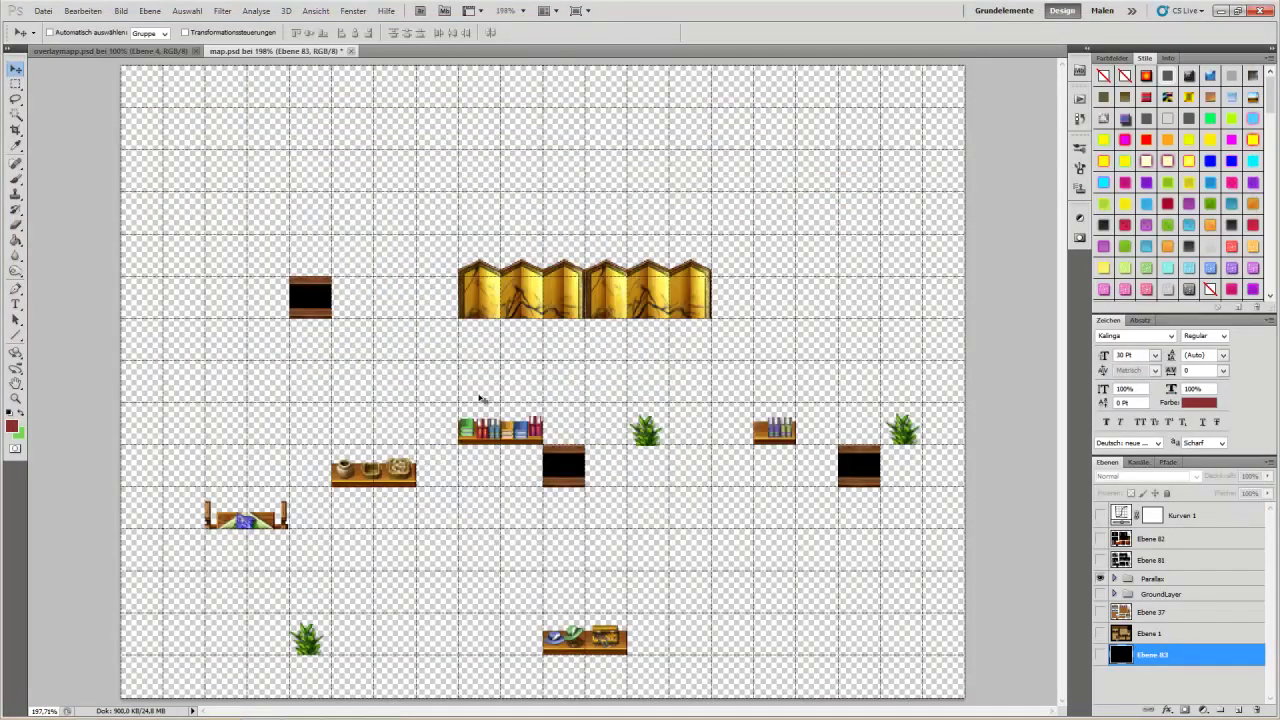
Step: Return to RPG Maker and reload Ibukis Haus in Event mode to refresh its parallax
click(1221, 10)
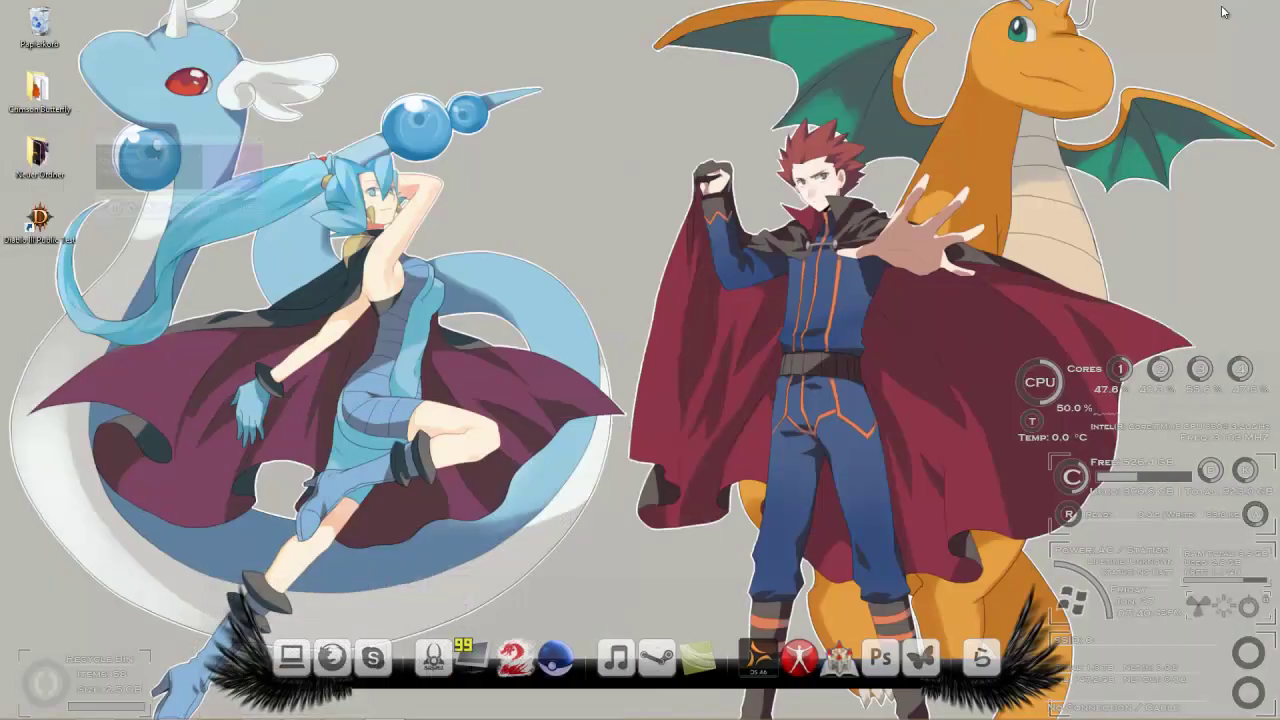
click(381, 706)
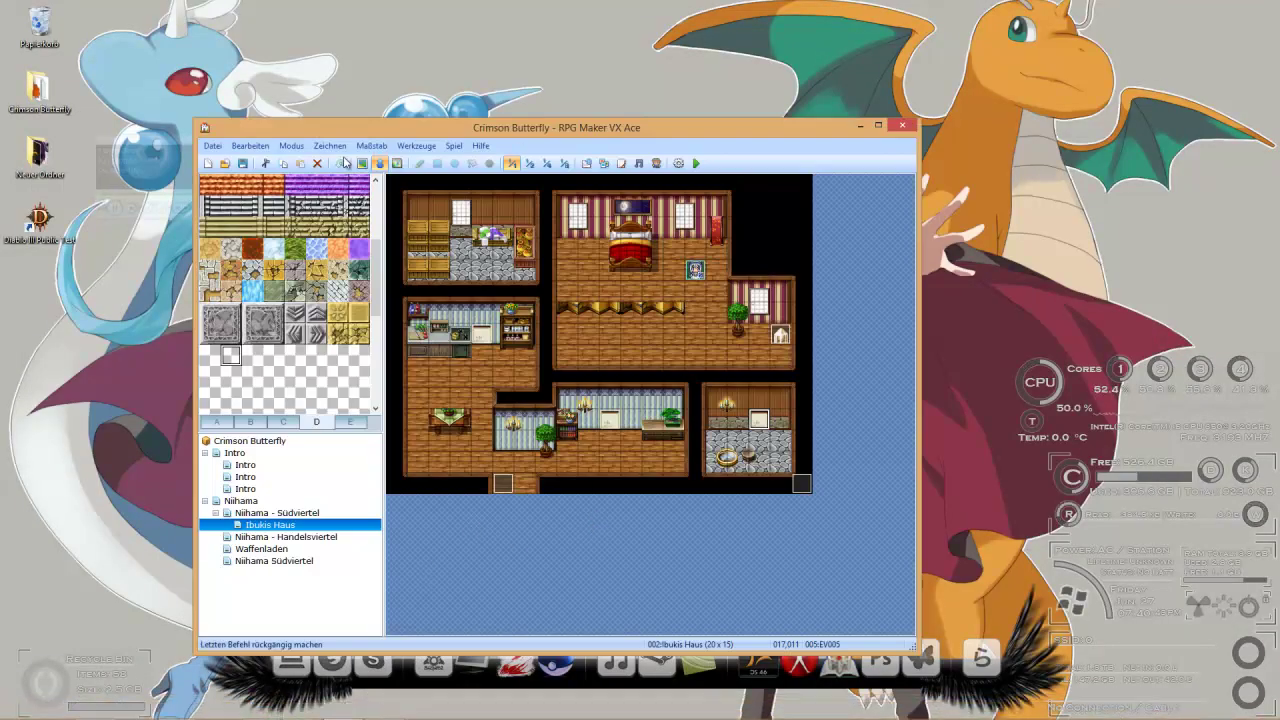
click(381, 170)
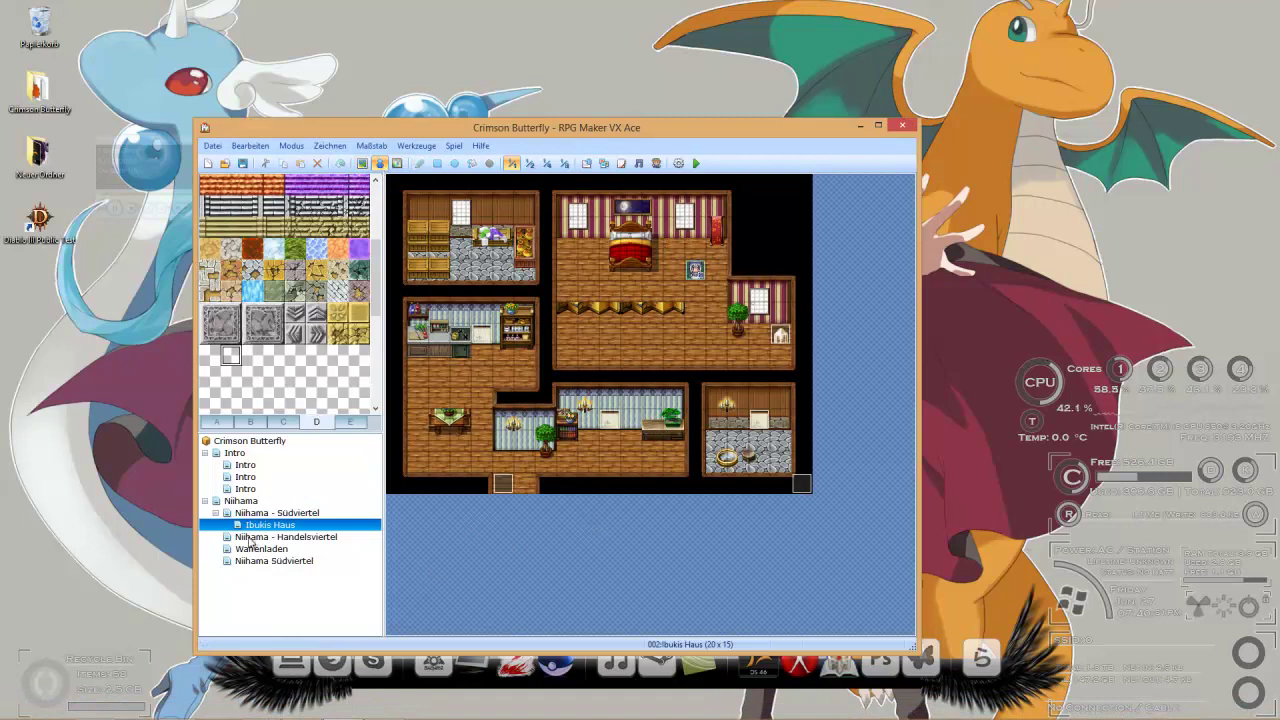
click(258, 512)
click(255, 525)
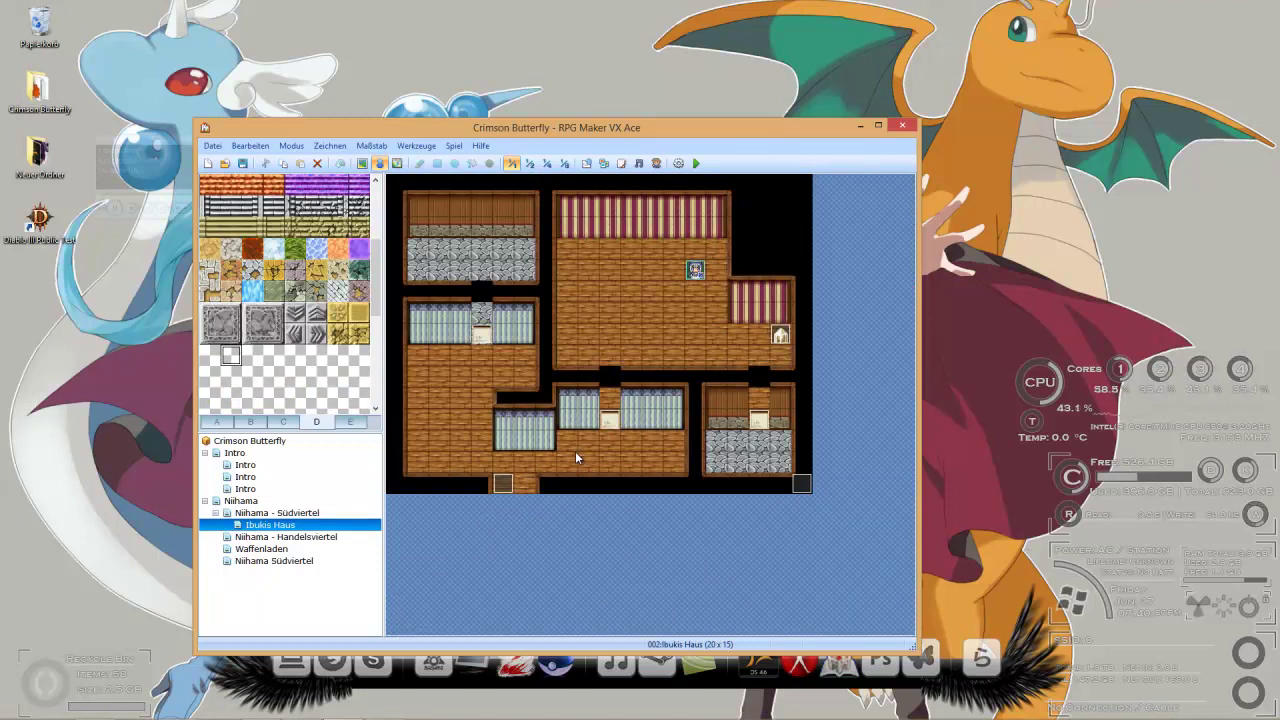
Step: Inspect door events EV004 and EV005, then open EV005's event editor
click(606, 424)
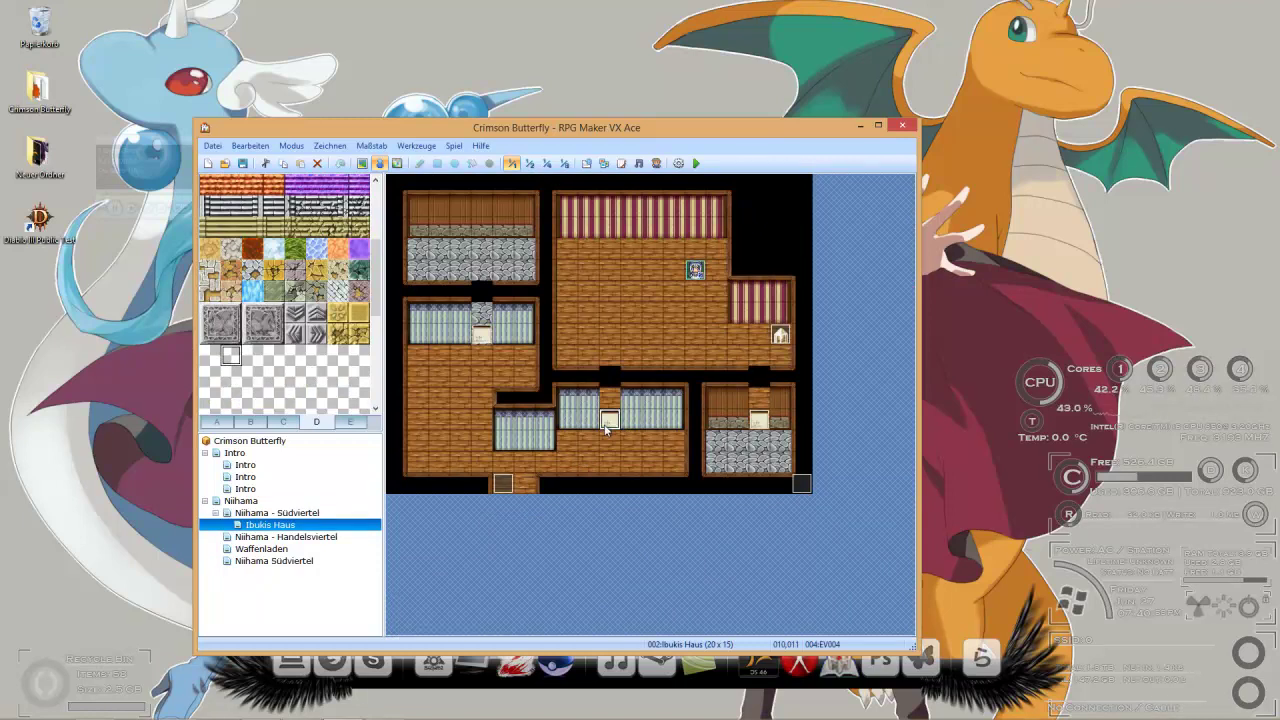
click(612, 375)
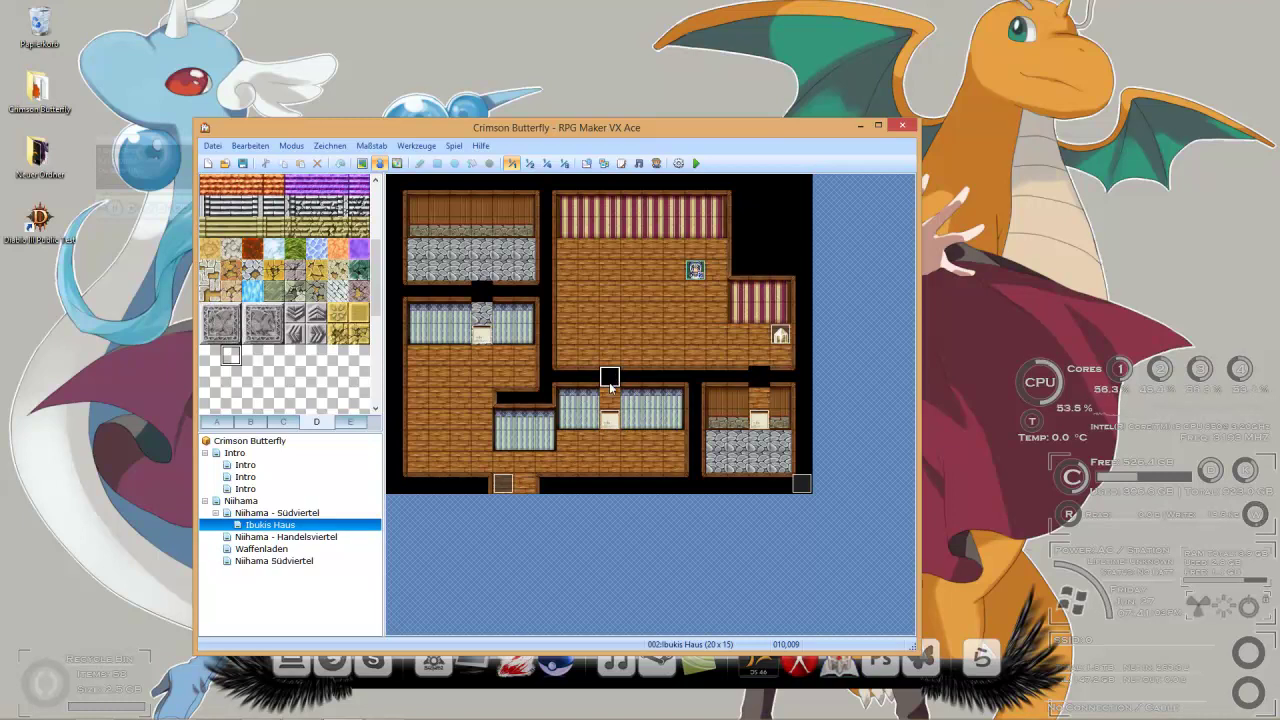
click(609, 421)
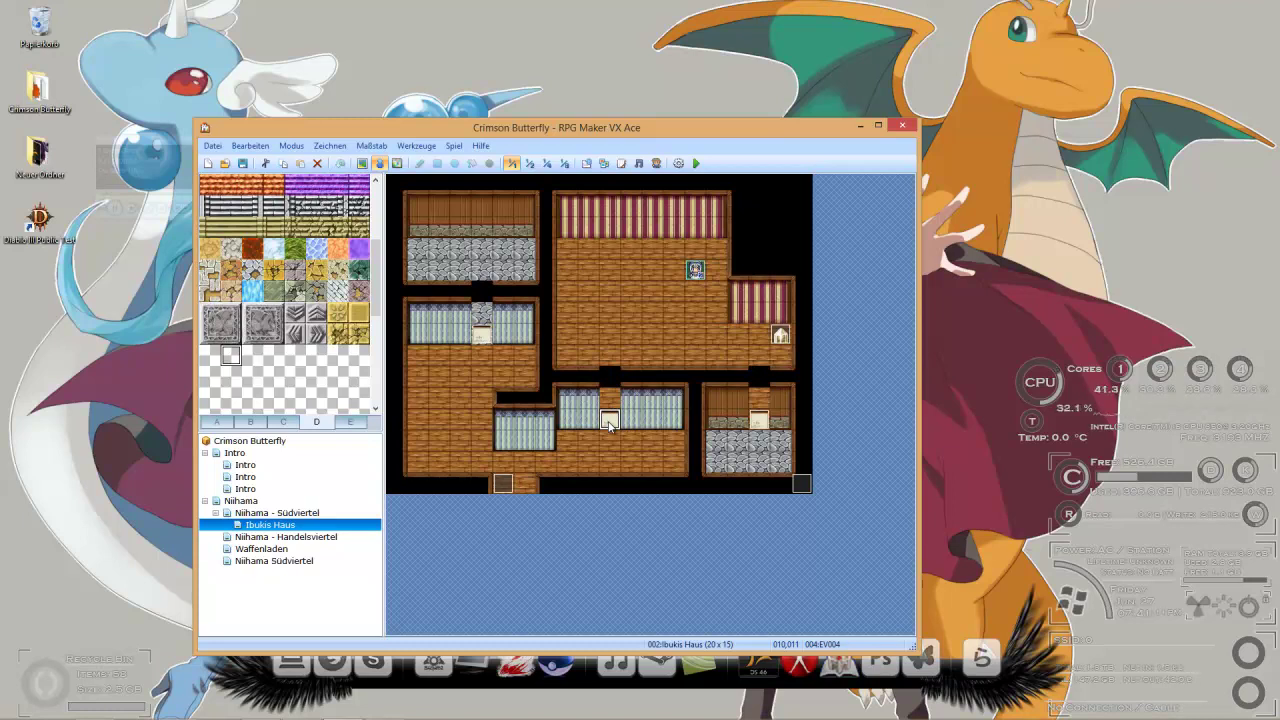
click(610, 376)
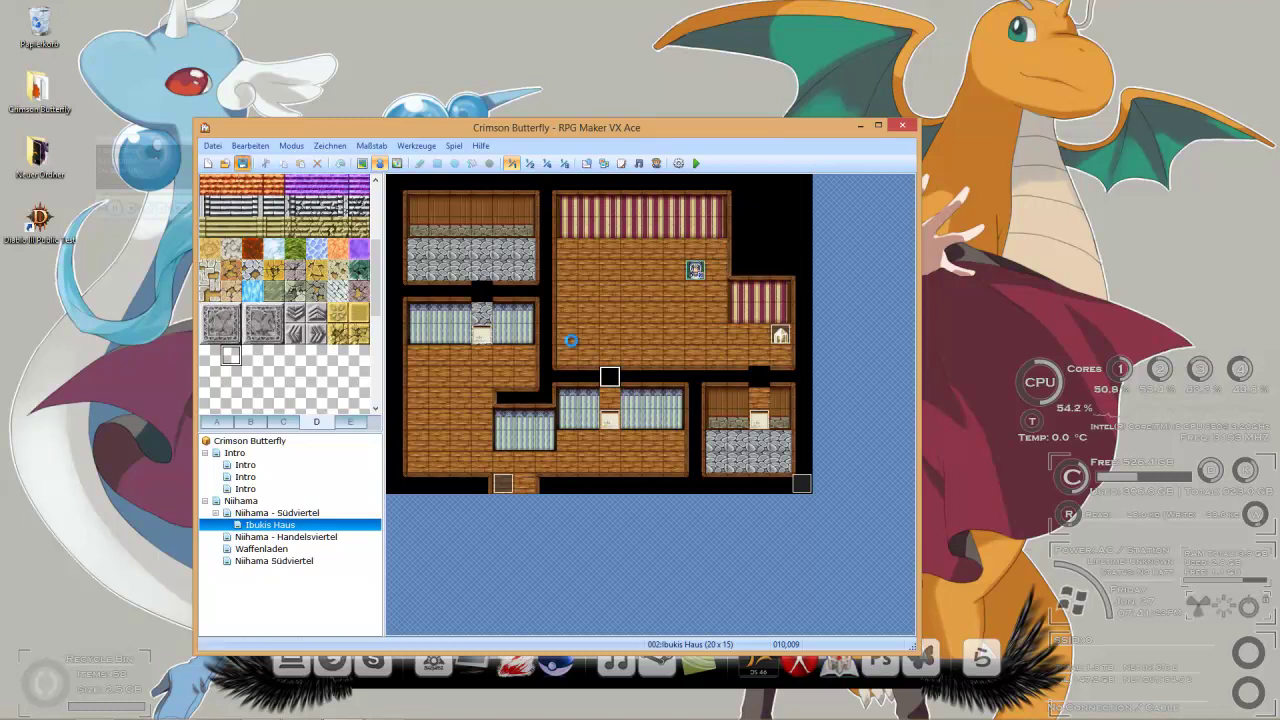
click(608, 420)
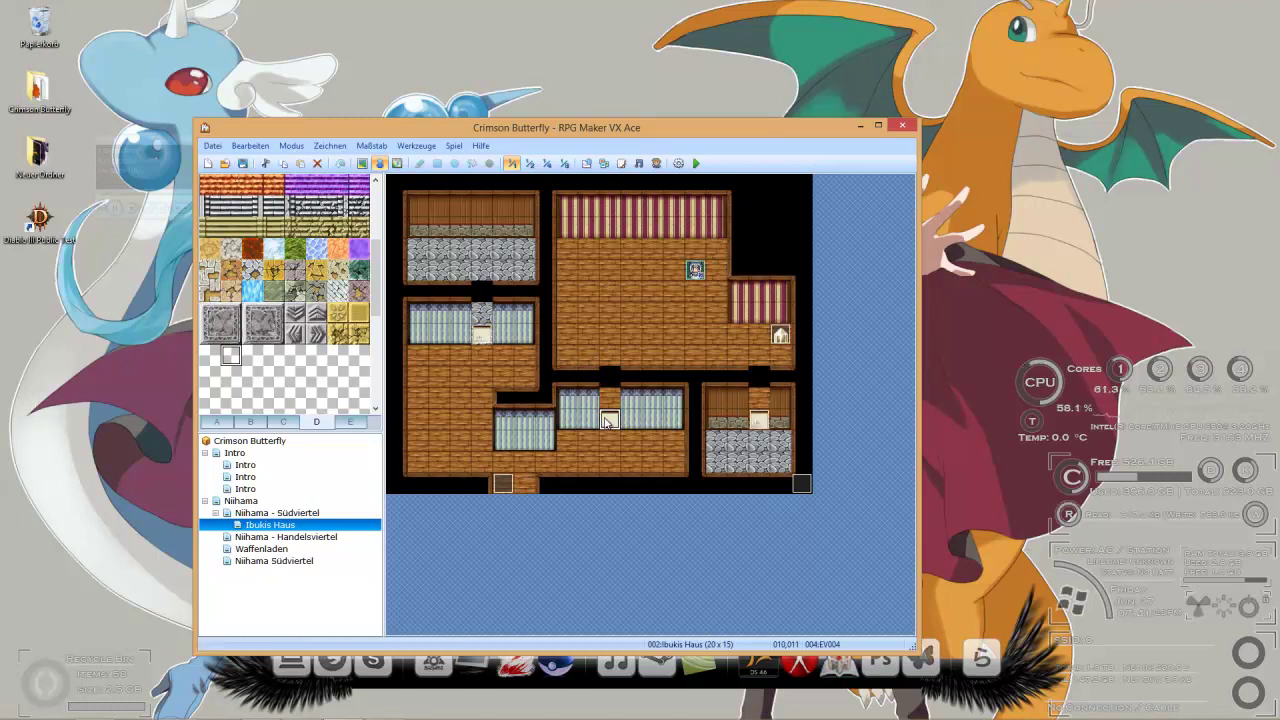
click(760, 422)
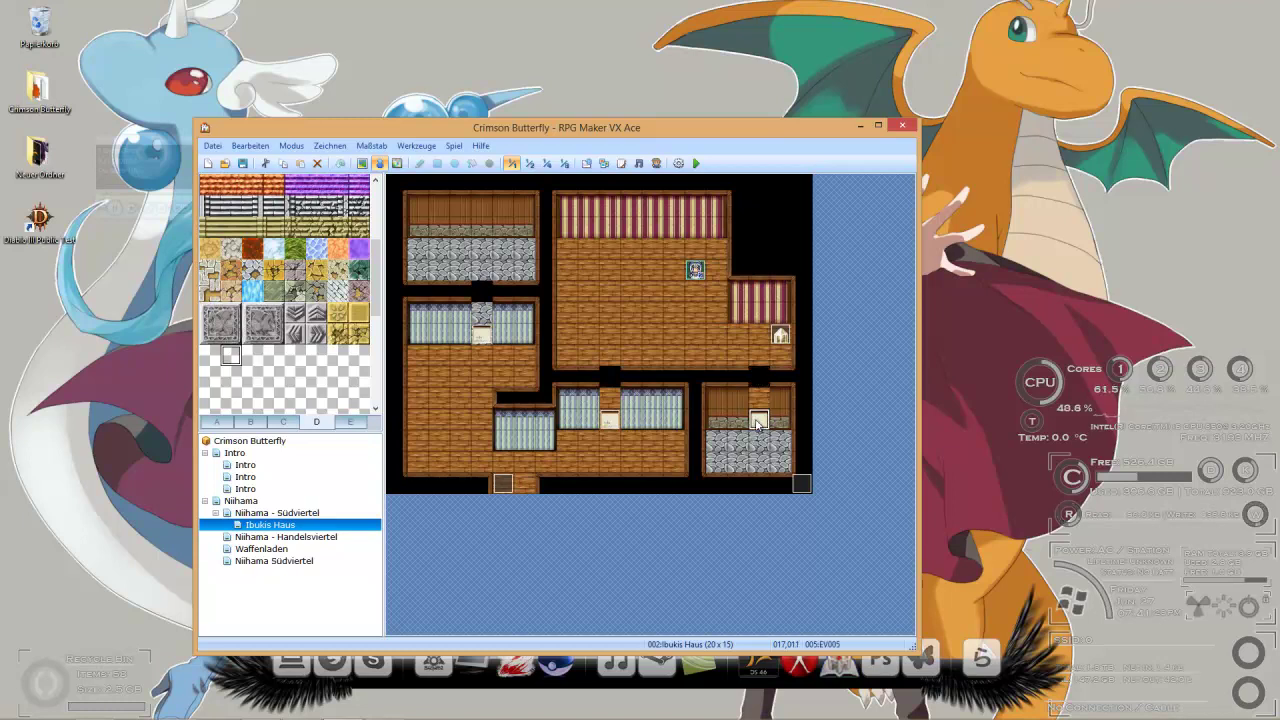
double_click(757, 425)
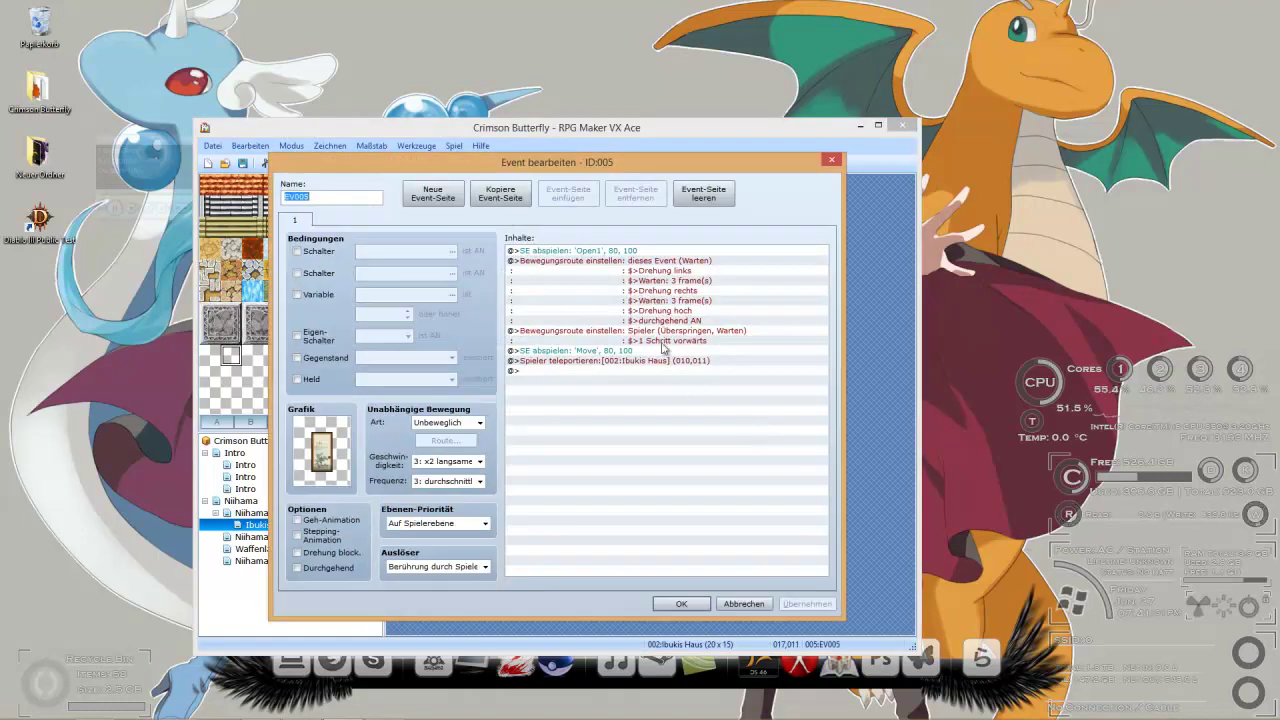
Step: Delete the player teleport command from EV005 and confirm the event
click(645, 362)
key(Delete)
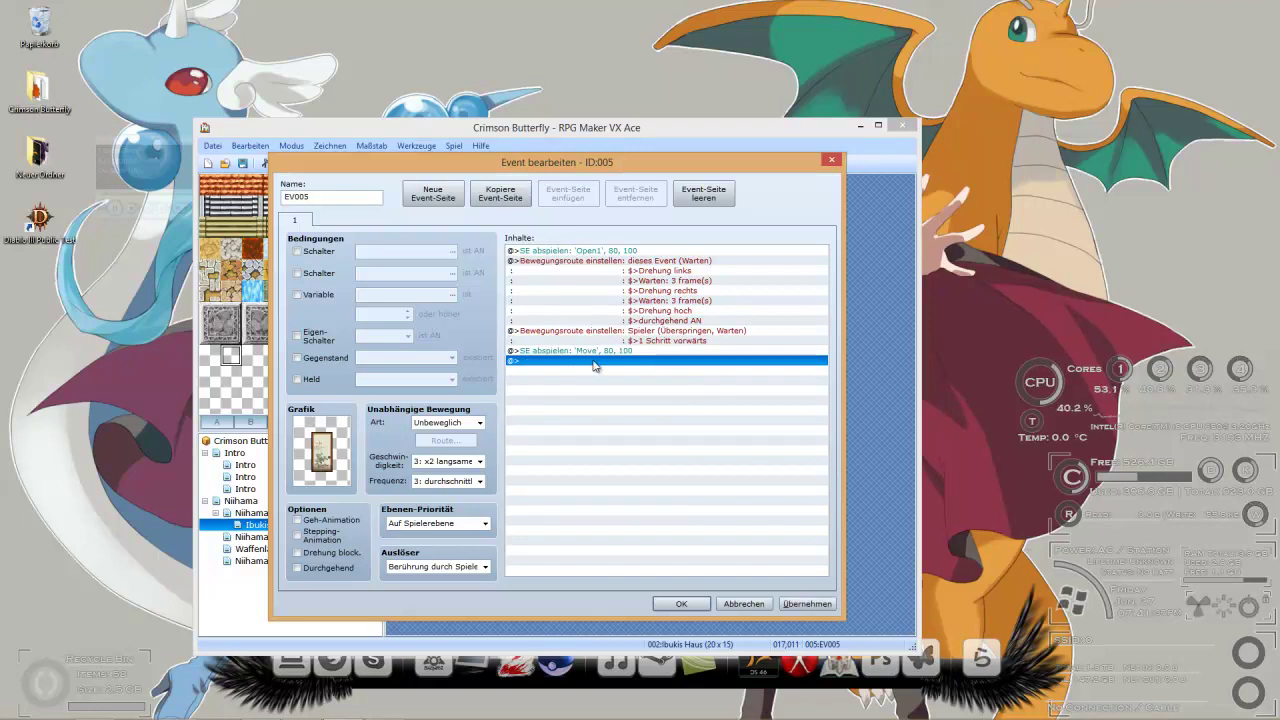
click(627, 251)
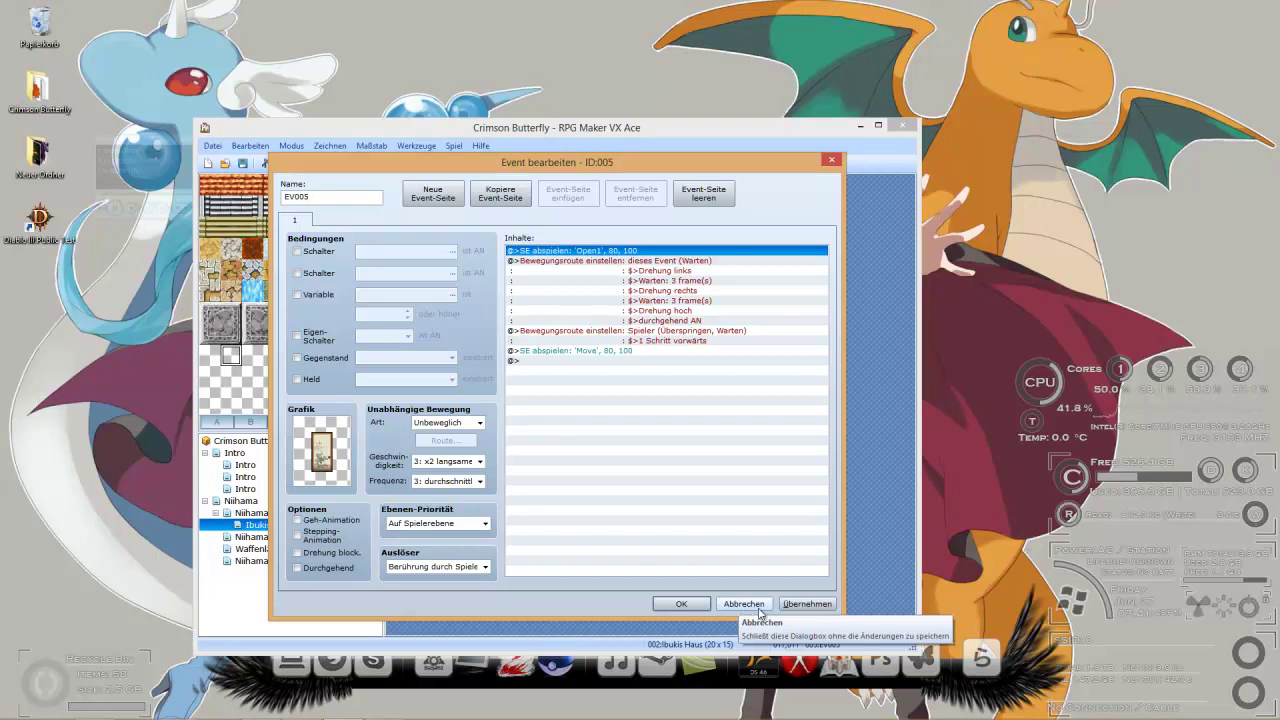
click(806, 604)
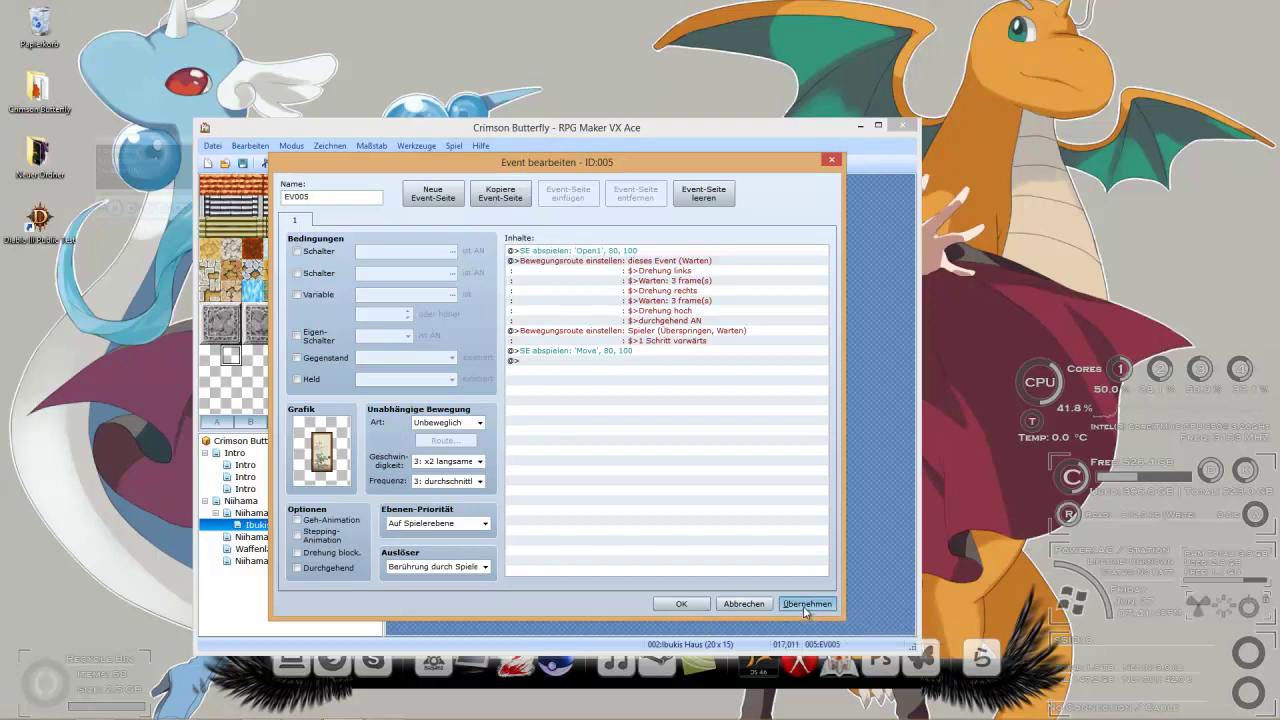
click(698, 608)
Step: Check that door events EV004 and EV006 end after the 'Move' sound with no teleport
double_click(614, 427)
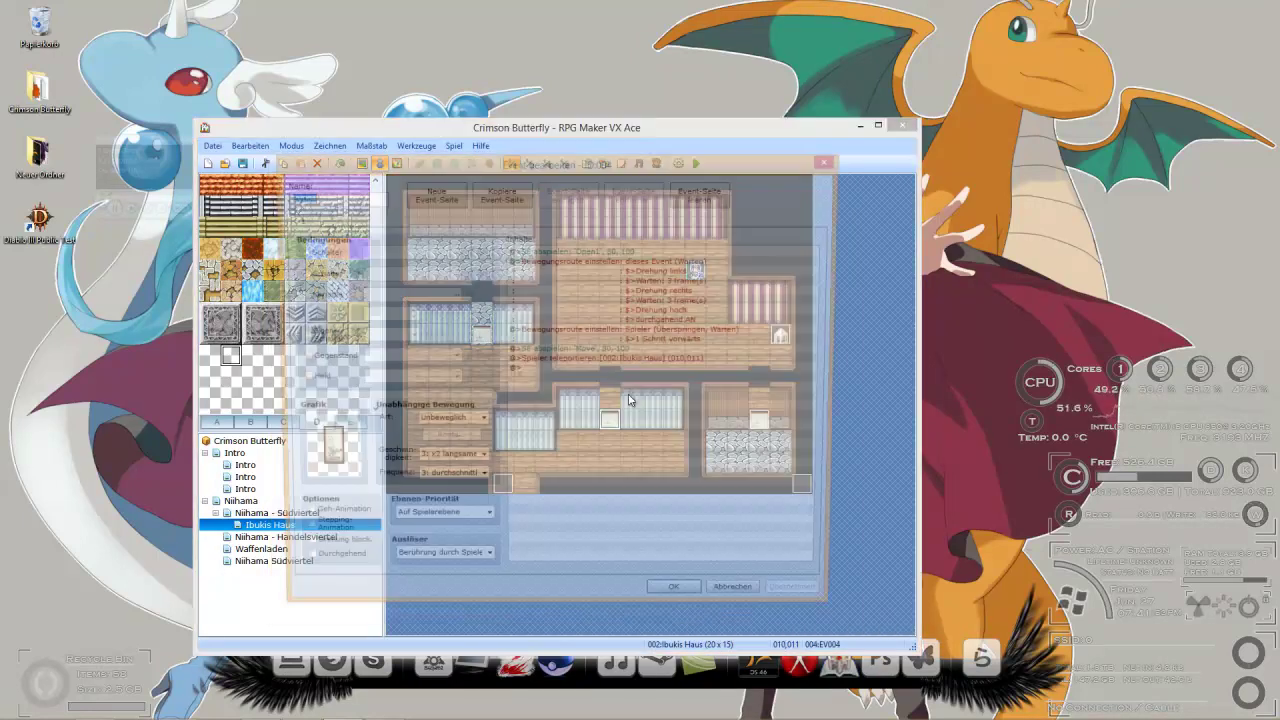
click(586, 362)
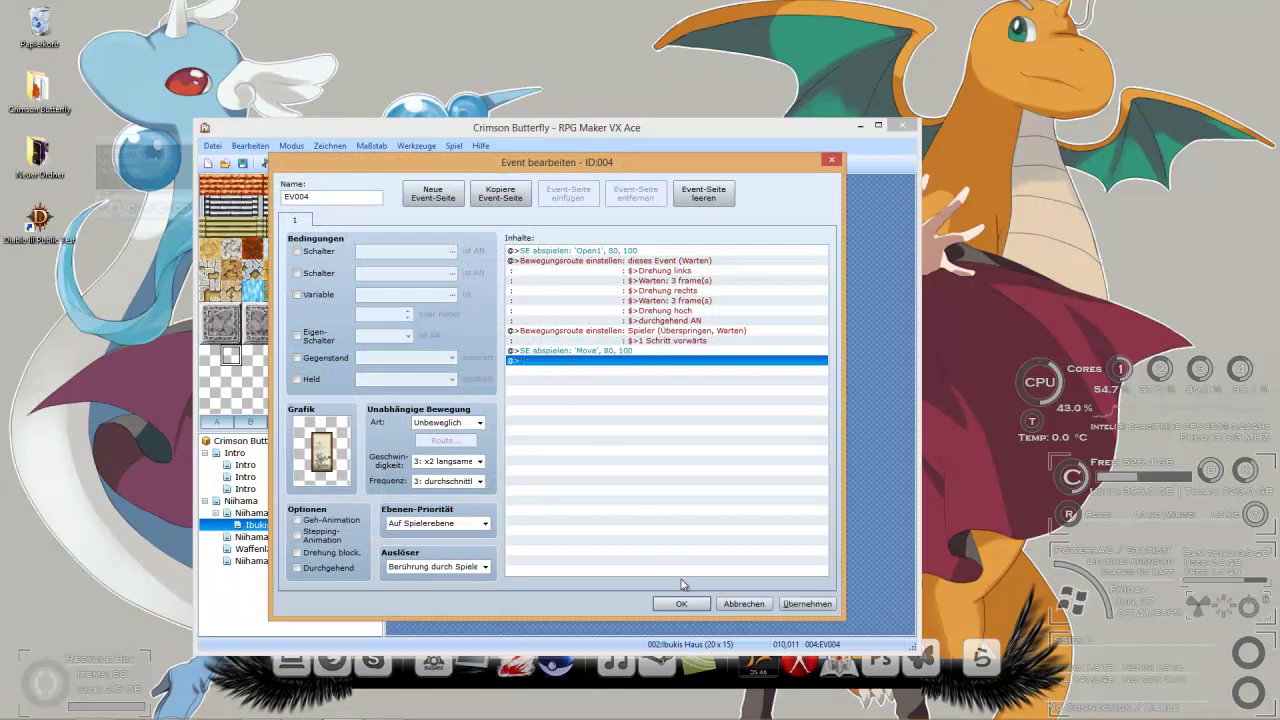
click(682, 603)
double_click(483, 337)
click(575, 360)
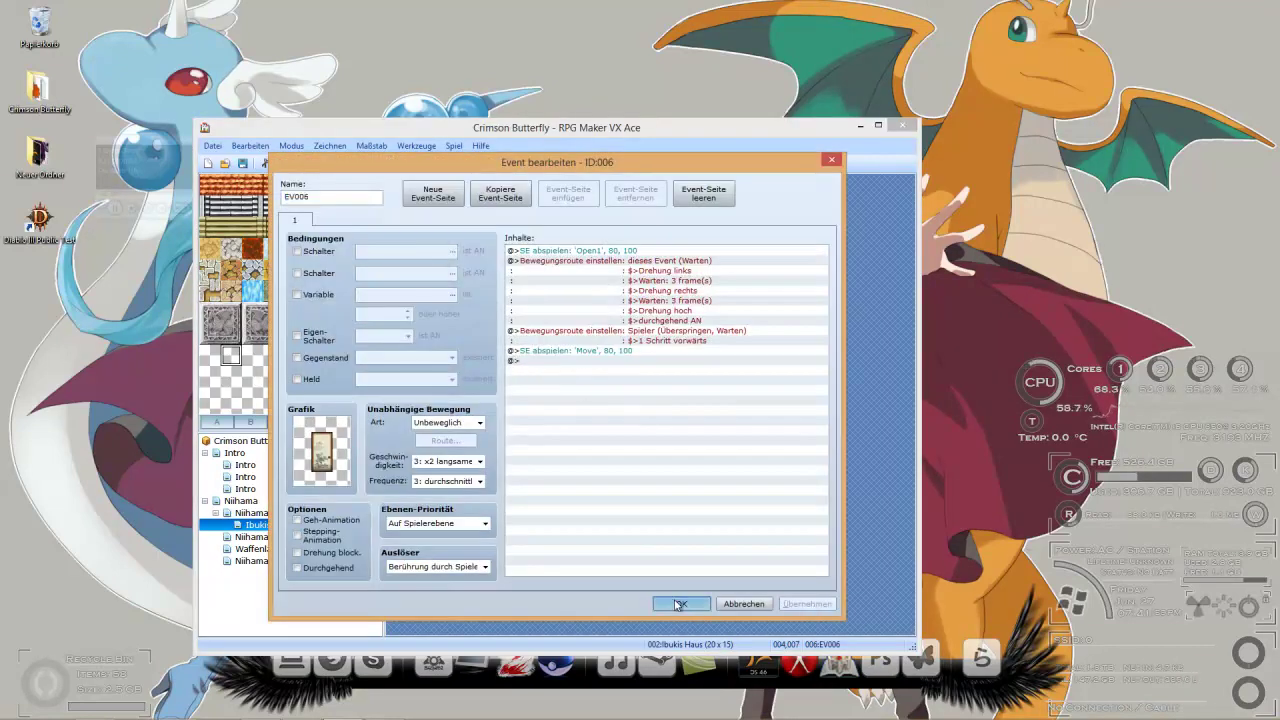
click(681, 603)
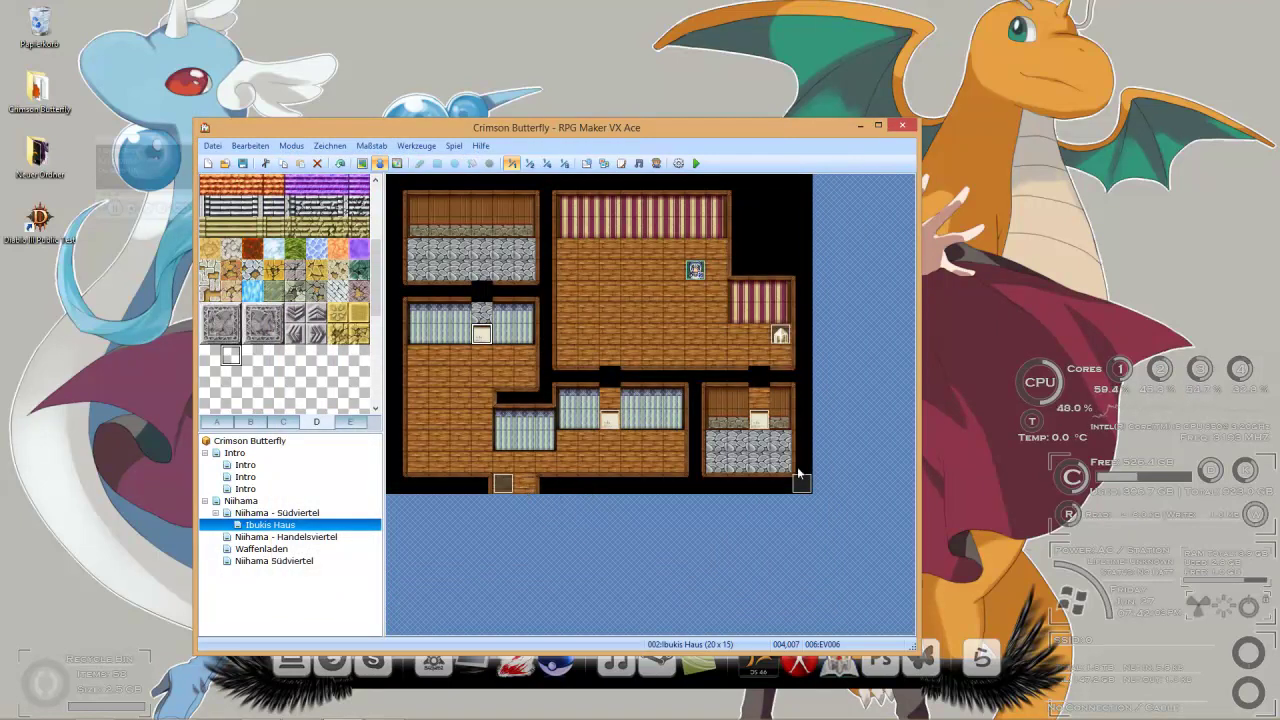
mouse_move(118, 175)
click(611, 377)
click(610, 419)
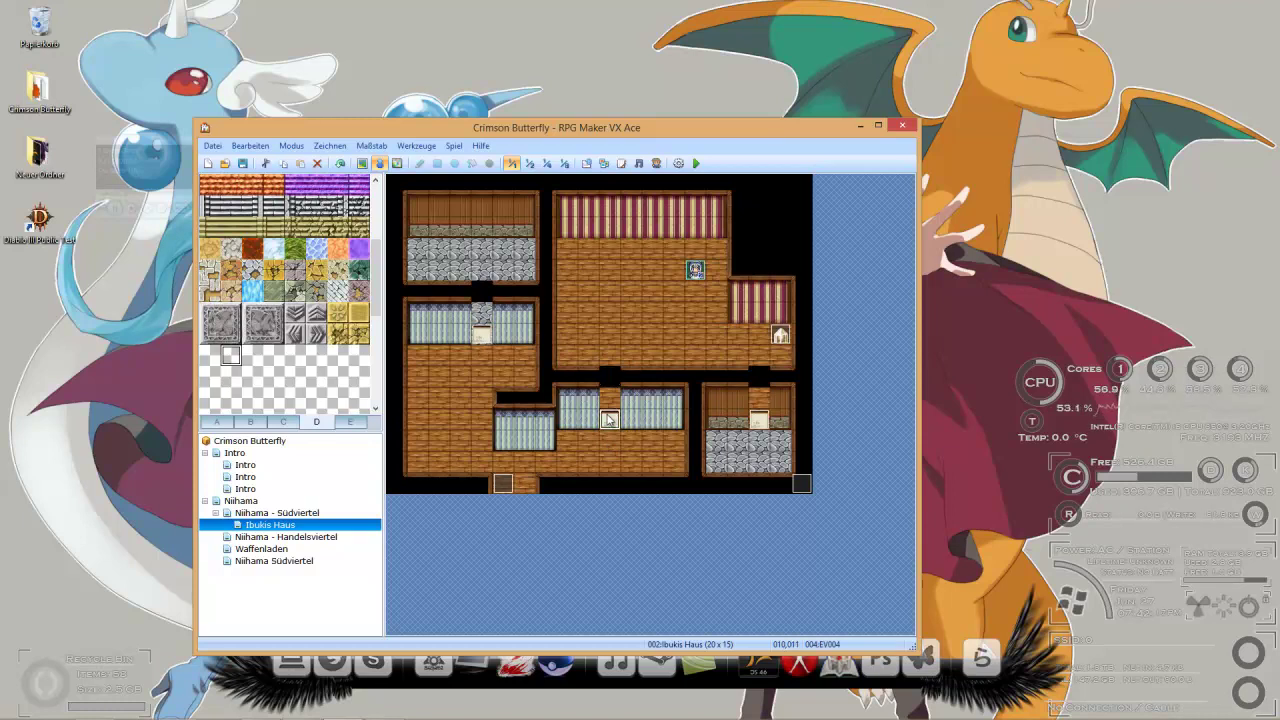
Step: Open door event EV005, cut all its commands, and paste them back unchanged
double_click(759, 423)
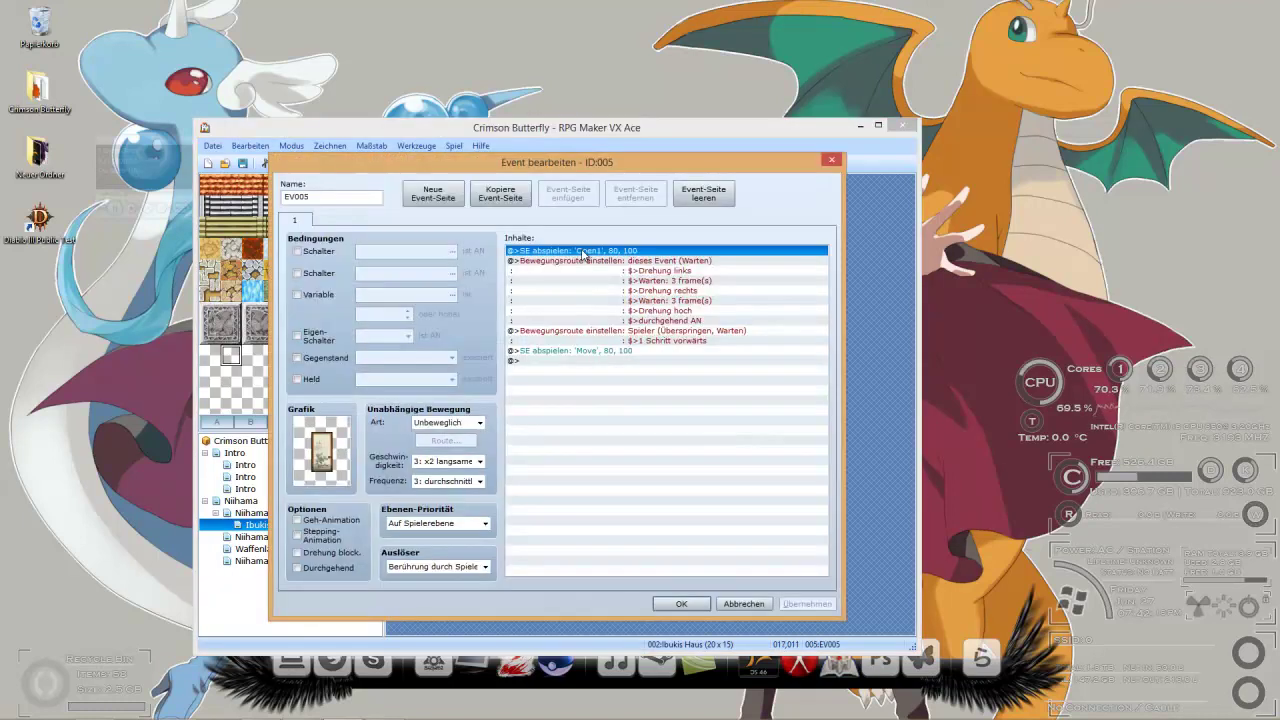
key(ctrl+a)
key(Delete)
double_click(581, 250)
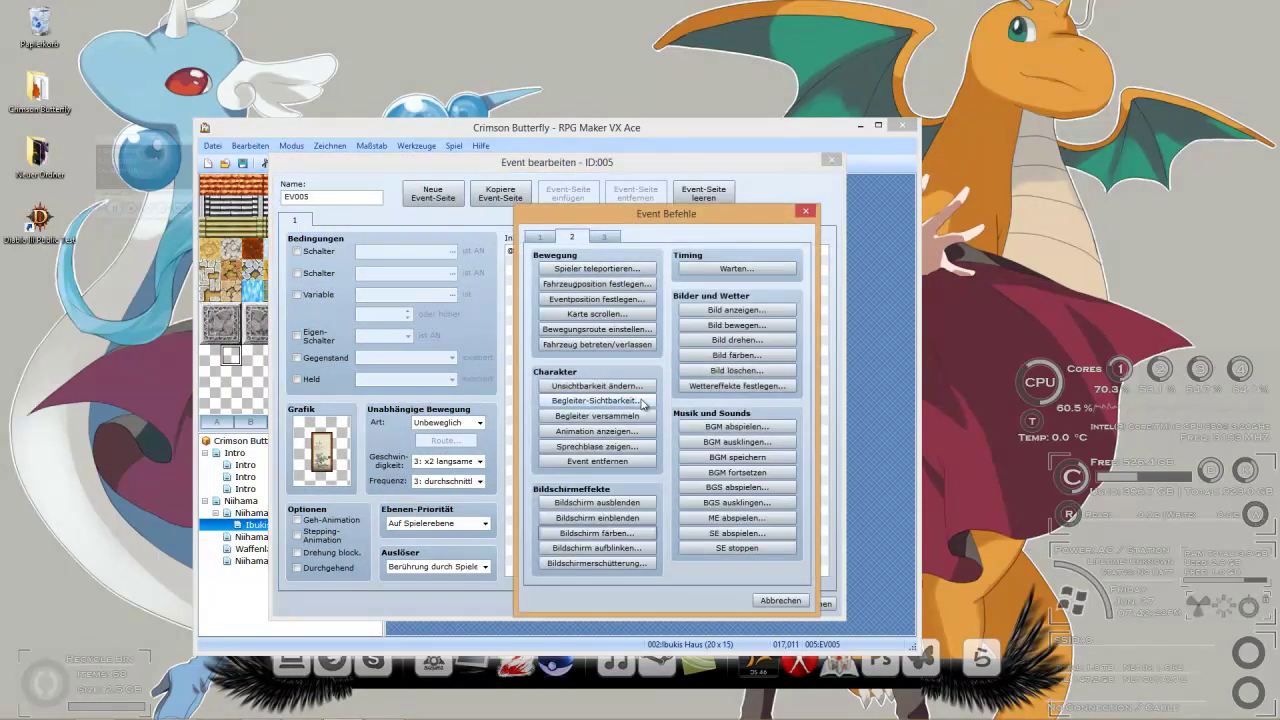
click(538, 236)
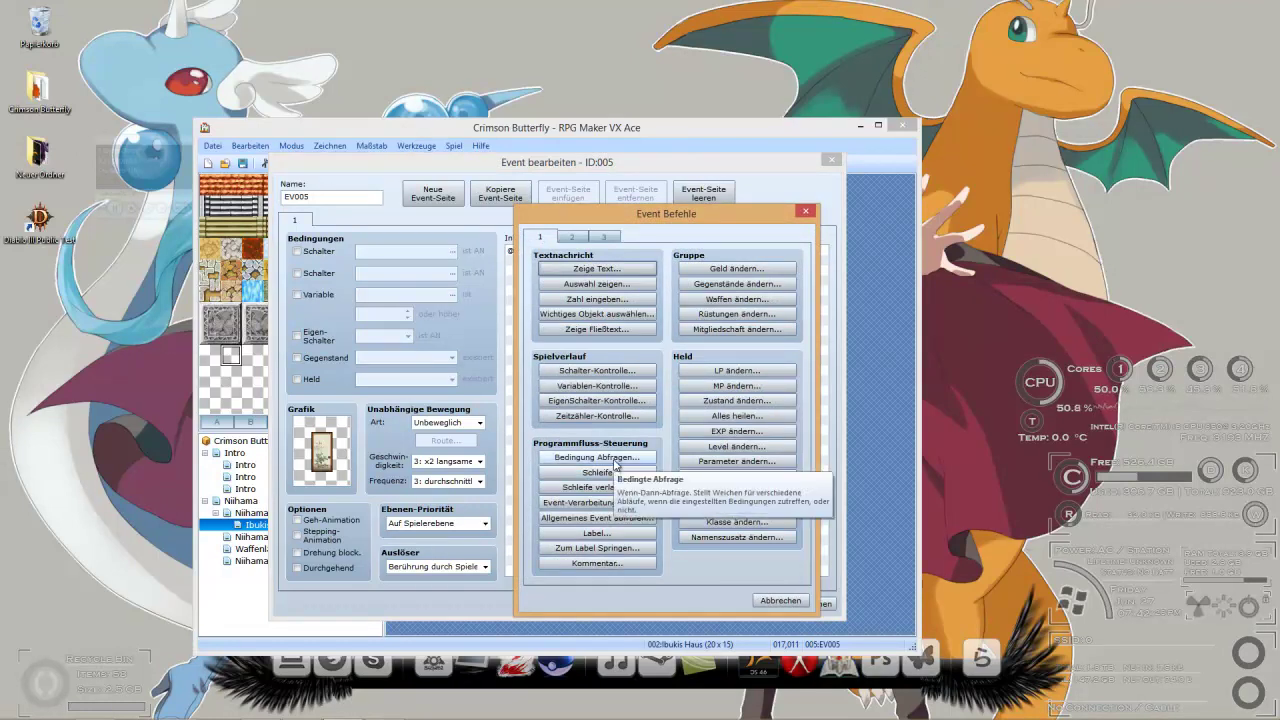
click(780, 600)
right_click(547, 257)
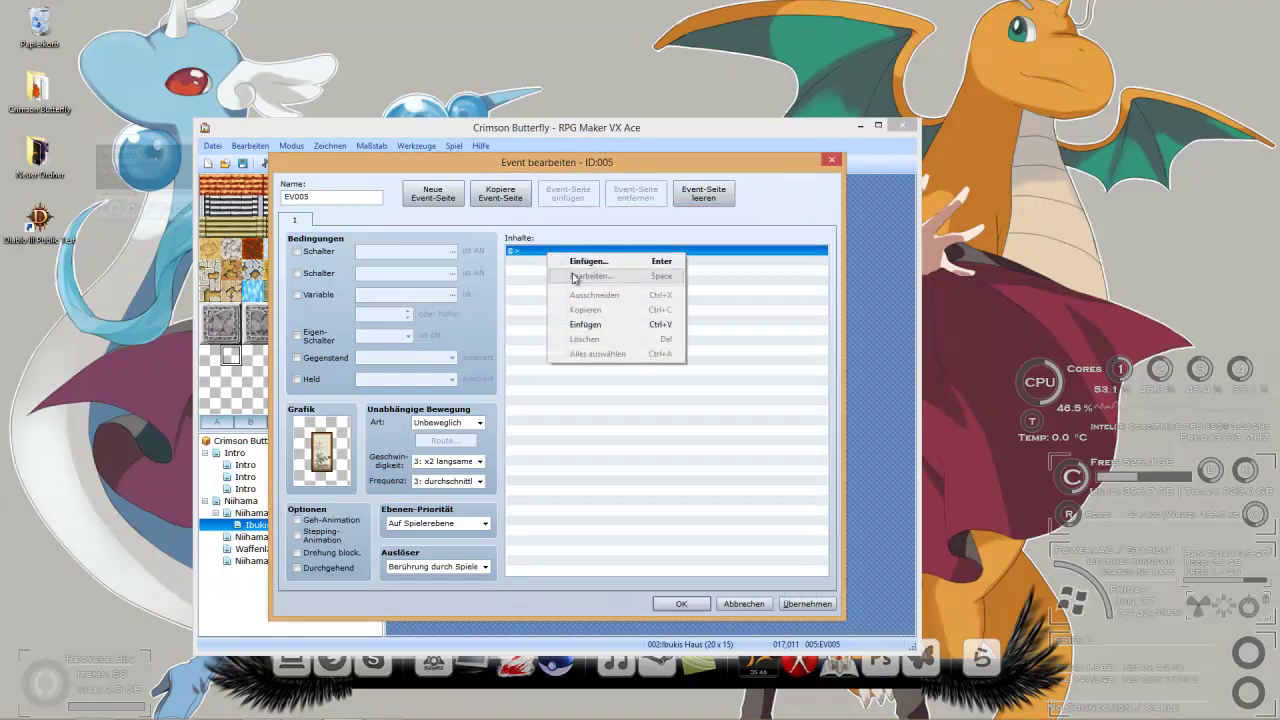
click(580, 324)
Step: Bring up the command picker on the empty line and show the movement commands page
double_click(564, 362)
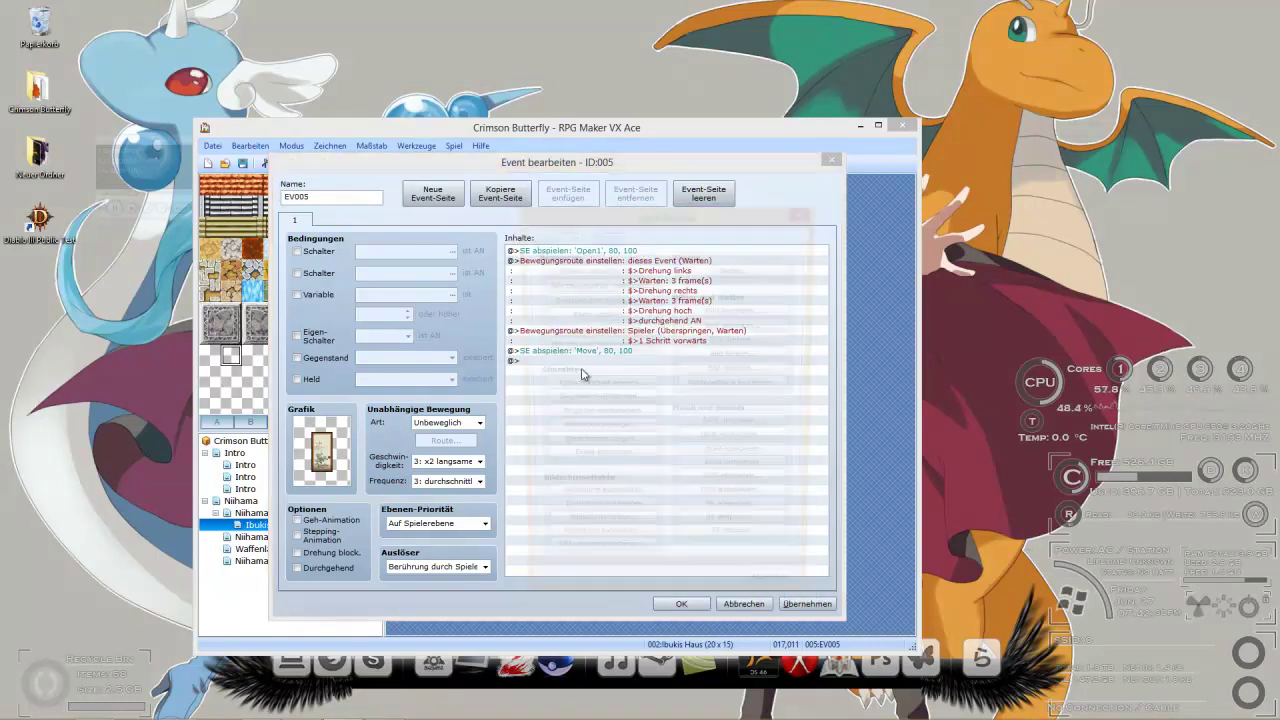
click(540, 238)
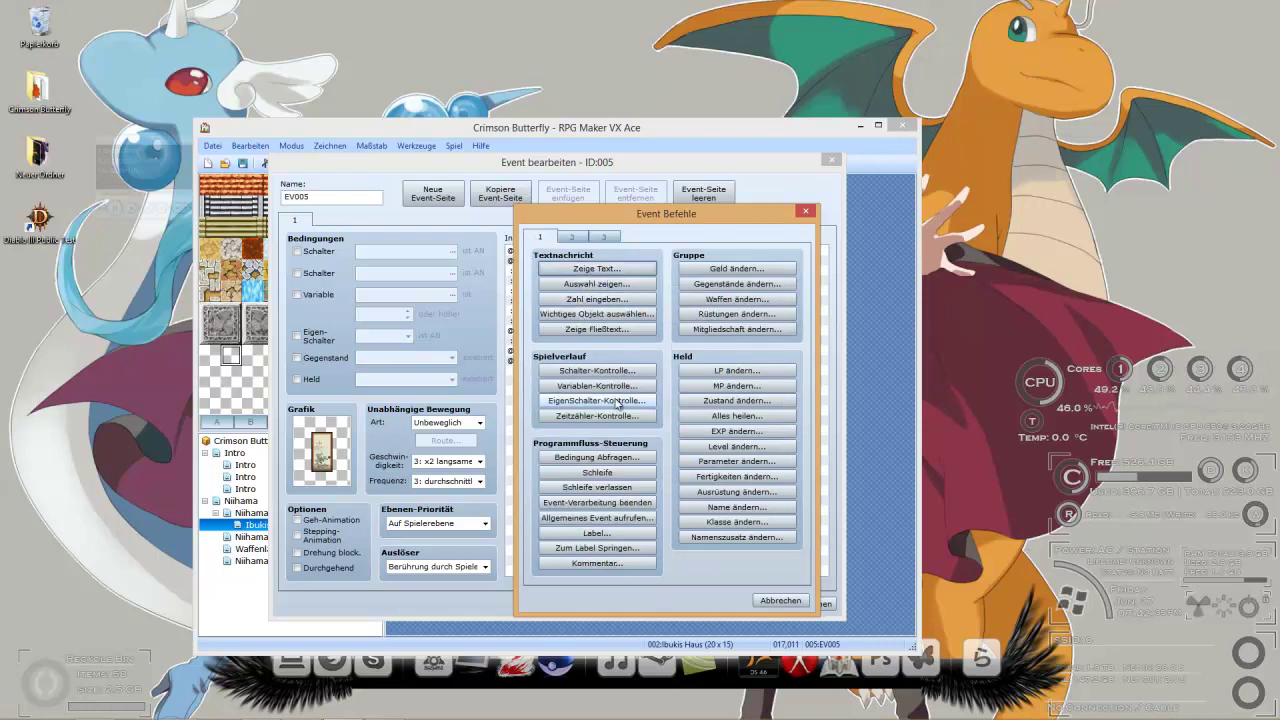
click(575, 238)
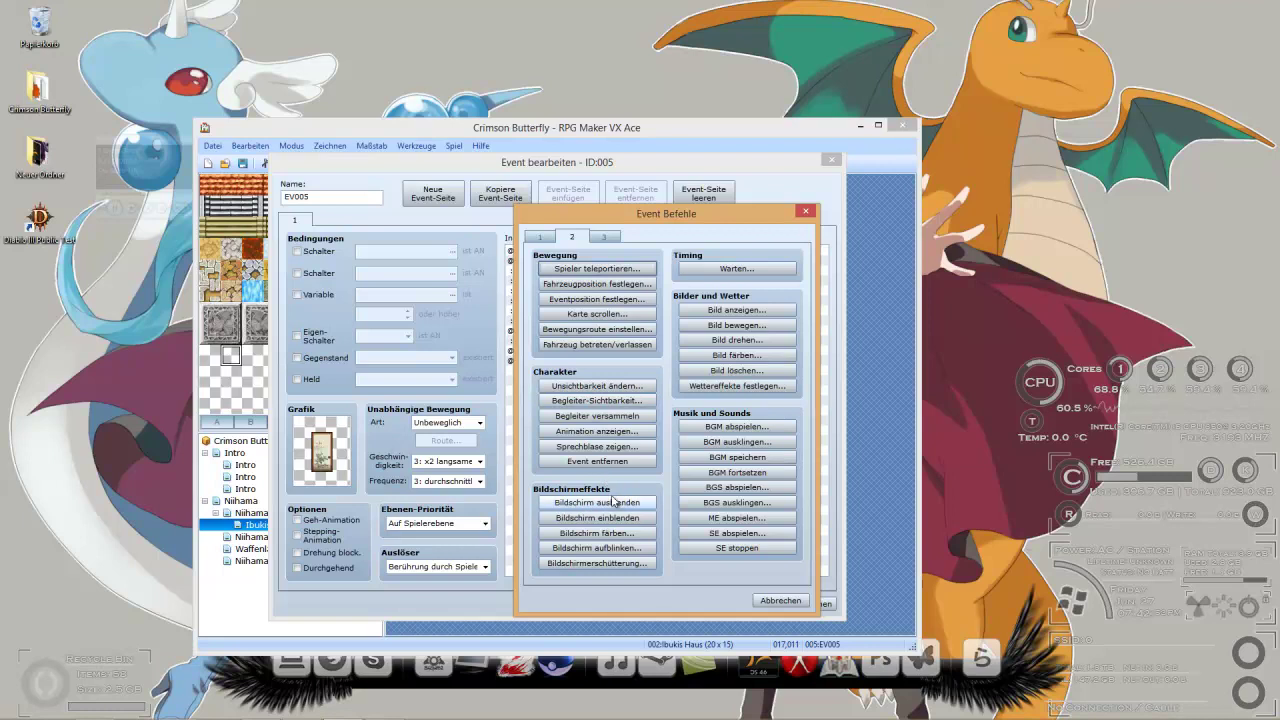
click(539, 239)
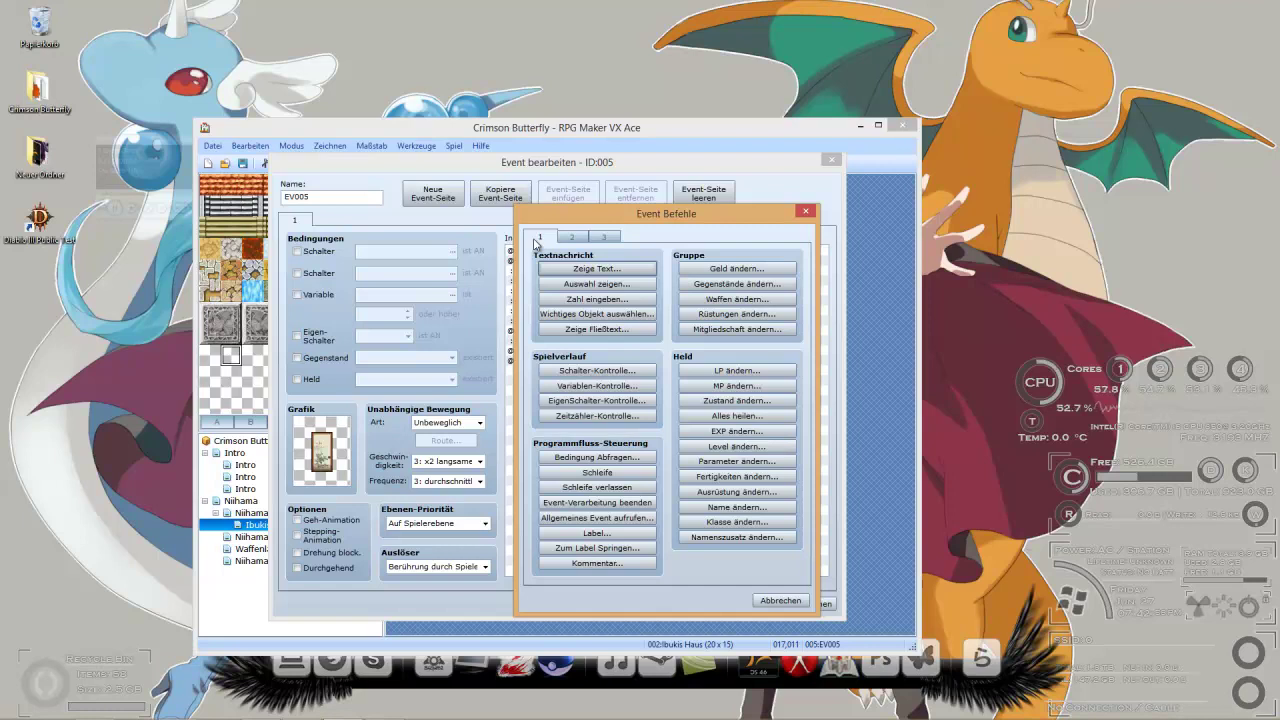
click(577, 238)
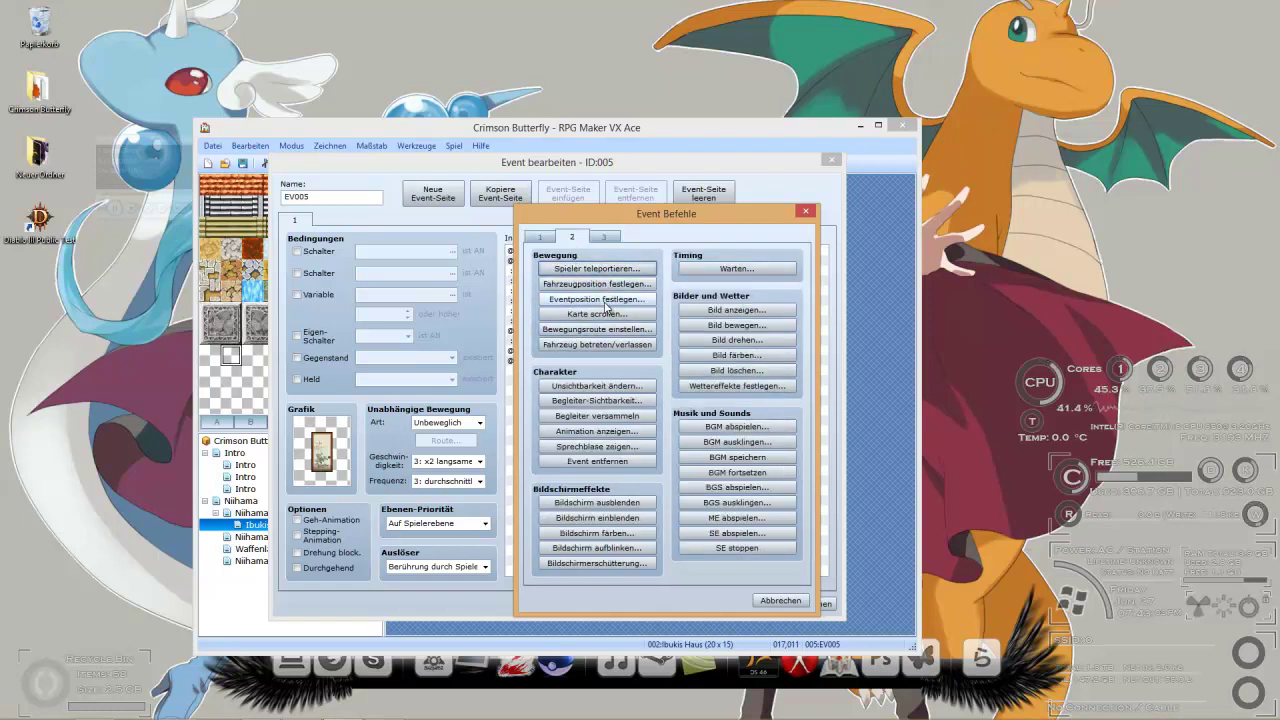
Step: Add a Bewegungsroute for the Spieler with three 'Schritt vorwärts' steps
click(614, 332)
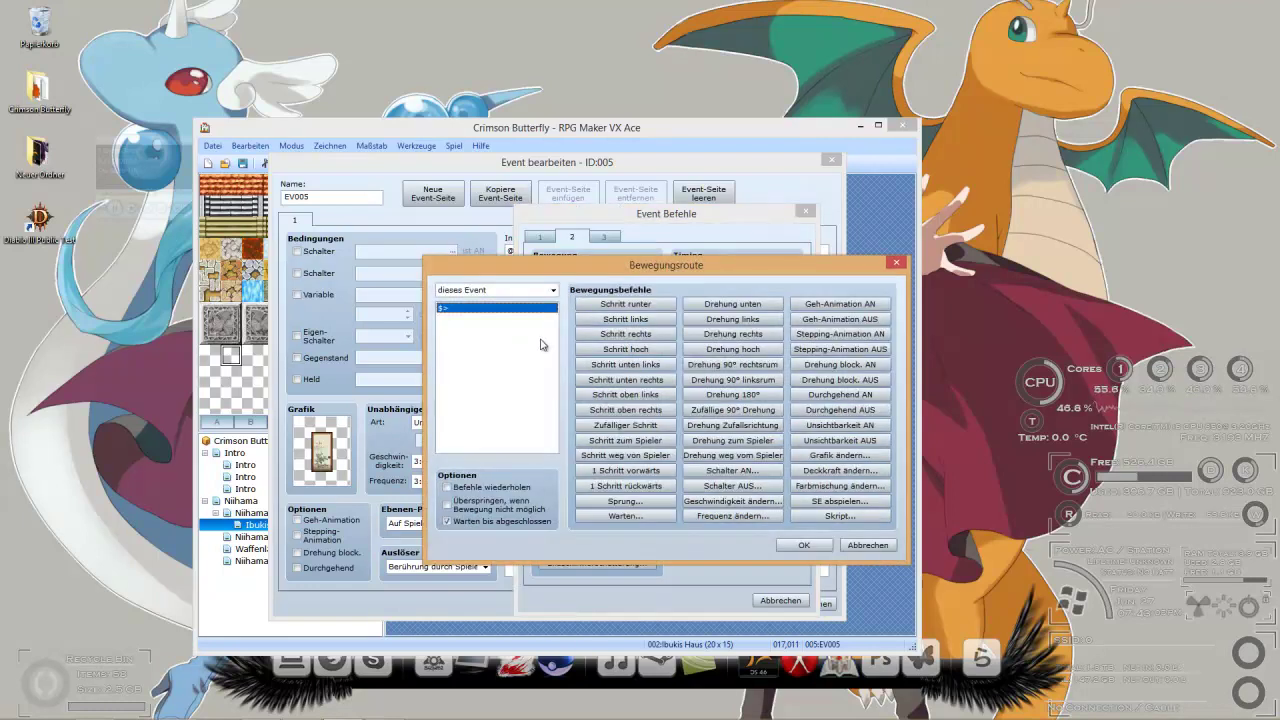
click(526, 290)
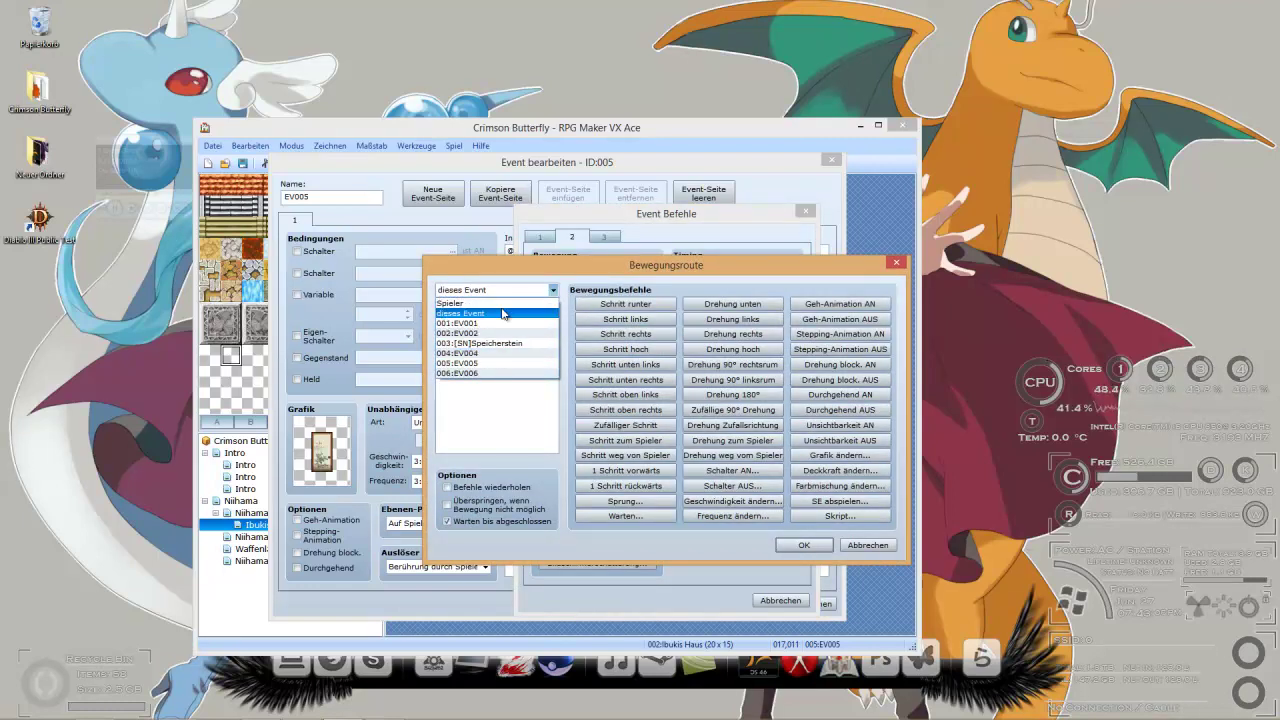
click(498, 302)
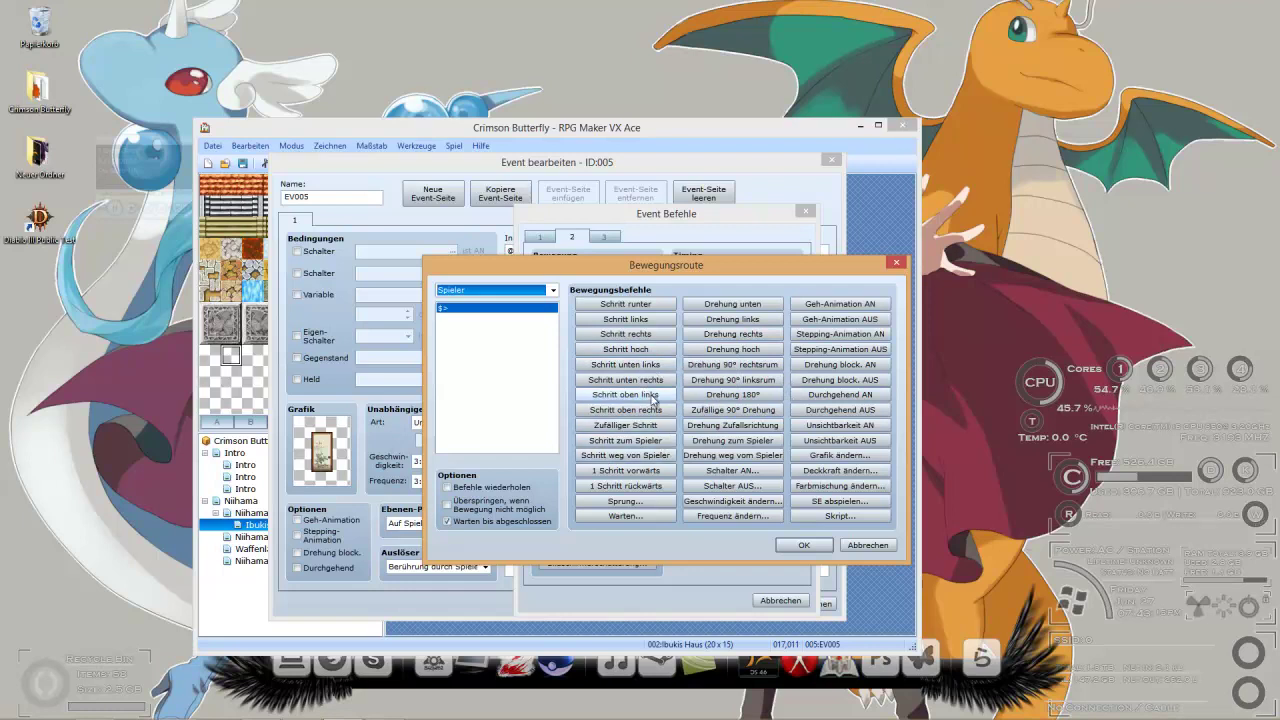
click(646, 471)
click(646, 471)
click(646, 471)
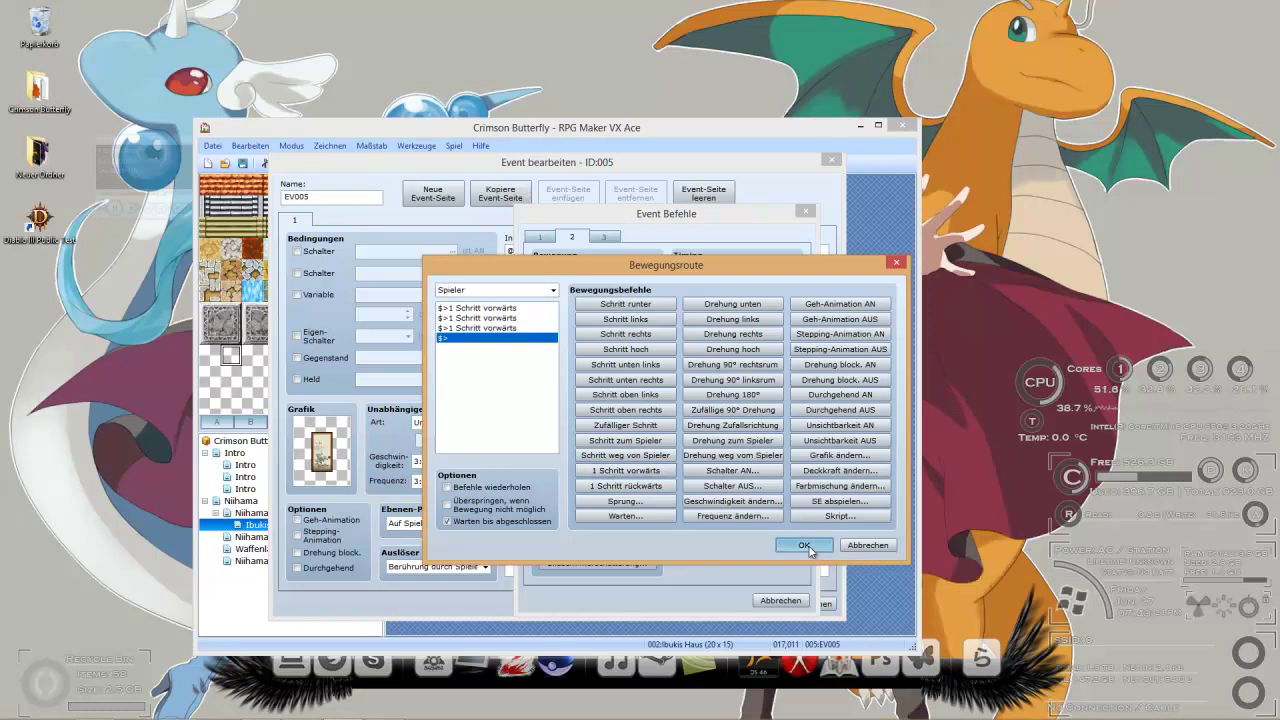
click(806, 546)
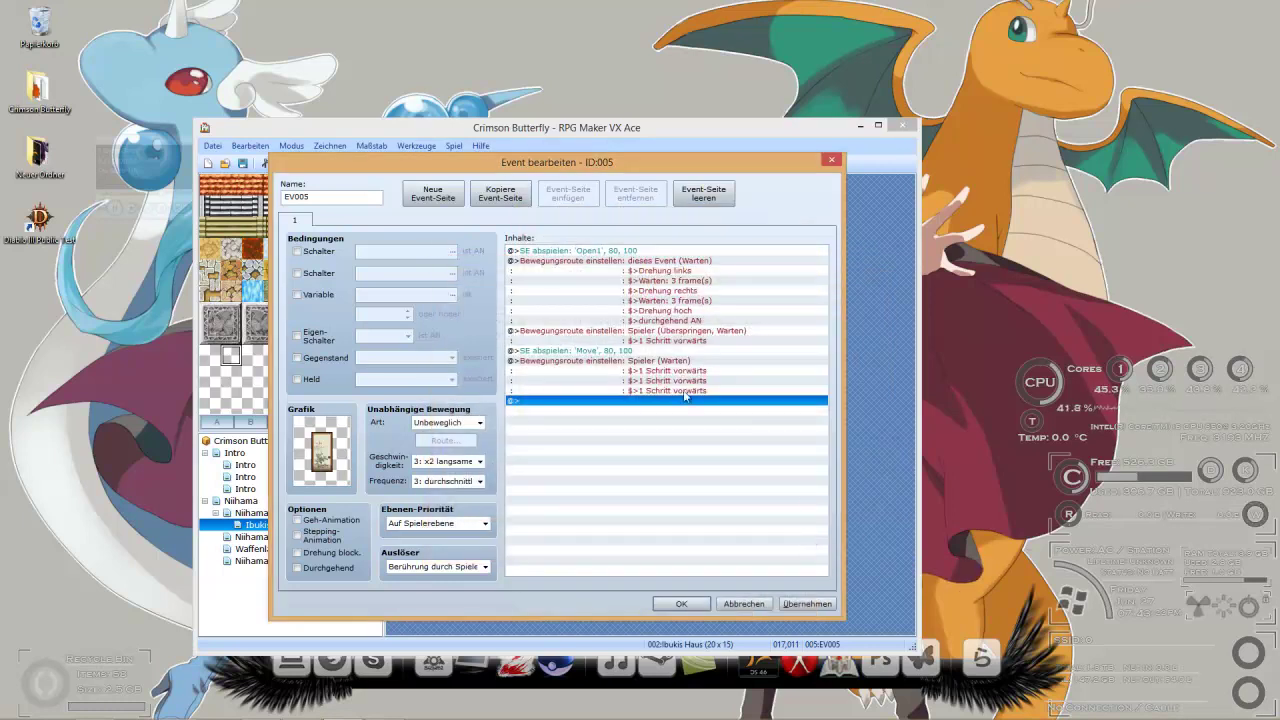
Step: Select the new route block, then apply and close EV005's editor
click(670, 354)
shift+click(670, 362)
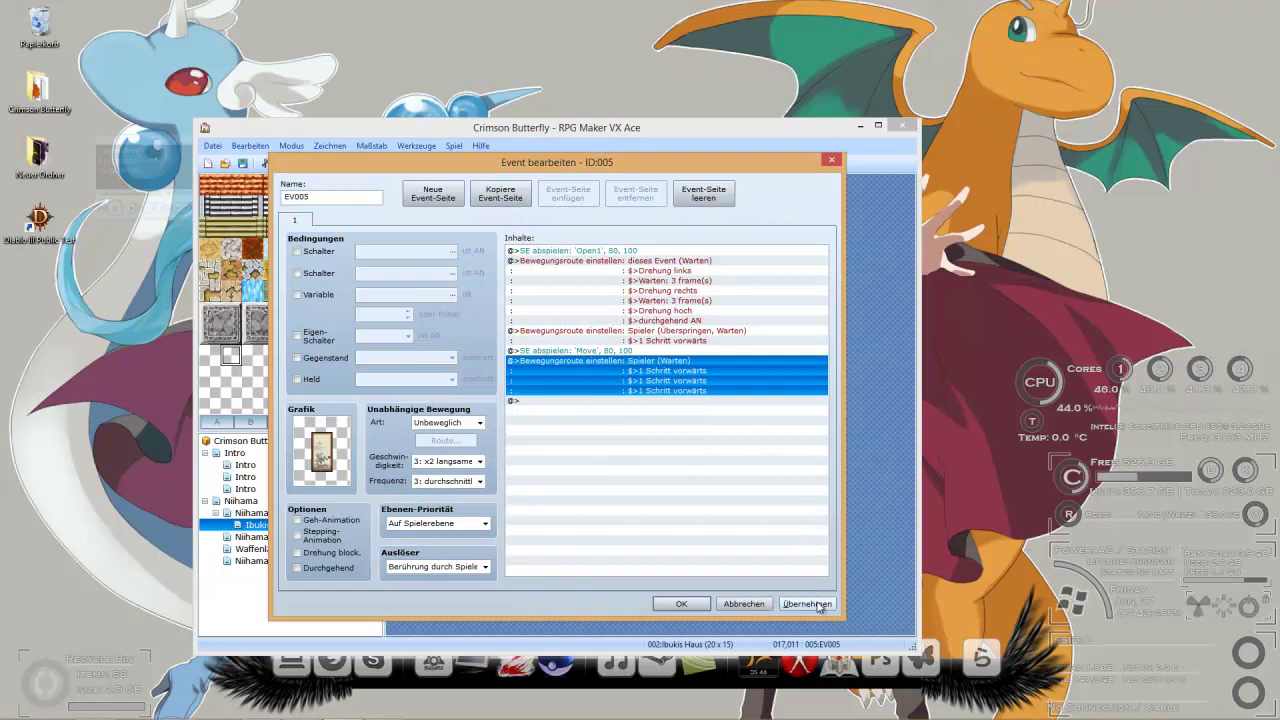
click(806, 603)
click(683, 608)
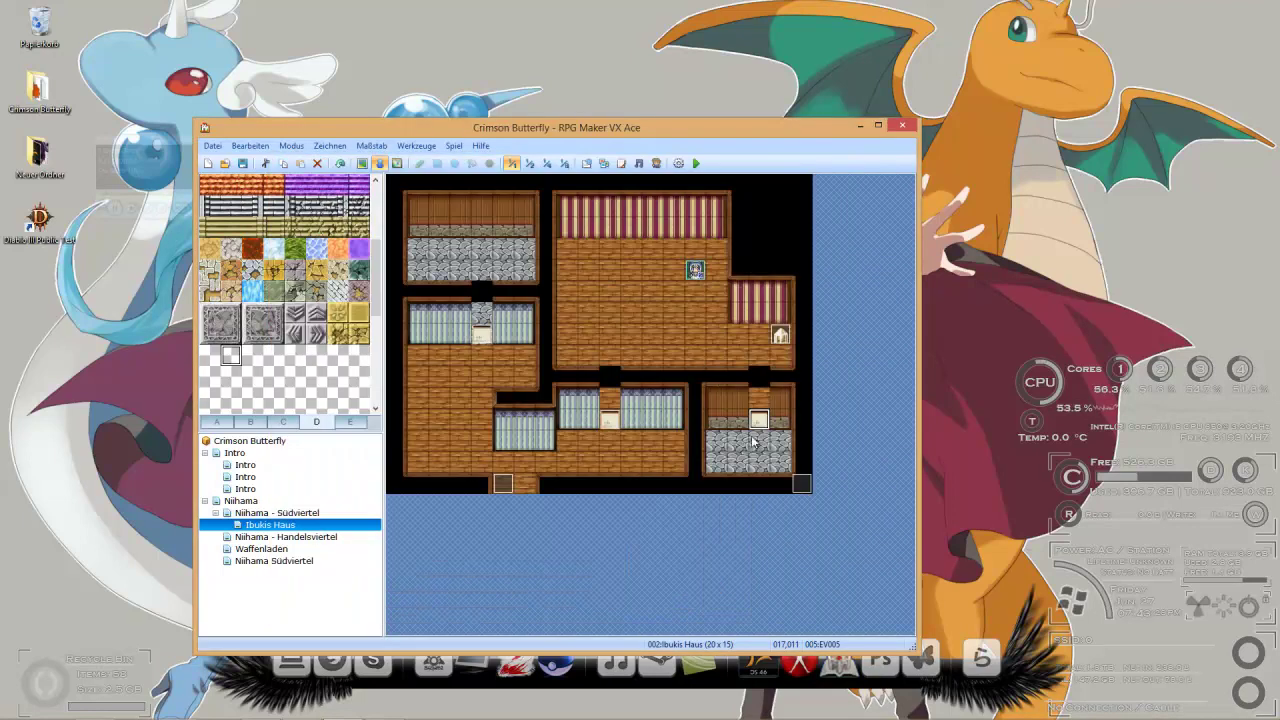
right_click(760, 425)
click(796, 471)
click(612, 419)
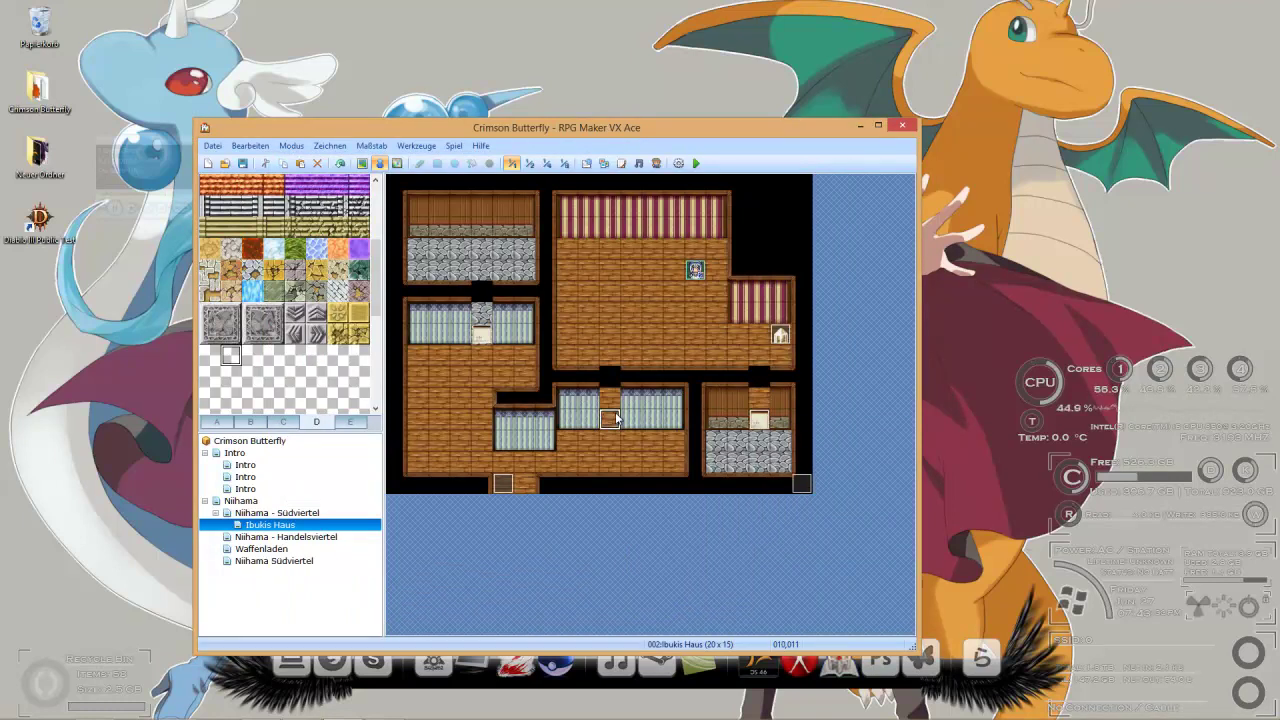
click(482, 336)
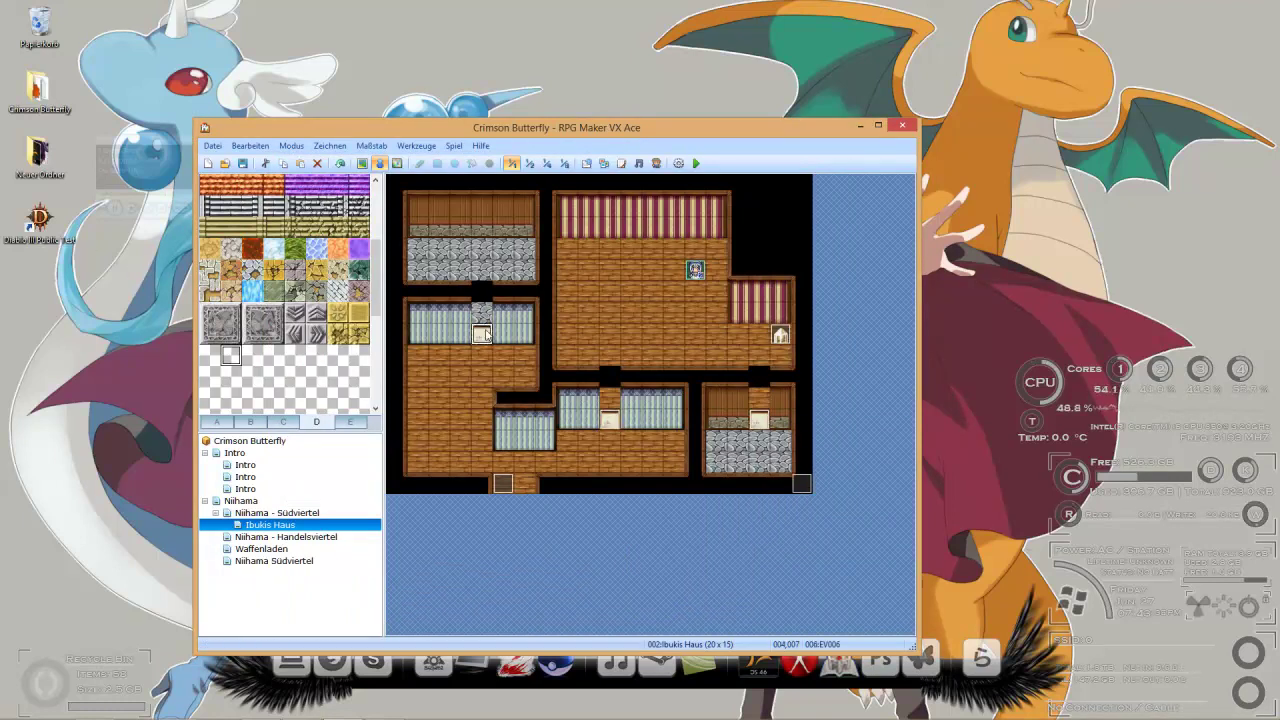
key(Delete)
key(ctrl+z)
click(609, 377)
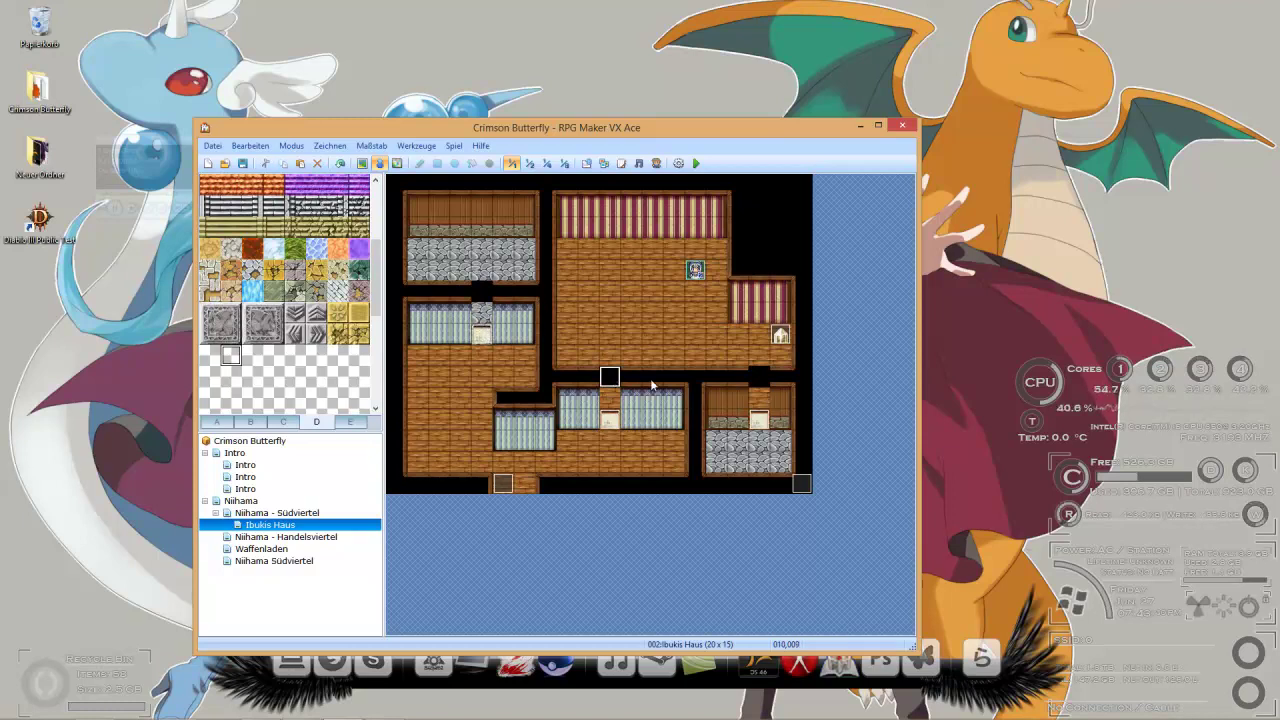
right_click(756, 384)
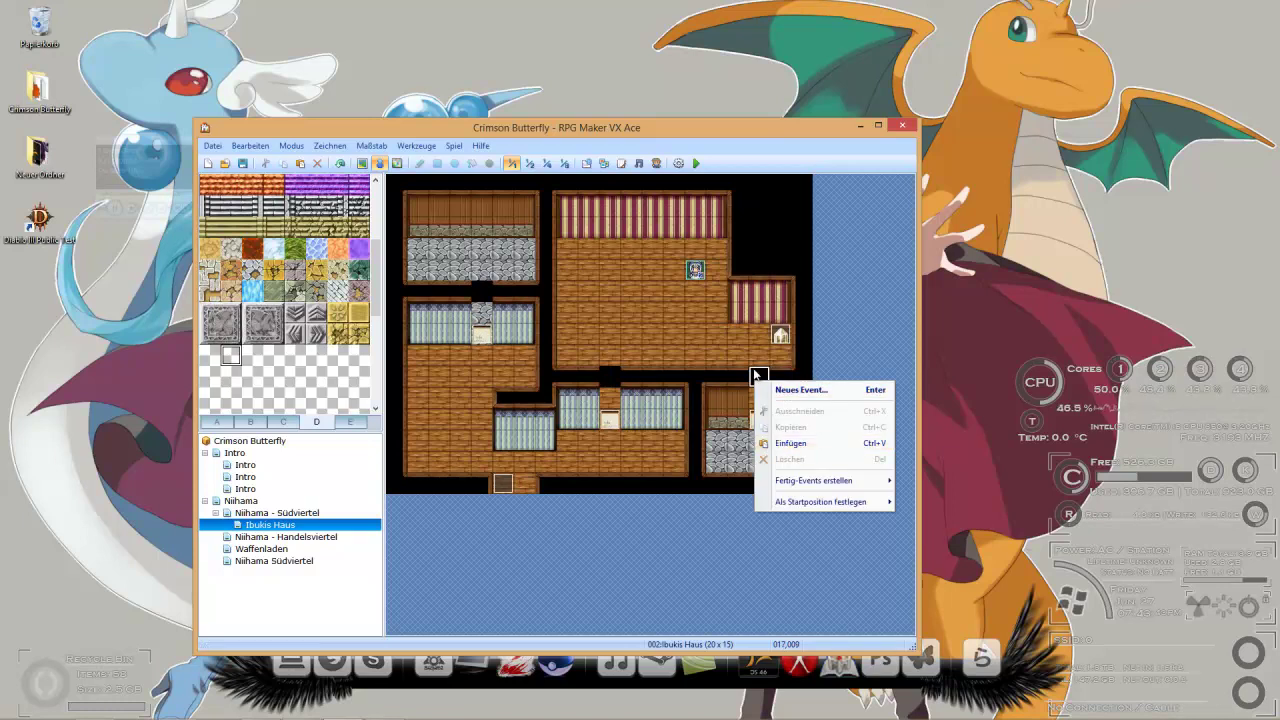
click(765, 389)
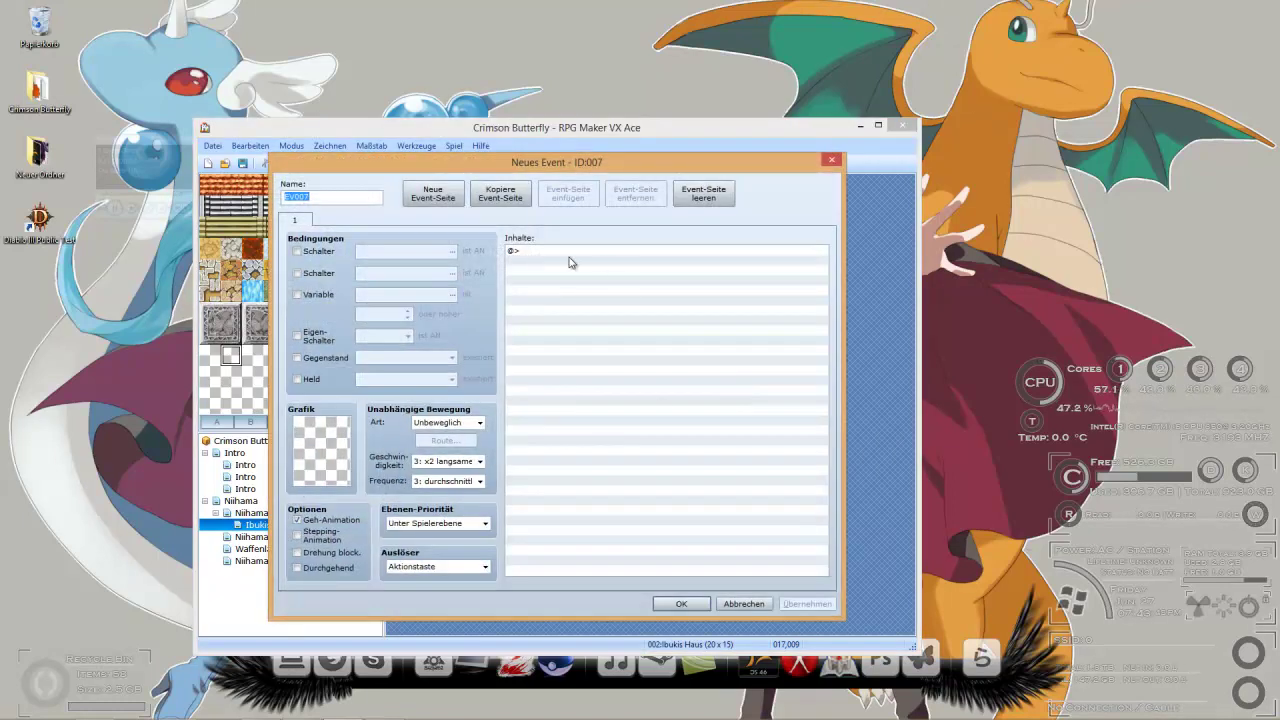
right_click(556, 252)
click(539, 444)
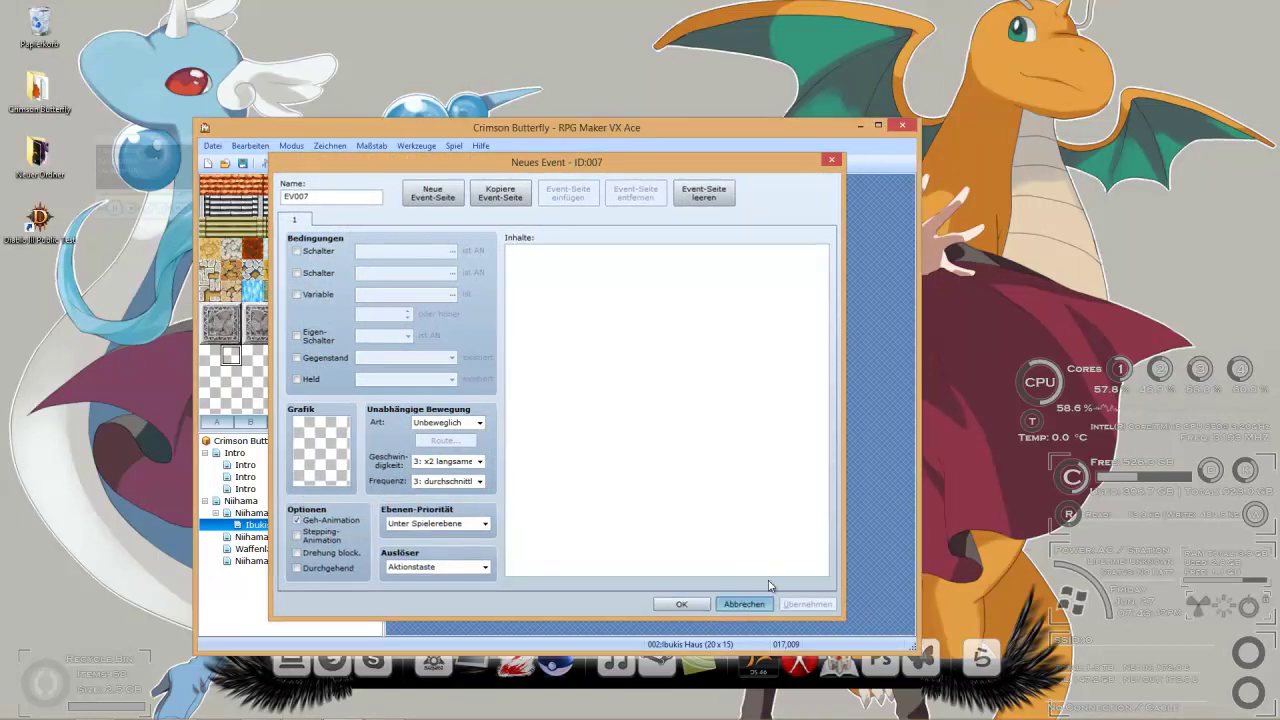
click(743, 603)
right_click(762, 381)
click(798, 443)
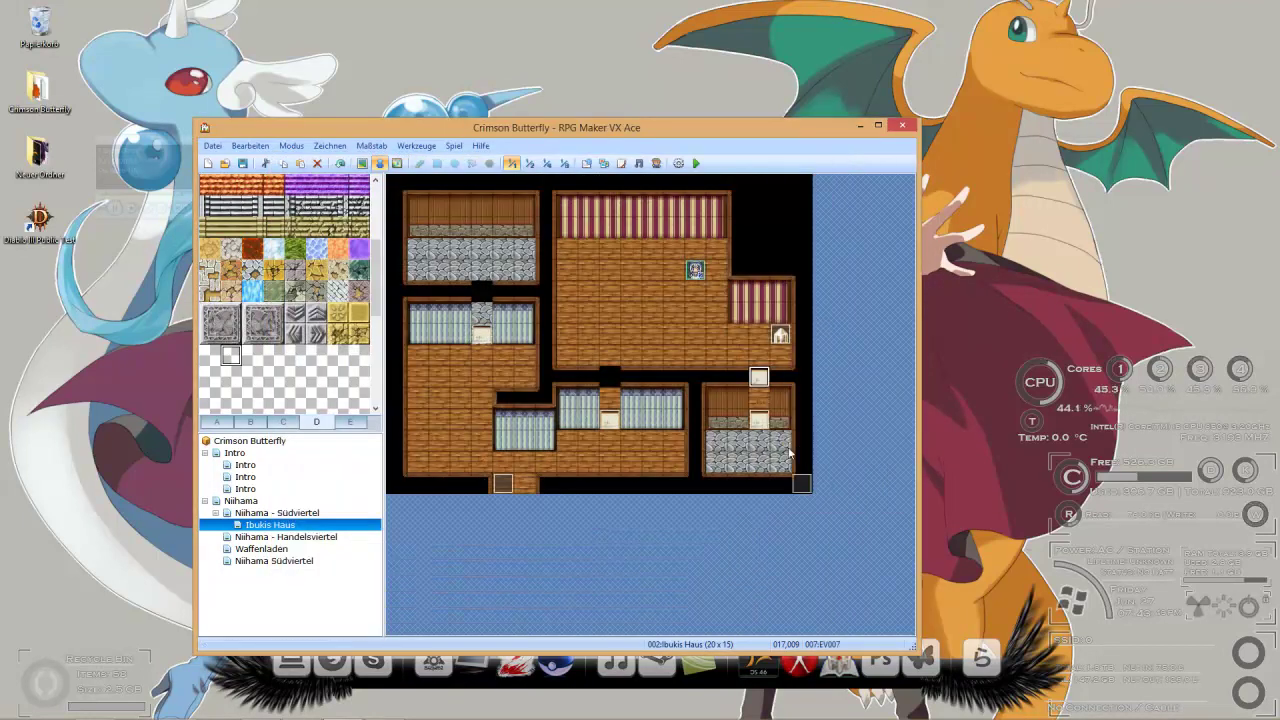
double_click(760, 380)
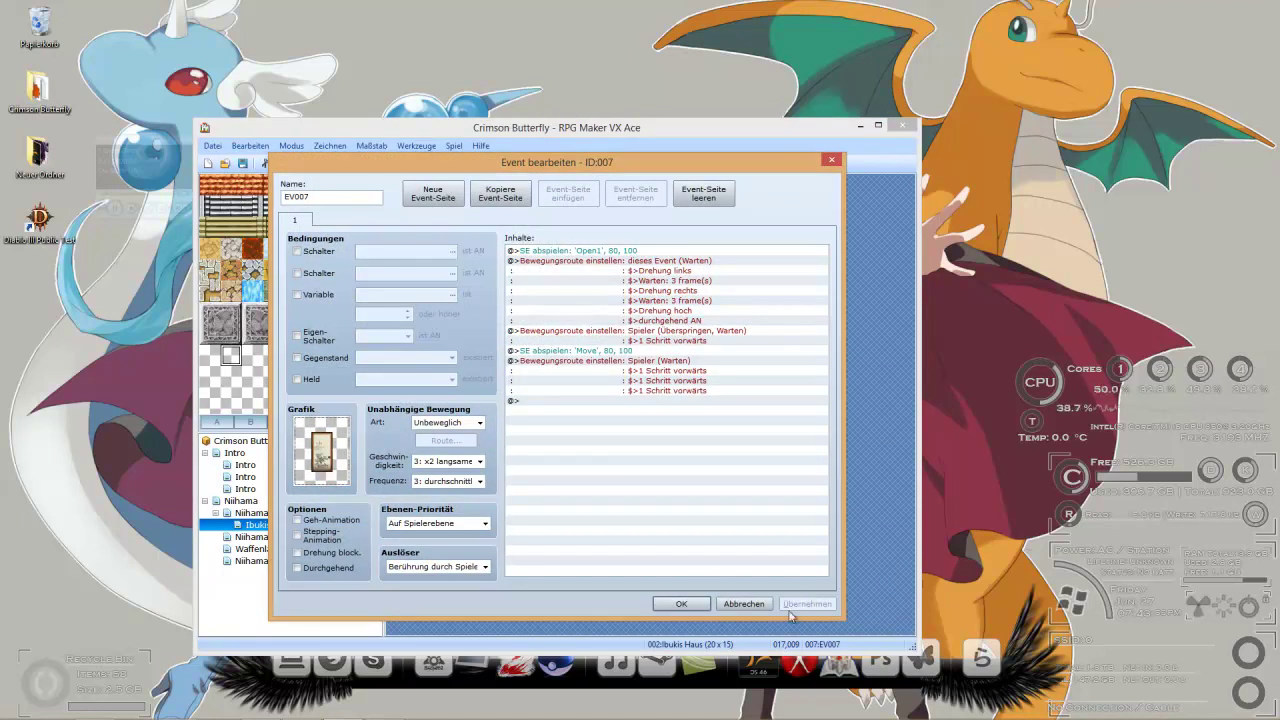
click(744, 604)
right_click(763, 381)
click(790, 468)
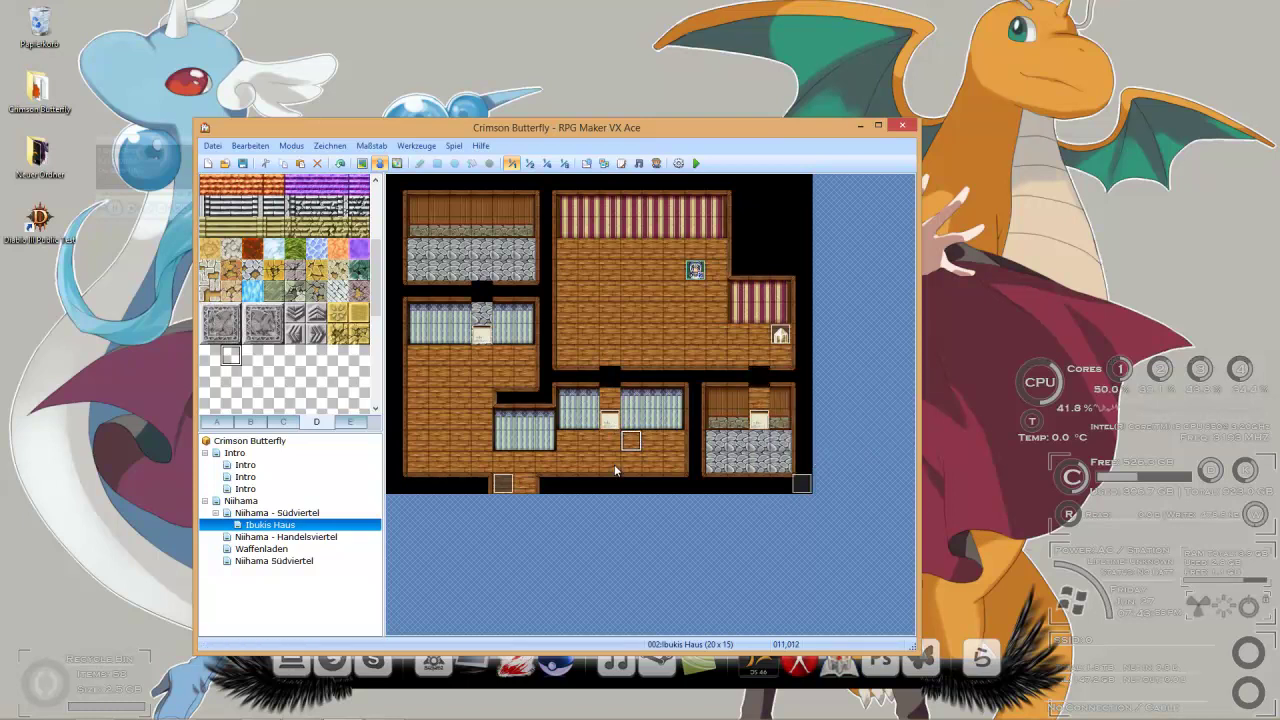
Step: Edit door event EV004's player move route to two forward steps and close it
double_click(630, 440)
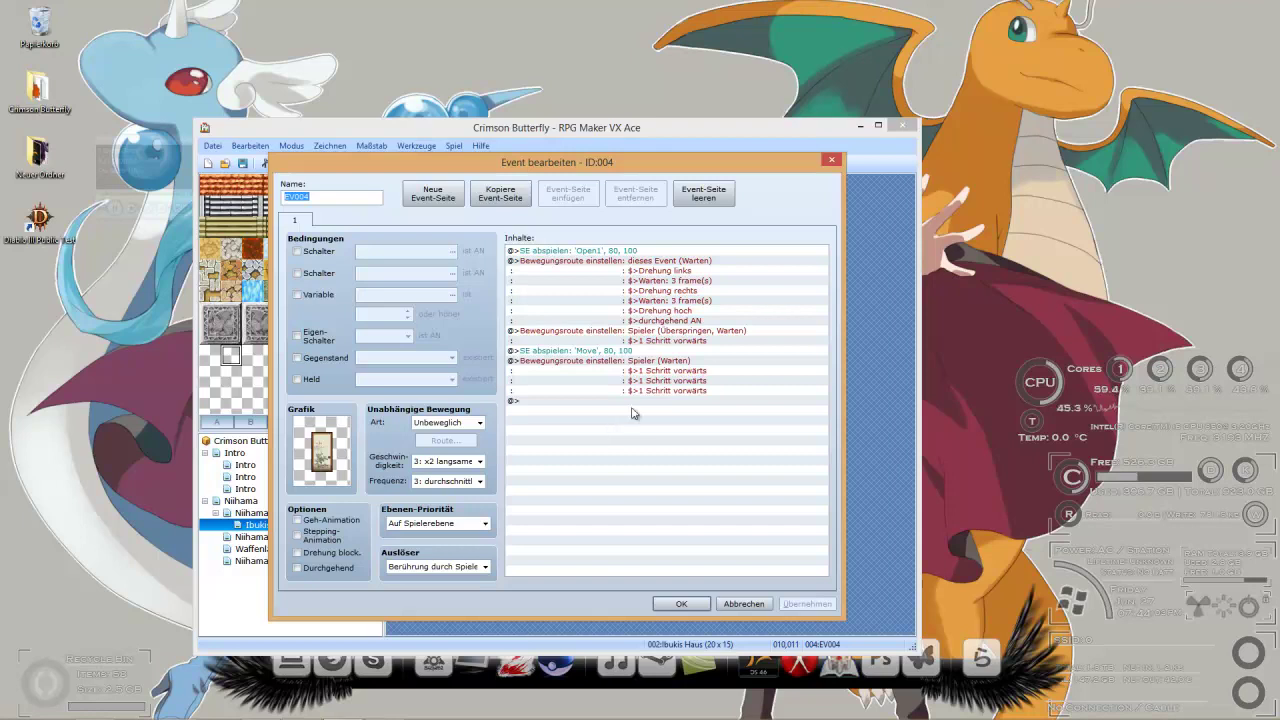
click(666, 368)
right_click(666, 366)
click(708, 388)
click(512, 329)
click(803, 545)
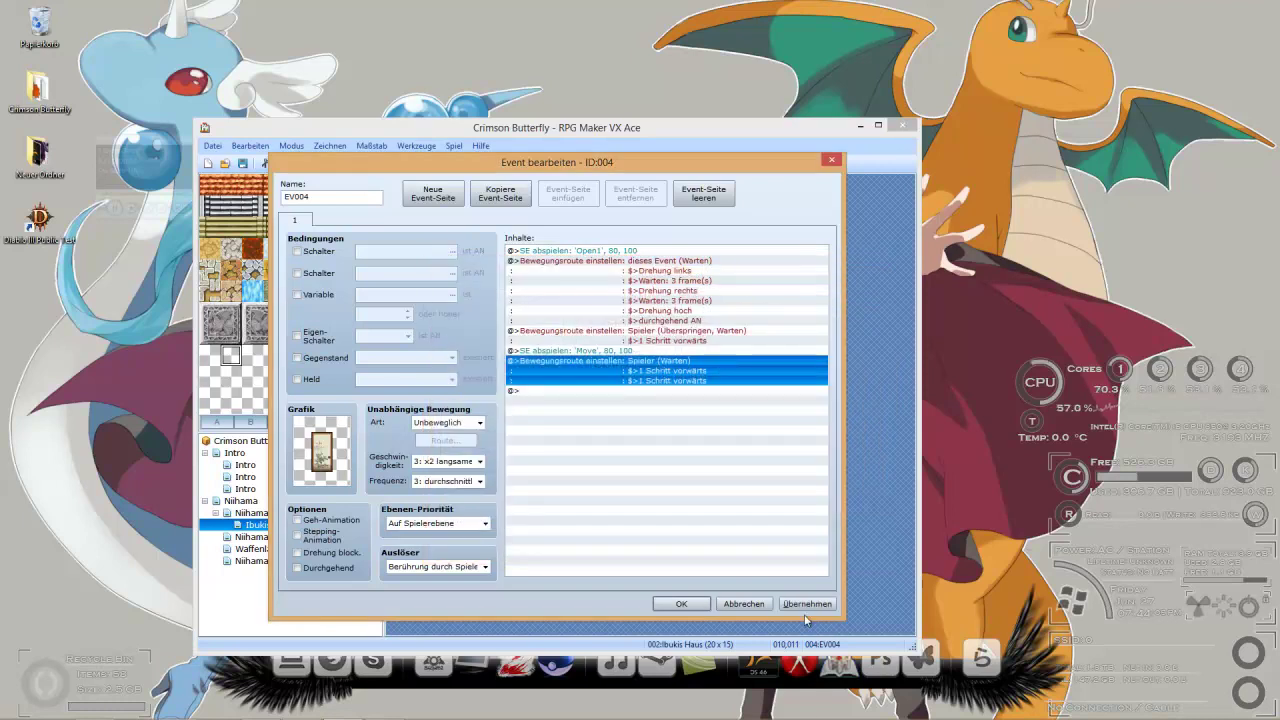
click(681, 603)
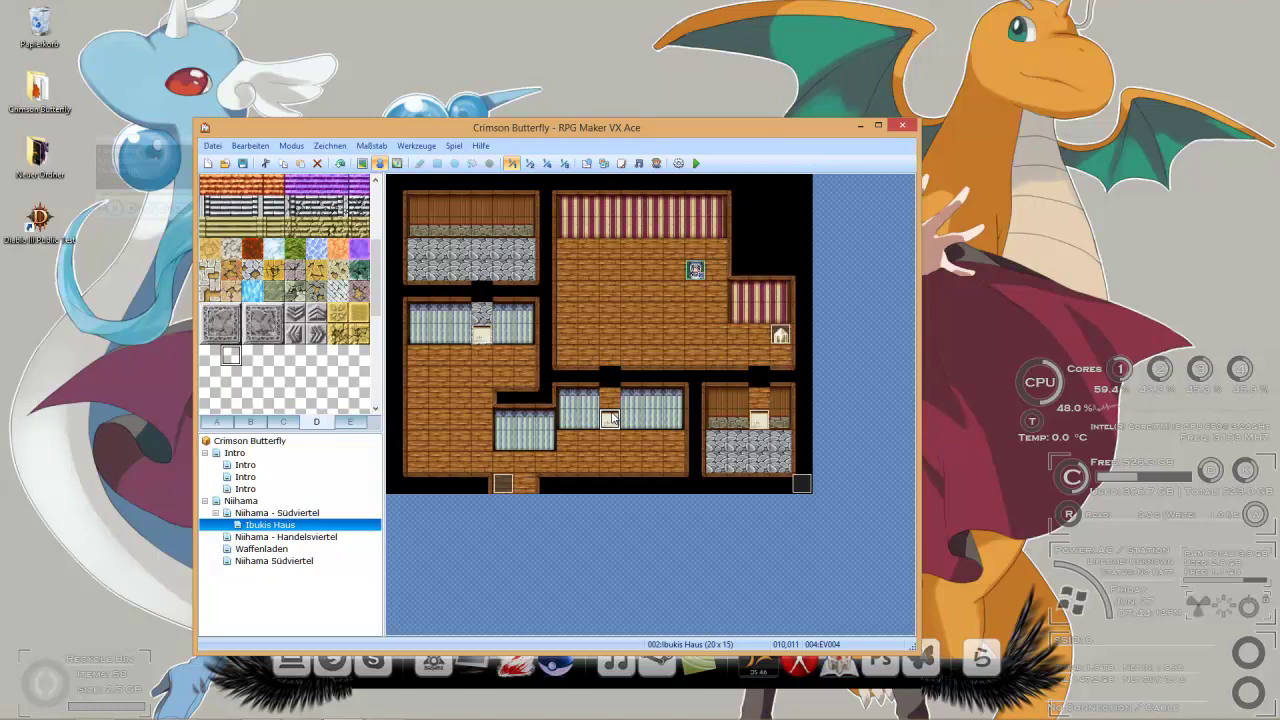
Step: Review EV005's player move route for comparison and close it unchanged
double_click(759, 421)
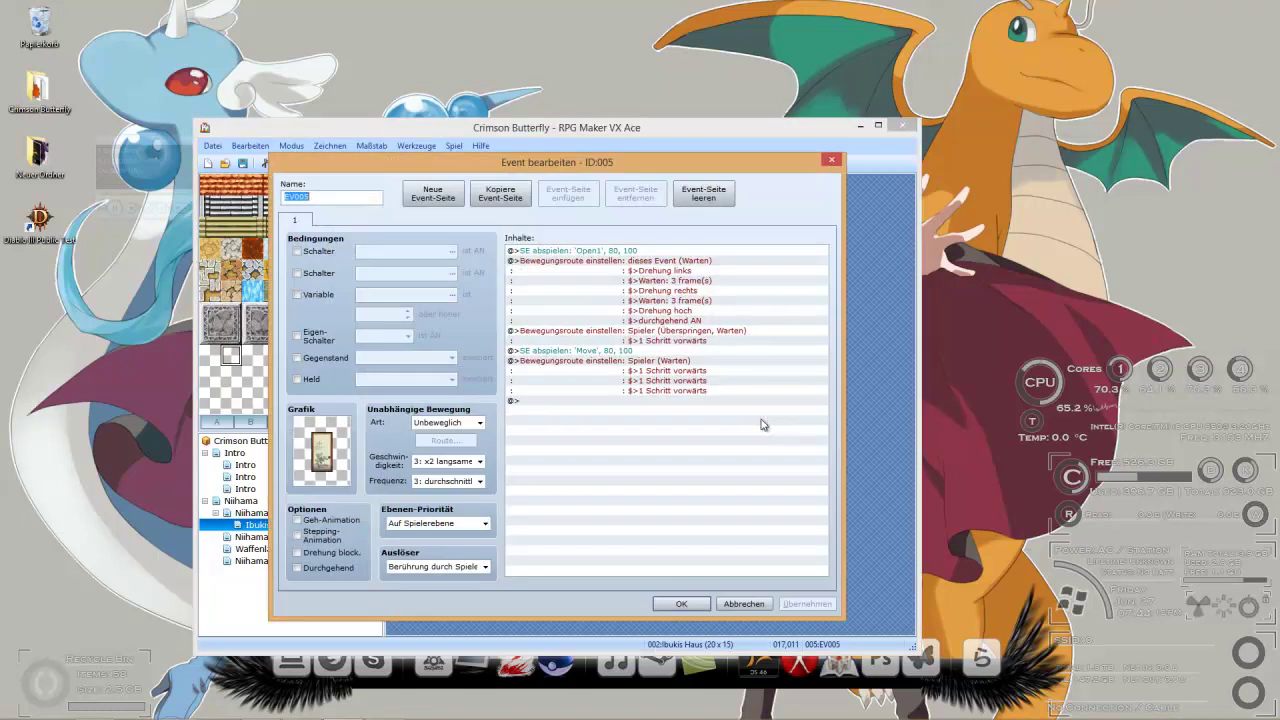
click(684, 391)
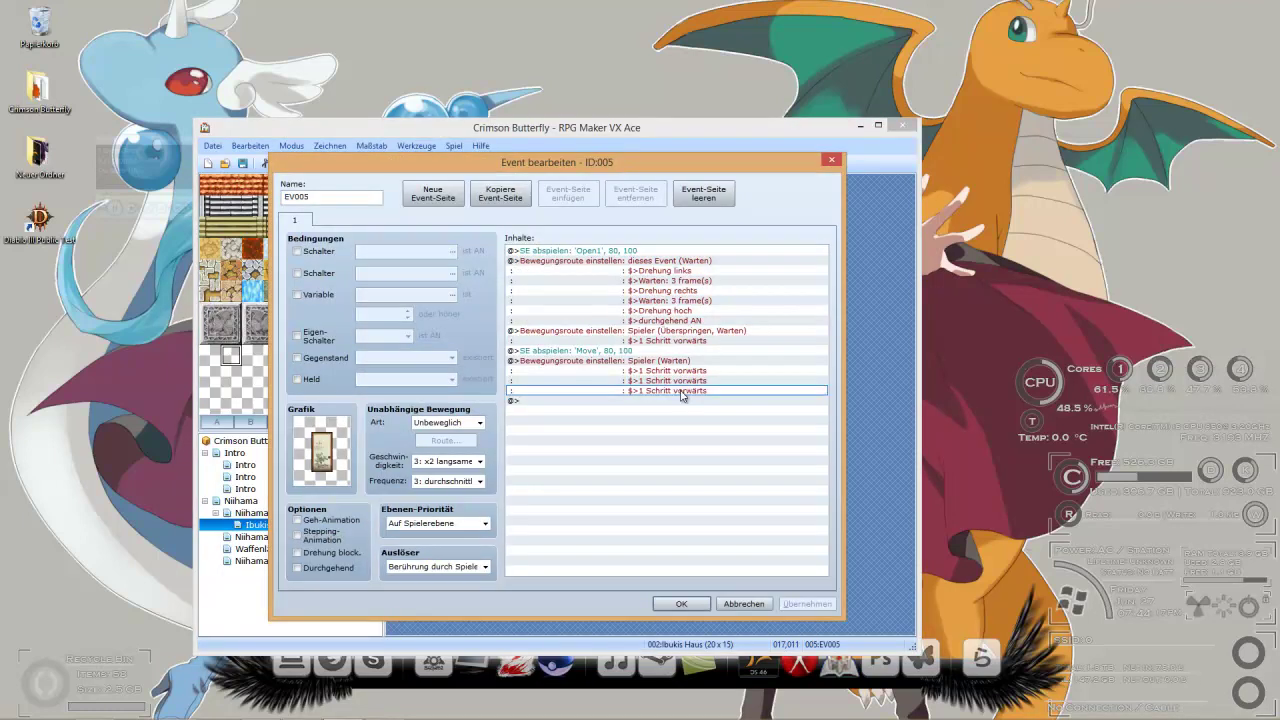
right_click(676, 360)
click(680, 368)
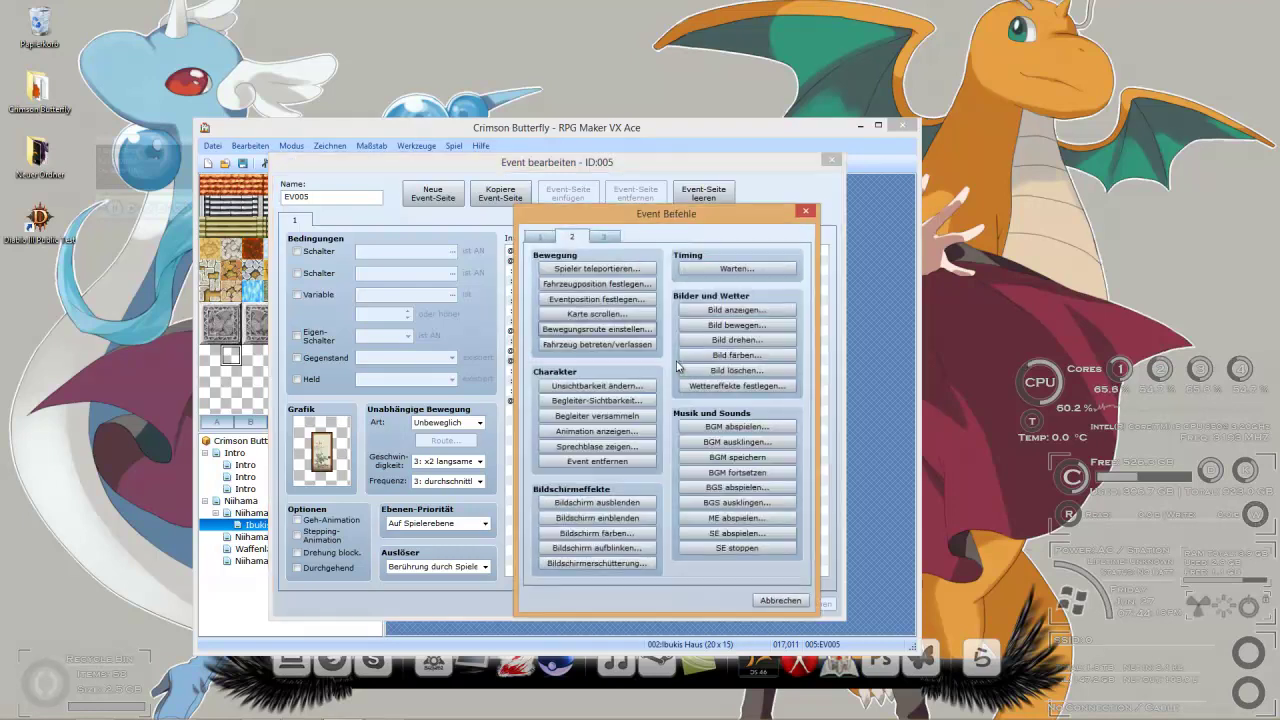
click(806, 211)
right_click(677, 370)
click(723, 394)
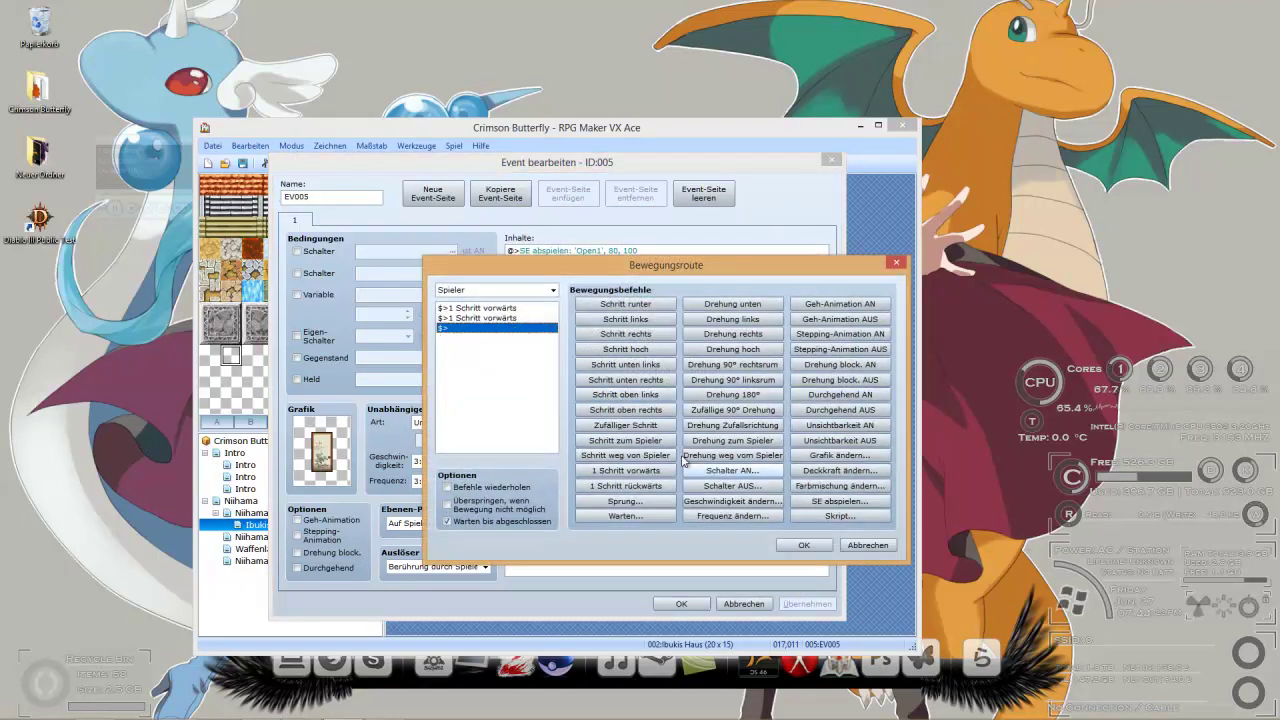
click(806, 546)
click(680, 603)
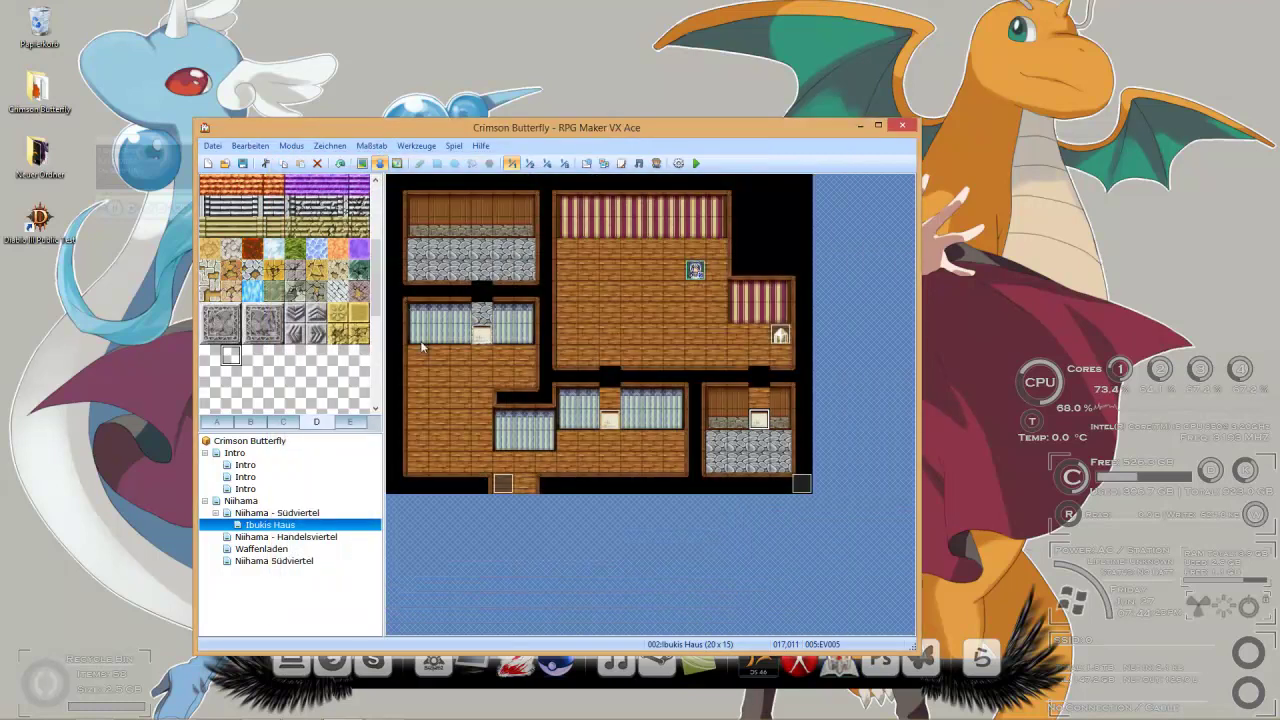
Step: Delete the third 'Schritt vorwärts' from EV006's final move route and save the event
double_click(485, 340)
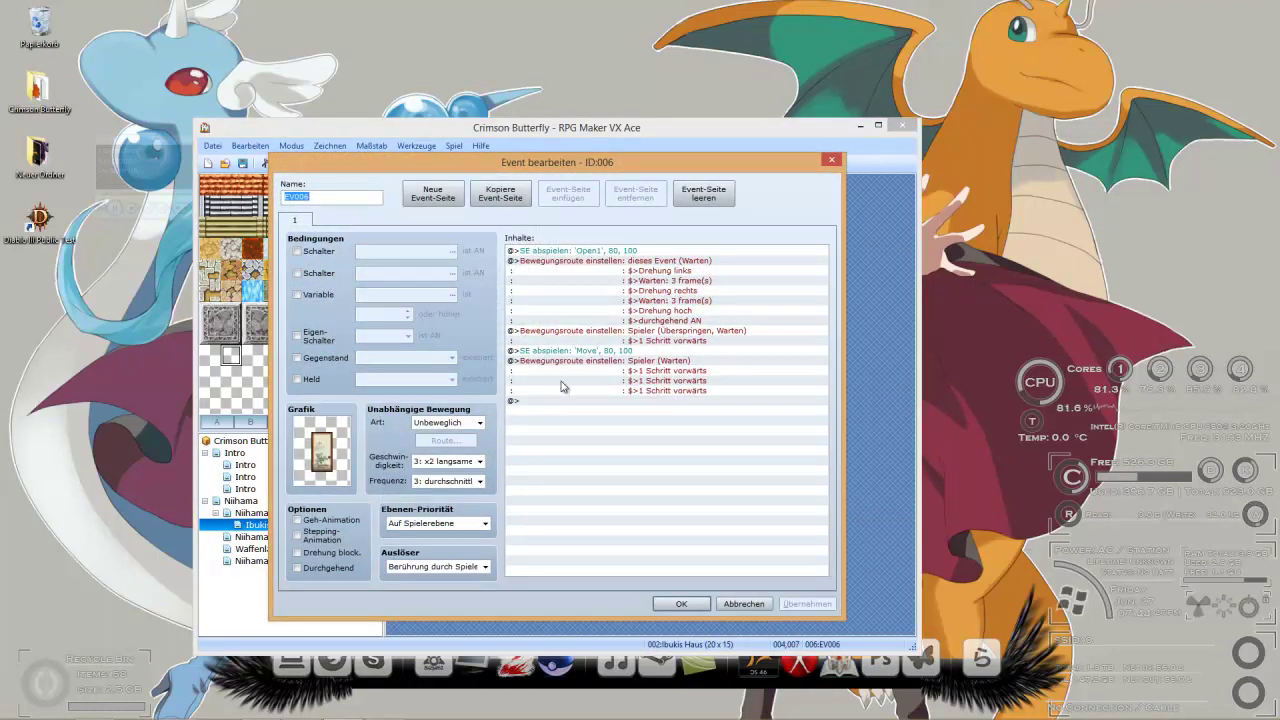
drag(655, 350, 655, 392)
right_click(646, 362)
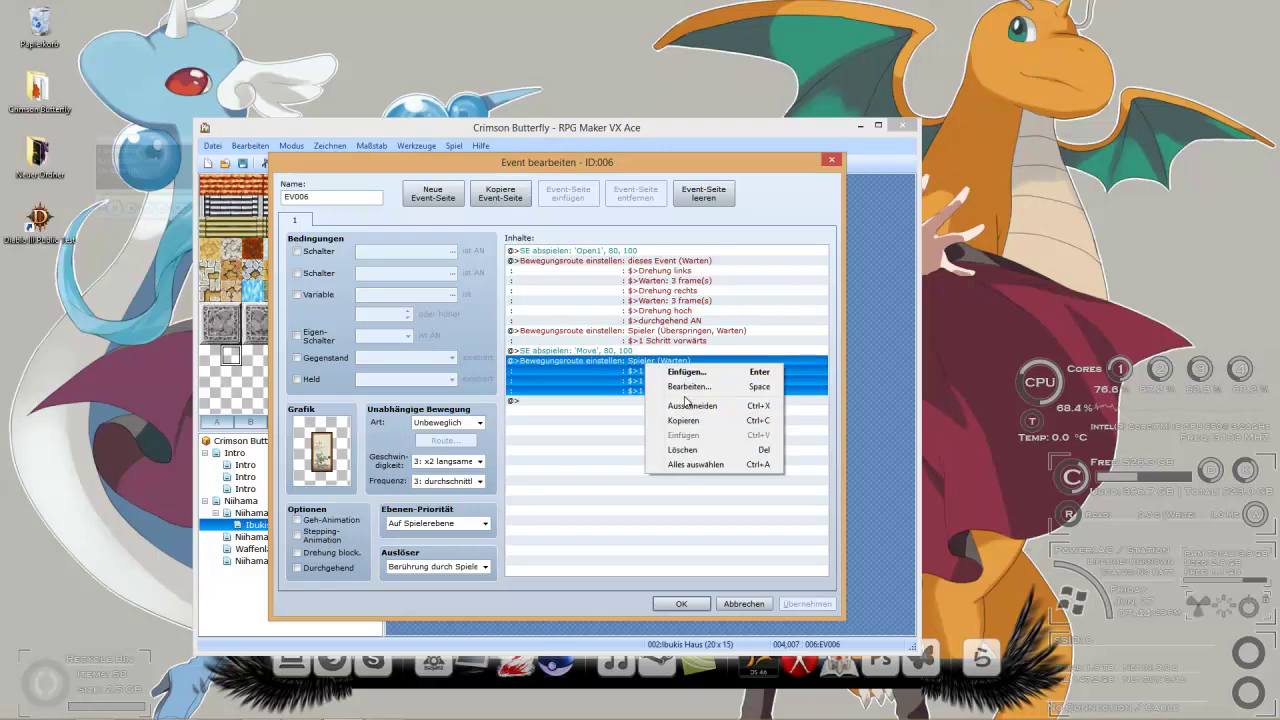
click(680, 388)
click(497, 328)
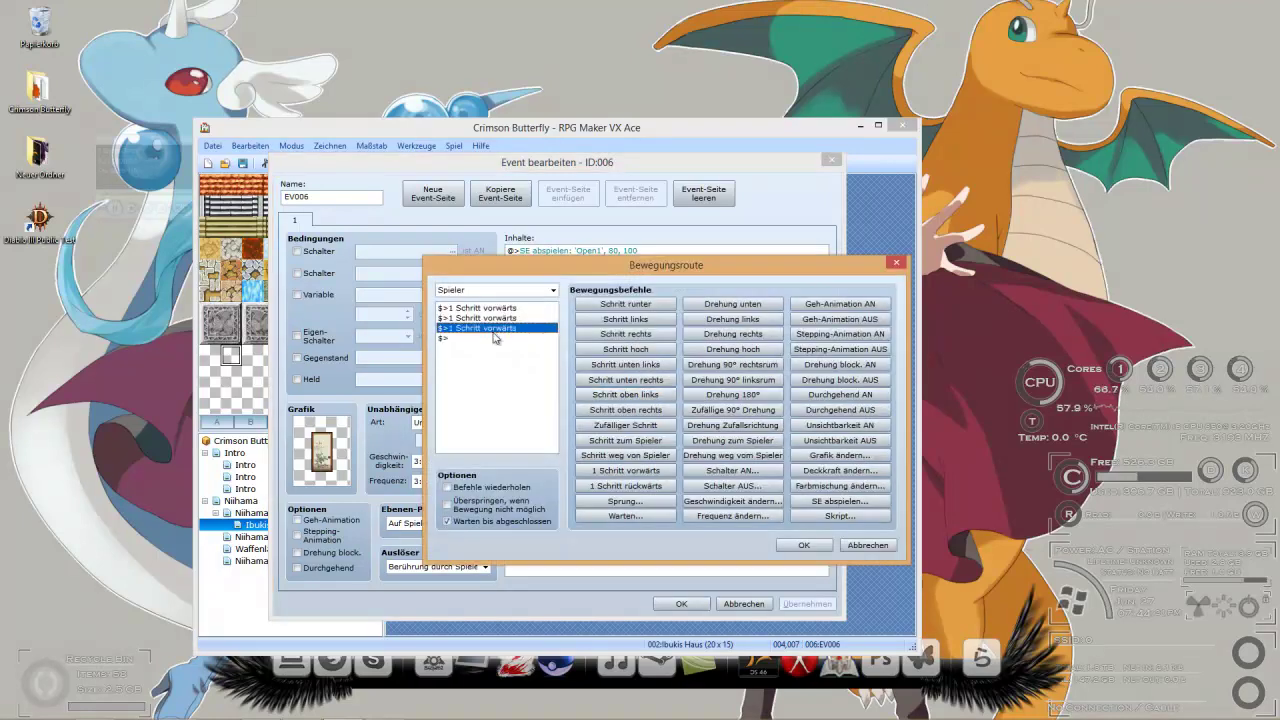
click(777, 546)
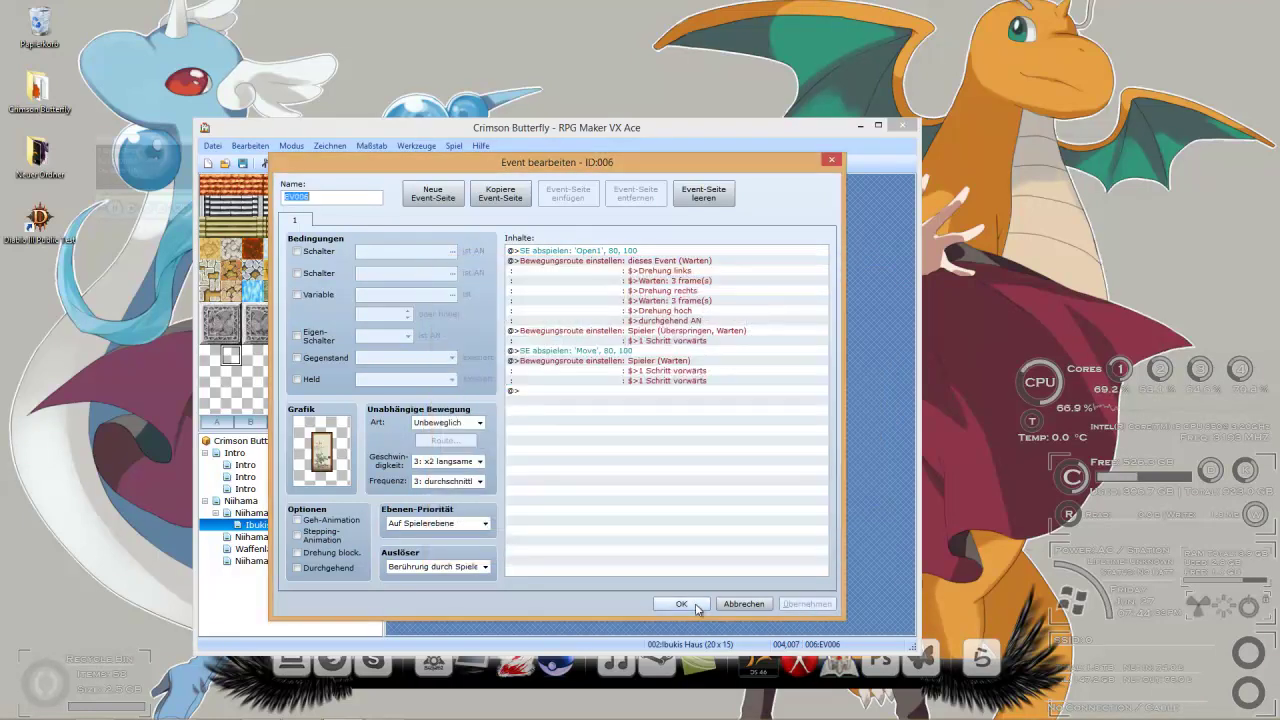
click(700, 606)
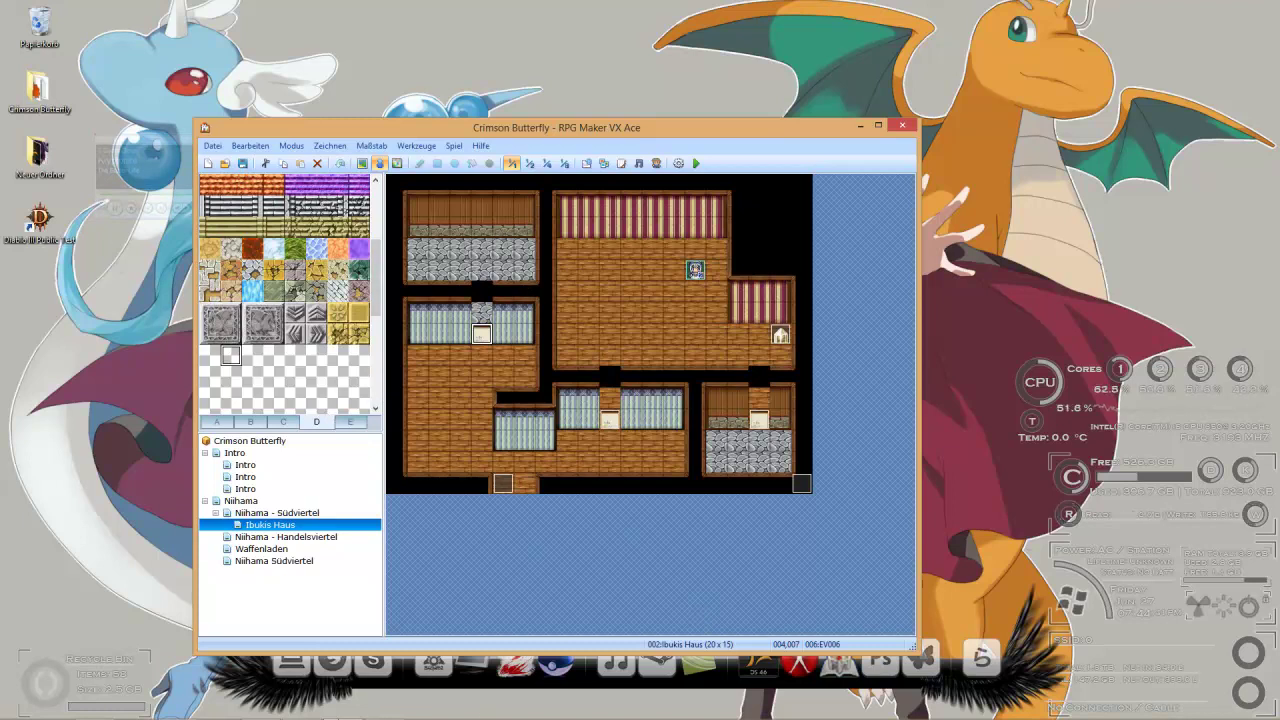
Step: Playtest the game, walk briefly around Ibukis Haus, and close the game
click(1150, 714)
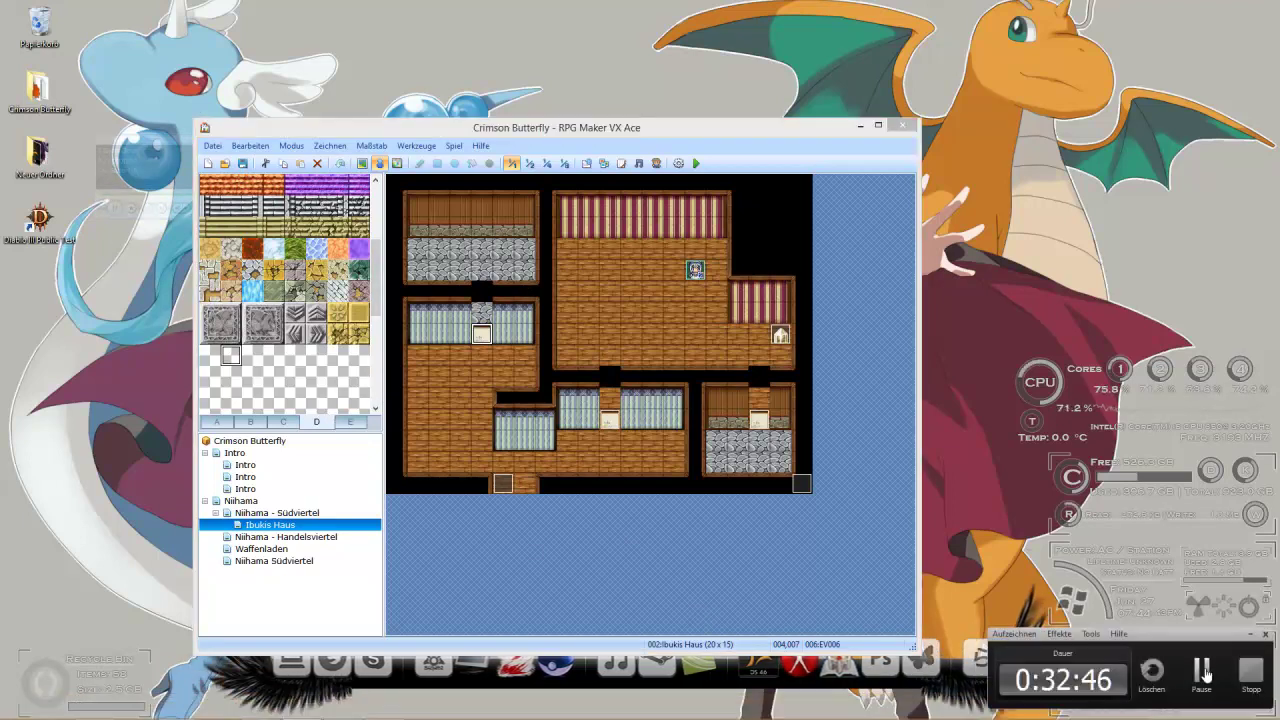
click(700, 551)
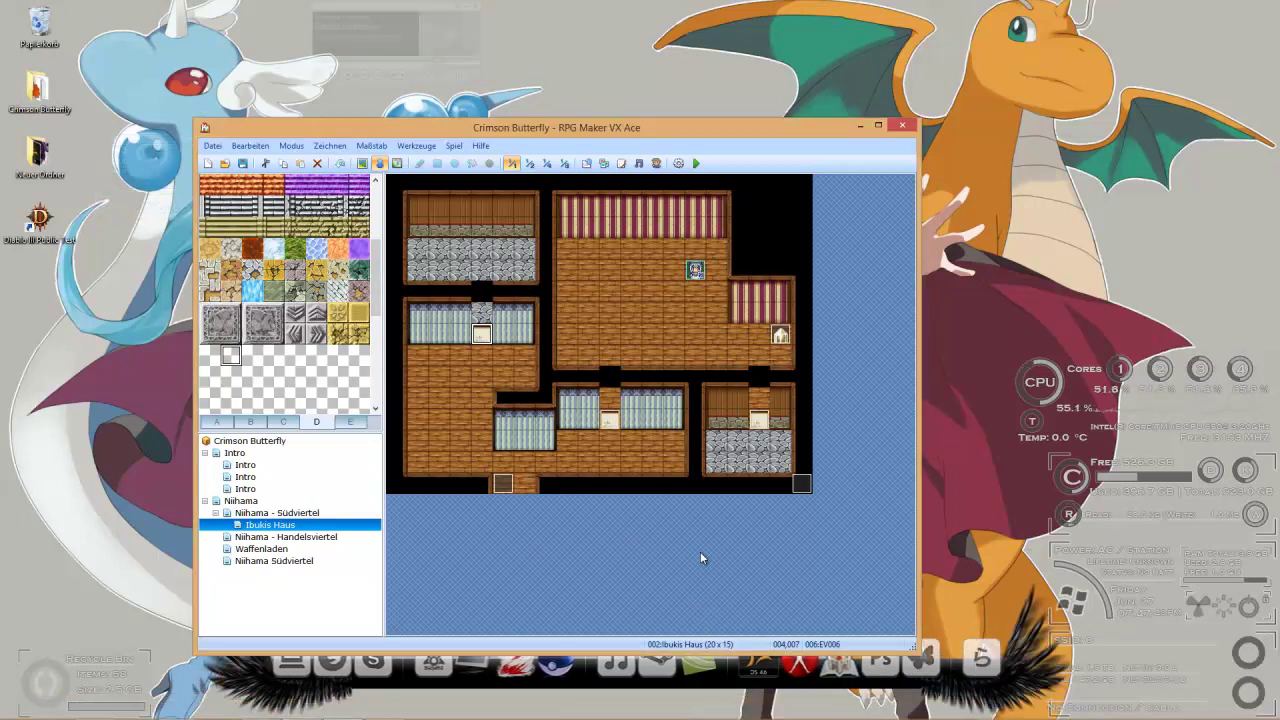
click(696, 166)
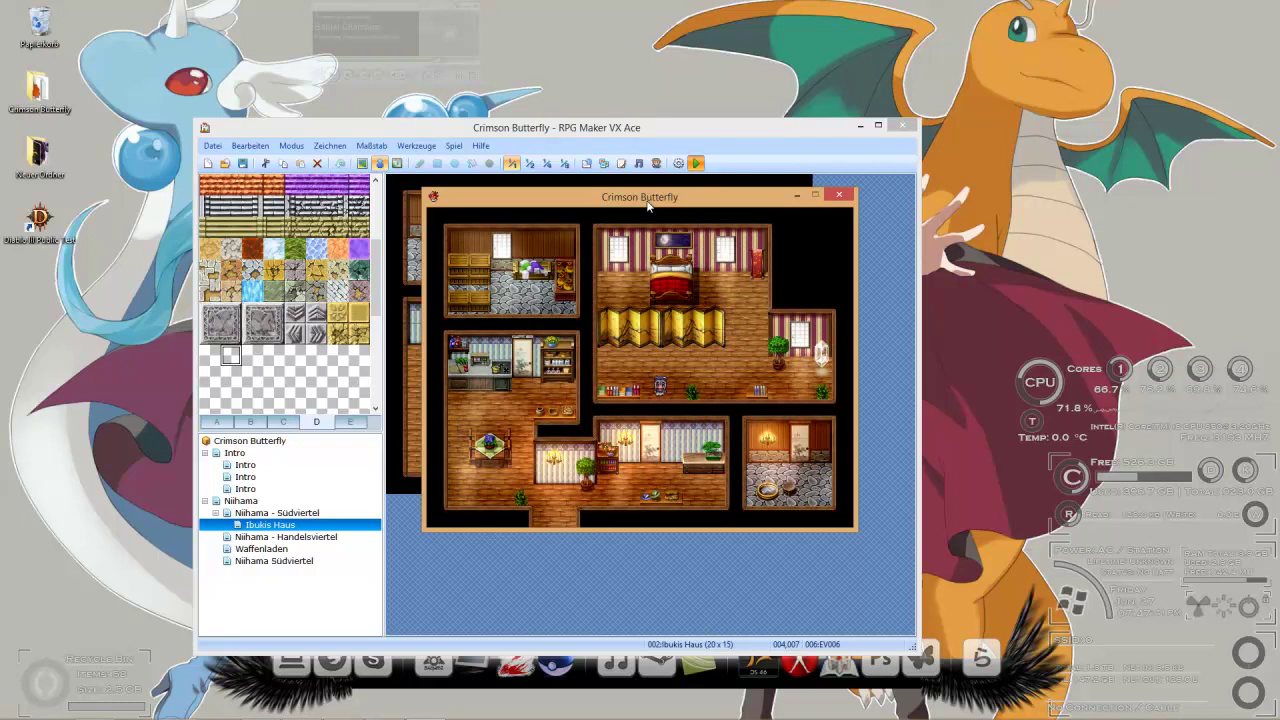
key(Up)
key(Right)
key(Right)
key(Right)
key(Up)
key(Up)
key(Up)
key(Left)
key(Left)
key(Left)
key(Left)
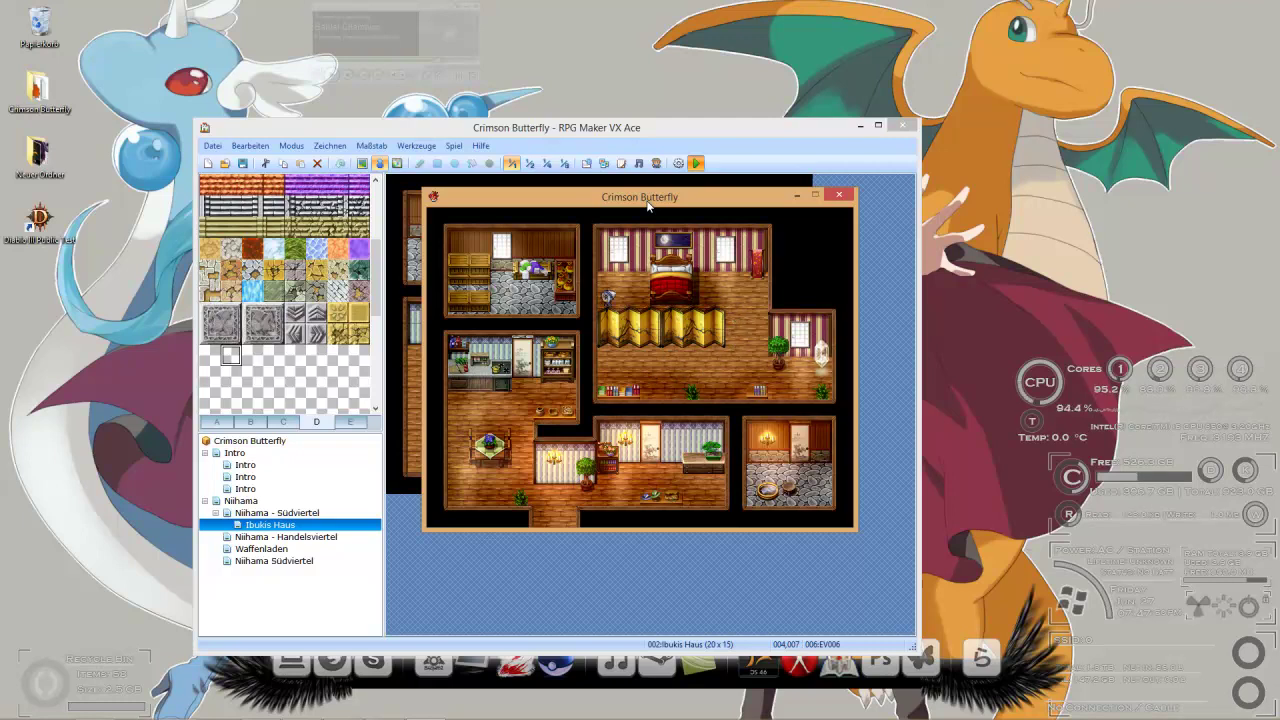
click(838, 194)
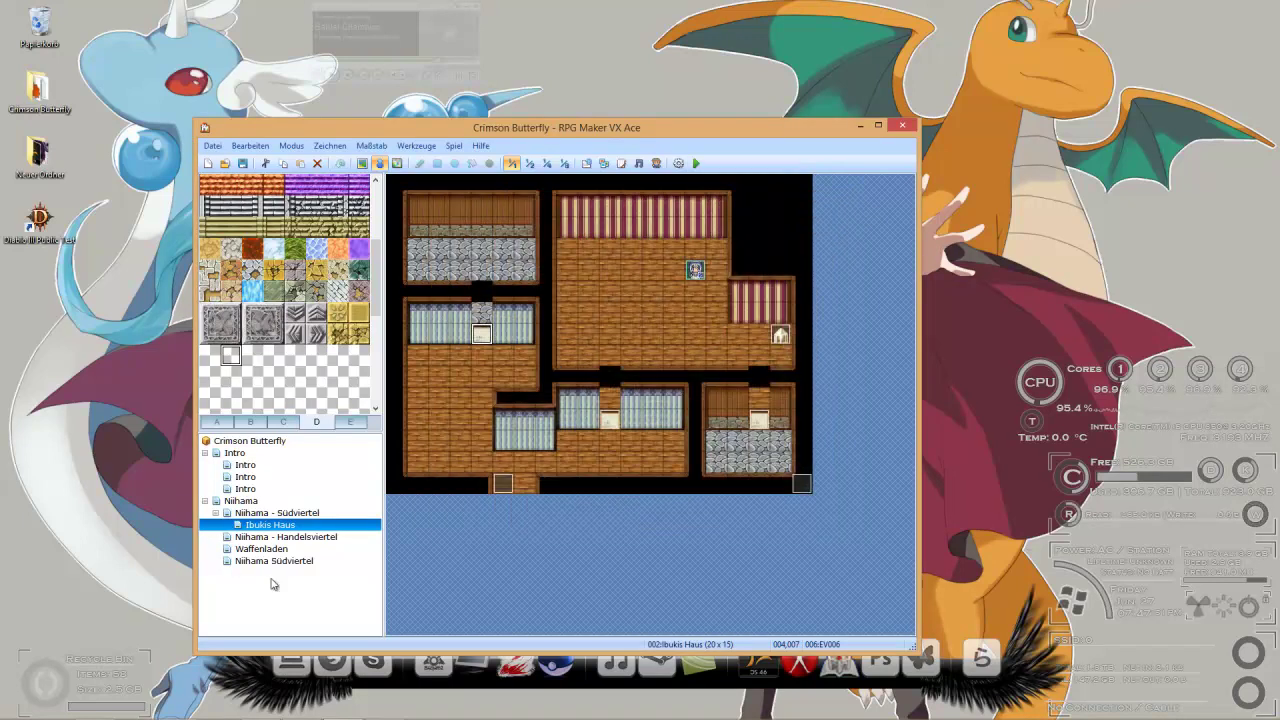
Step: Start a second test with a new game and walk around the bedroom
click(209, 355)
click(363, 163)
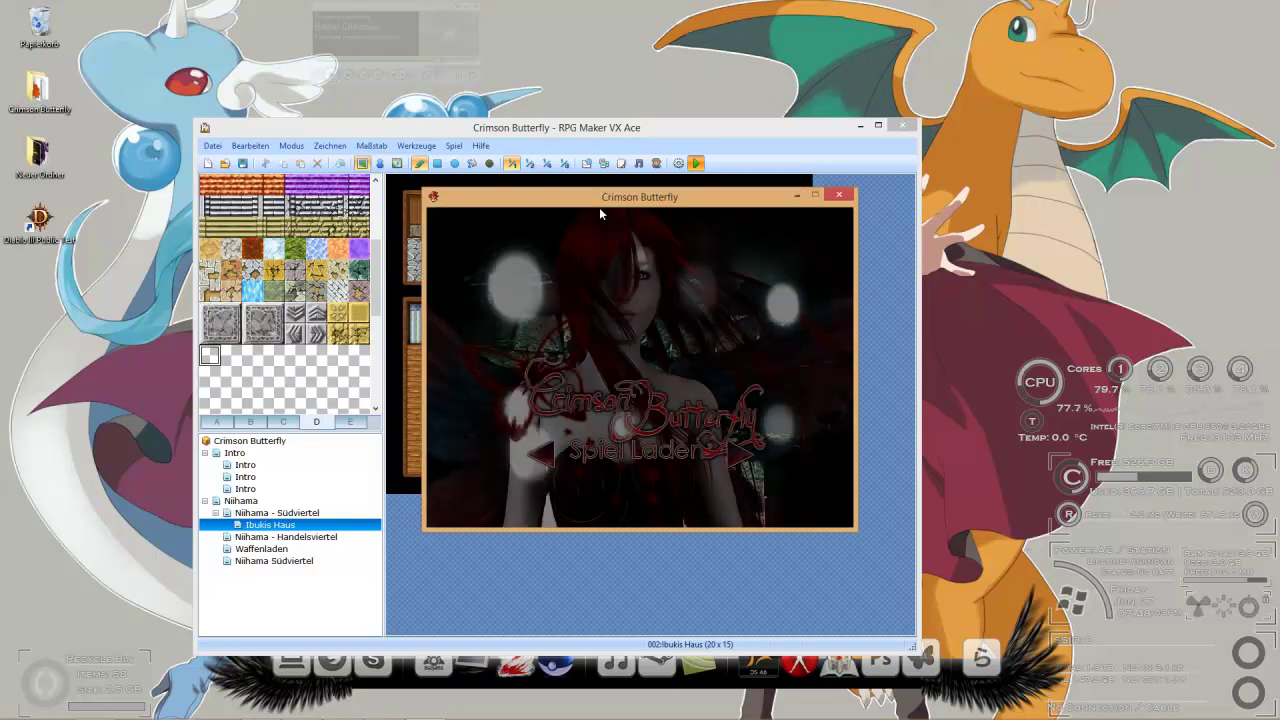
key(Return)
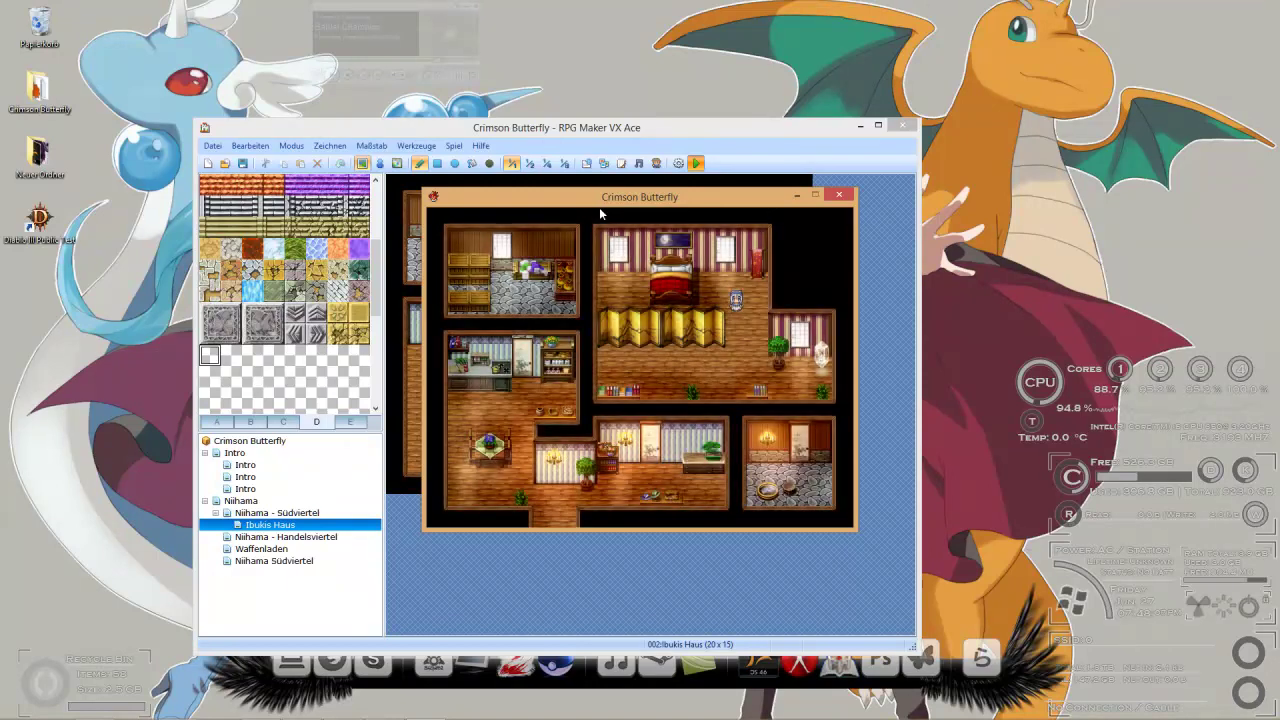
key(Down)
key(Left)
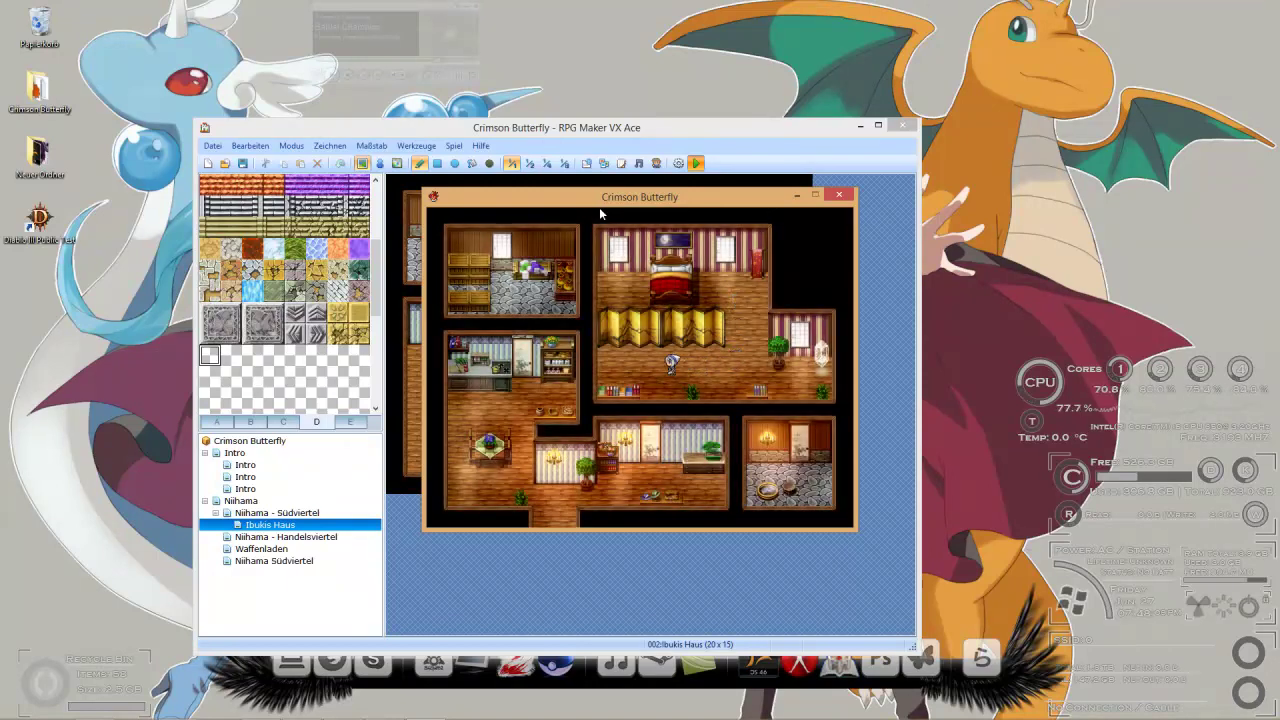
key(Right)
key(Down)
key(Down)
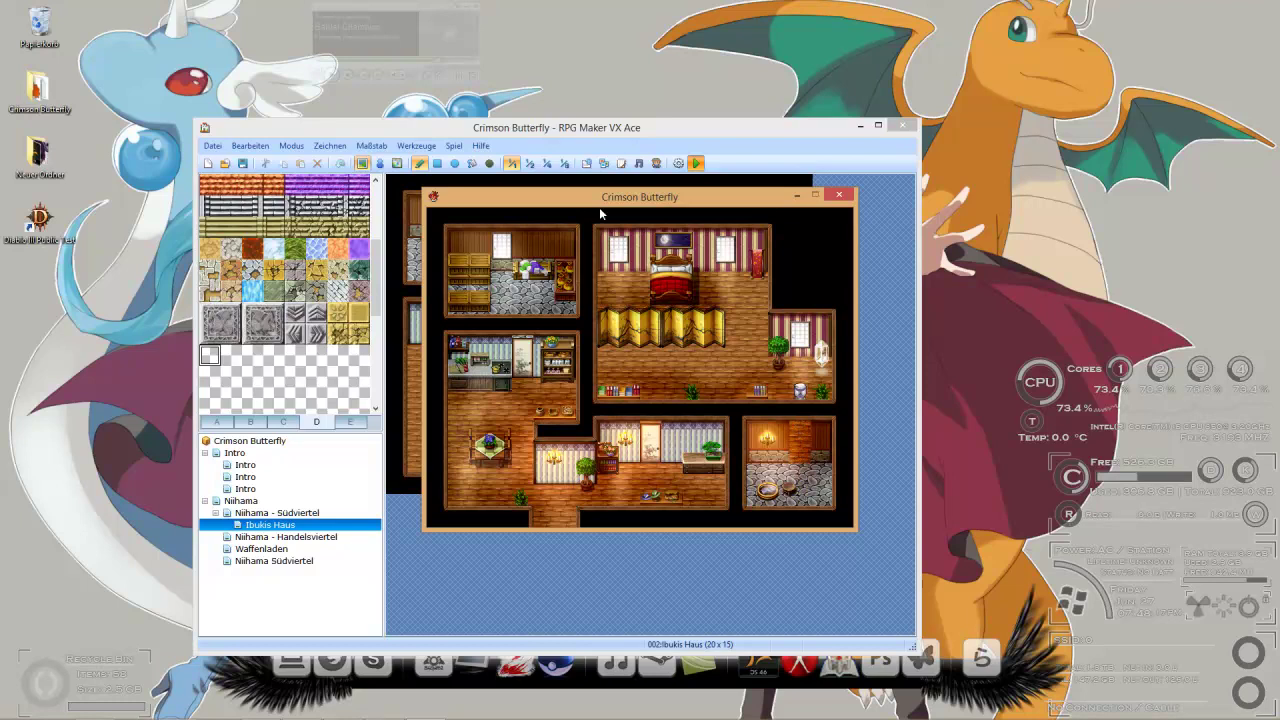
key(Left)
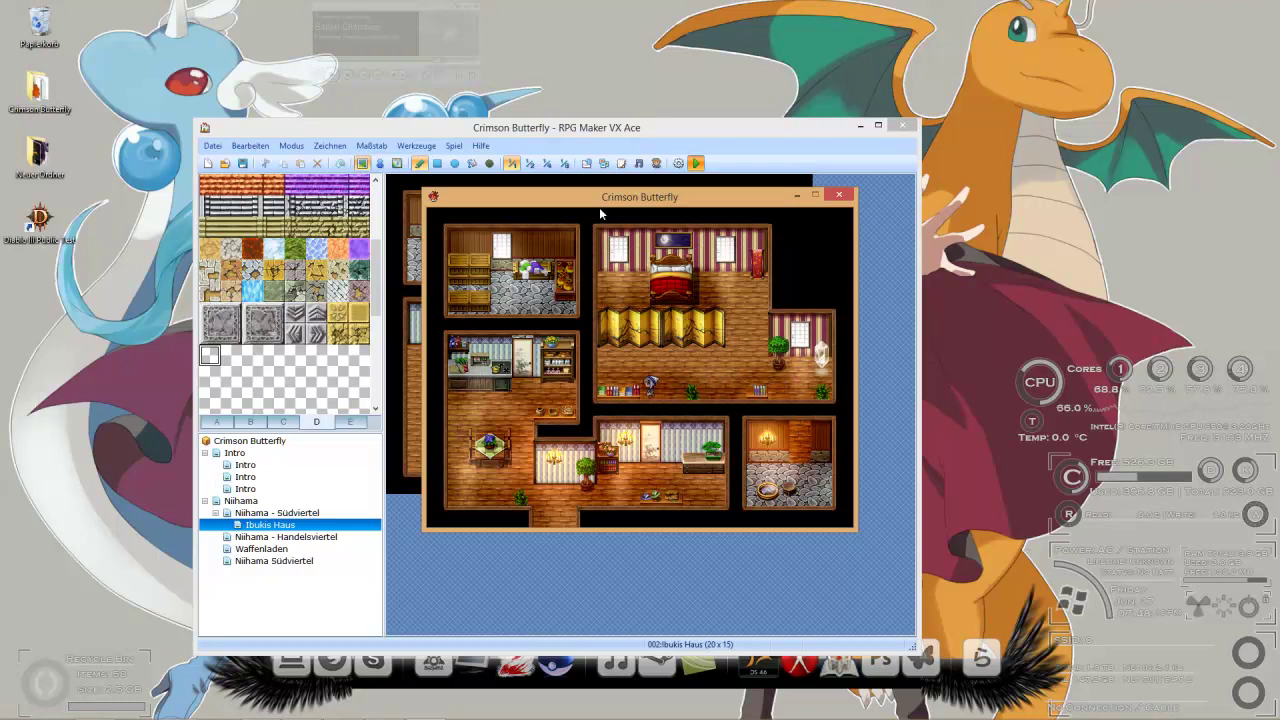
key(Right)
key(Down)
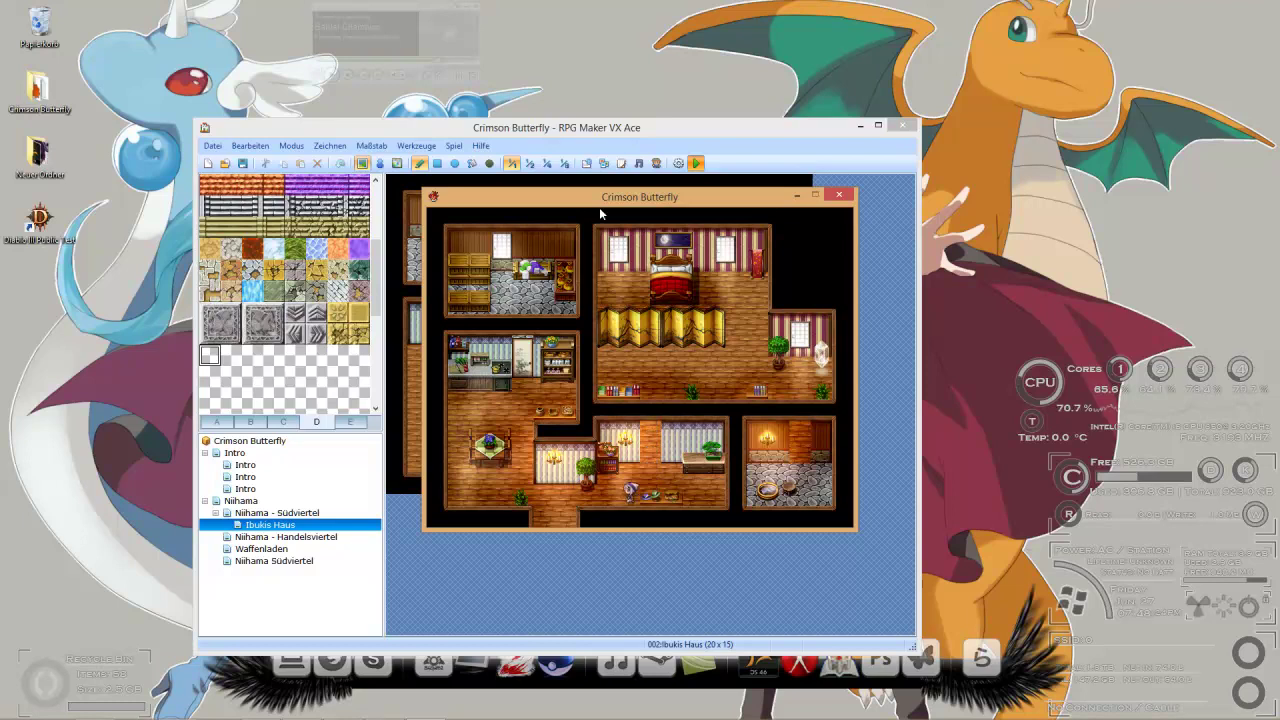
Step: Walk through the kitchen and lower room to check the furniture overlay
key(Right)
key(Up)
key(Up)
key(Up)
key(Left)
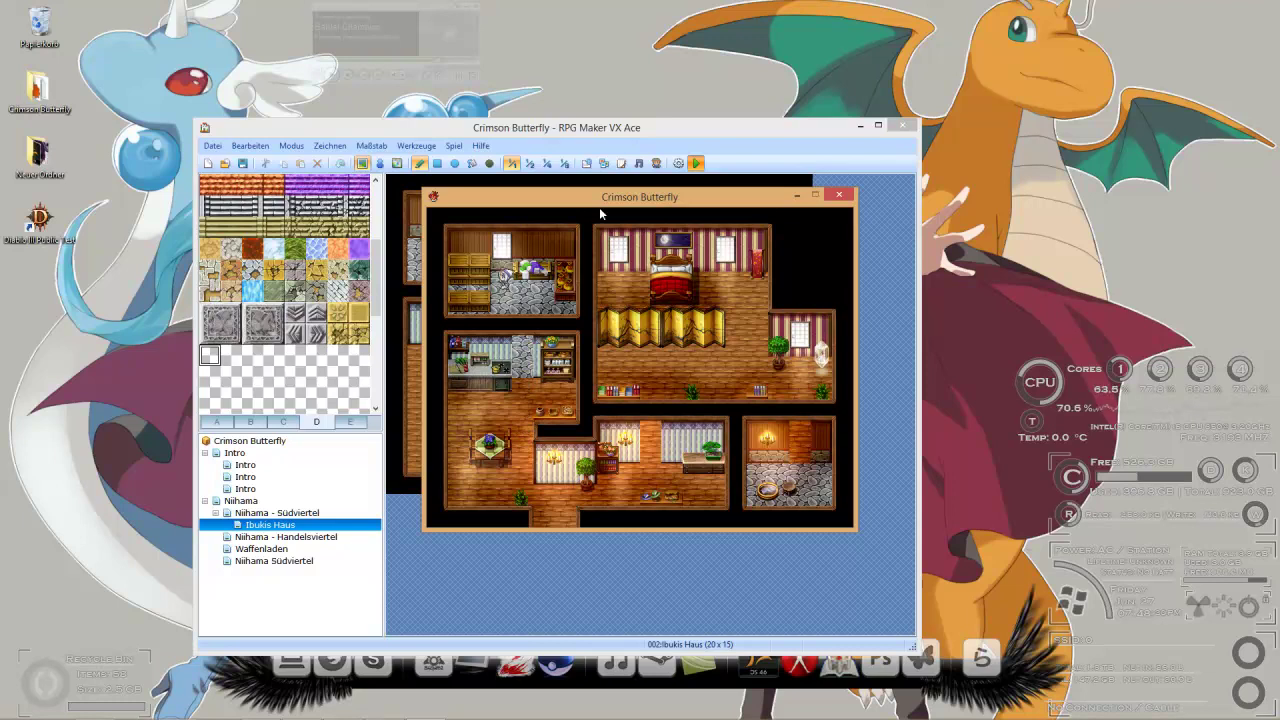
key(Down)
key(Right)
key(Left)
key(Up)
key(Left)
key(Down)
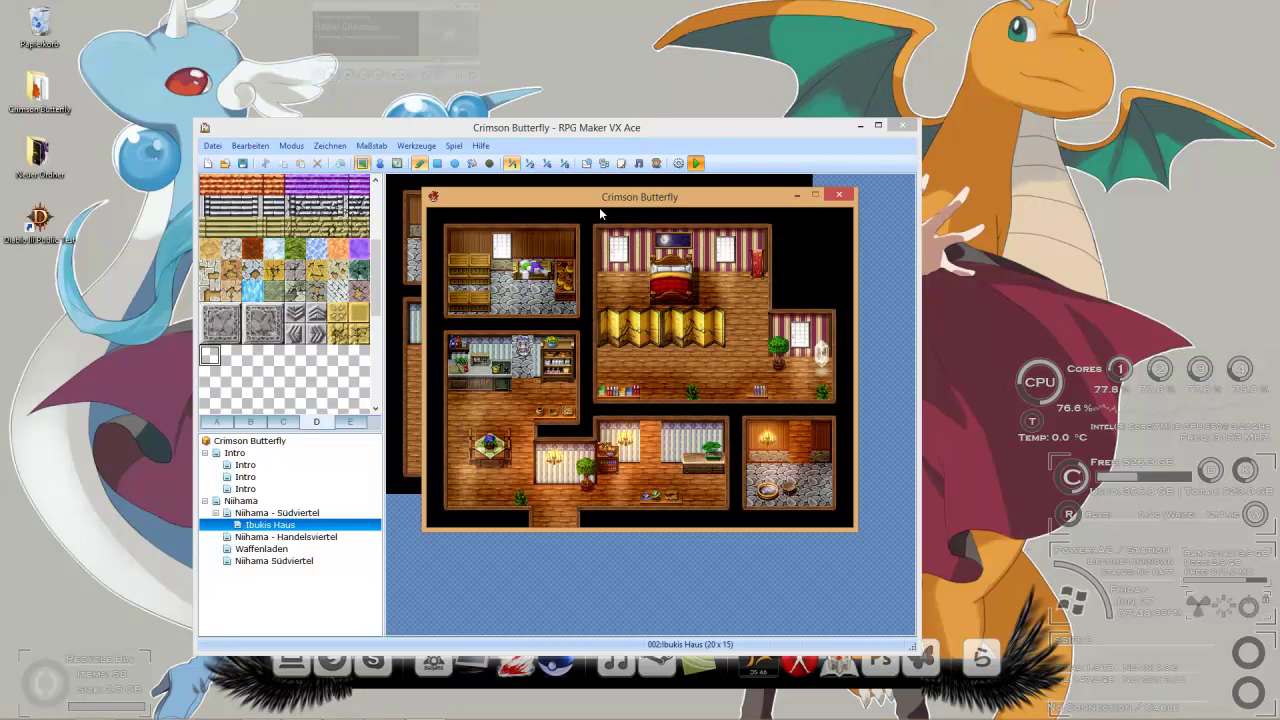
key(Left)
key(Left)
key(Up)
key(Right)
key(Down)
key(Left)
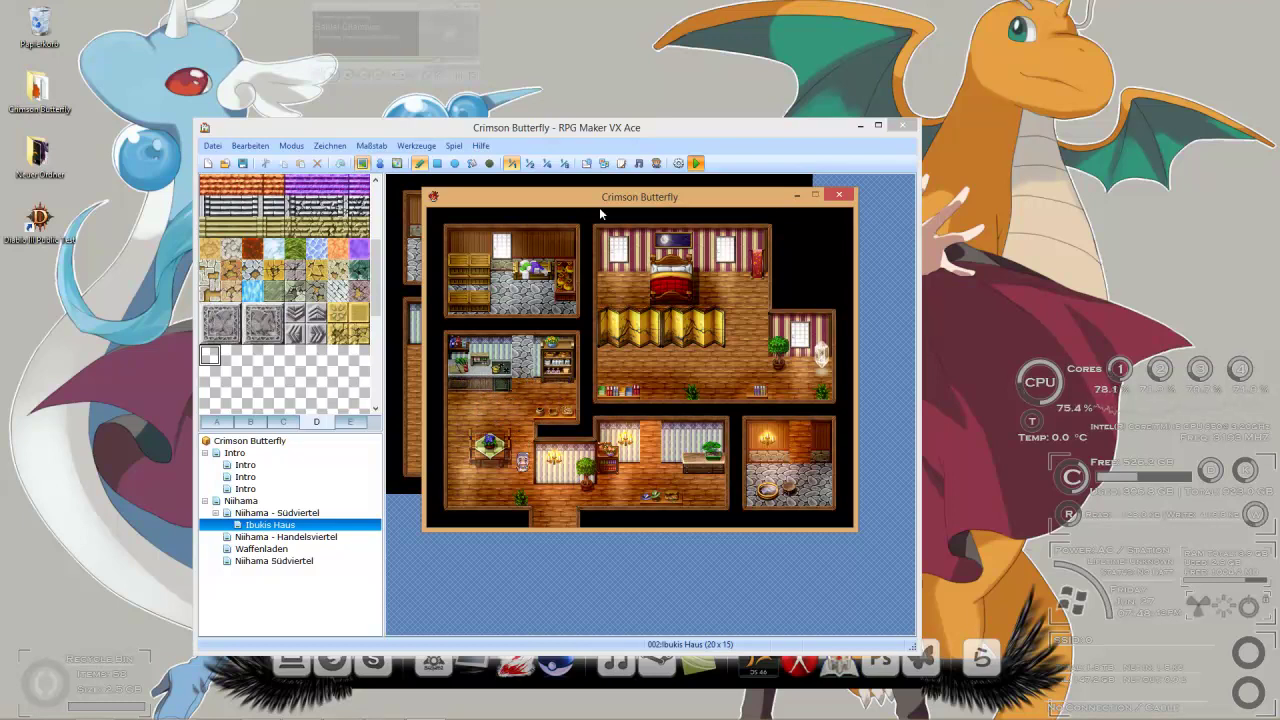
key(Left)
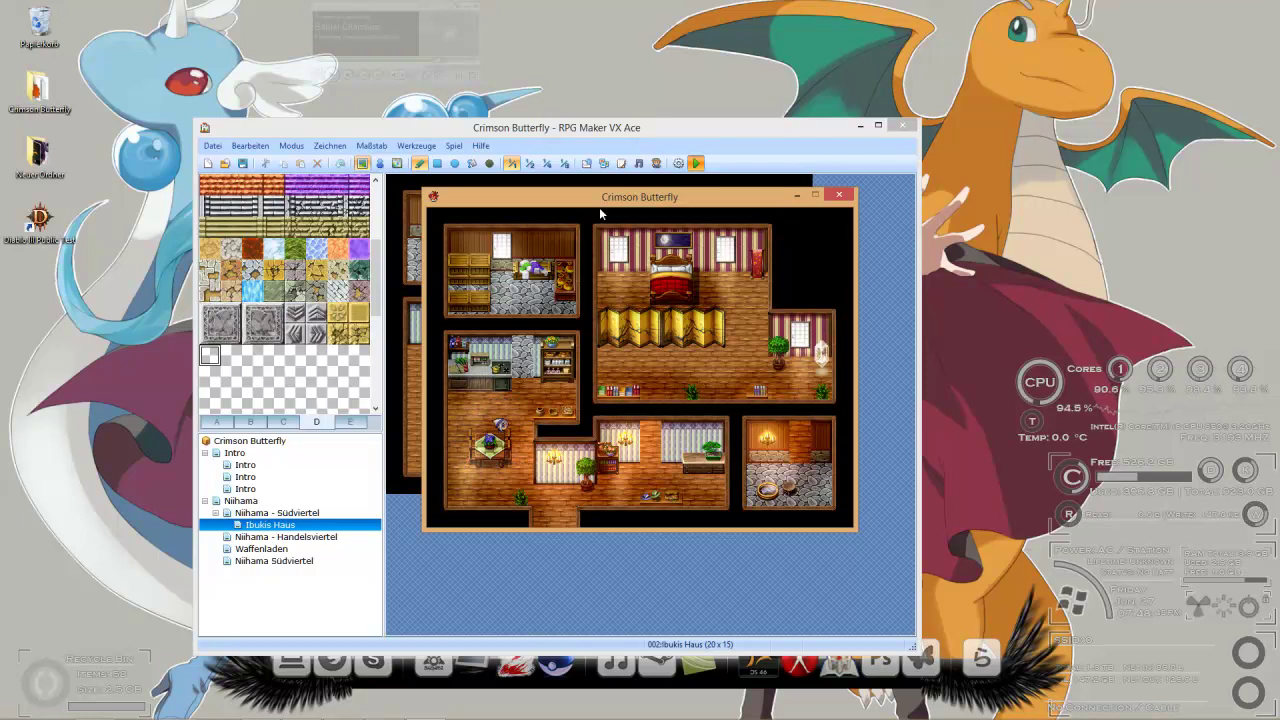
key(Right)
key(Right)
key(Left)
key(Left)
key(Up)
key(Up)
key(Right)
key(Right)
key(Down)
key(Right)
key(Right)
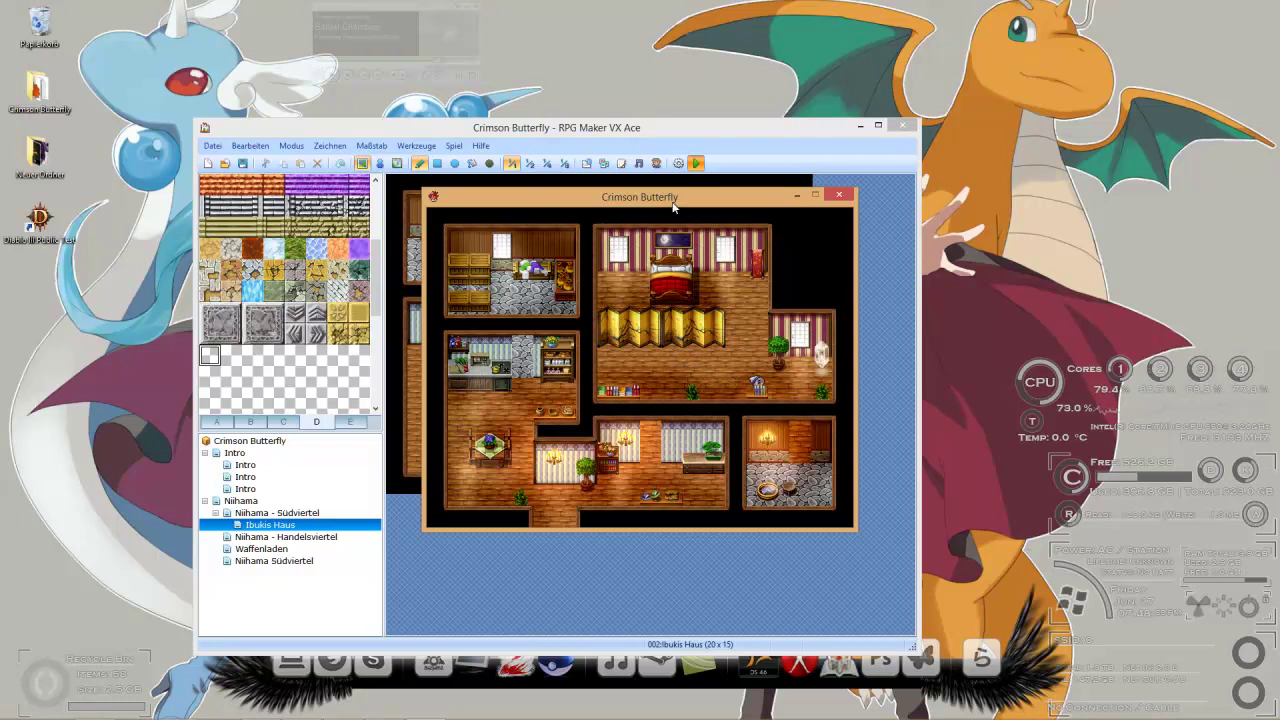
Step: Close the game window and save the project
click(838, 198)
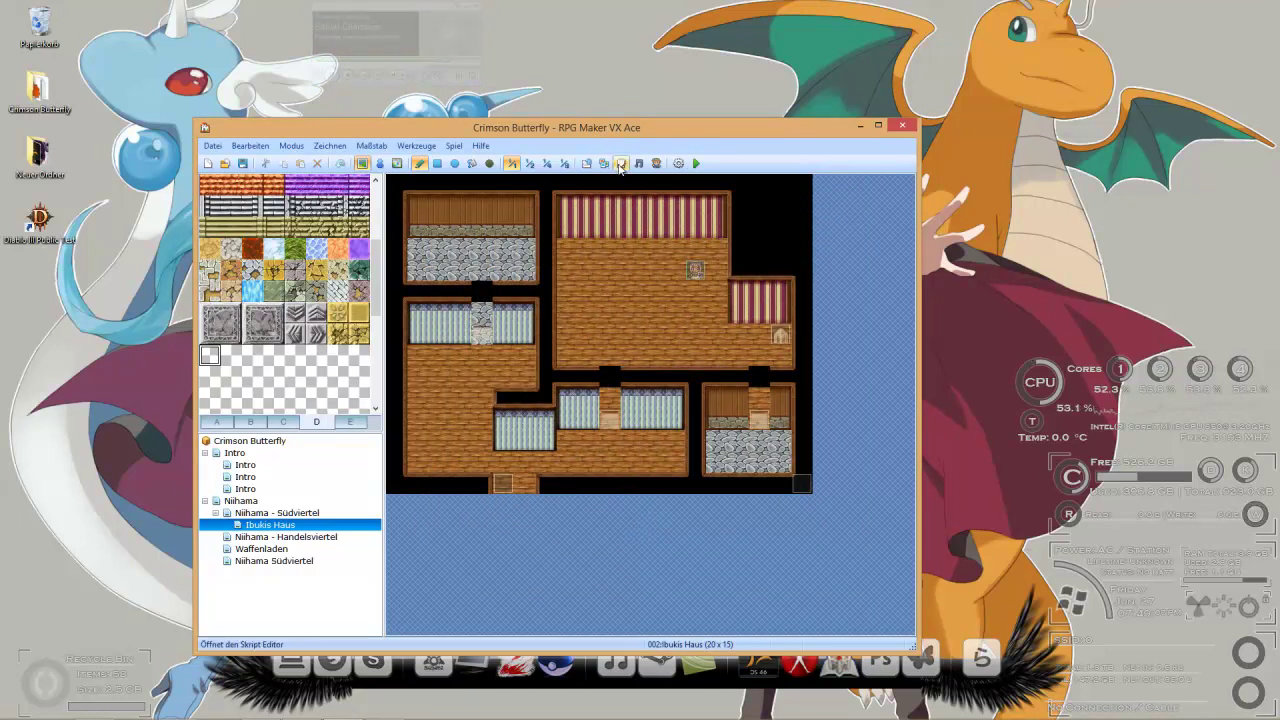
click(242, 164)
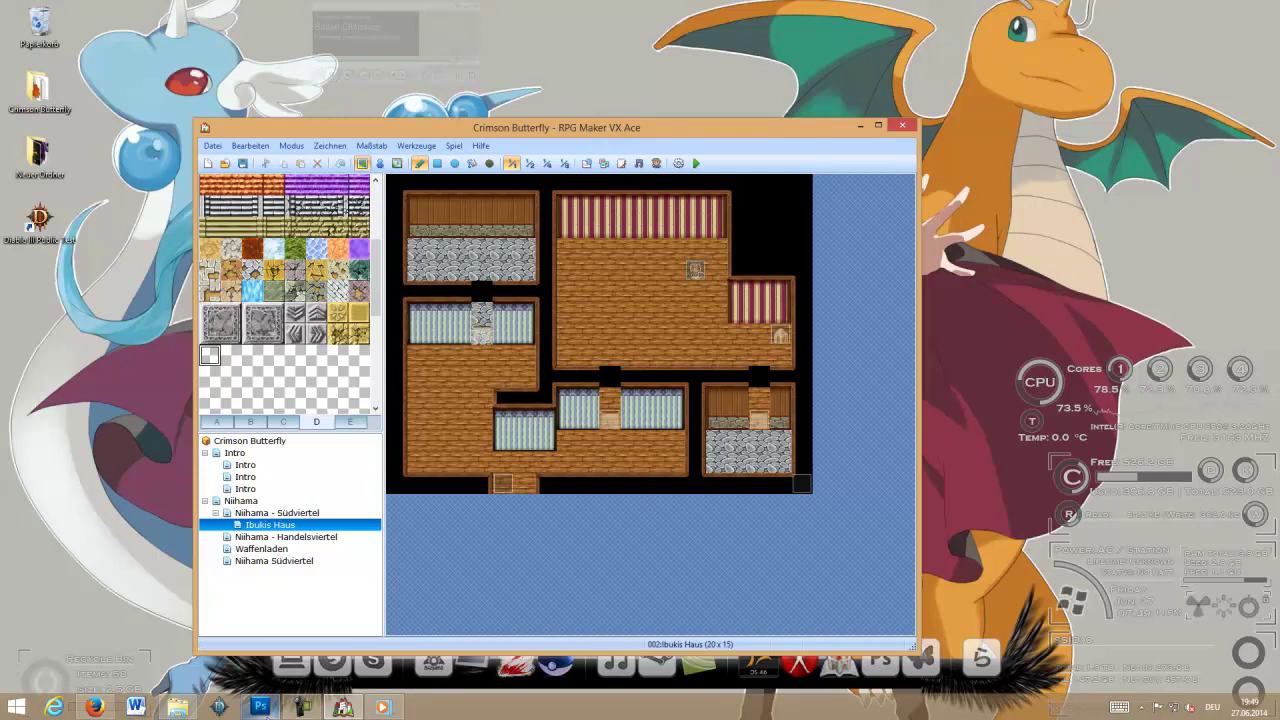
click(260, 707)
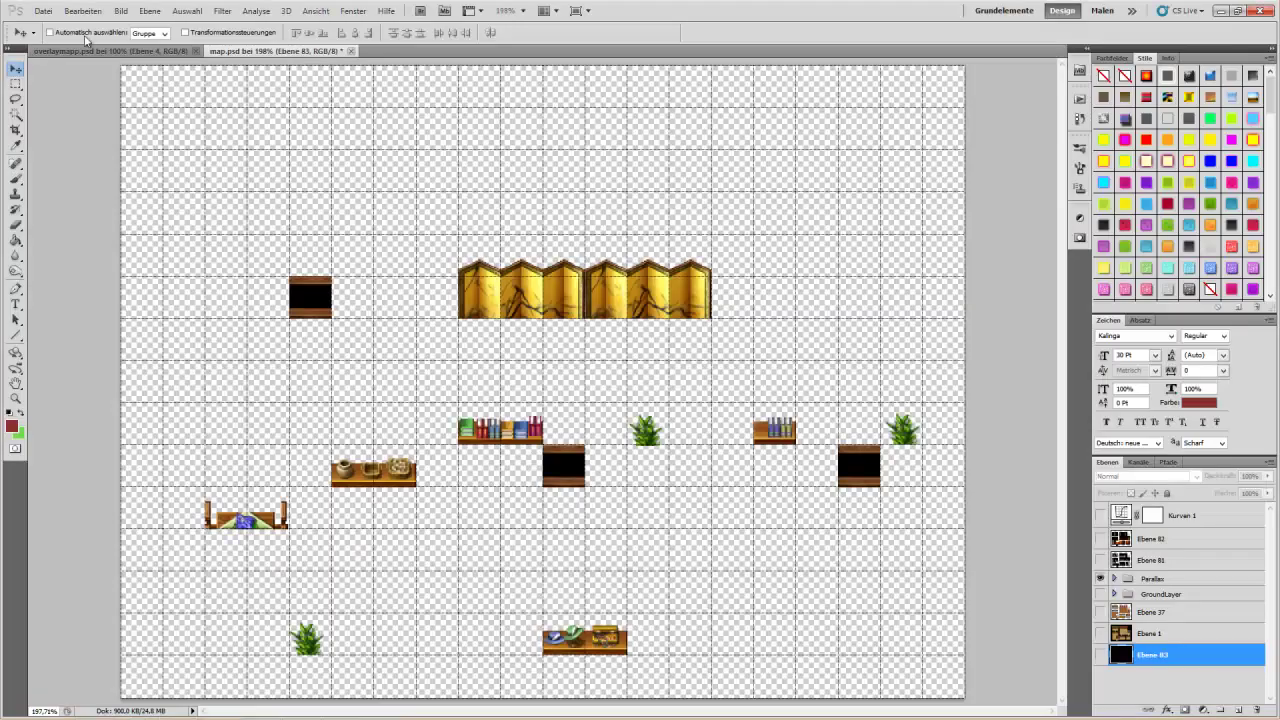
Step: In overlaymapp.psd, brush a longer green check mark over Part 6, then minimize Photoshop
click(351, 51)
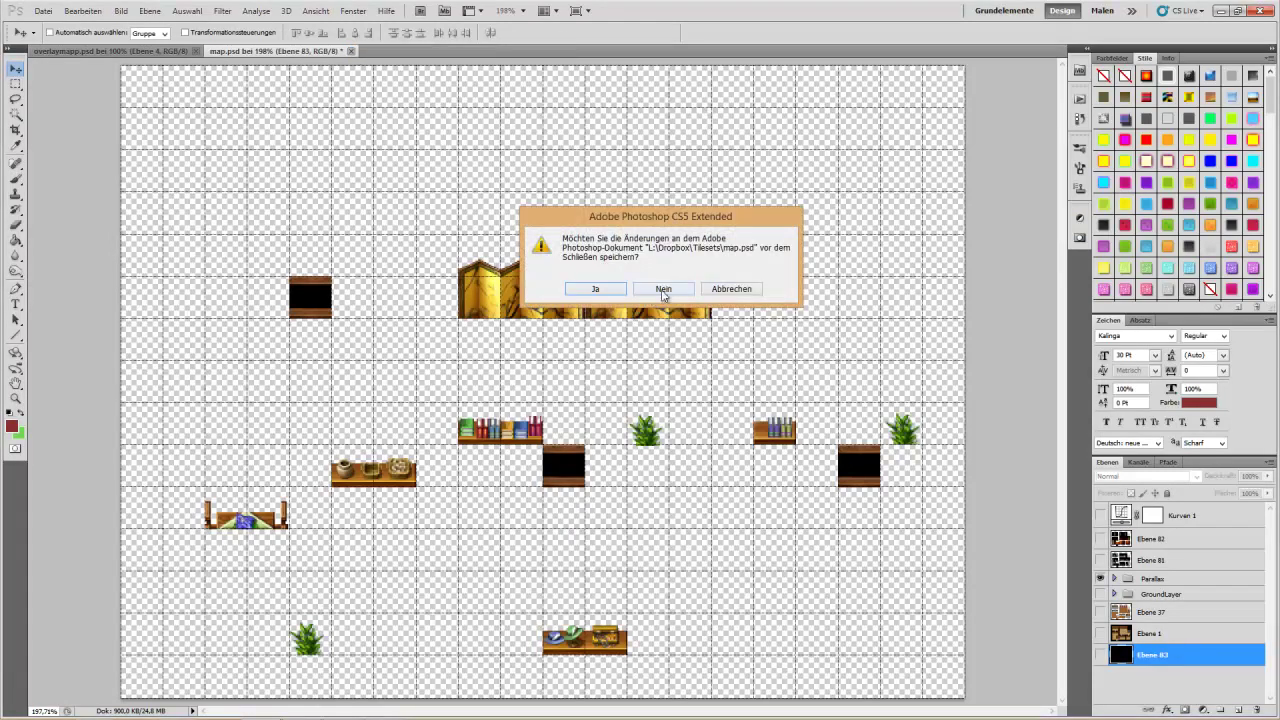
click(733, 289)
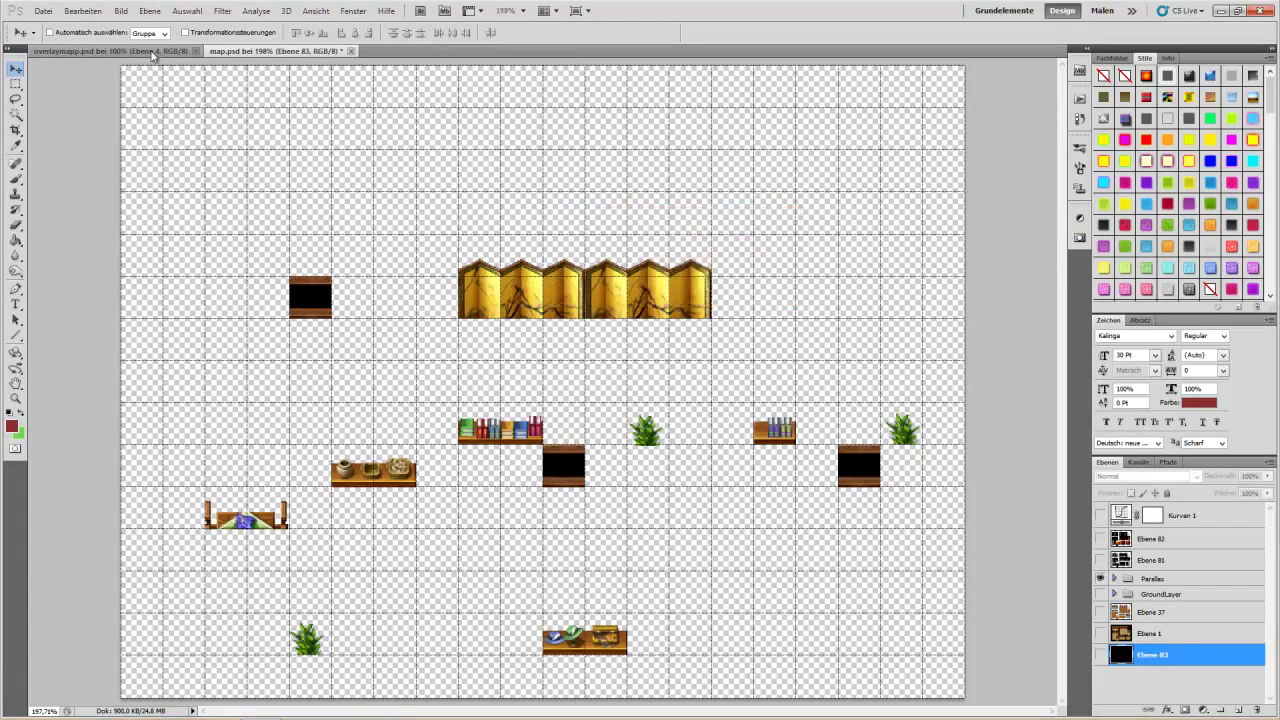
key(ctrl+Tab)
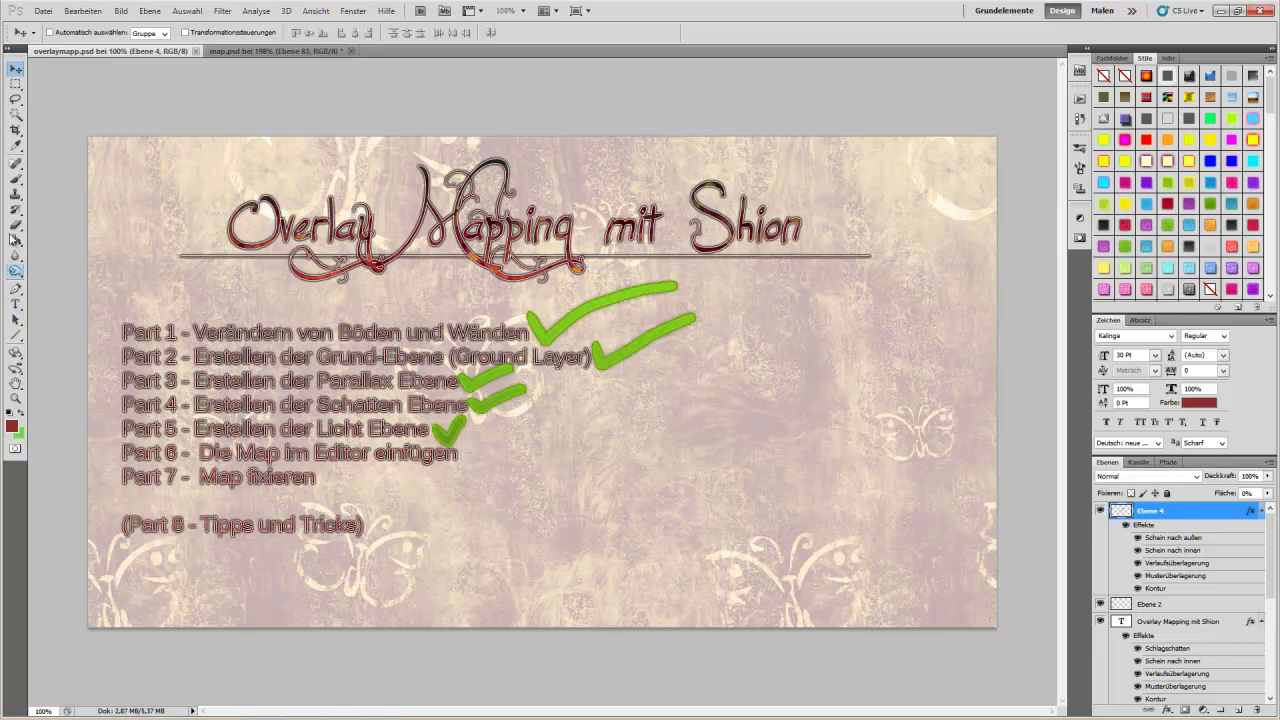
click(13, 180)
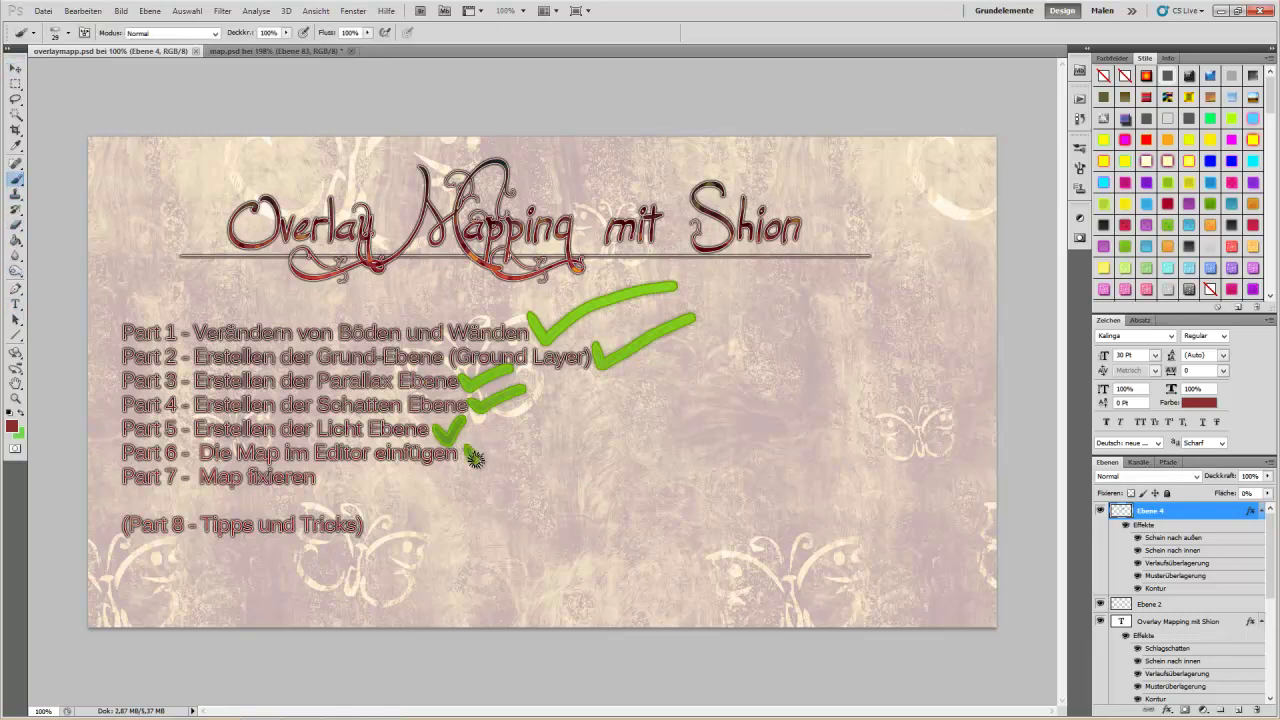
drag(617, 433, 609, 440)
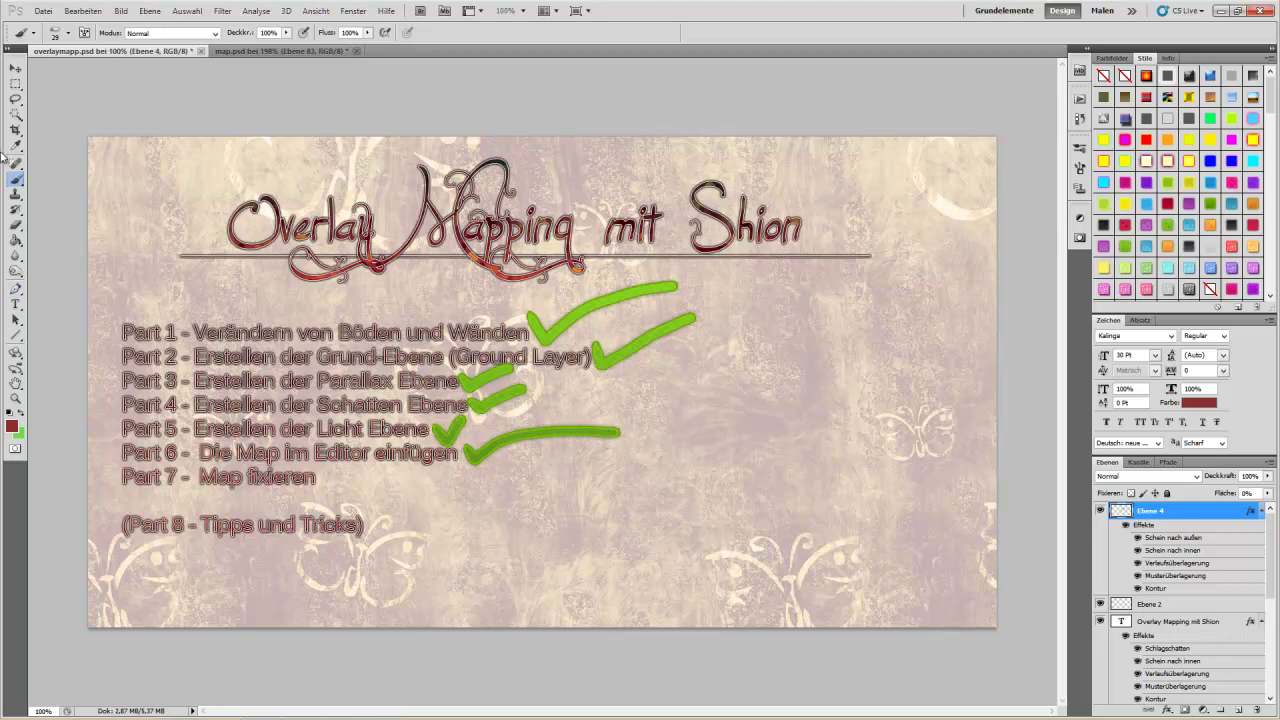
click(12, 69)
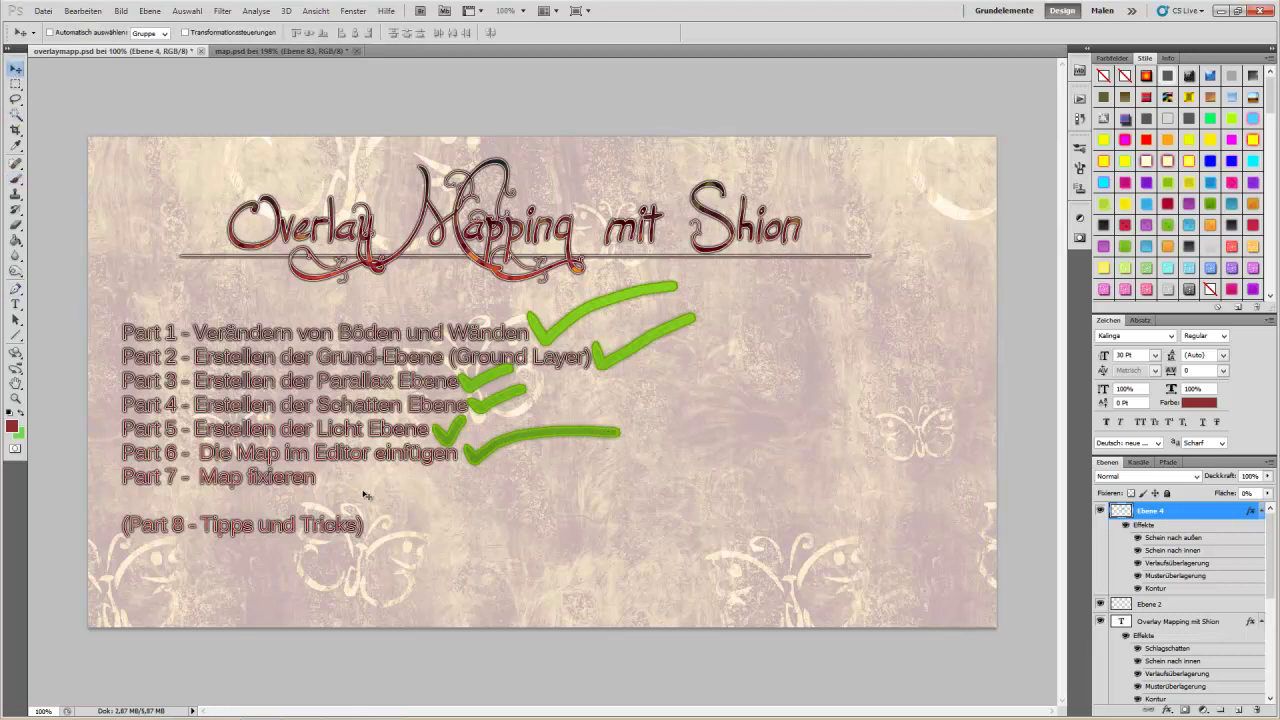
click(1221, 12)
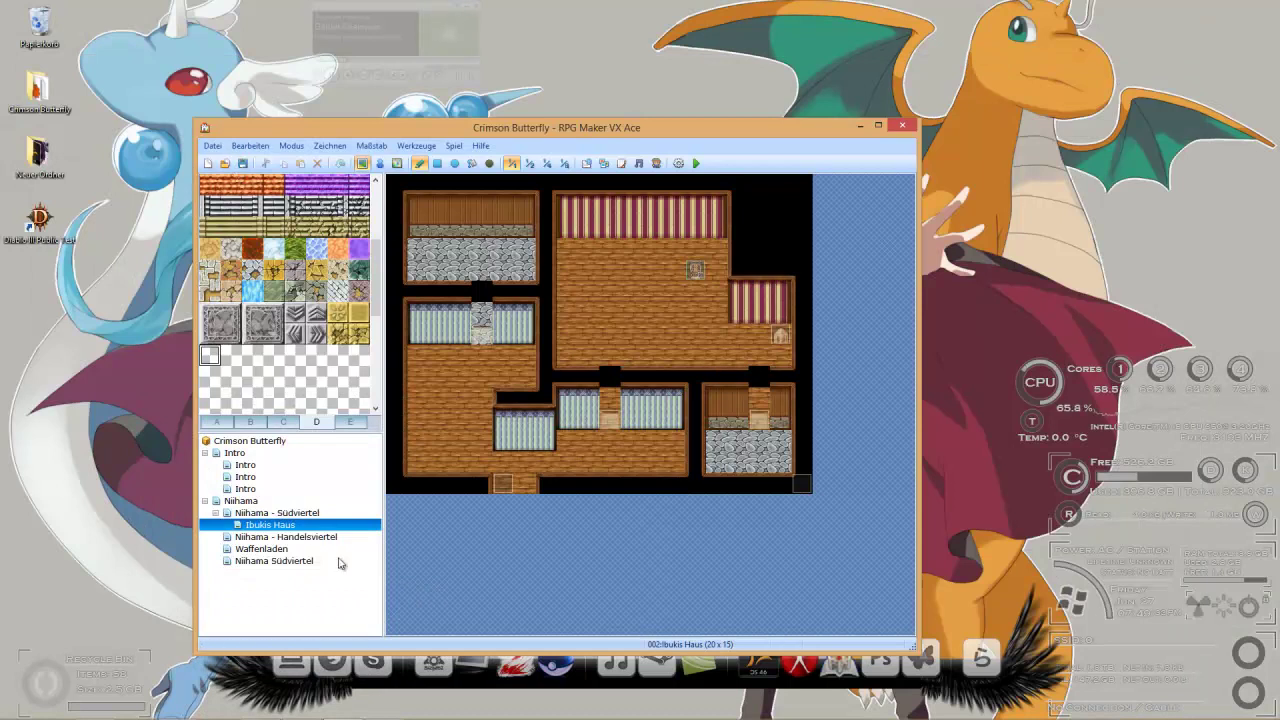
Step: Copy the <fixed parallax> tag from the Victor Engine - Fixed Parallax script
right_click(297, 531)
click(351, 538)
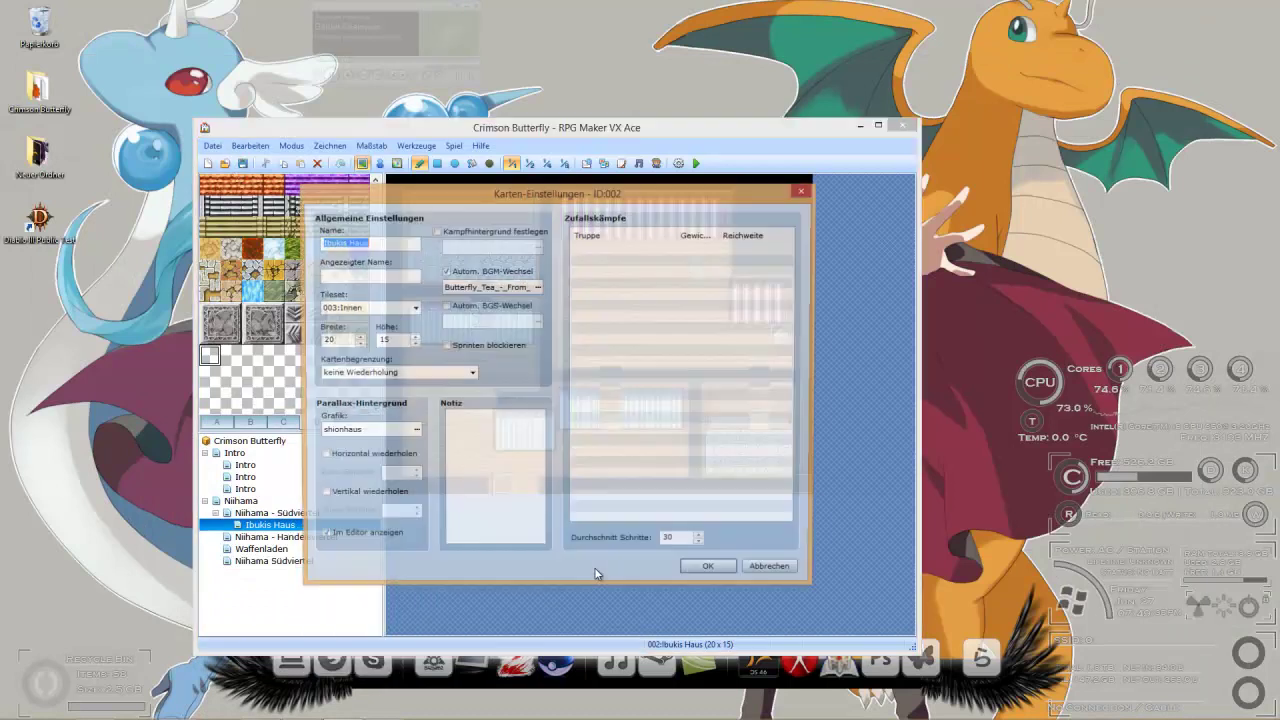
click(774, 572)
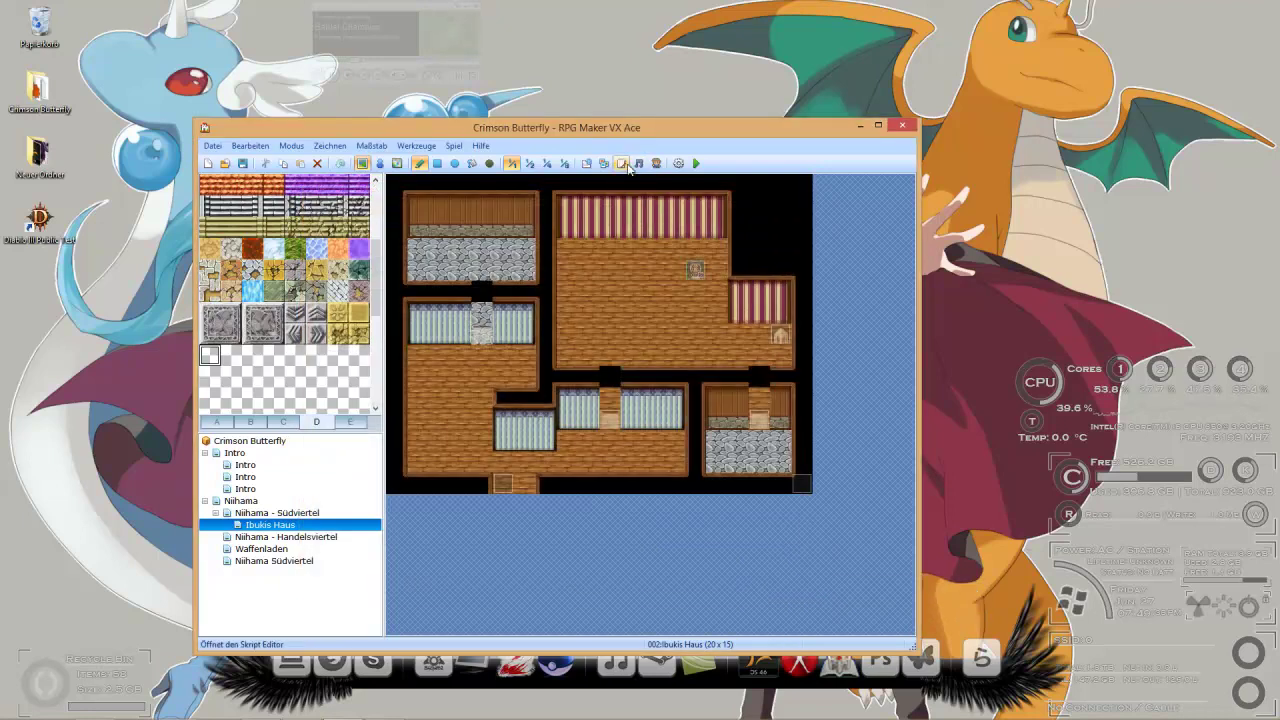
click(624, 164)
mouse_move(402, 228)
mouse_down()
mouse_move(418, 472)
mouse_move(428, 468)
mouse_up()
click(385, 507)
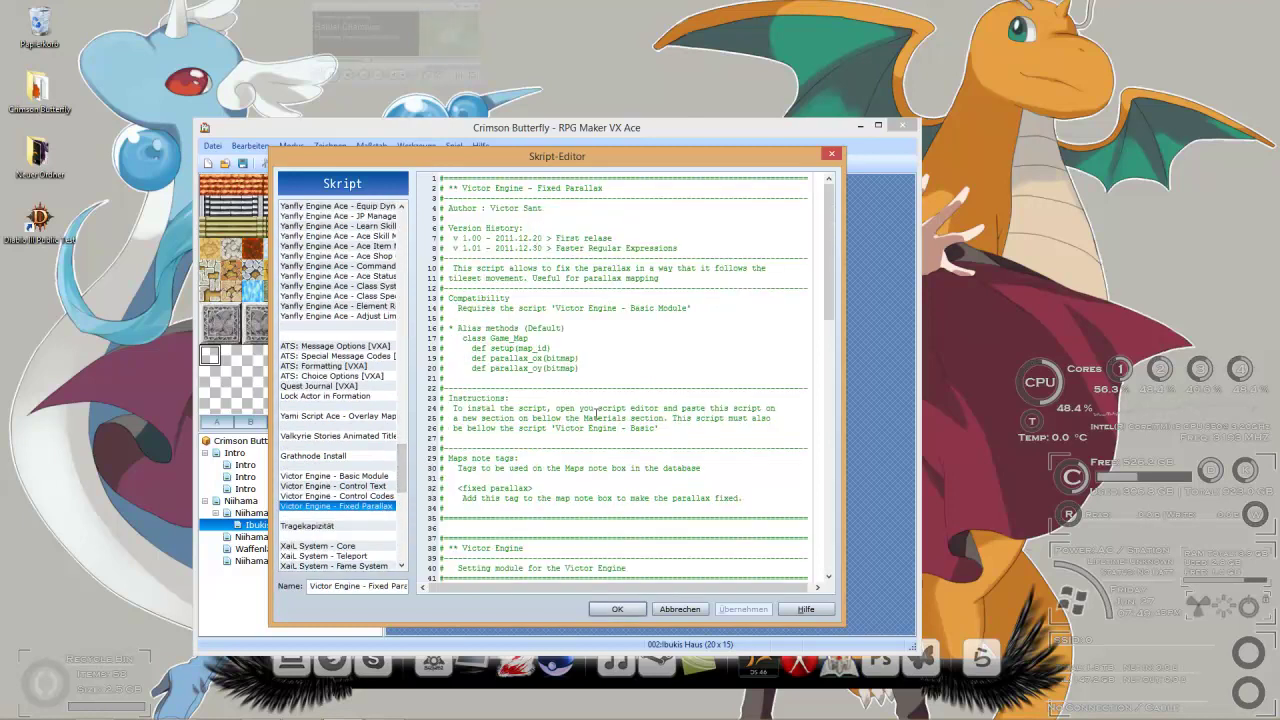
scroll(597, 413, down, 3)
drag(536, 398, 456, 399)
right_click(458, 399)
click(510, 445)
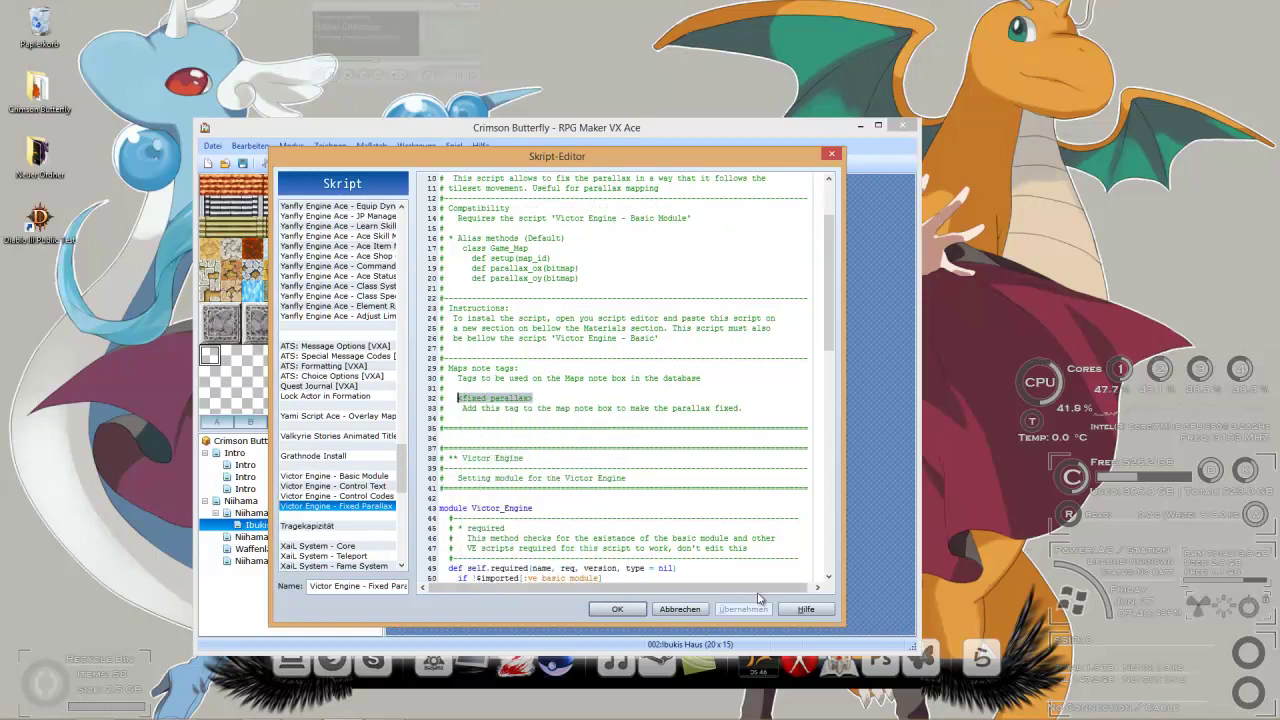
Step: Paste the tag into the Ibukis Haus map settings Notiz and confirm
click(617, 609)
right_click(278, 526)
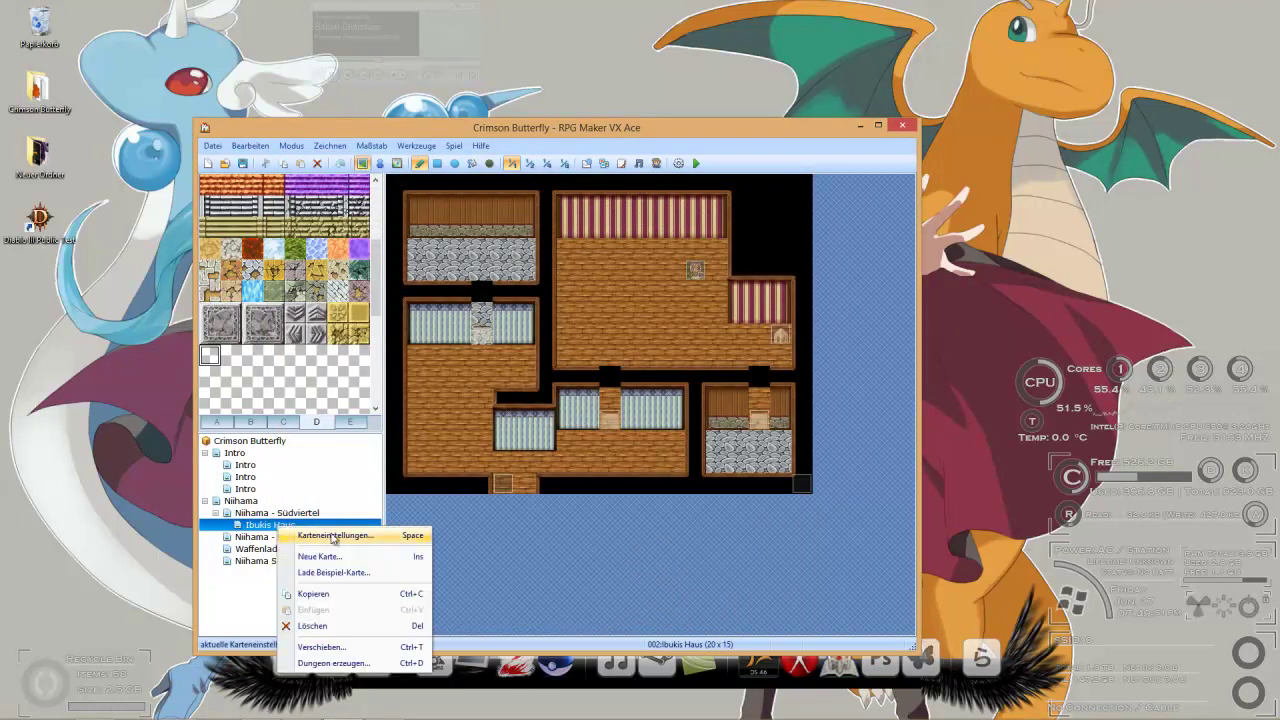
click(333, 537)
right_click(476, 481)
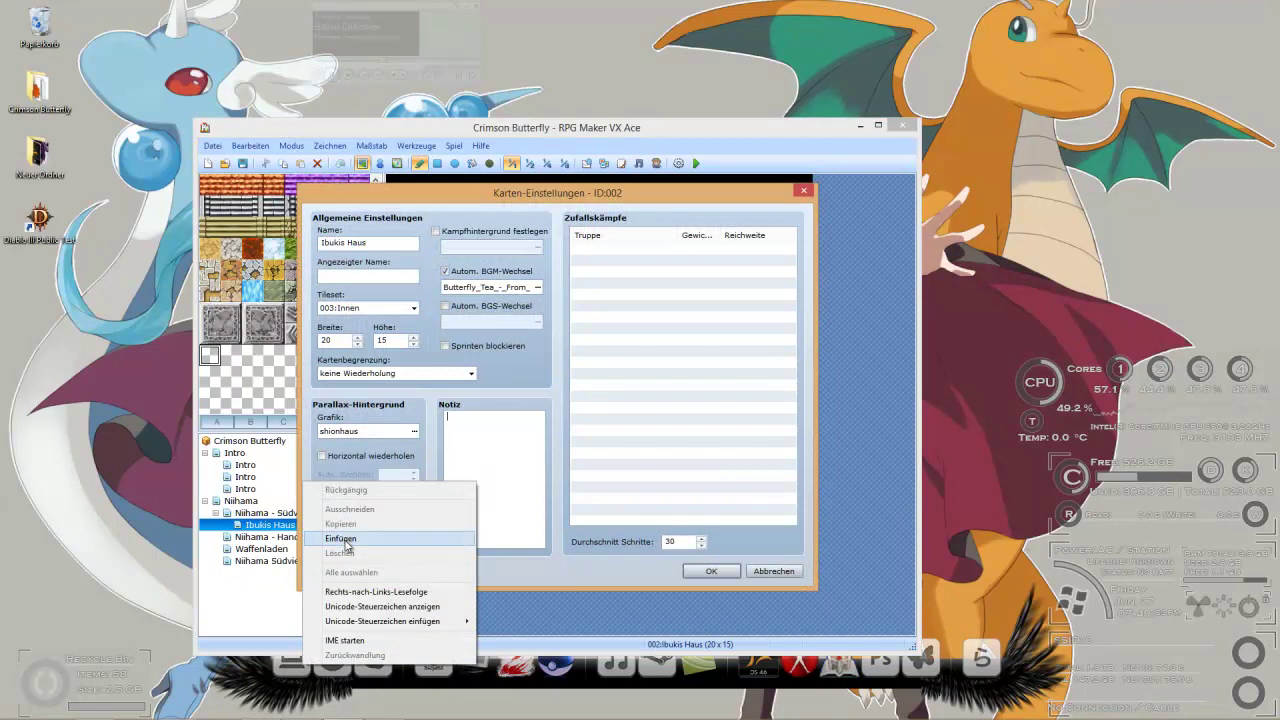
click(341, 539)
click(711, 571)
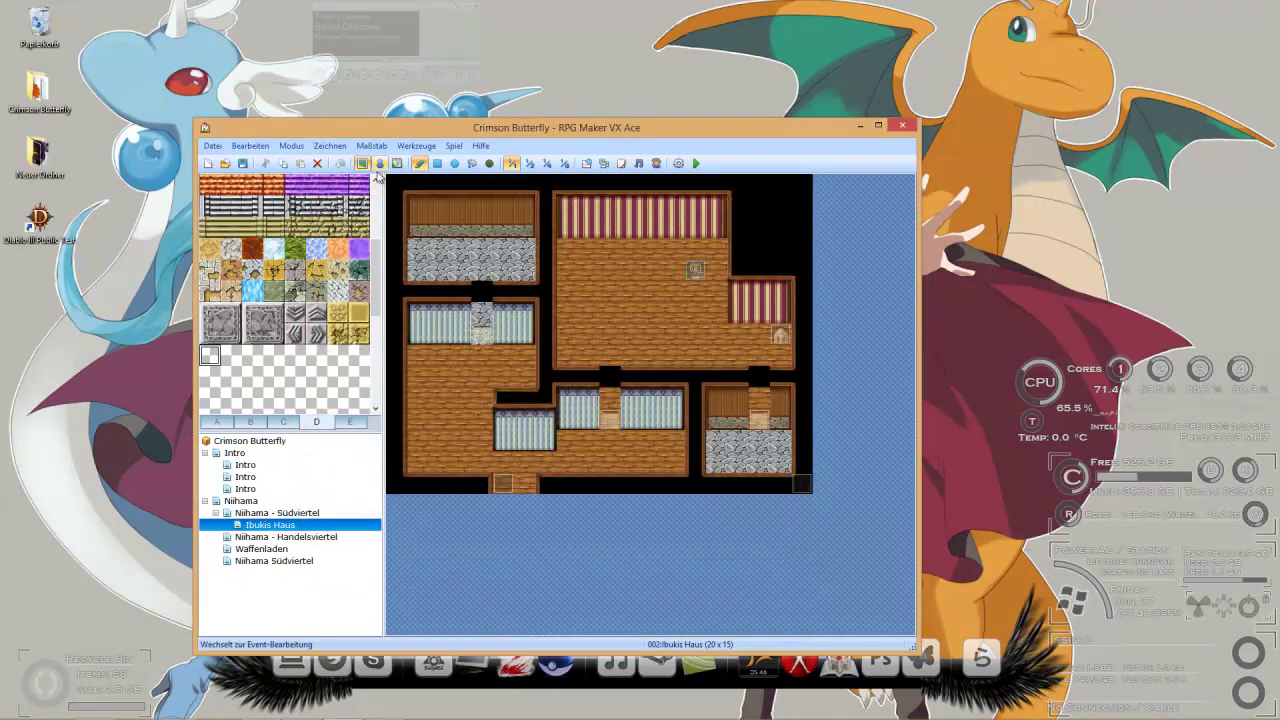
Step: Open Niihama Südviertel and set the tile below the house (002,007) as the player start
click(276, 561)
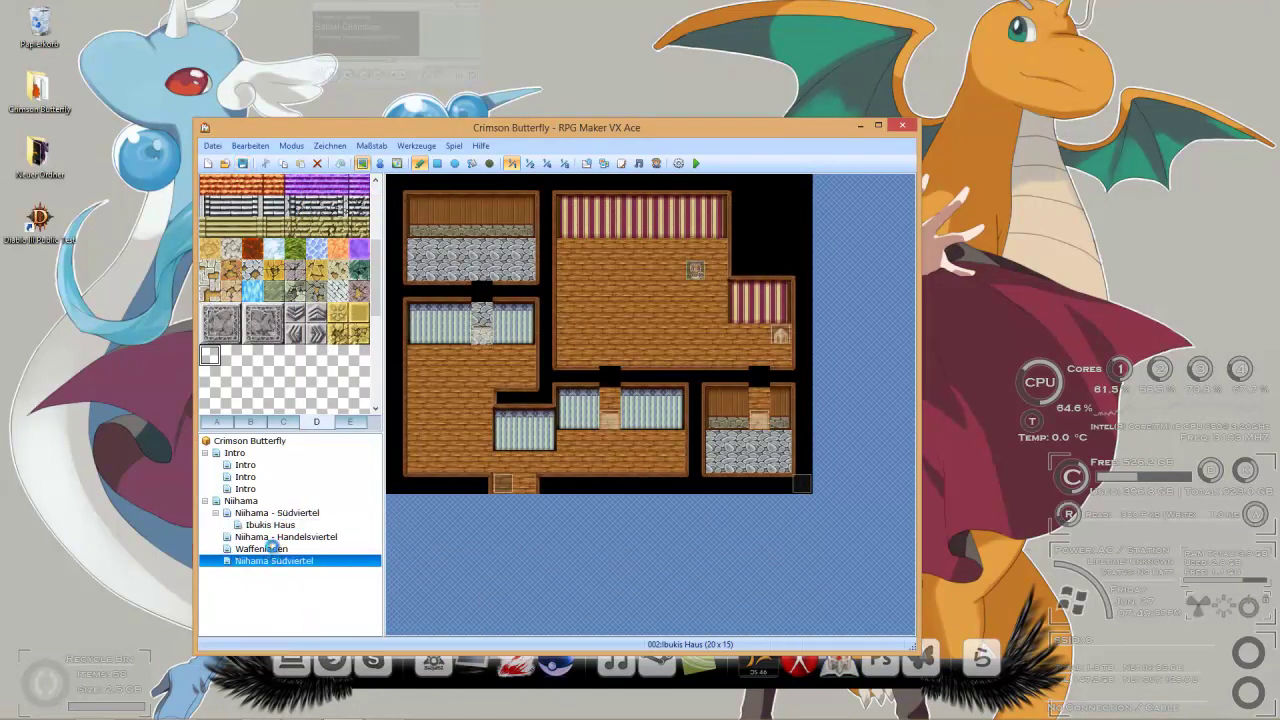
right_click(287, 561)
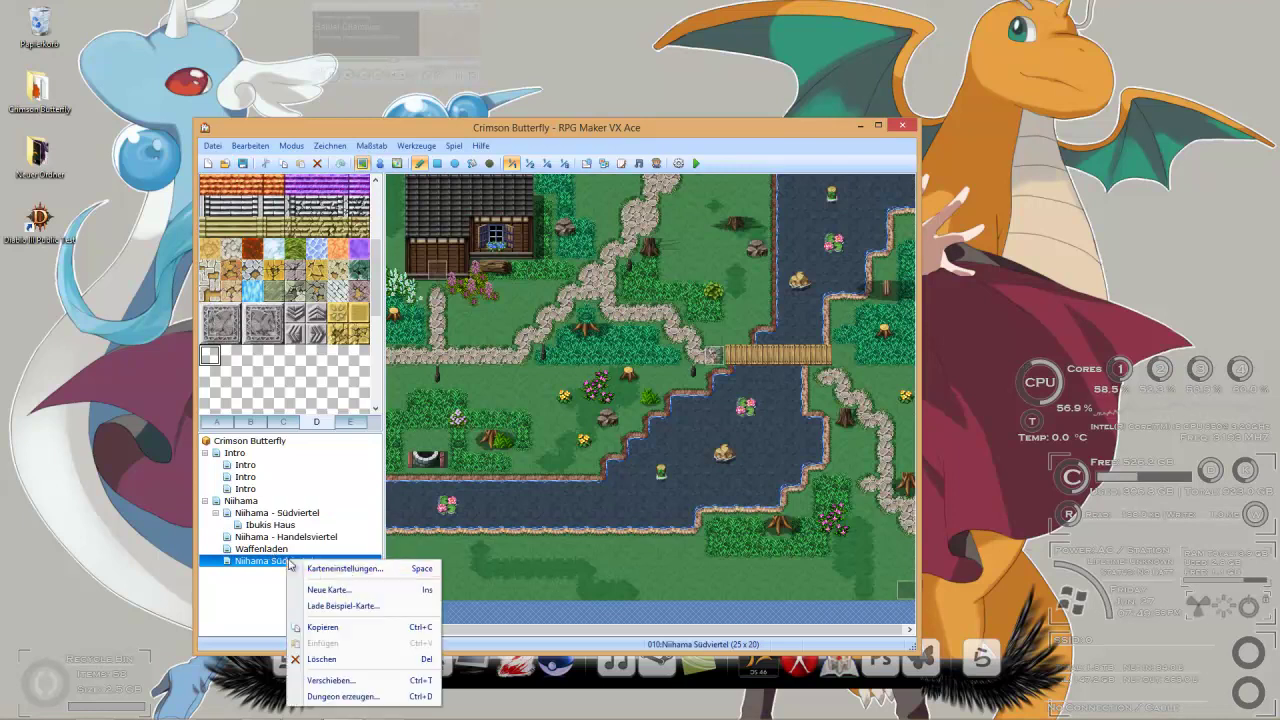
click(320, 570)
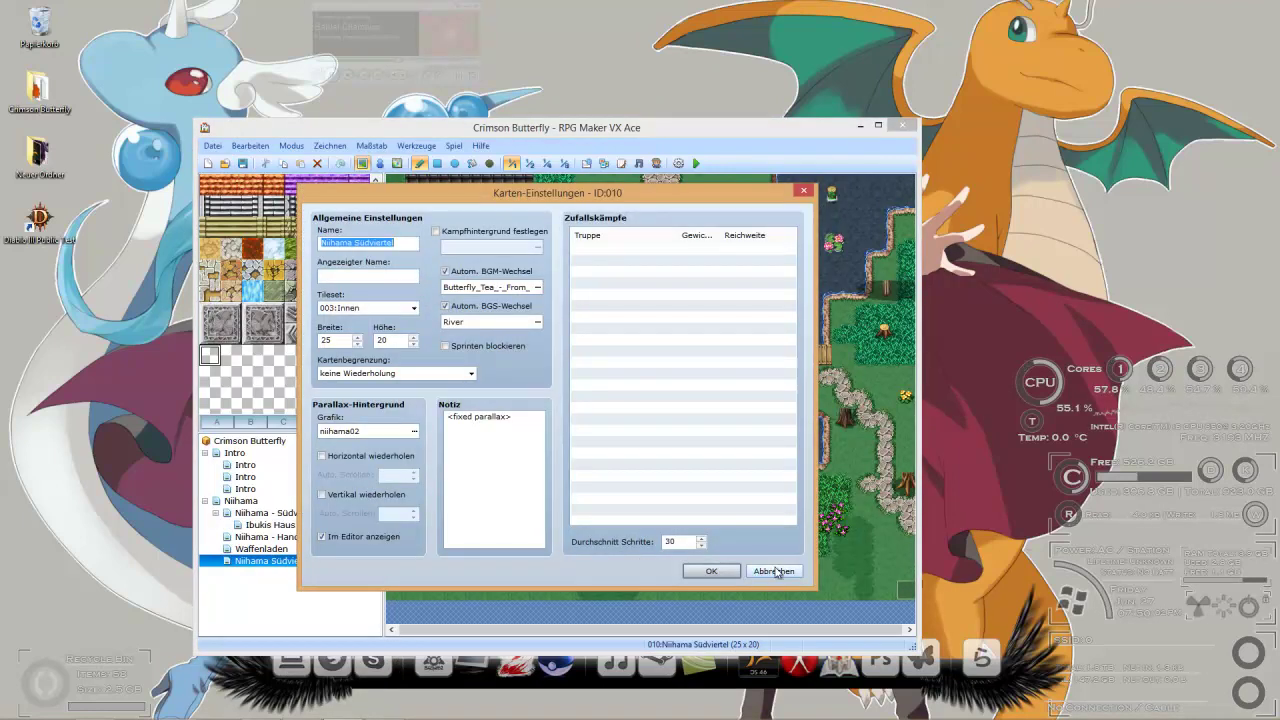
click(776, 572)
click(379, 163)
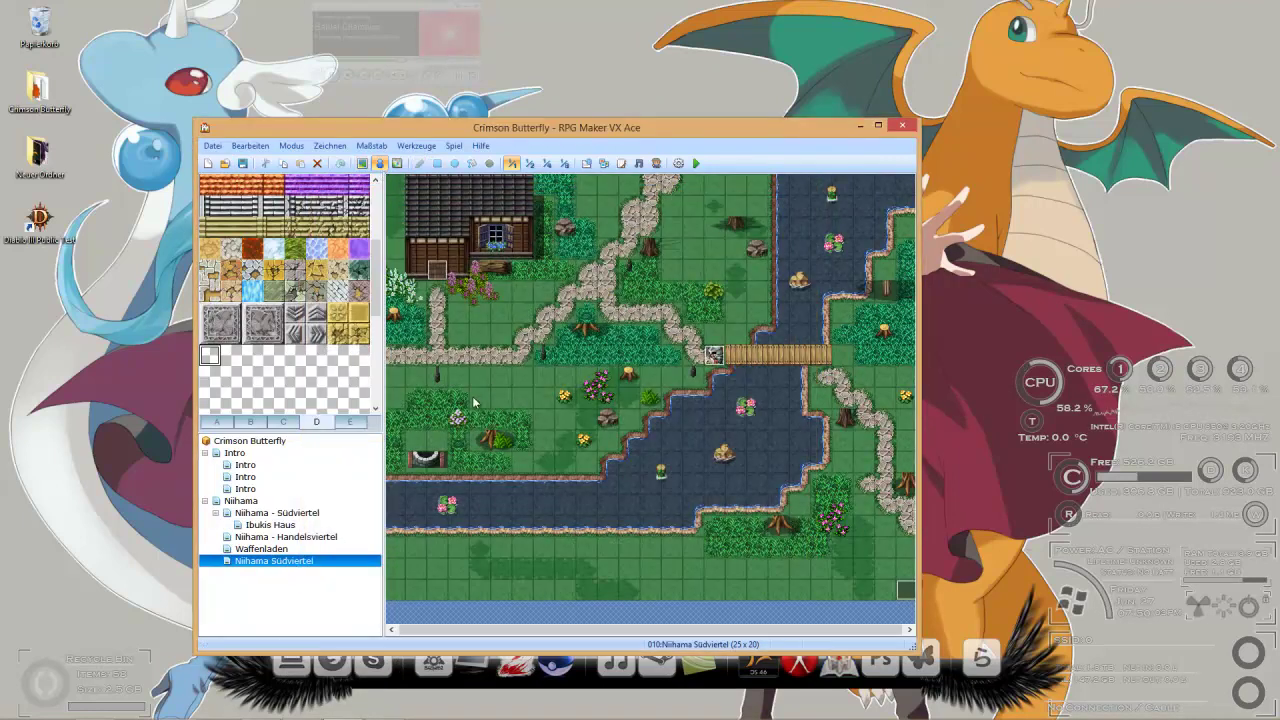
right_click(440, 335)
mouse_move(520, 429)
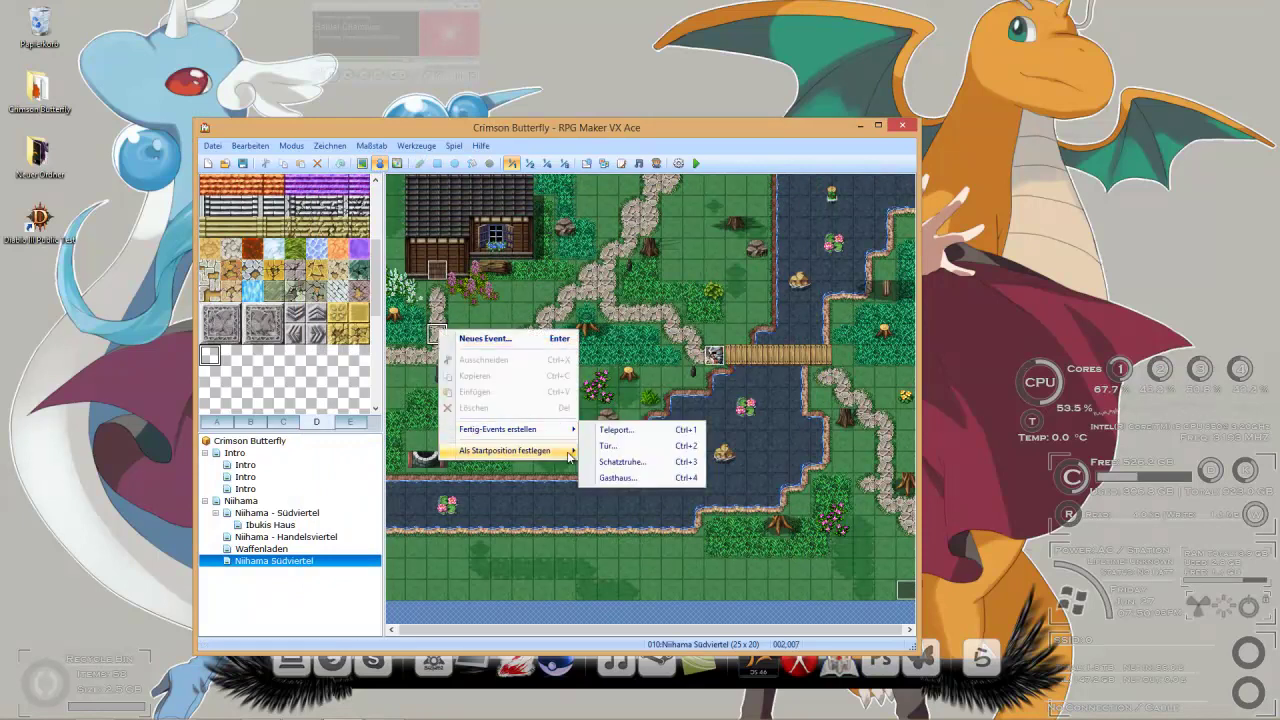
mouse_move(569, 452)
click(612, 451)
Step: Delete the <fixed parallax> tag from Niihama Südviertel's map note and launch a playtest
click(696, 163)
click(634, 423)
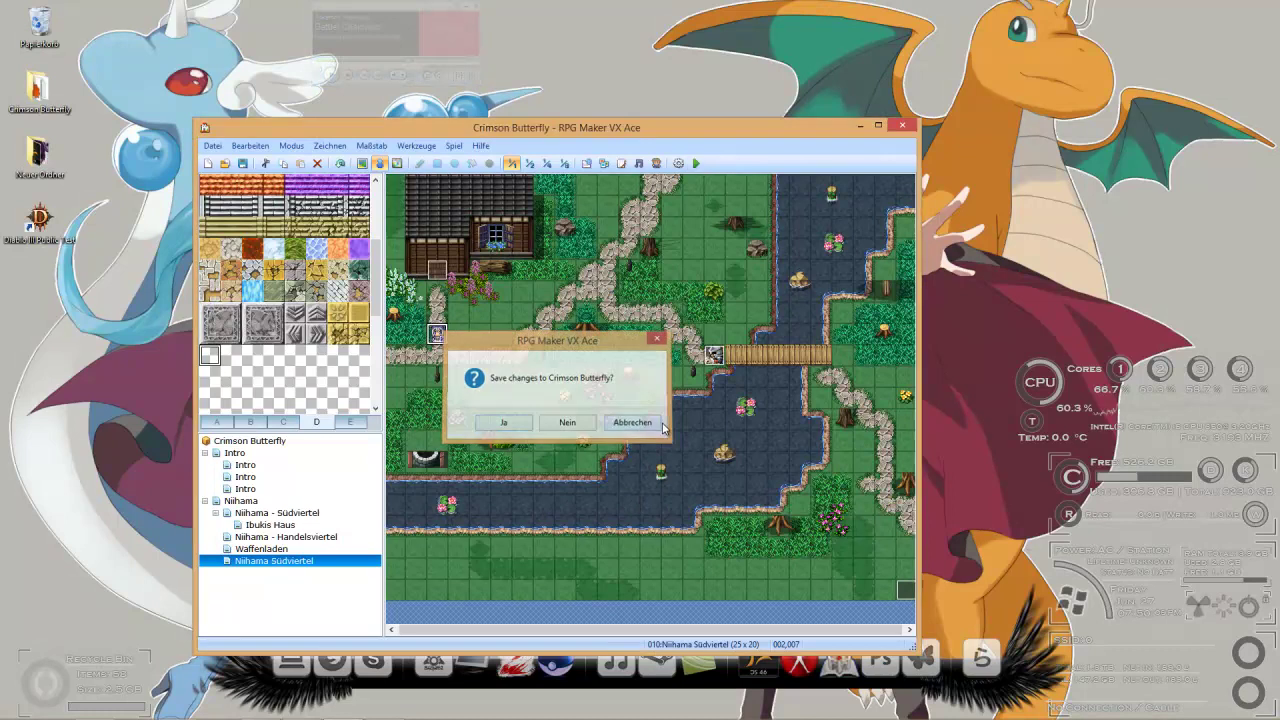
right_click(321, 563)
click(378, 575)
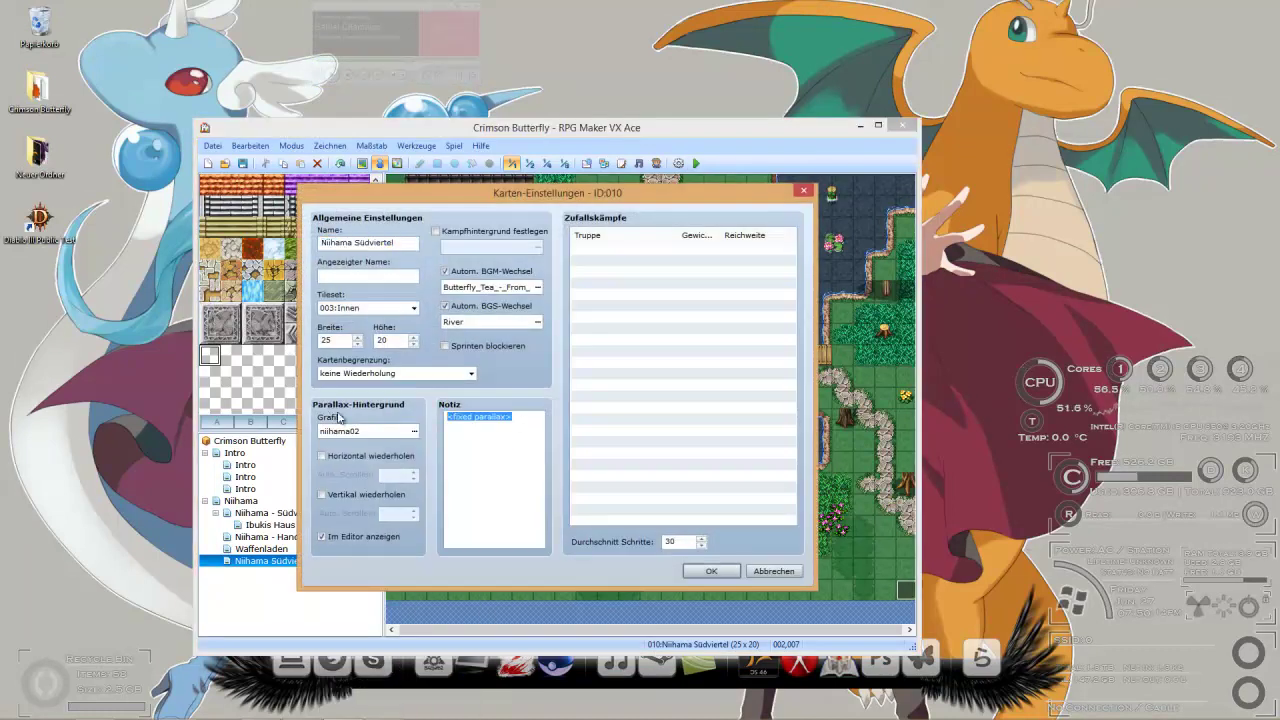
key(Delete)
click(690, 570)
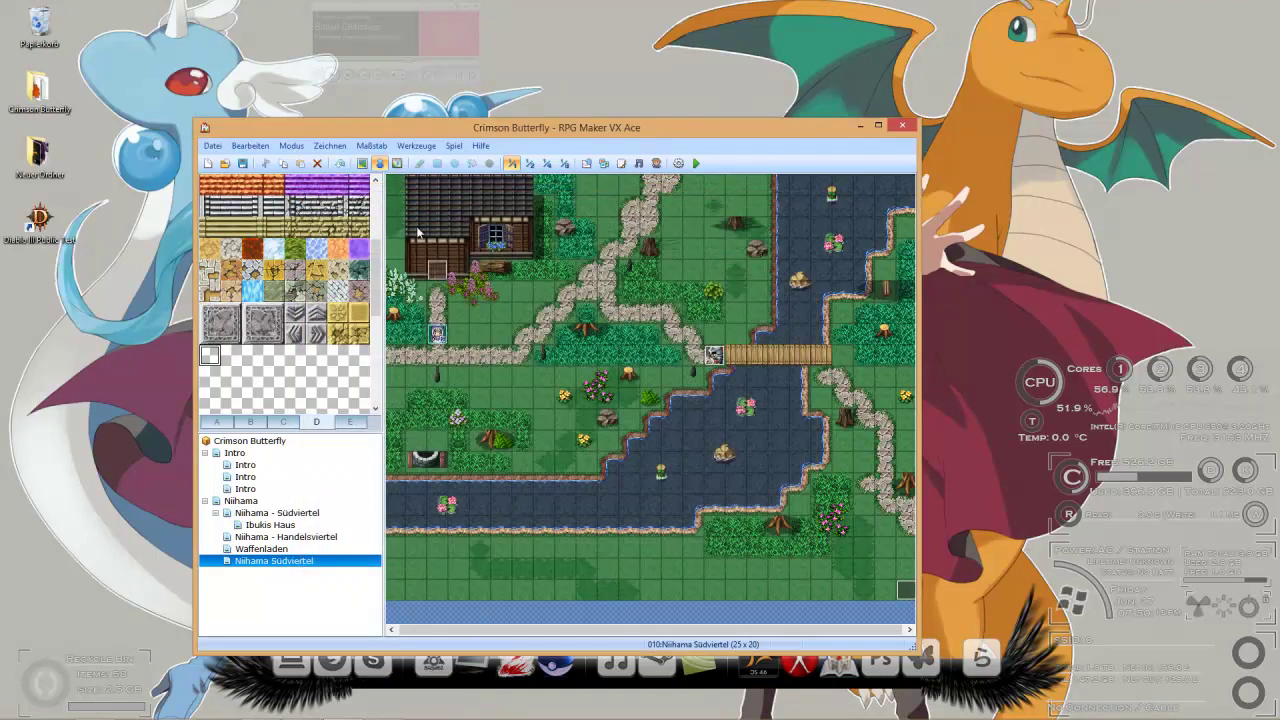
click(696, 163)
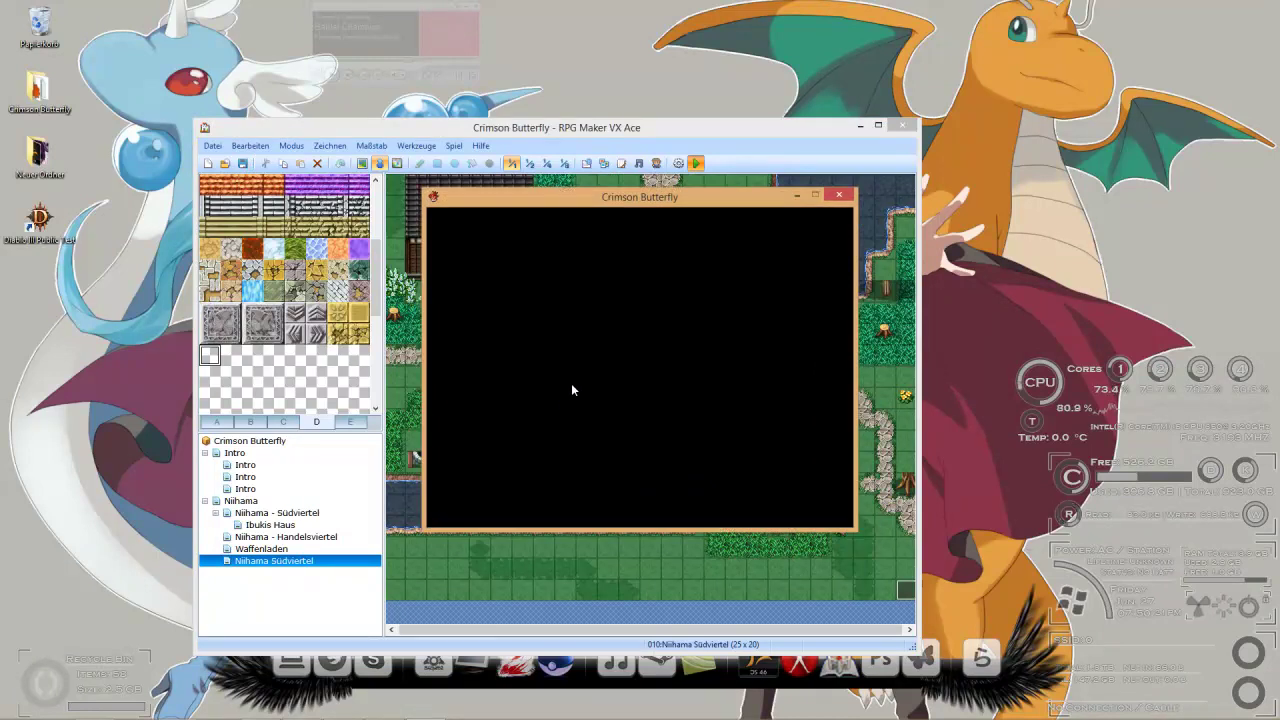
Step: Start a new game in the rainy Niihama Südviertel test, then close the window
key(Return)
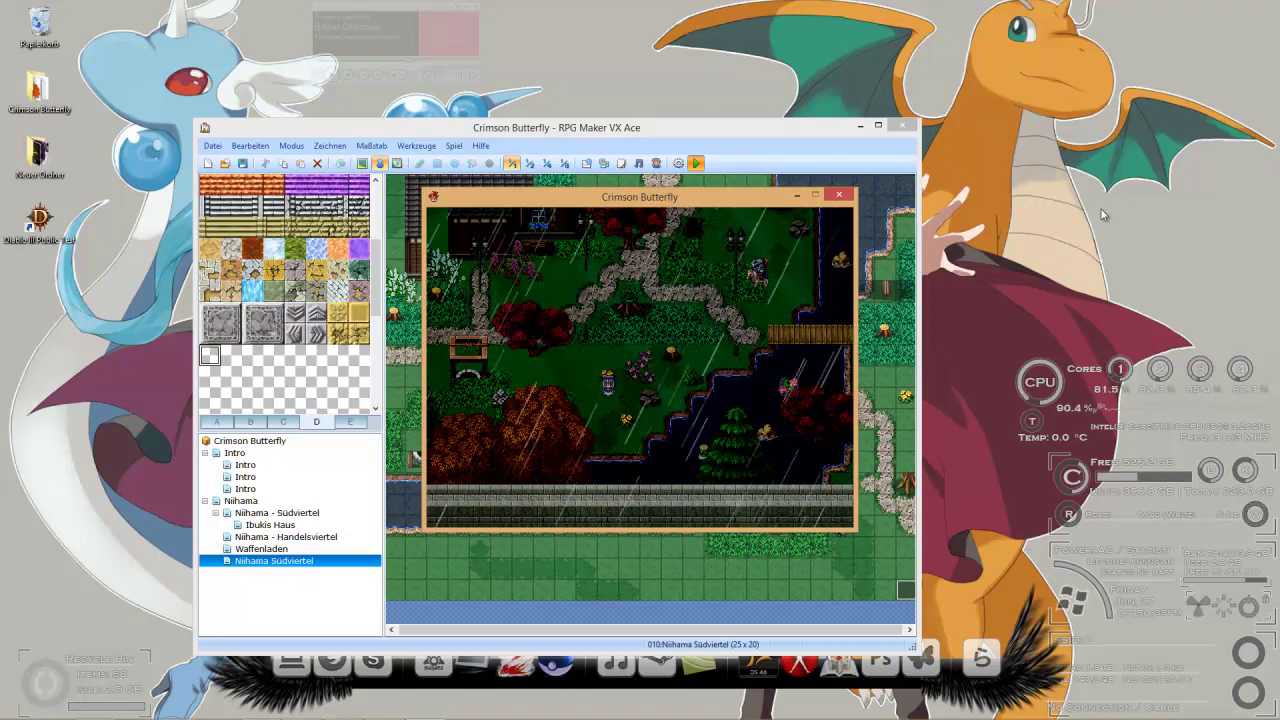
key(alt+F4)
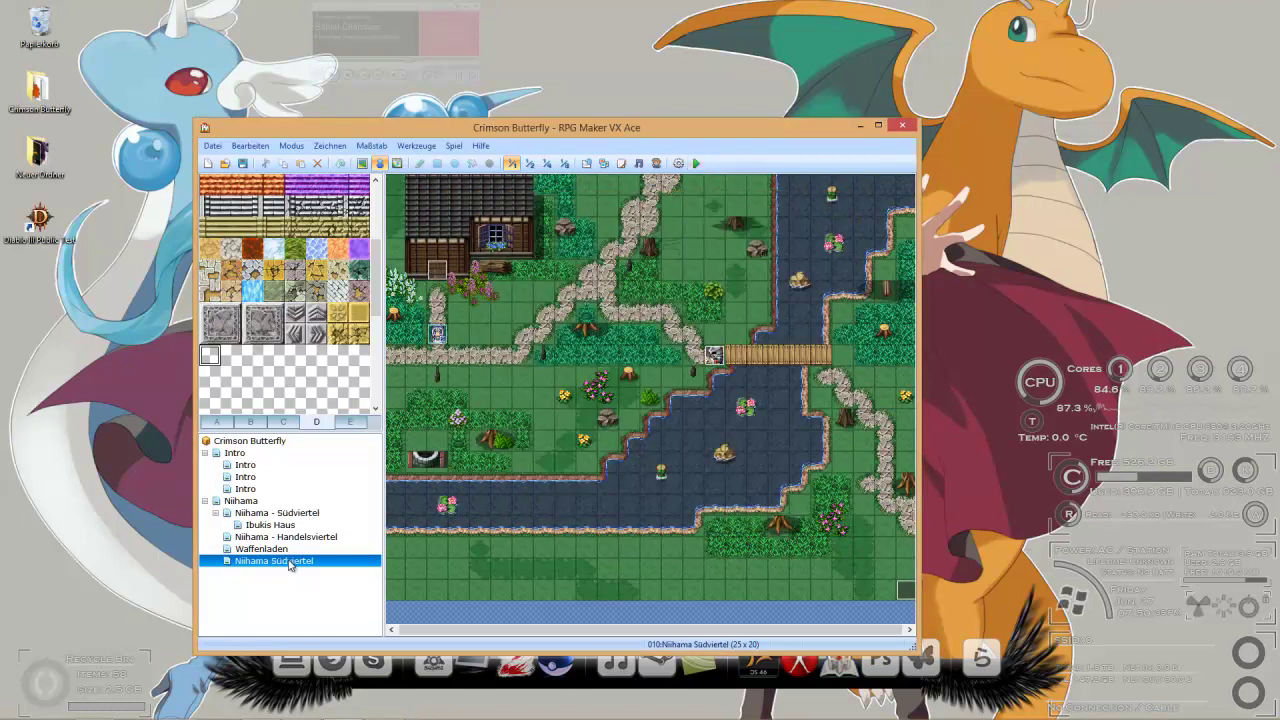
Step: Paste the <fixed parallax> tag into the Niihama Südviertel map note and confirm the settings
right_click(289, 565)
click(300, 572)
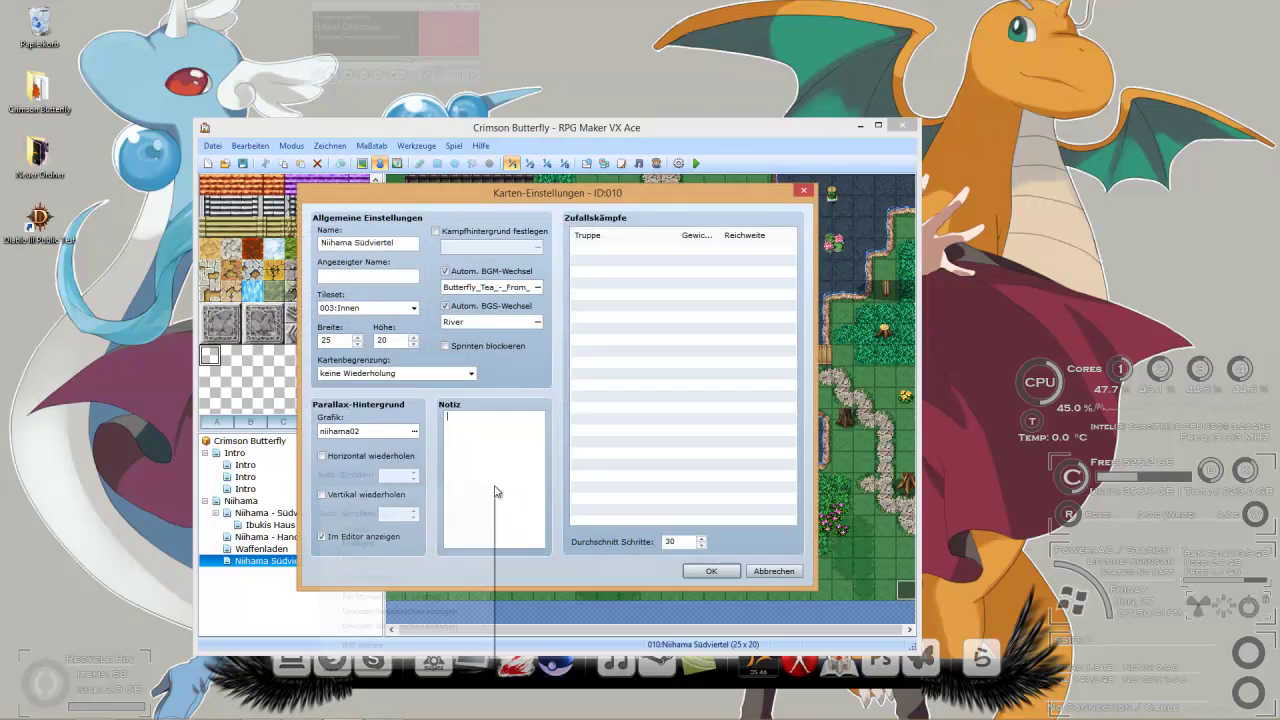
click(390, 534)
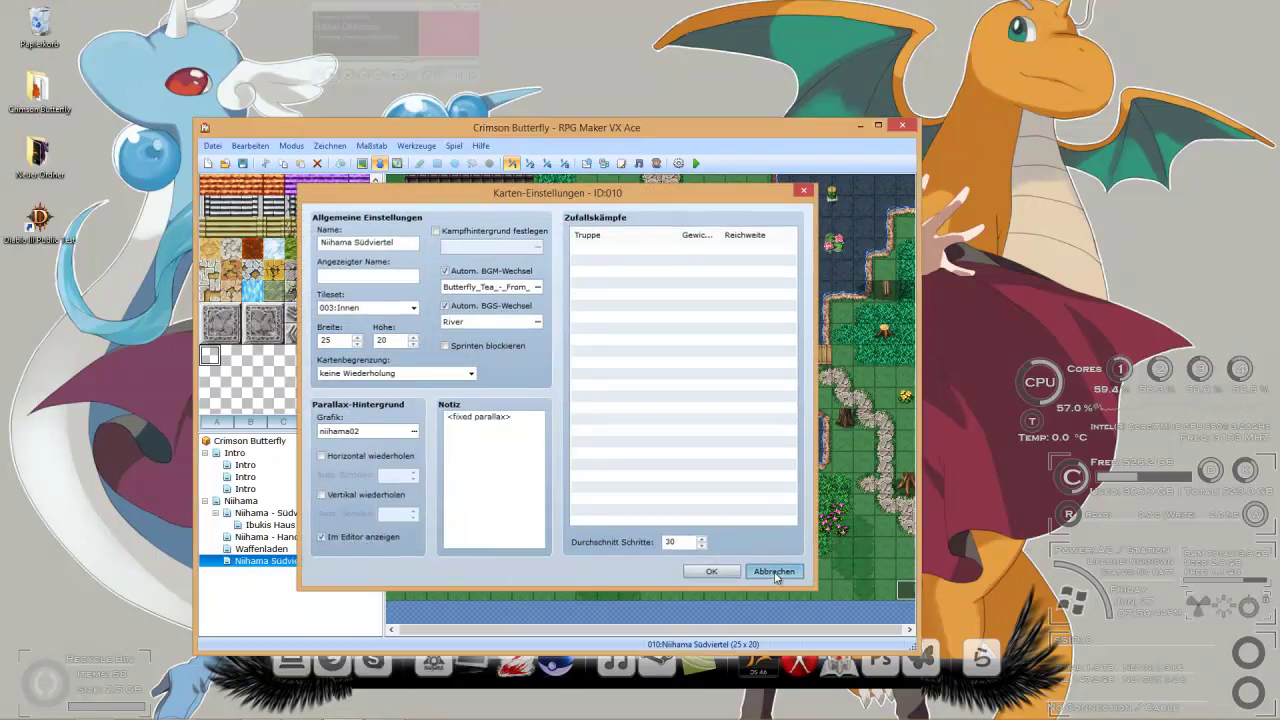
click(775, 574)
right_click(283, 576)
click(300, 572)
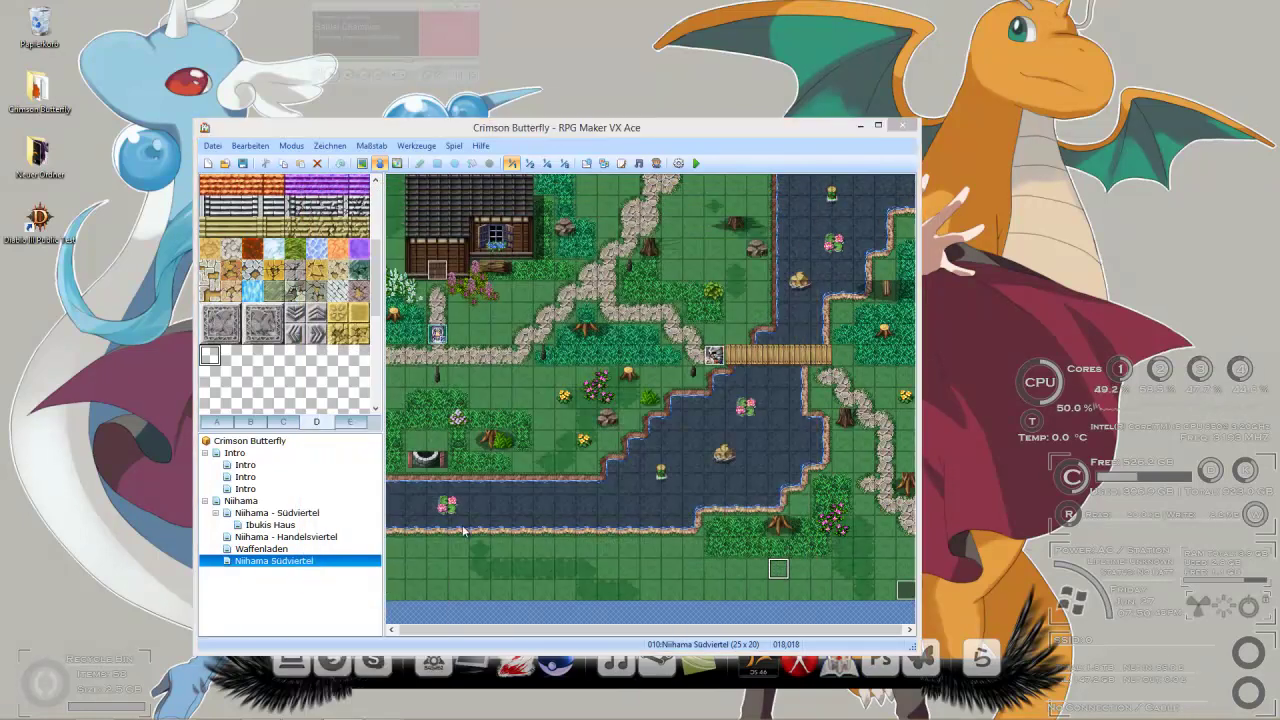
right_click(489, 486)
click(368, 541)
click(706, 571)
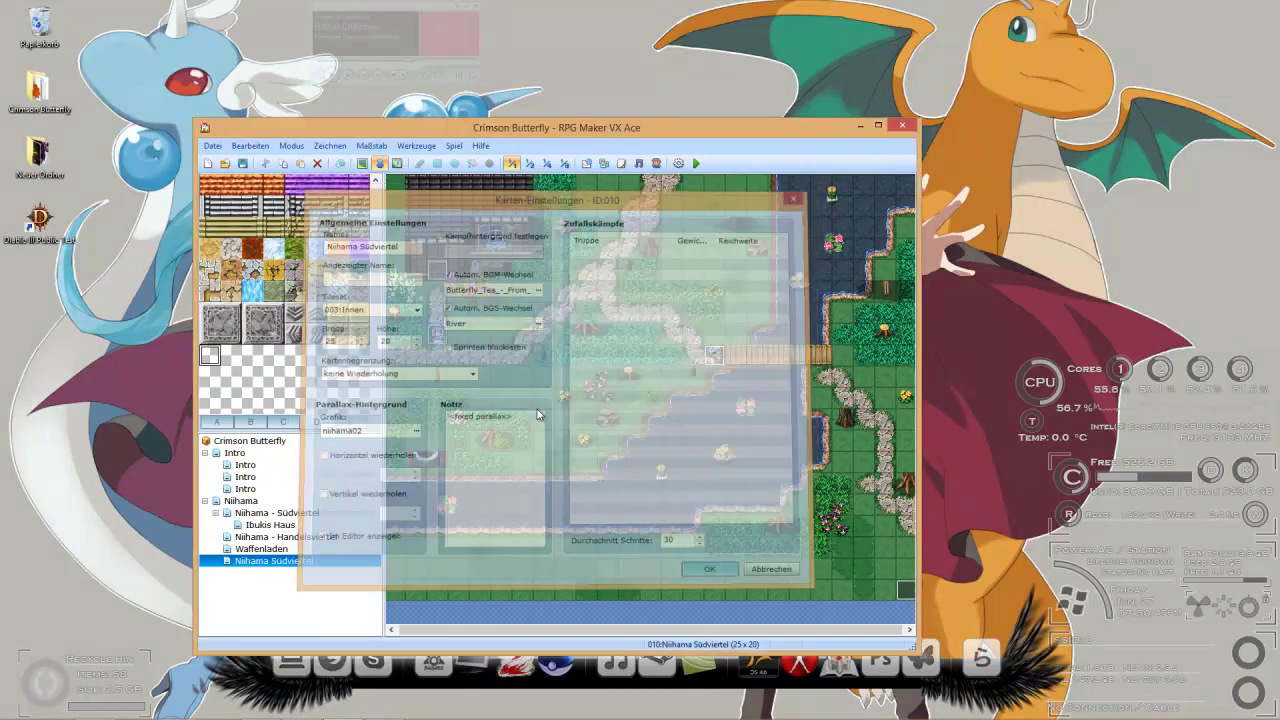
Step: Playtest the game from a new game, then close the game window
click(696, 163)
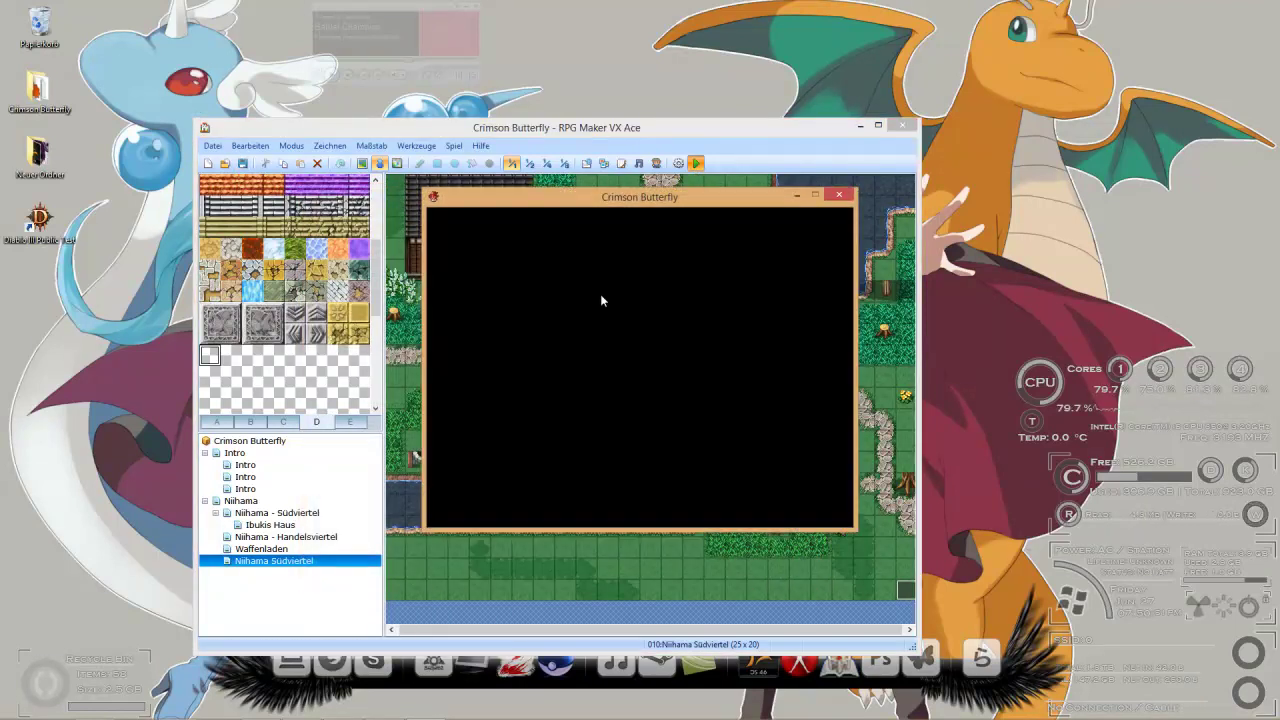
key(Return)
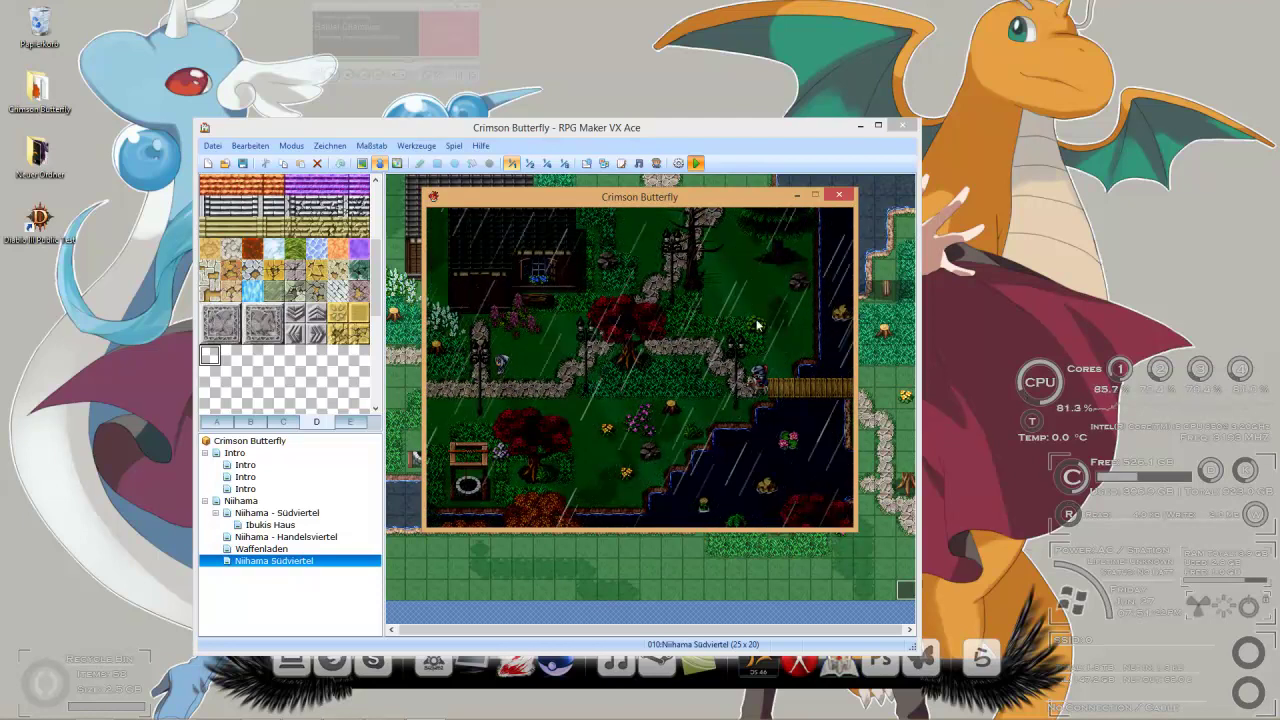
click(840, 197)
click(327, 80)
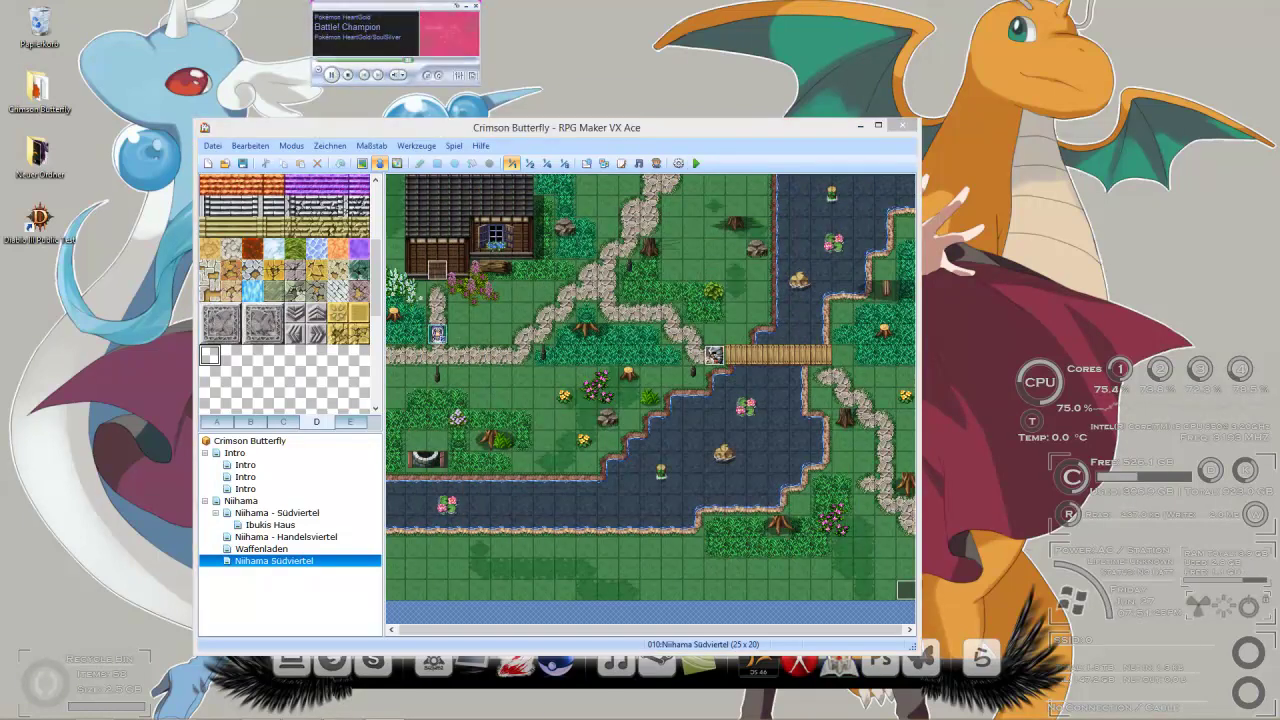
mouse_move(551, 715)
click(382, 707)
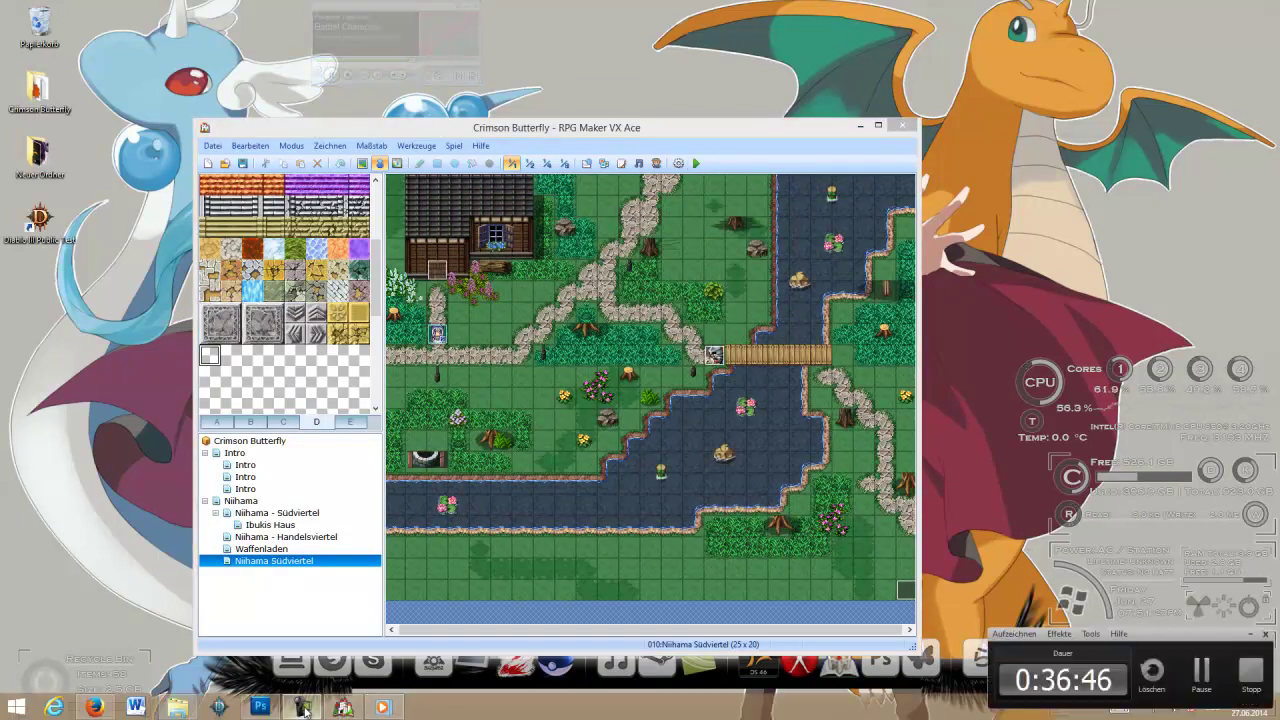